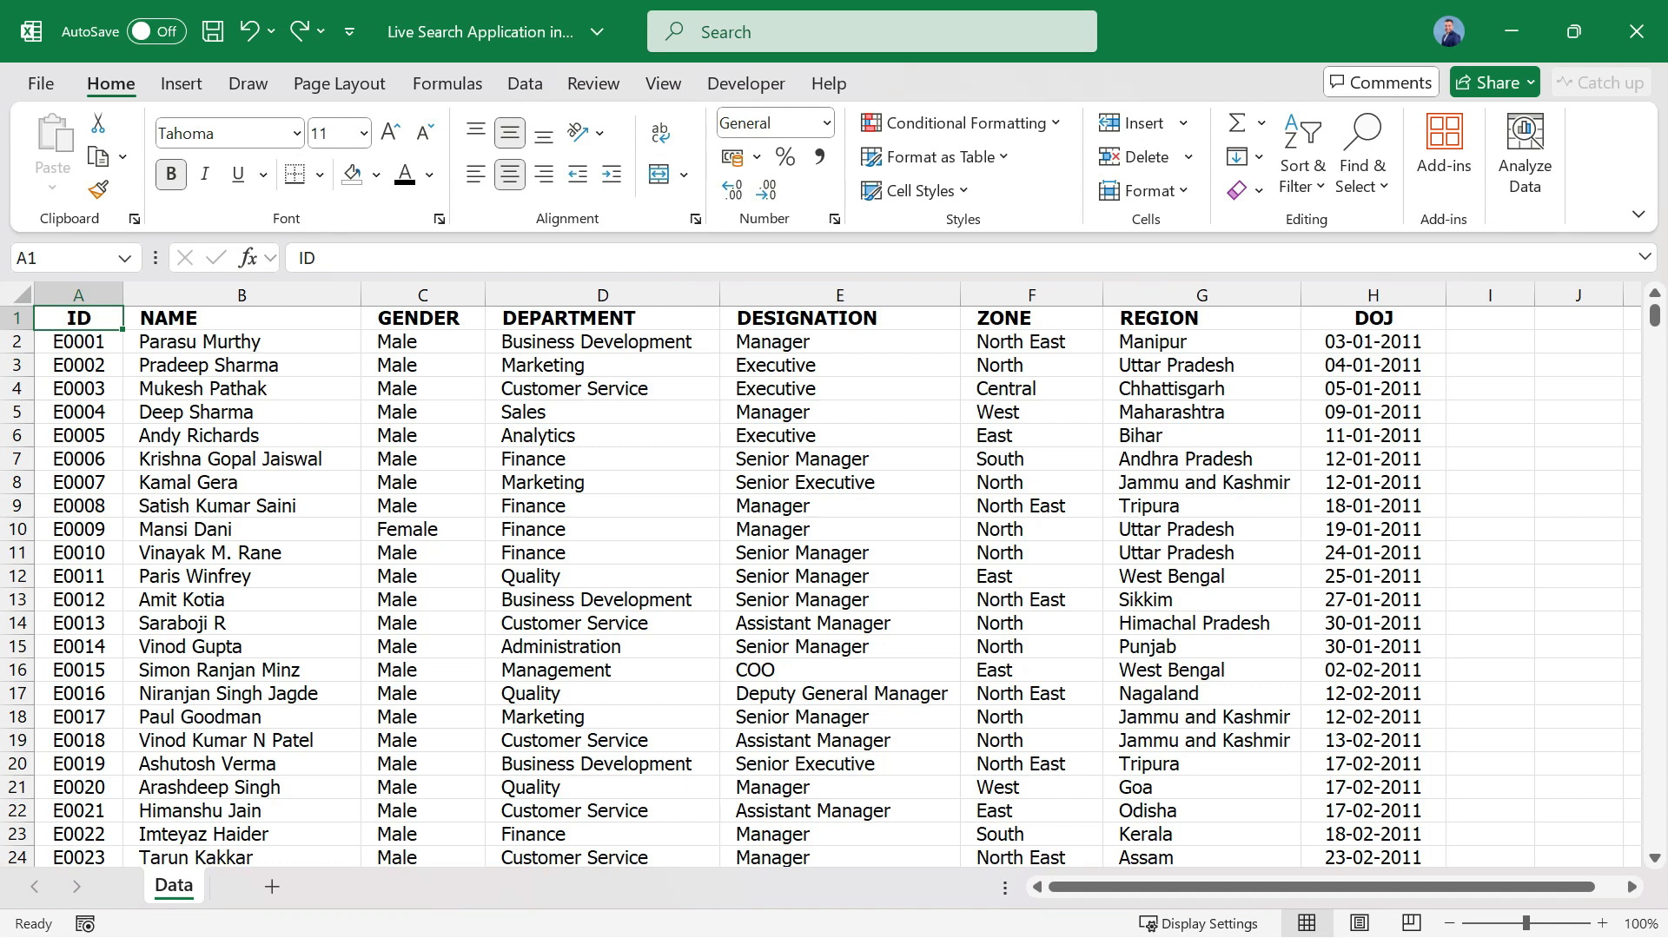
# Convert the employee data in A1:H786 into a table with headers.
pyautogui.hotkey('ctrl', 't')
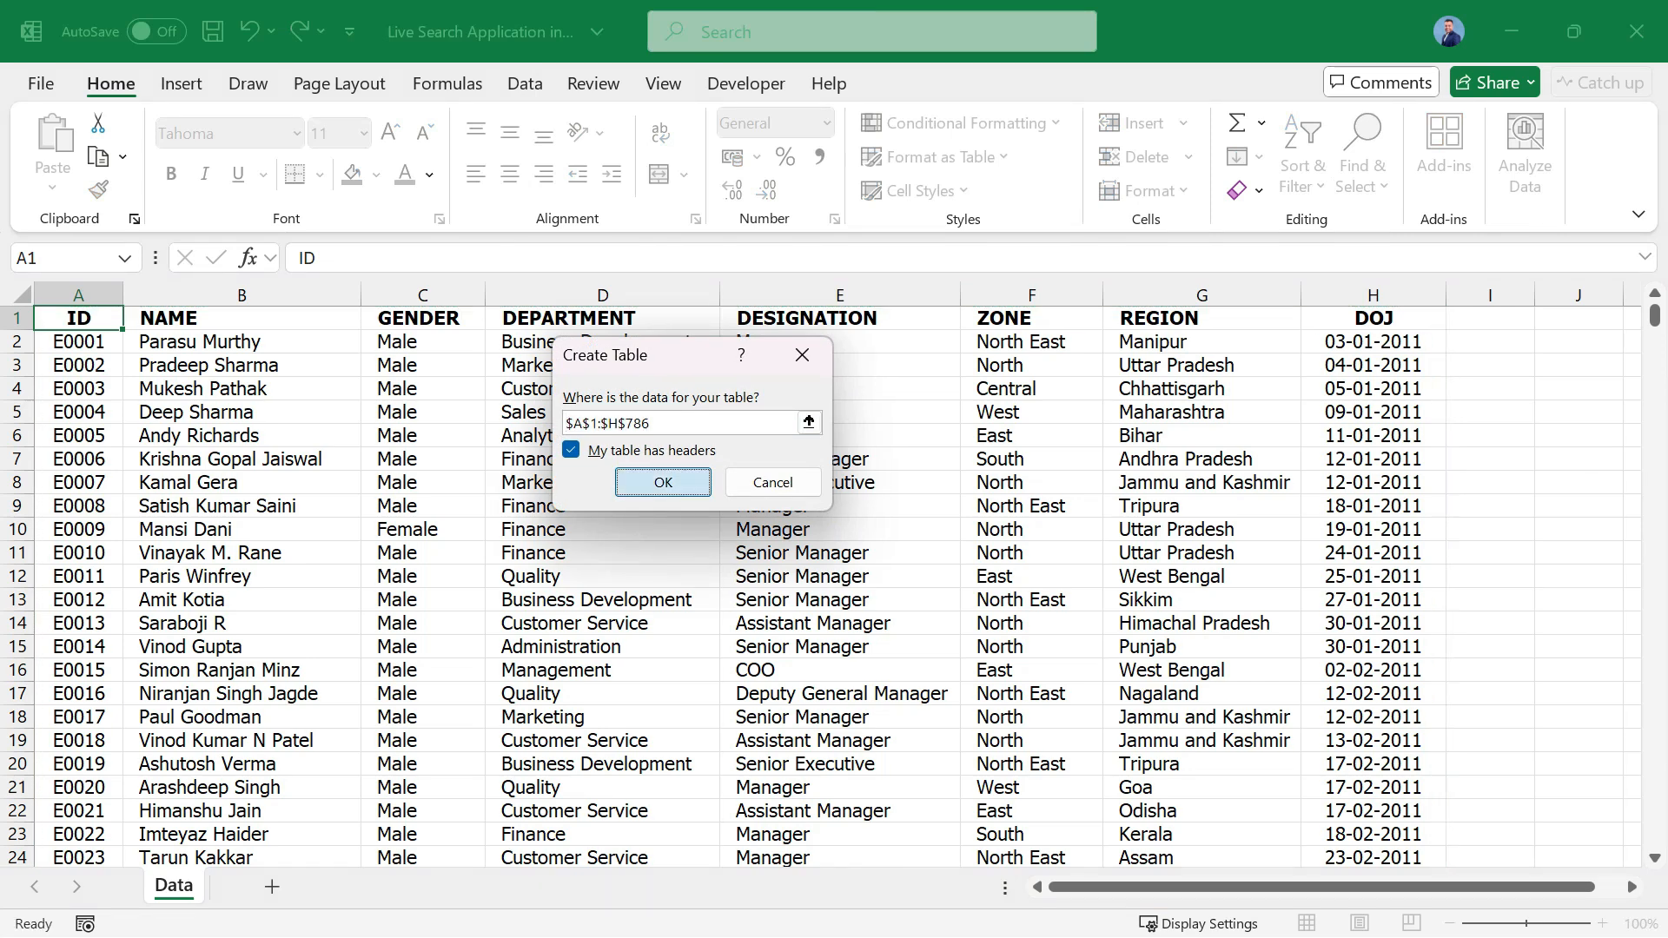
pyautogui.press('Return')
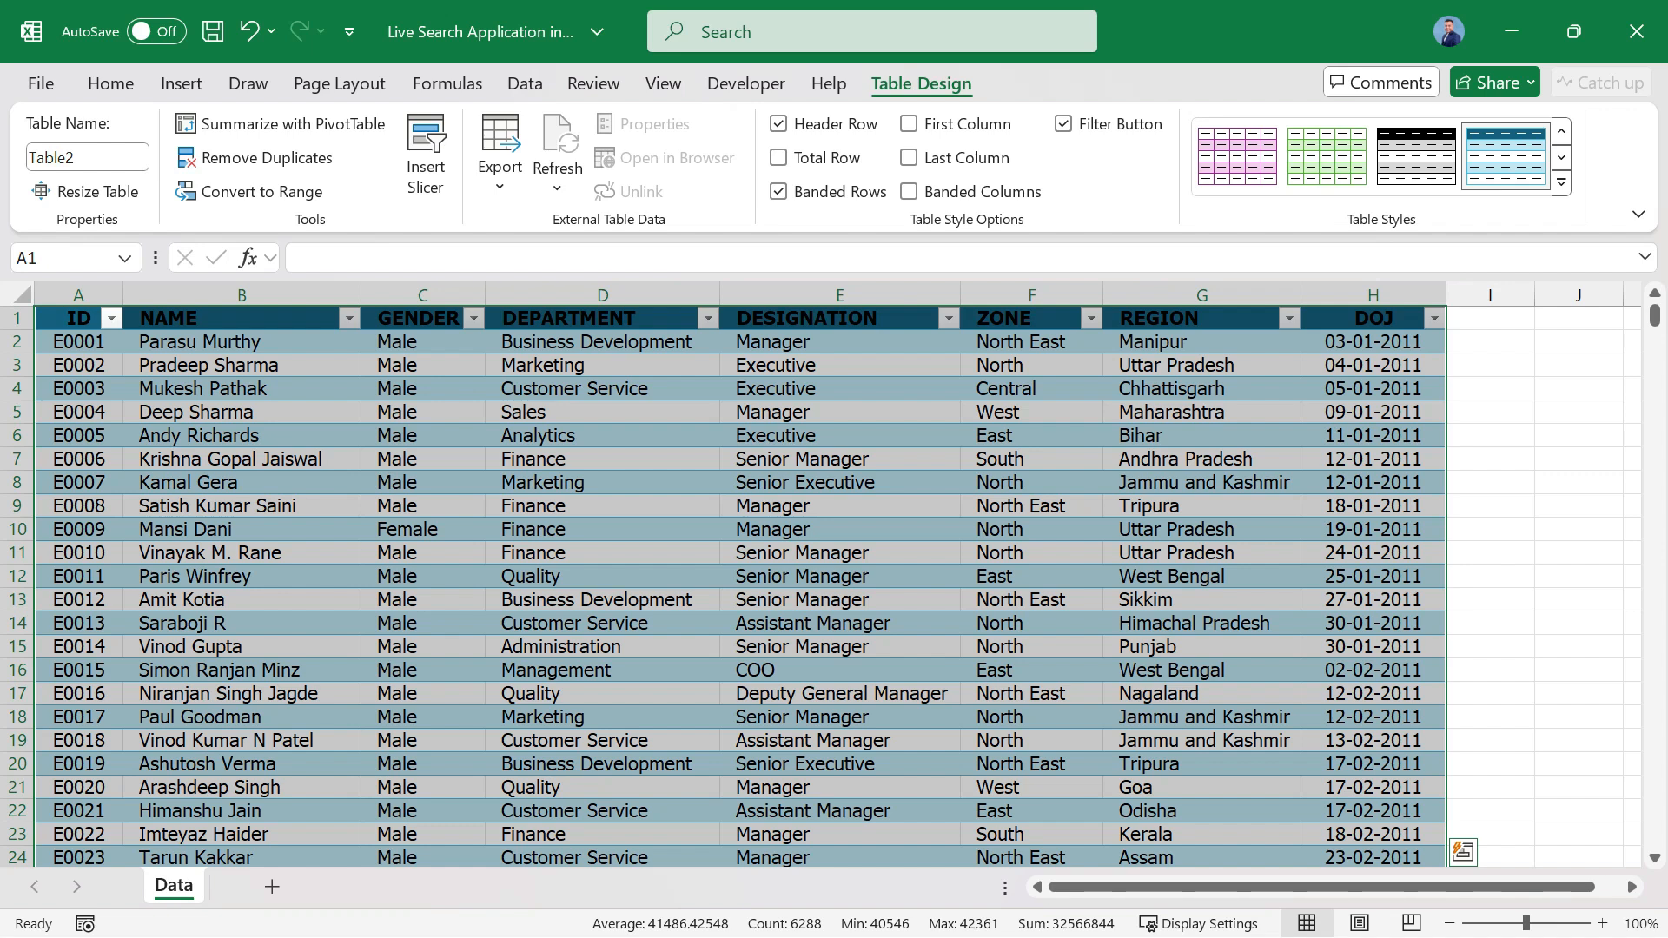
# Try a green medium style on the table, and replace it with the plain light style without shading.
pyautogui.click(1560, 183)
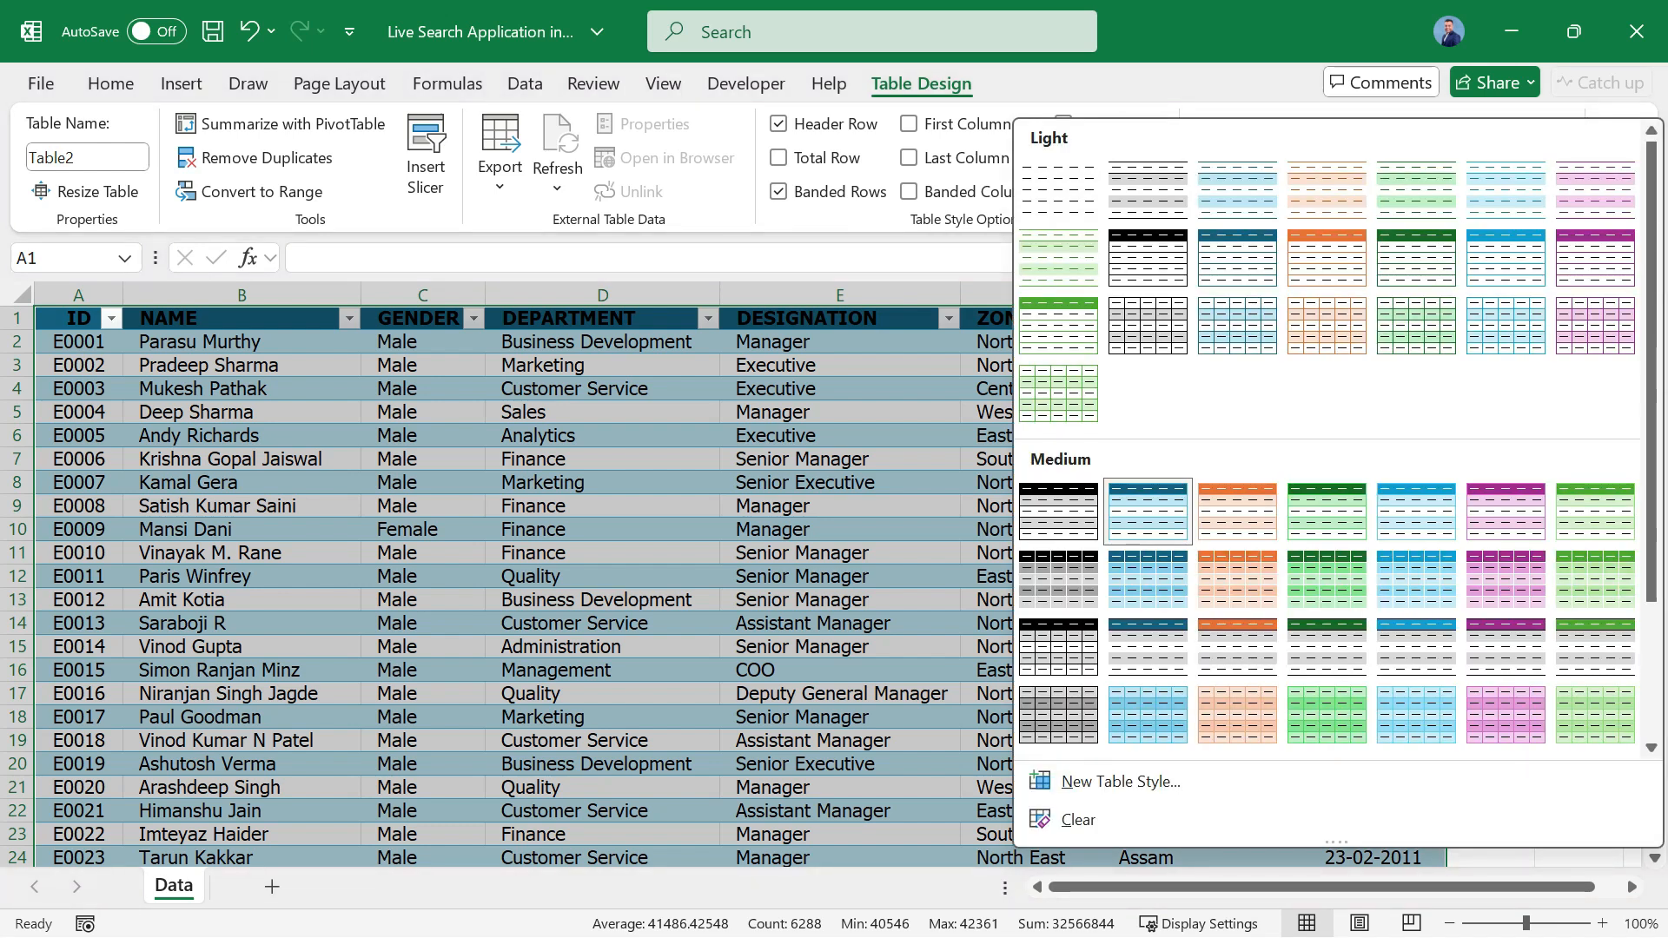
pyautogui.click(1323, 514)
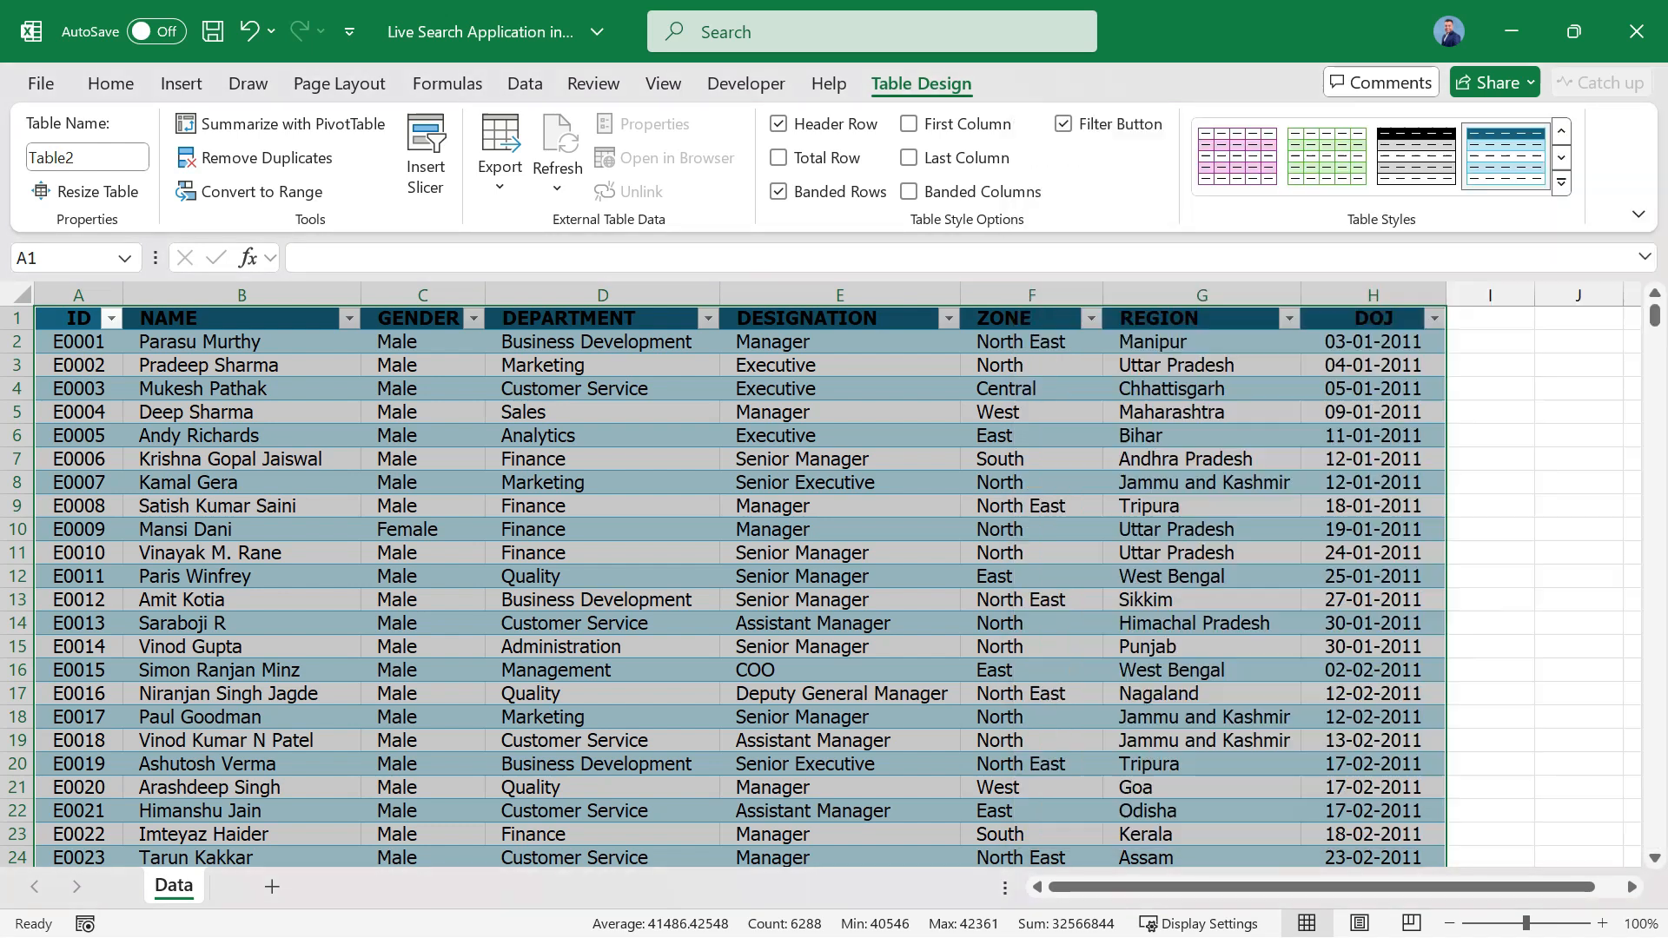
pyautogui.click(1561, 182)
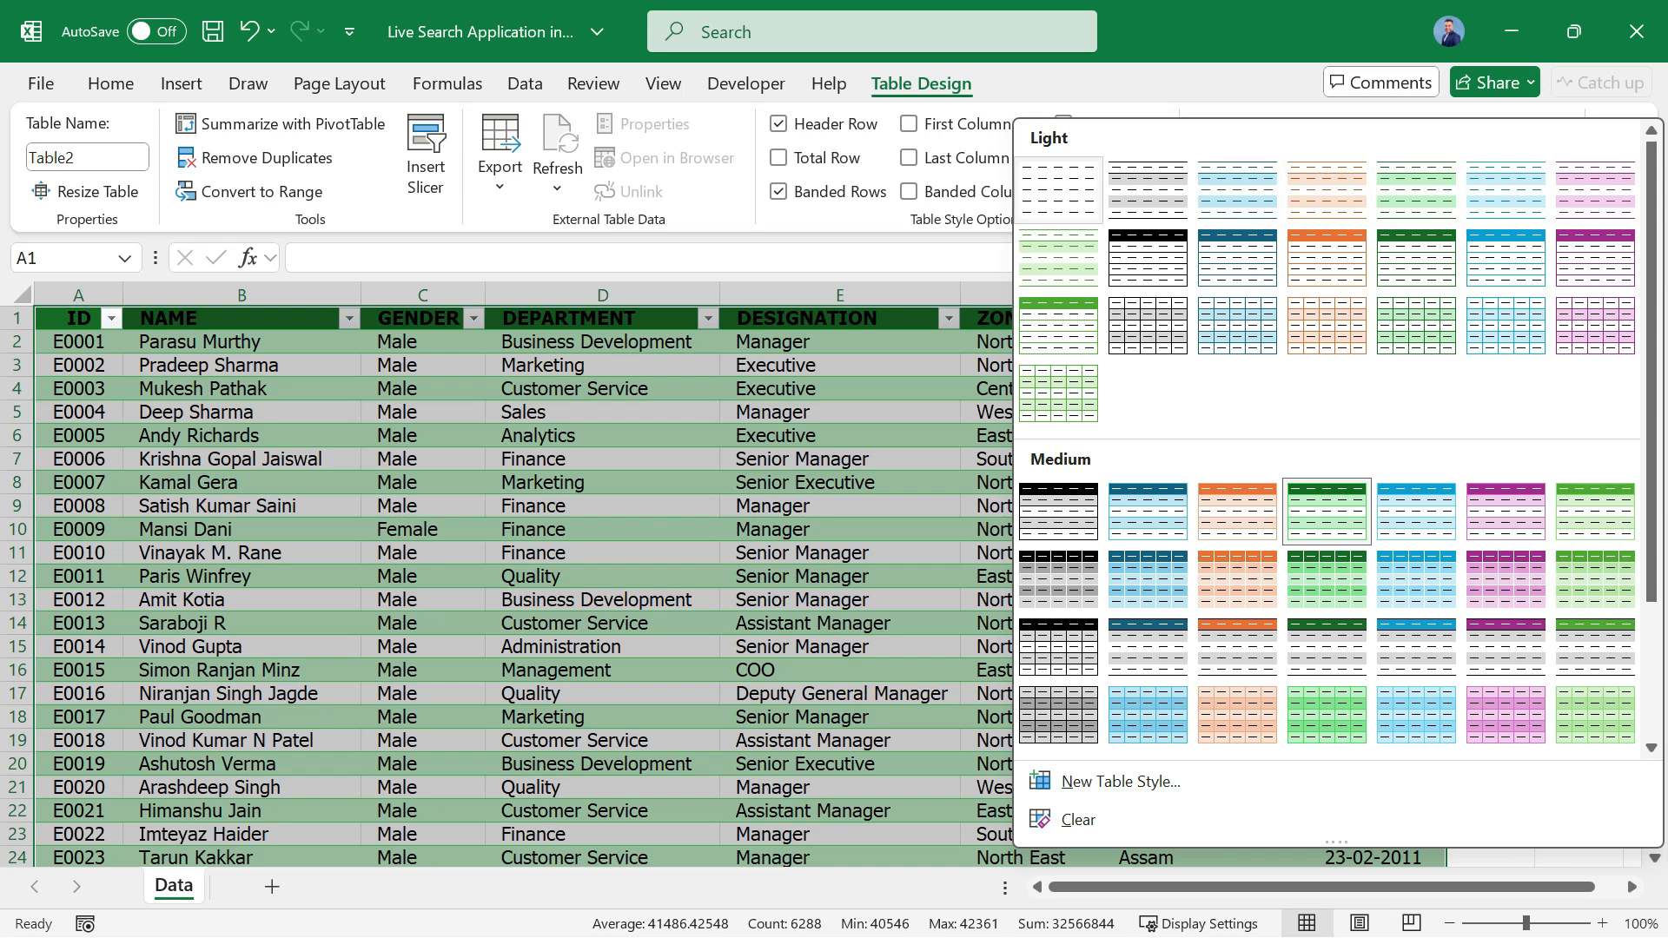
pyautogui.click(1058, 190)
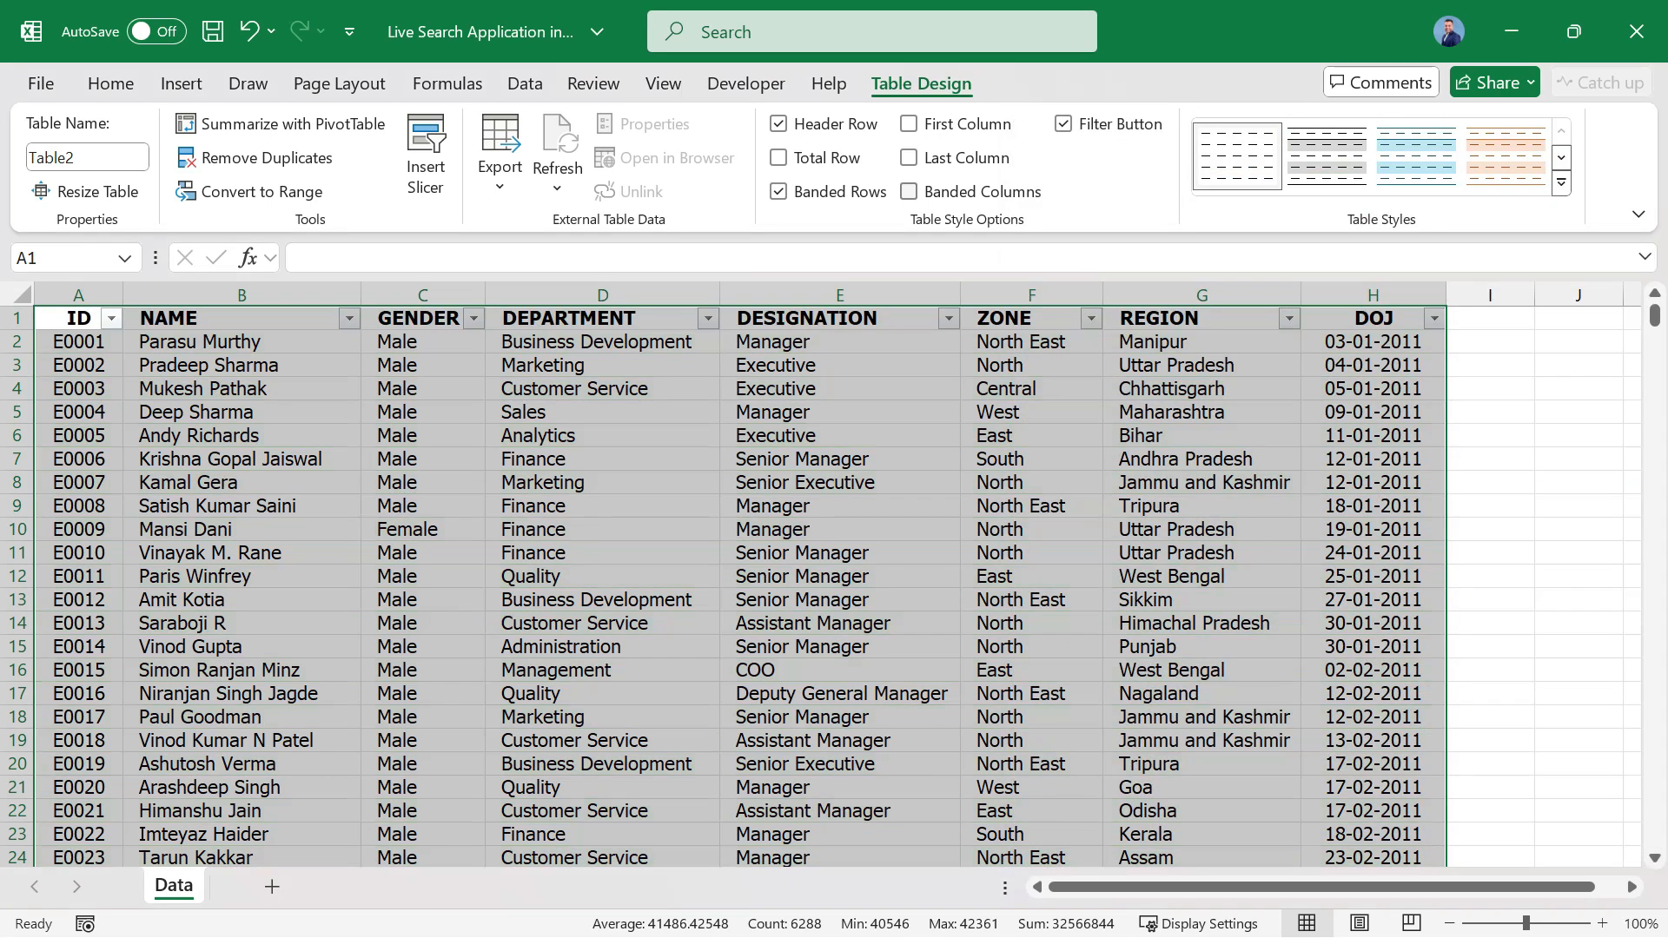
pyautogui.click(242, 318)
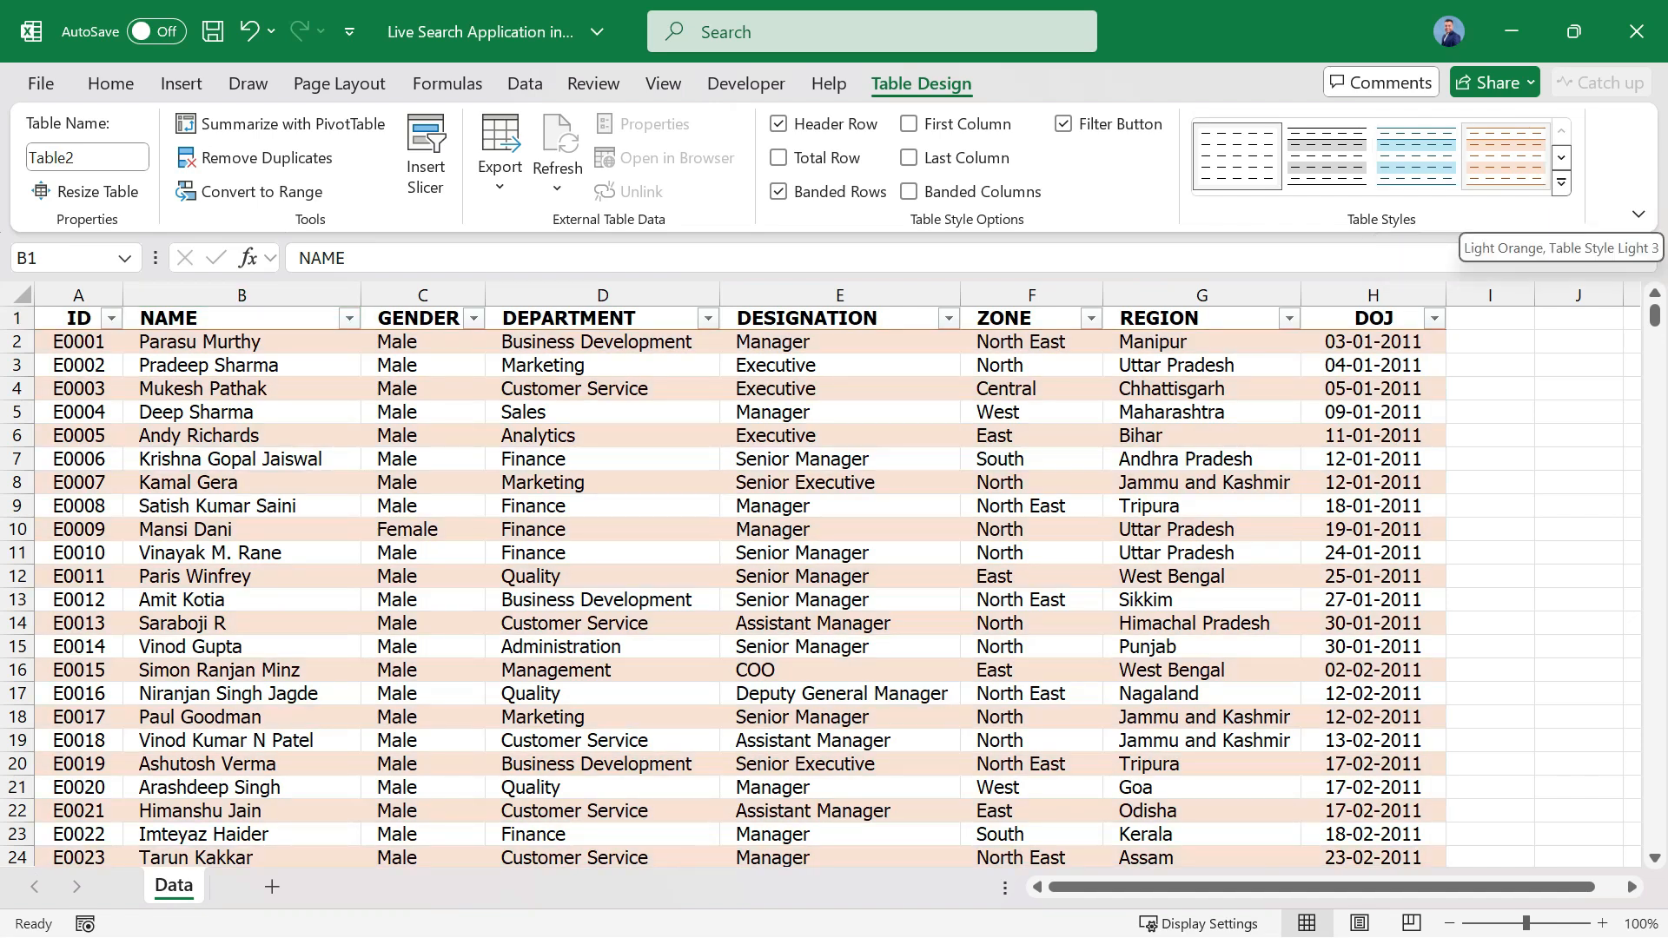
pyautogui.click(1560, 183)
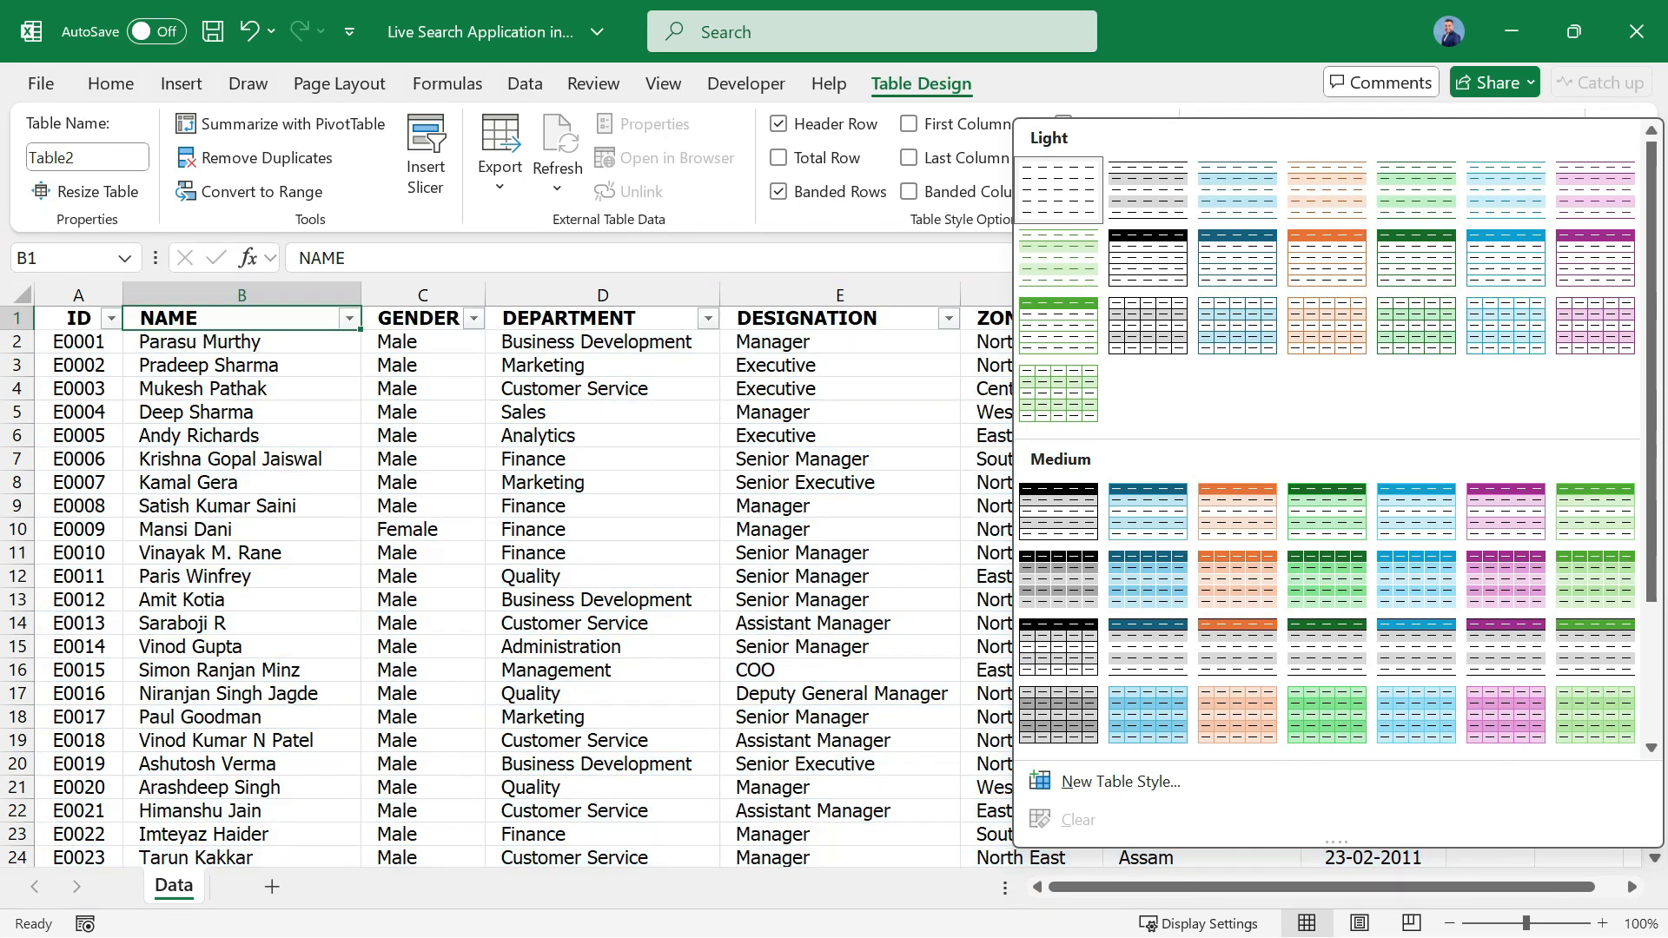
pyautogui.press('Escape')
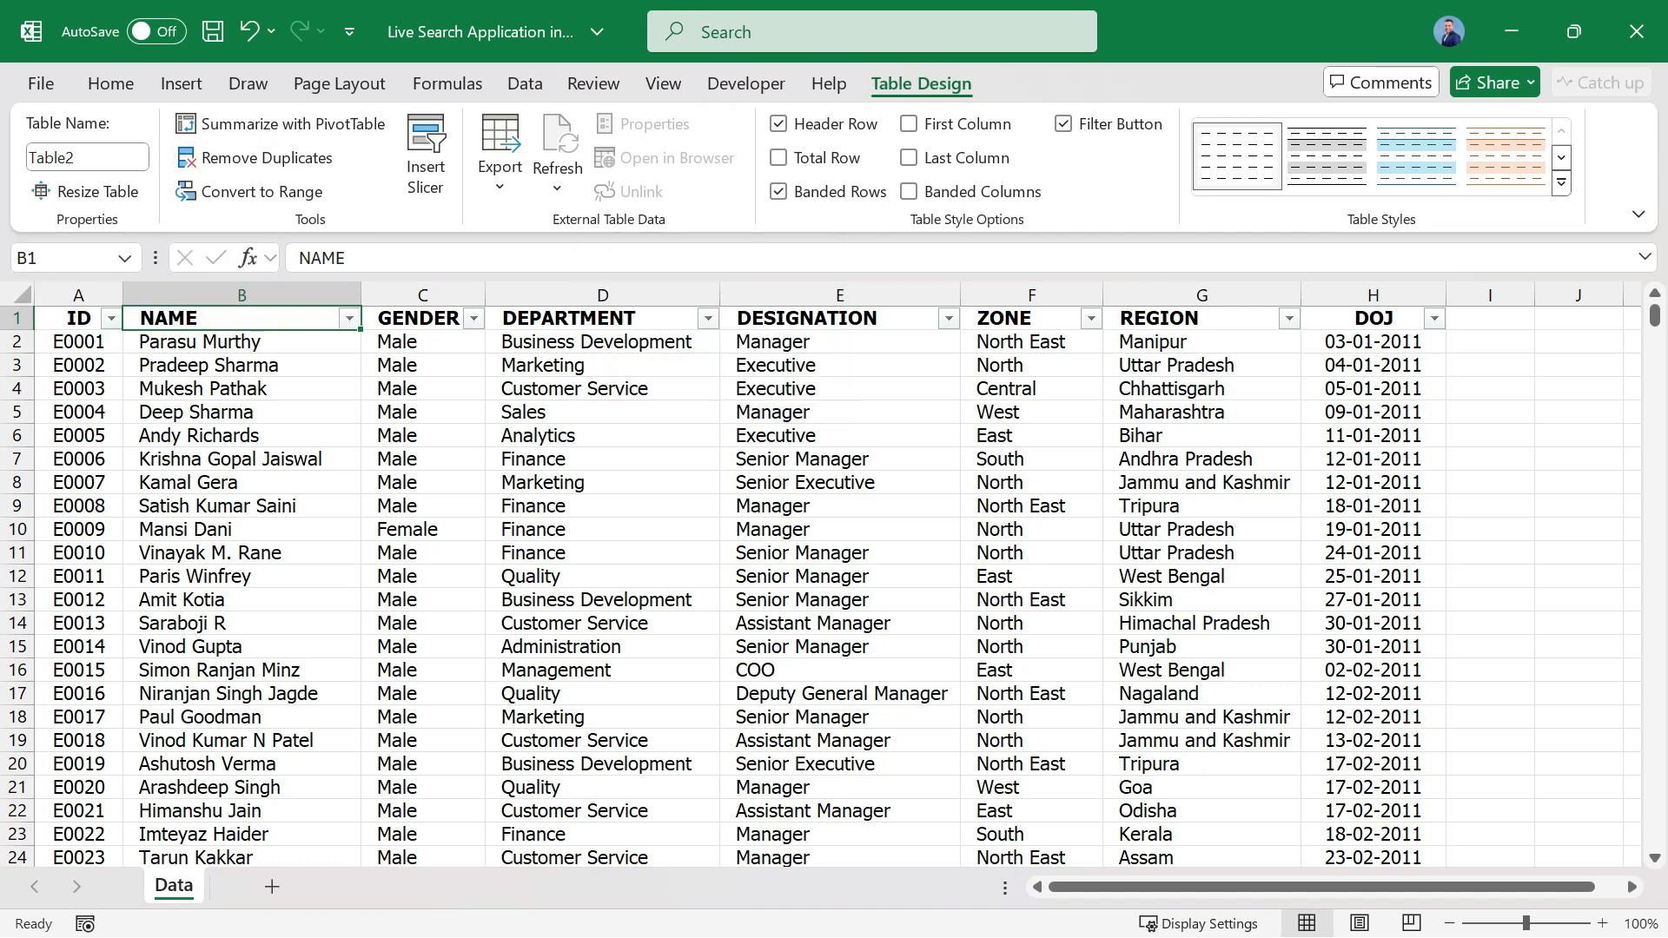
# Rename the table as Data.
pyautogui.click(87, 157)
pyautogui.write('Data')
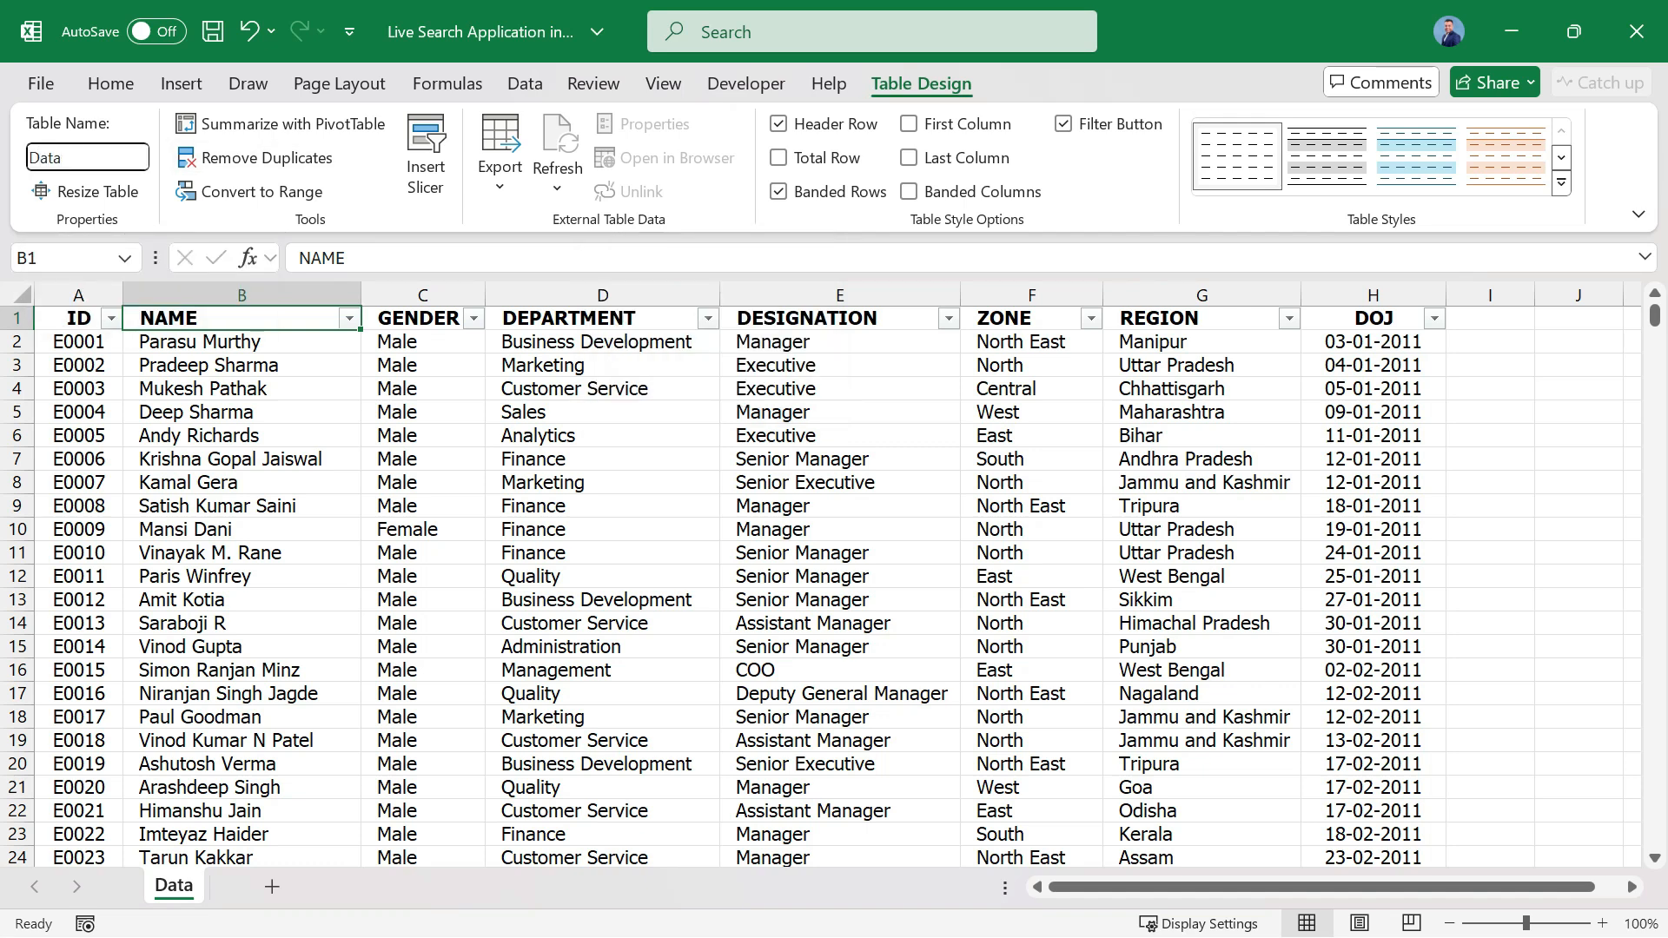
pyautogui.press('Return')
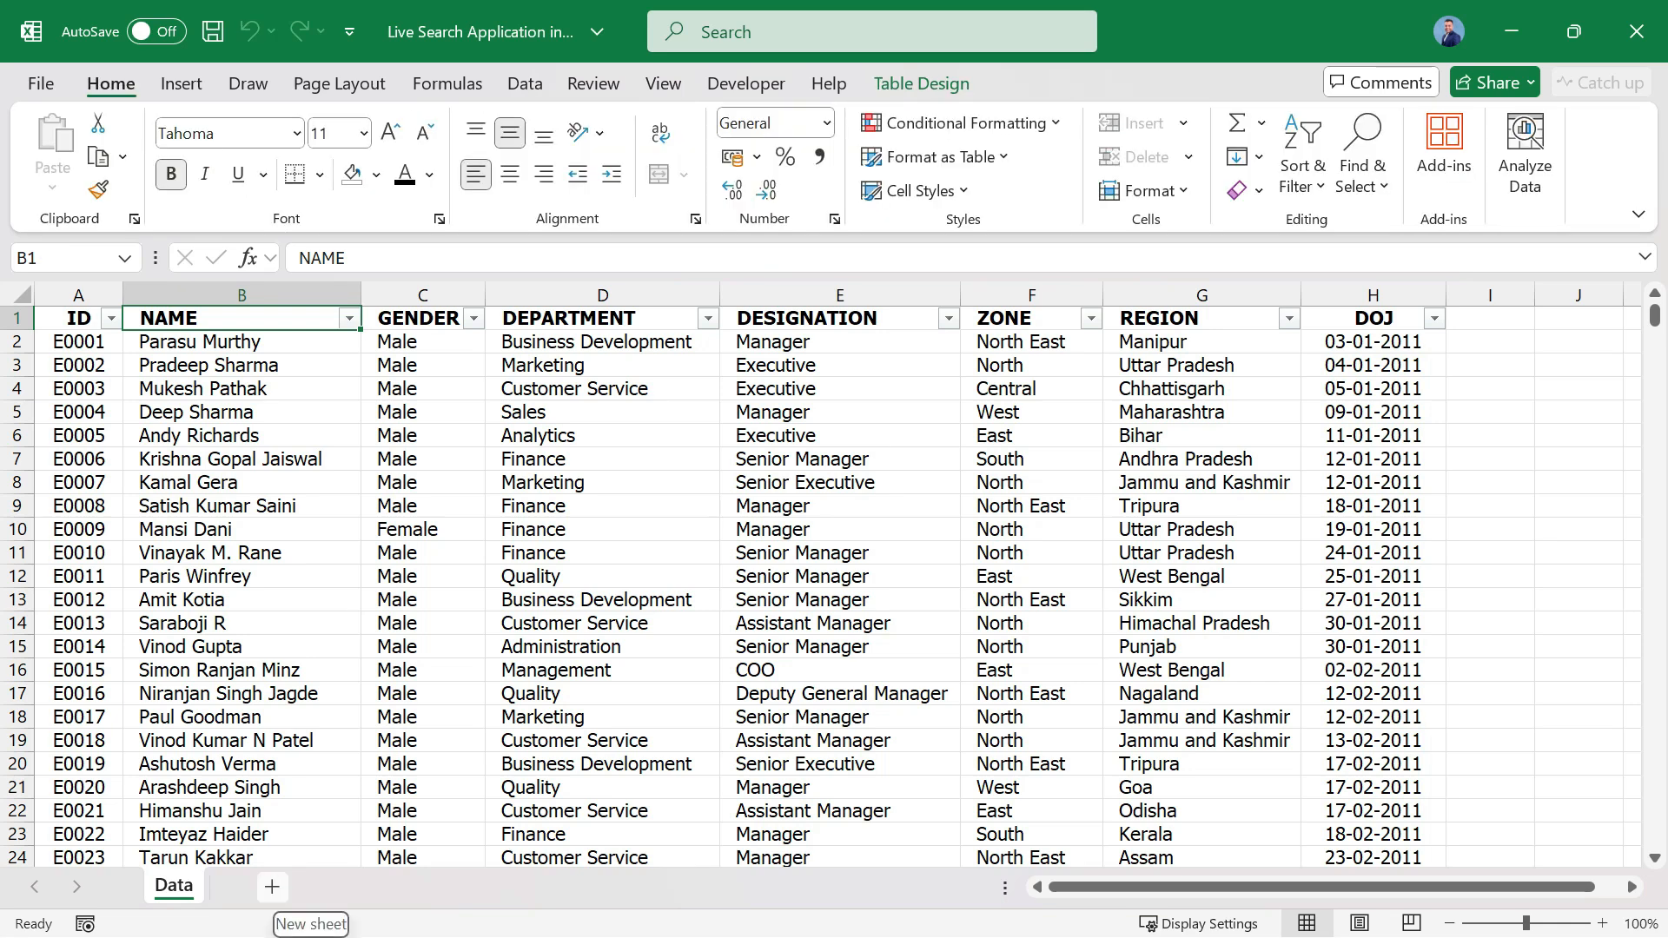
# Add a new worksheet and name it Search.
pyautogui.click(272, 886)
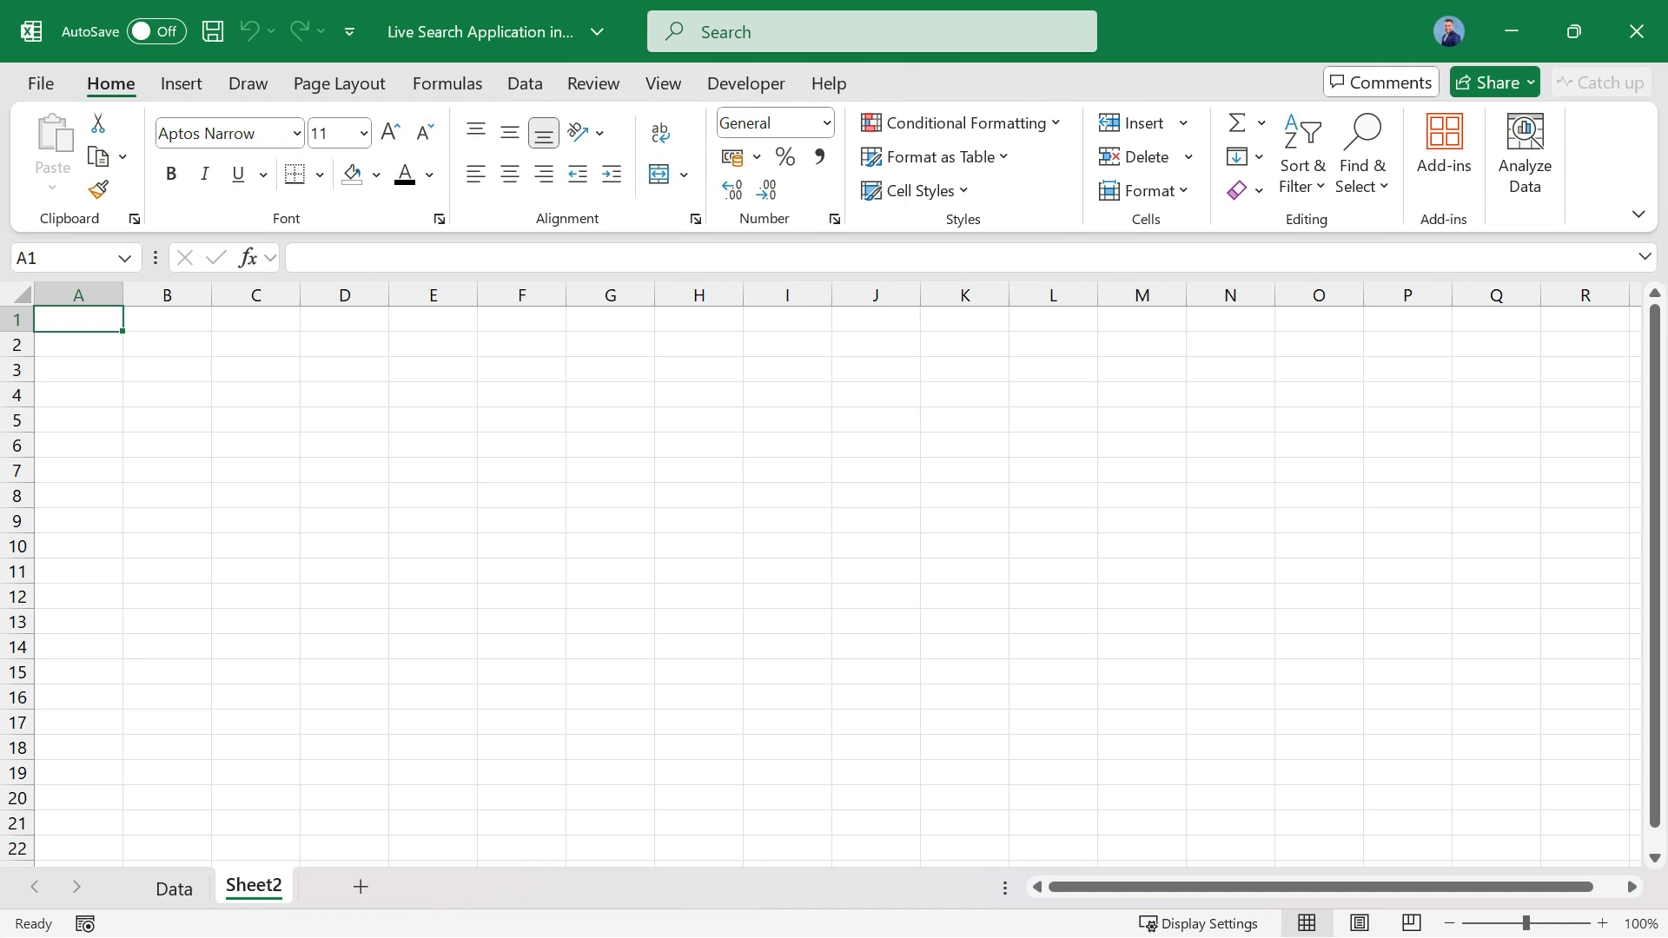
pyautogui.doubleClick(254, 885)
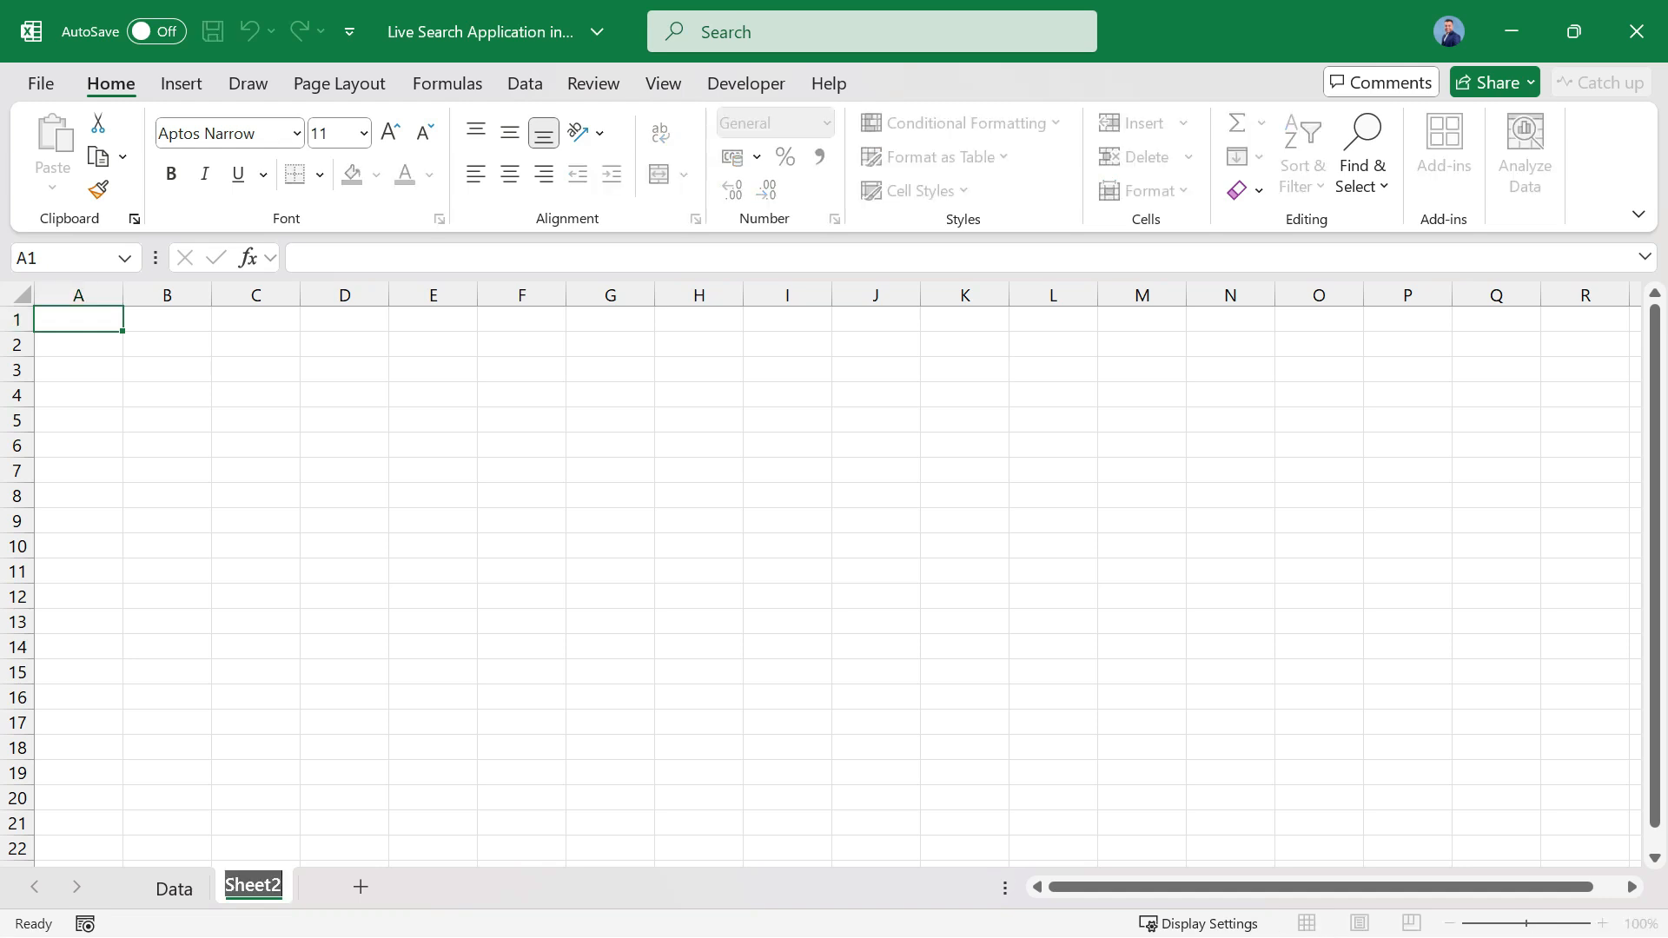
pyautogui.write('Search')
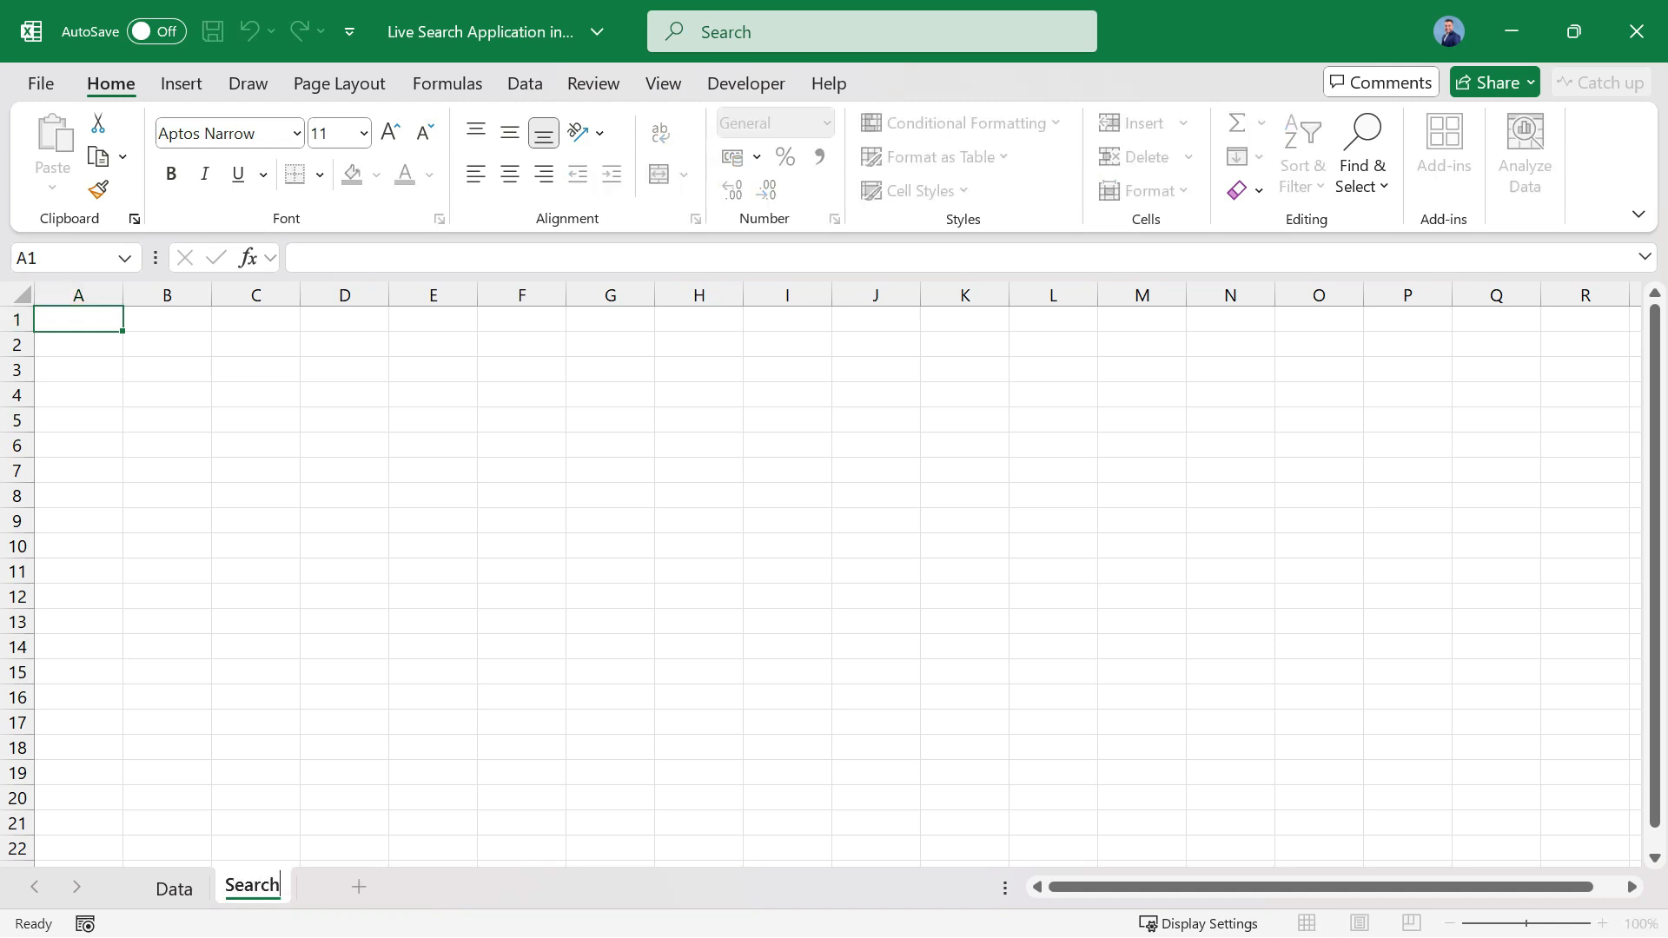
pyautogui.press('Return')
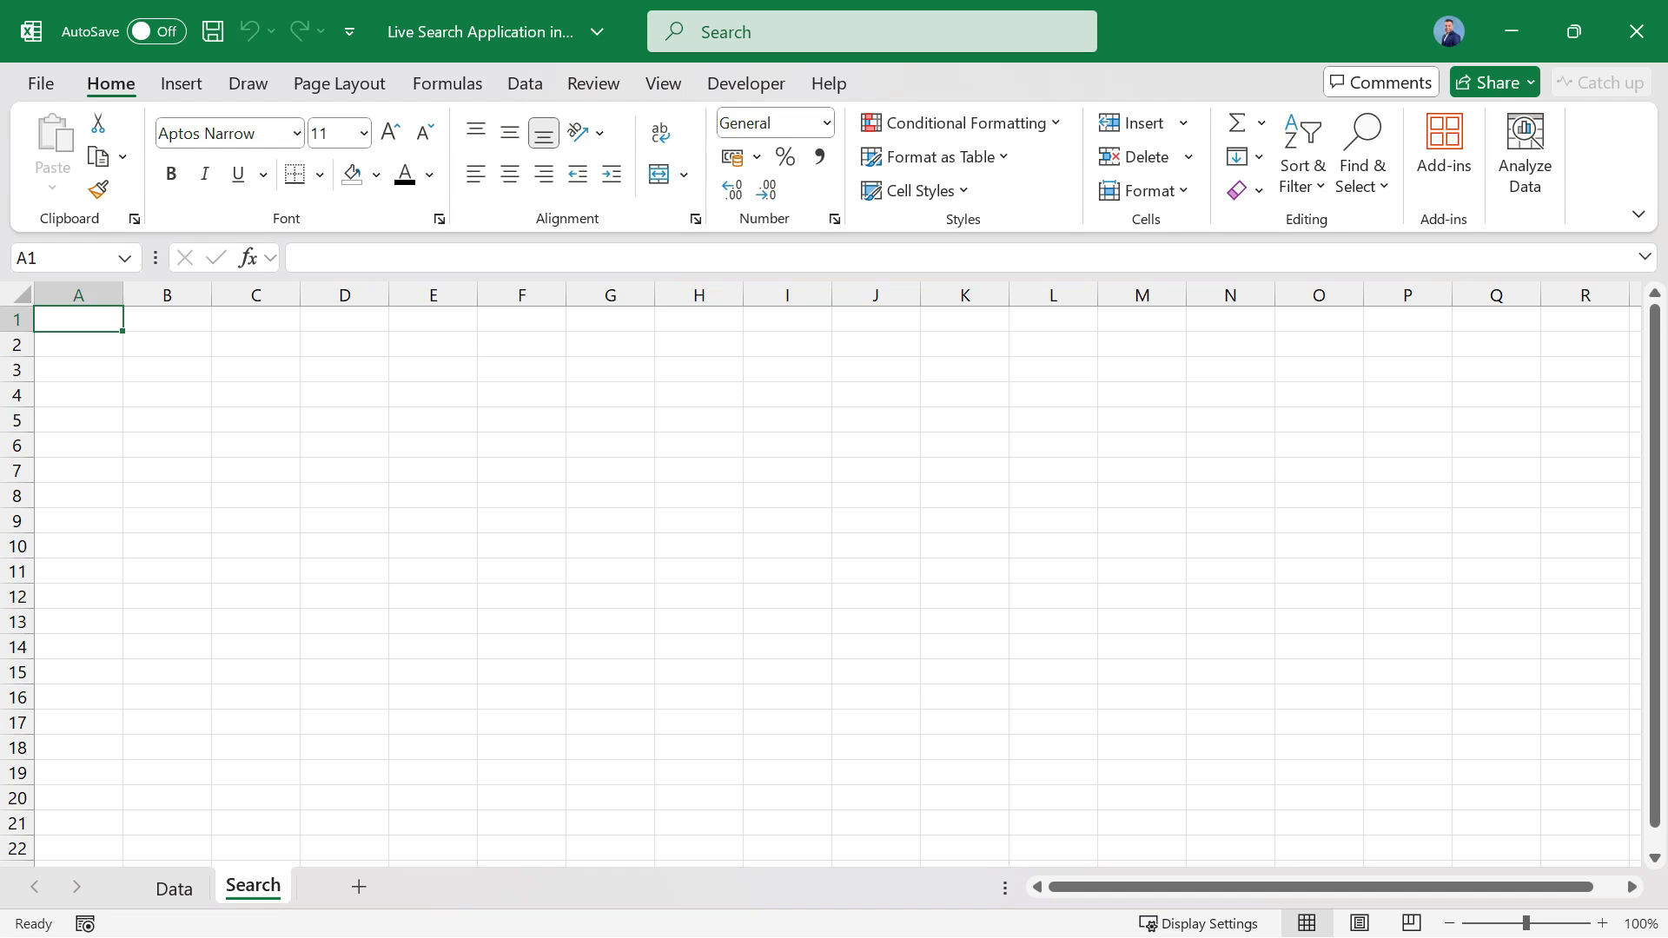
# Copy the entire Data sheet and paste it into the Search sheet as values and number formats.
pyautogui.click(174, 888)
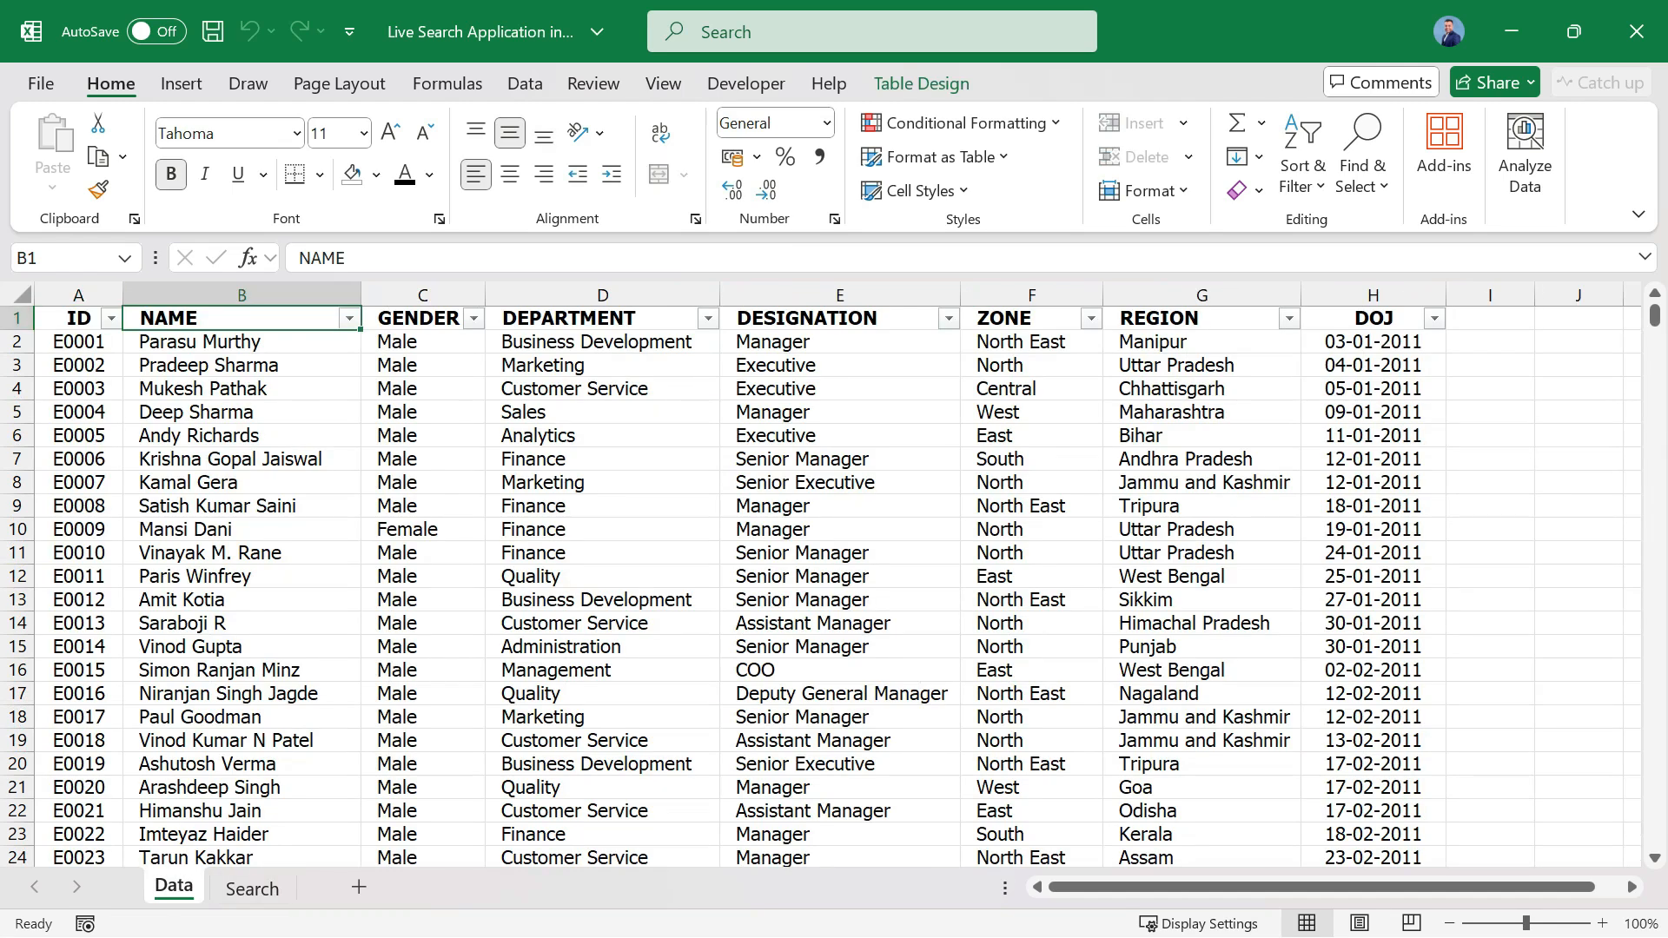
pyautogui.click(21, 295)
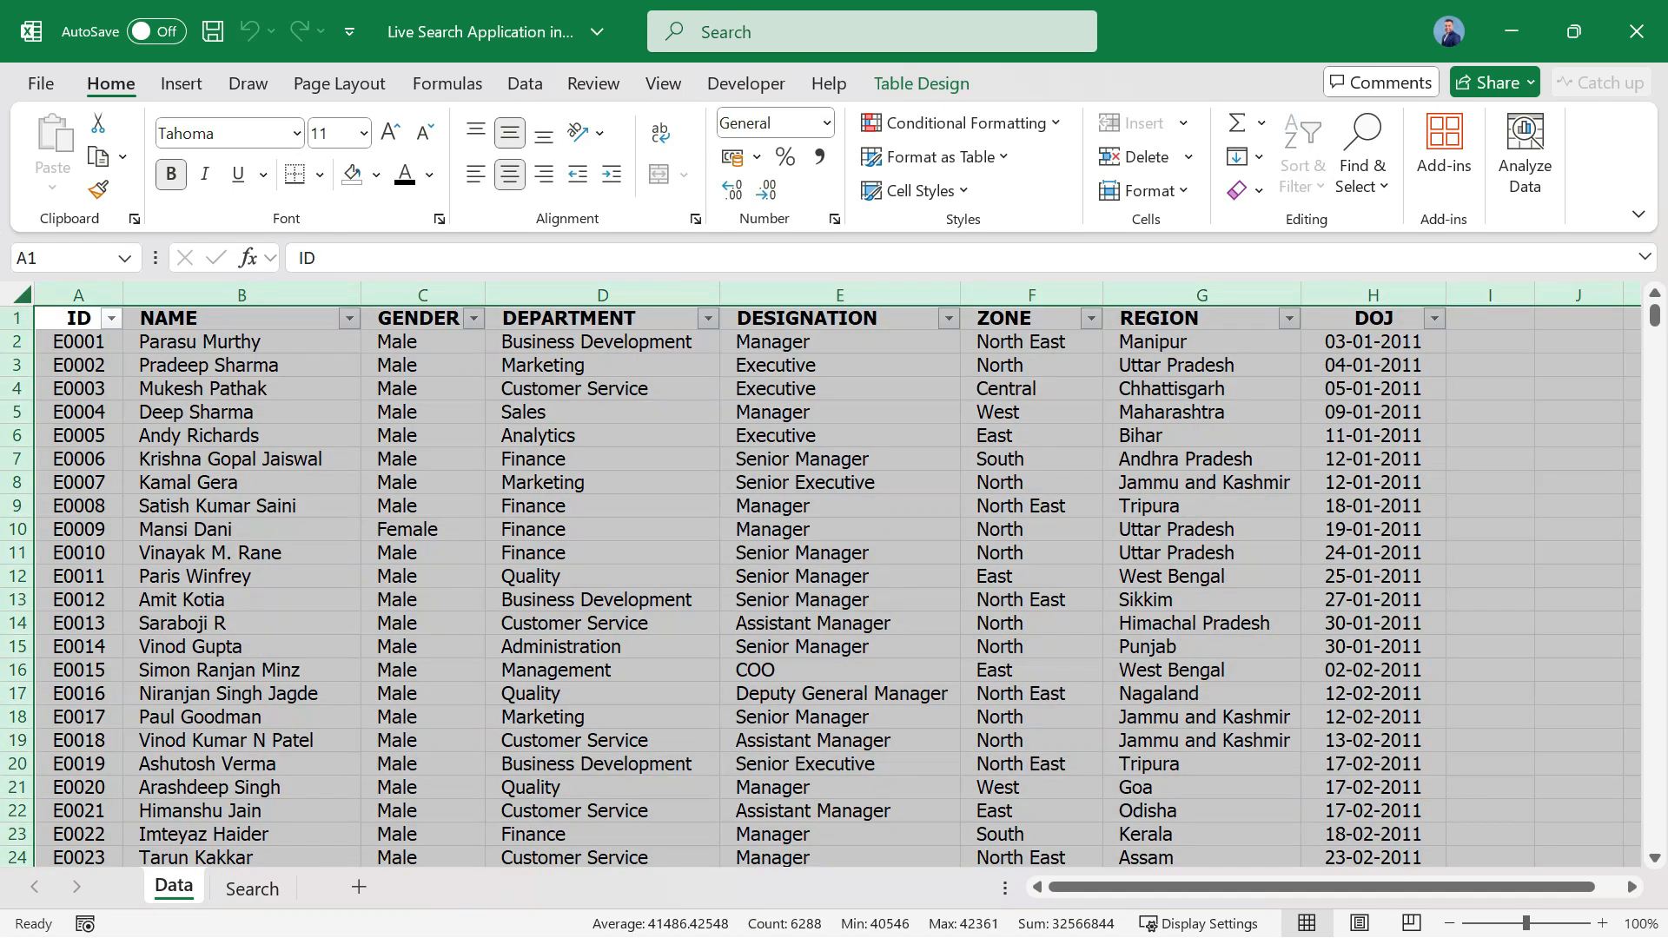
pyautogui.hotkey('ctrl', 'c')
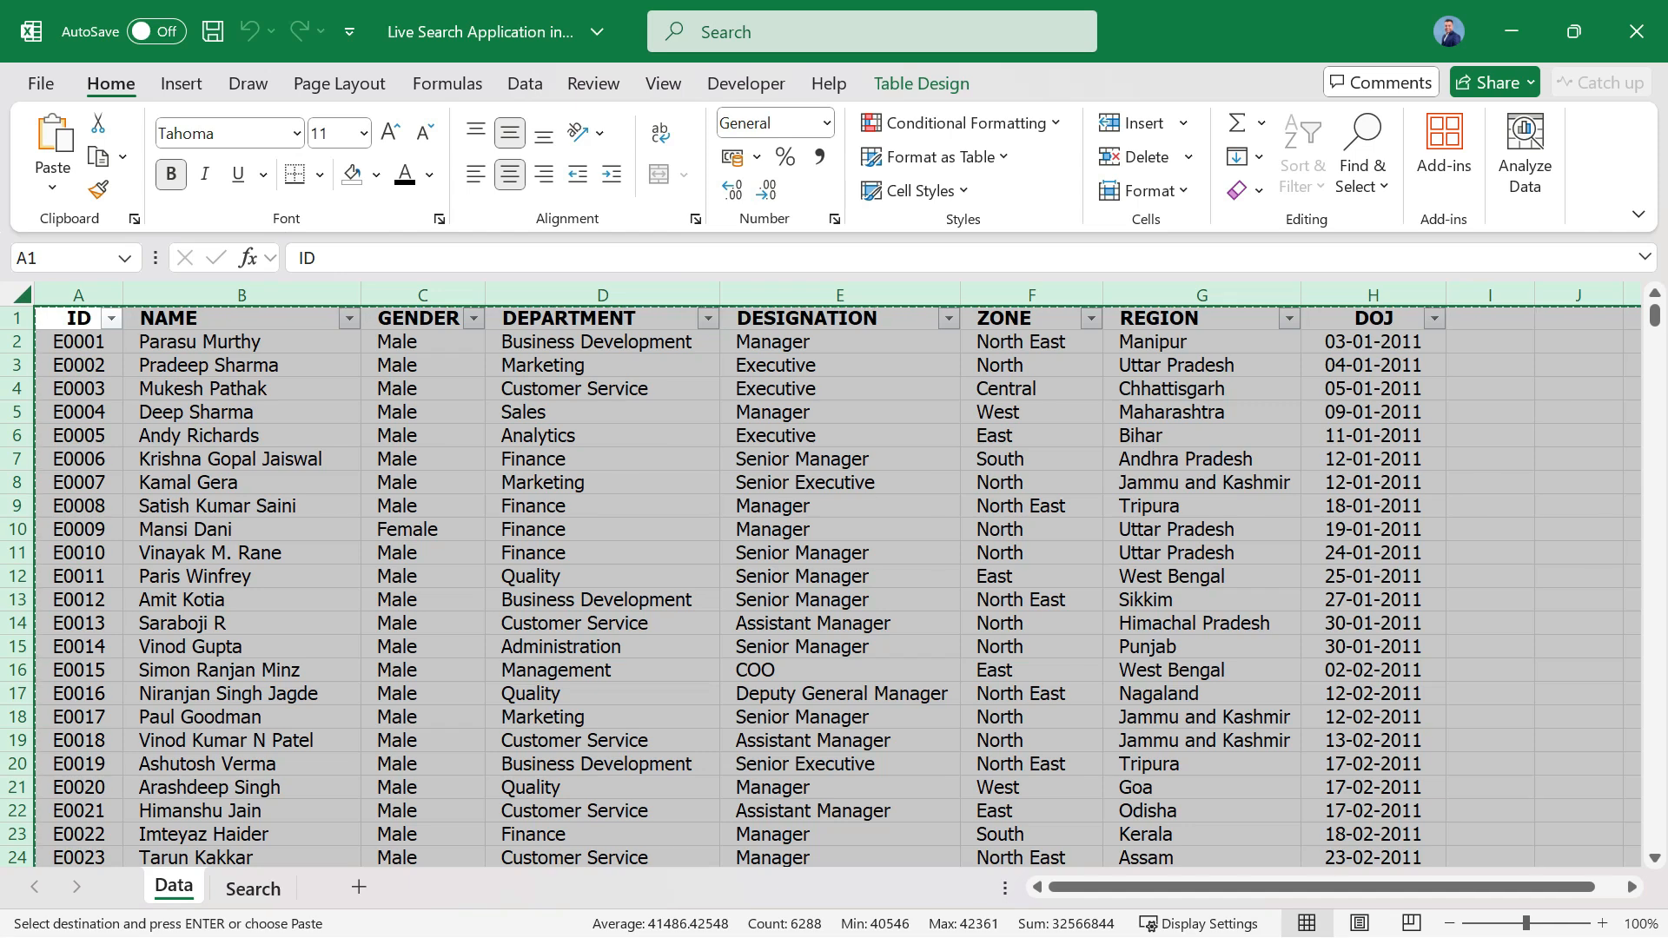
pyautogui.hotkey('ctrl', 'pagedown')
pyautogui.hotkey('ctrl', 'a')
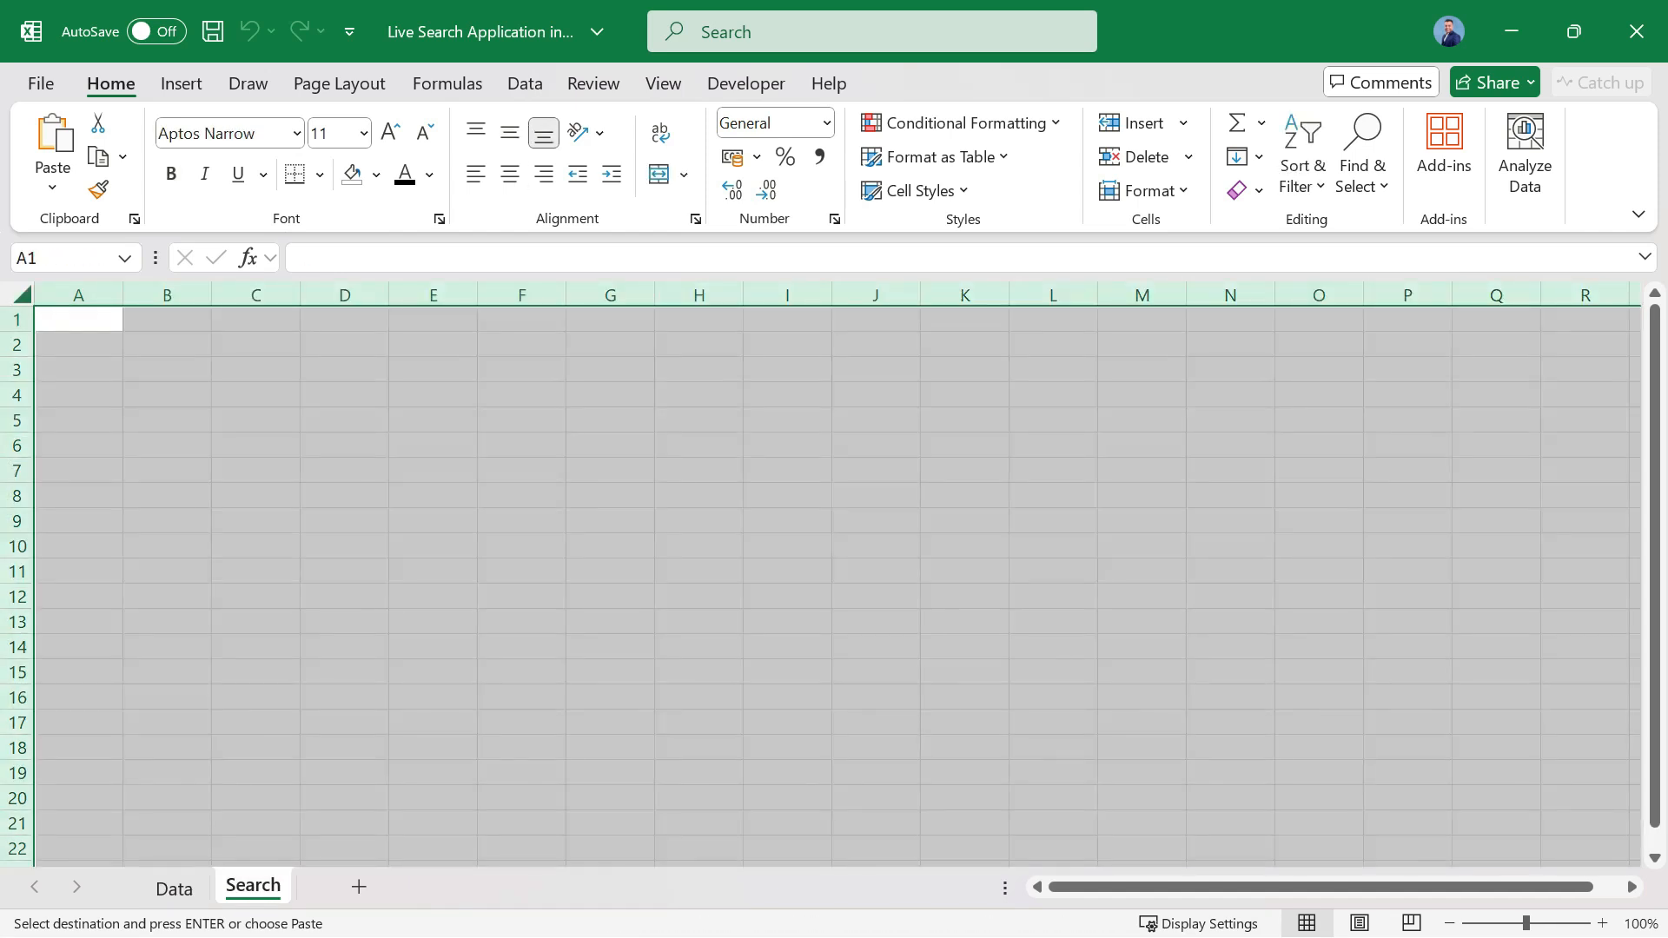
pyautogui.rightClick(20, 296)
pyautogui.click(106, 327)
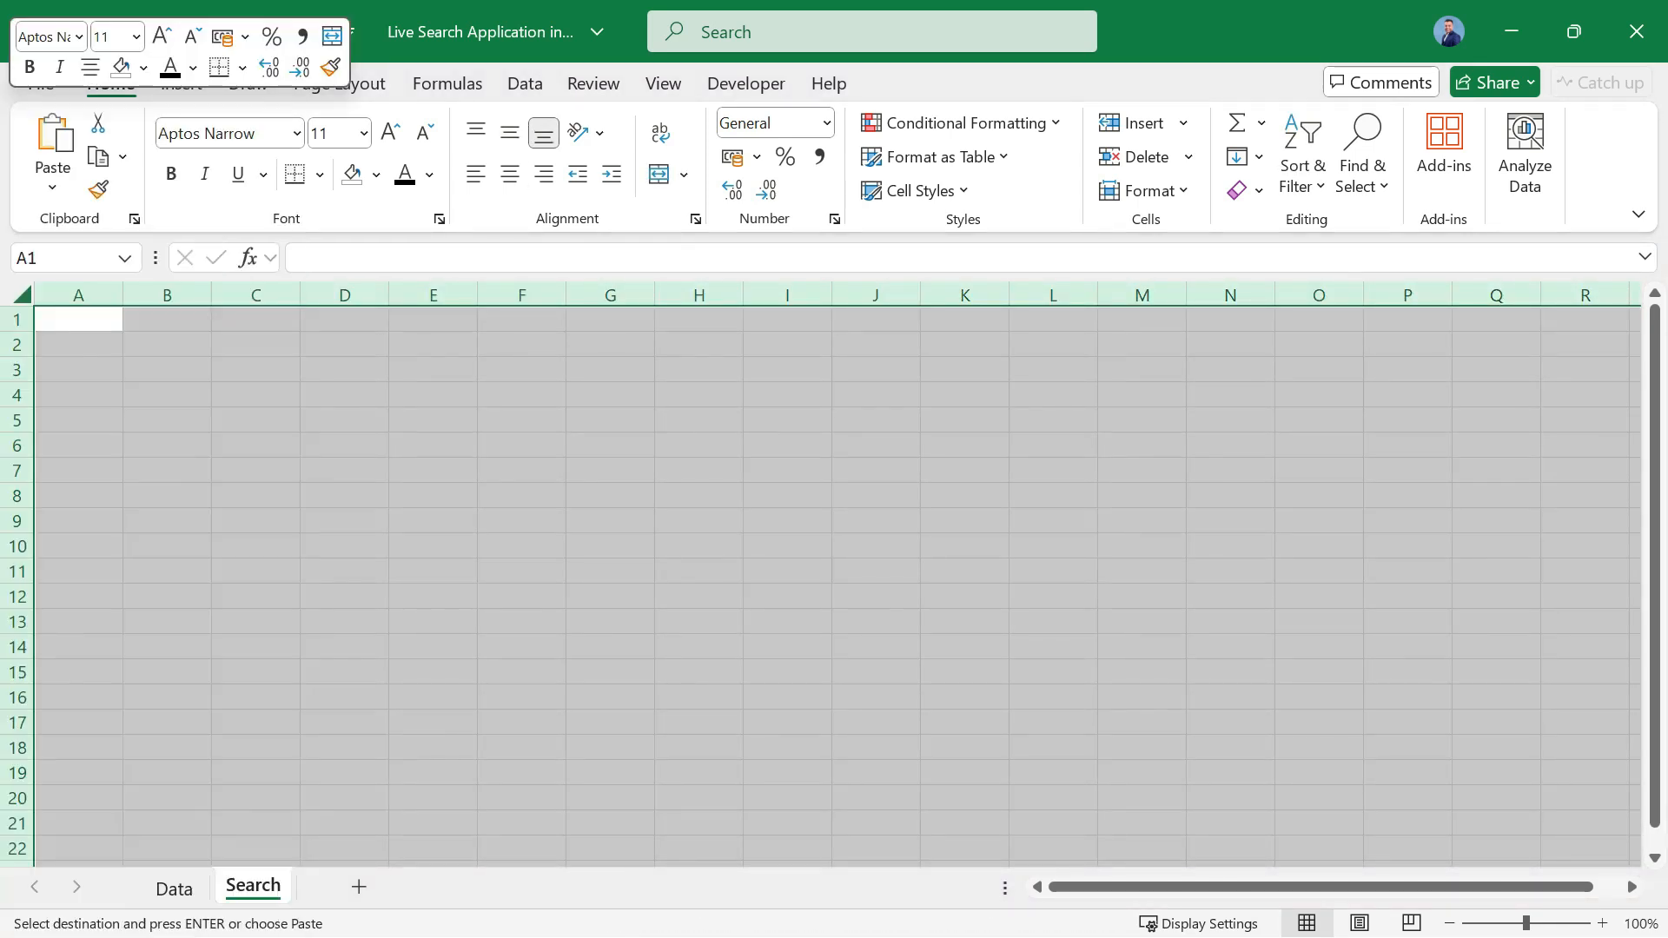
pyautogui.press('v')
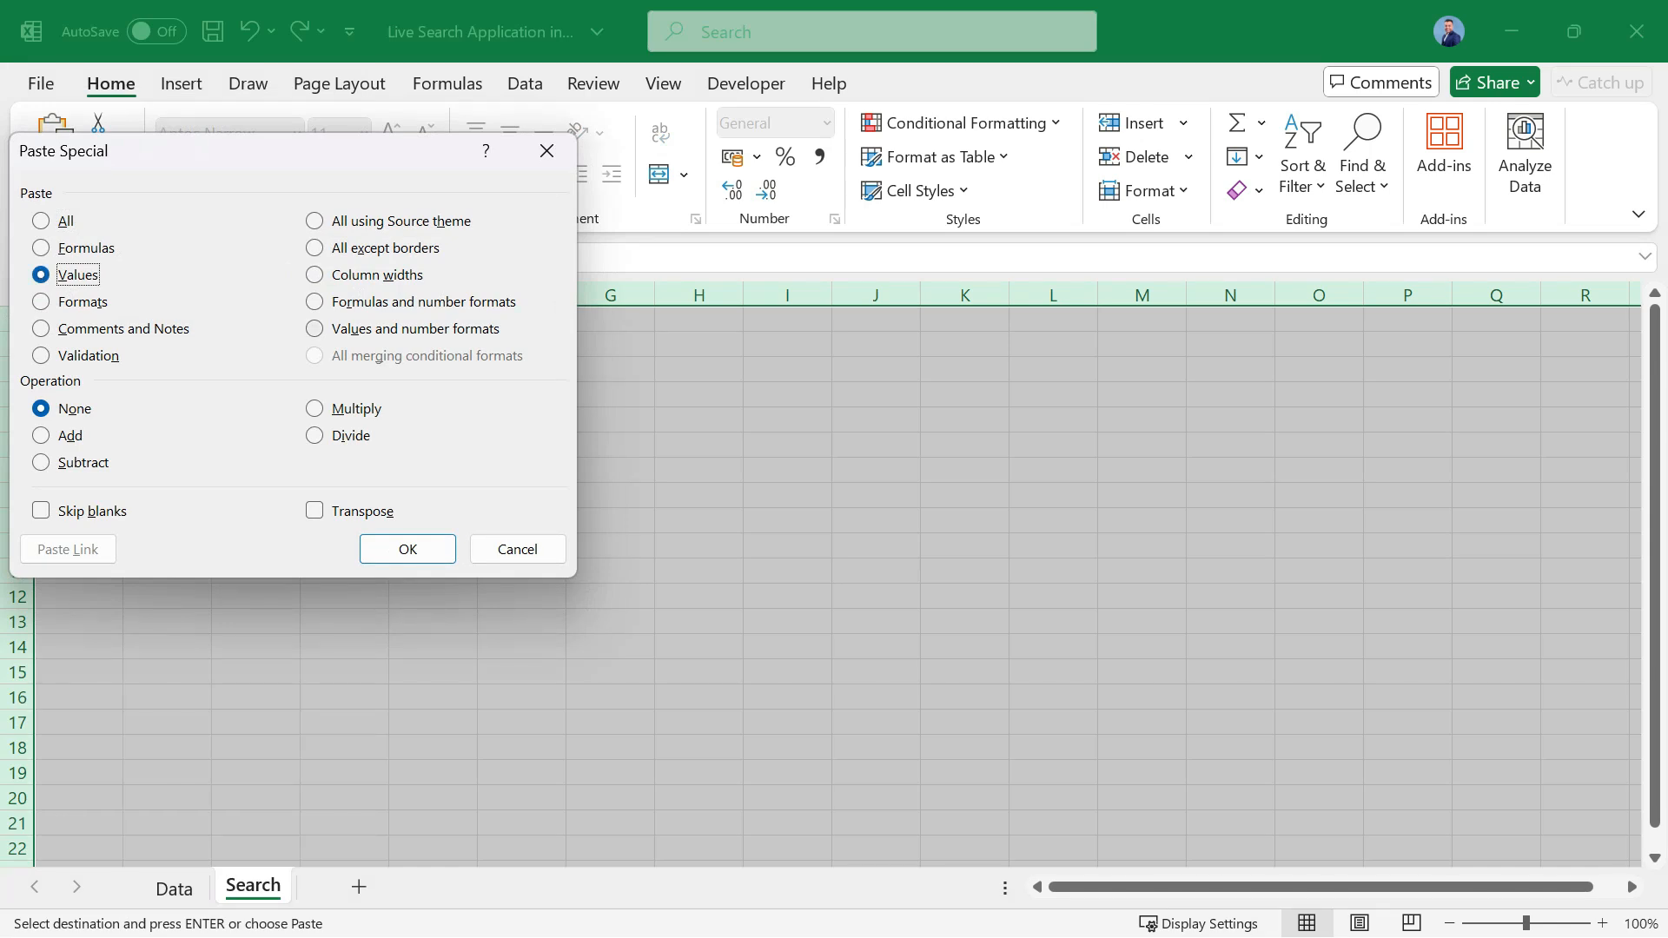
pyautogui.click(415, 328)
pyautogui.click(408, 549)
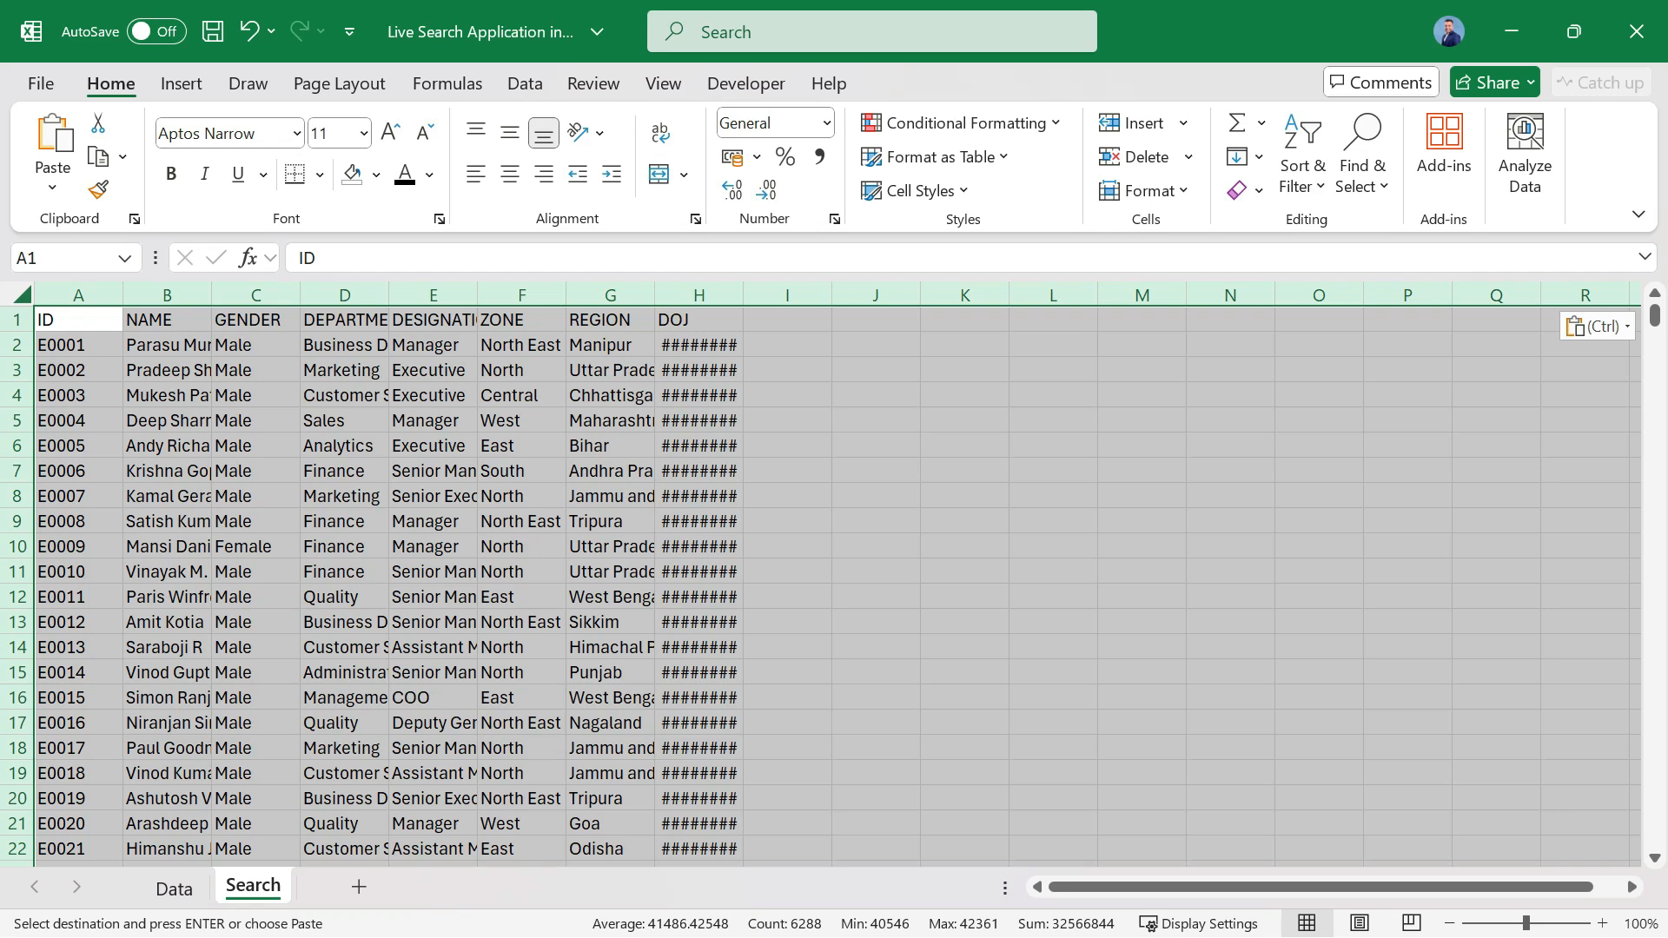
# Apply the Data sheet's column widths to the Search sheet with Paste Special.
pyautogui.rightClick(22, 296)
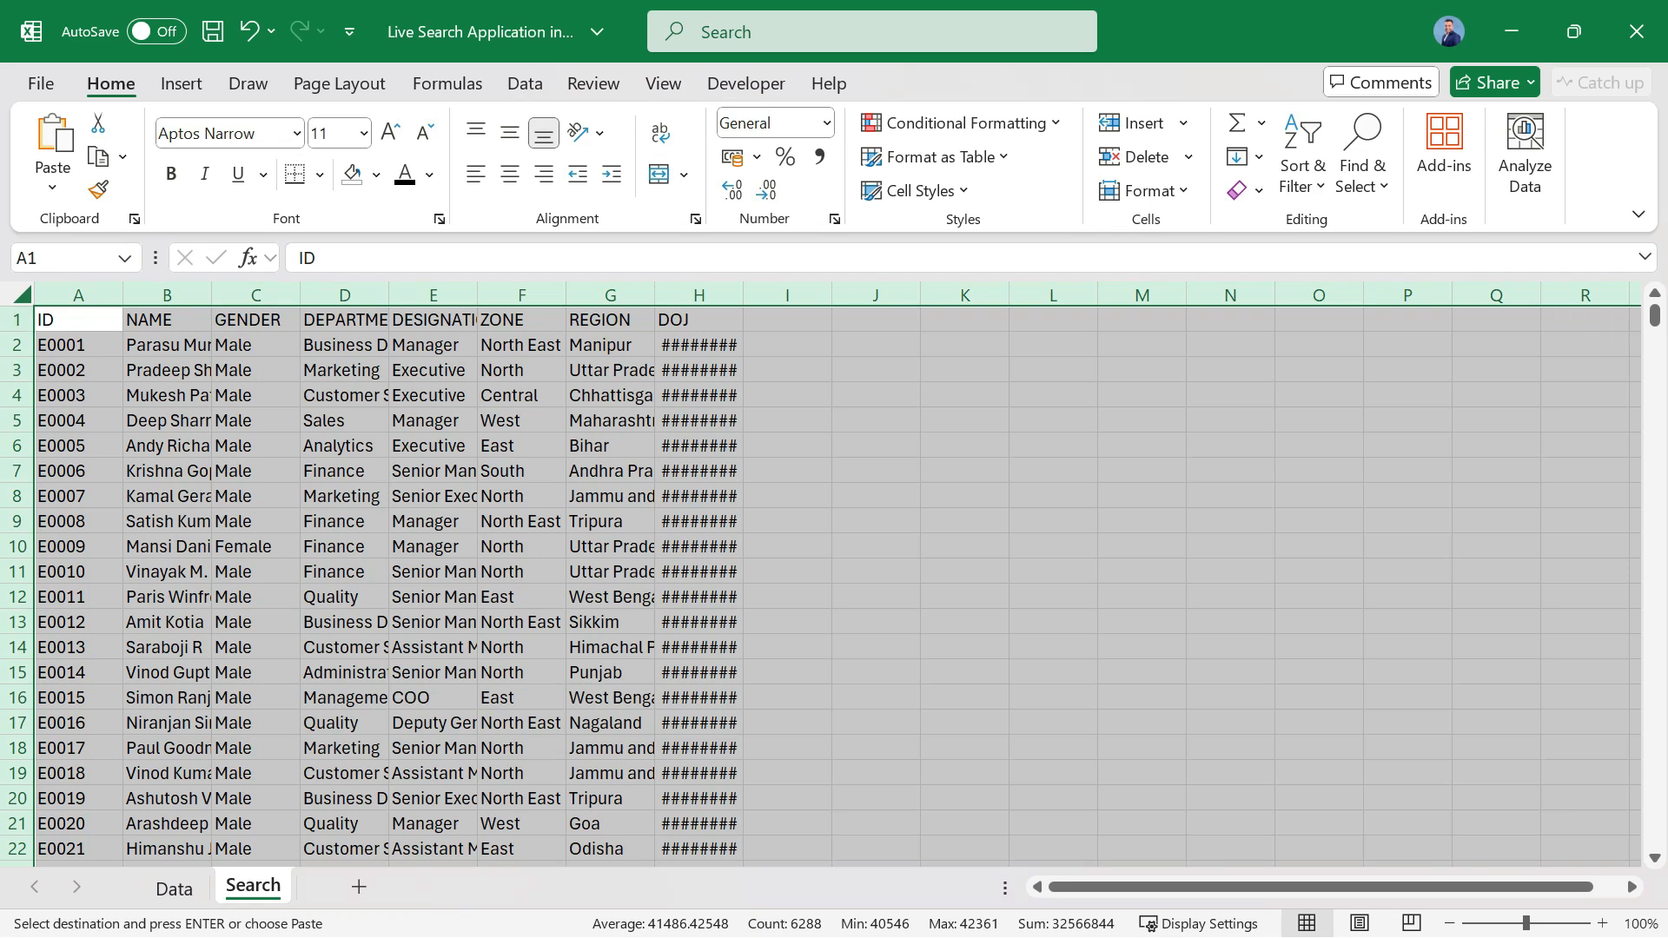
pyautogui.click(120, 327)
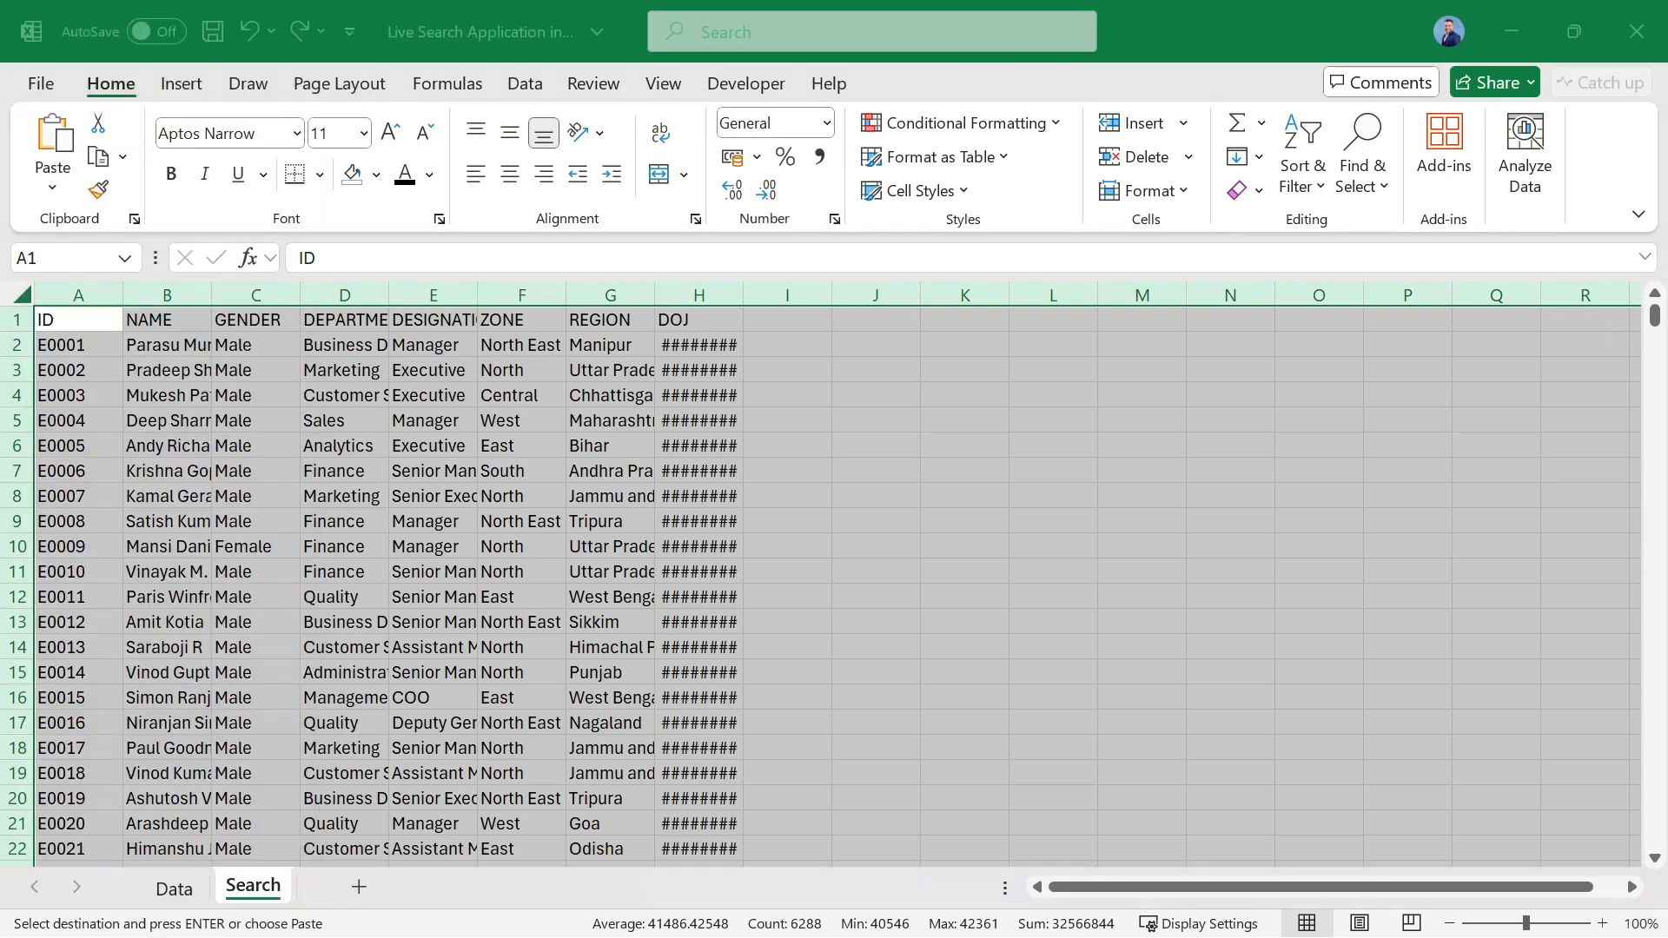
pyautogui.click(315, 277)
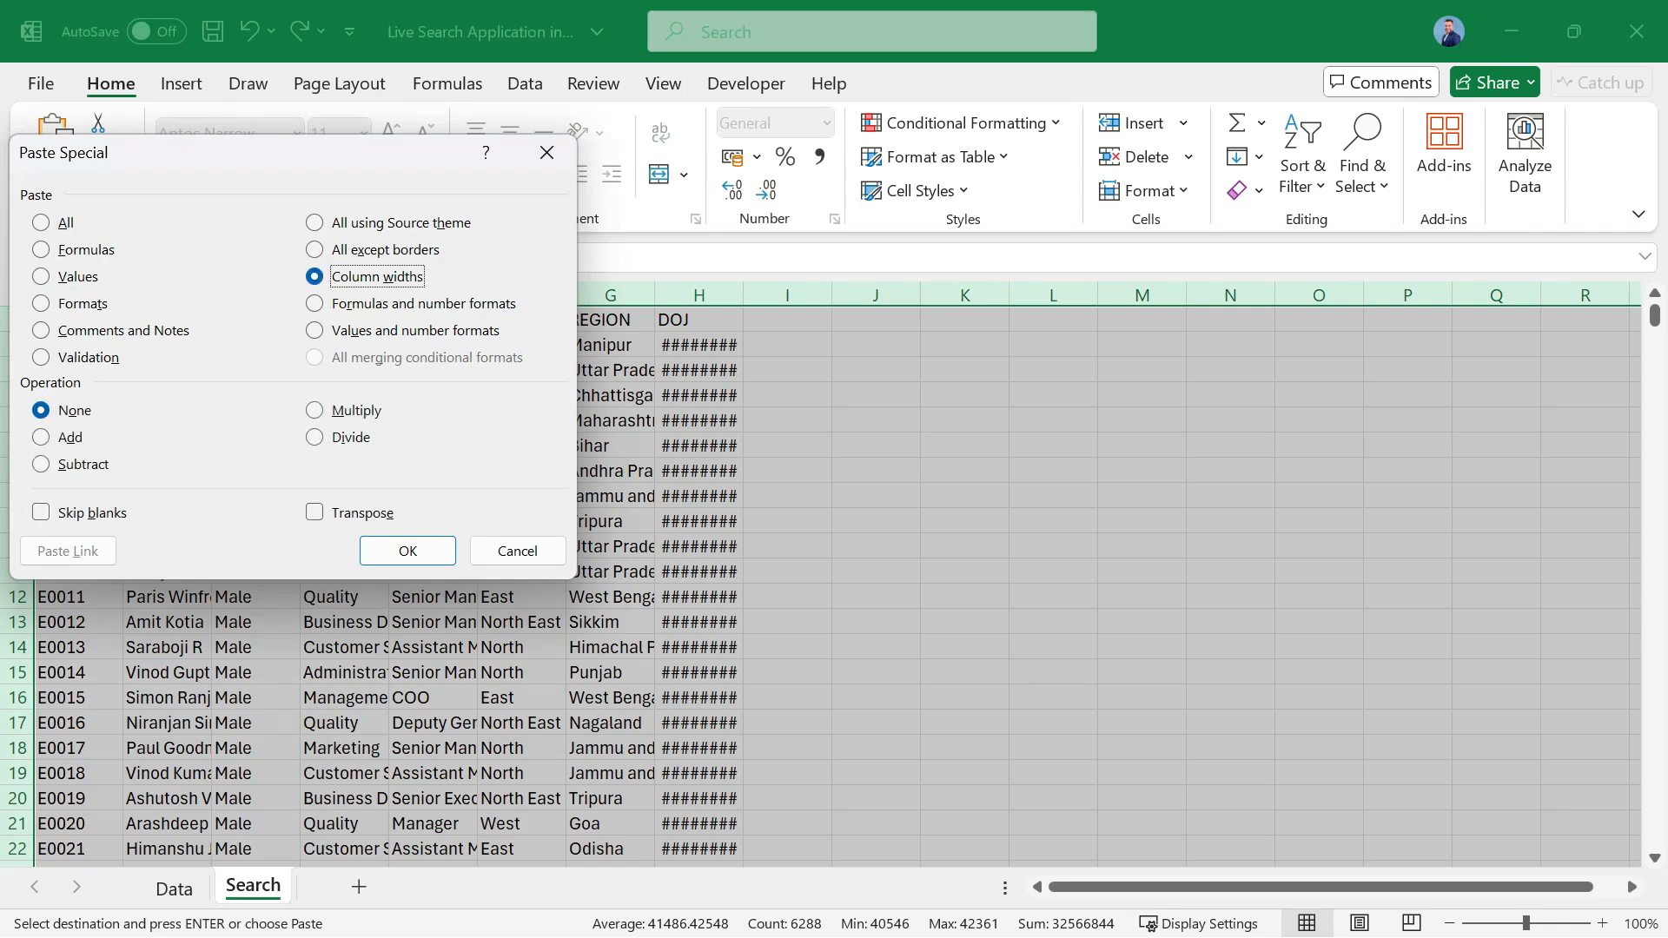
pyautogui.click(407, 551)
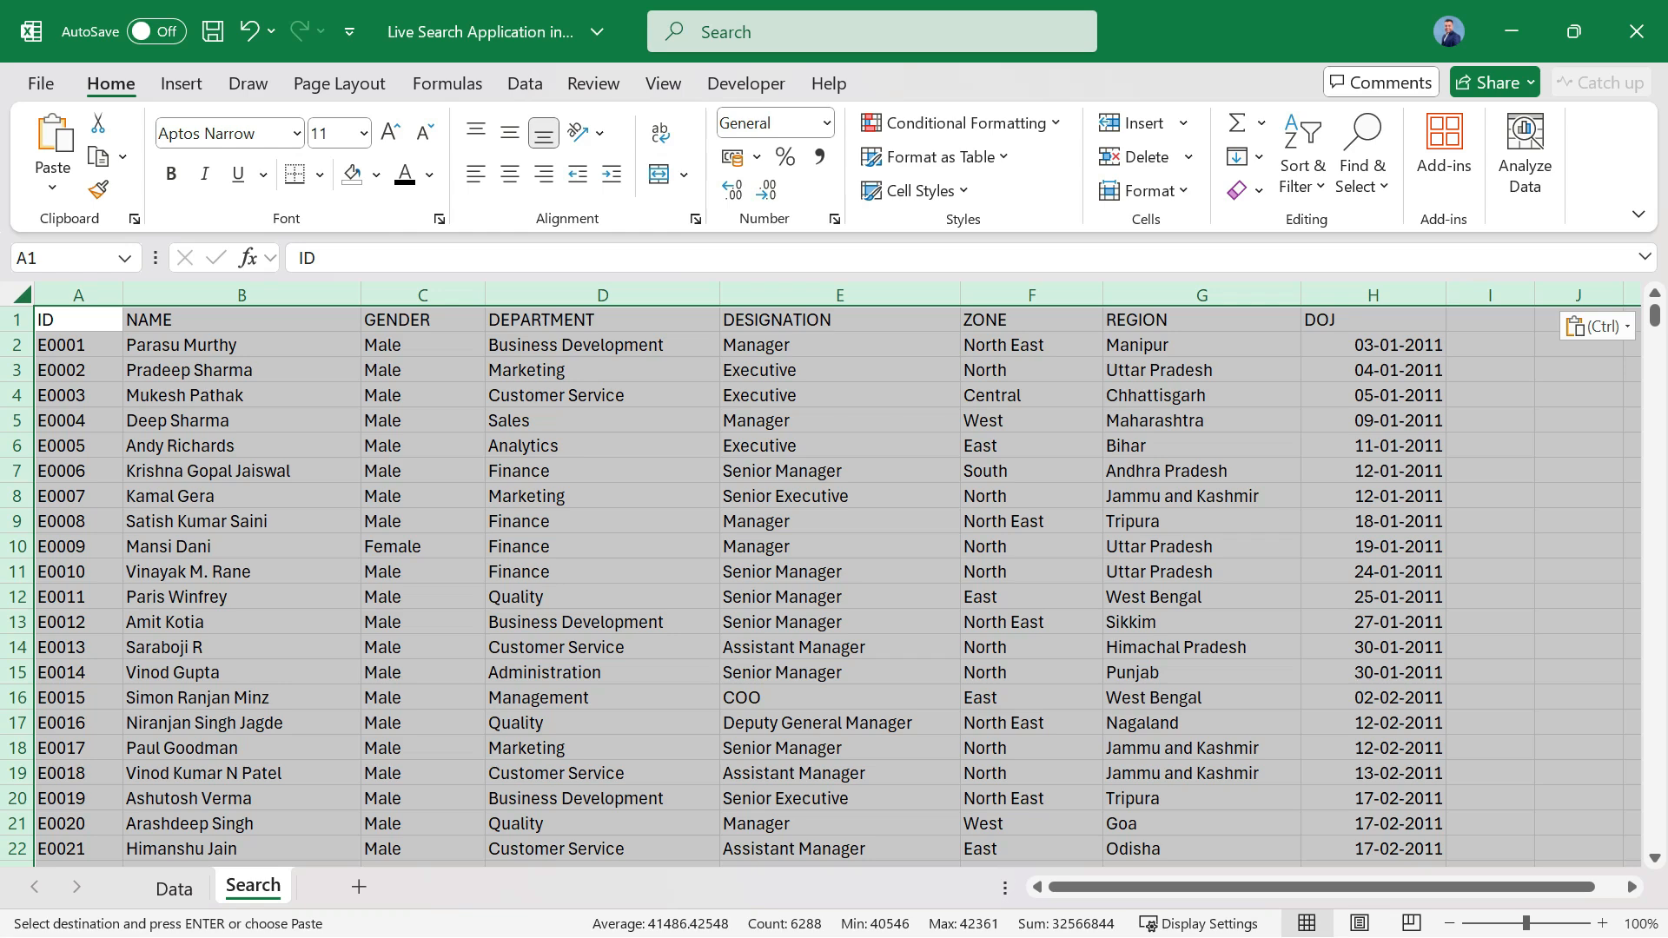
# Clear all employee records in A2:H786 of the Search sheet, keeping only the header row.
pyautogui.click(242, 446)
pyautogui.click(78, 345)
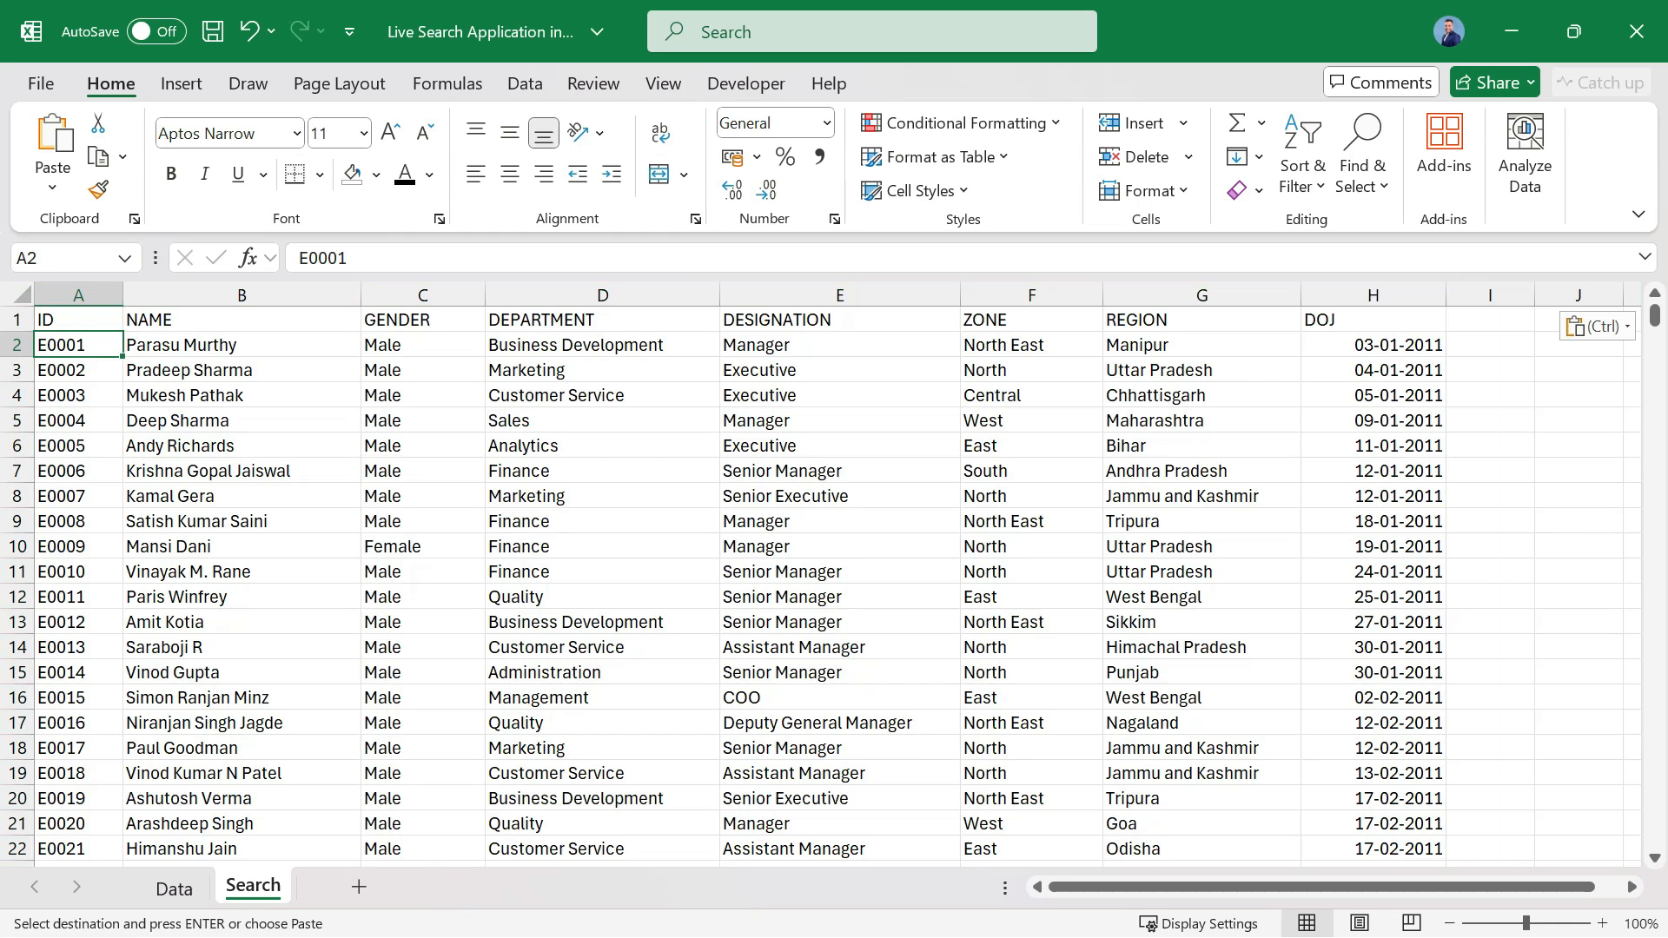
pyautogui.hotkey('ctrl', 'shift', 'Right')
pyautogui.hotkey('ctrl', 'shift', 'Down')
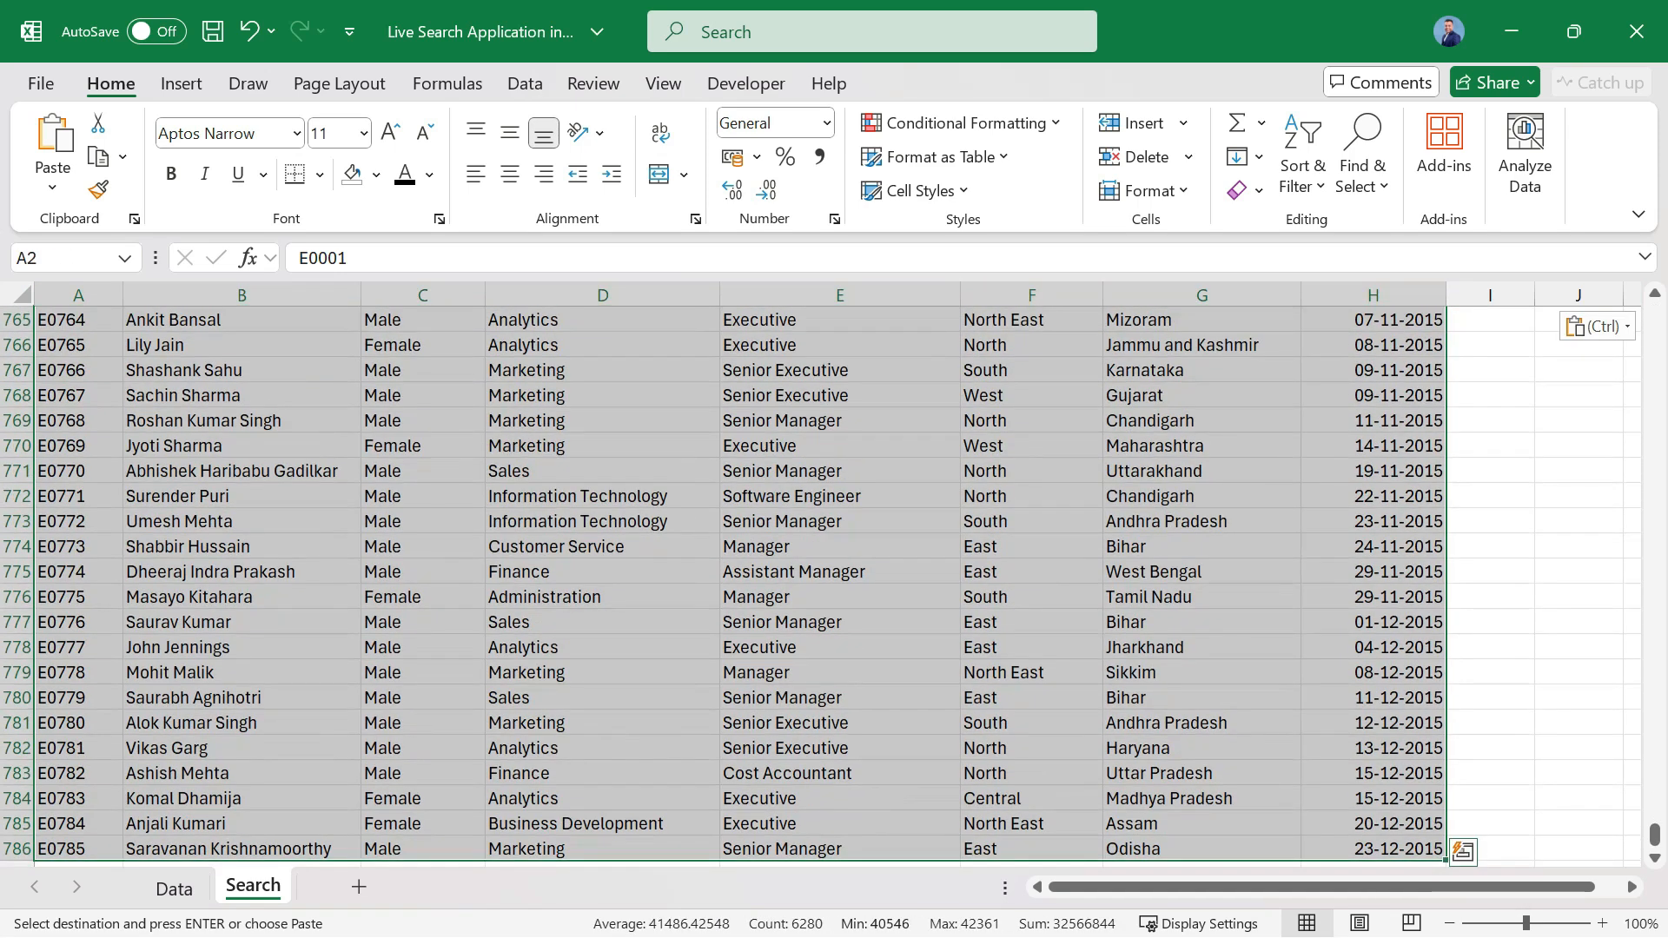
pyautogui.press('Delete')
pyautogui.press('Down')
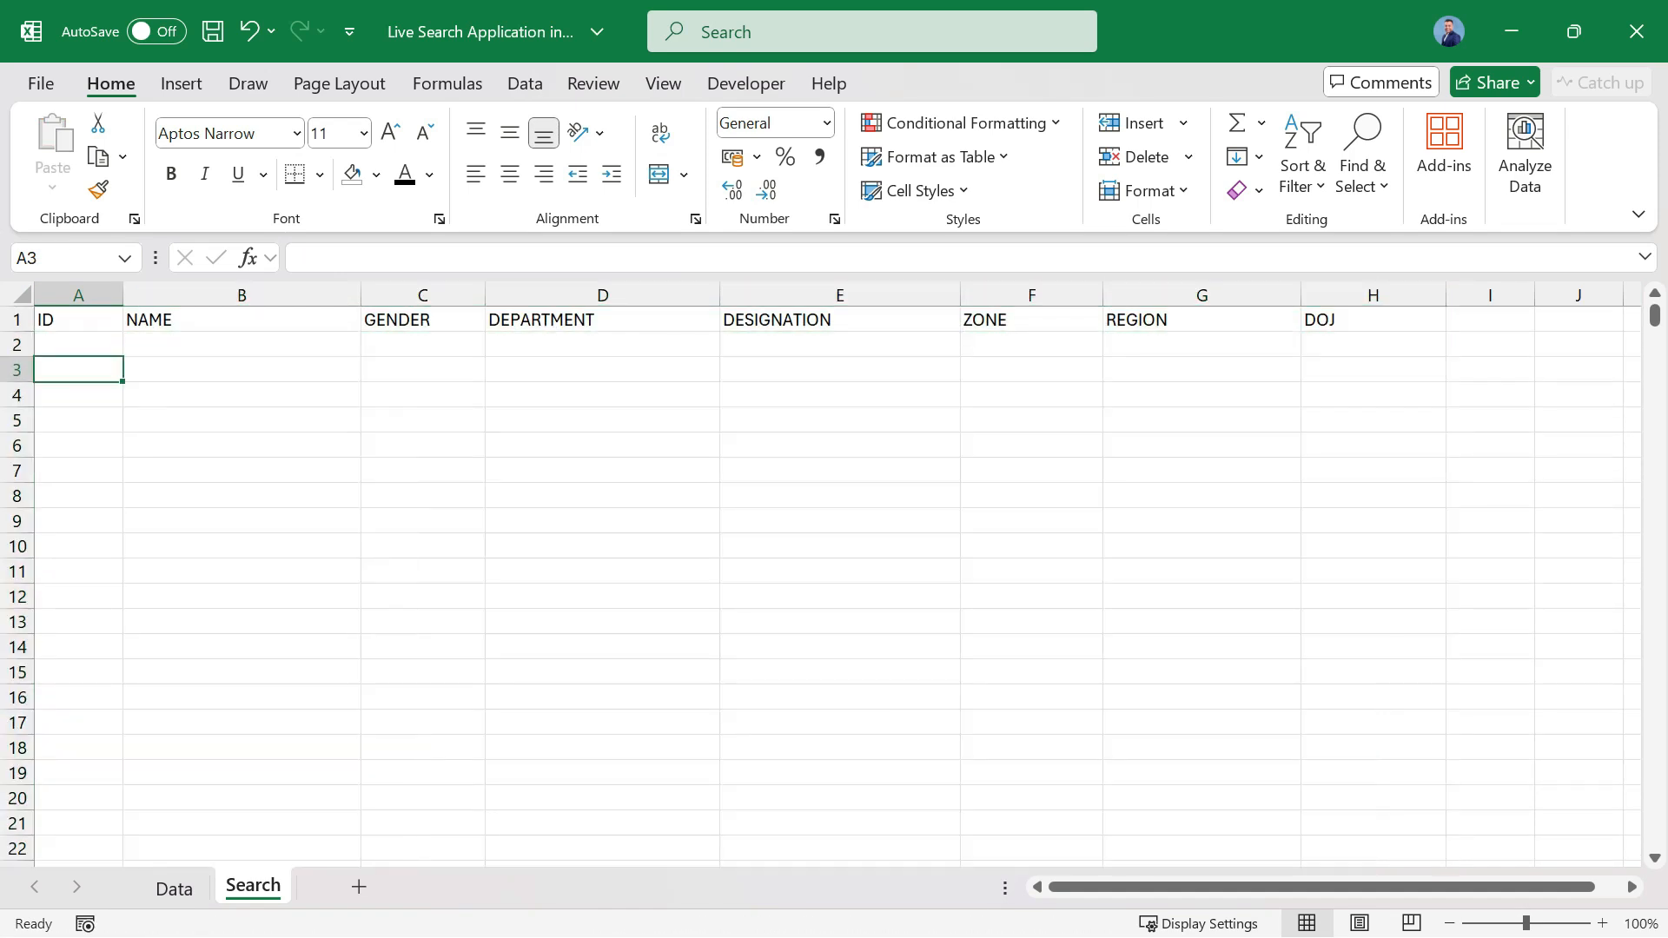
# Insert two blank rows above the header row of the Search sheet.
pyautogui.click(17, 318)
pyautogui.rightClick(16, 319)
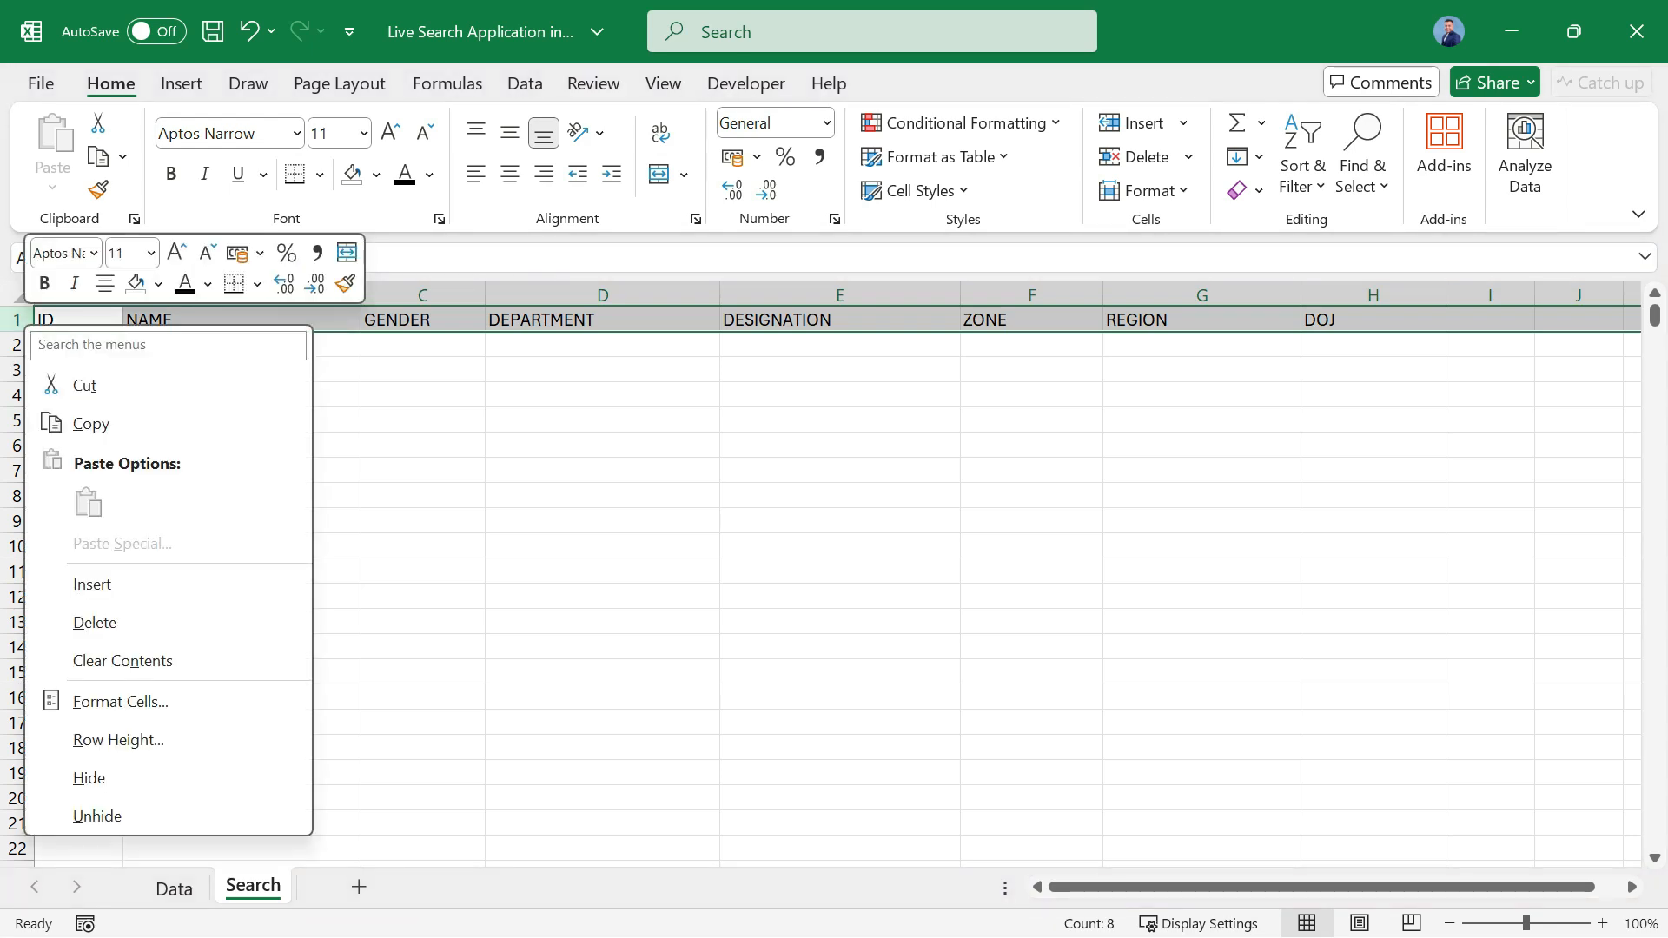
pyautogui.click(92, 583)
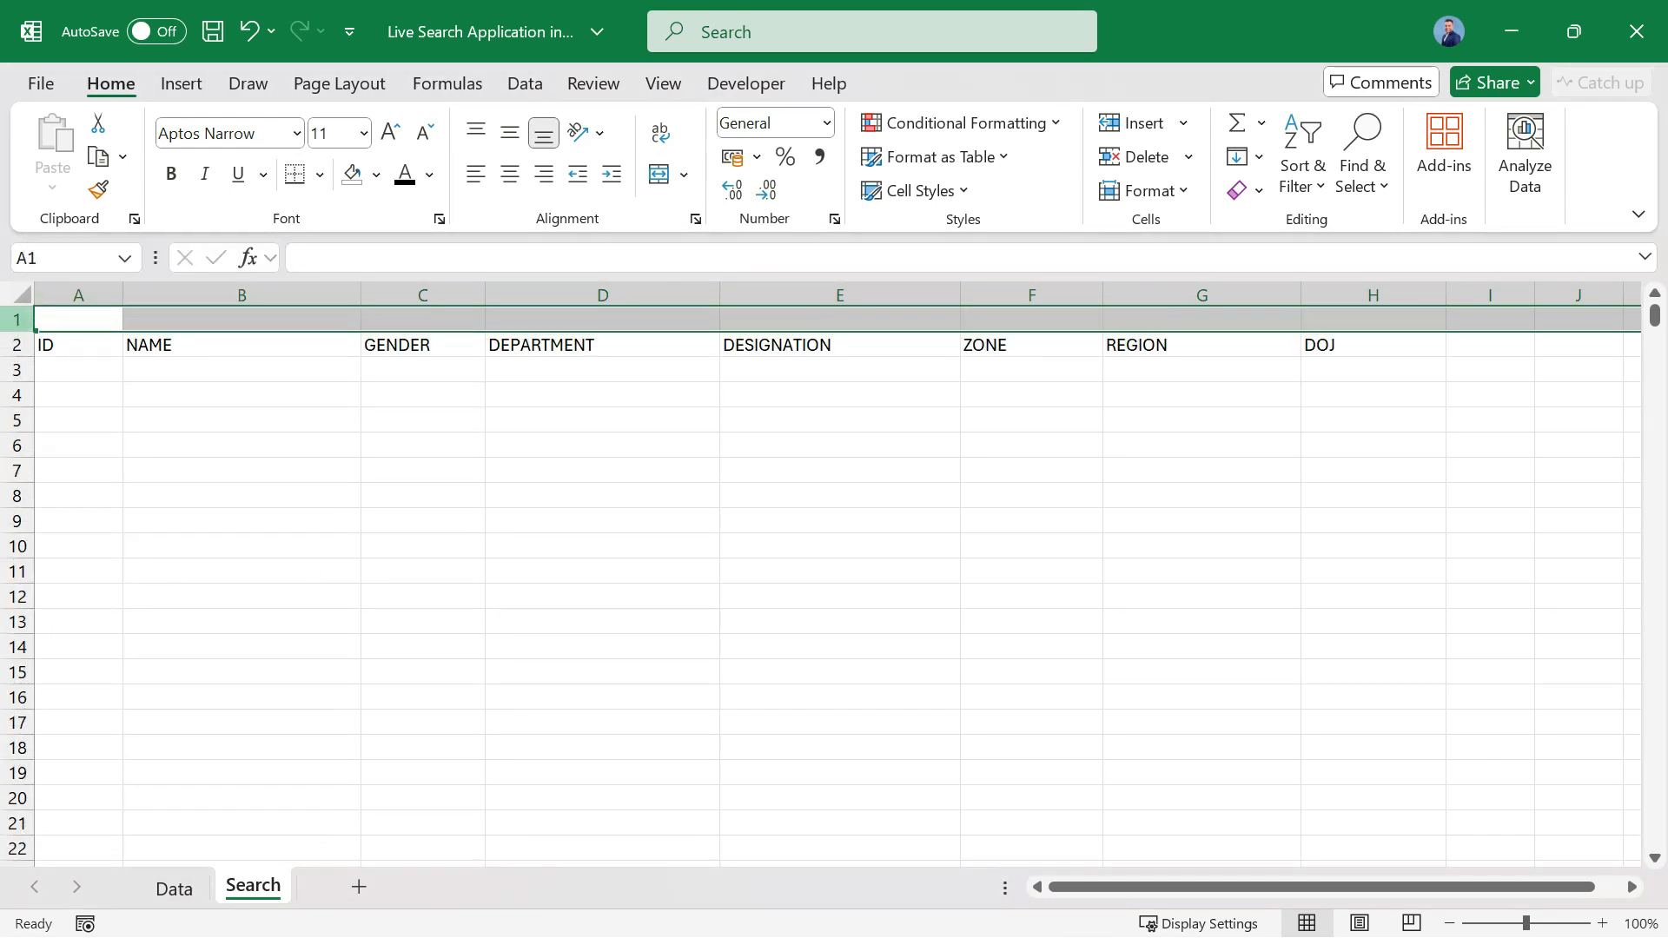
pyautogui.rightClick(16, 319)
pyautogui.click(88, 581)
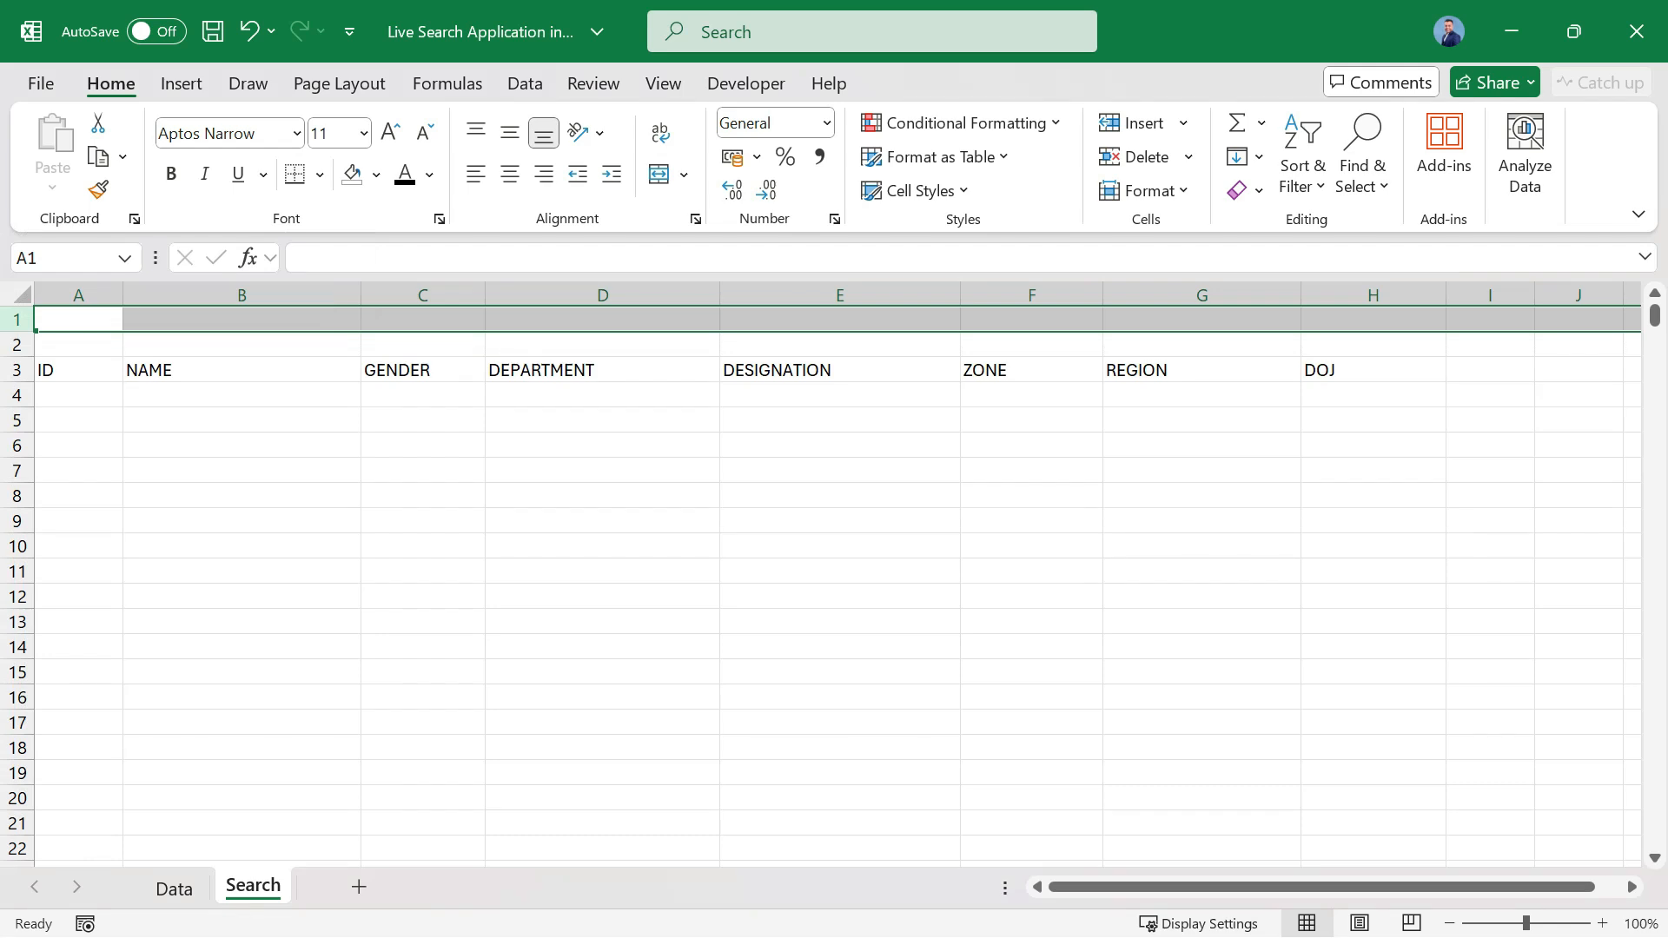
pyautogui.click(241, 471)
# Open the two-color gradient fill effects for the header cells A3:H3 of the Search sheet.
pyautogui.click(78, 371)
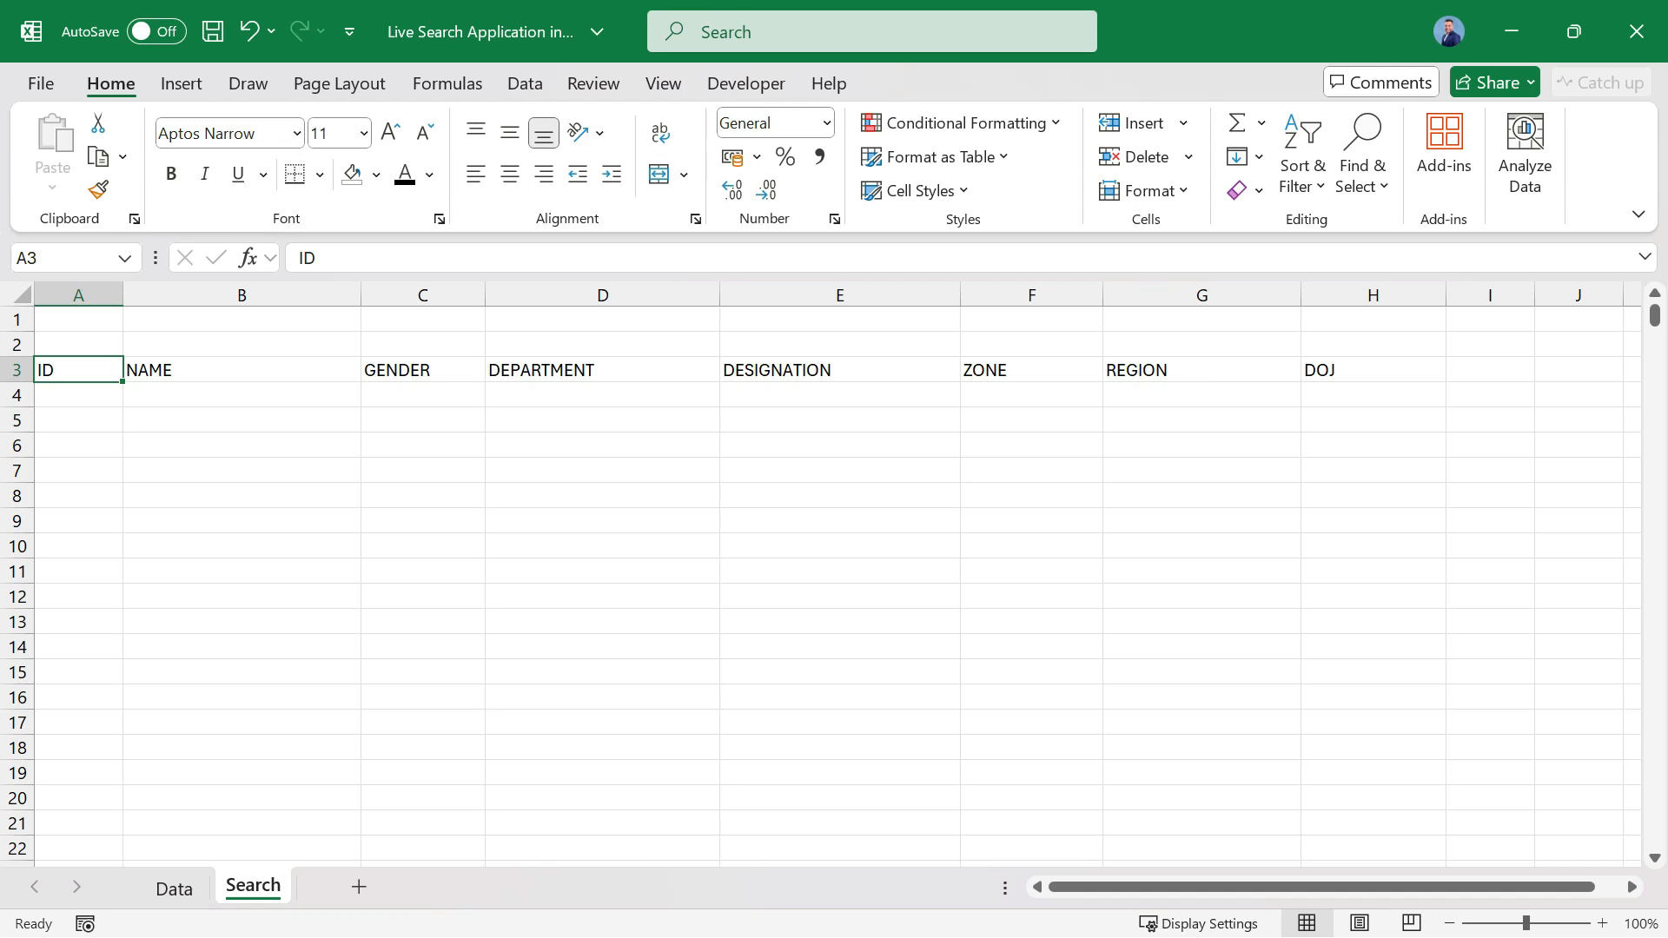
pyautogui.hotkey('ctrl', 'shift', 'Right')
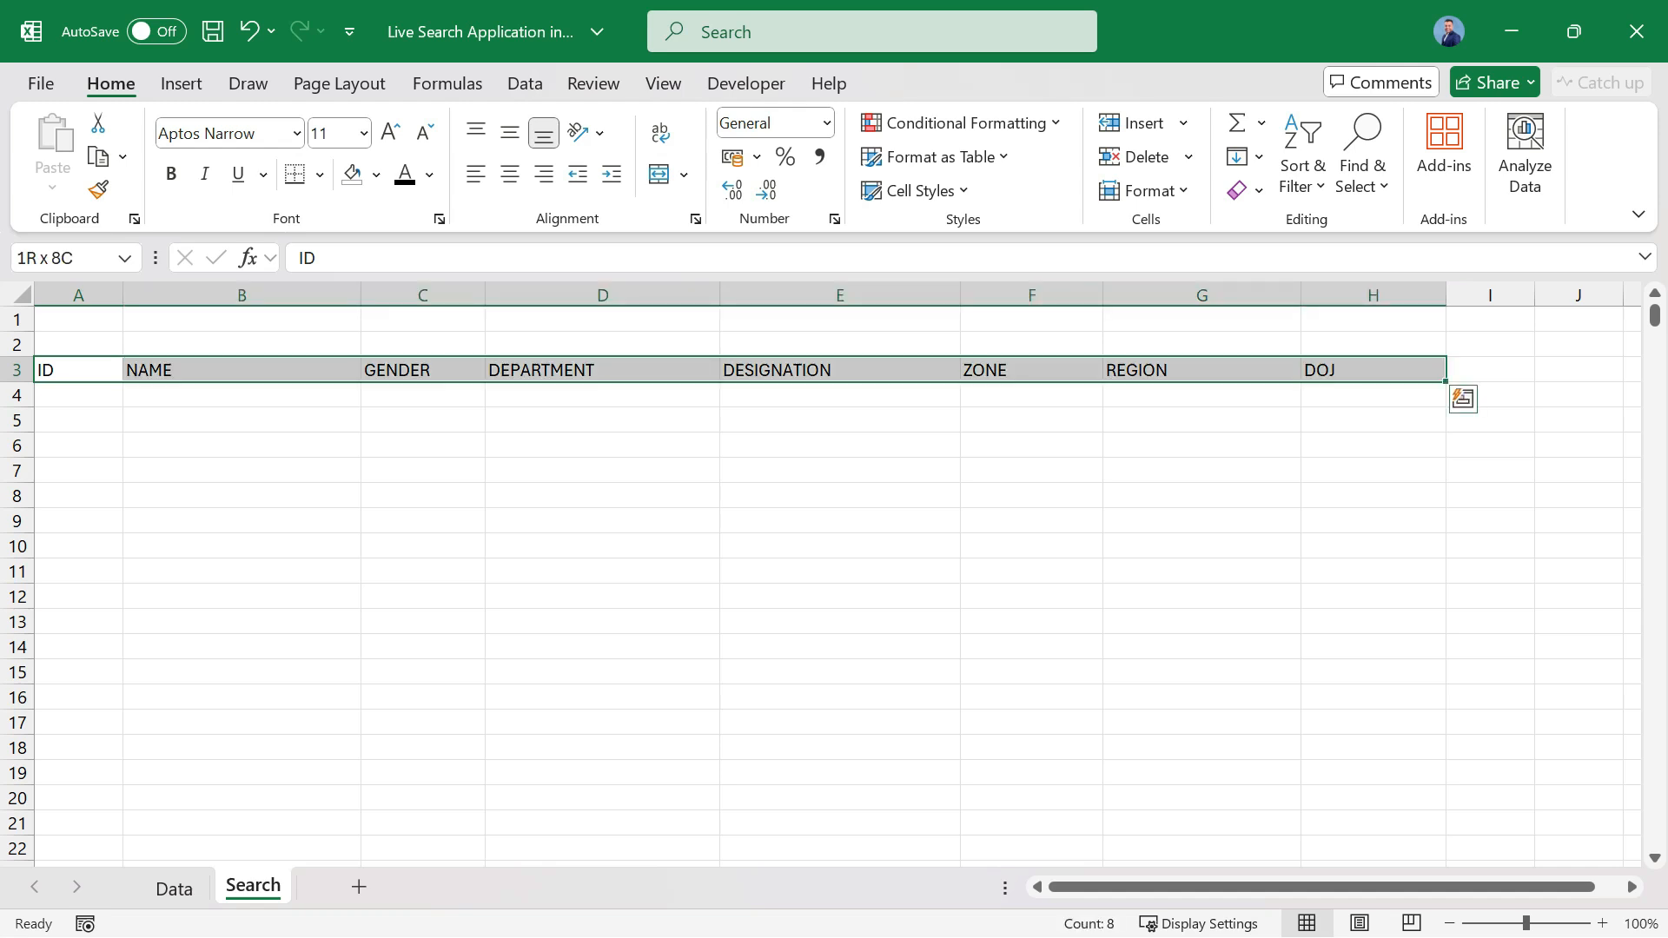
pyautogui.click(376, 175)
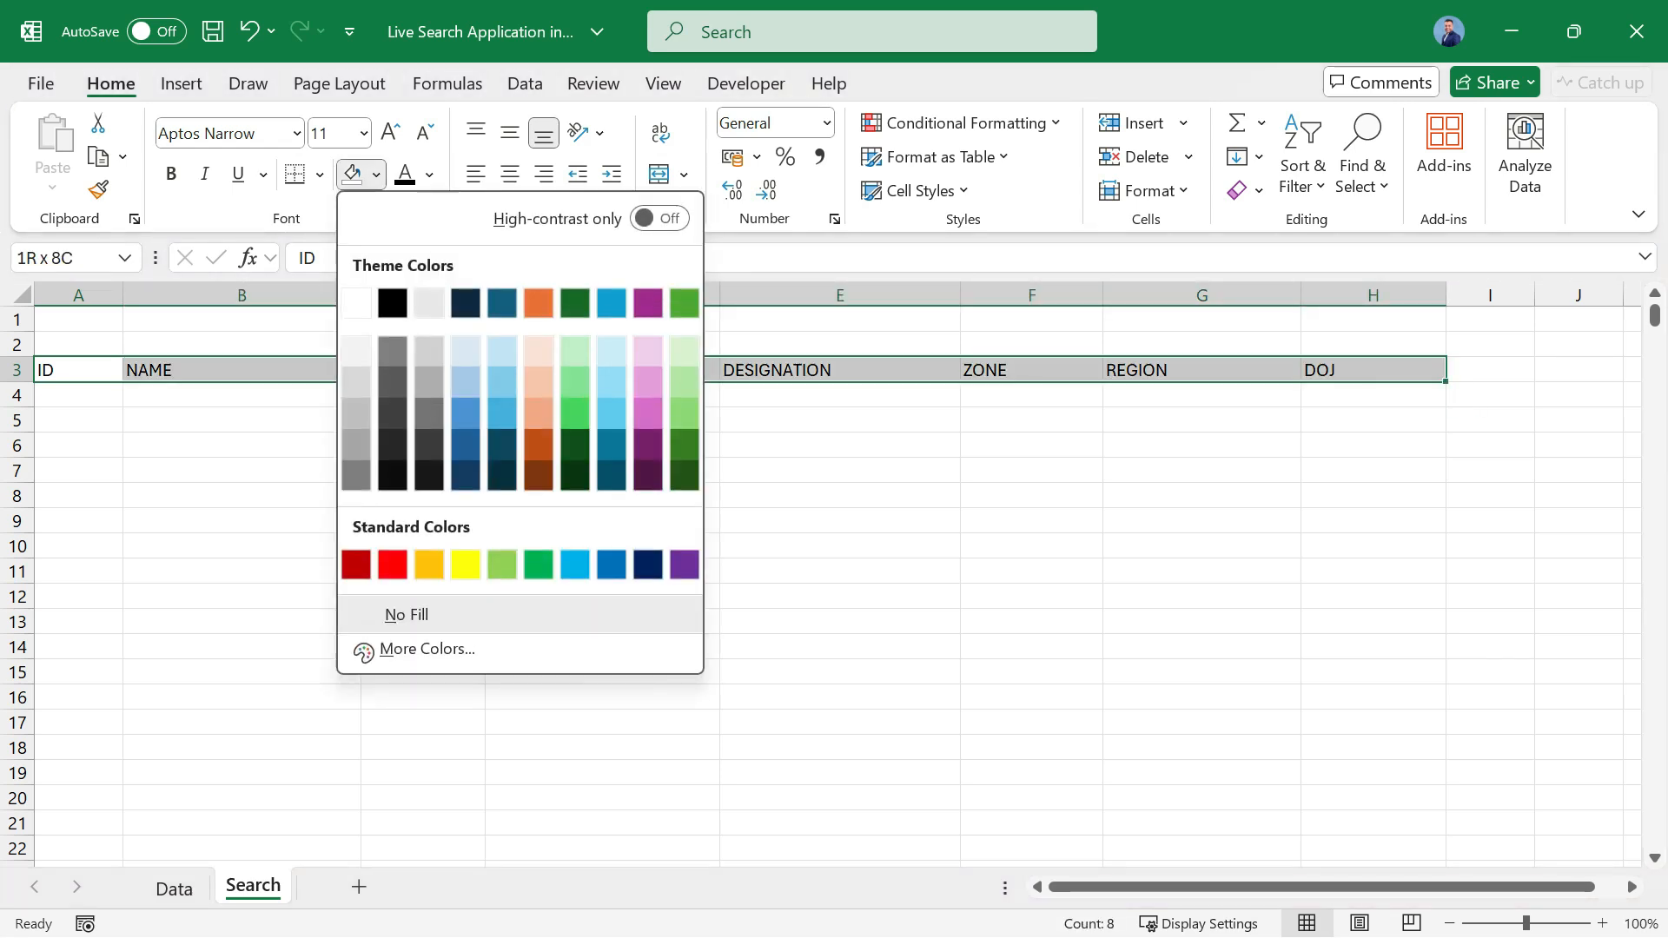
pyautogui.press('Escape')
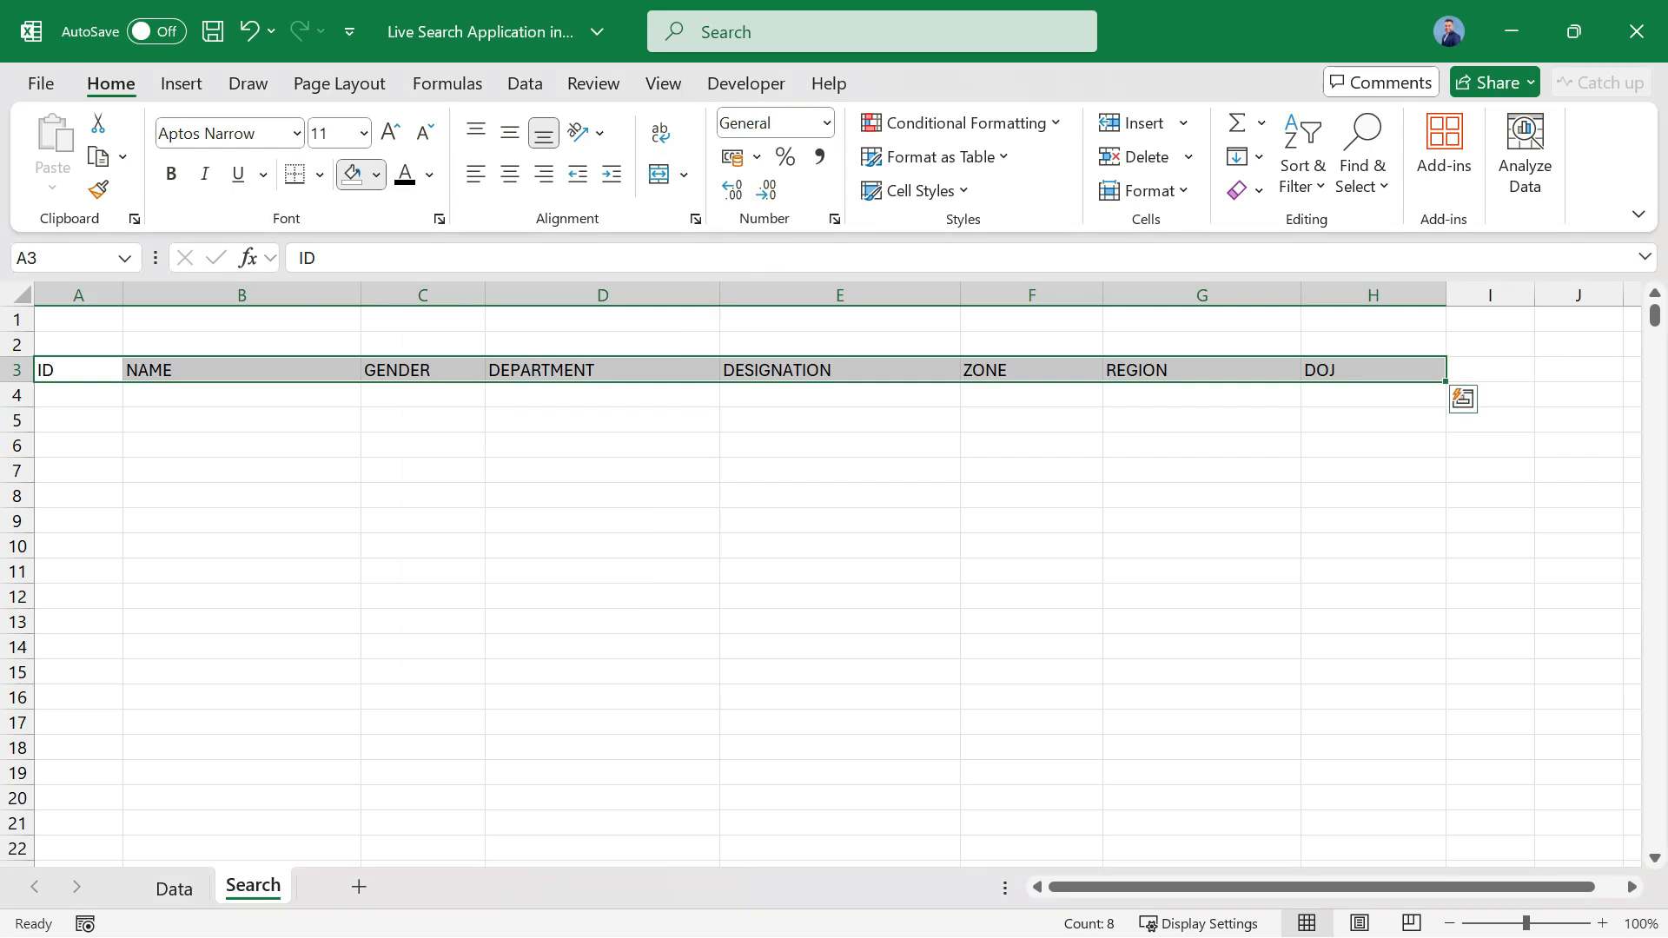
pyautogui.hotkey('alt', 'l')
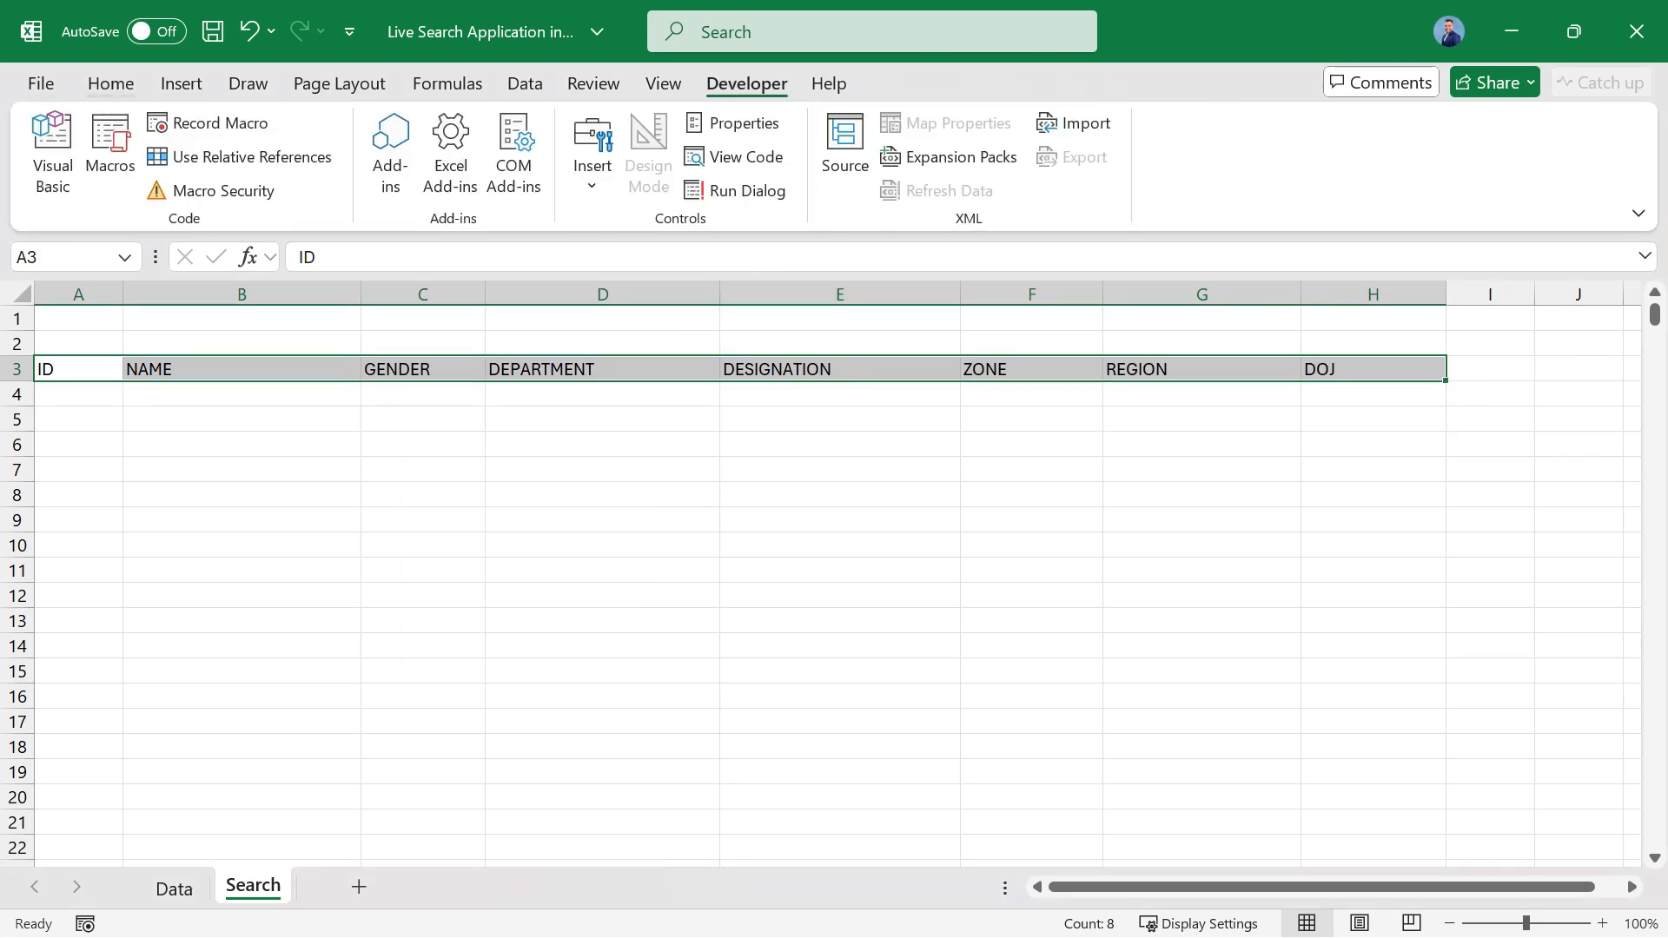
pyautogui.hotkey('alt', 'h')
pyautogui.hotkey('ctrl', '1')
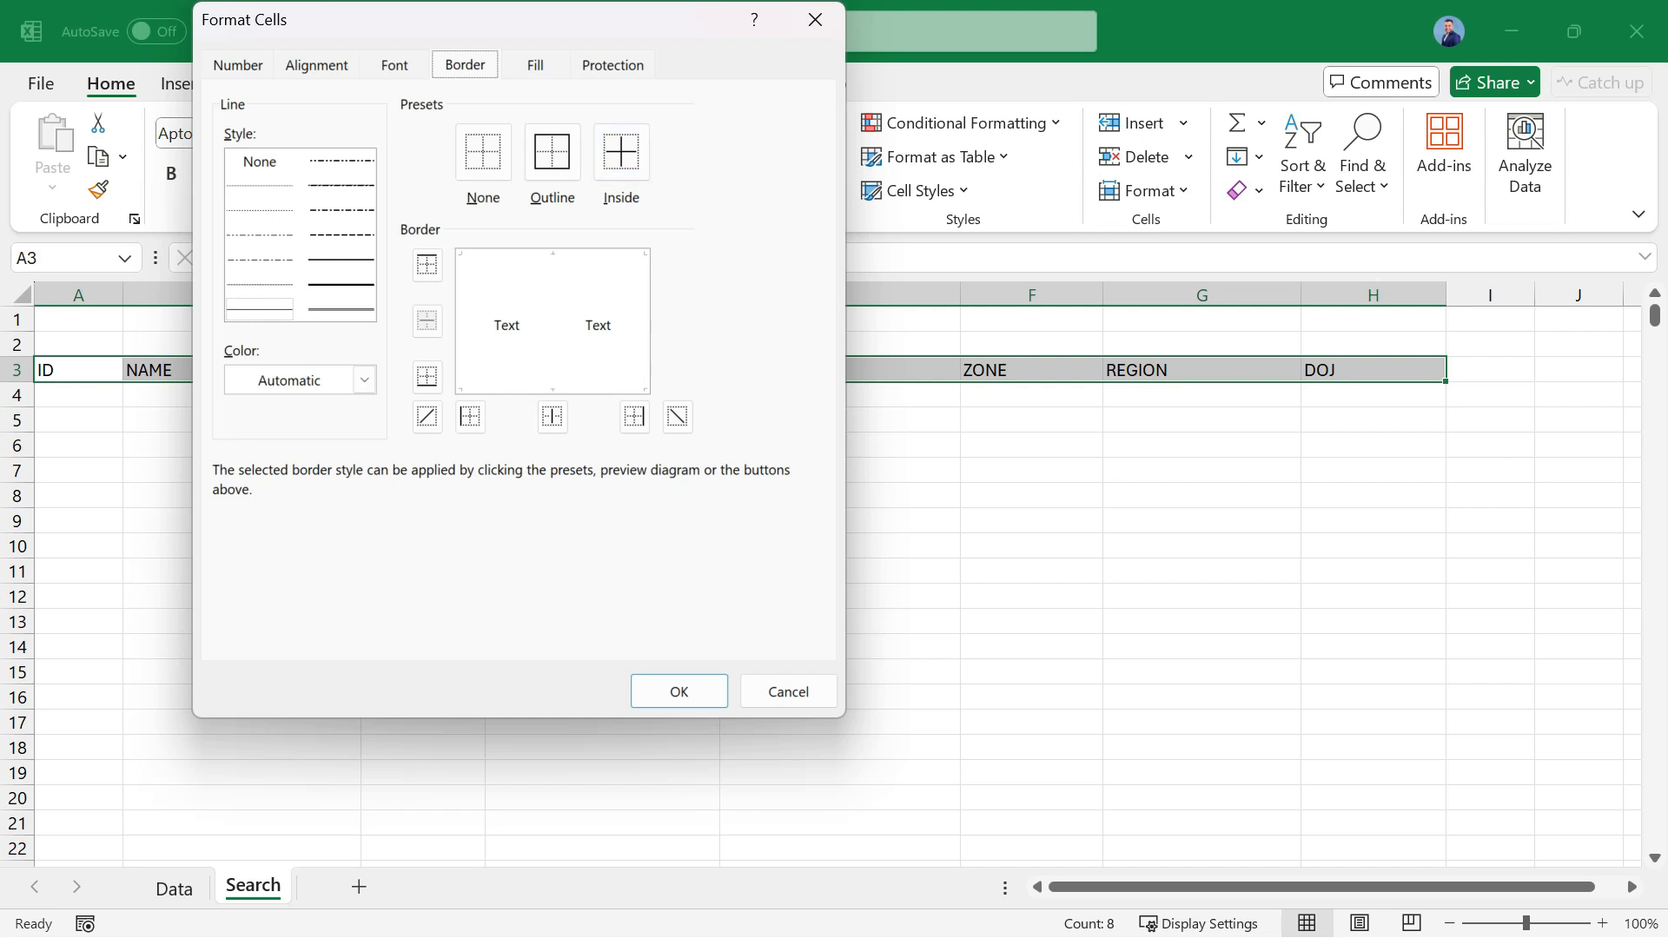
pyautogui.hotkey('ctrl', 'Tab')
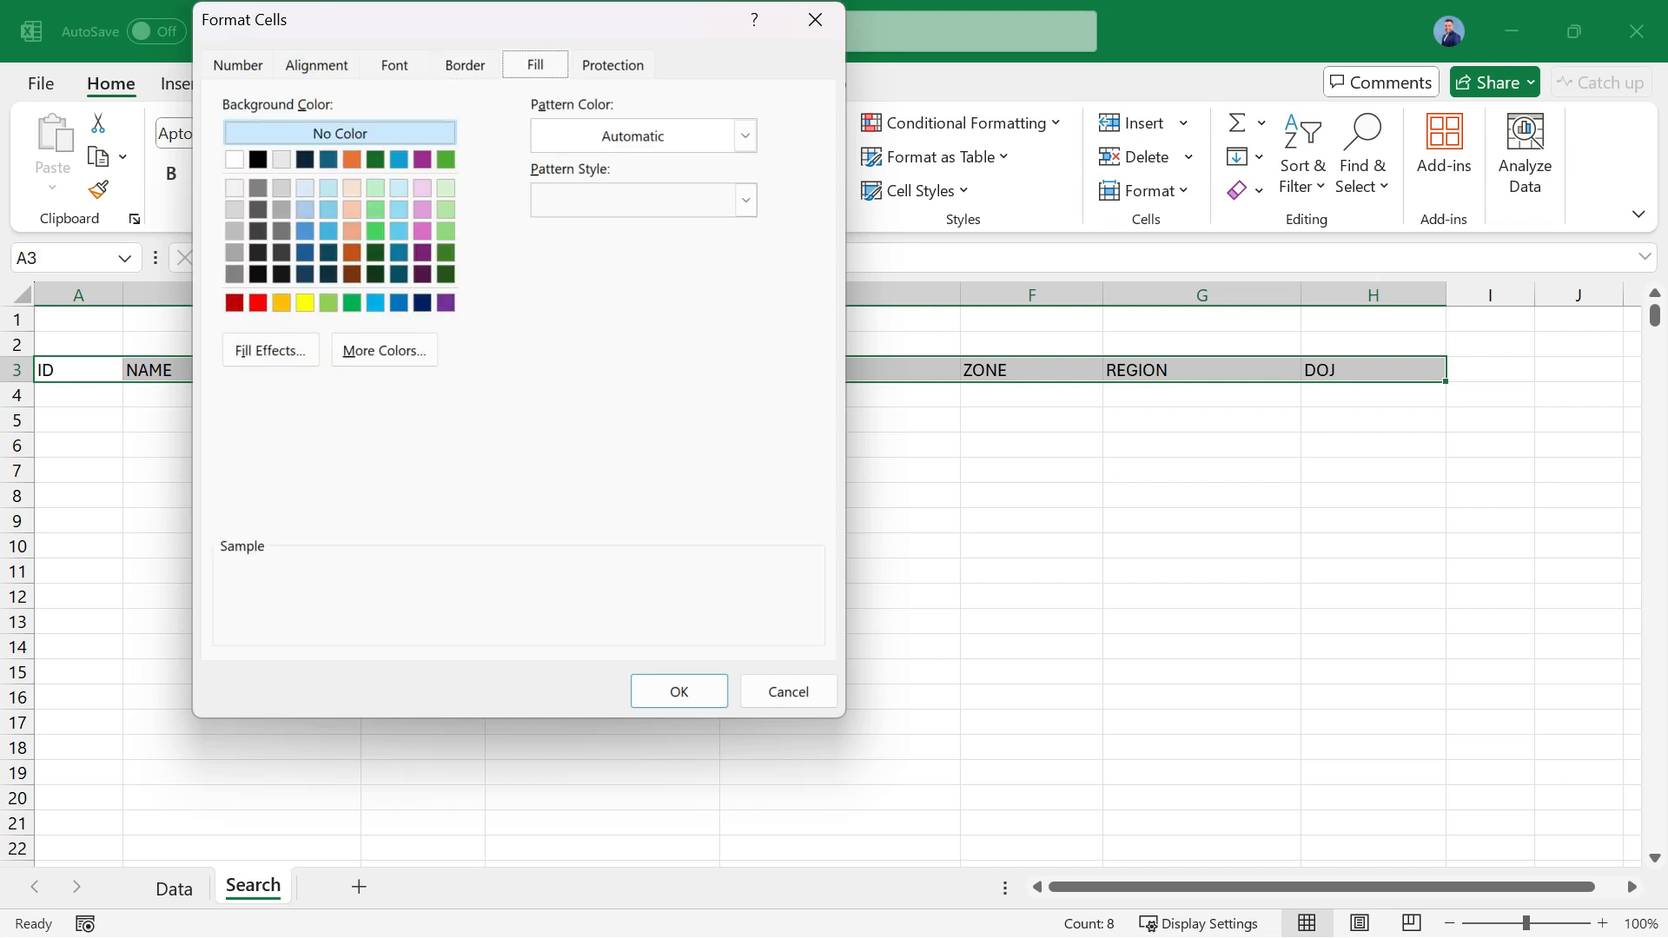
pyautogui.click(270, 351)
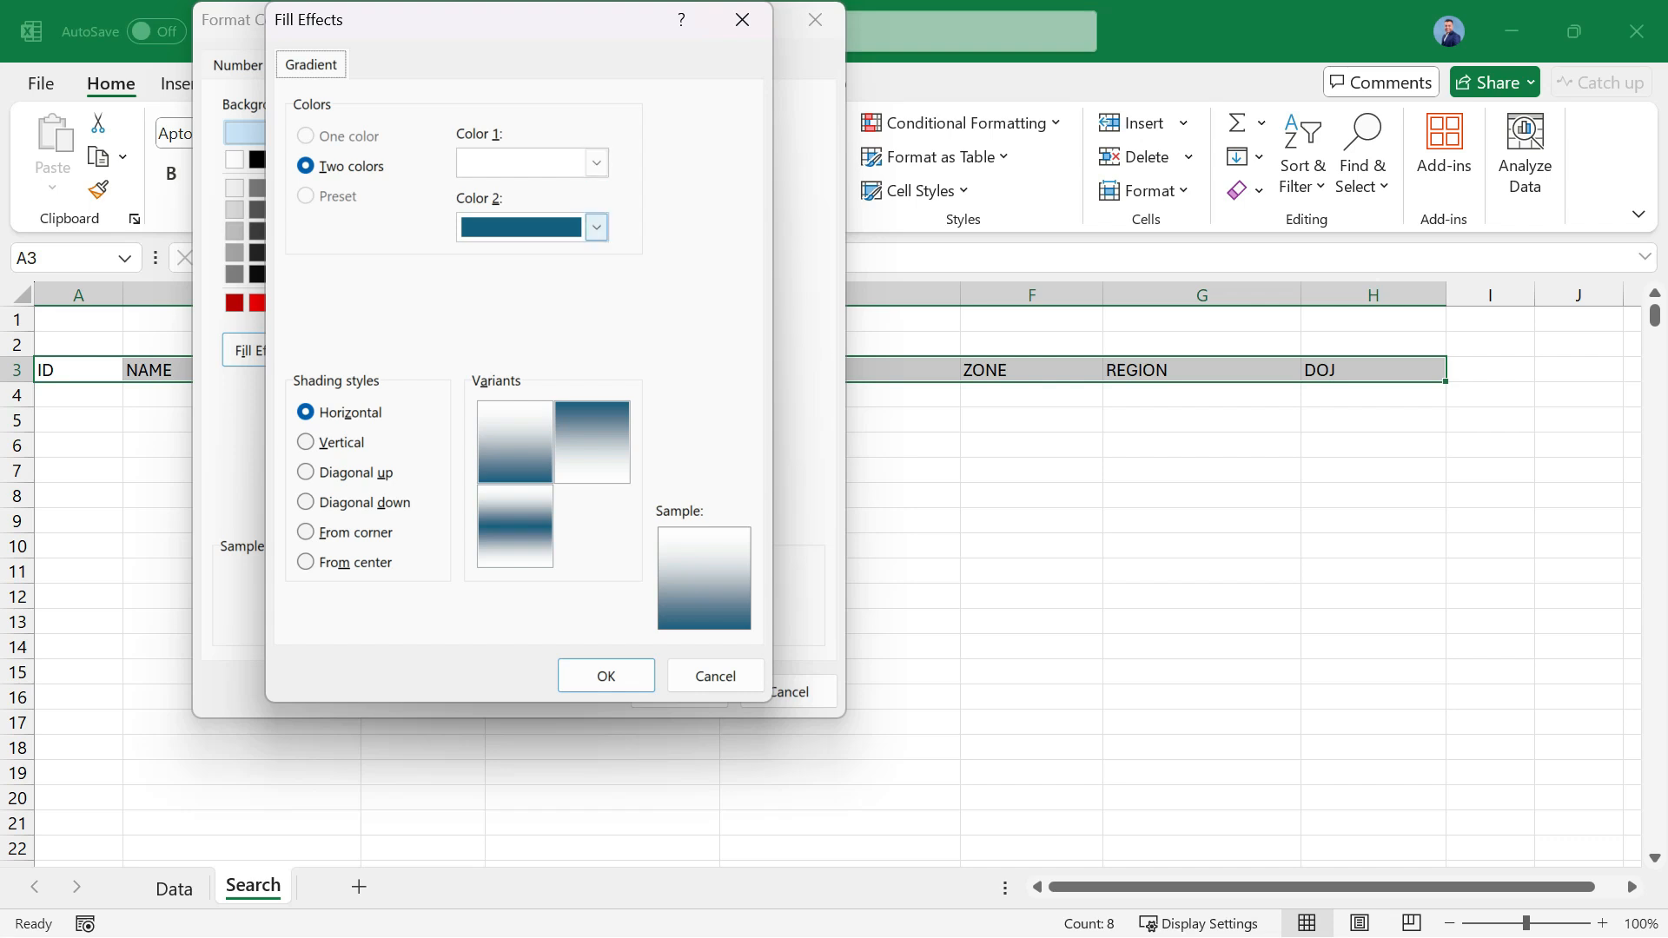
# Try a dark blue second gradient color, combined with light blue and light green as the first color, for the header fill.
pyautogui.click(596, 227)
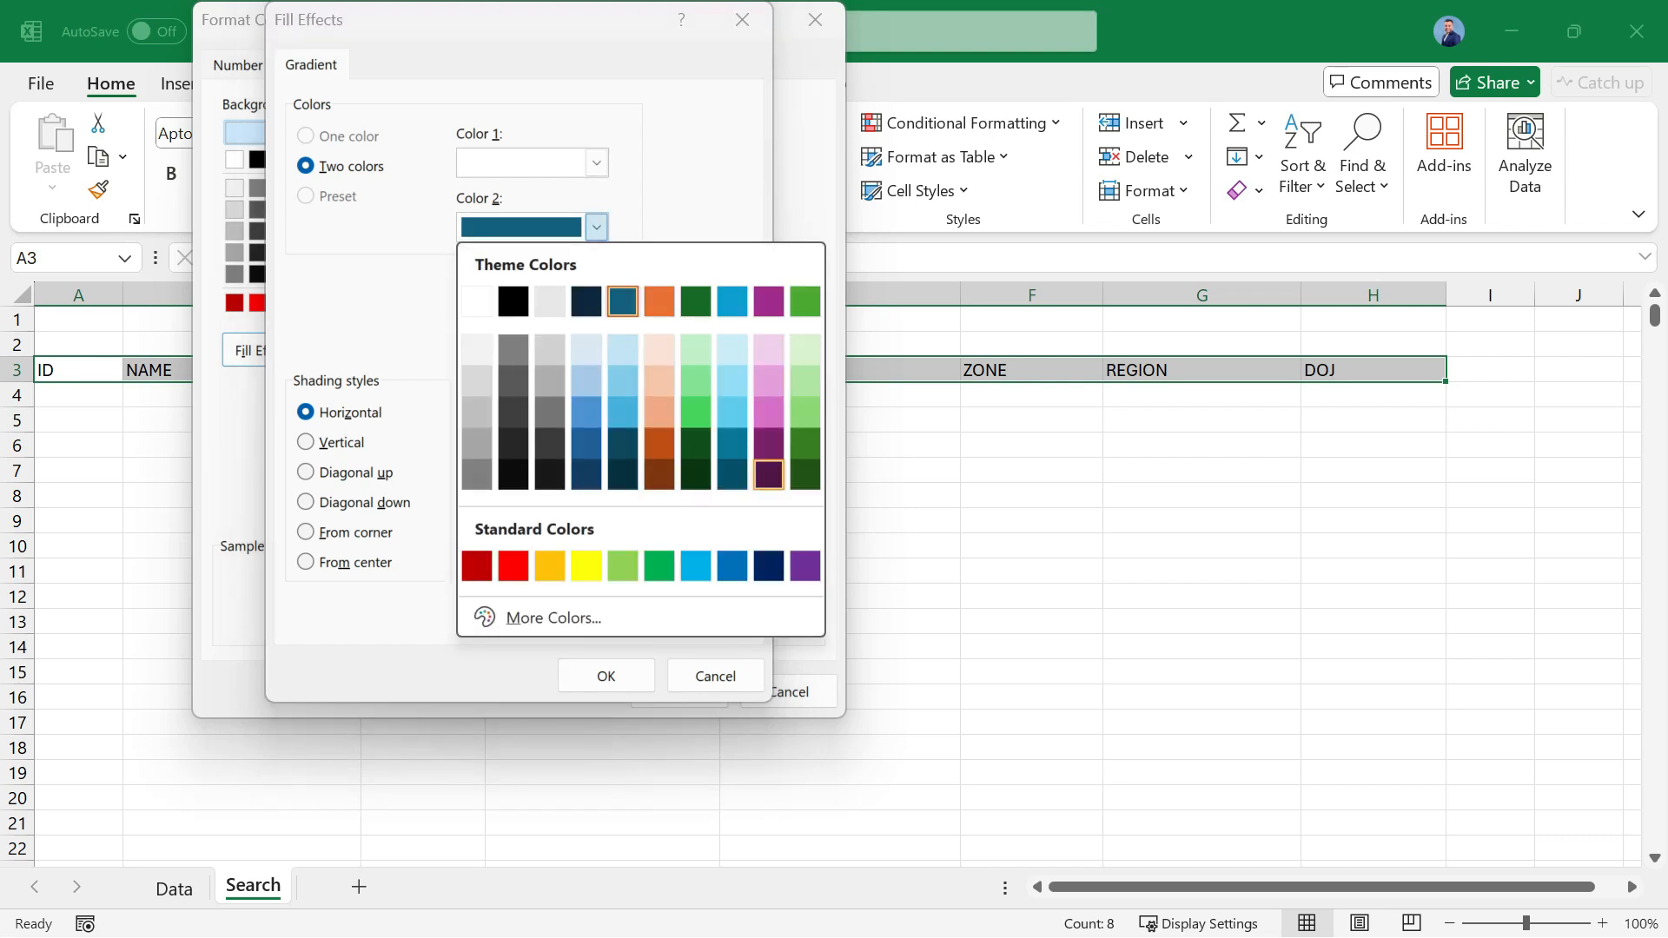
pyautogui.click(769, 565)
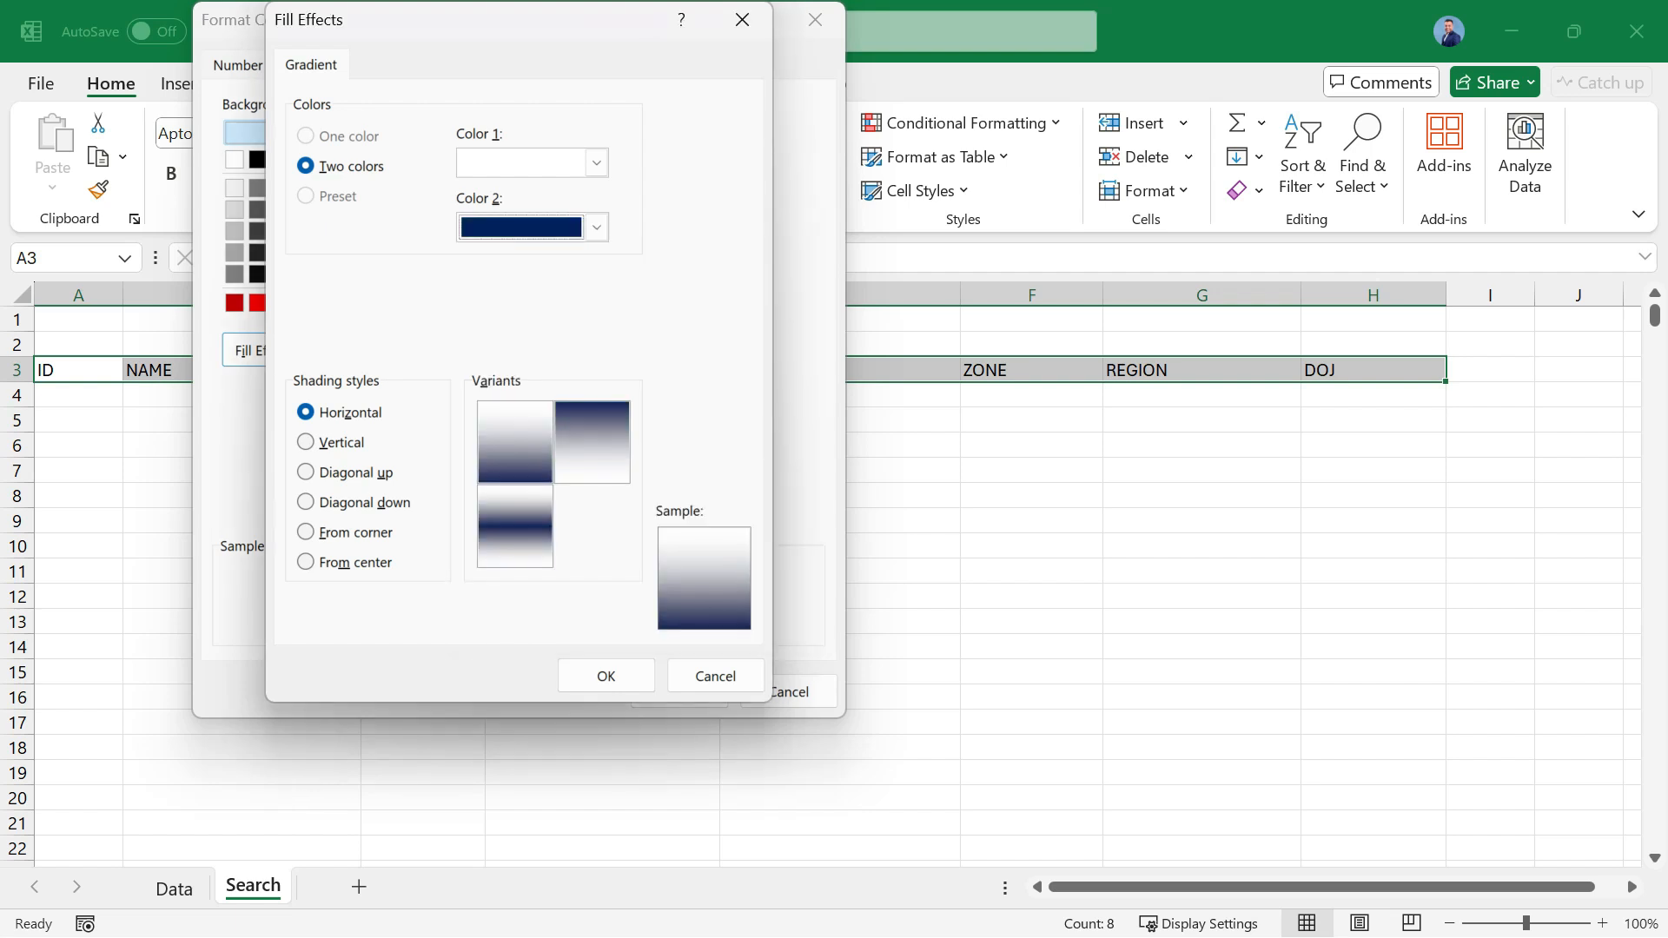
pyautogui.click(596, 162)
pyautogui.click(696, 501)
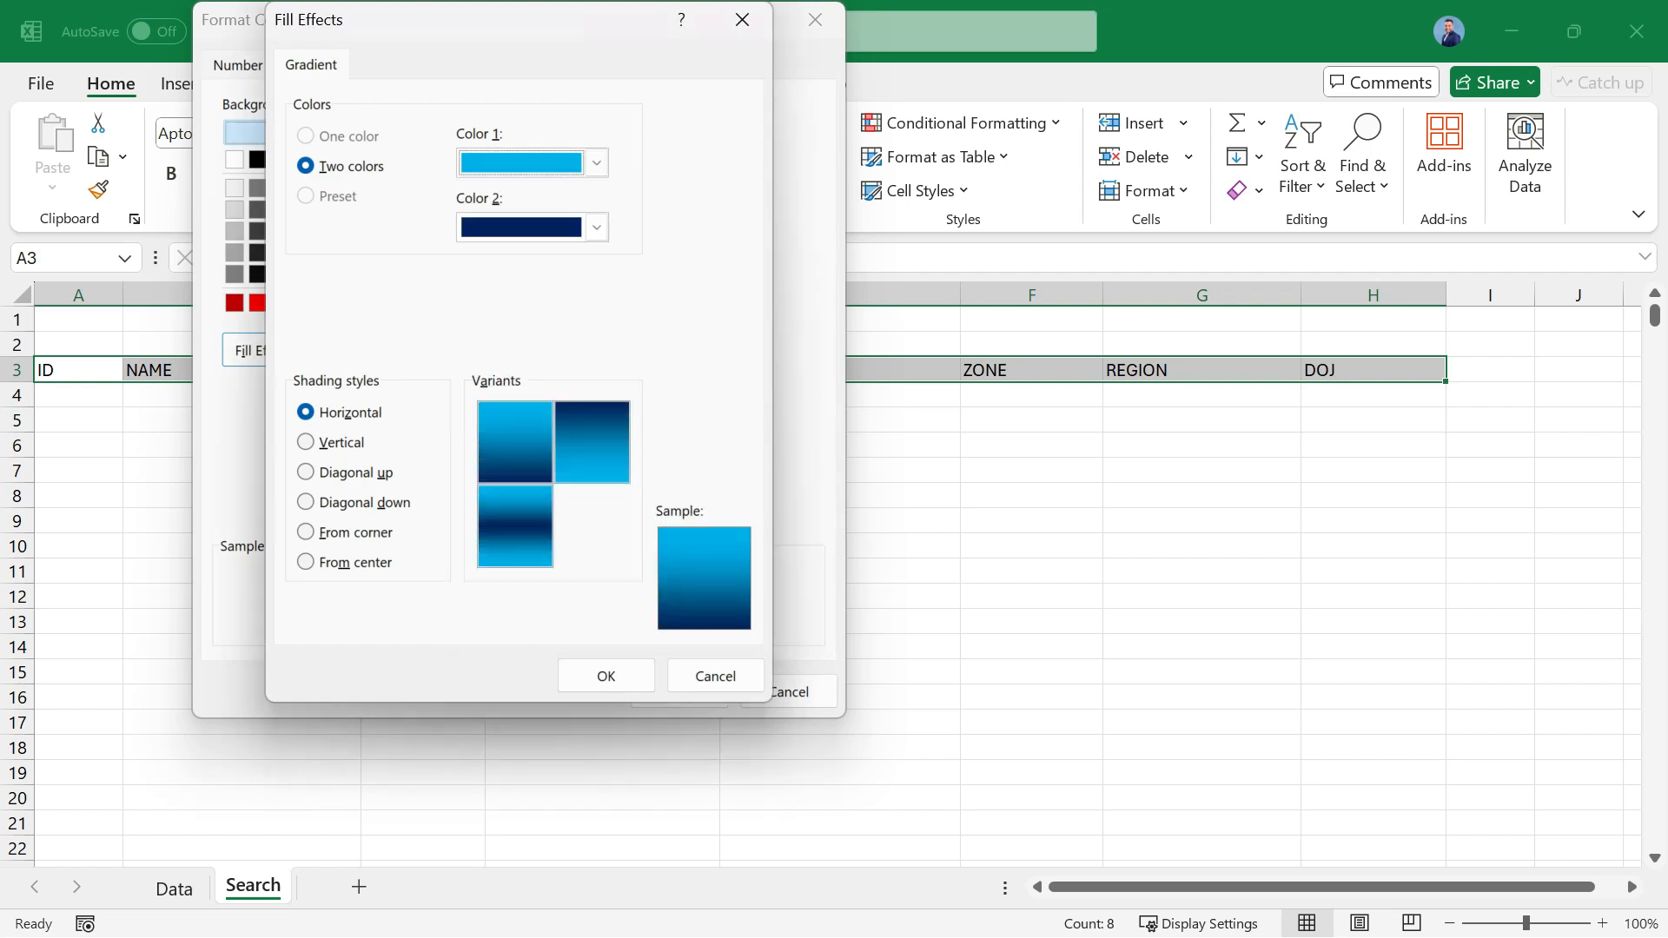
pyautogui.click(515, 442)
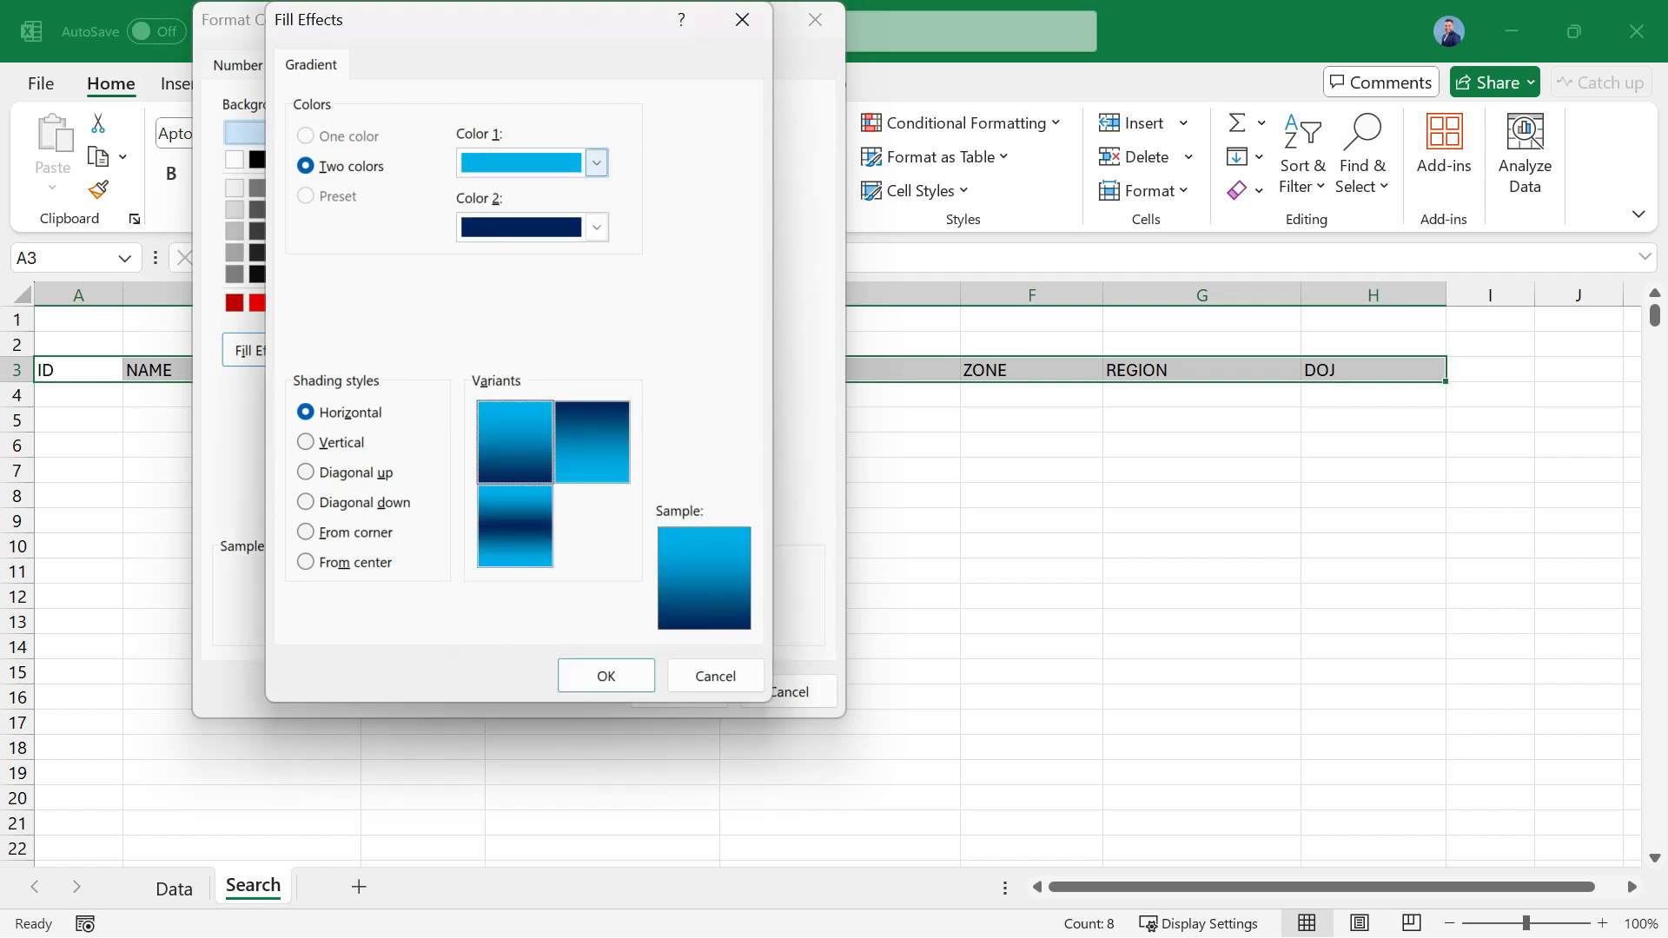
pyautogui.click(595, 162)
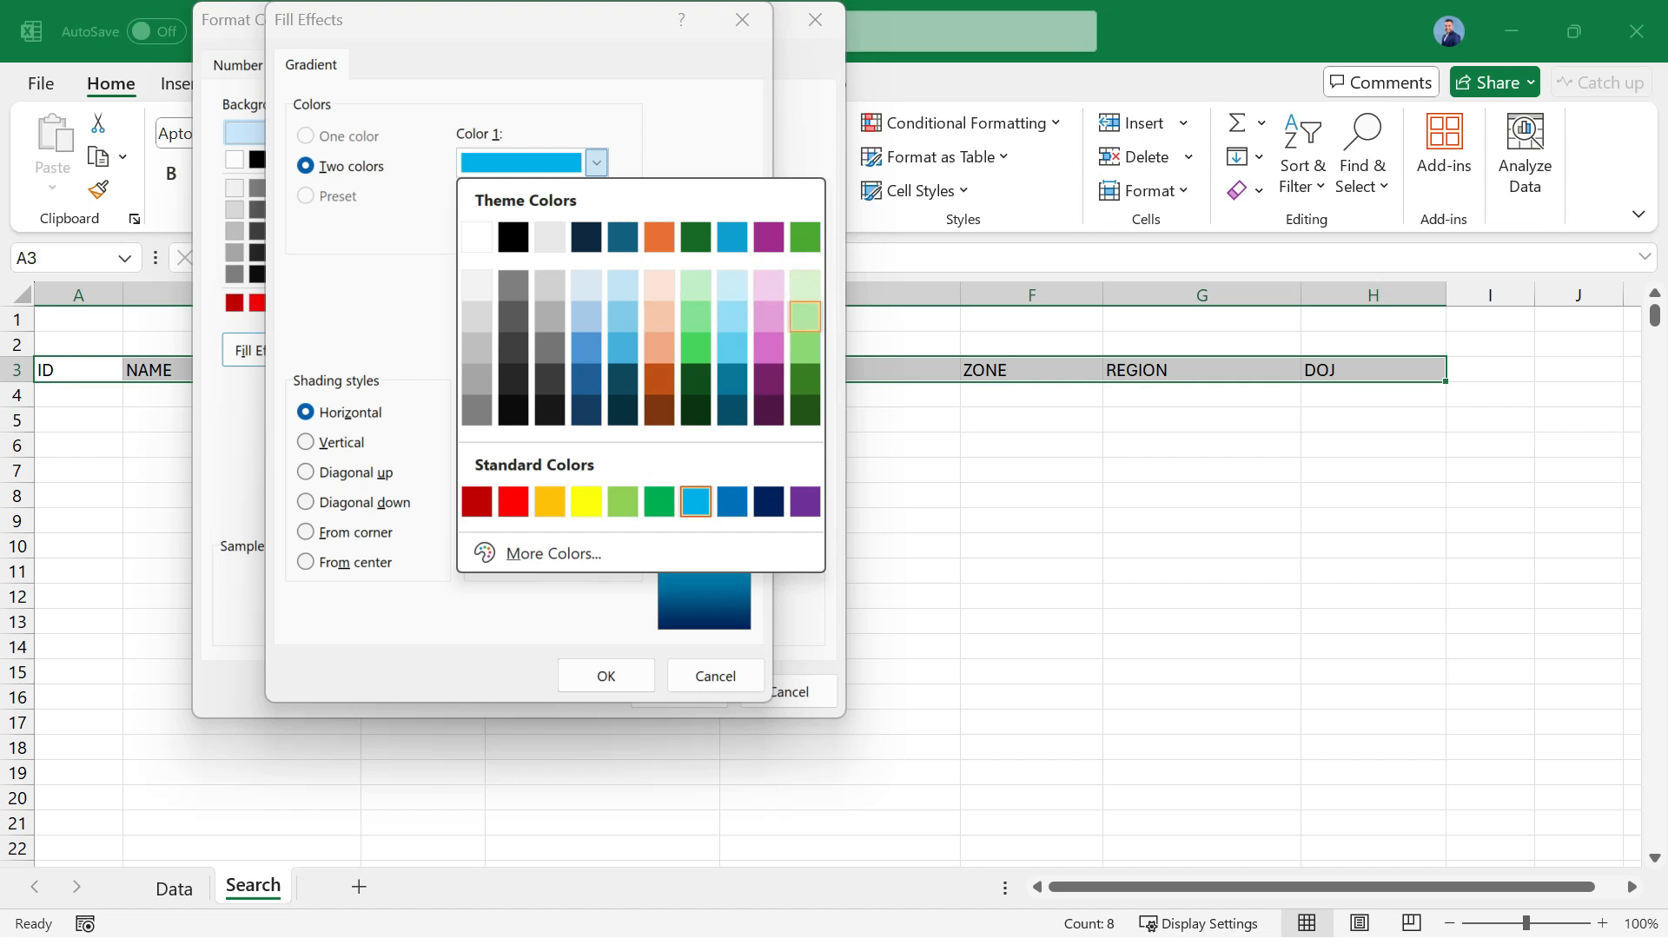
pyautogui.click(806, 316)
# Fill the header cells A3:H3 with a horizontal blue-to-purple gradient and set their font color to white.
pyautogui.click(596, 227)
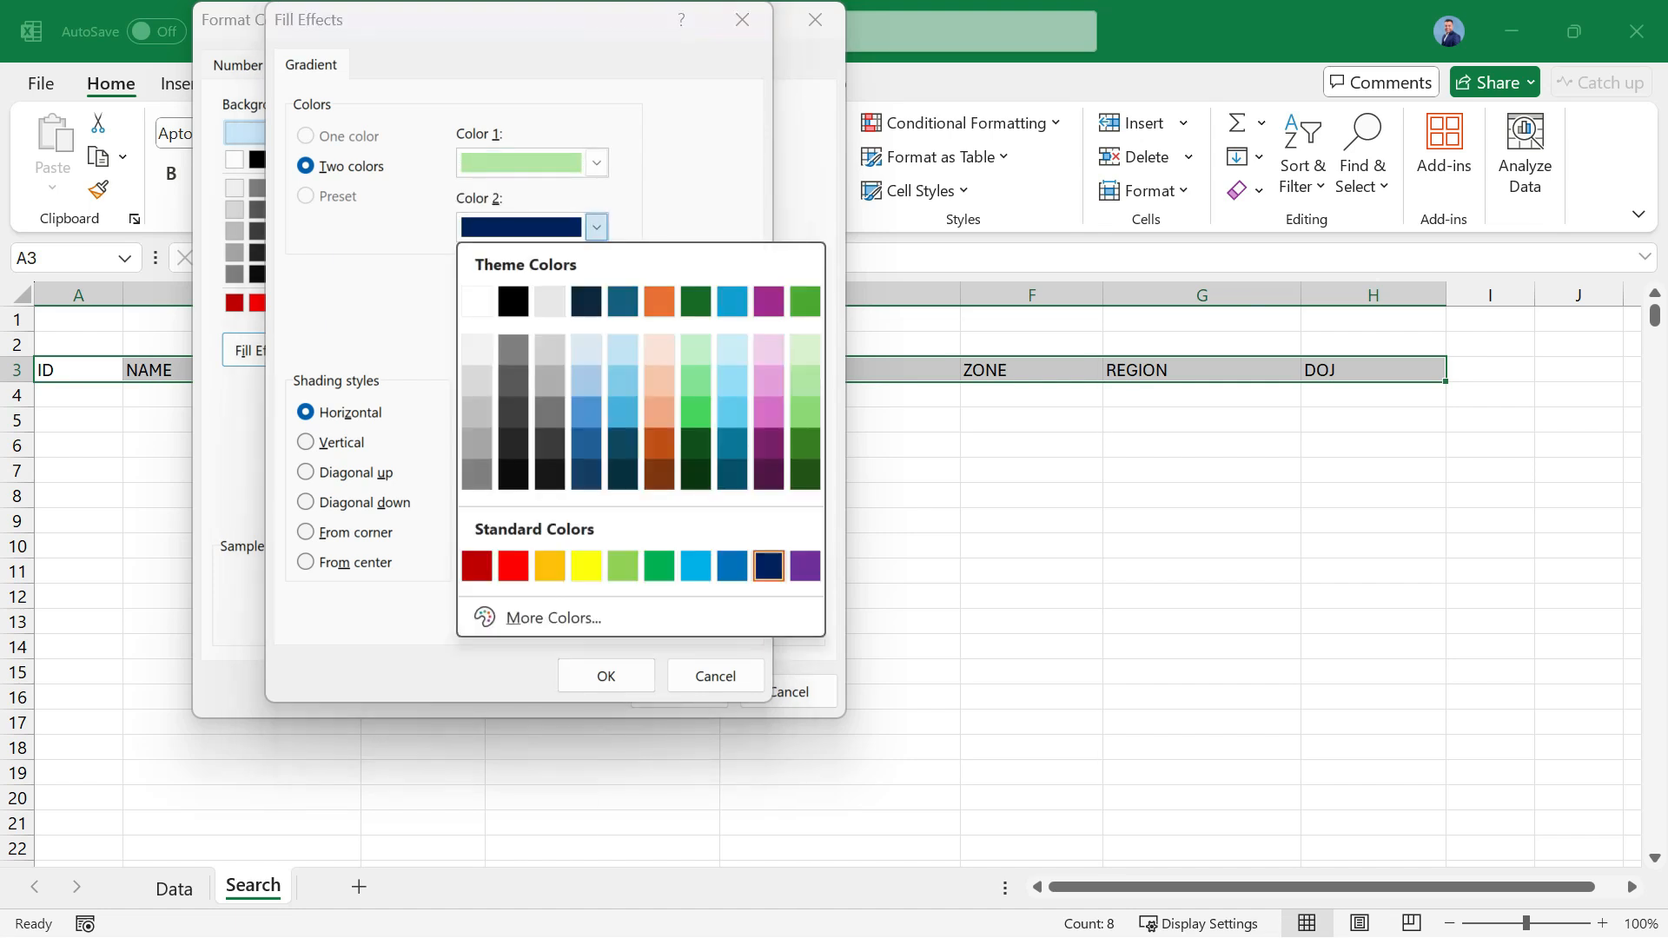
pyautogui.click(806, 565)
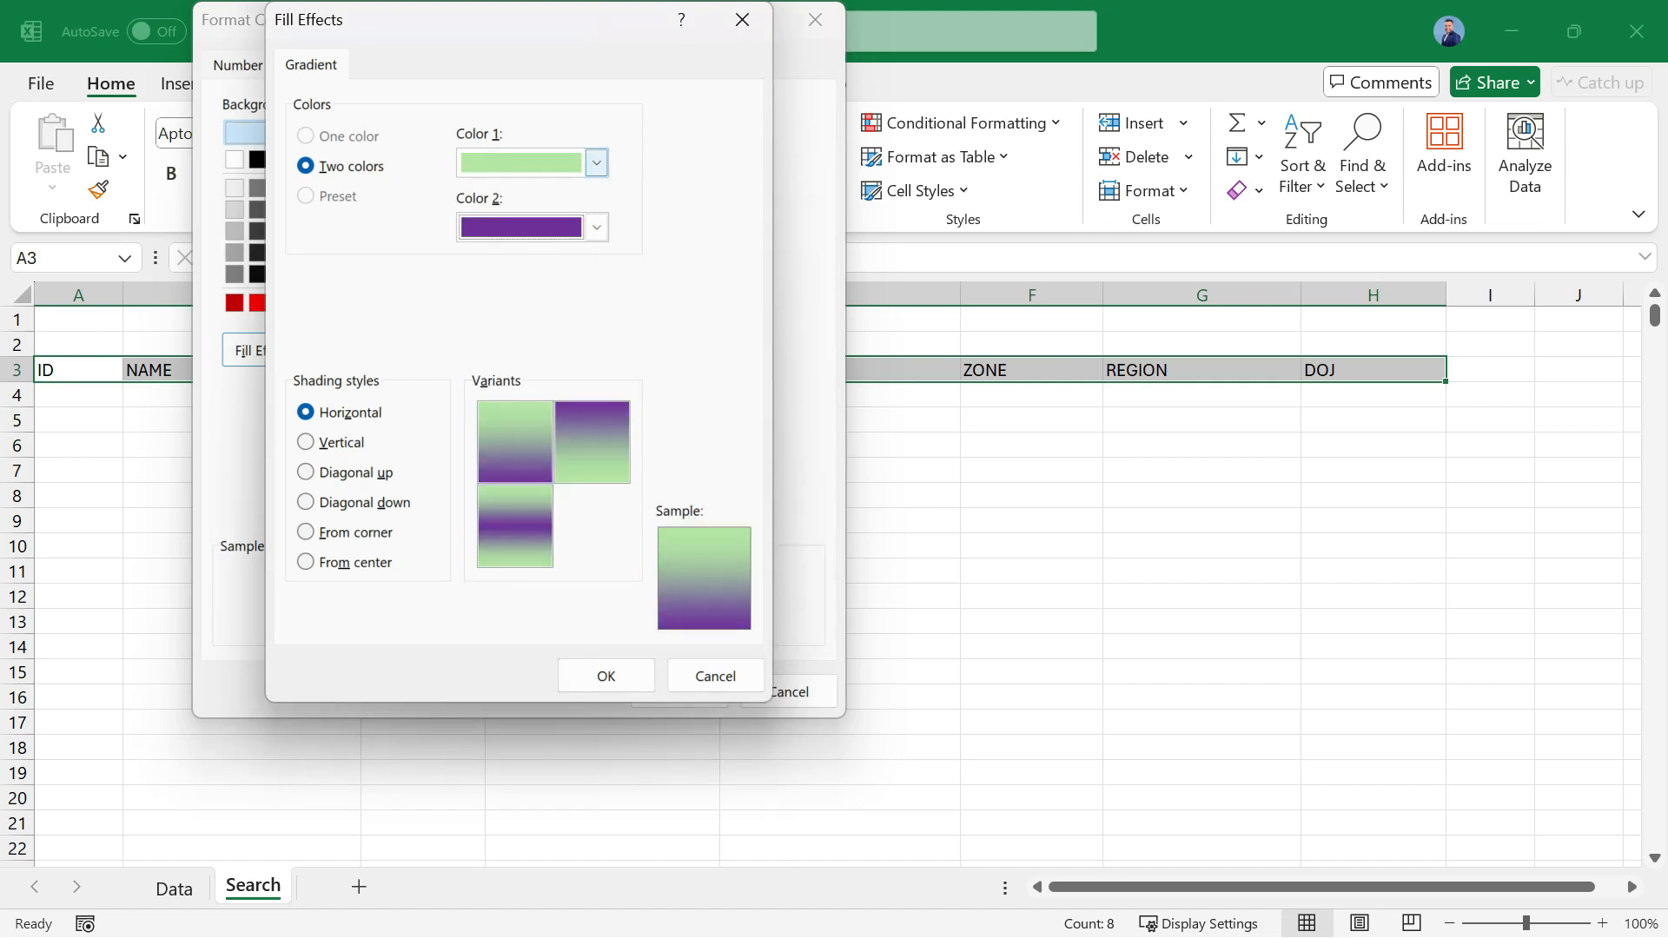
pyautogui.click(596, 162)
pyautogui.click(732, 502)
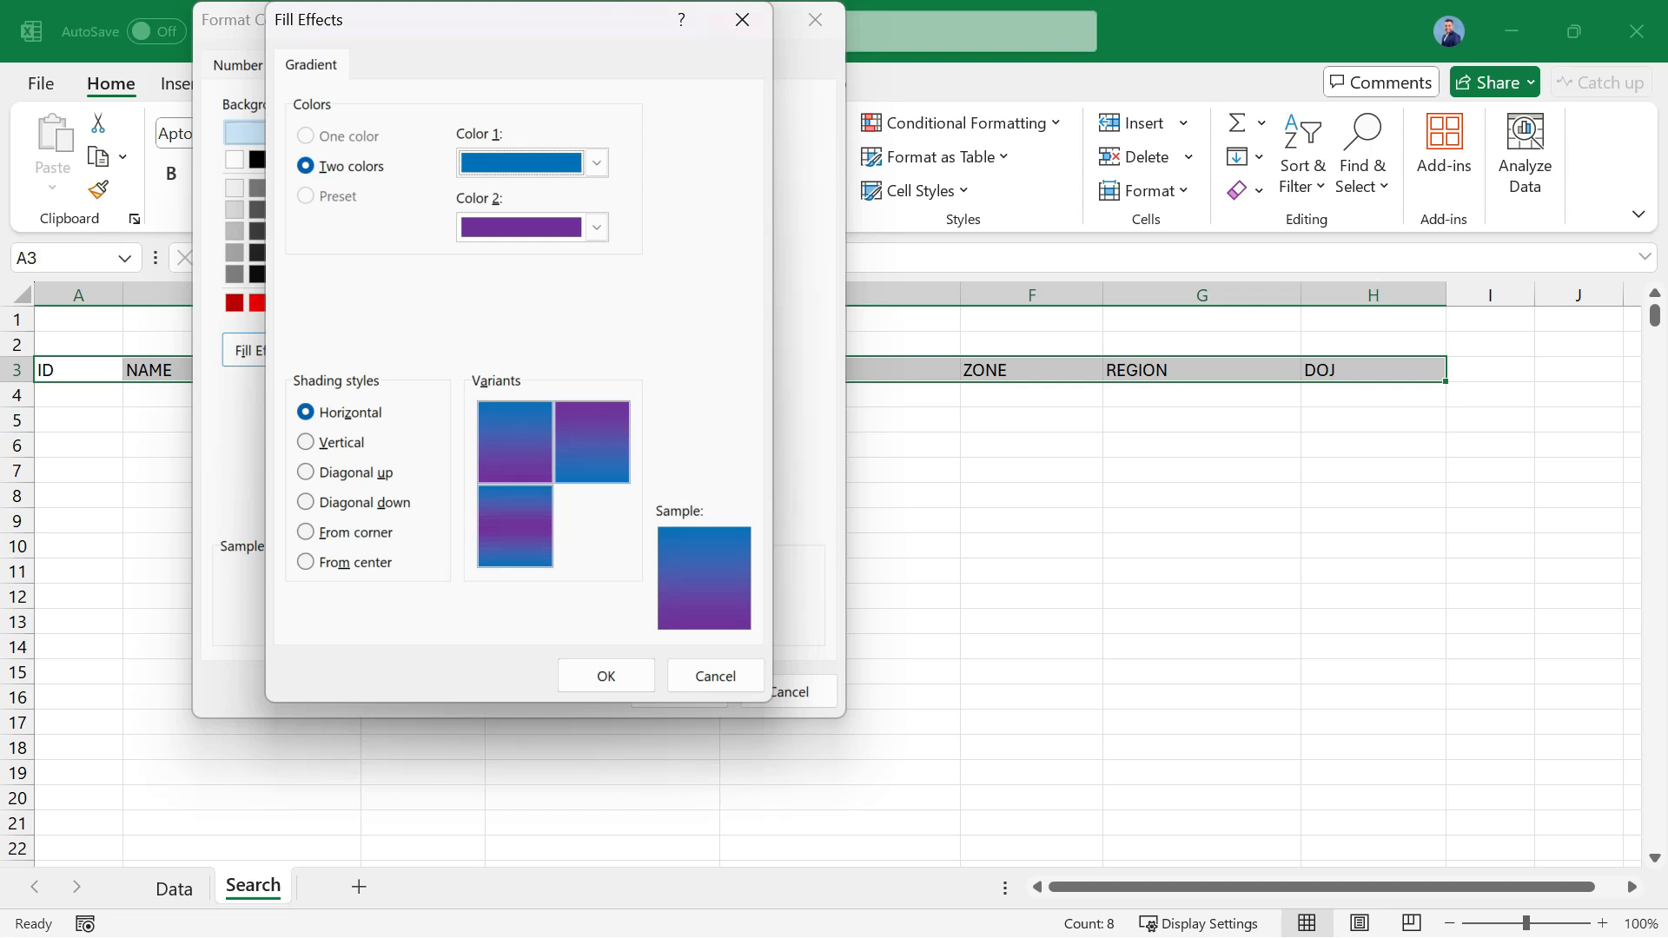
pyautogui.click(515, 442)
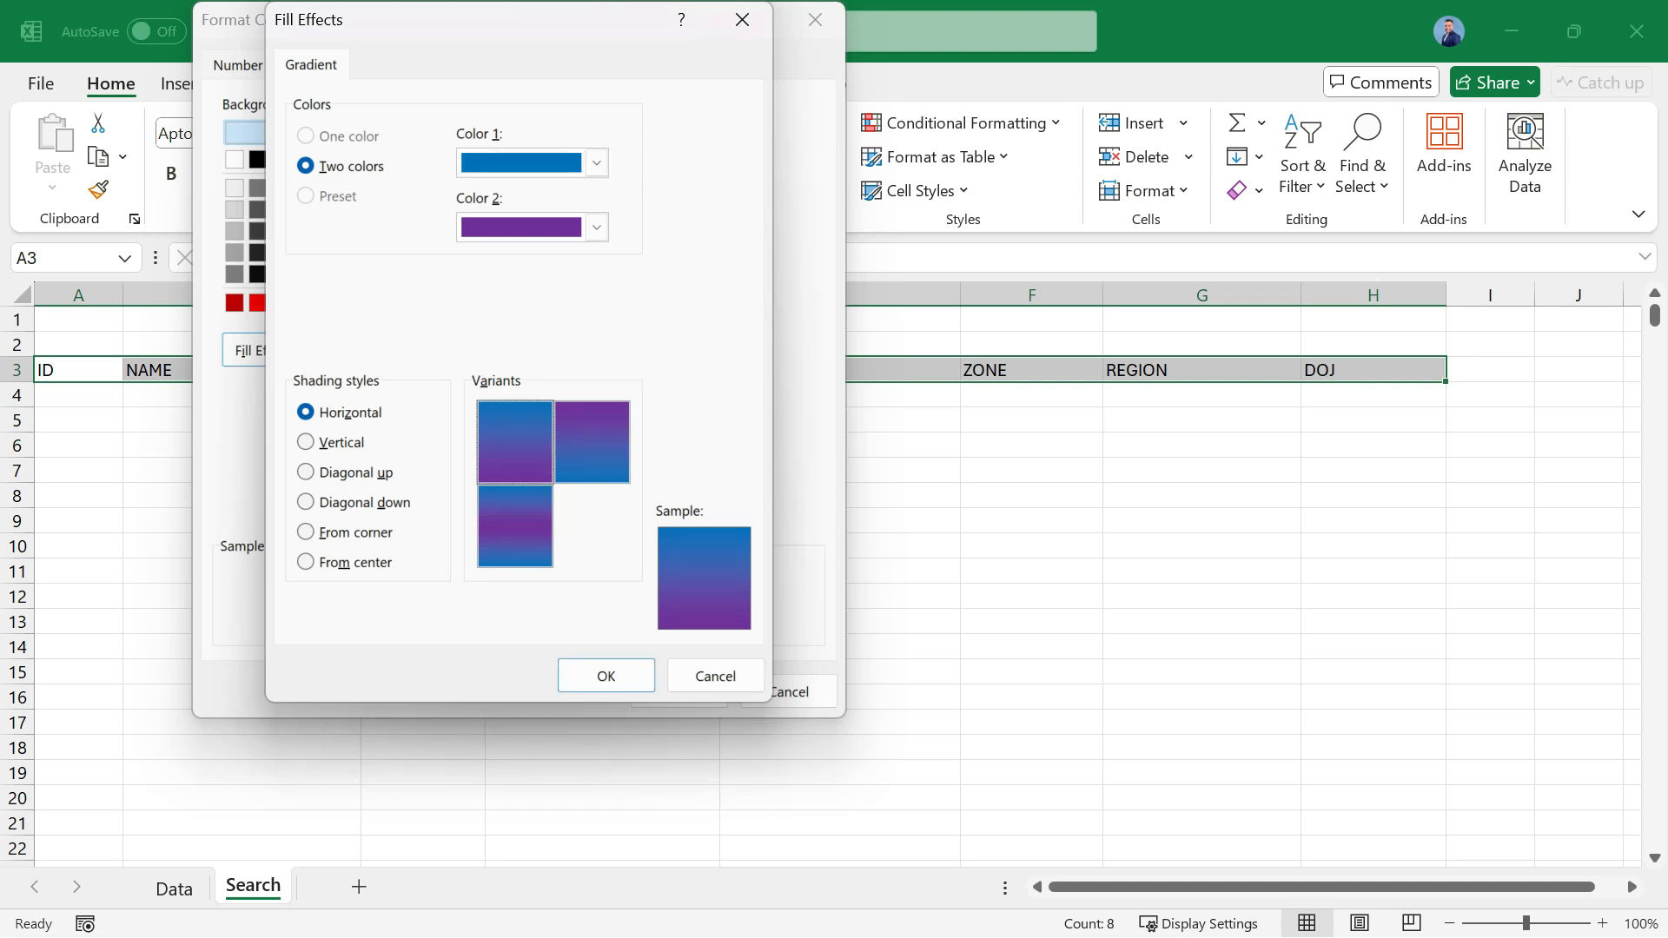
pyautogui.click(606, 676)
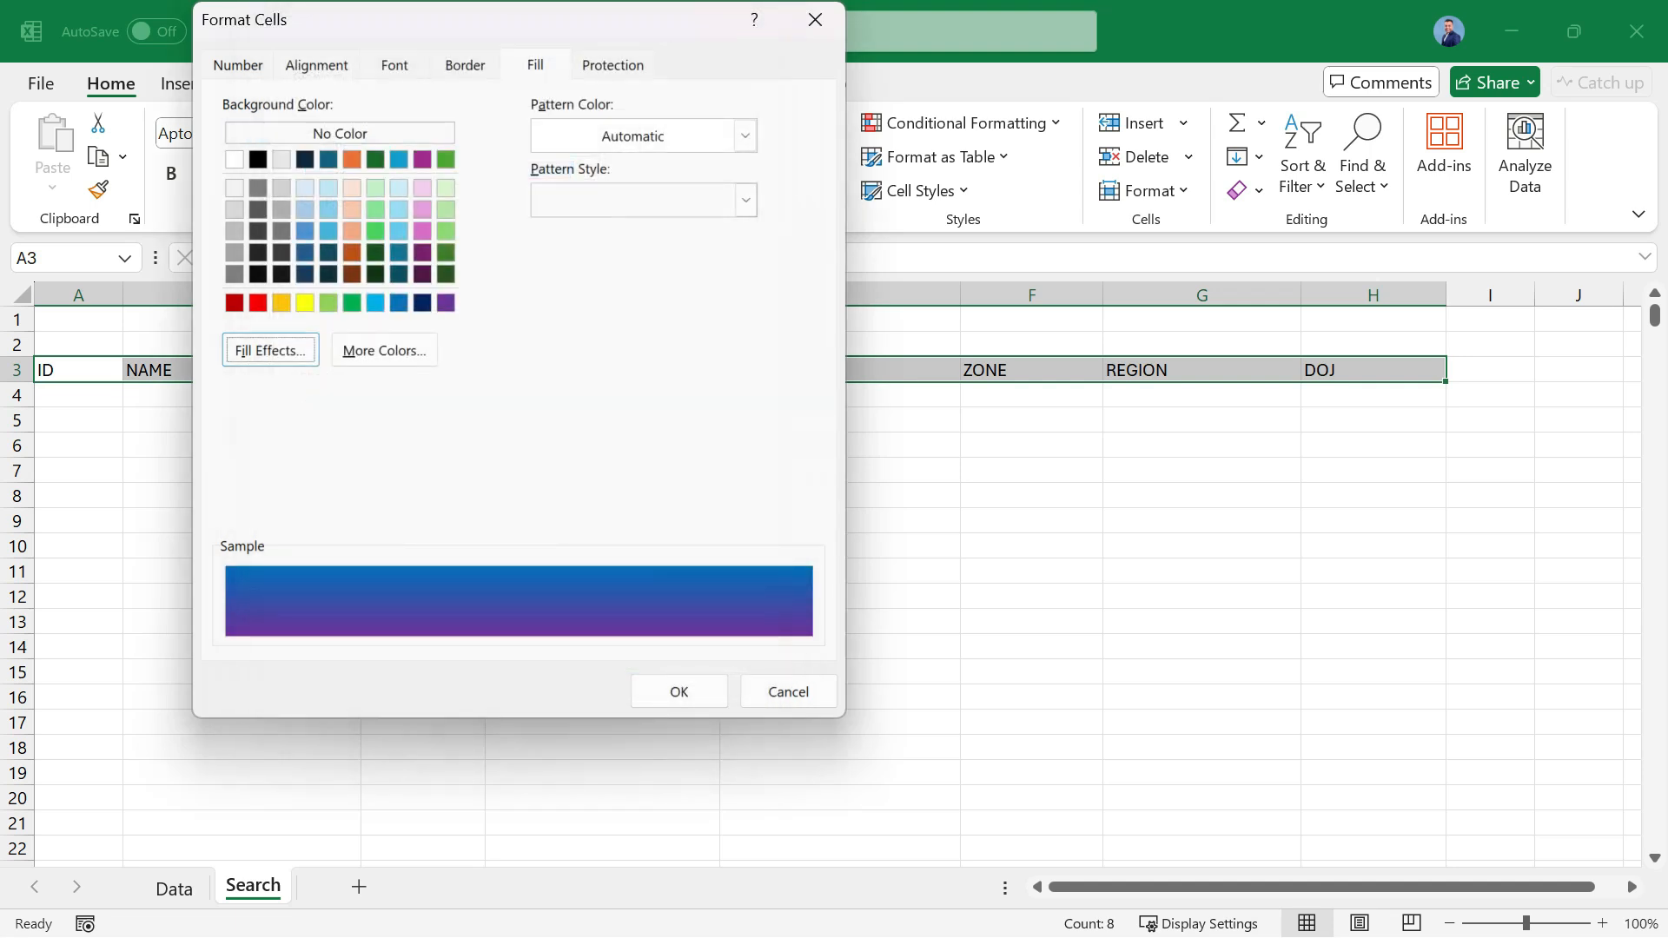
pyautogui.press('Return')
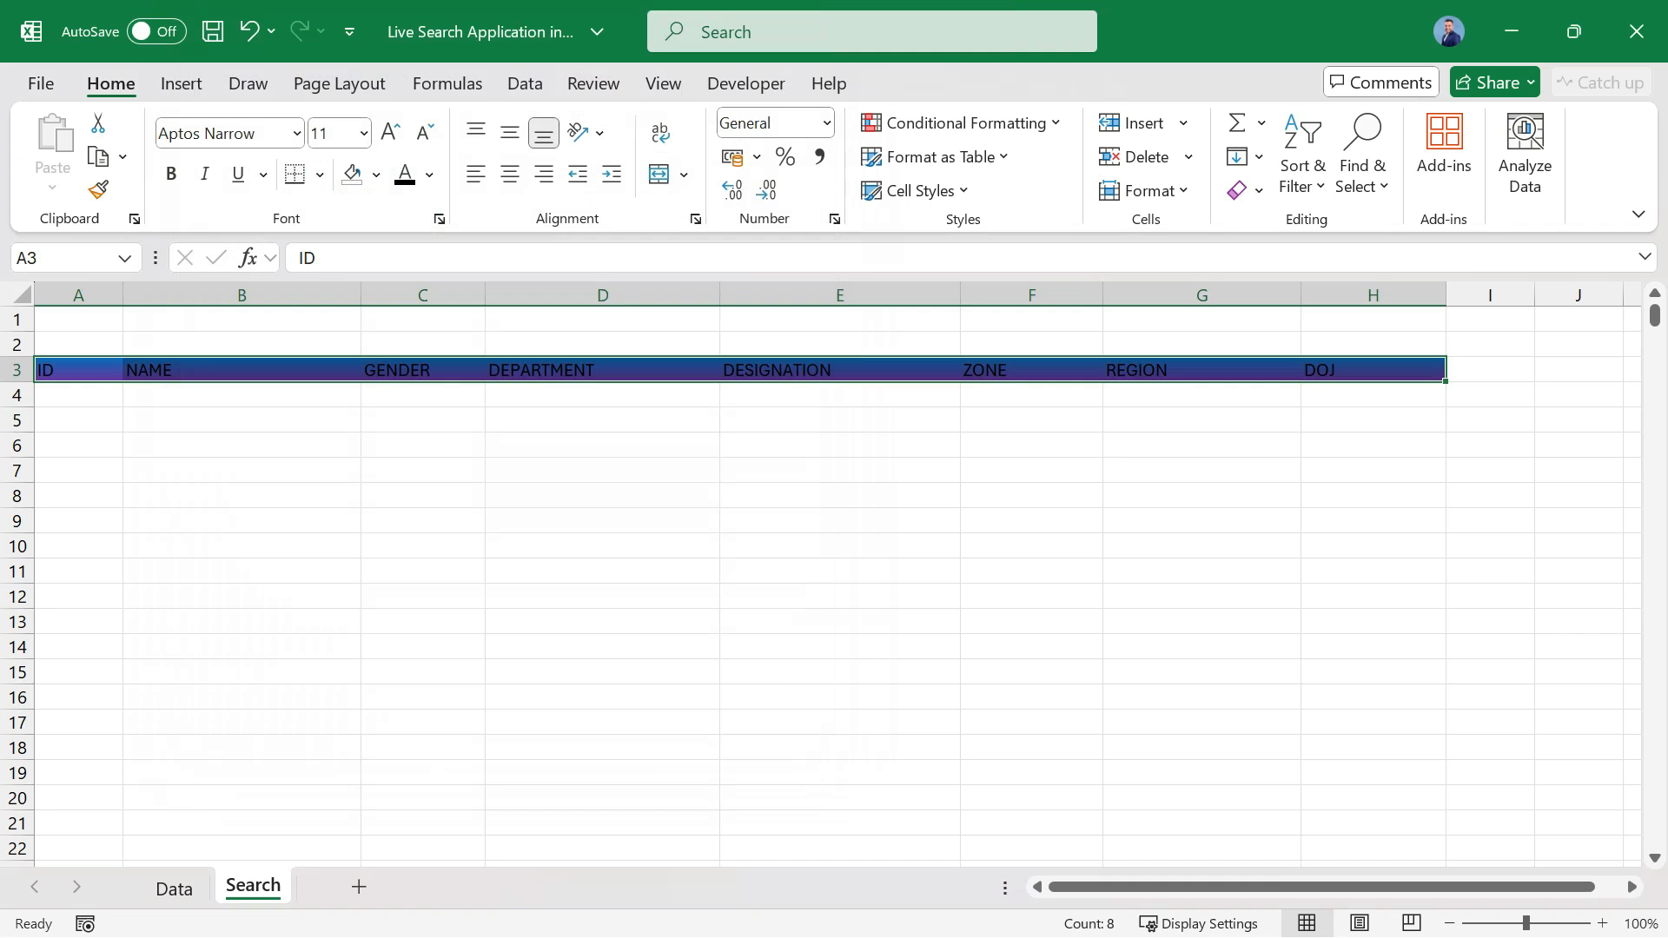
pyautogui.click(429, 174)
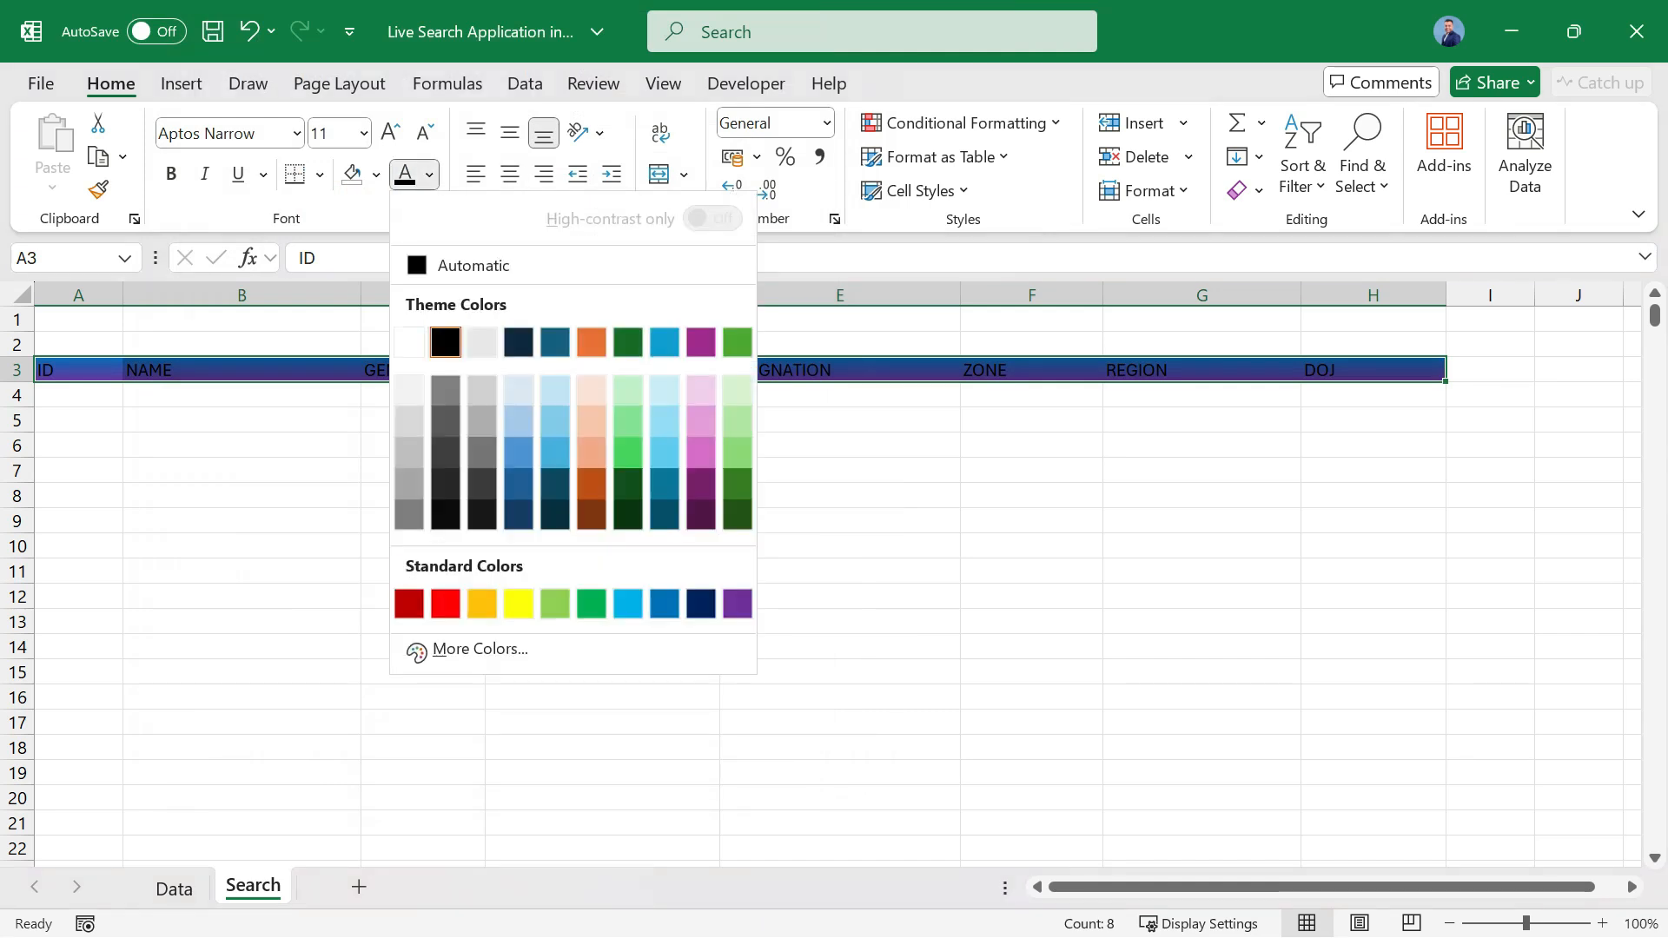
pyautogui.click(408, 341)
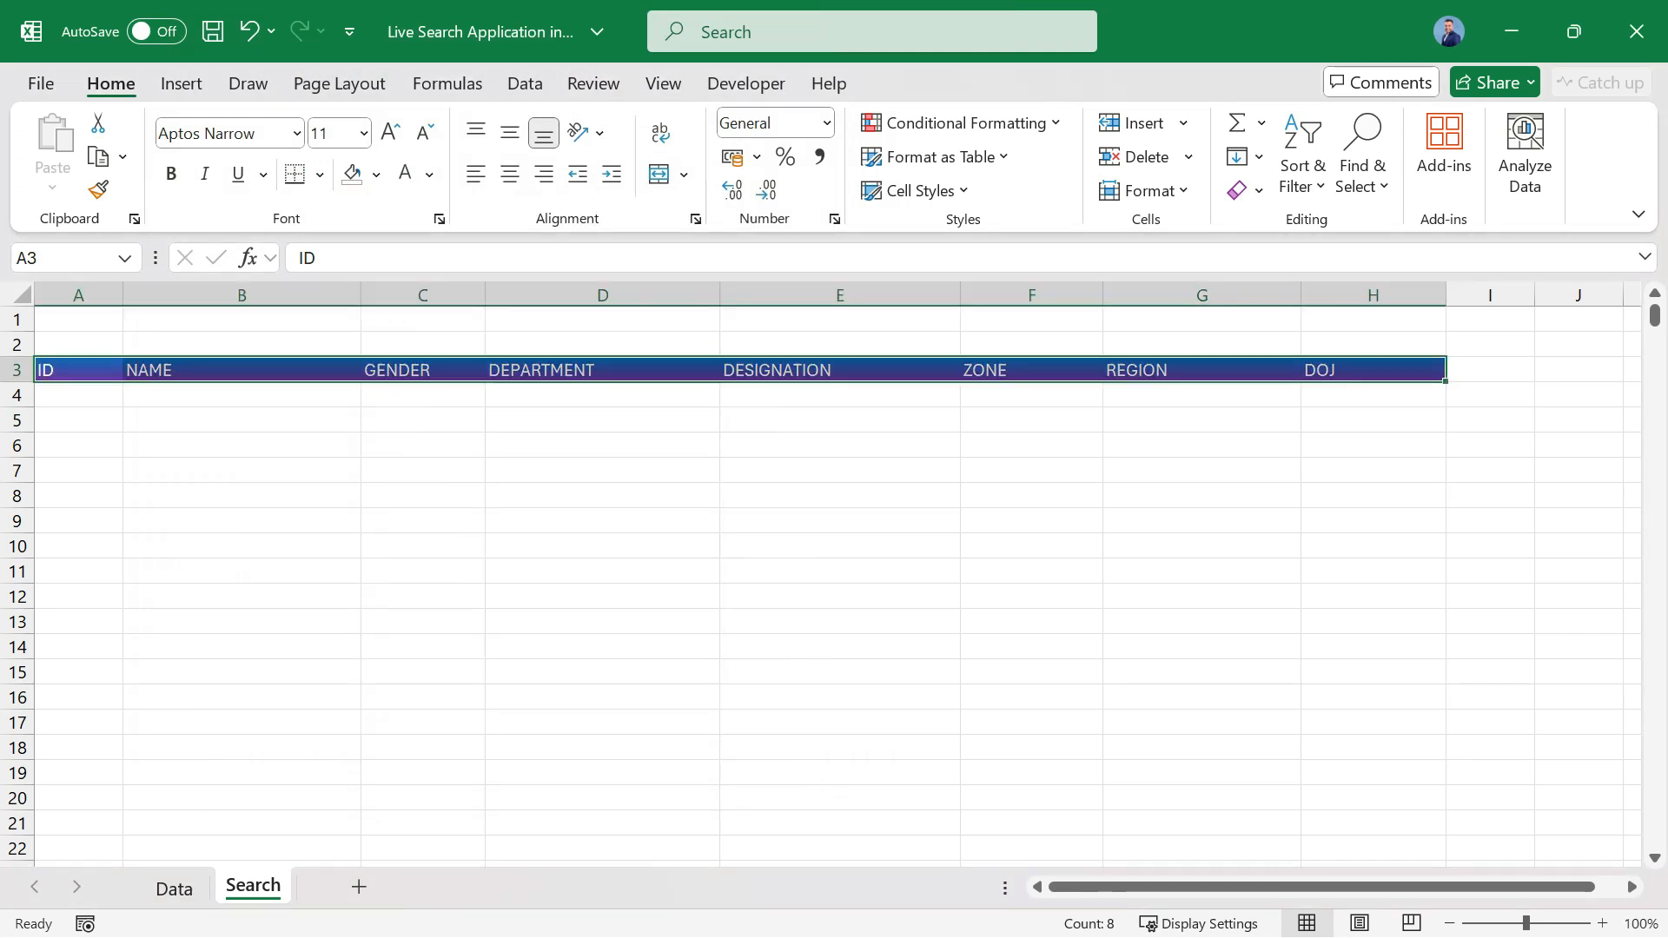
# Middle-align all cells of the Search sheet vertically.
pyautogui.click(22, 294)
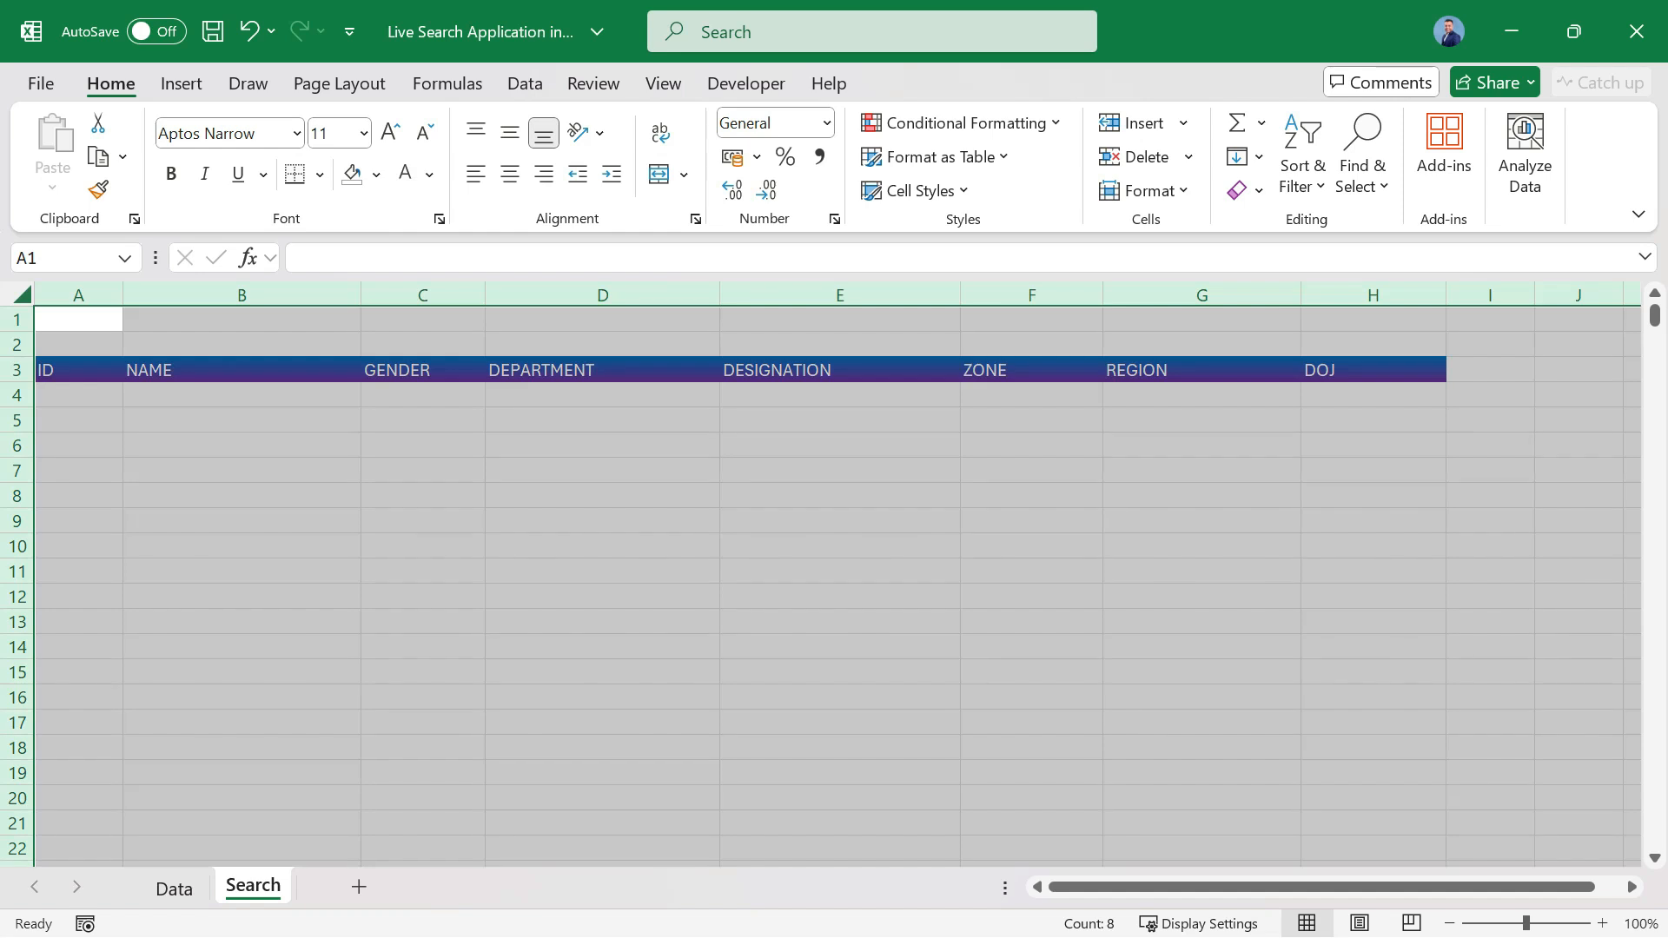
pyautogui.click(509, 133)
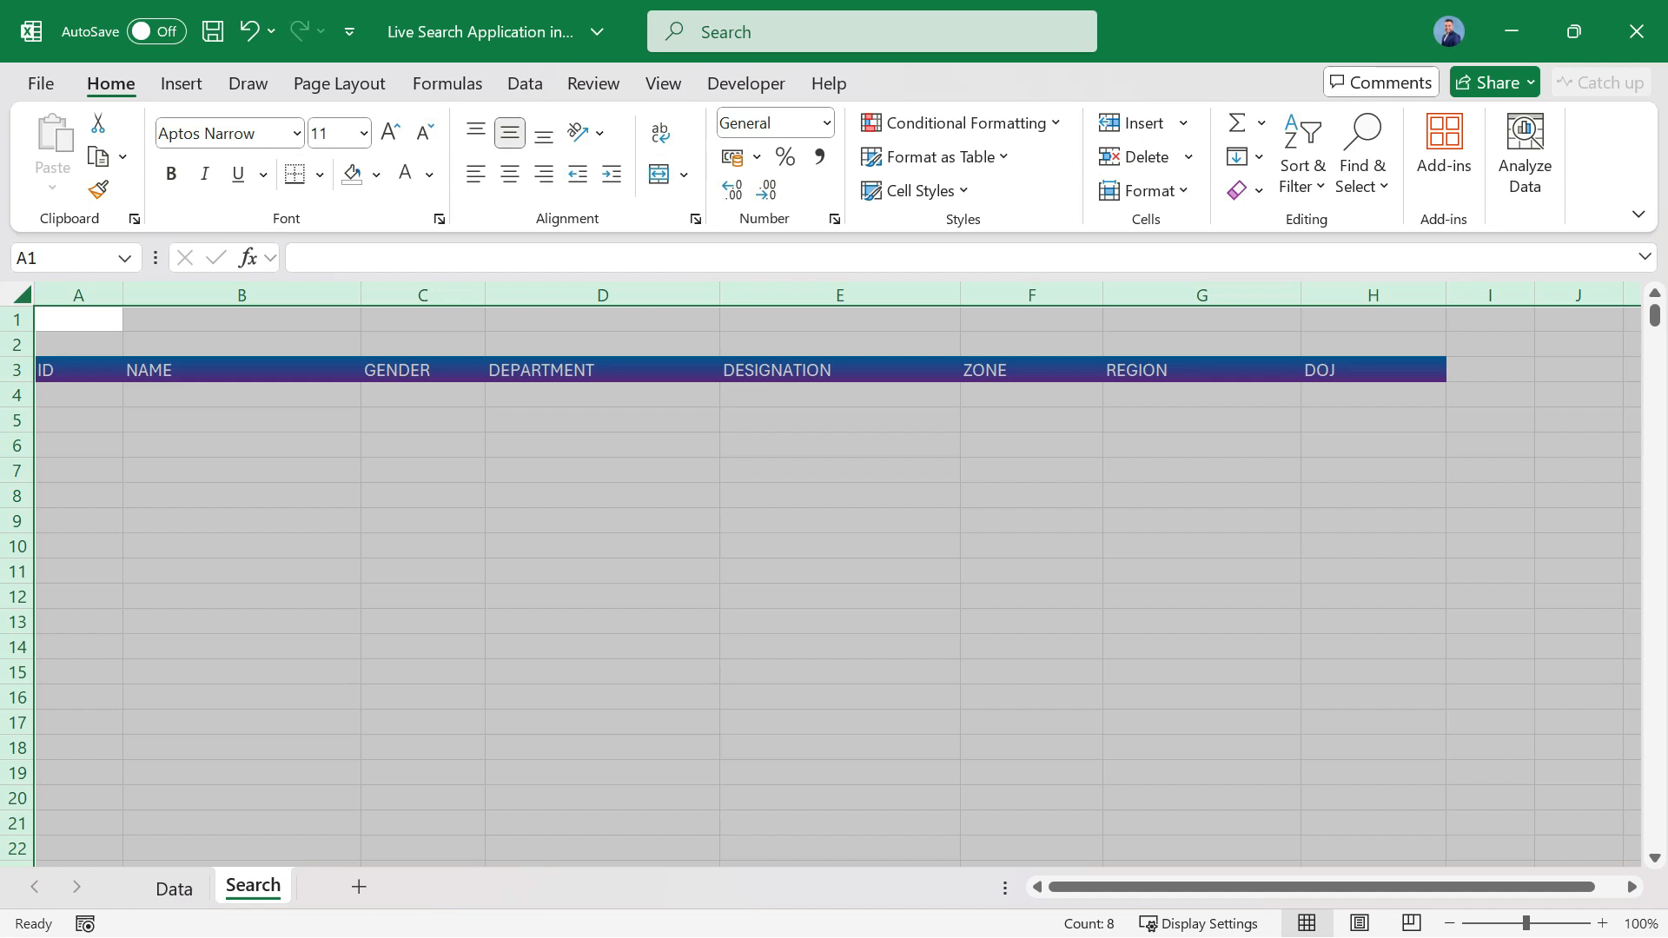
pyautogui.click(78, 371)
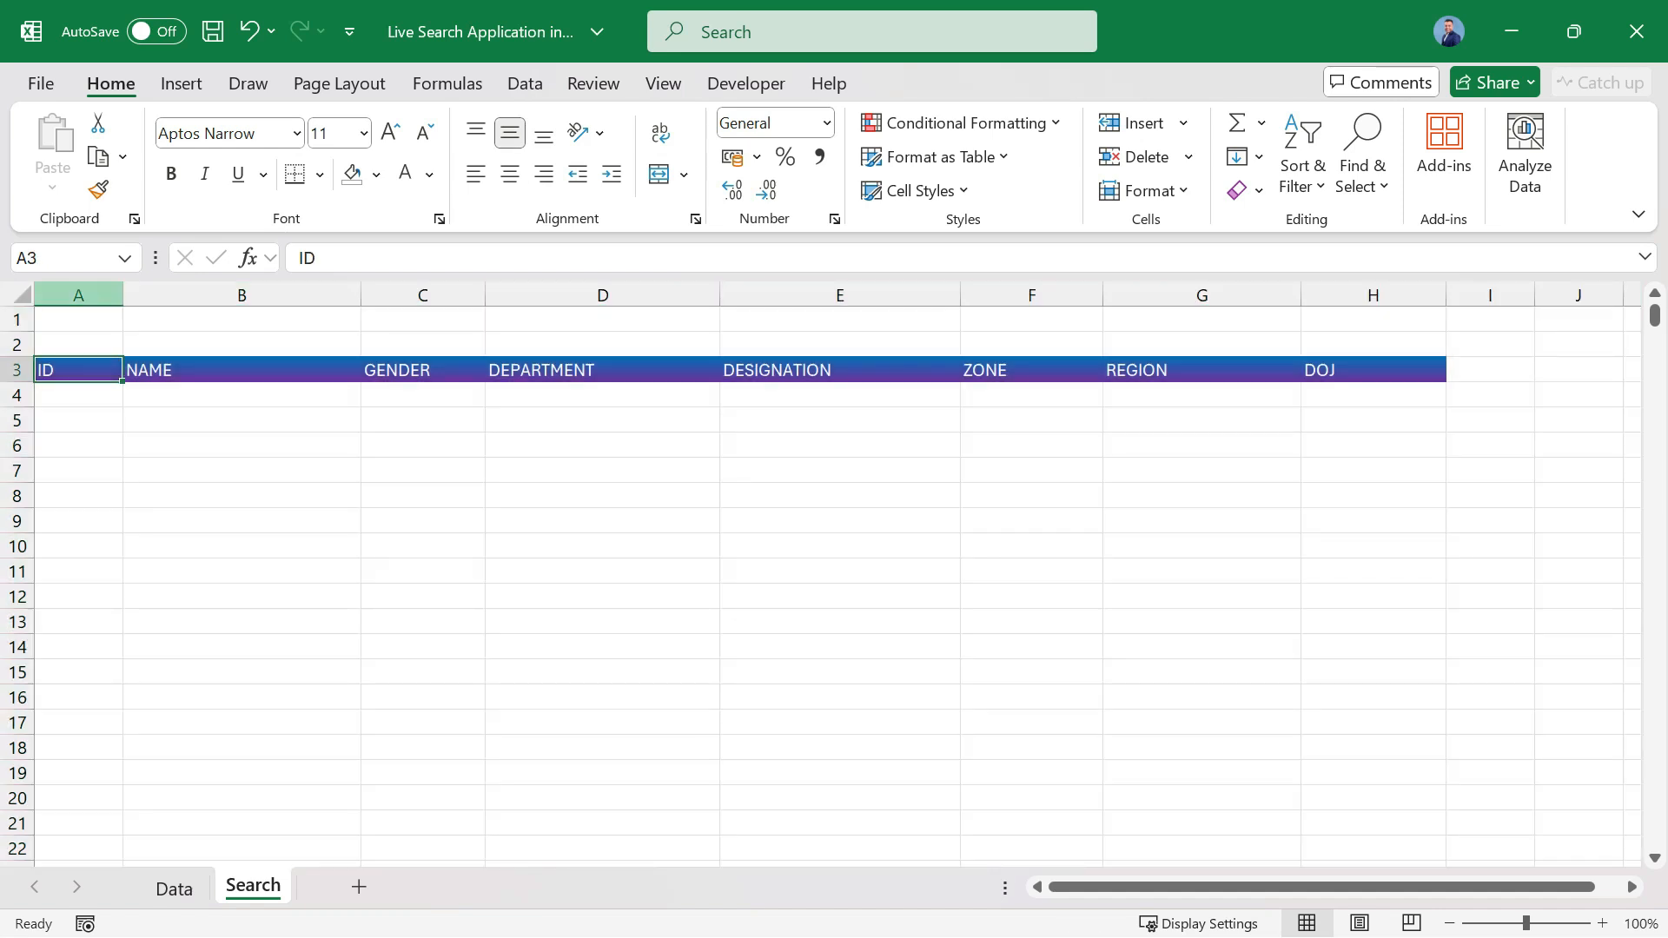
# Center the ID and DOJ columns horizontally and indent columns B to G by one level.
pyautogui.click(79, 296)
pyautogui.click(510, 174)
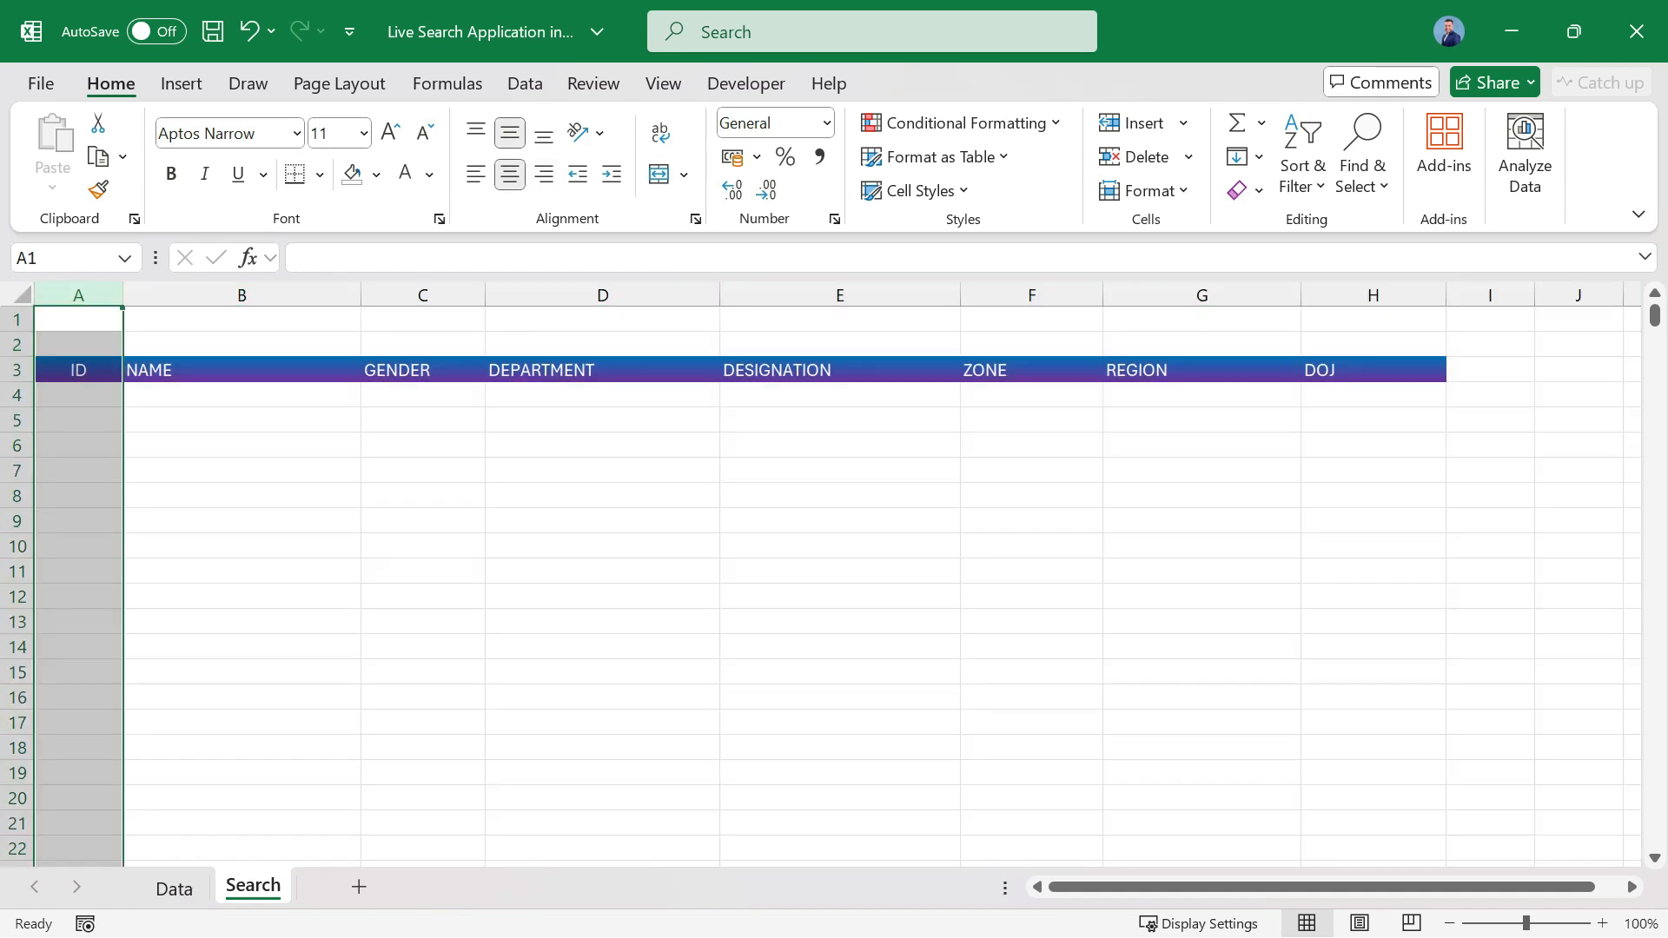
pyautogui.moveTo(242, 296); pyautogui.dragTo(1295, 295)
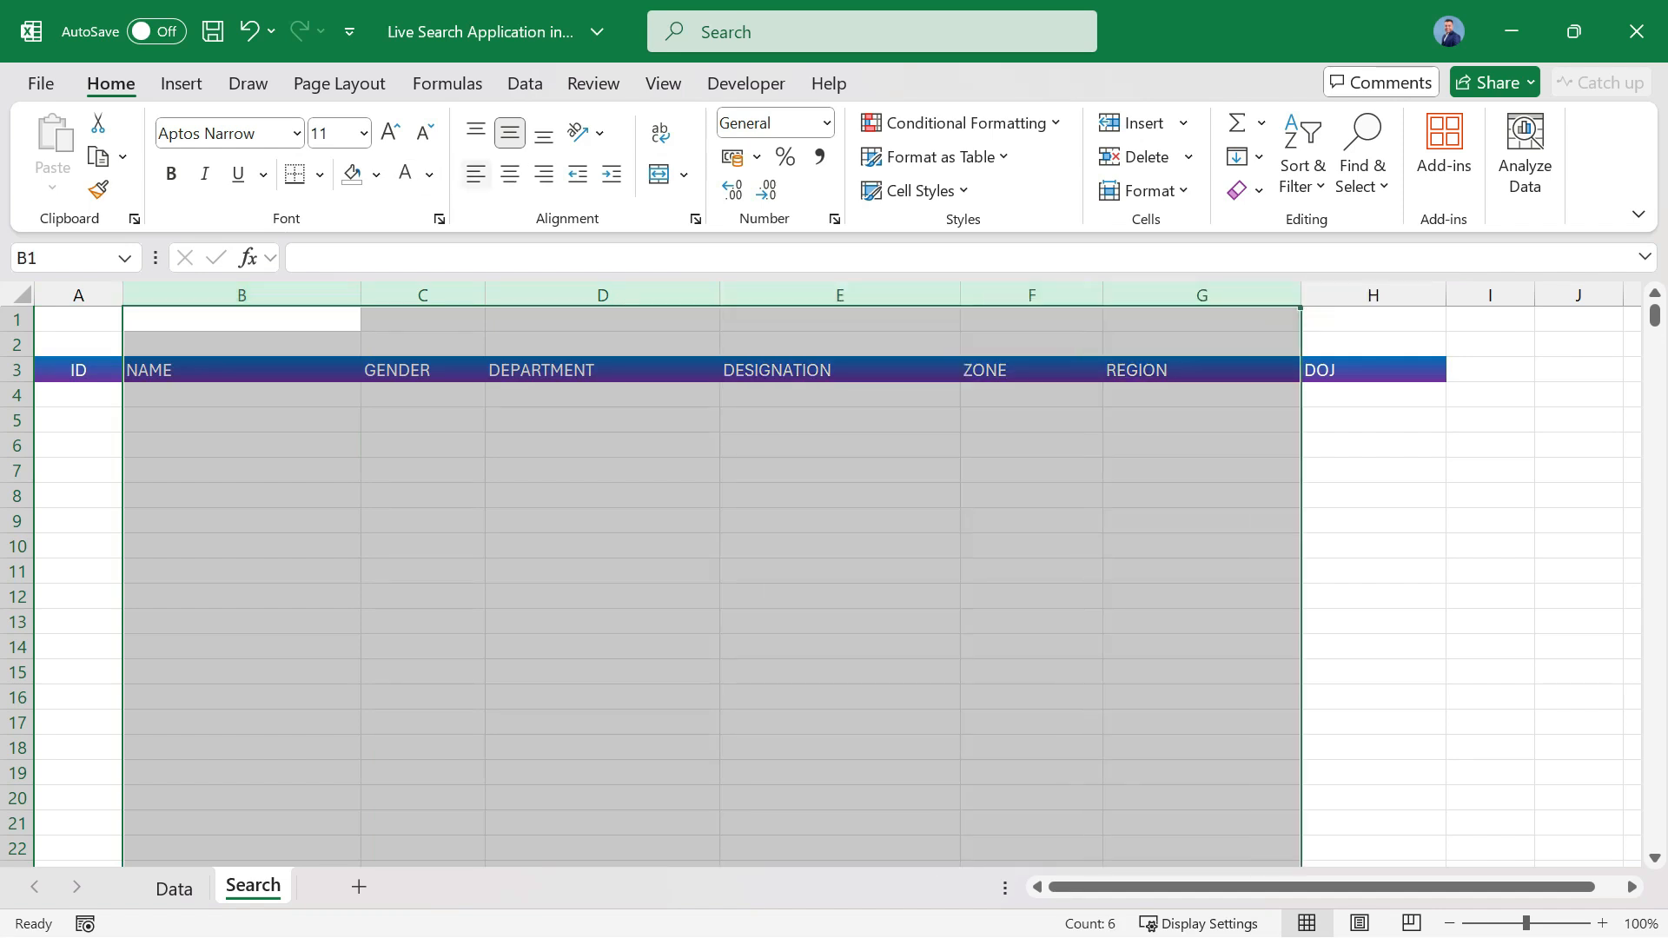
pyautogui.click(611, 174)
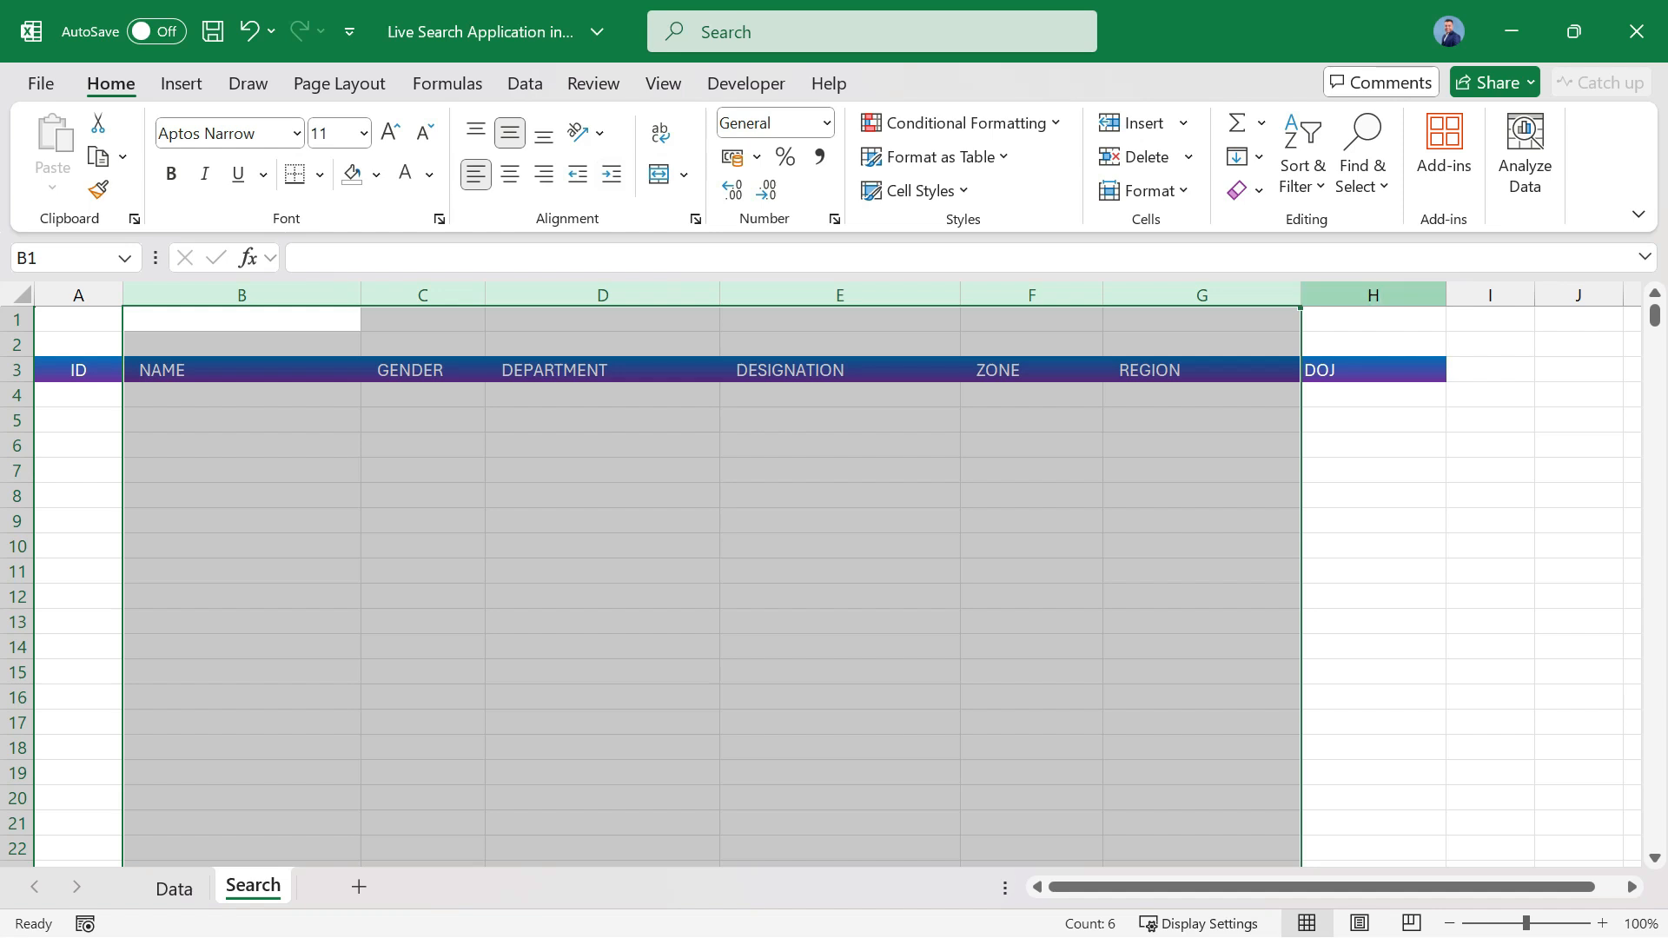
pyautogui.click(1374, 295)
pyautogui.click(510, 173)
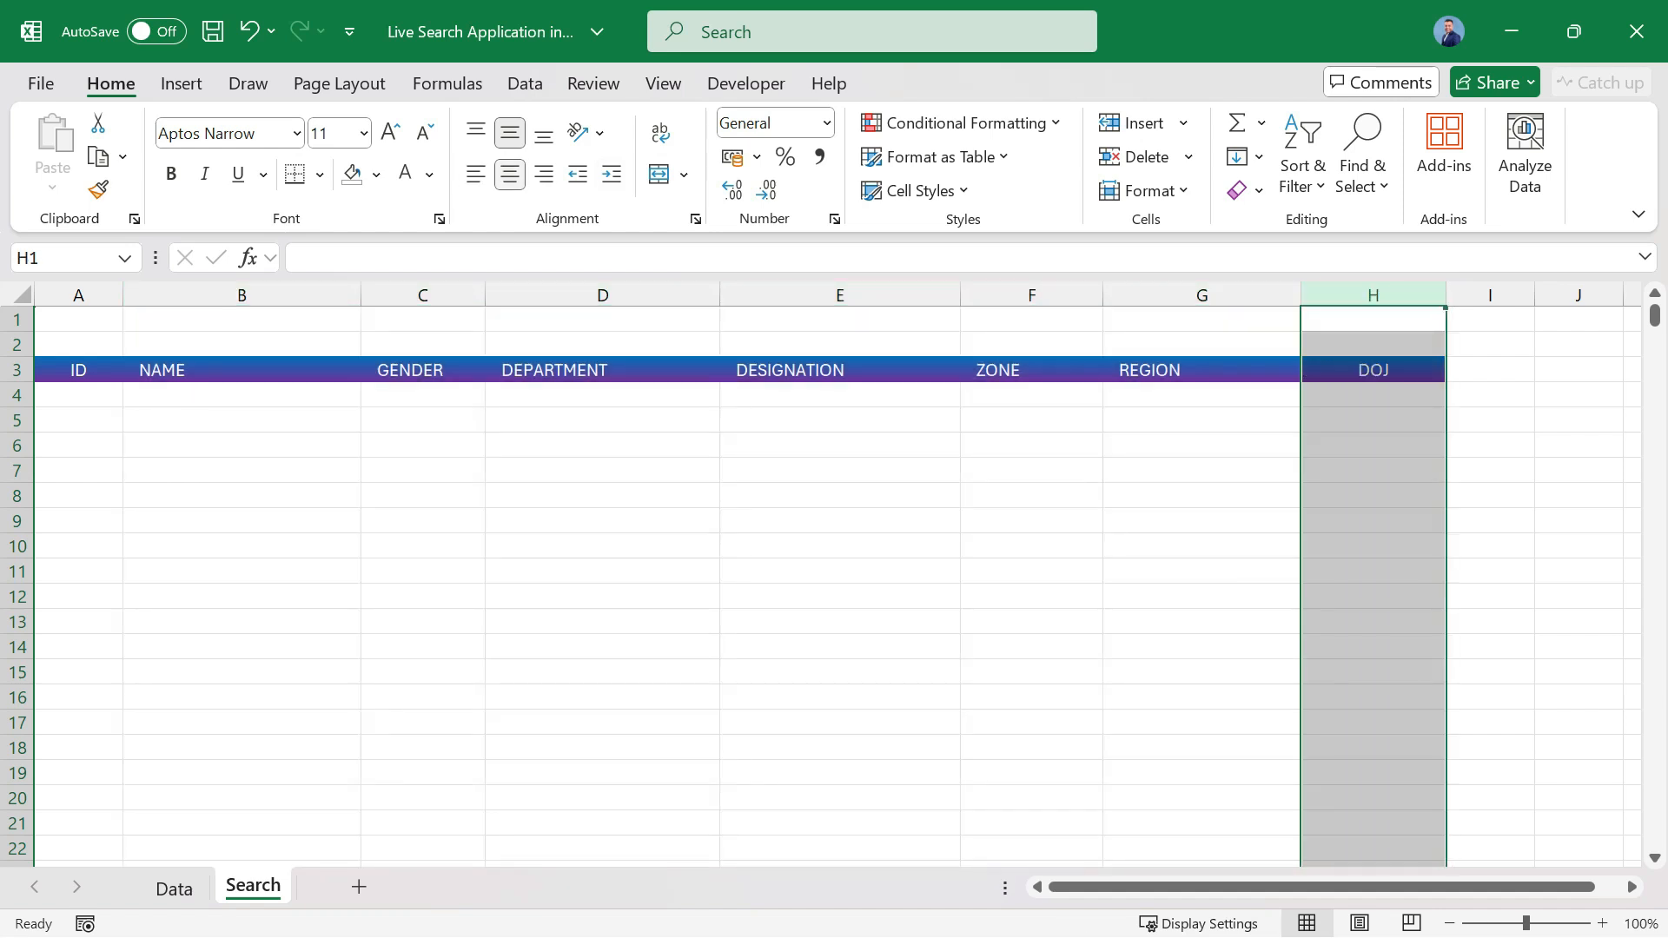
# Make header row 3 slightly taller.
pyautogui.click(78, 369)
pyautogui.moveTo(17, 381); pyautogui.dragTo(17, 388)
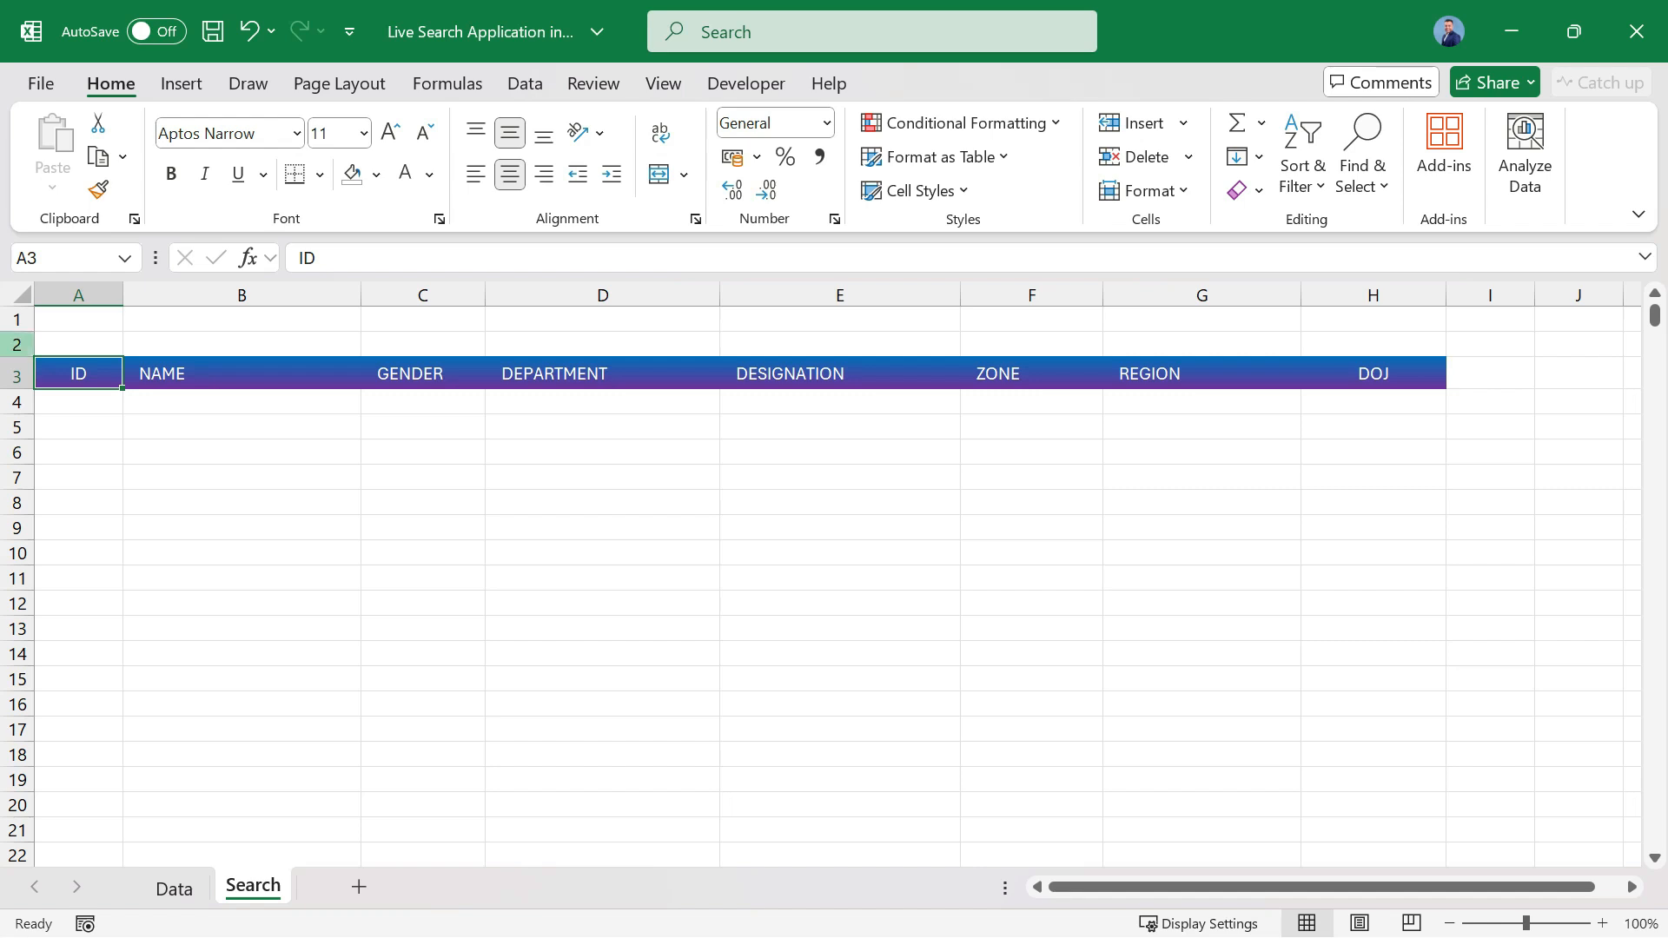
# Apply light gray outline and inside borders to the range A3:H1000 on the Search sheet.
pyautogui.moveTo(79, 374); pyautogui.dragTo(1445, 861)
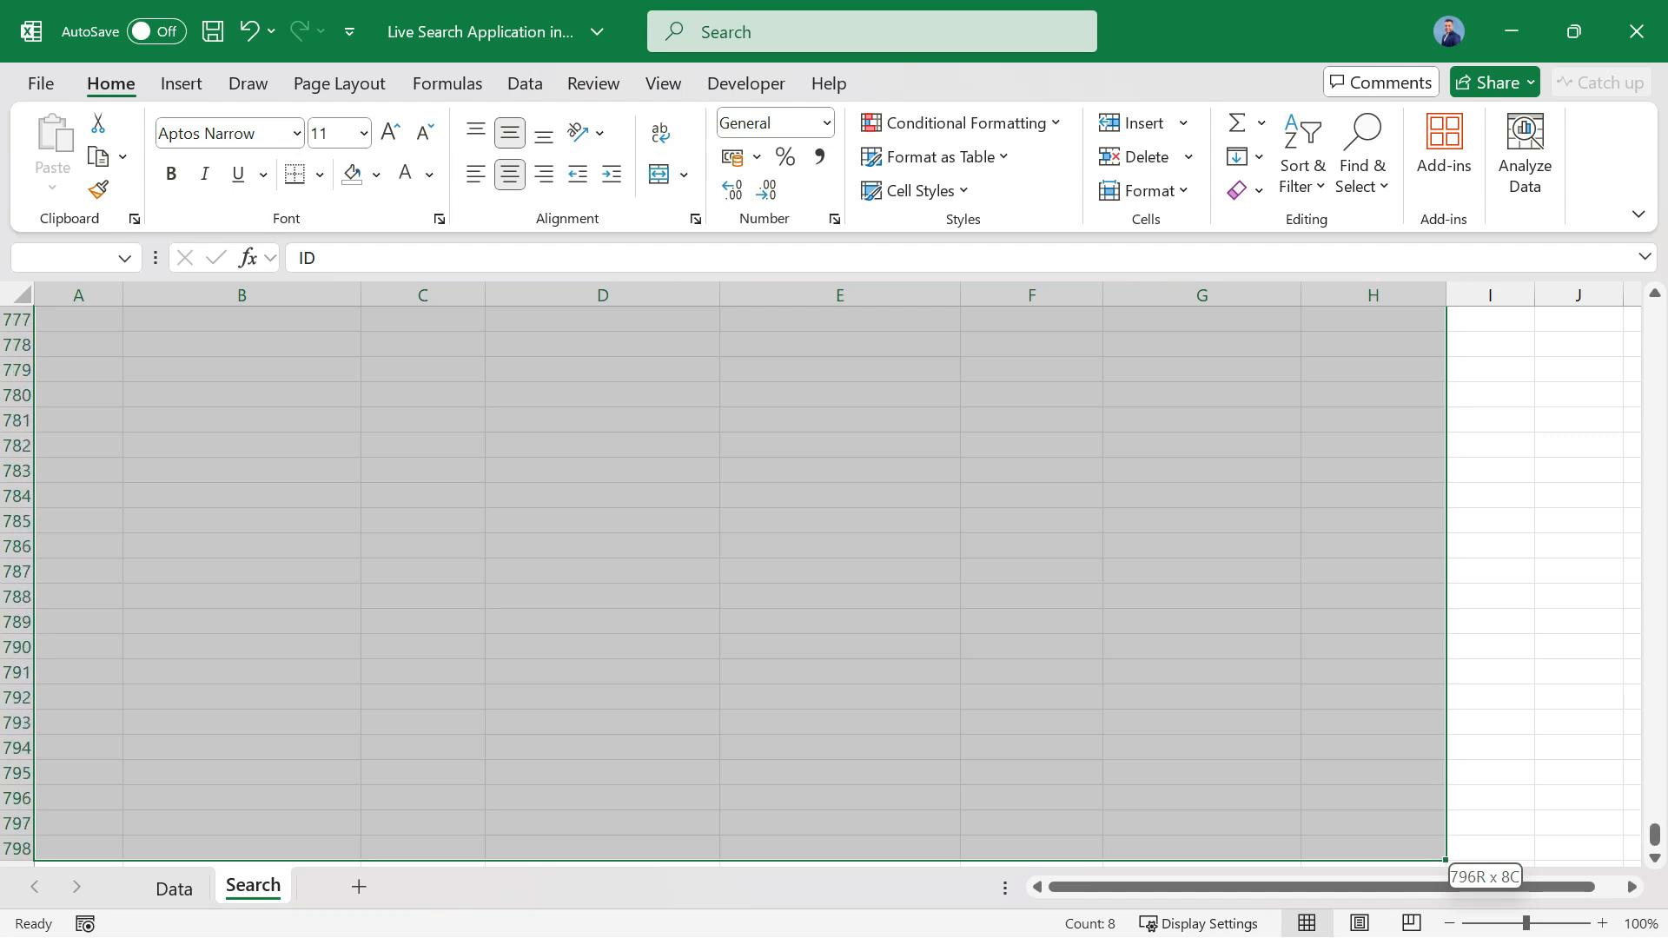
pyautogui.moveTo(1446, 862); pyautogui.dragTo(1445, 862)
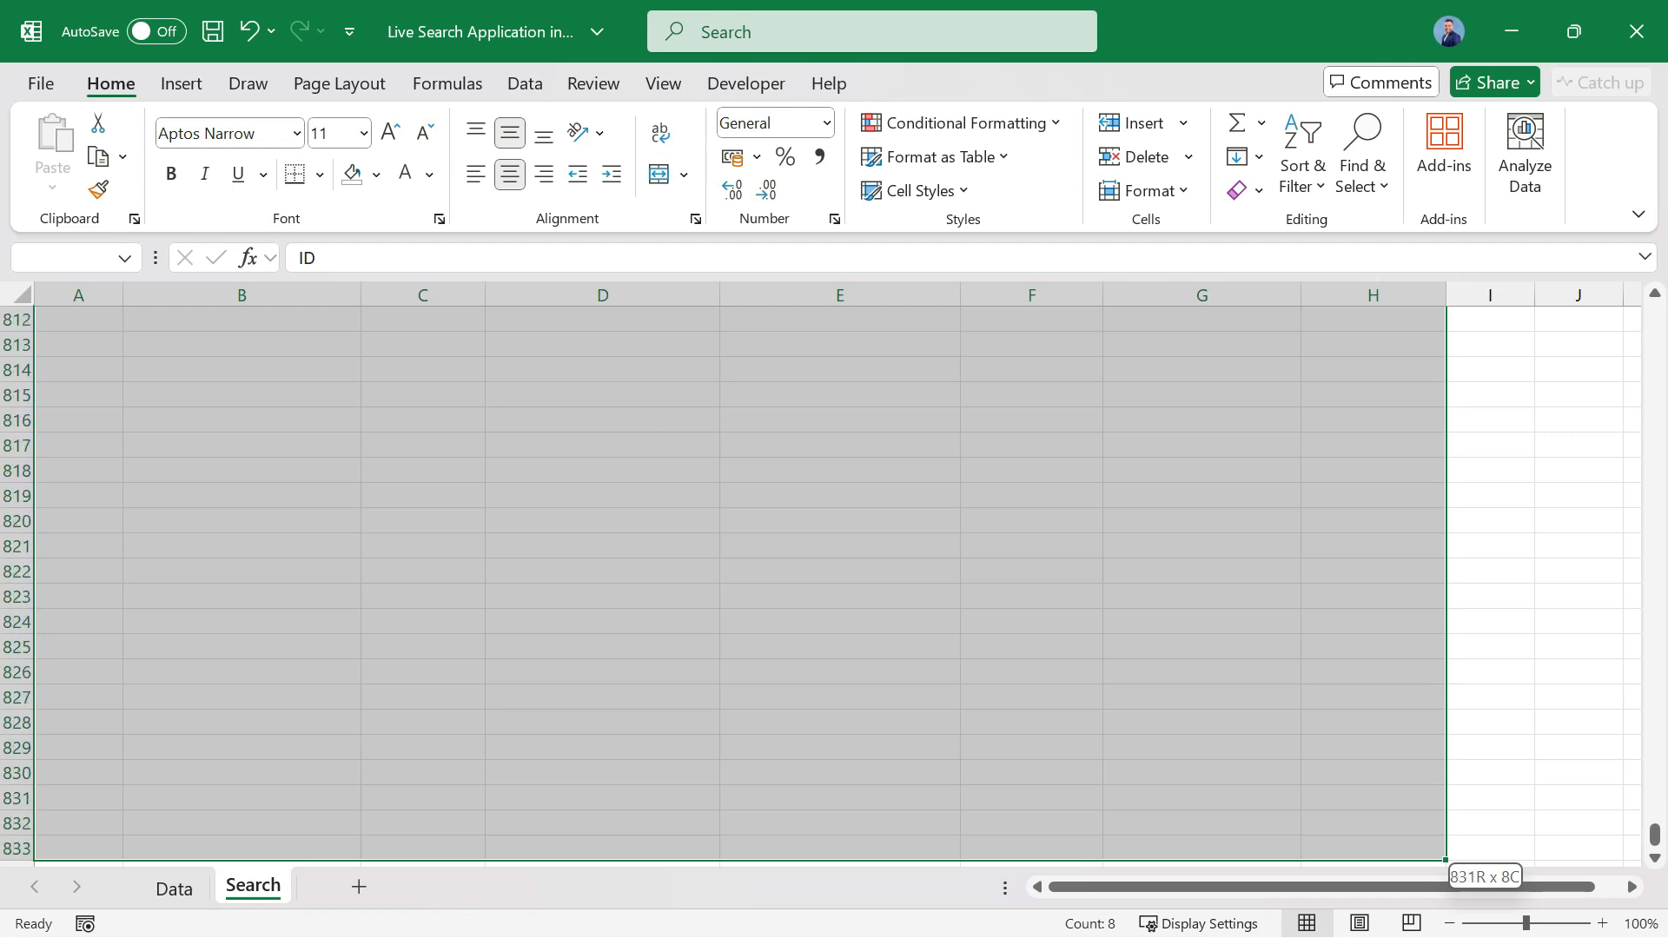
pyautogui.moveTo(1446, 861); pyautogui.dragTo(1446, 862)
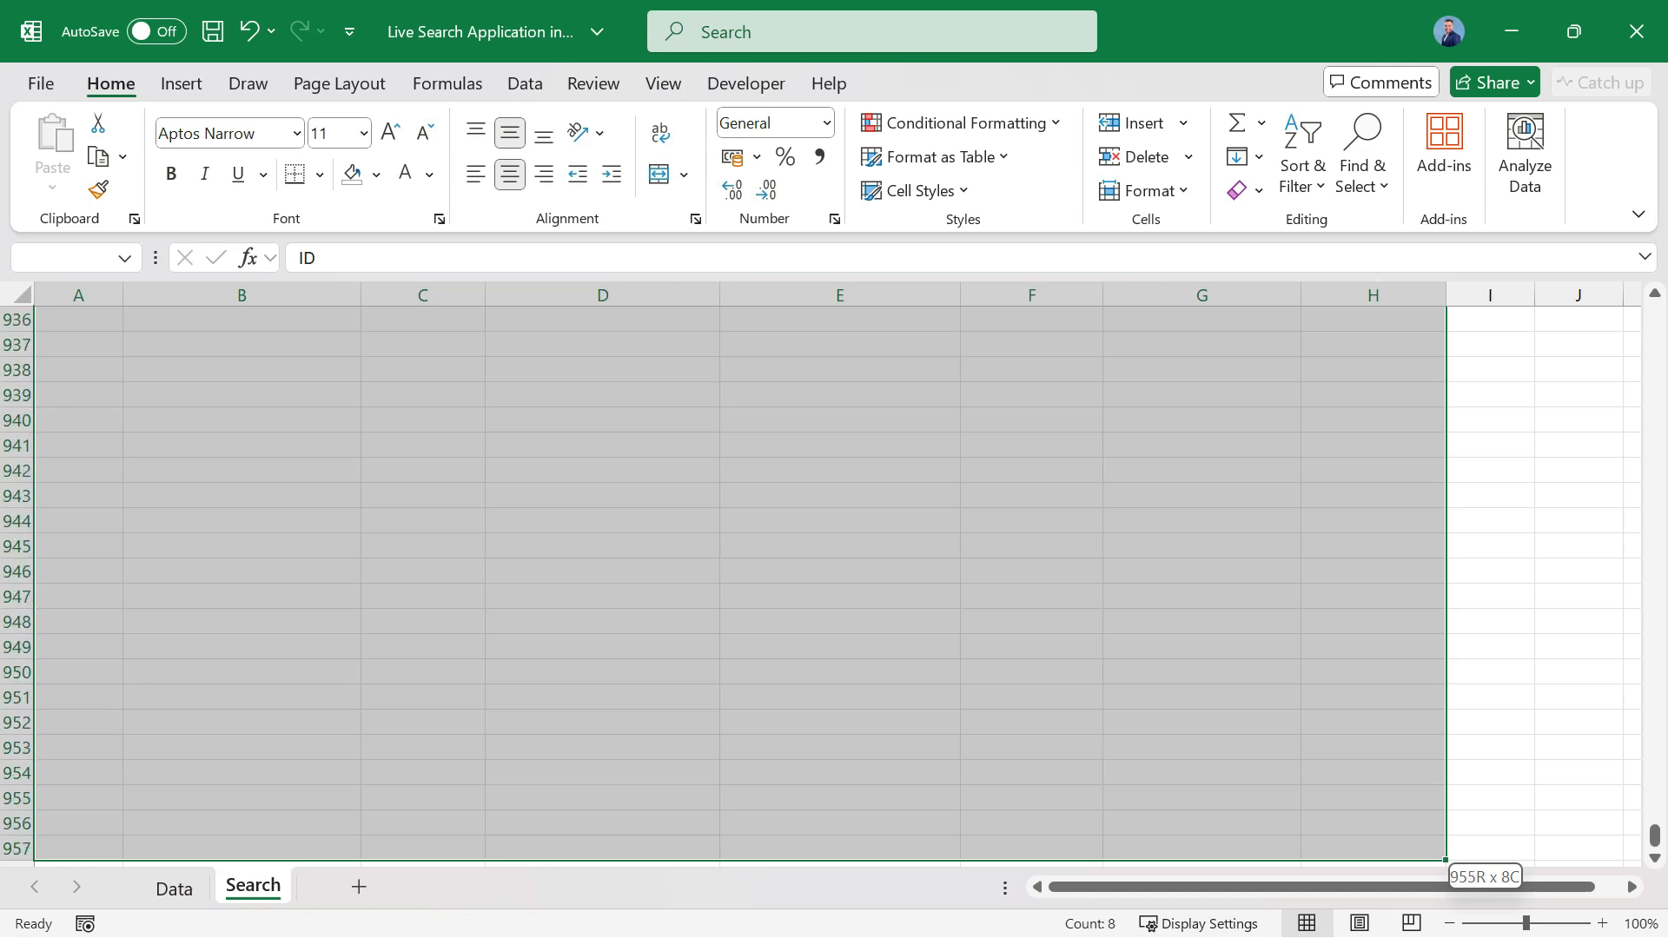
pyautogui.moveTo(1446, 862); pyautogui.dragTo(1445, 861)
pyautogui.hotkey('shift', 'Up')
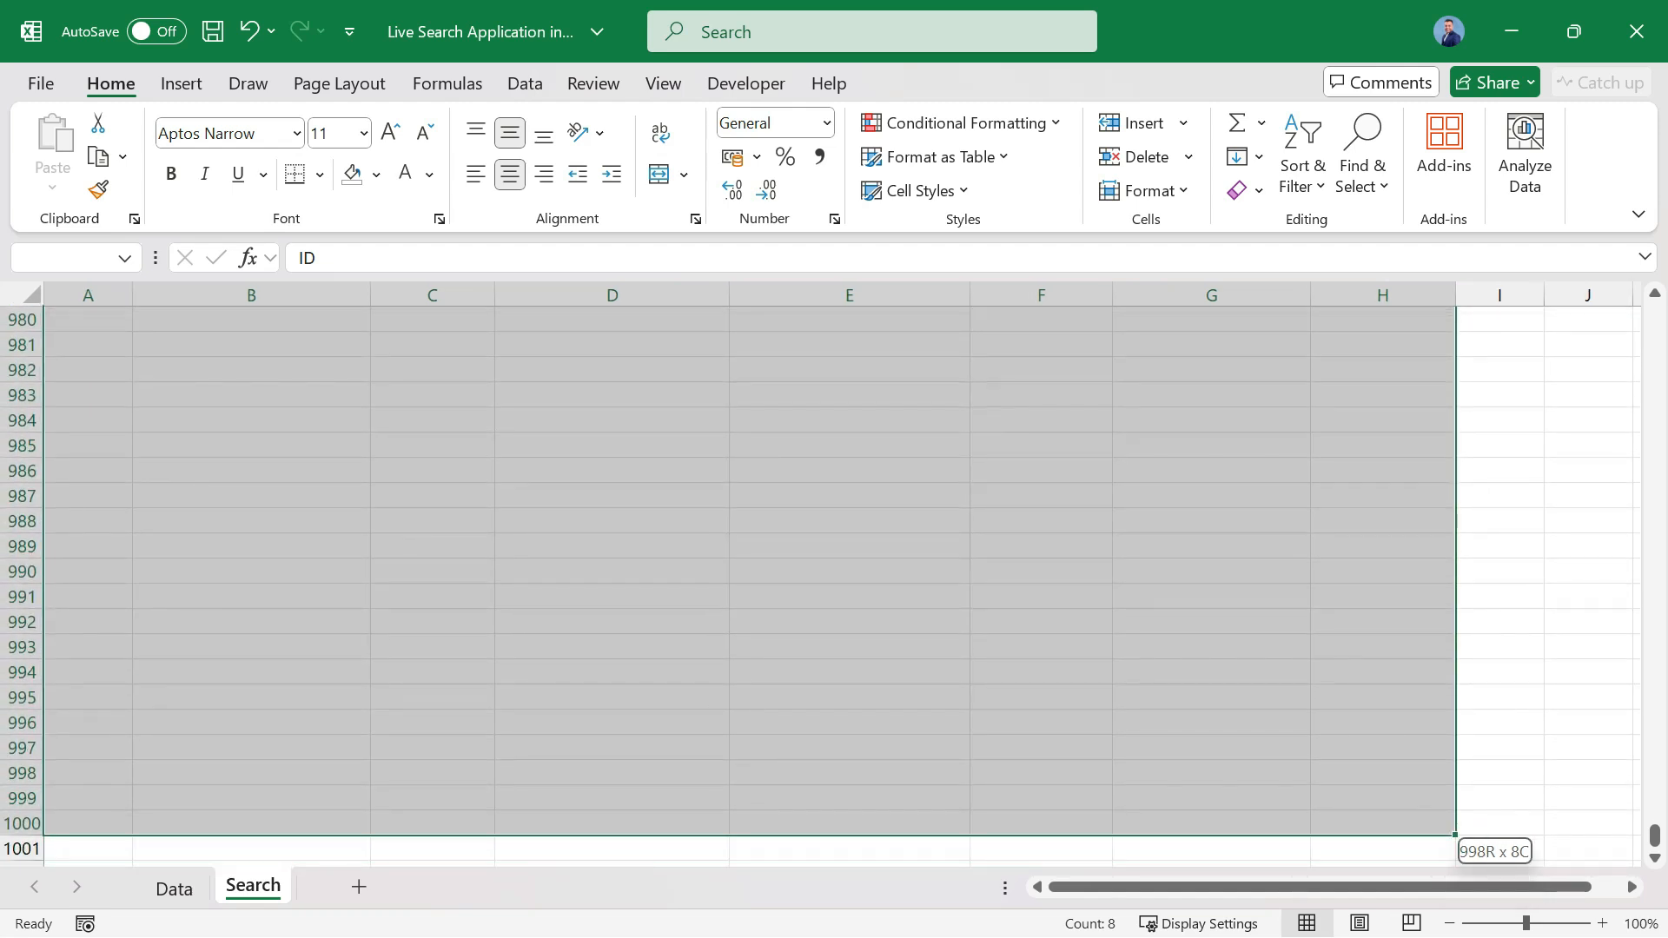
pyautogui.hotkey('ctrl', 'BackSpace')
pyautogui.hotkey('ctrl', '1')
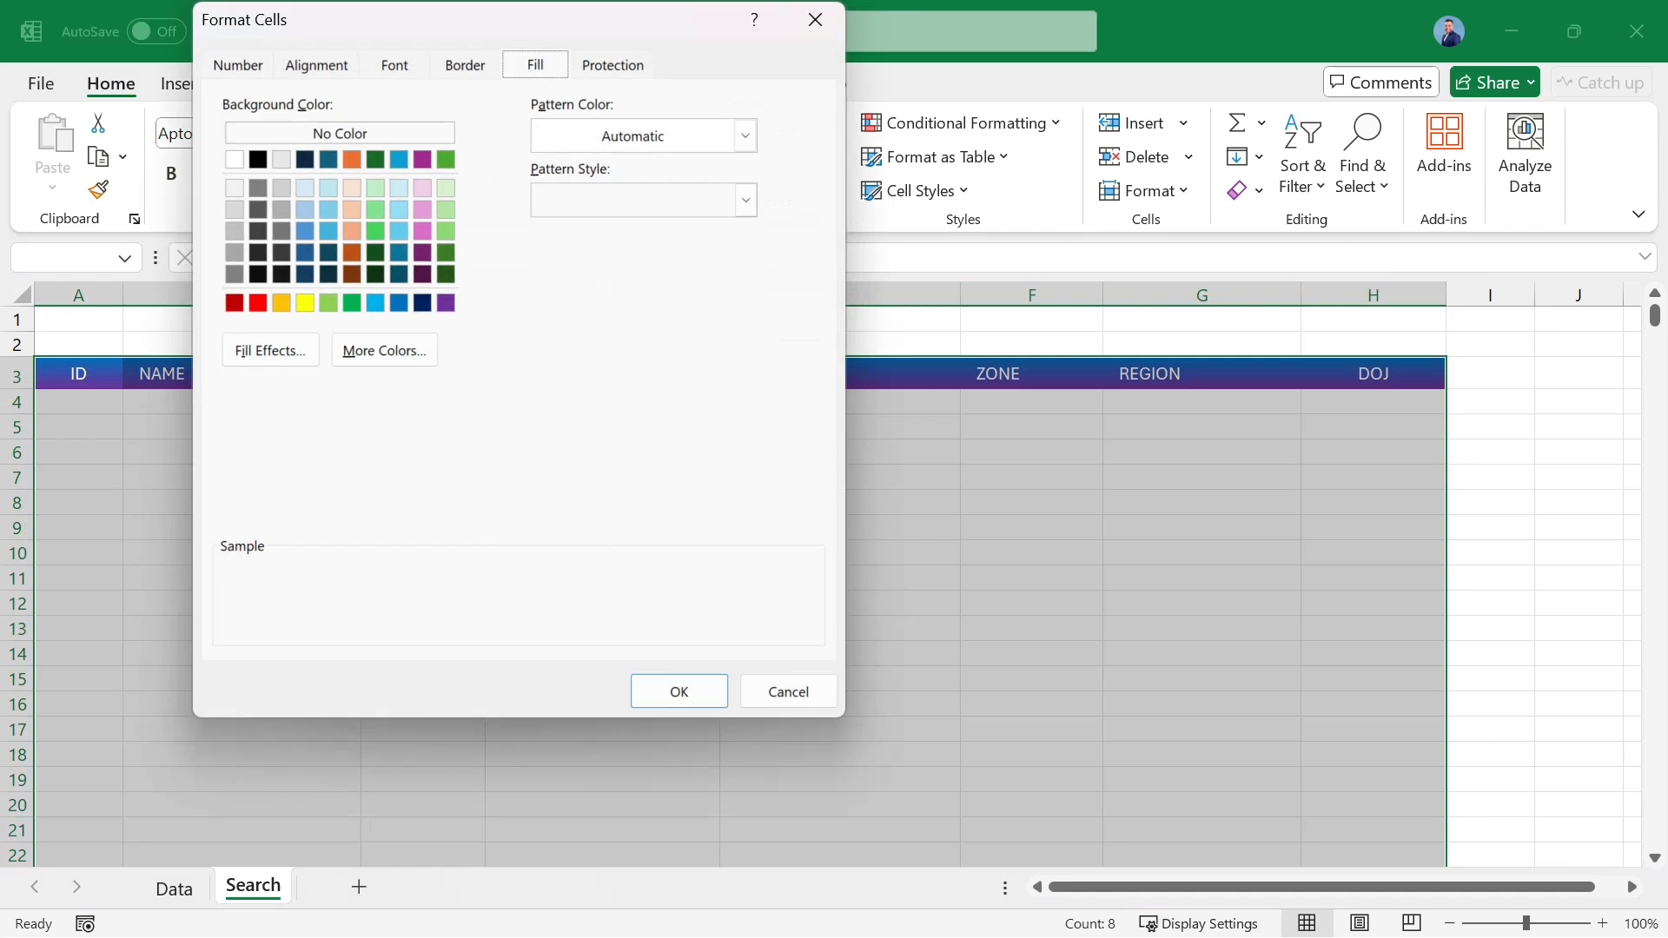
pyautogui.click(465, 65)
pyautogui.click(364, 379)
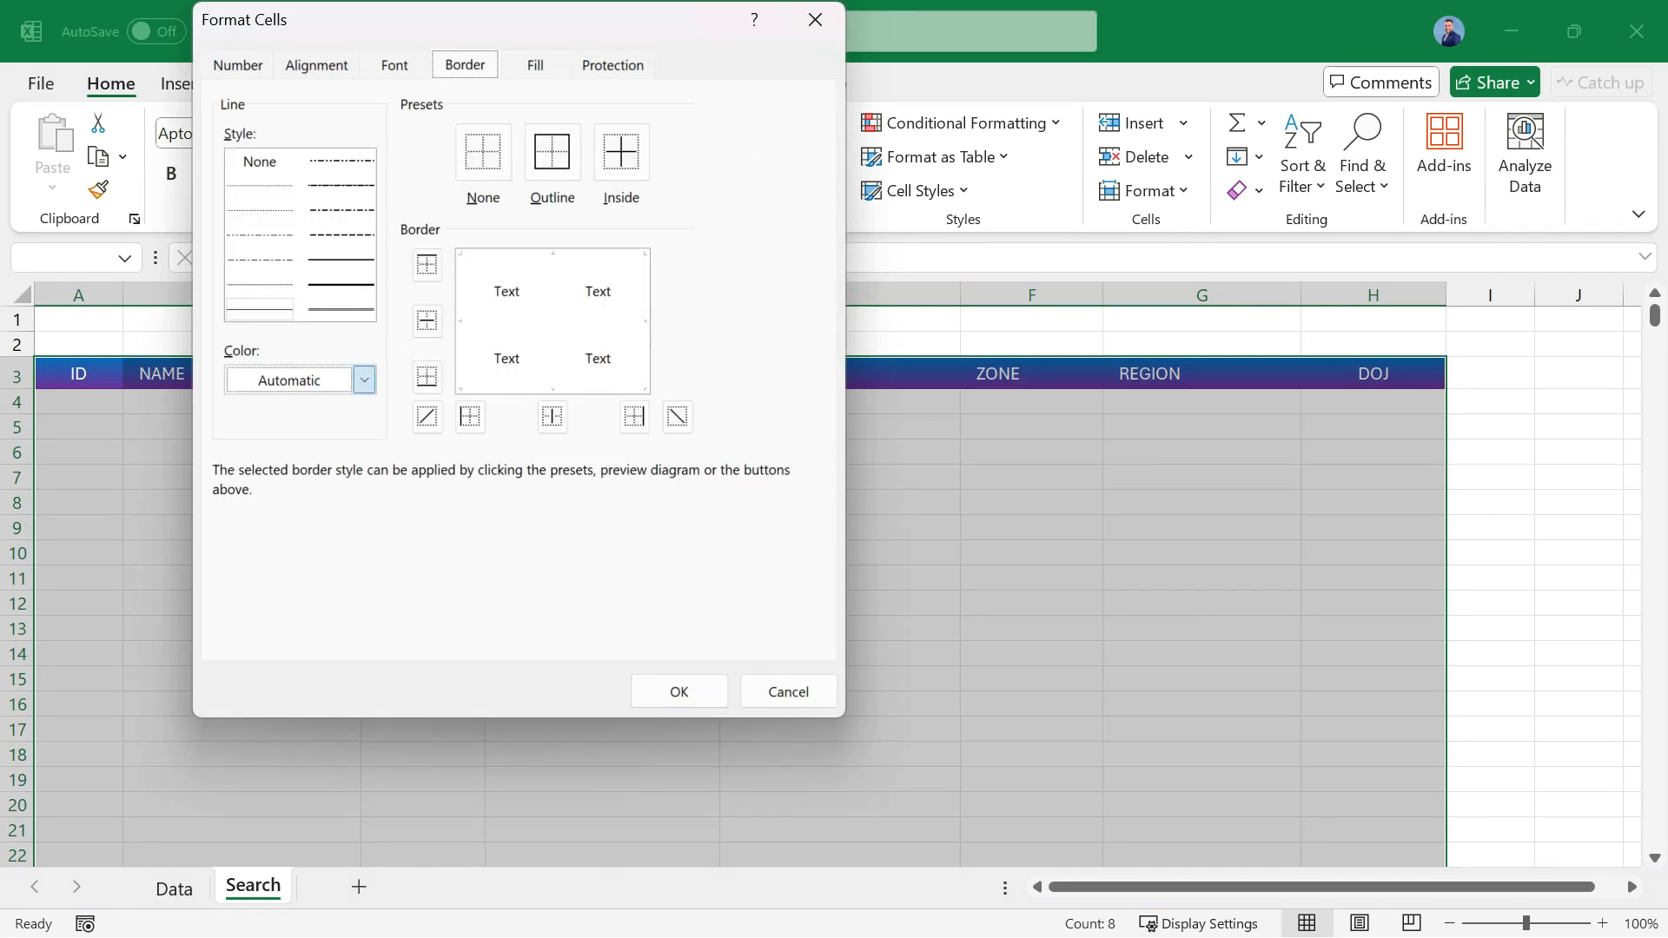
pyautogui.click(245, 606)
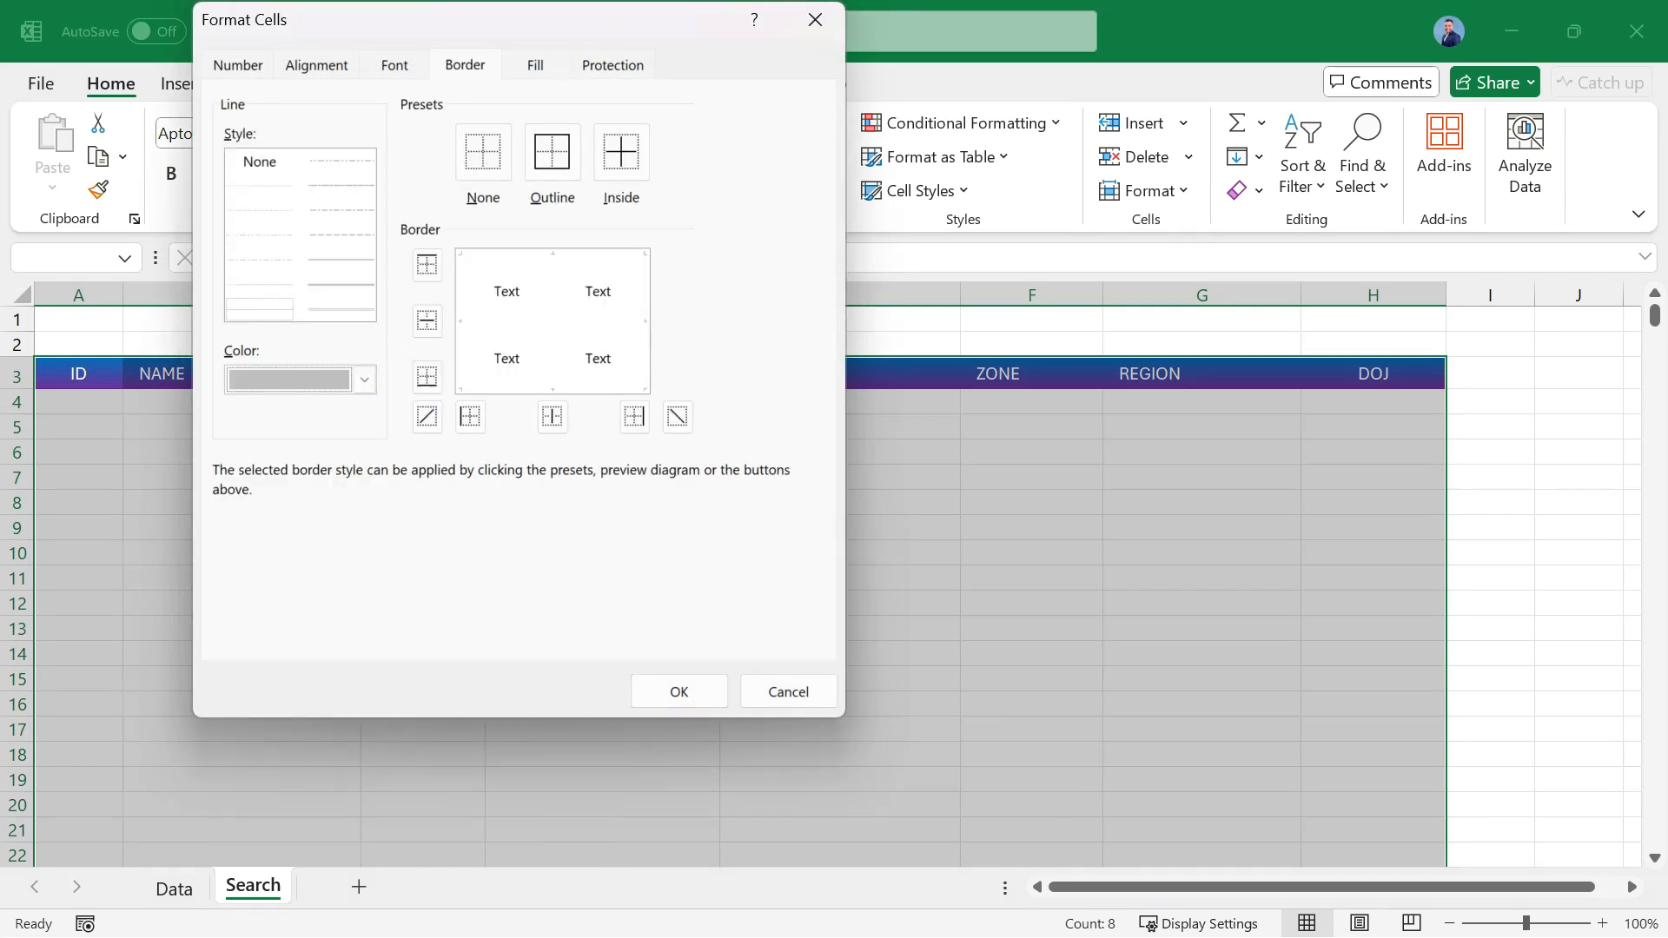
pyautogui.click(552, 153)
pyautogui.click(621, 153)
pyautogui.click(680, 692)
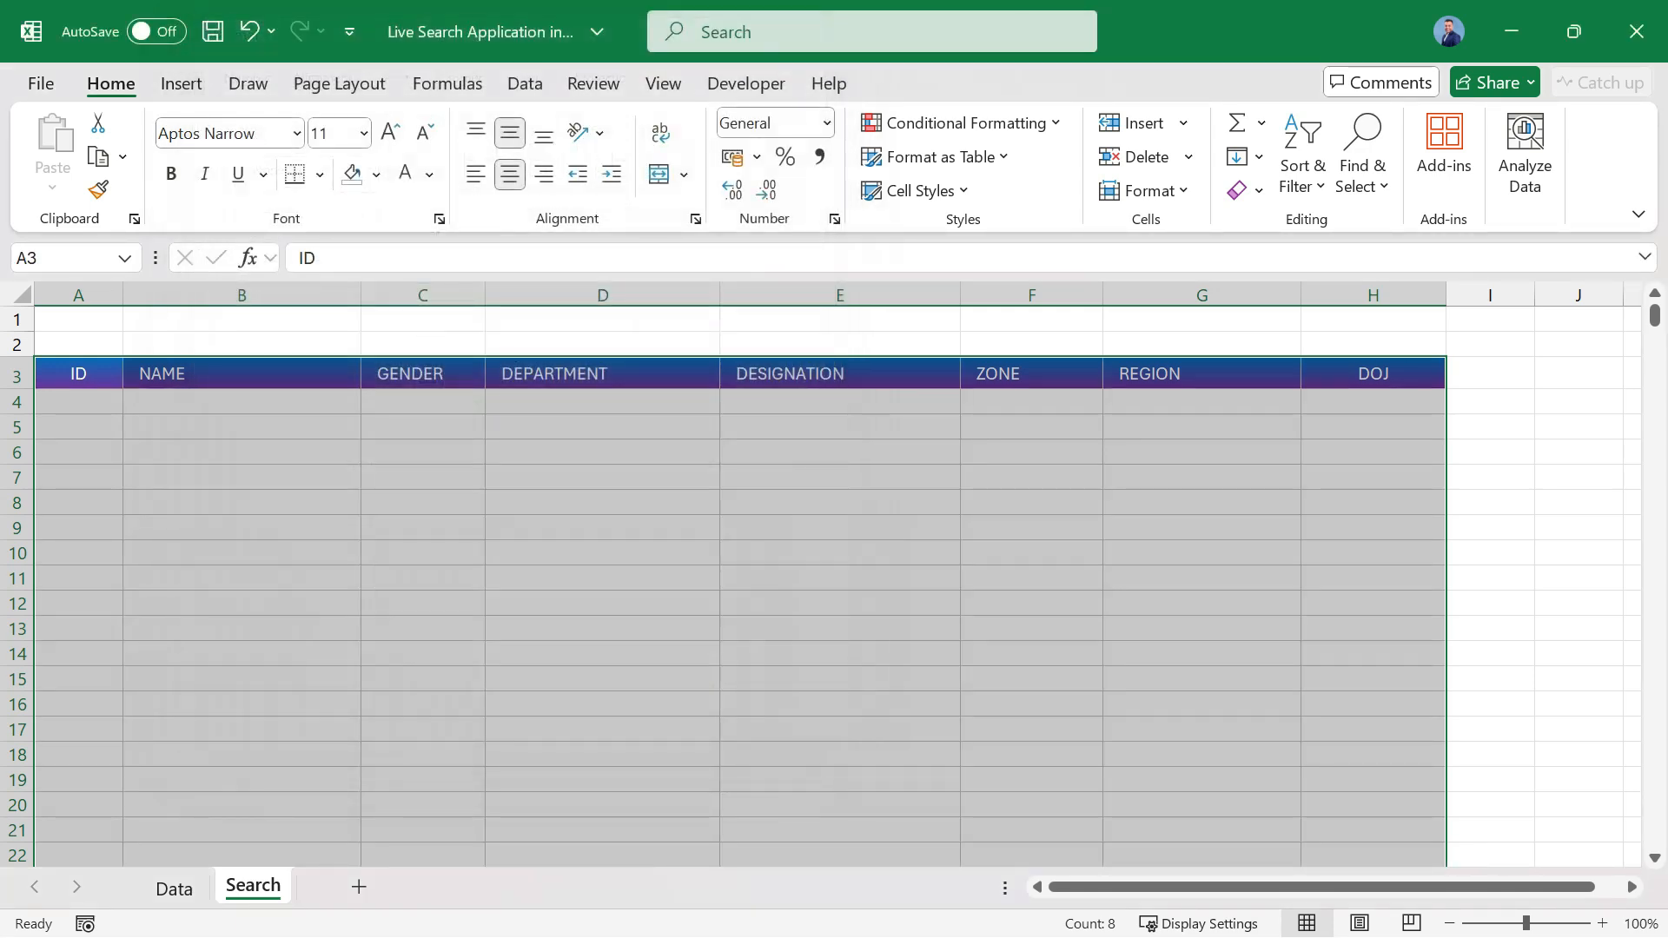
# Hide the gridlines on the Search sheet.
pyautogui.click(423, 374)
pyautogui.click(663, 82)
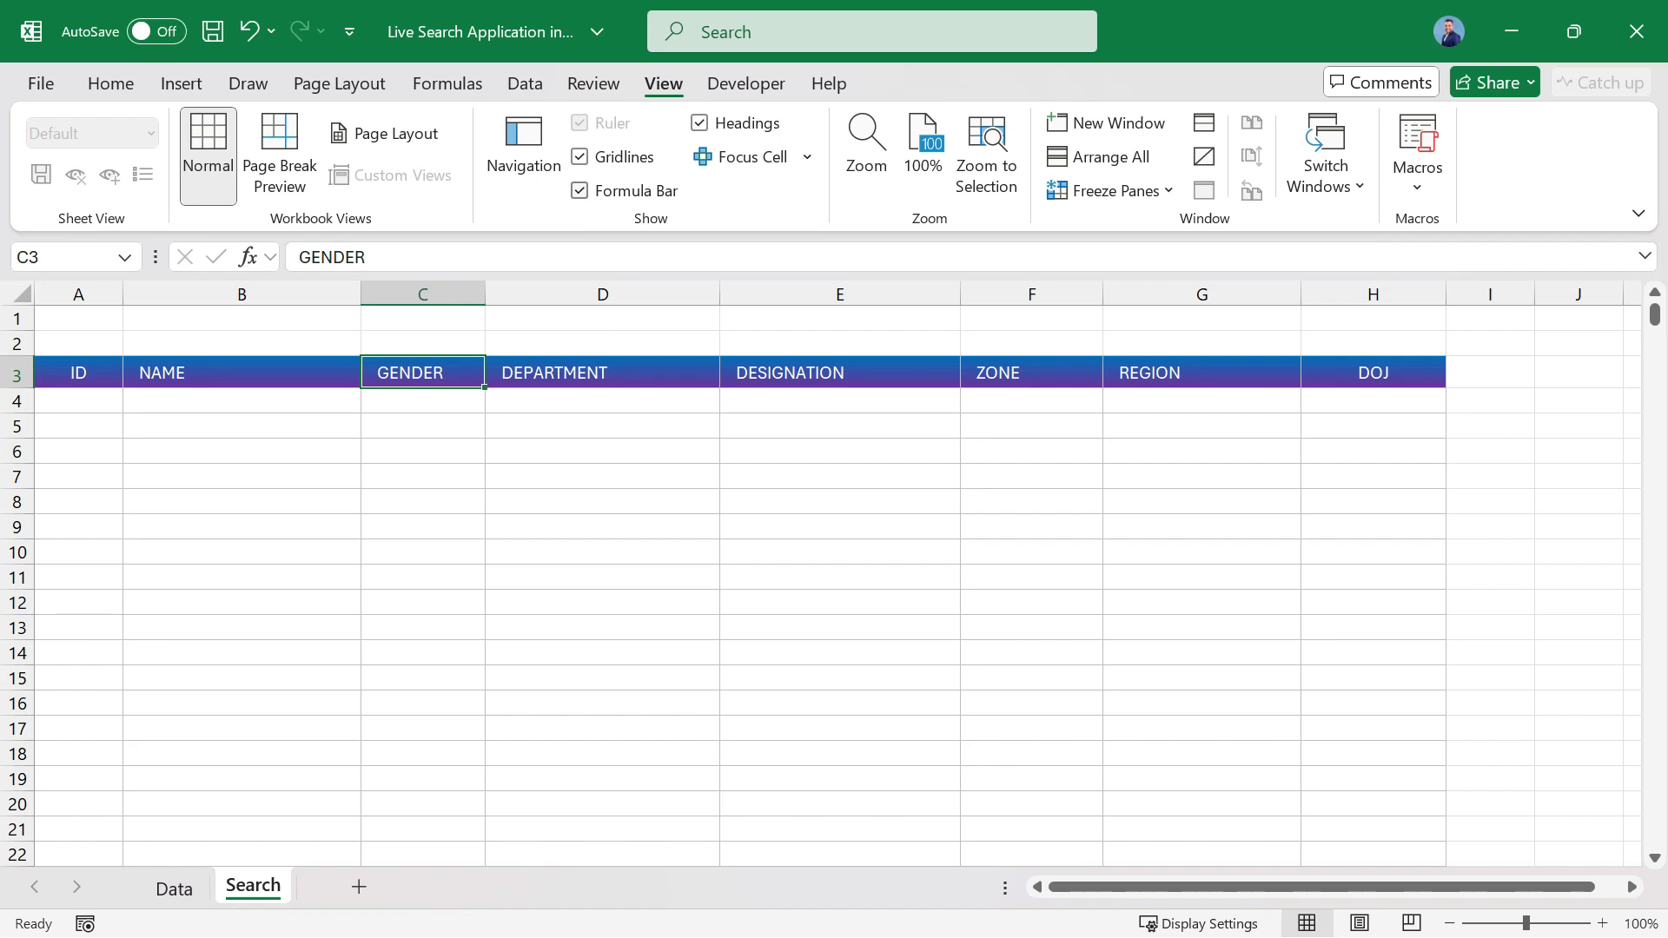
pyautogui.click(579, 157)
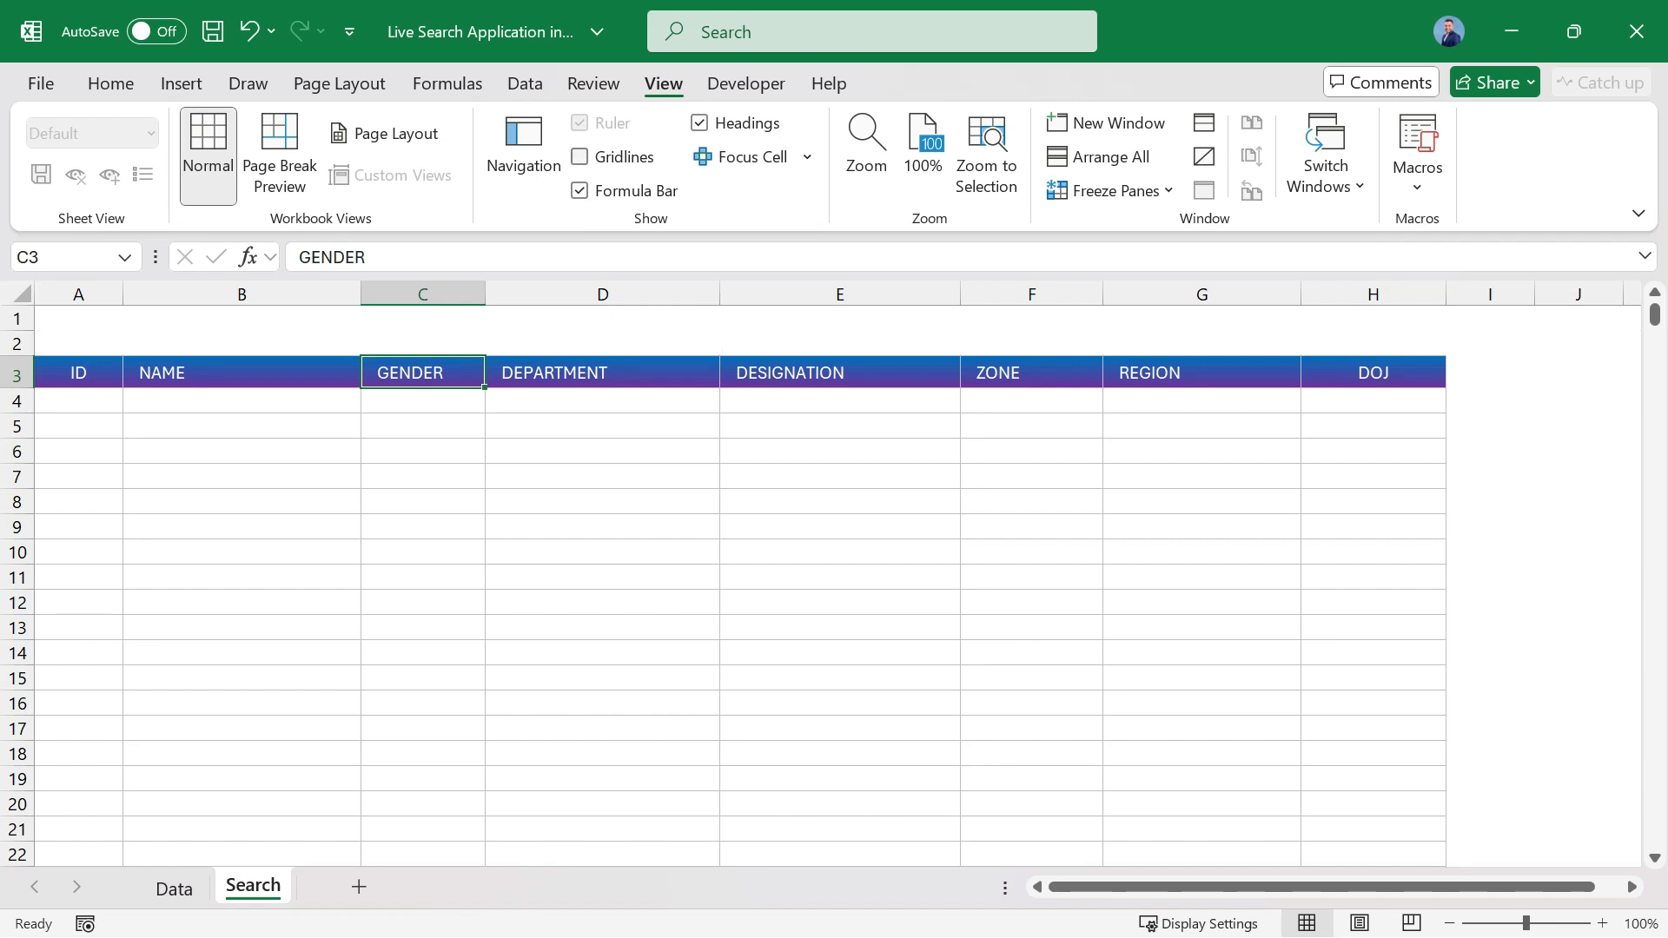
# Set the font of the whole Search sheet to Tahoma and make row 2 about three times as tall.
pyautogui.click(22, 293)
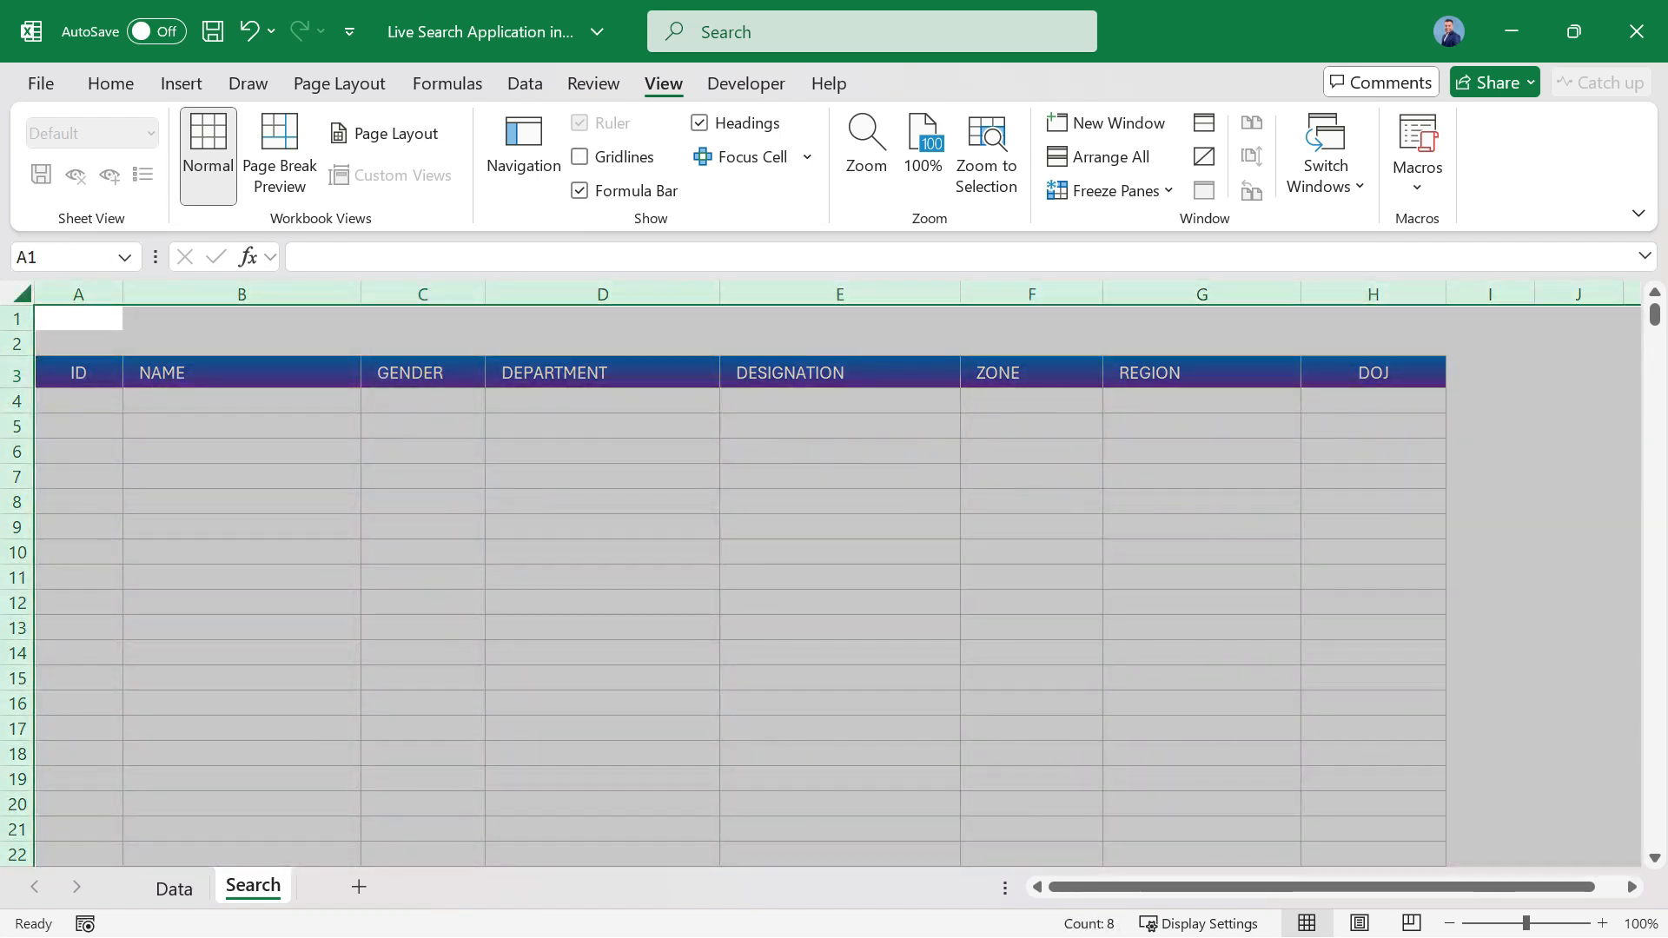
pyautogui.click(110, 83)
pyautogui.click(224, 134)
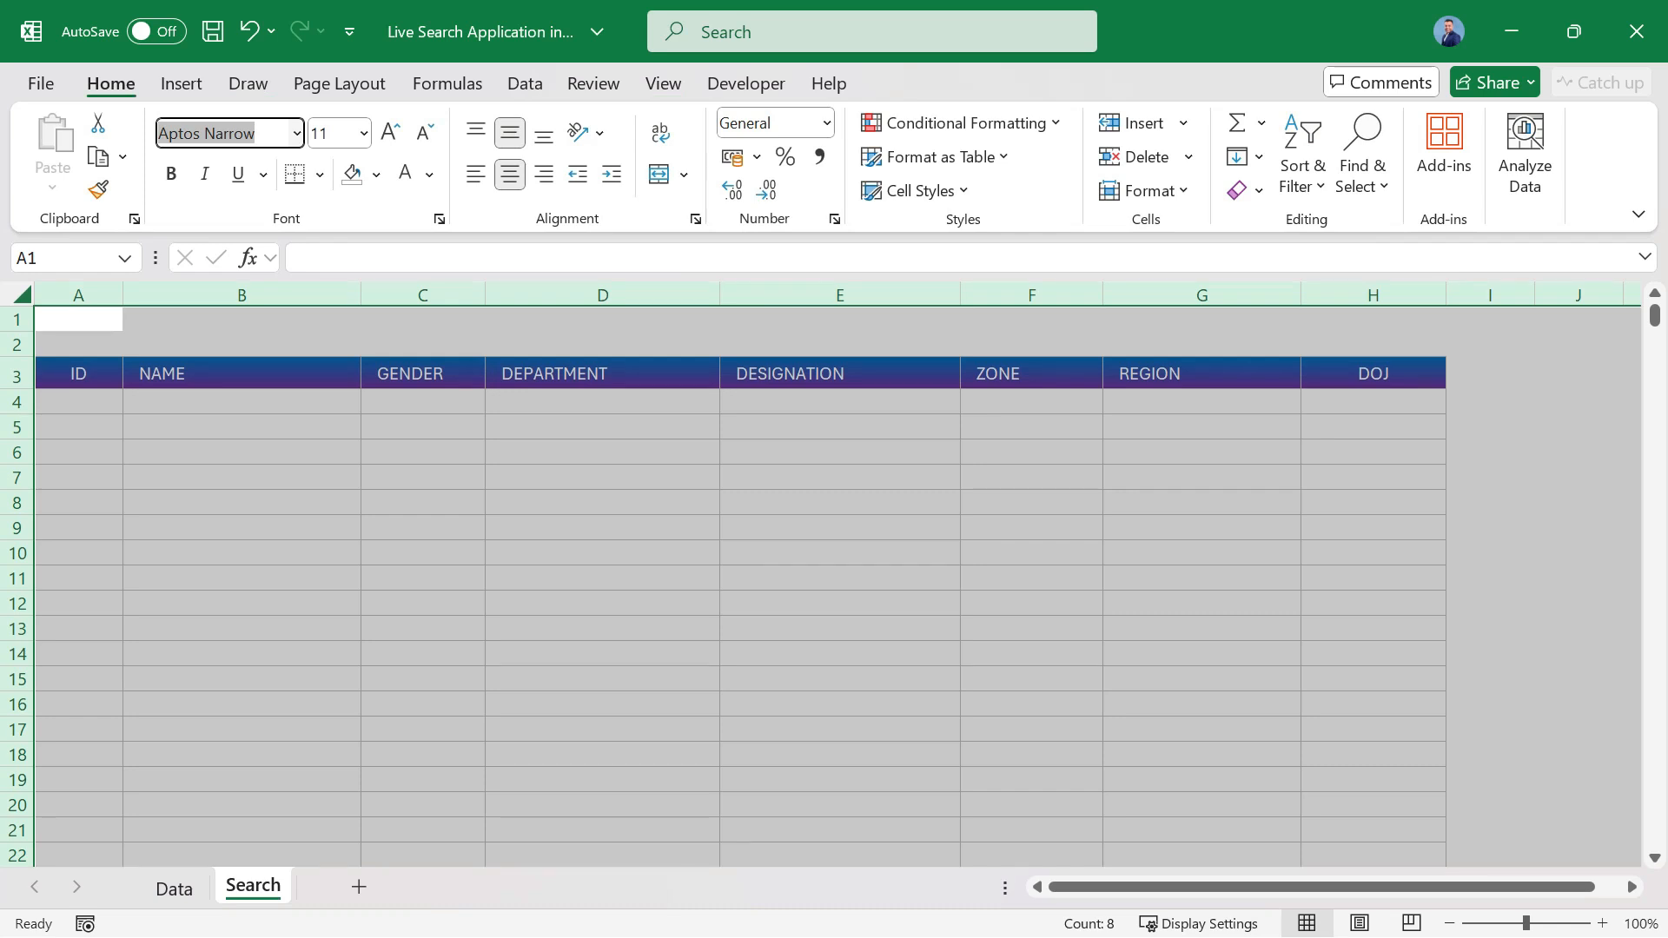
pyautogui.write('Tahoma')
pyautogui.press('Return')
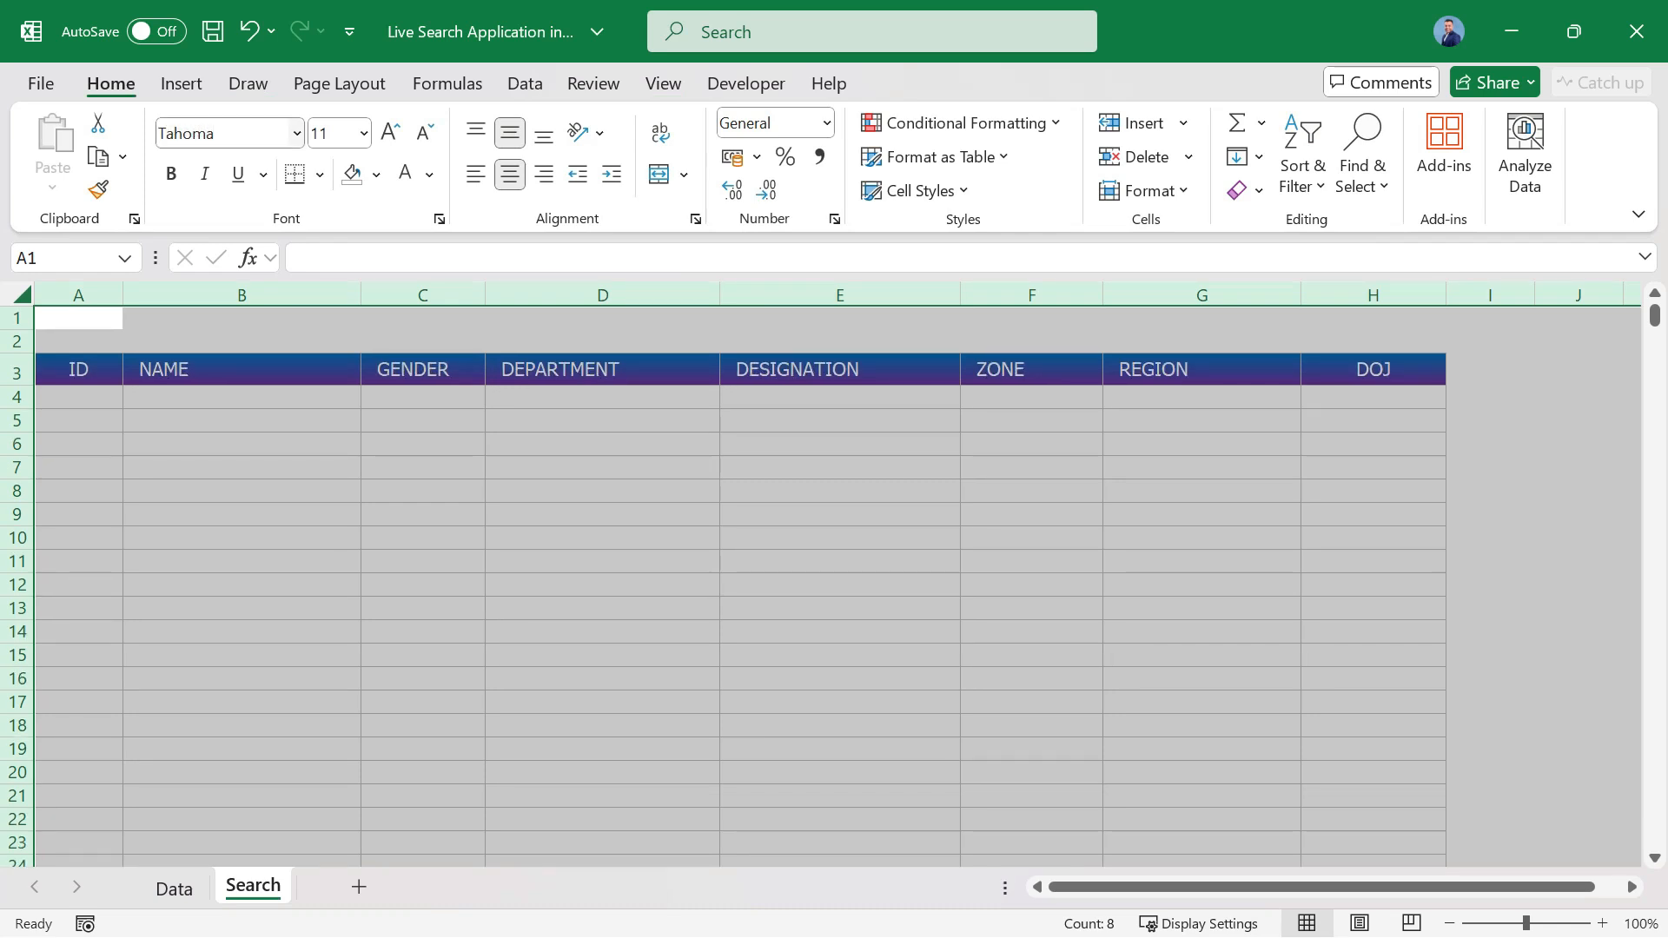
pyautogui.click(235, 369)
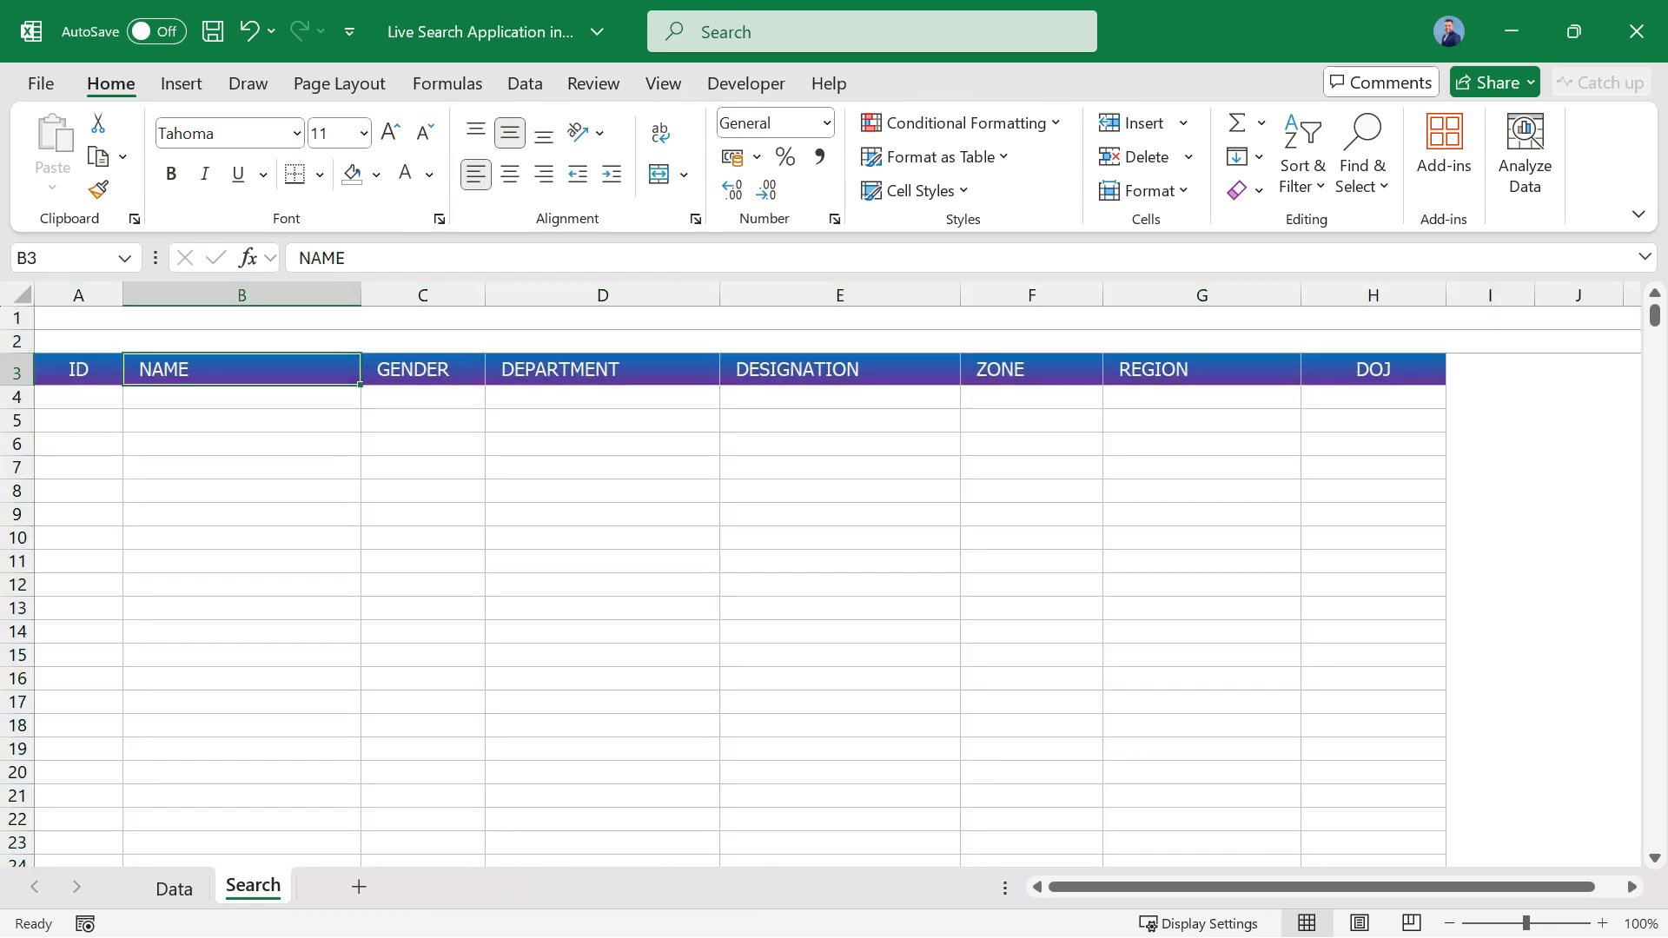
pyautogui.moveTo(18, 353); pyautogui.dragTo(17, 400)
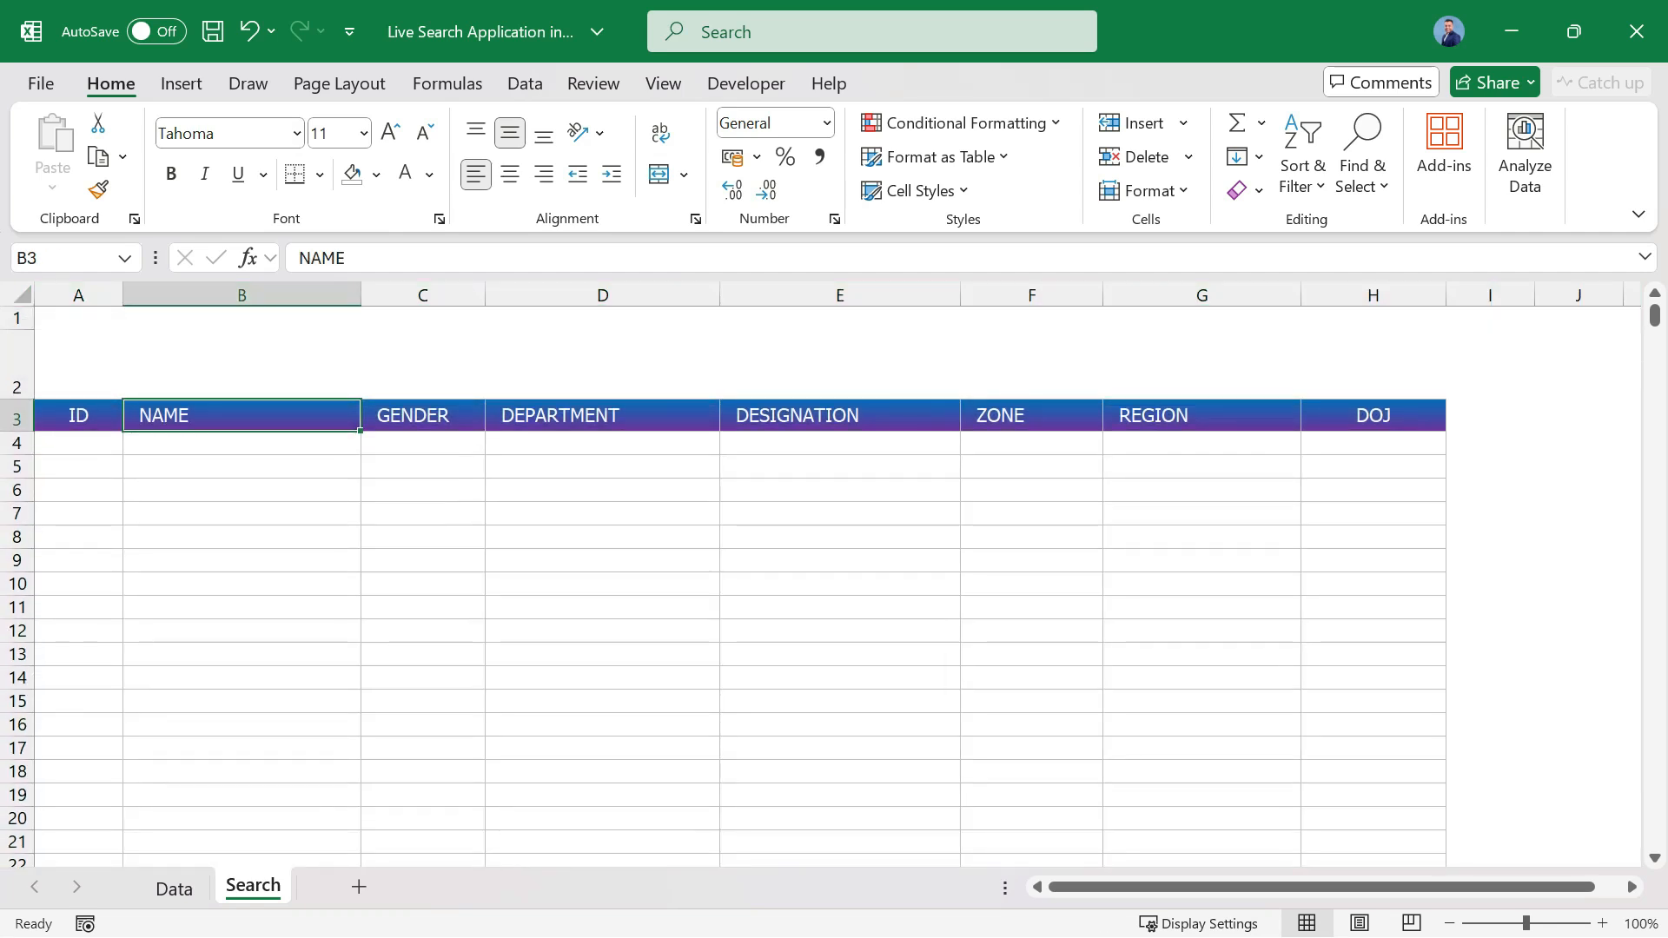
pyautogui.click(241, 364)
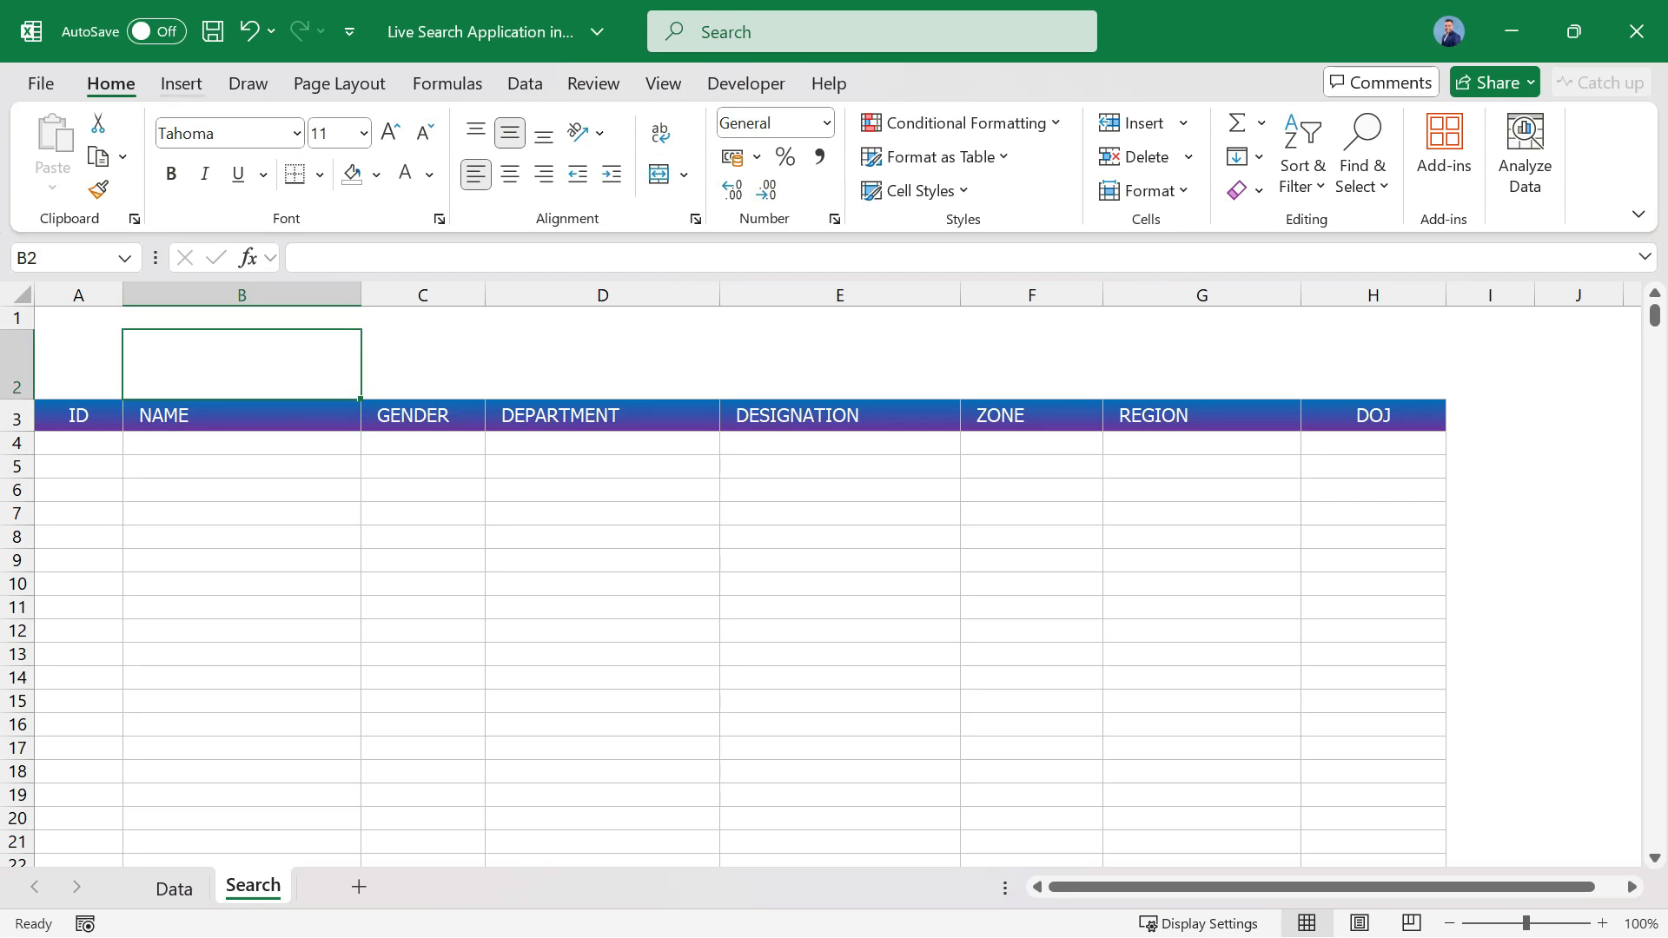
# Draw a rounded rectangle about 8.3 cm wide and 1.2 cm high with fully rounded ends above the ID to DEPARTMENT headers.
pyautogui.click(182, 84)
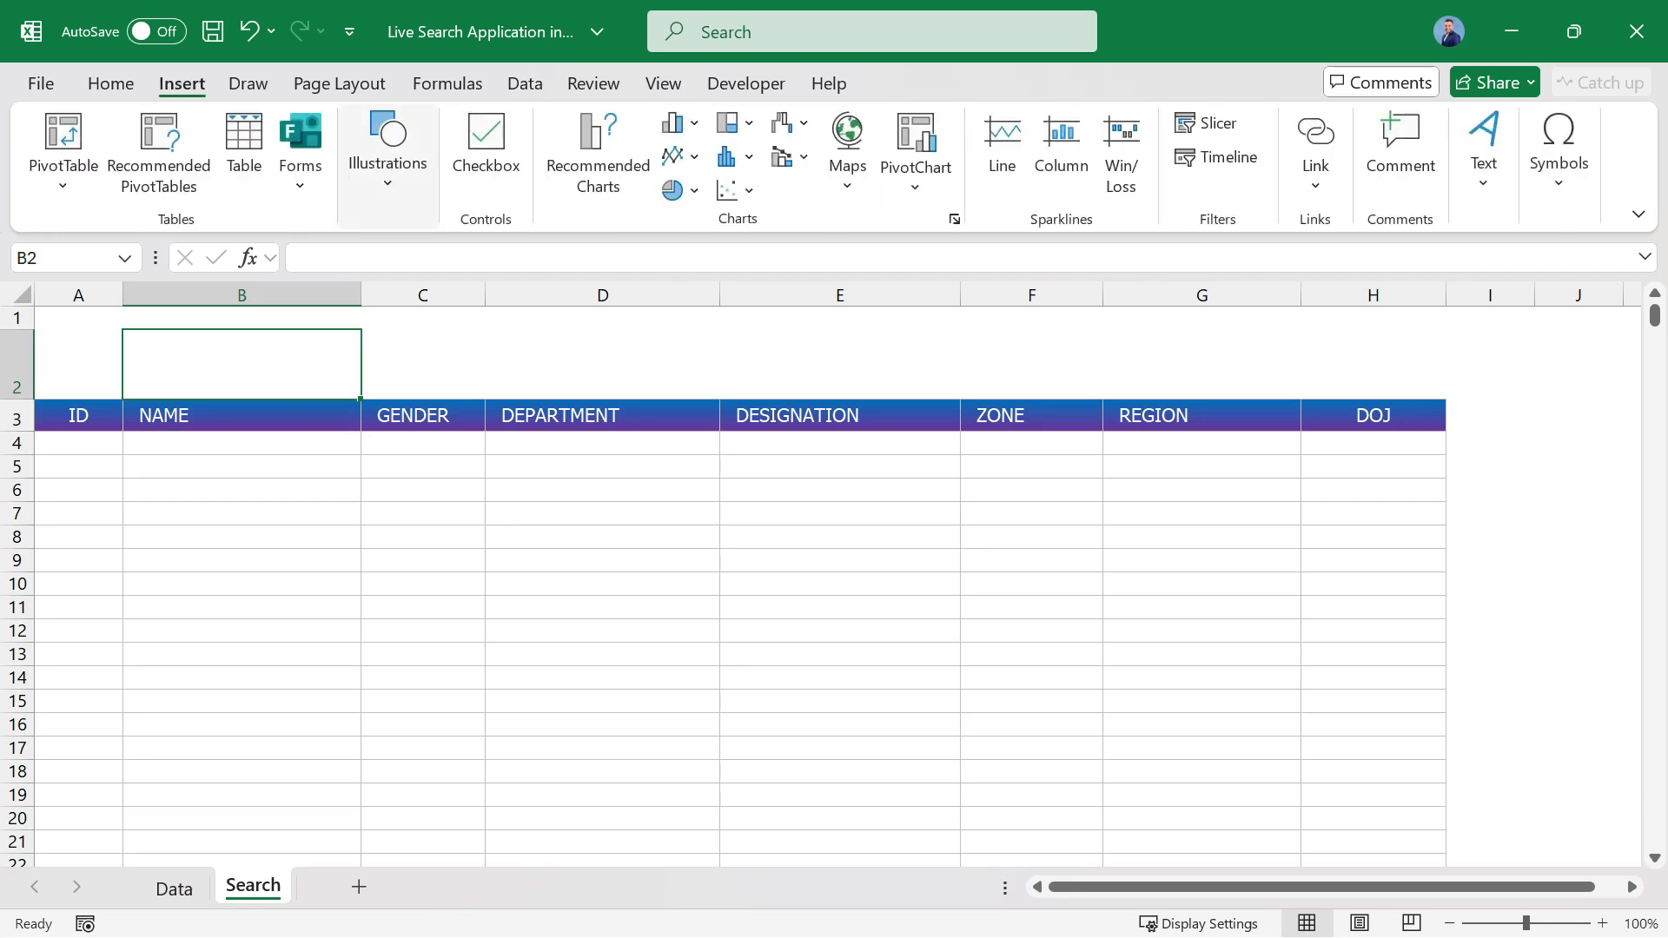
pyautogui.click(388, 148)
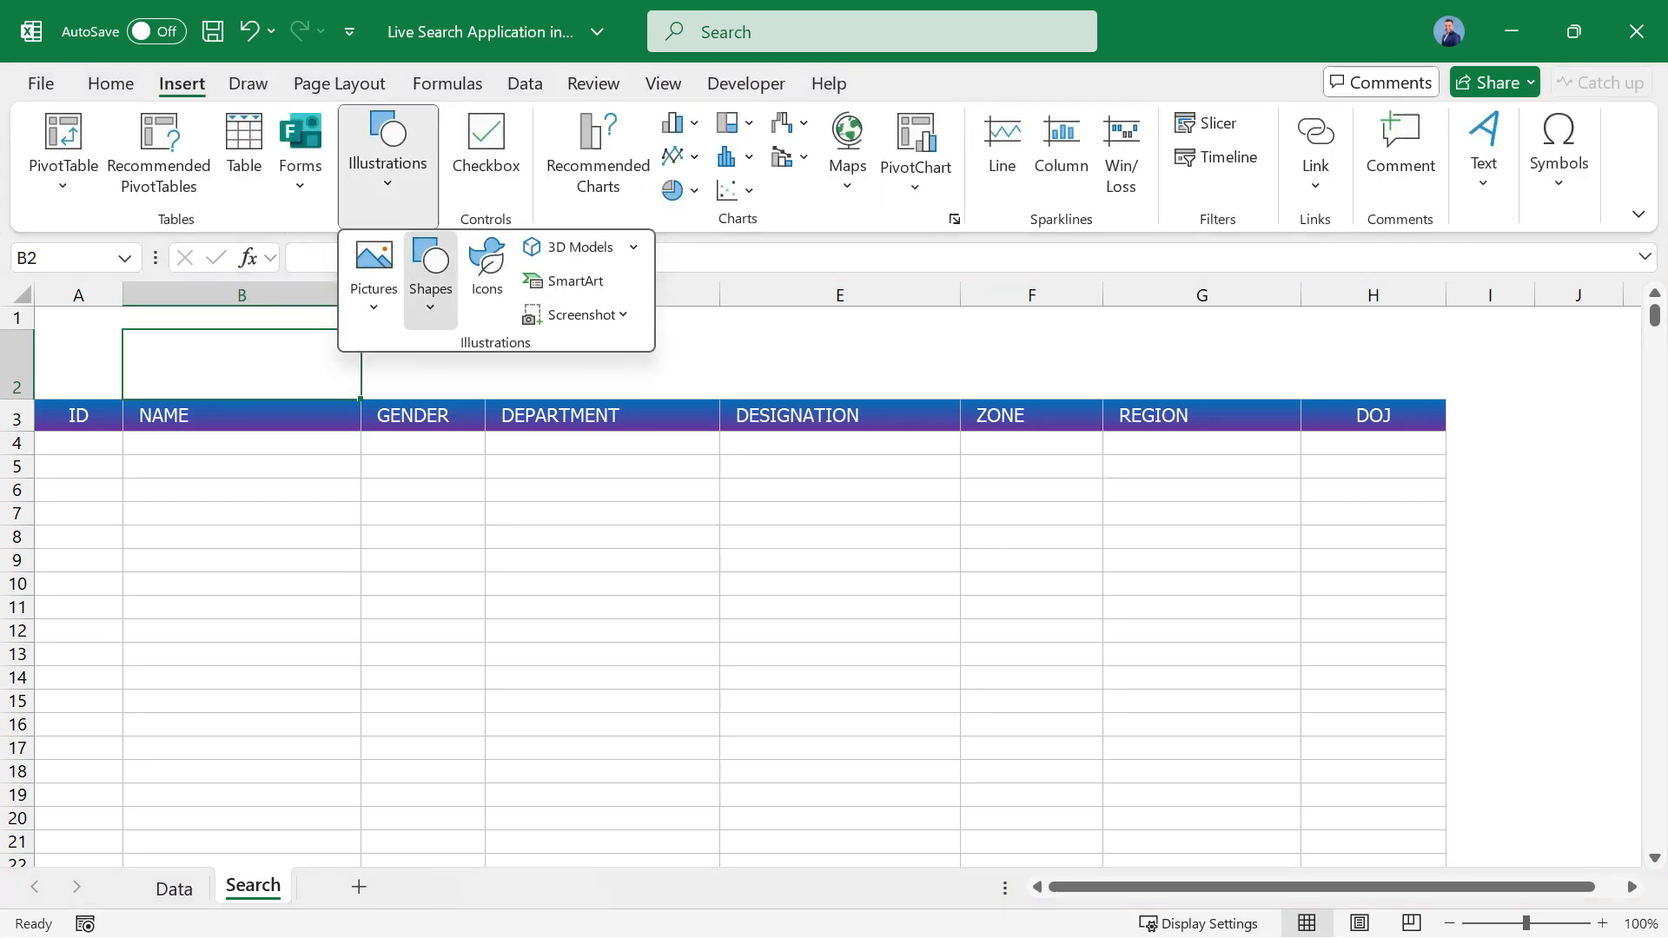
pyautogui.click(430, 278)
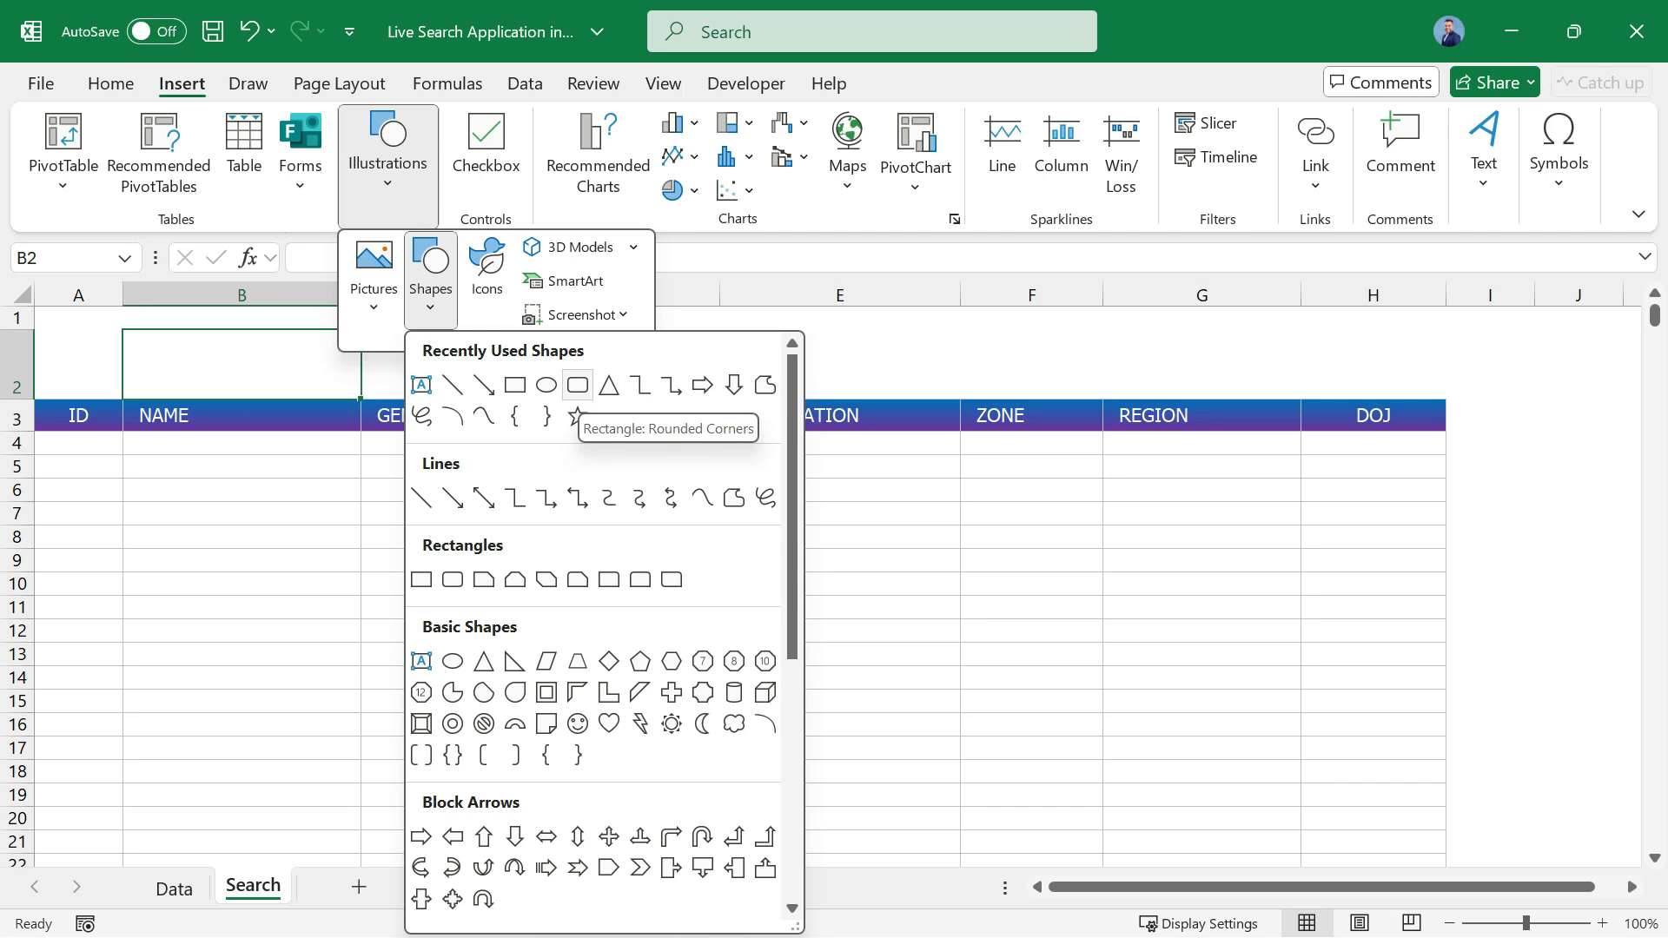
pyautogui.click(578, 385)
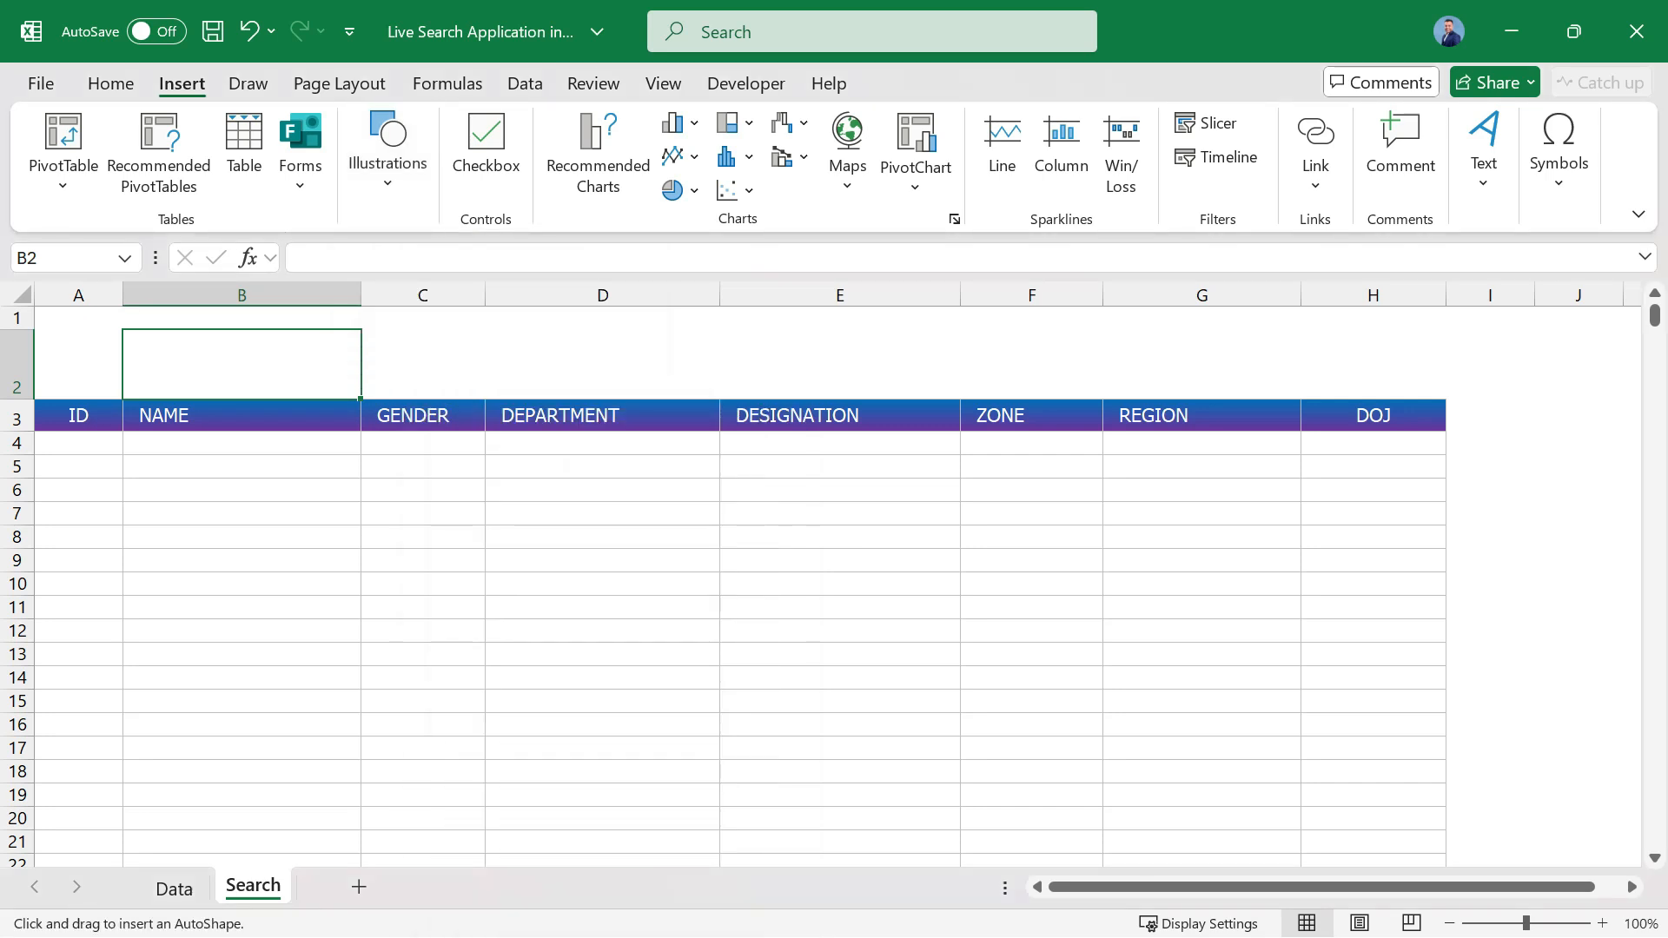
pyautogui.moveTo(213, 340); pyautogui.dragTo(623, 390)
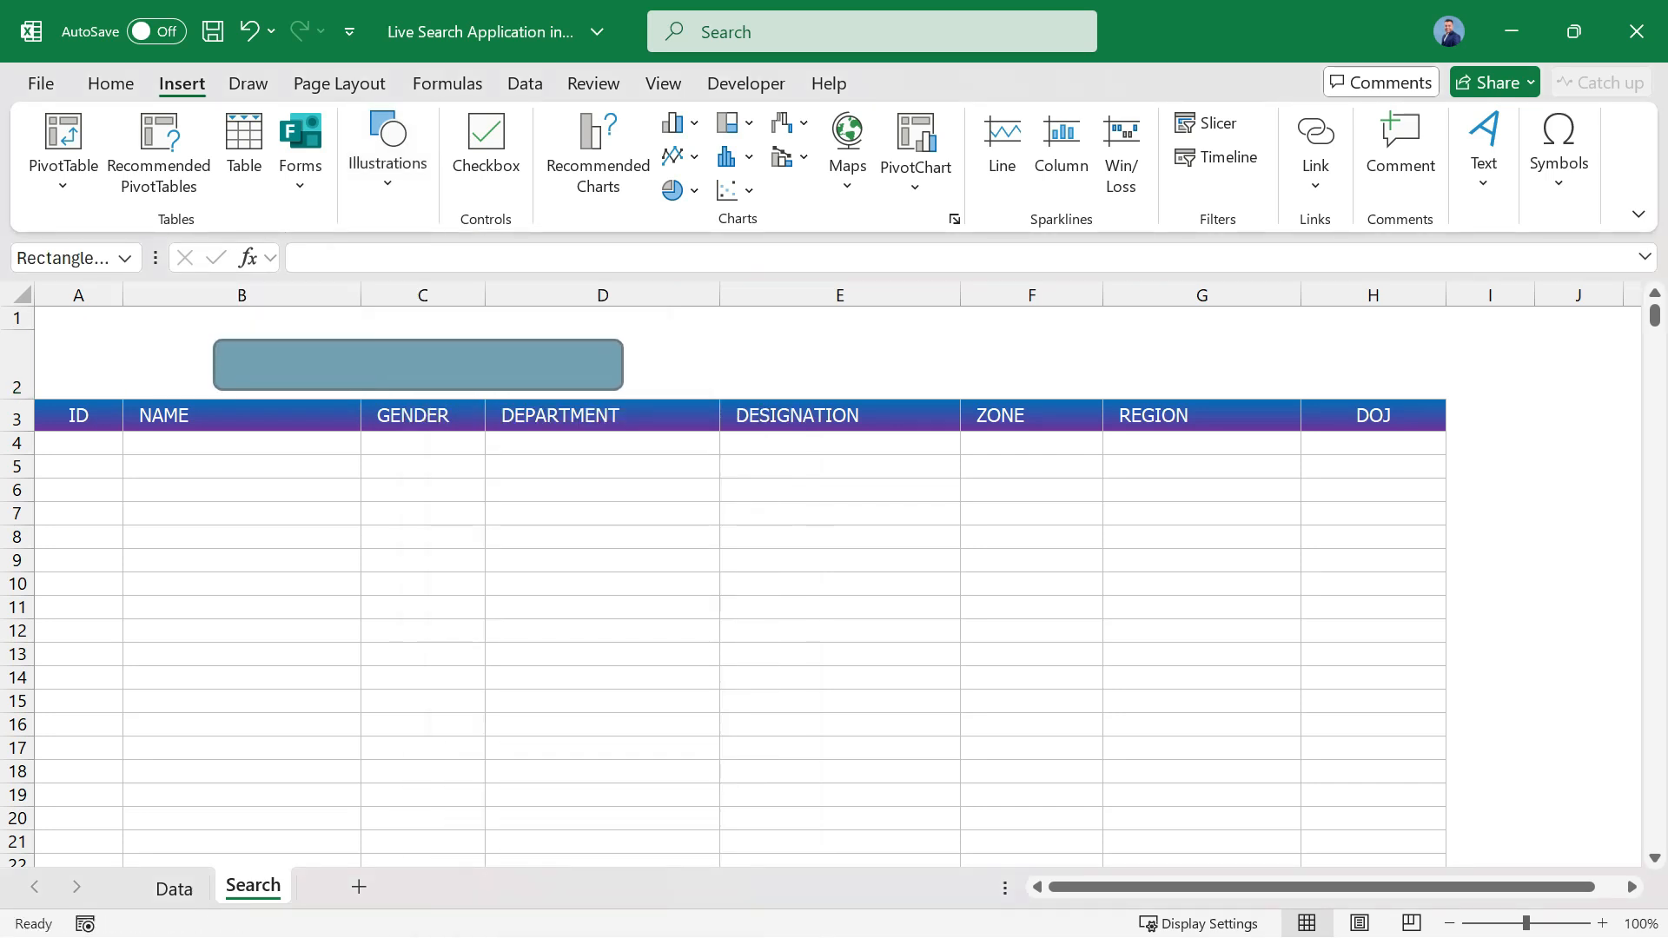
pyautogui.moveTo(221, 340); pyautogui.dragTo(250, 342)
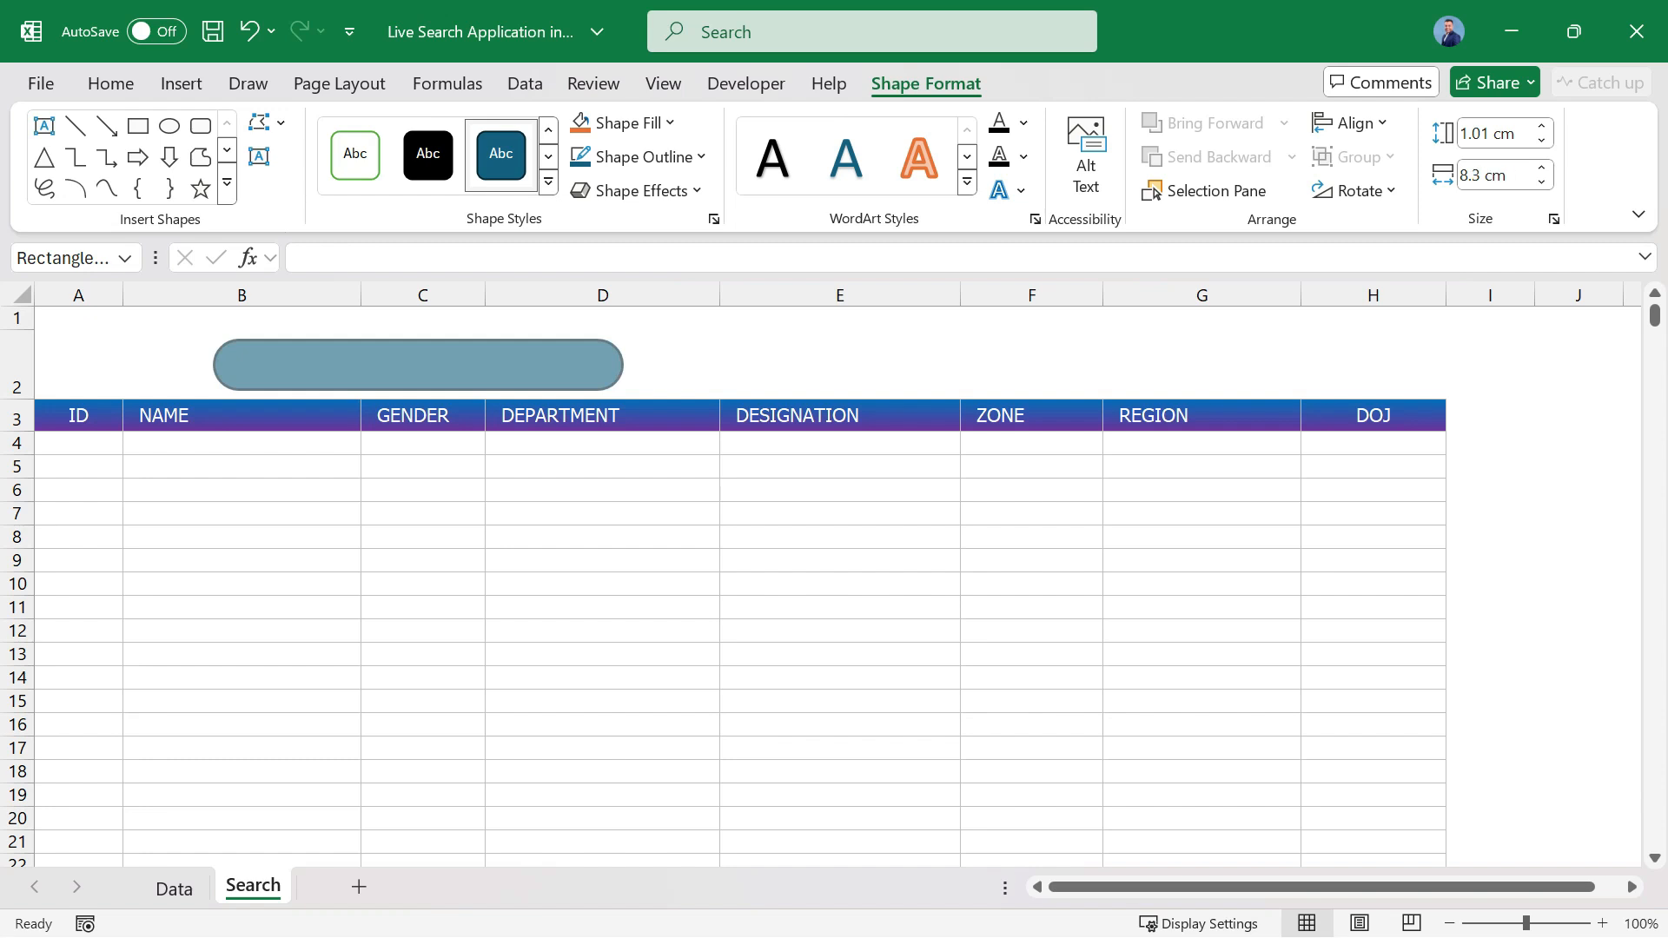
pyautogui.moveTo(348, 365); pyautogui.dragTo(302, 360)
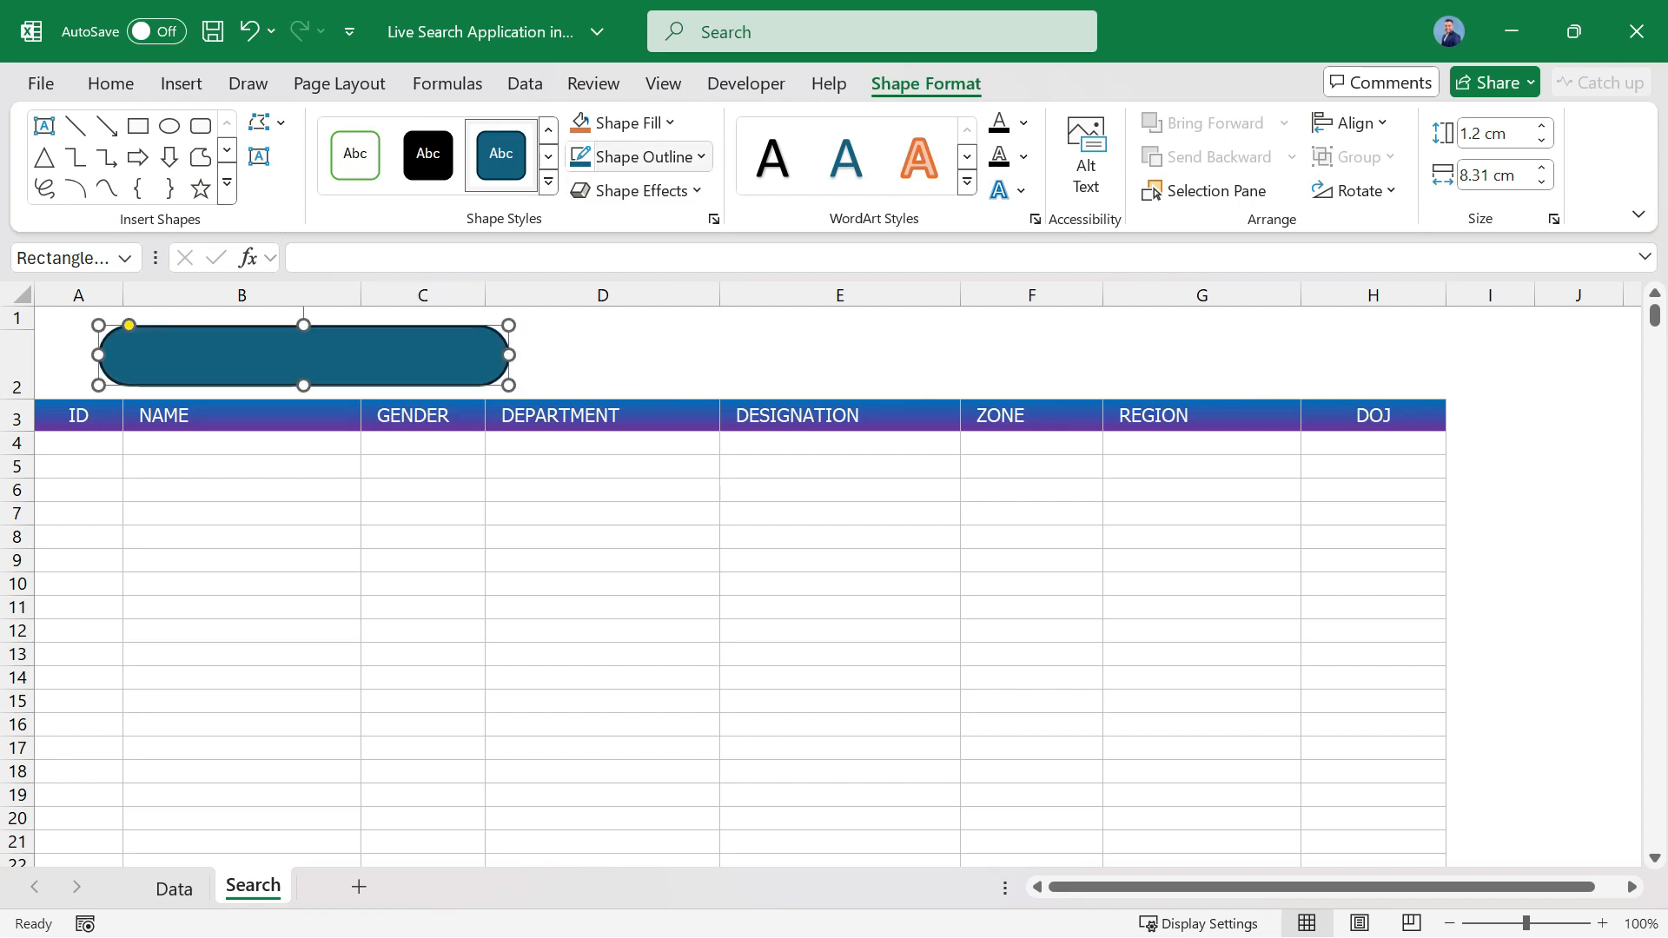
# Remove the rounded rectangle's fill and give it a dark turquoise outline.
pyautogui.click(624, 122)
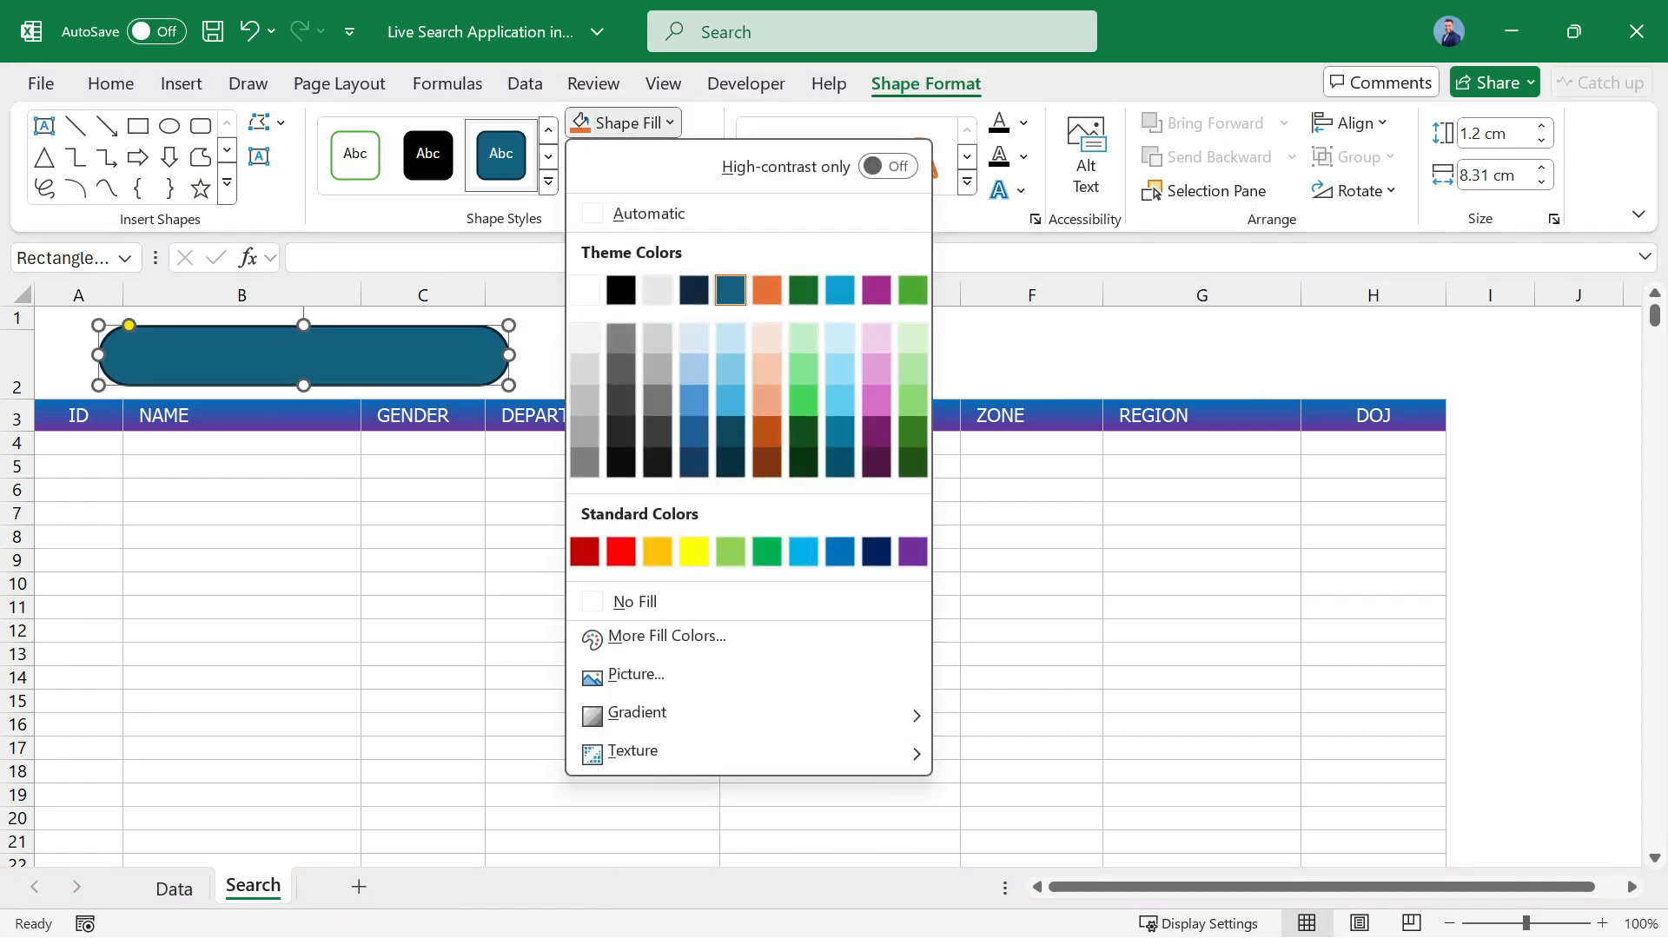
pyautogui.click(635, 602)
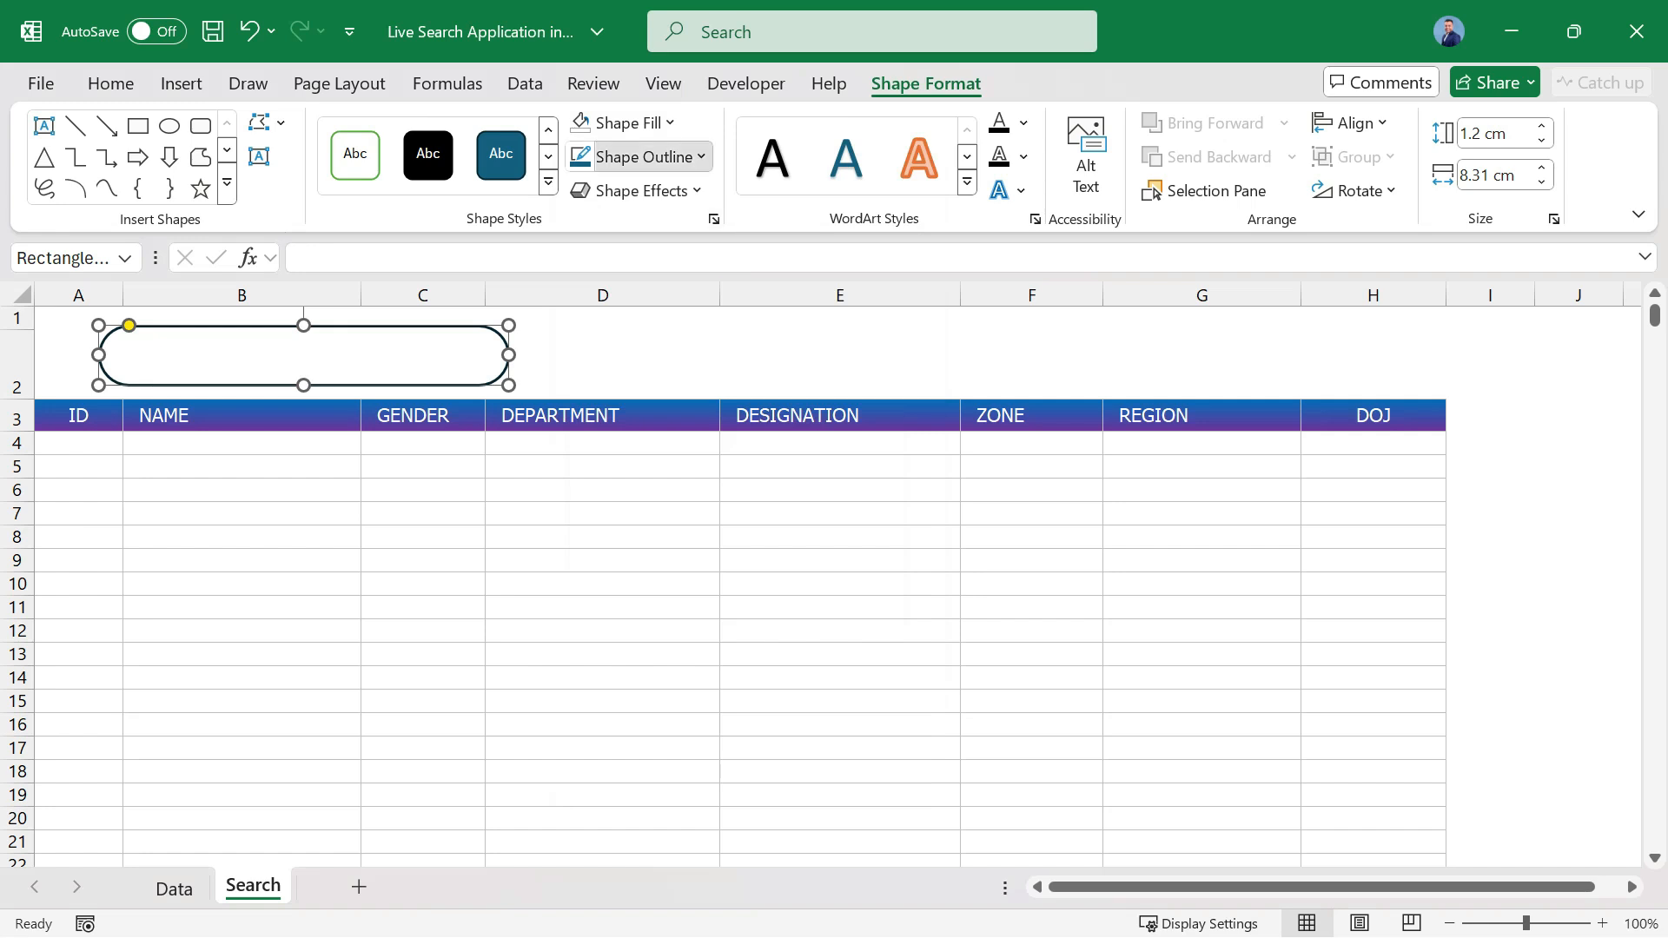
pyautogui.click(643, 156)
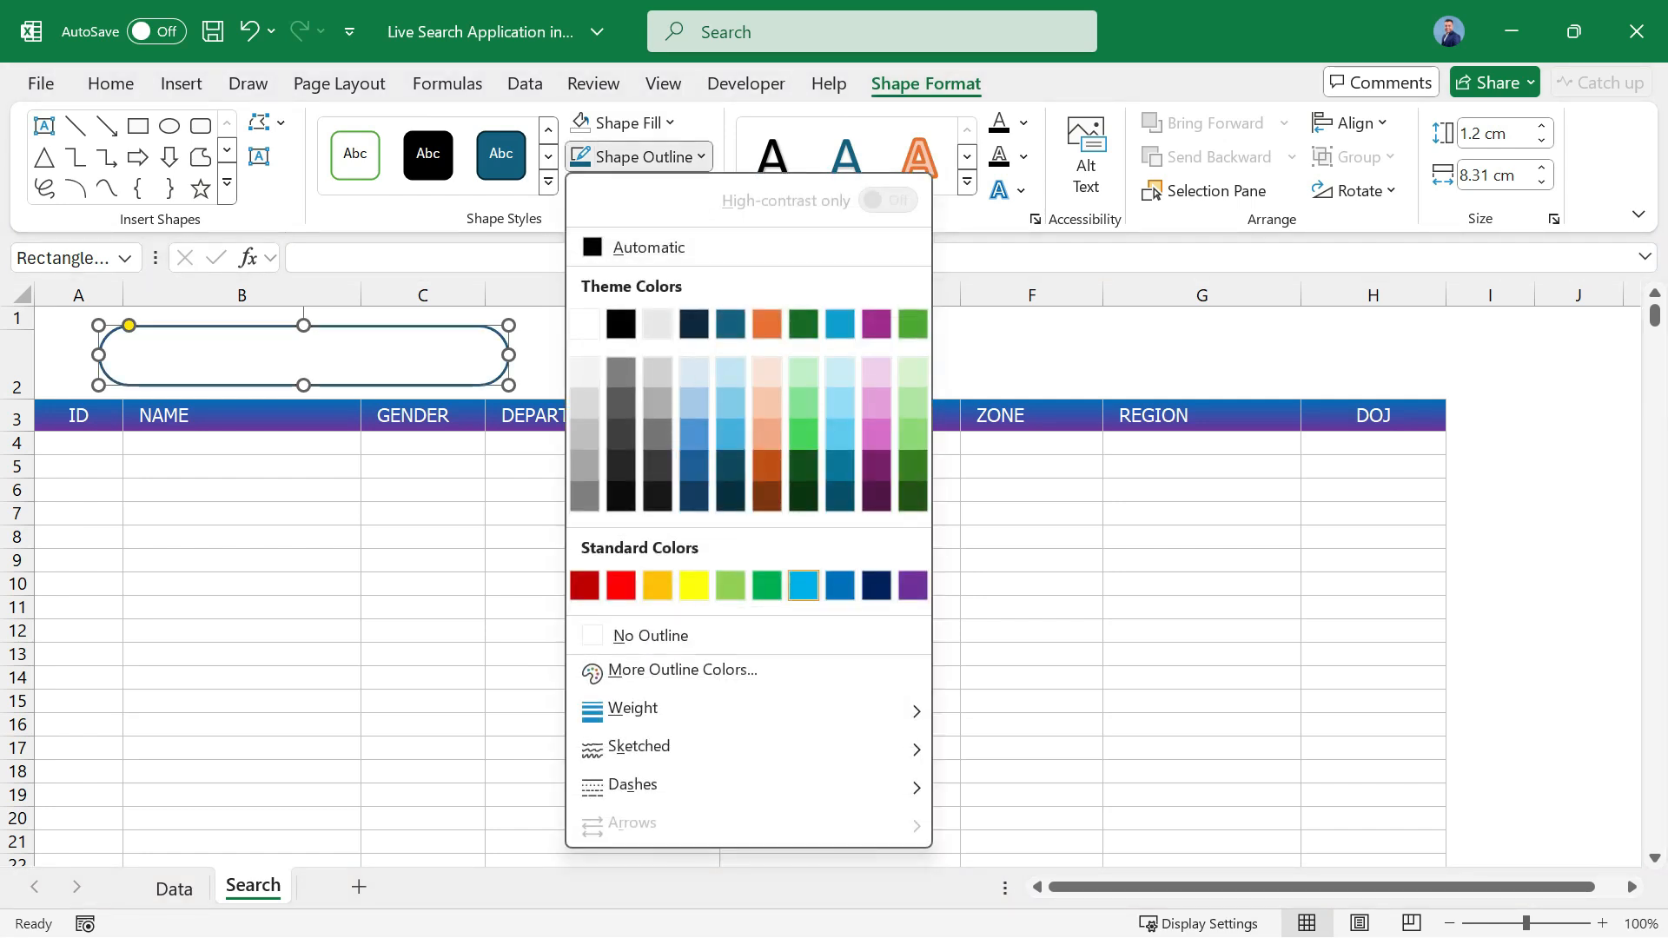
pyautogui.click(840, 465)
pyautogui.click(840, 560)
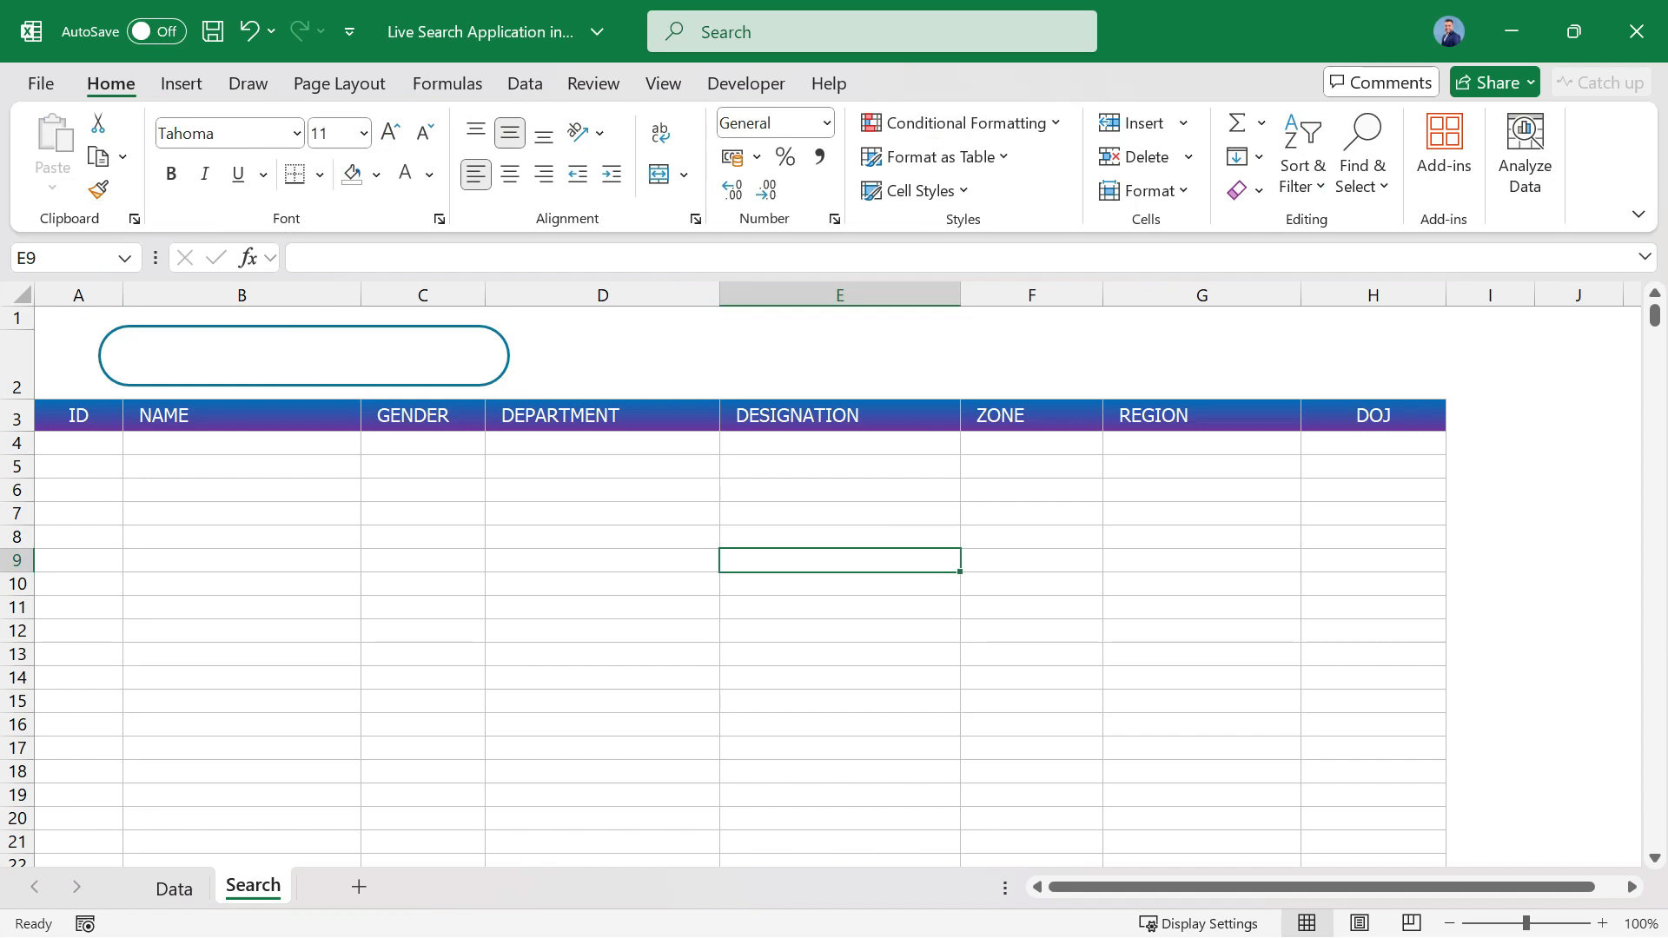
# Insert a Flowchart: Delay shape of about 1.7 by 1.7 cm and place it over the left part of the rounded rectangle.
pyautogui.click(182, 83)
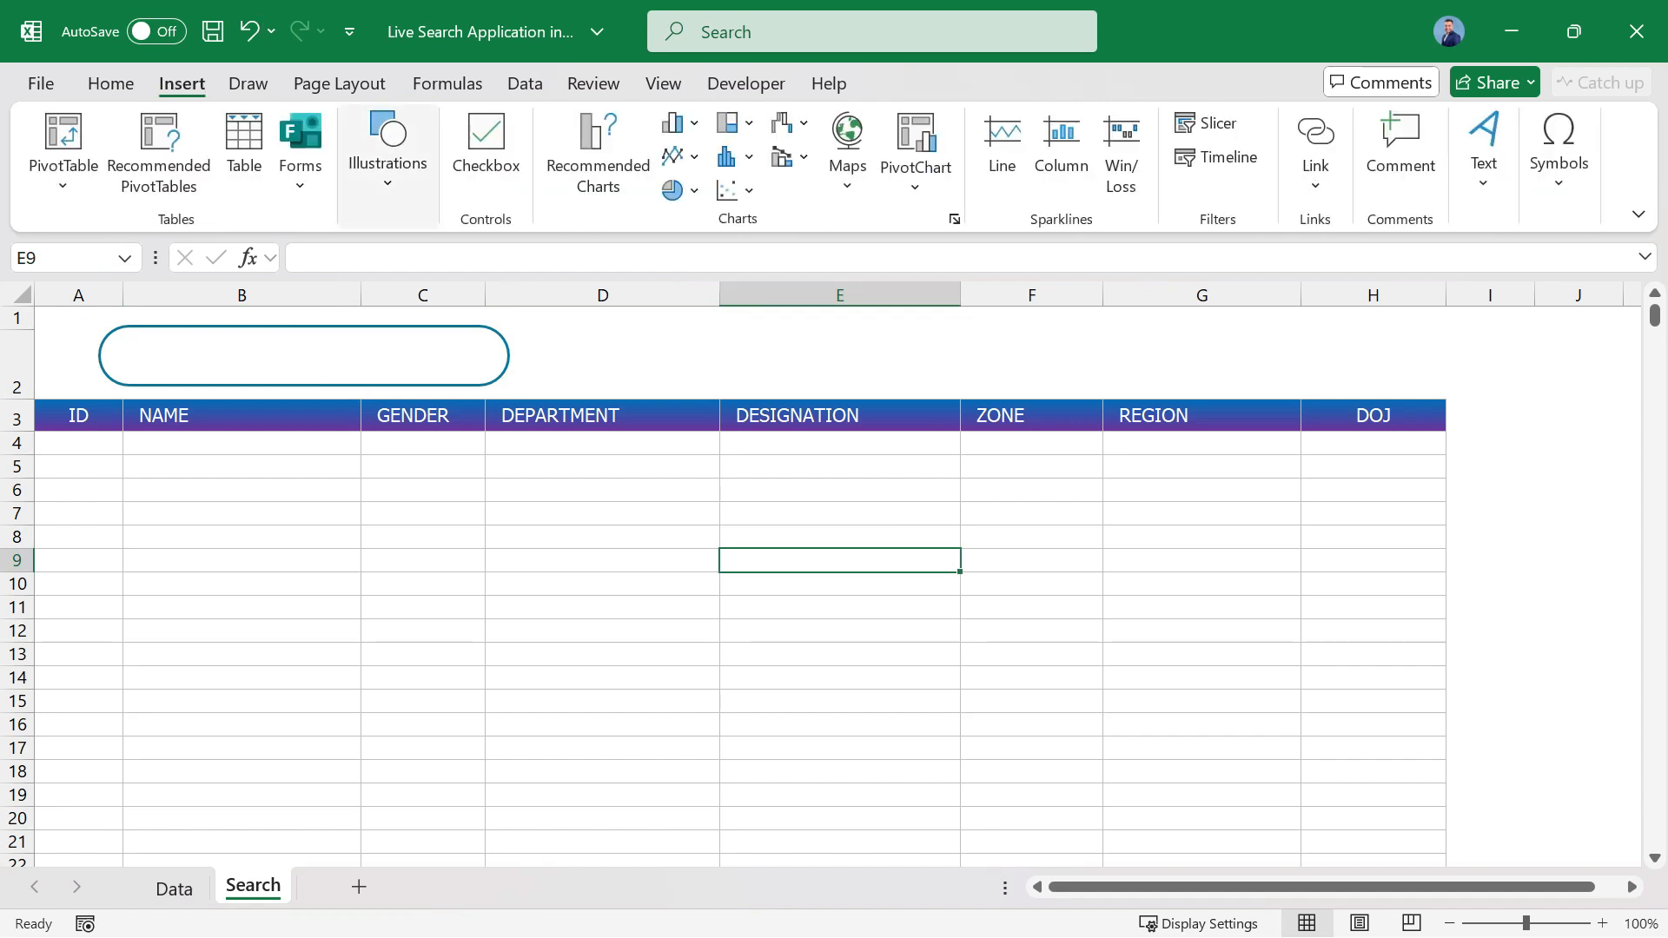
pyautogui.click(388, 165)
pyautogui.click(430, 278)
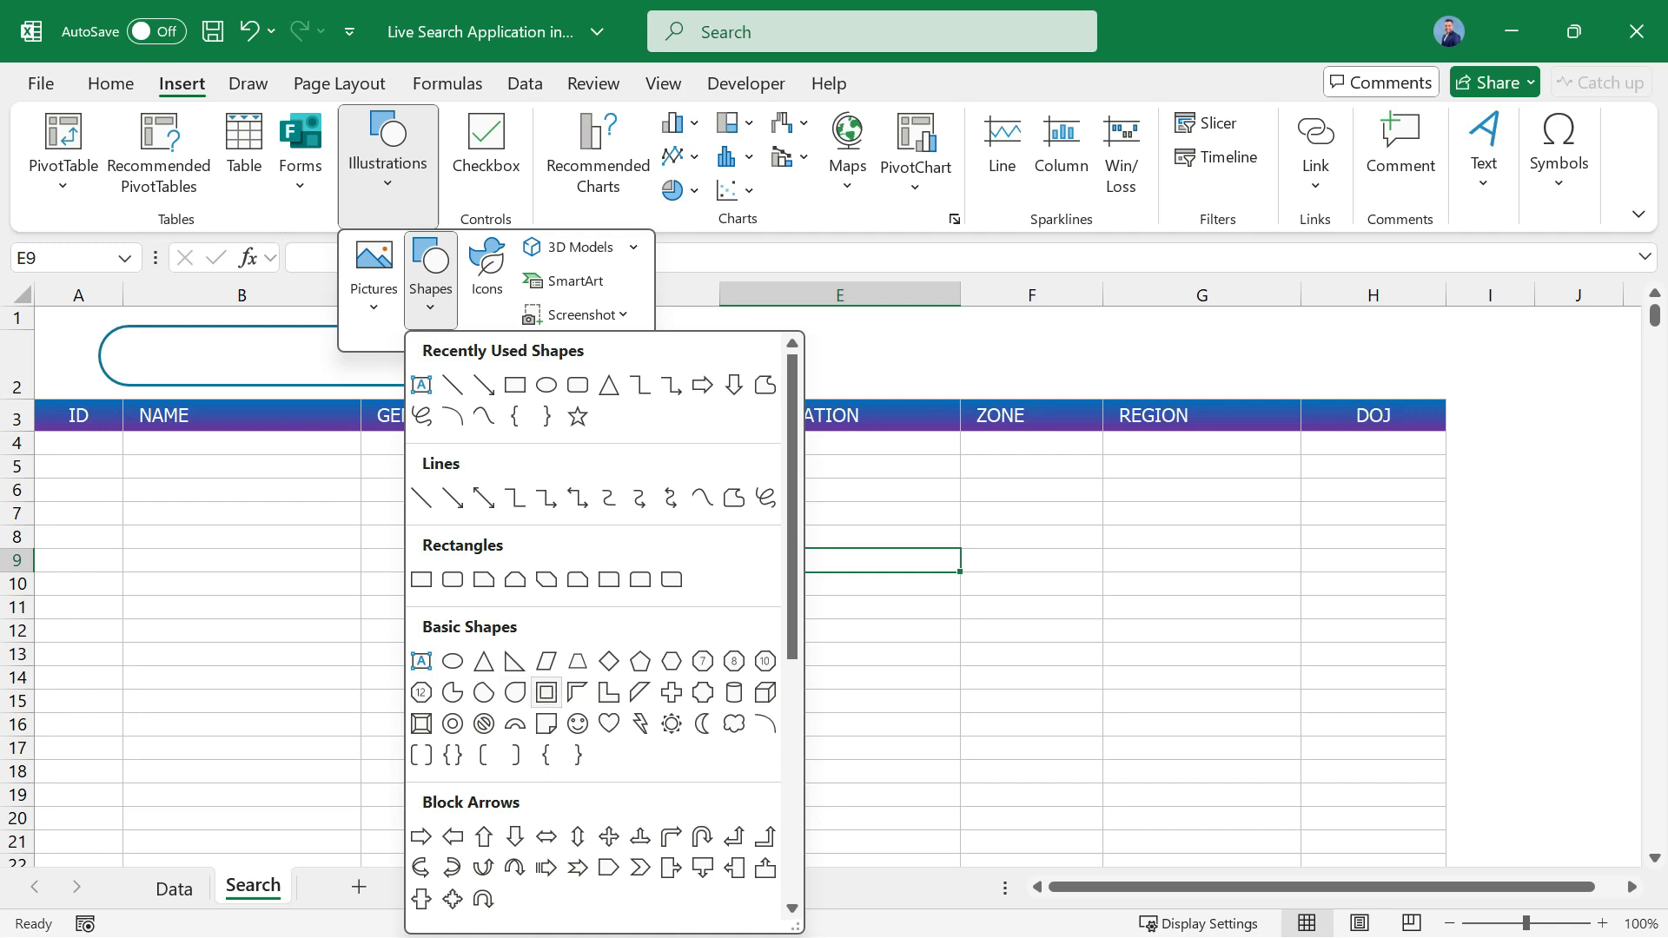
pyautogui.scroll(-3, 546, 773)
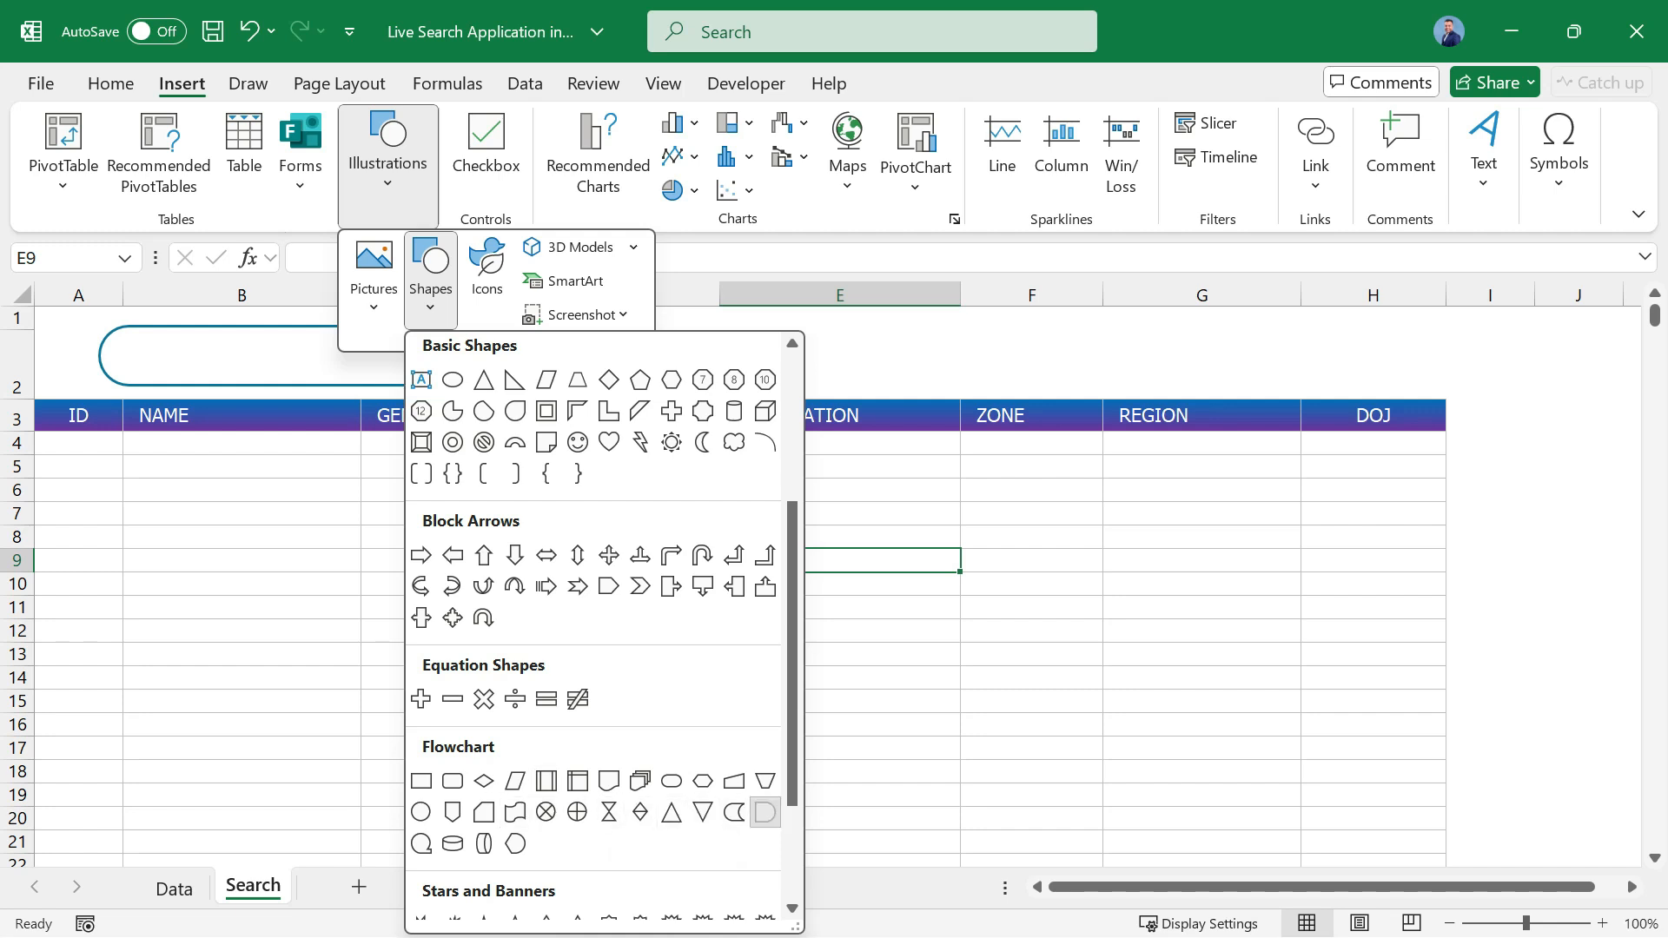
pyautogui.click(765, 812)
pyautogui.click(476, 505)
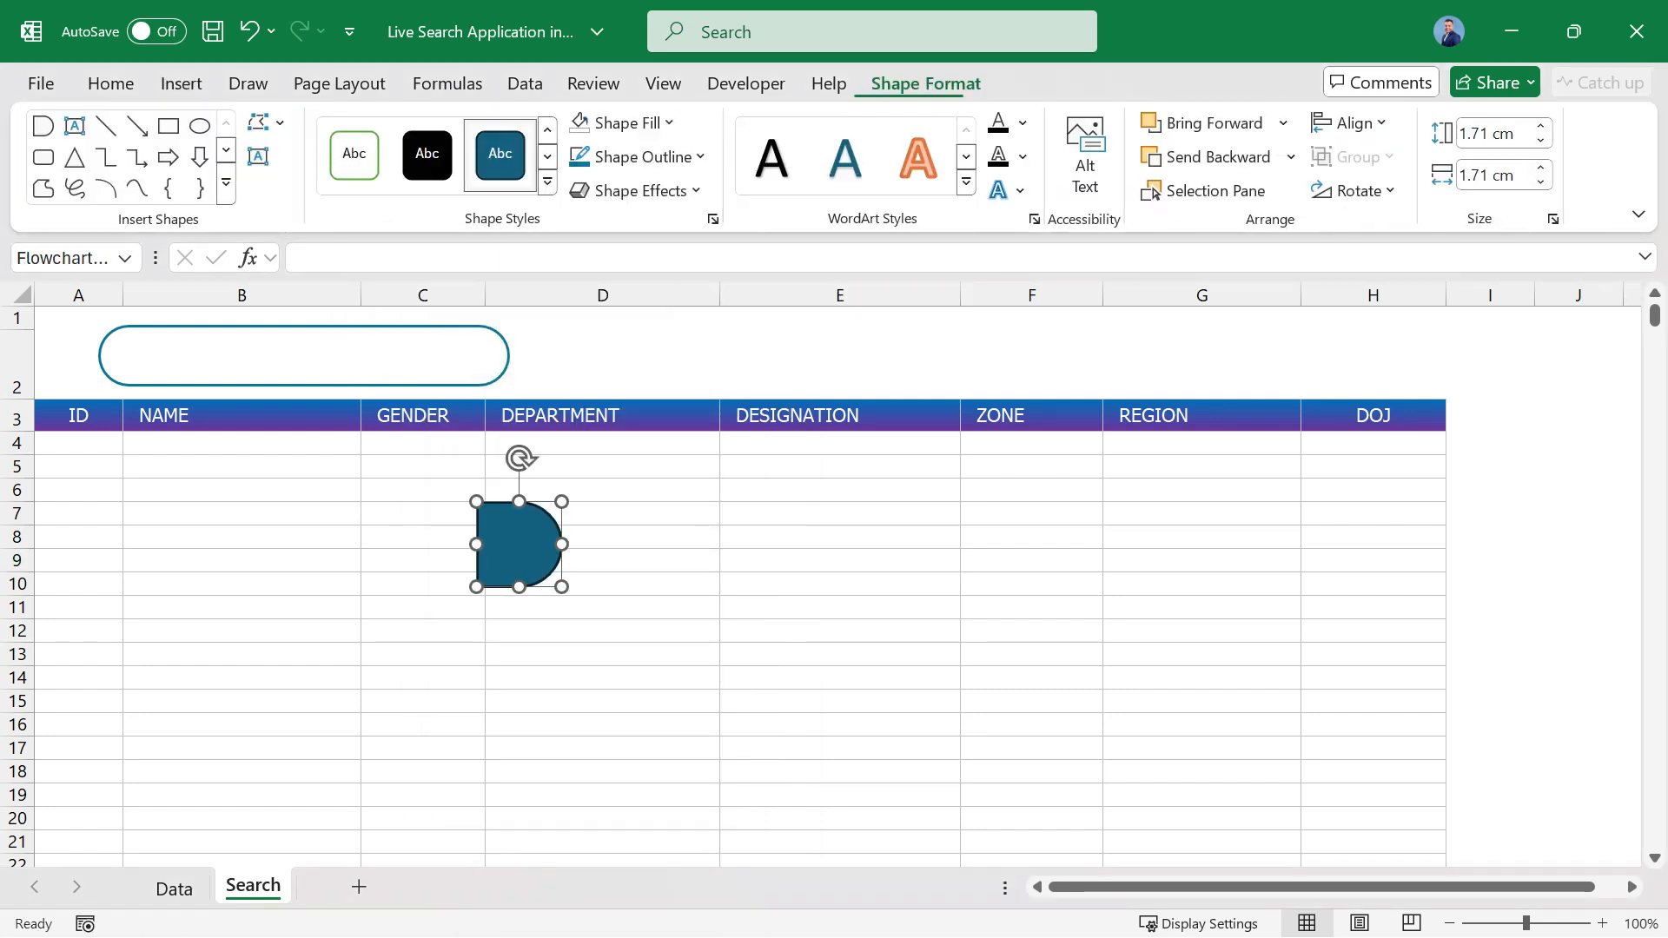
pyautogui.moveTo(520, 548); pyautogui.dragTo(214, 380)
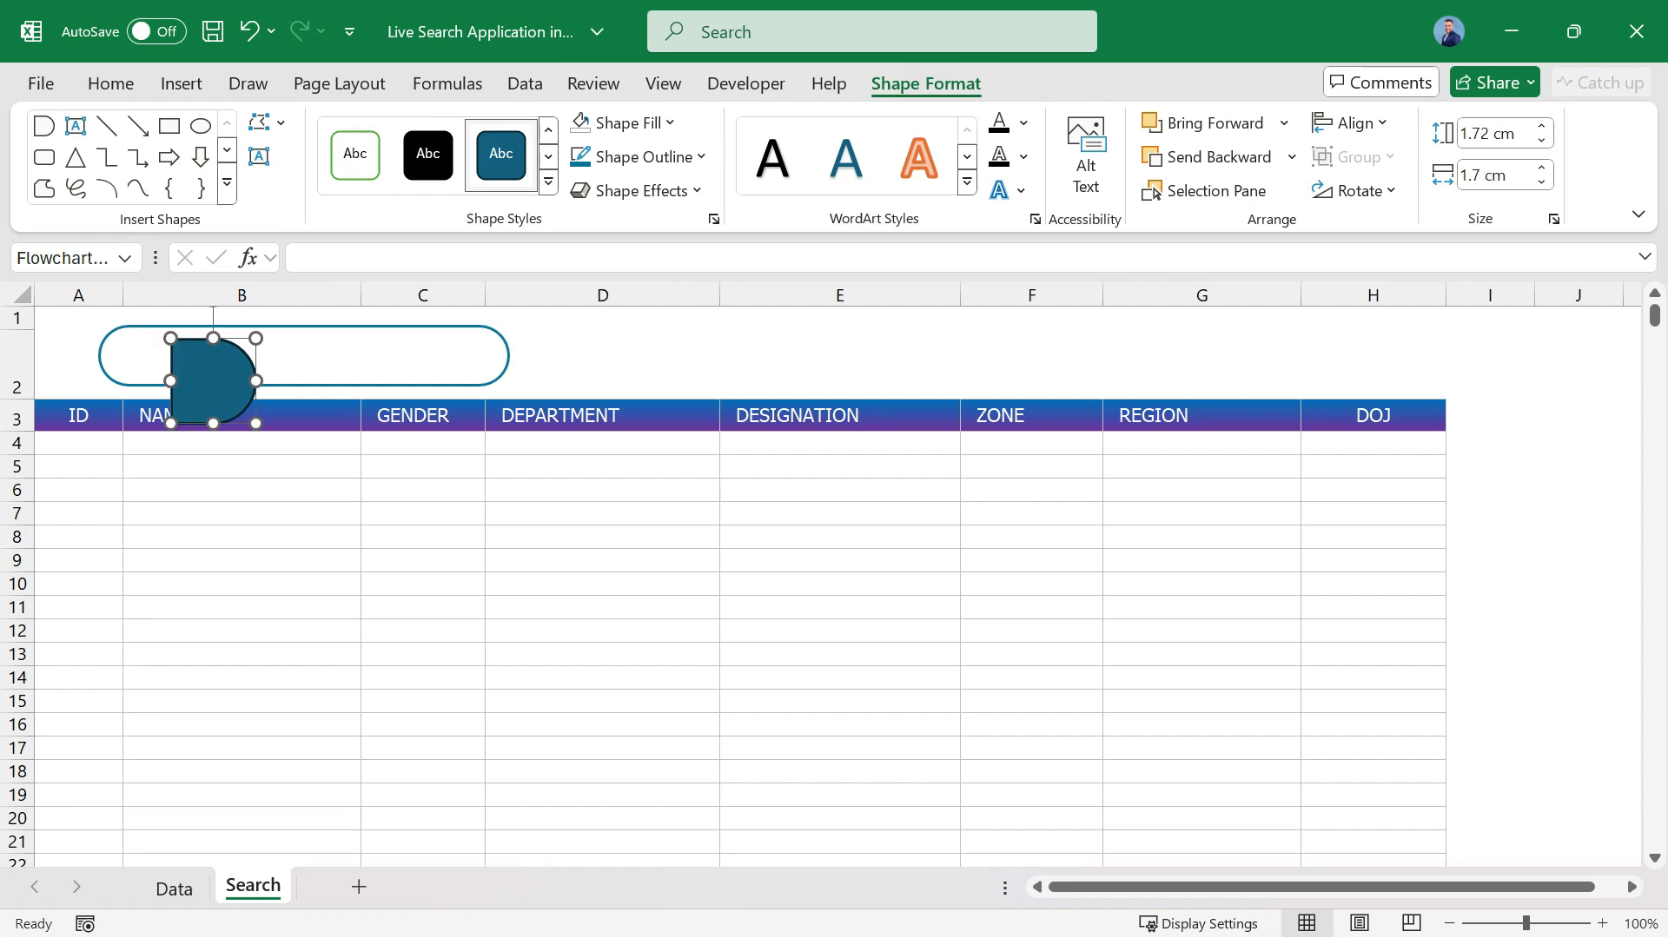
# Flip the Delay shape horizontally near the rounded rectangle's left end and remove its outline.
pyautogui.click(1355, 190)
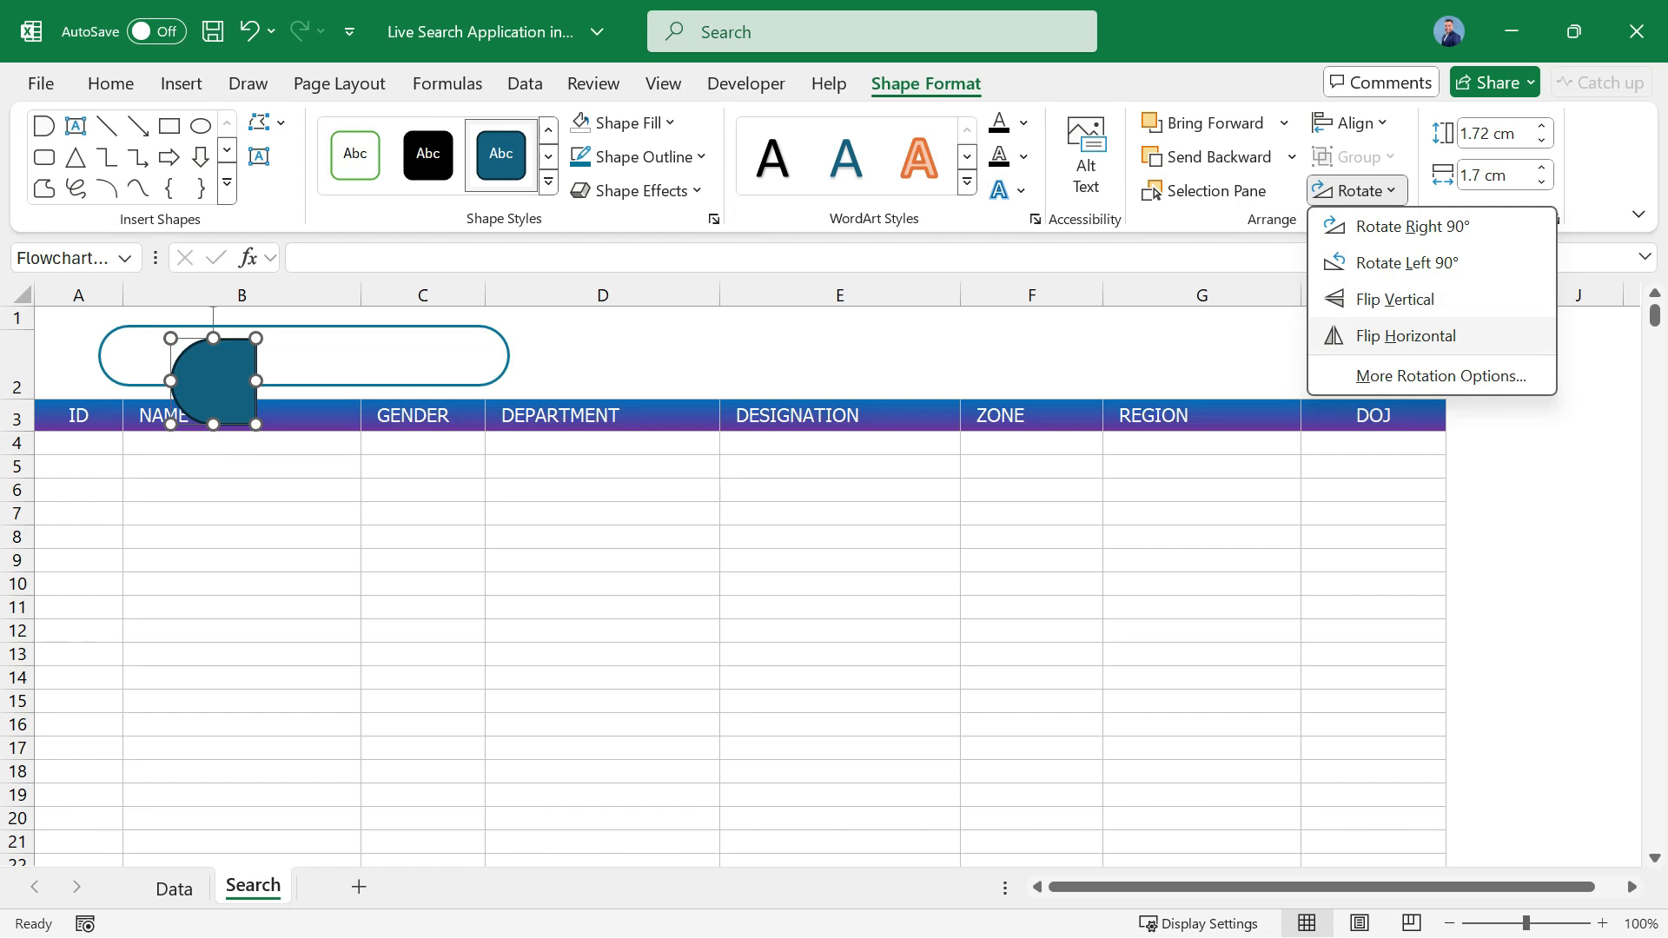
pyautogui.click(1406, 335)
pyautogui.moveTo(213, 380); pyautogui.dragTo(166, 369)
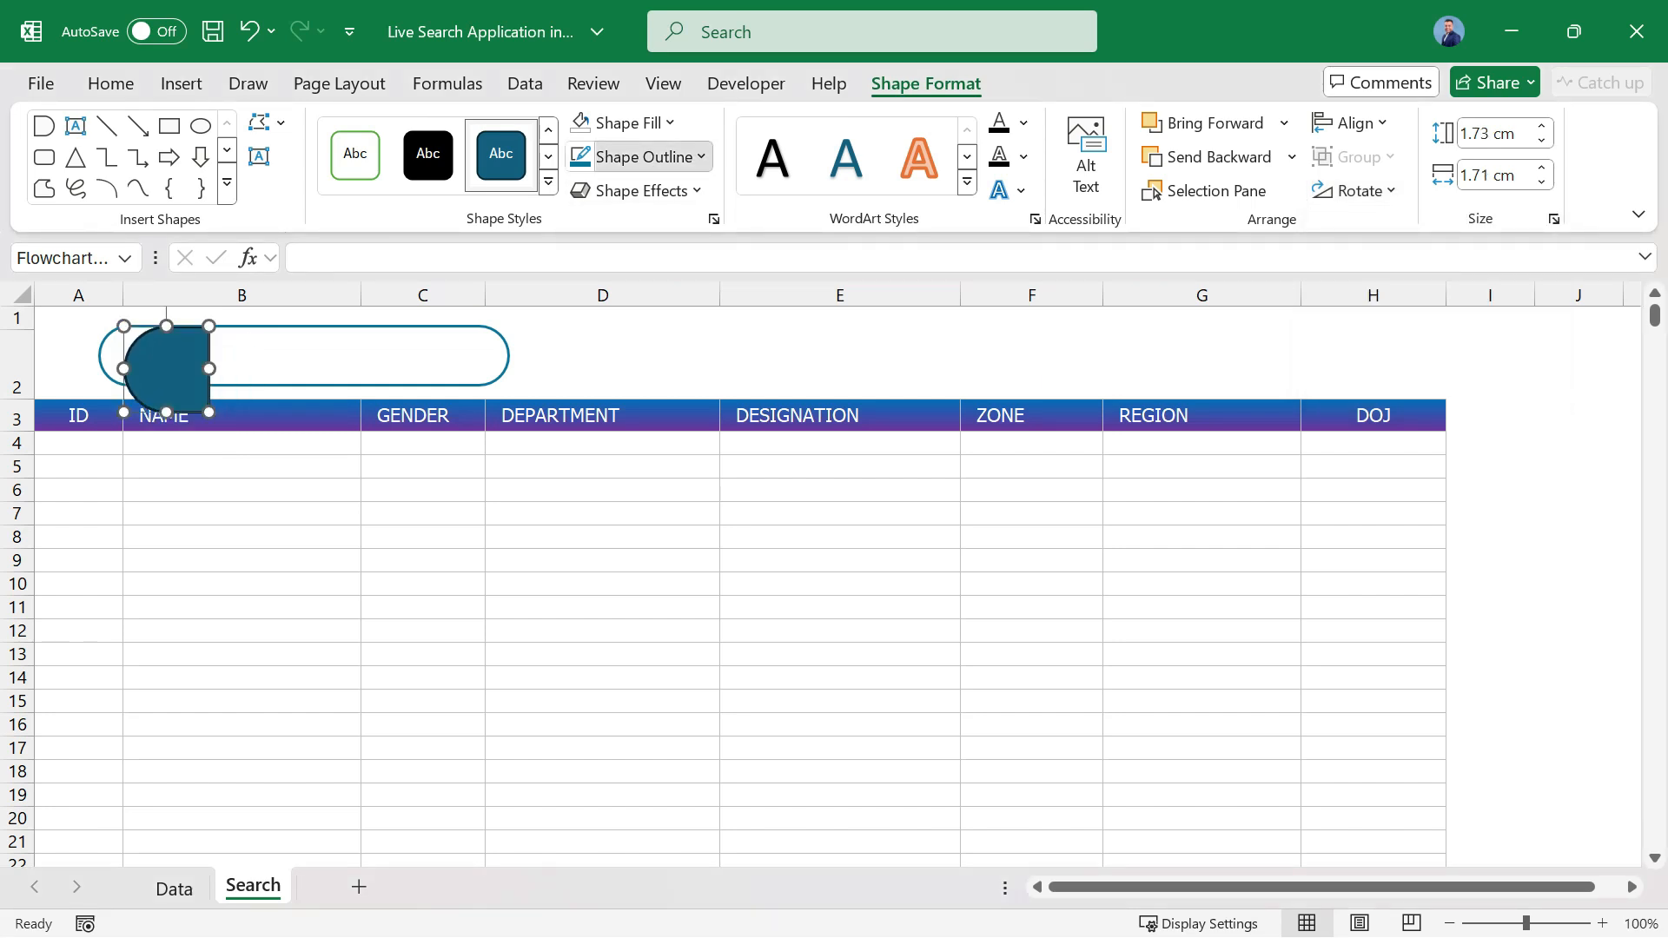
pyautogui.click(638, 157)
pyautogui.click(650, 635)
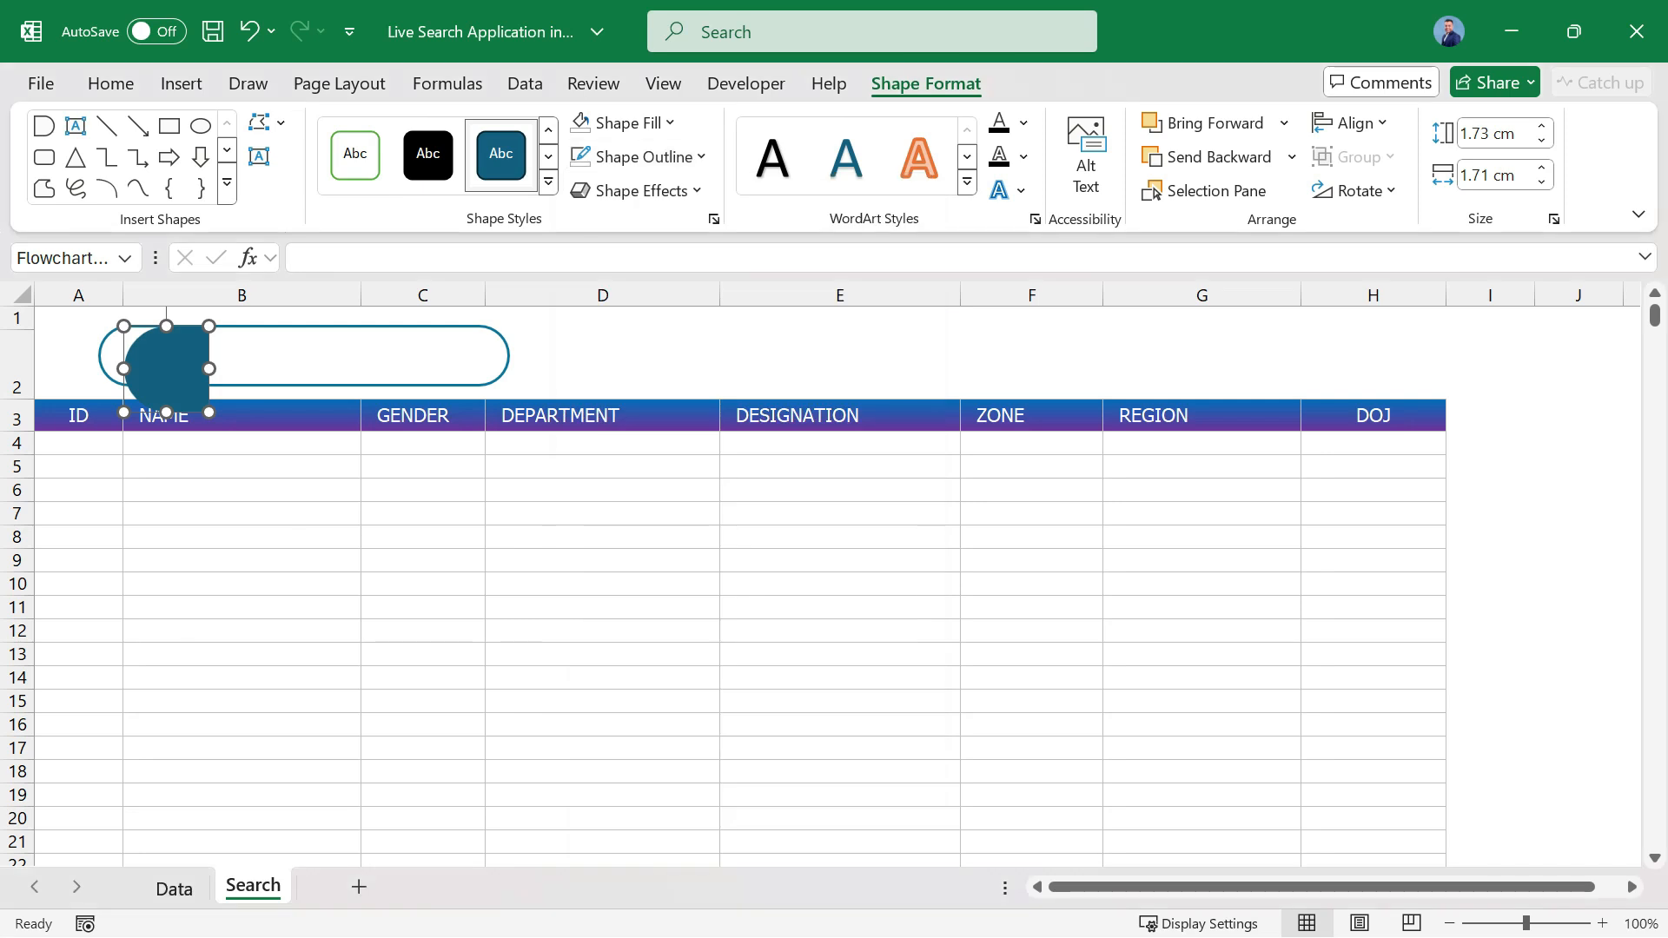
# Resize the Delay shape to about 1.3 cm high and 1.6 cm wide and fit it into the rounded rectangle's left end.
pyautogui.moveTo(188, 393); pyautogui.dragTo(178, 355)
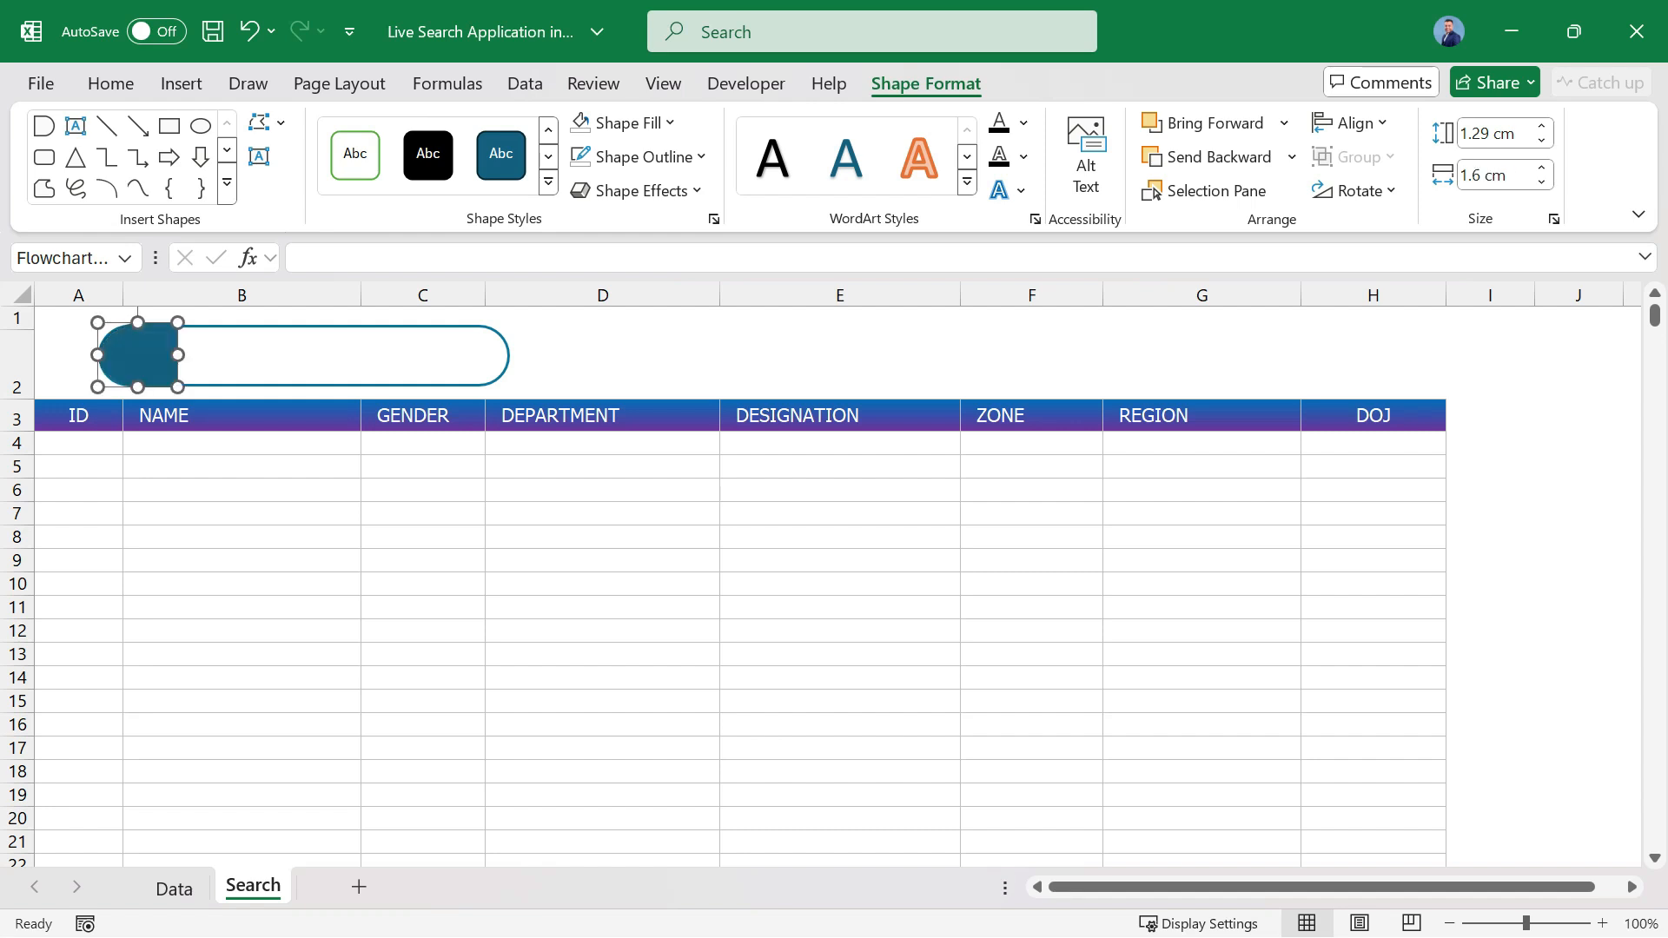
pyautogui.click(241, 467)
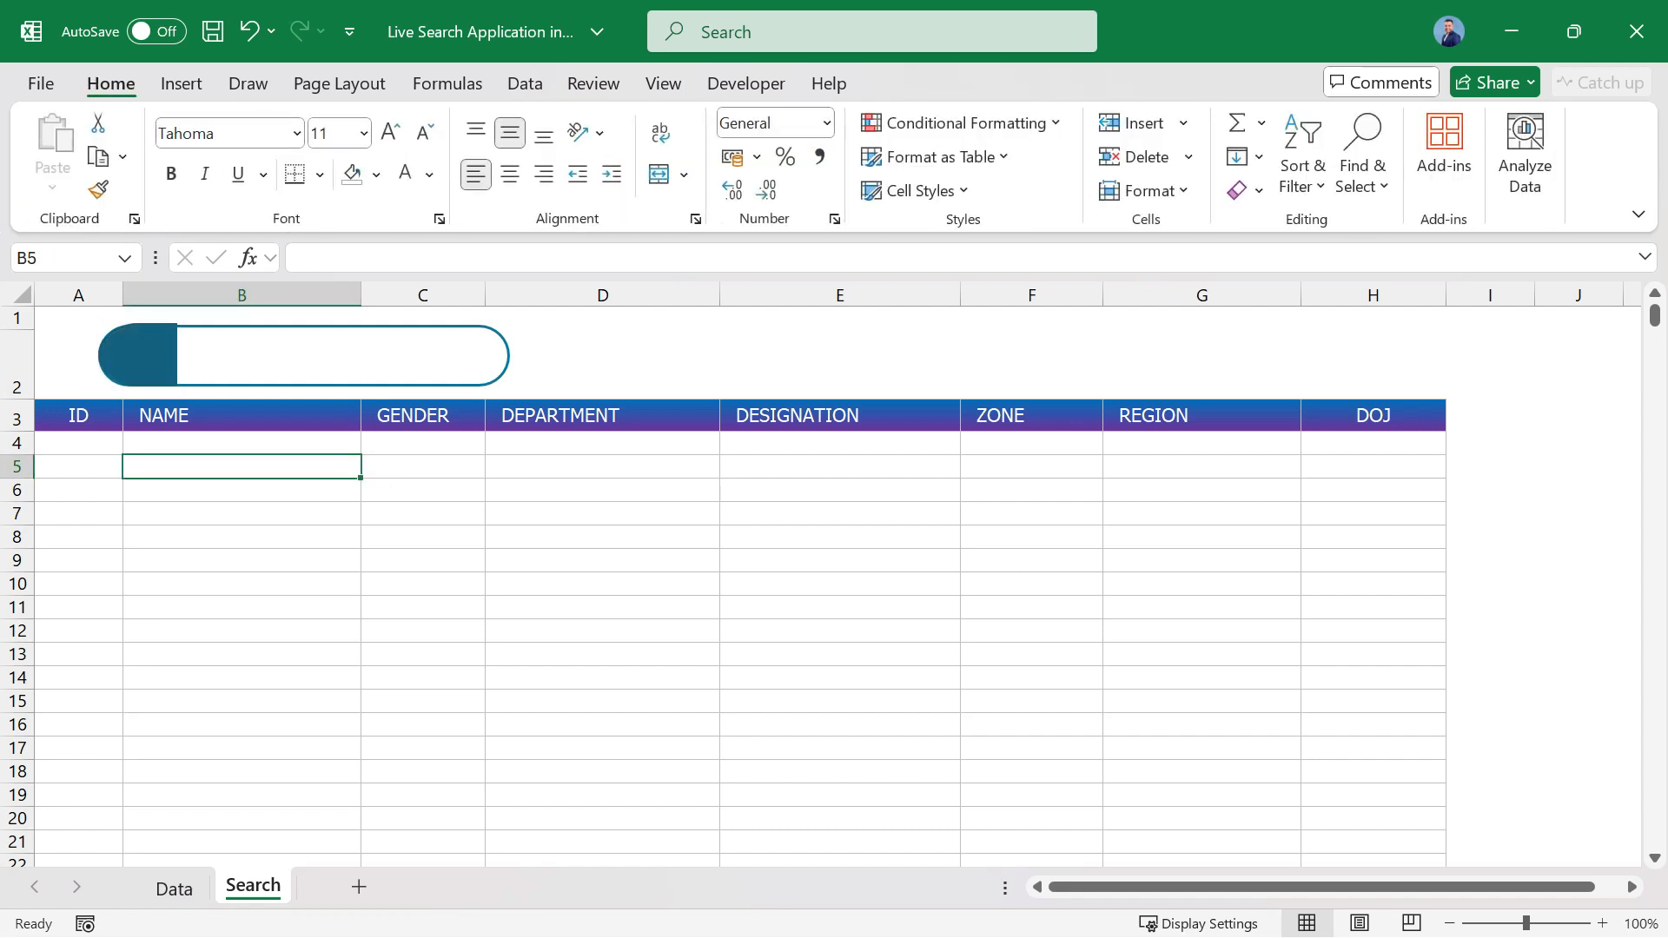
pyautogui.click(139, 355)
pyautogui.moveTo(177, 386); pyautogui.dragTo(173, 384)
pyautogui.press('Down')
pyautogui.press('Down')
pyautogui.press('Down')
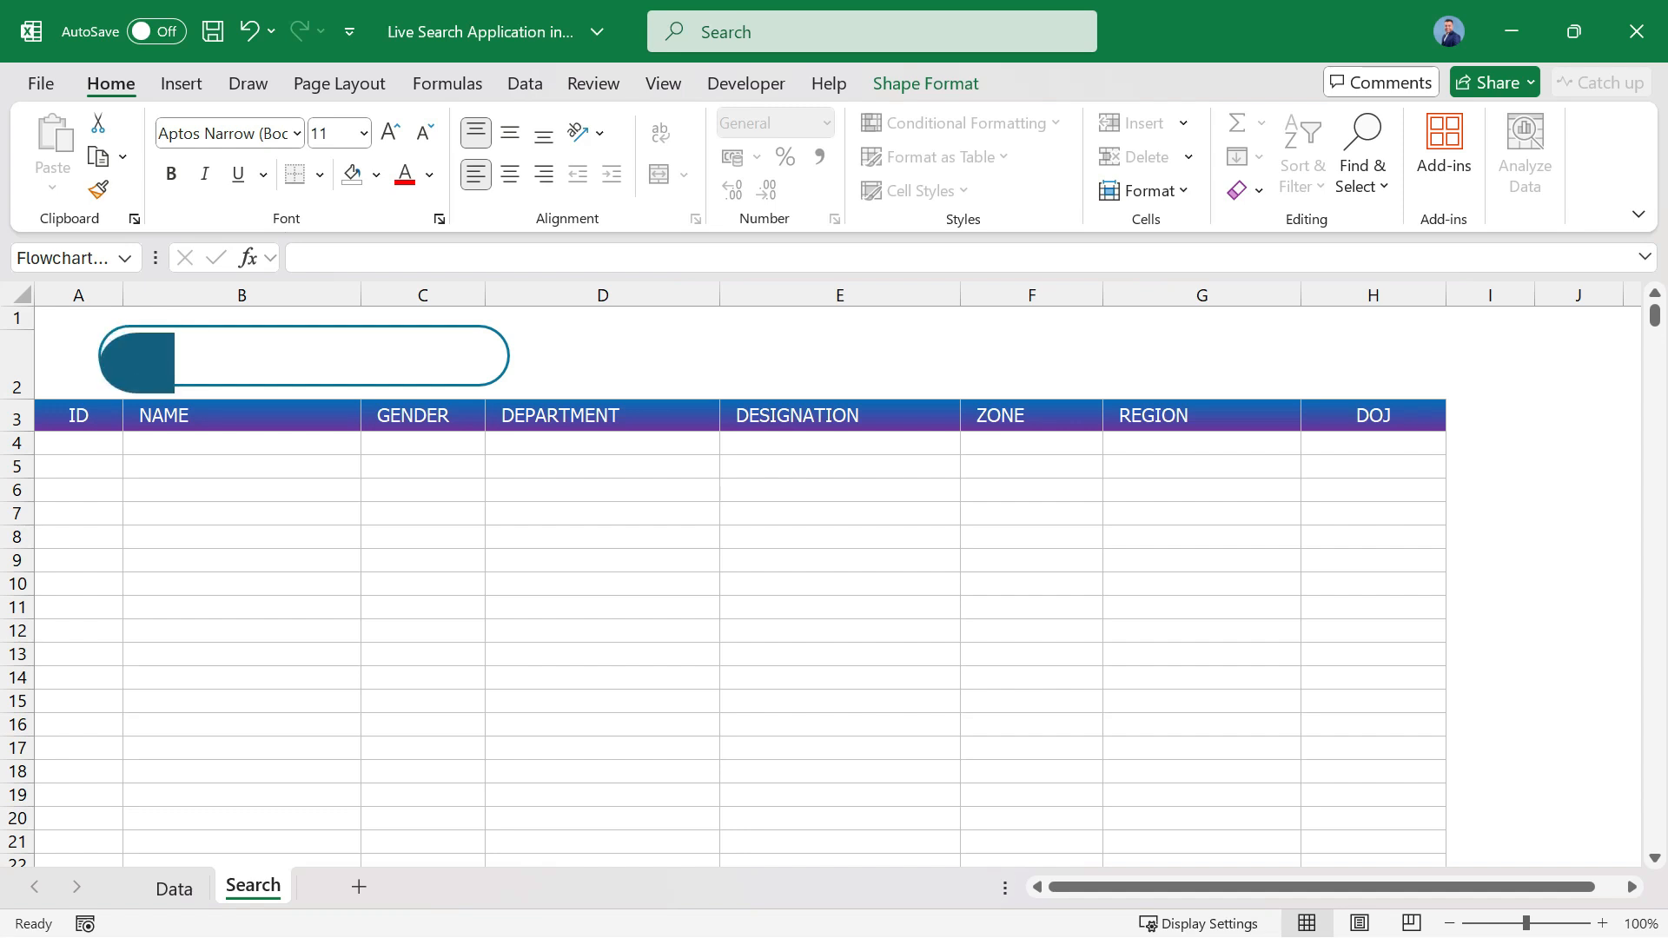
pyautogui.click(242, 490)
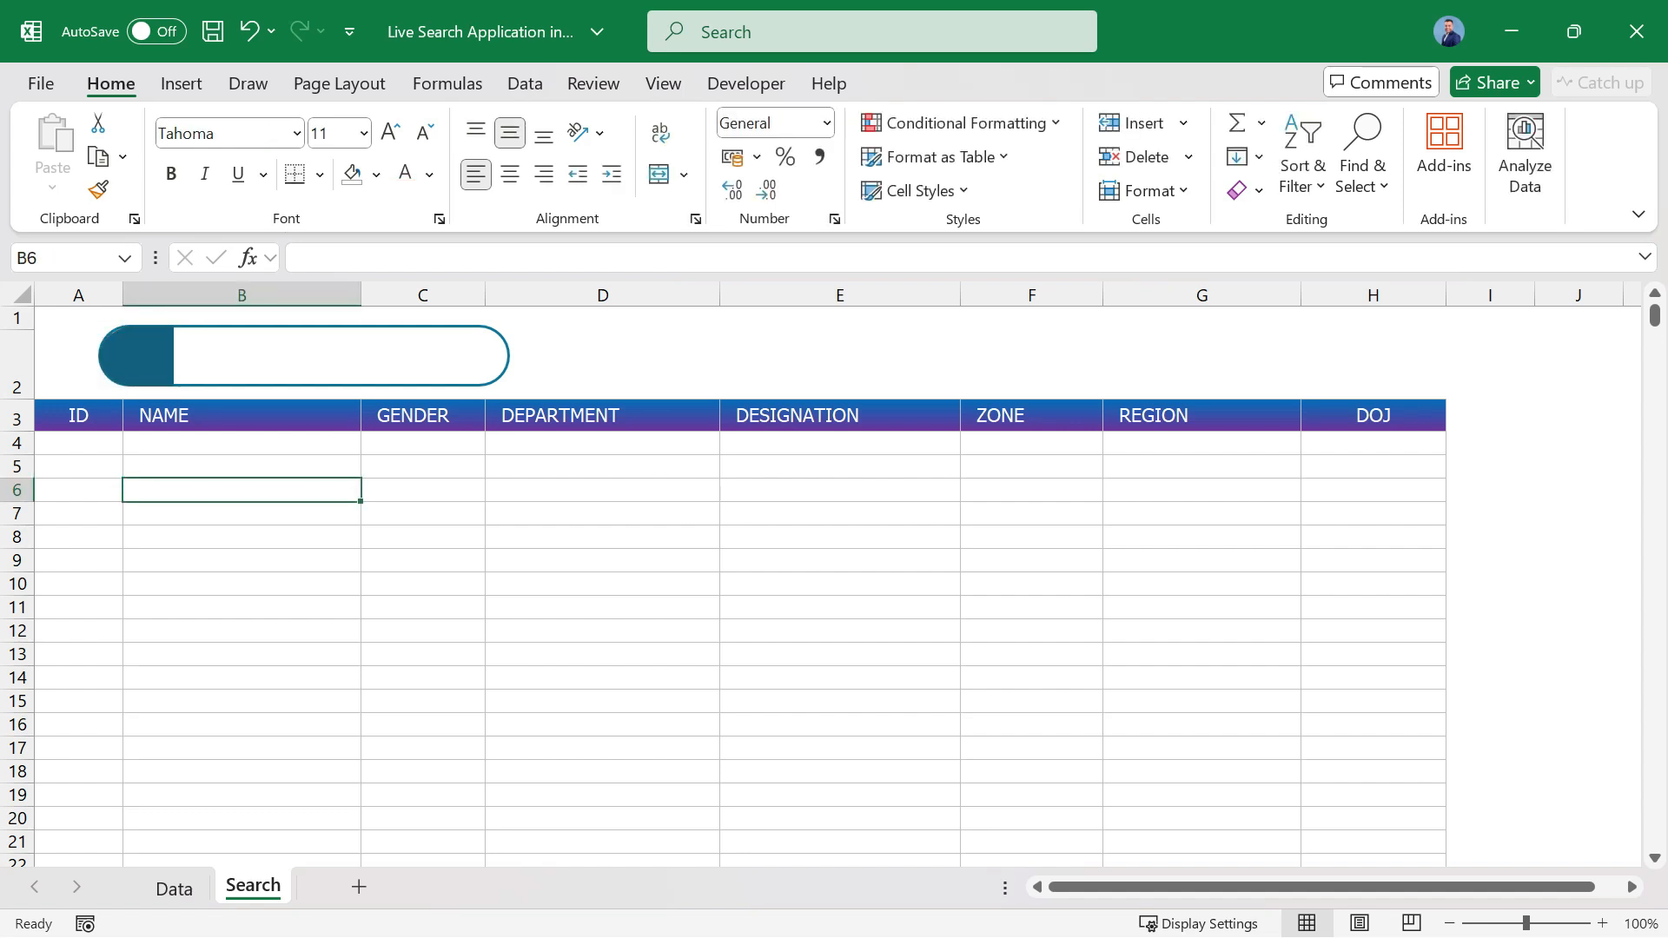
# Insert the bold magnifying glass icon from a stock icon search for "search" and shrink it onto the Delay shape.
pyautogui.click(181, 83)
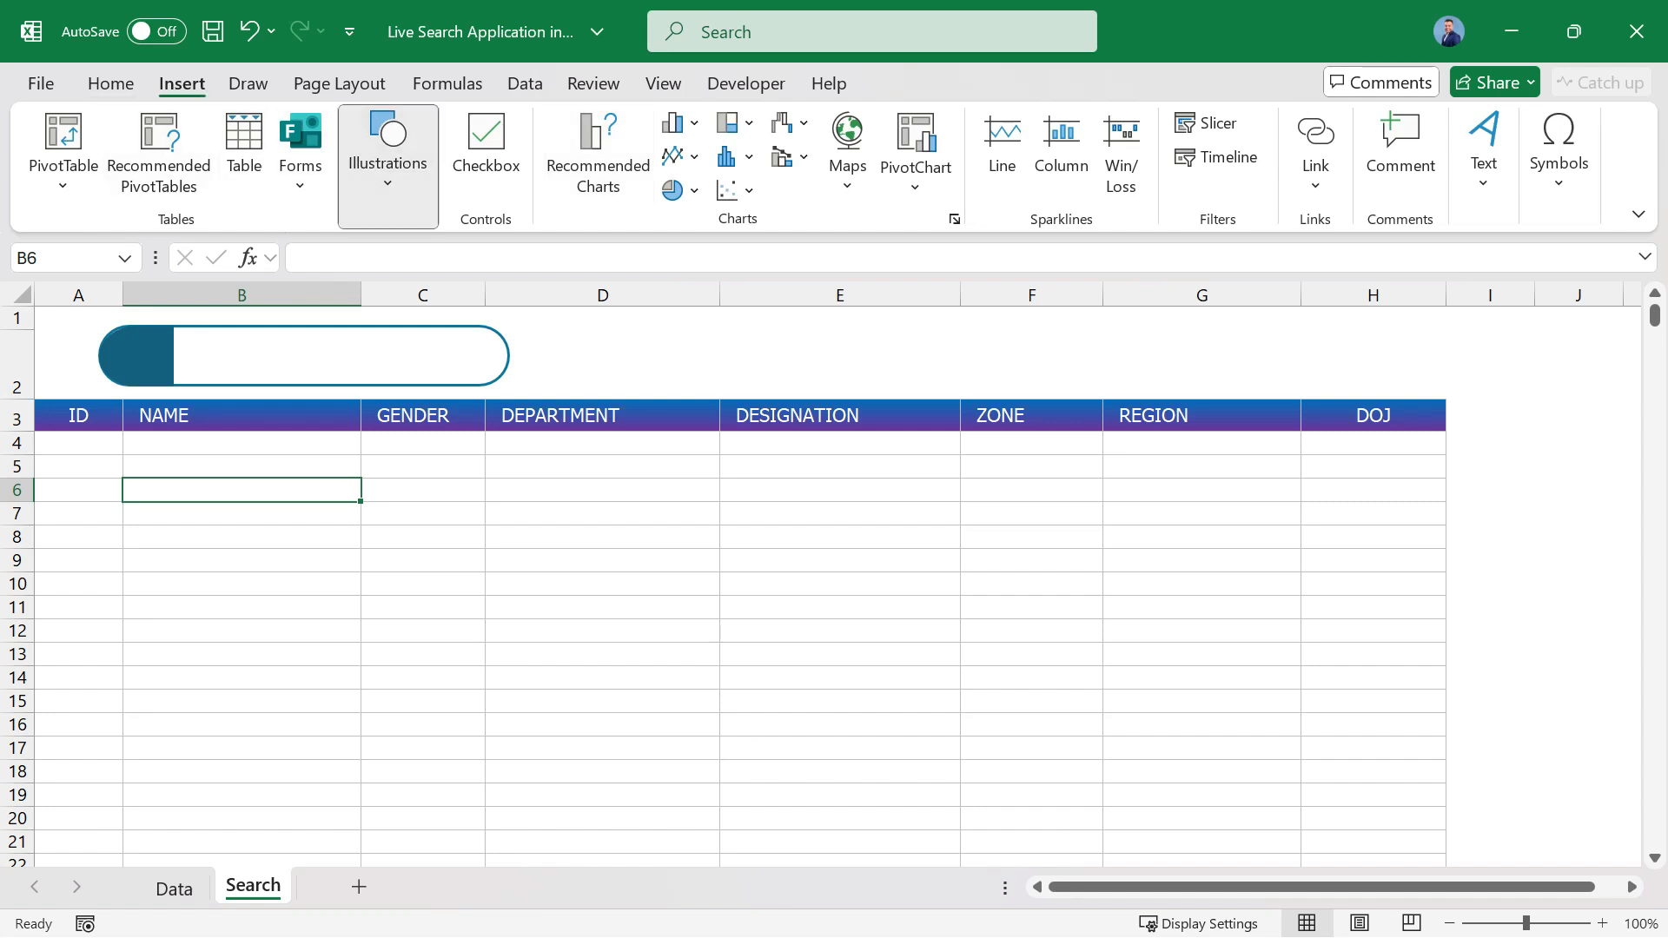
pyautogui.click(388, 156)
pyautogui.click(487, 265)
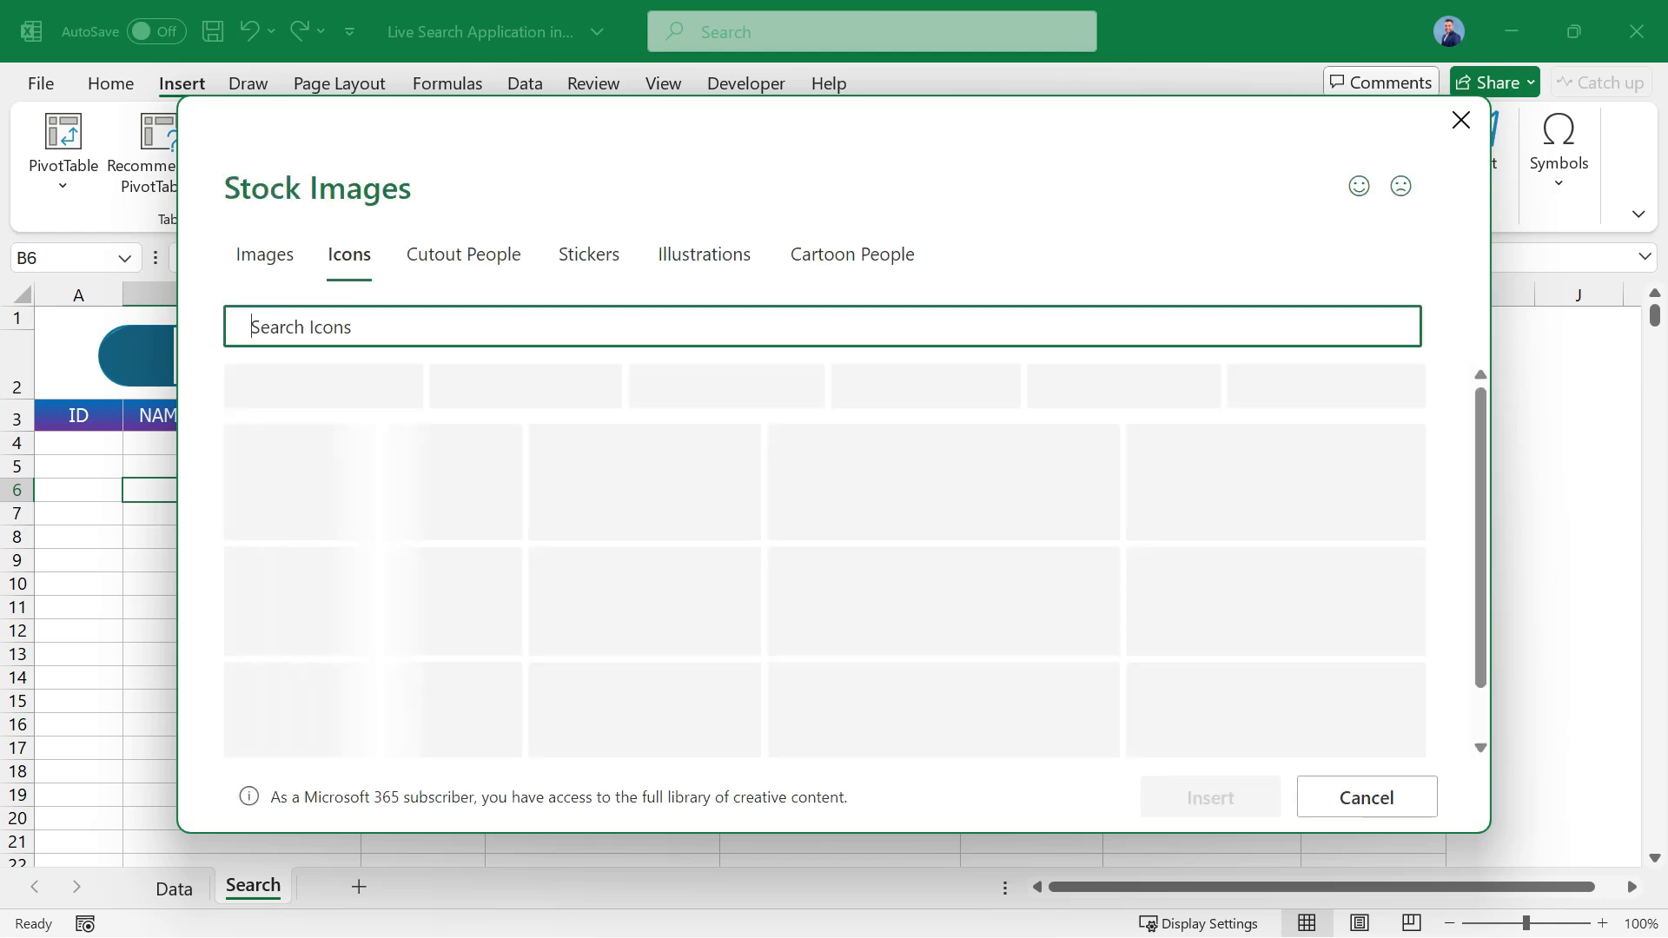
pyautogui.write('search')
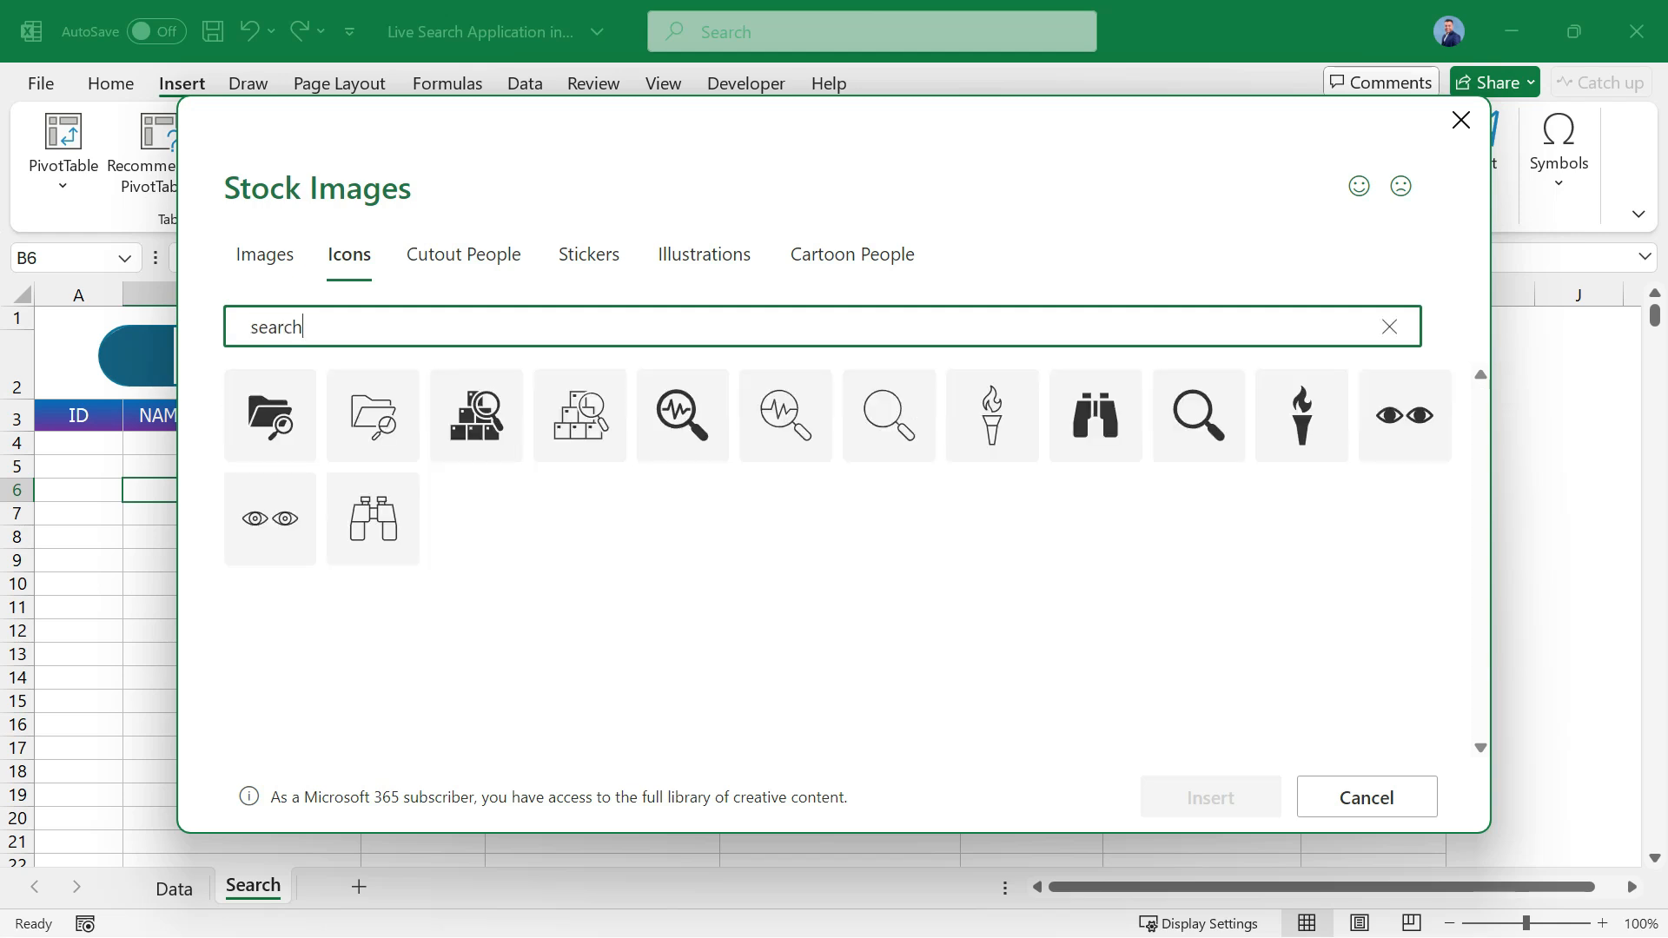
pyautogui.click(1199, 415)
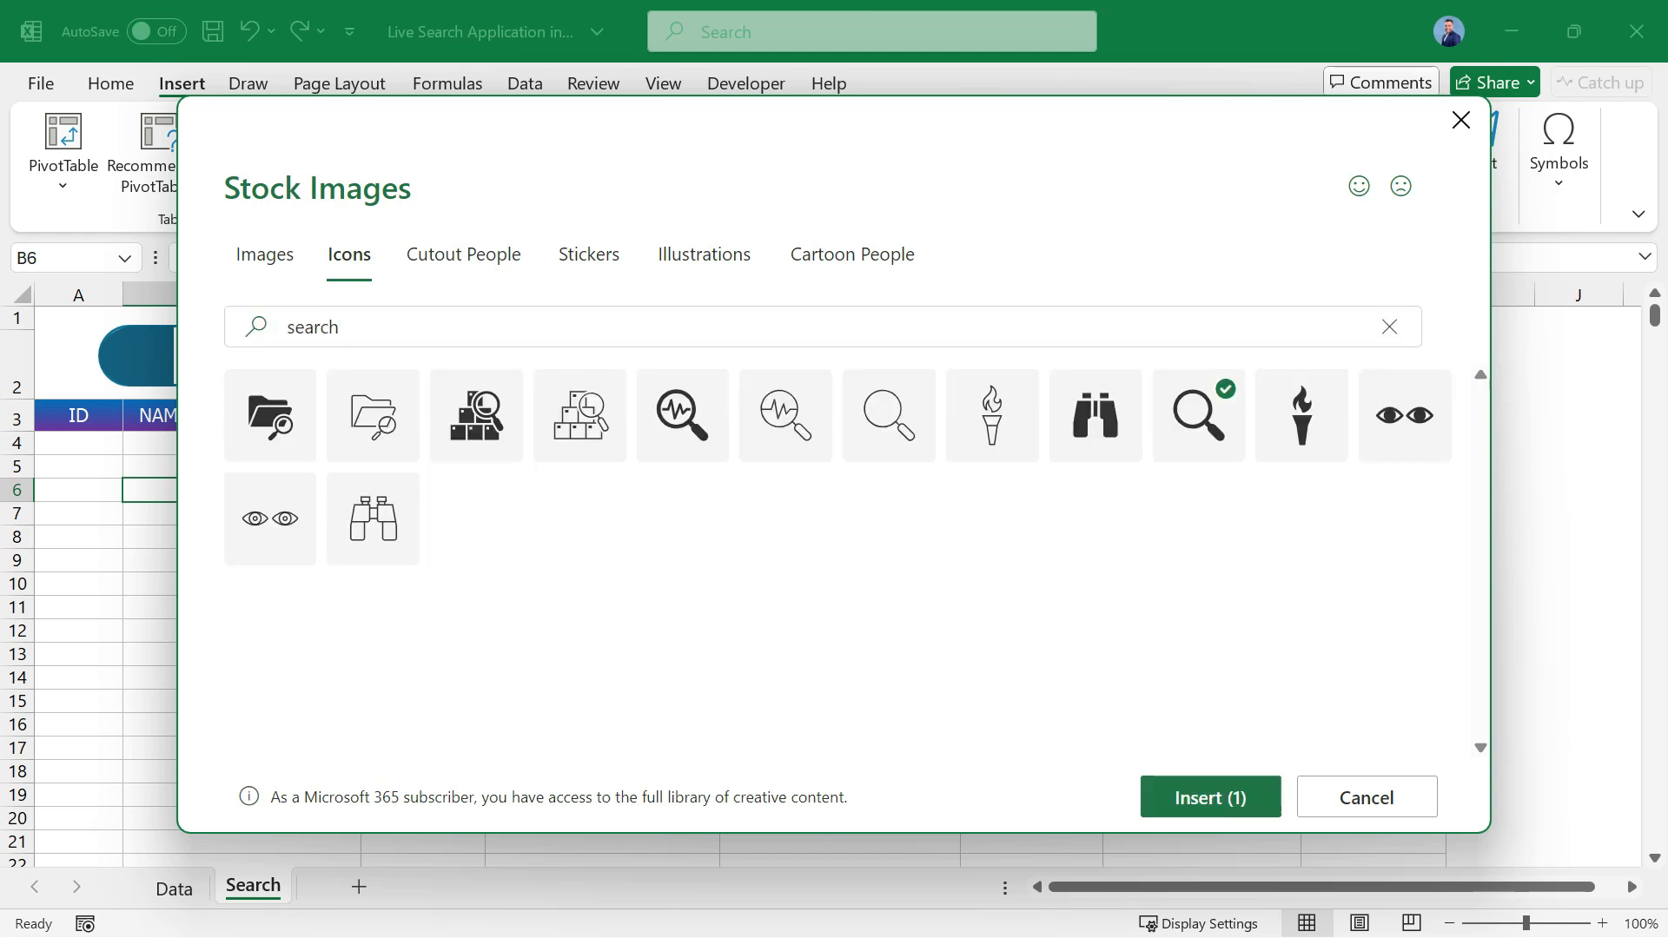
pyautogui.click(1210, 797)
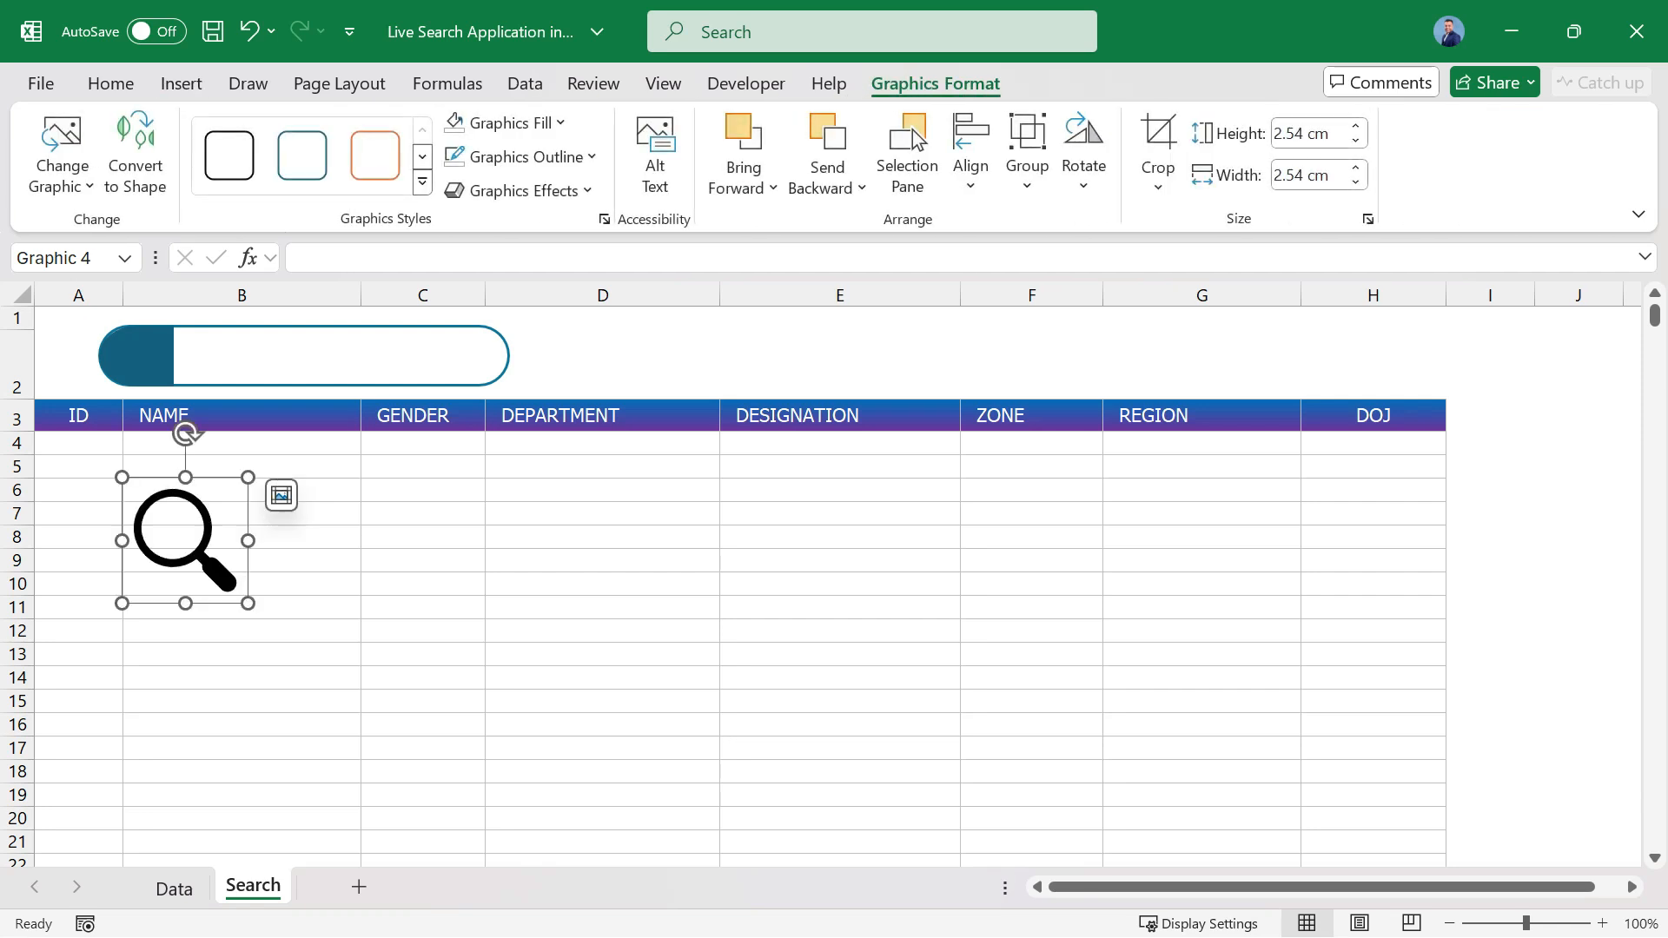
pyautogui.moveTo(248, 603); pyautogui.dragTo(141, 358)
pyautogui.click(260, 514)
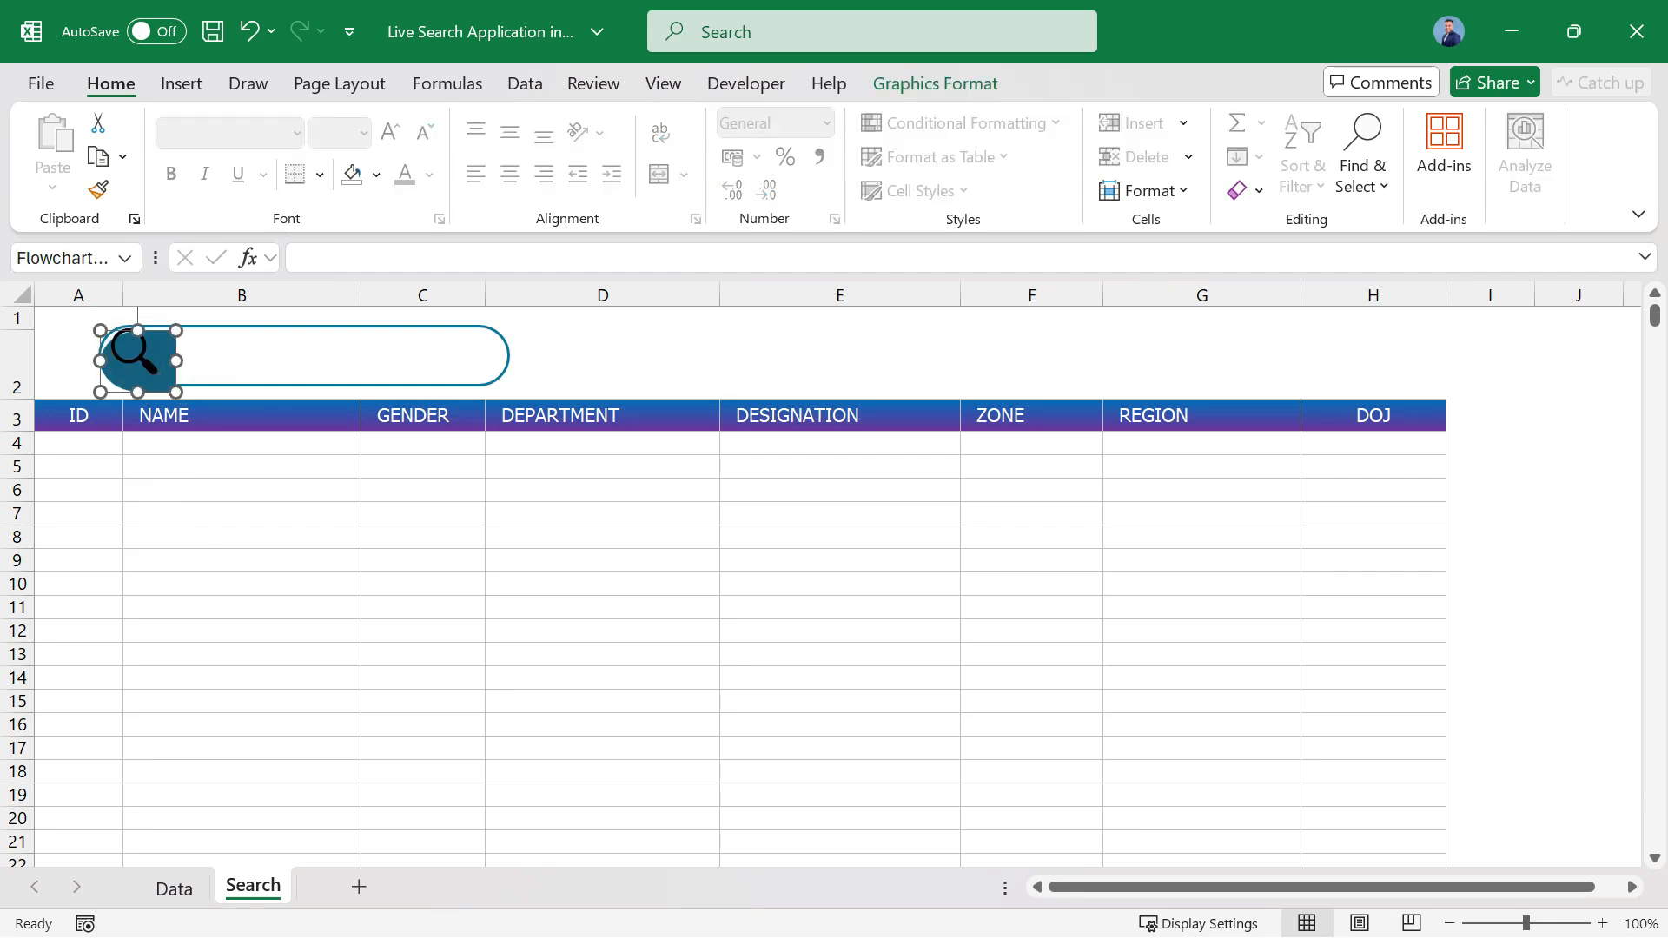
pyautogui.hotkey('ctrl', 'z')
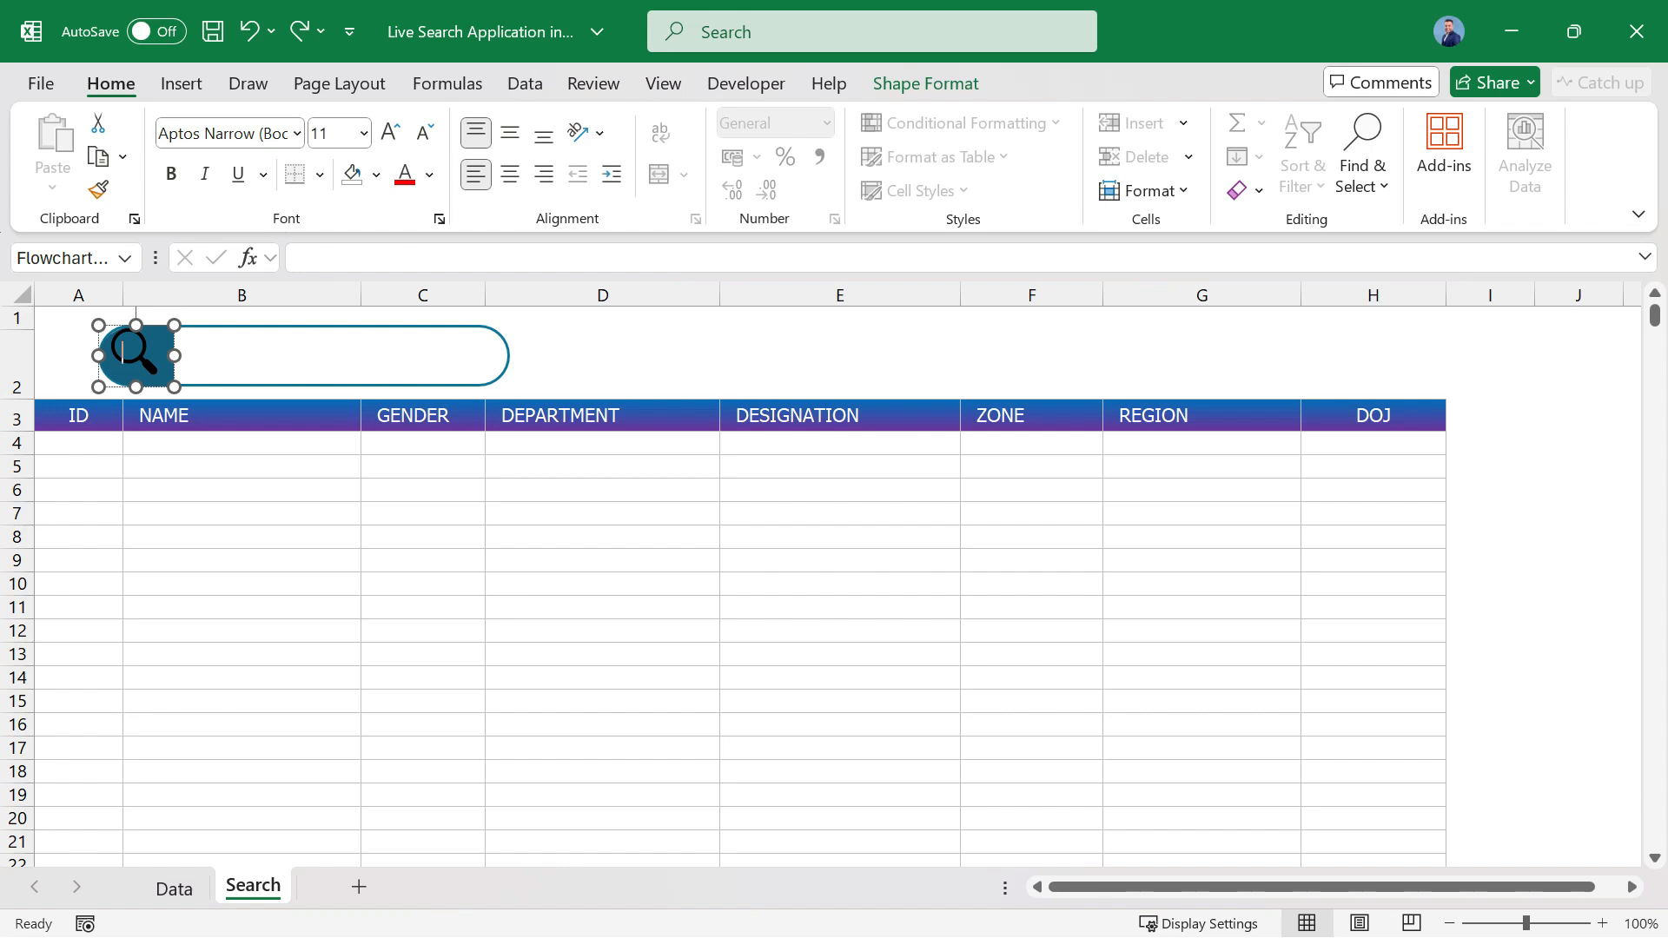
pyautogui.click(242, 444)
pyautogui.click(163, 357)
pyautogui.moveTo(163, 358); pyautogui.dragTo(166, 404)
pyautogui.click(251, 358)
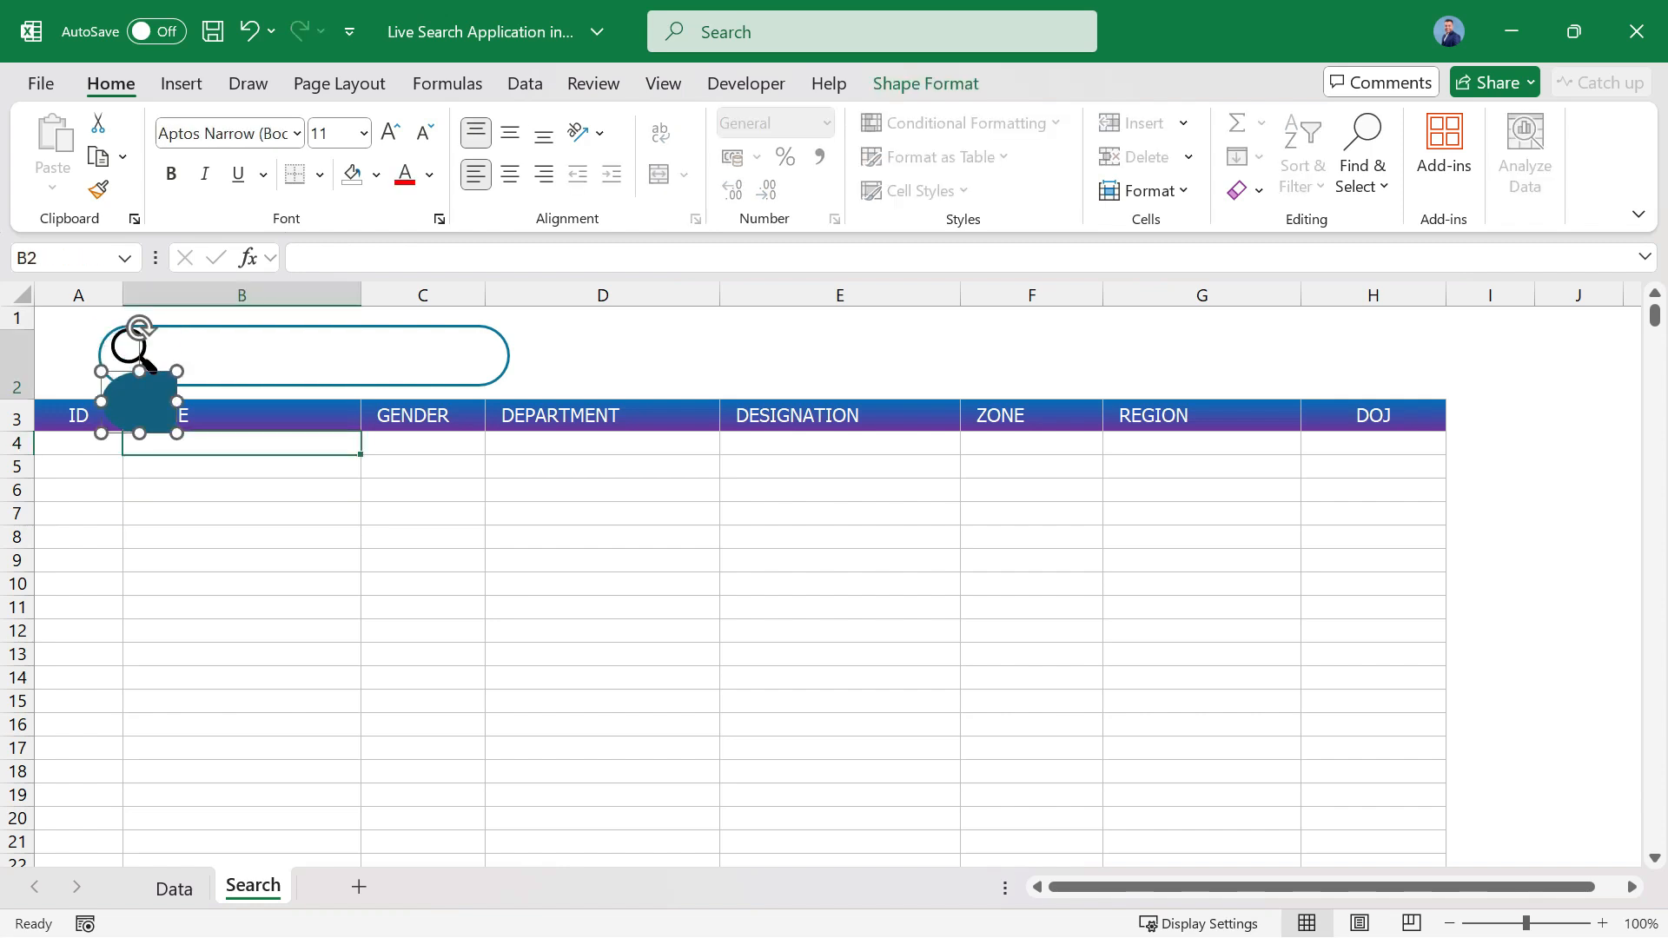
pyautogui.hotkey('ctrl', 'z')
pyautogui.hotkey('ctrl', 'z')
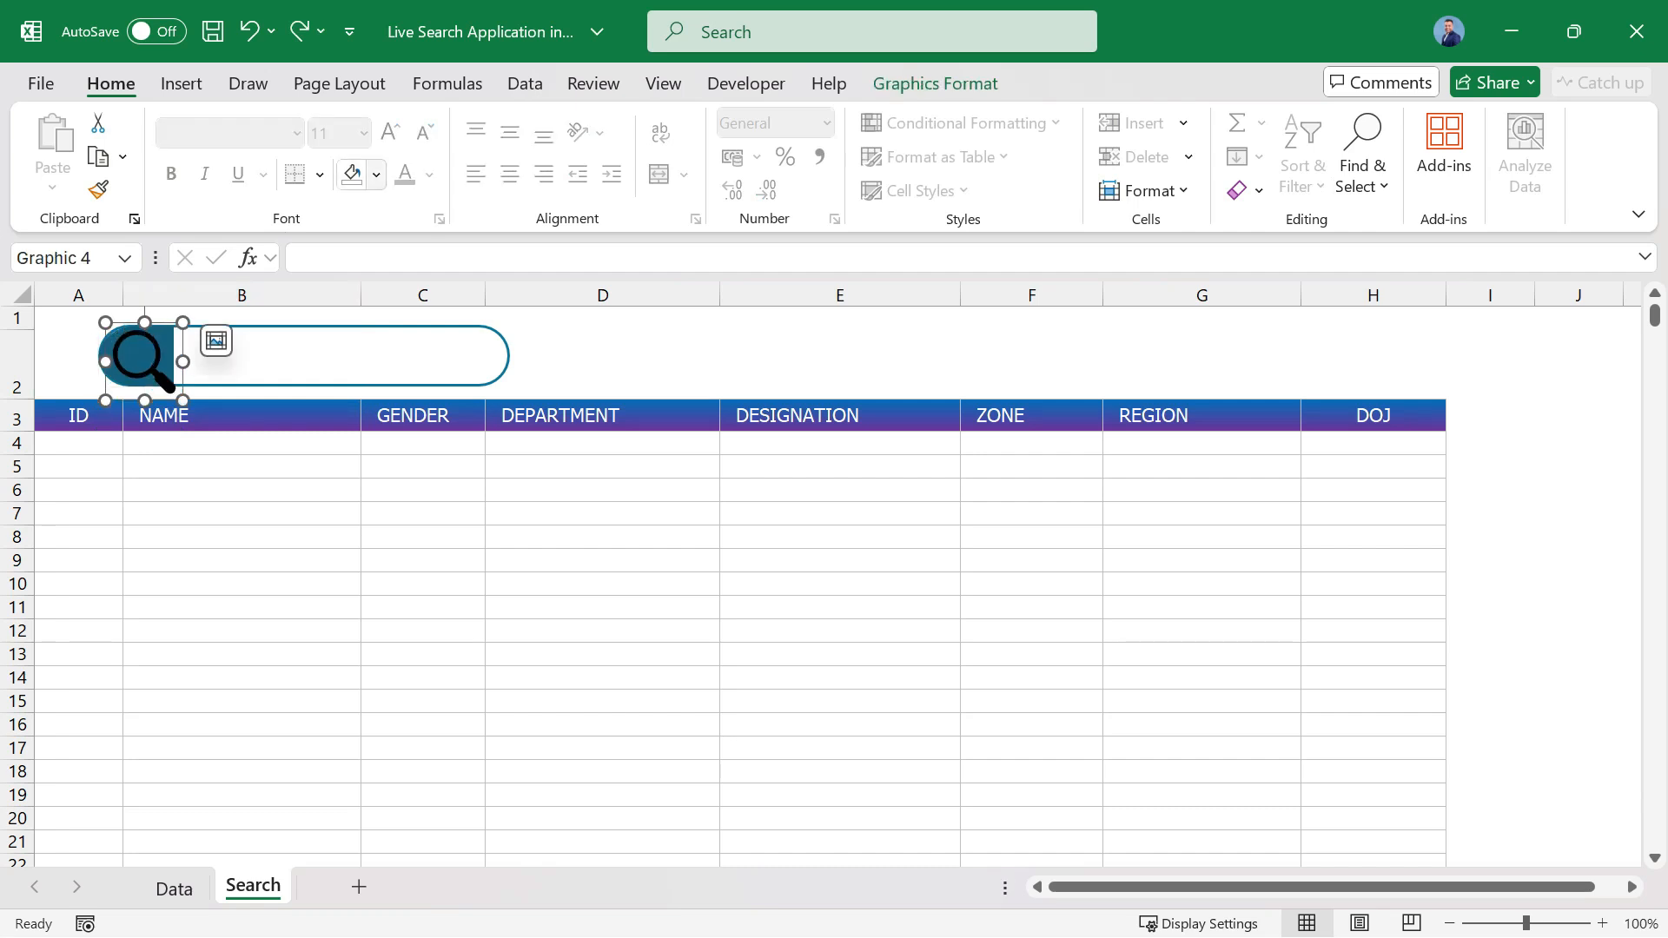
# Fill the magnifying glass icon with white, then shrink and centre it within the Delay shape.
pyautogui.click(376, 175)
pyautogui.click(357, 342)
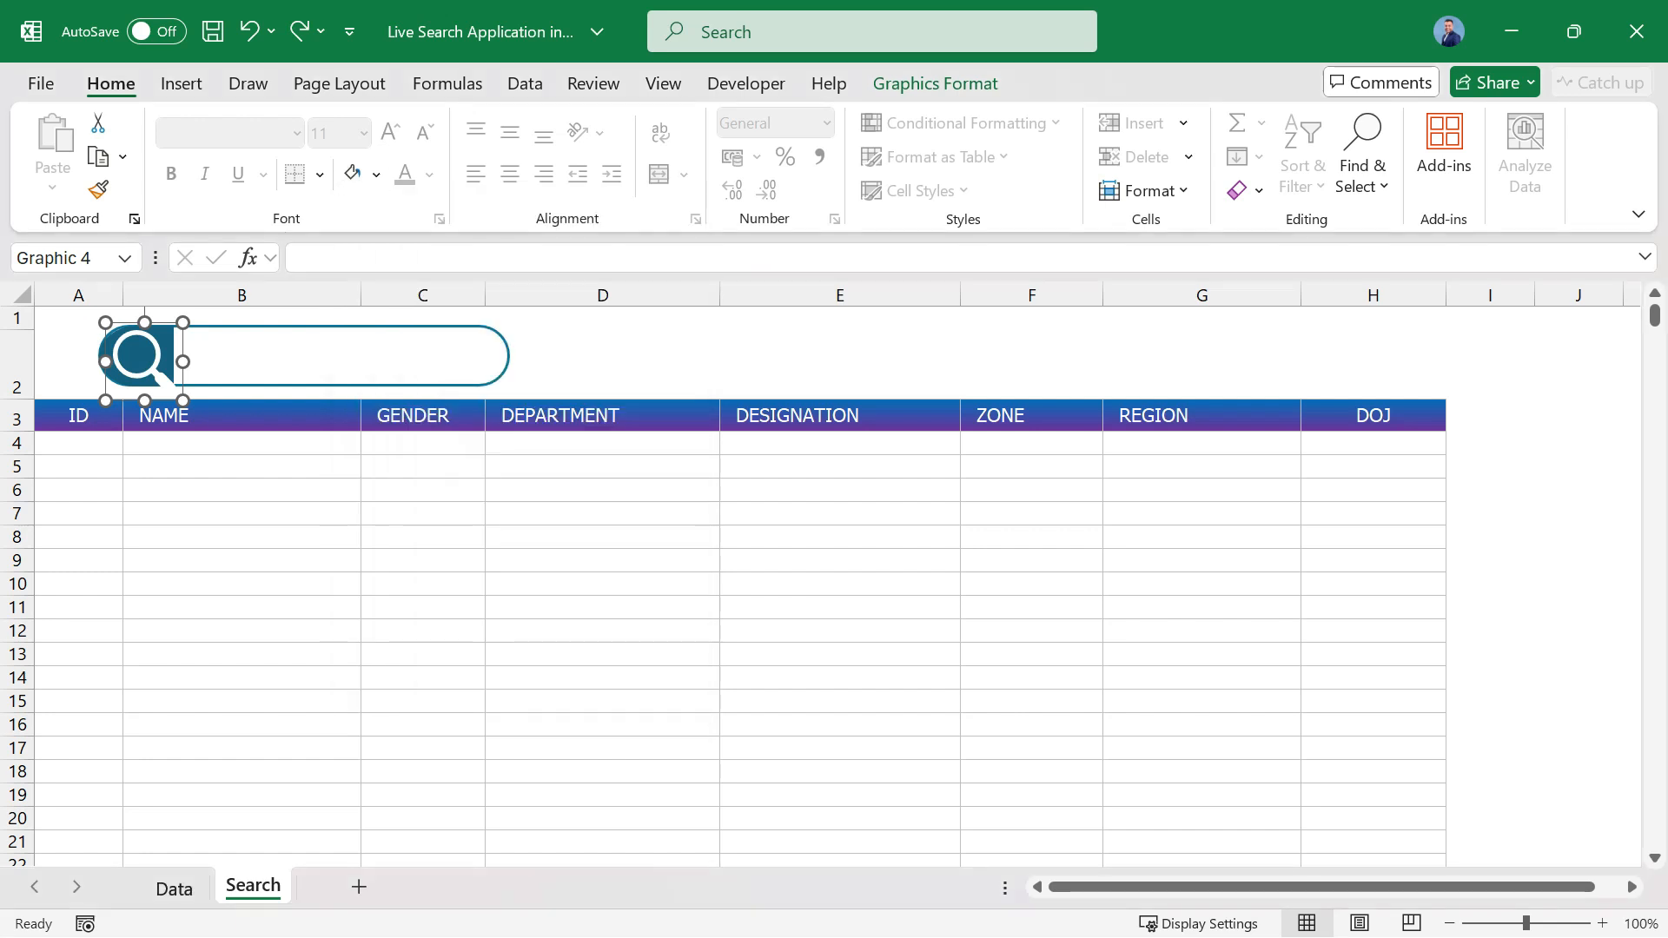
pyautogui.moveTo(183, 400); pyautogui.dragTo(166, 388)
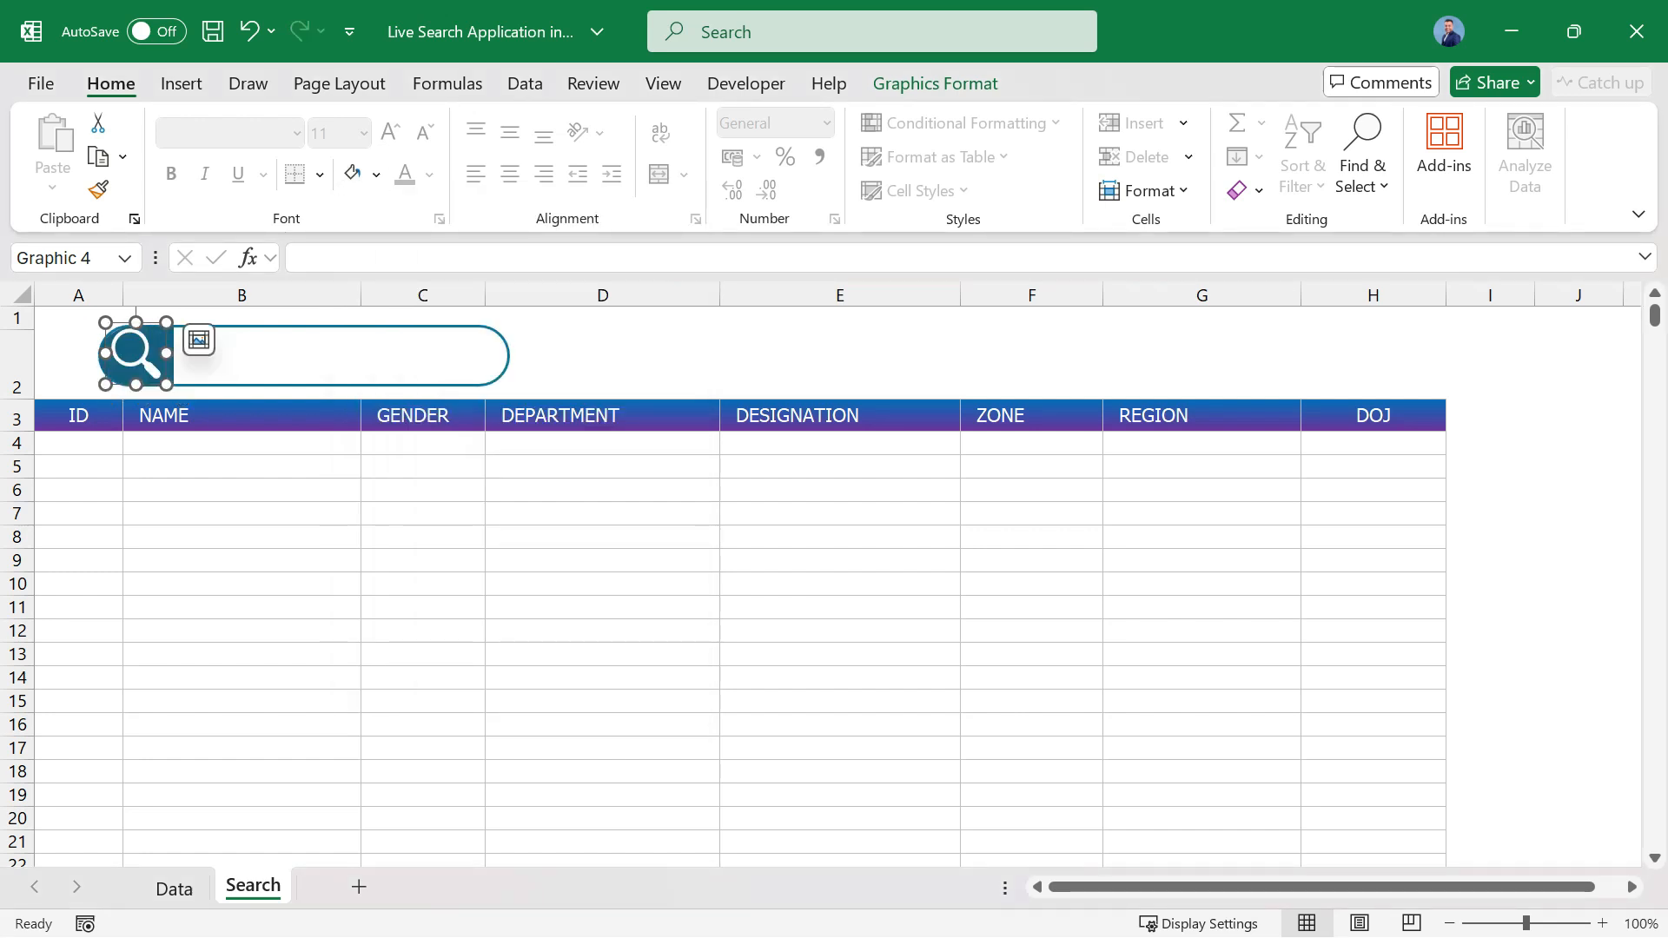
pyautogui.press('Right')
pyautogui.press('Right')
pyautogui.press('Right')
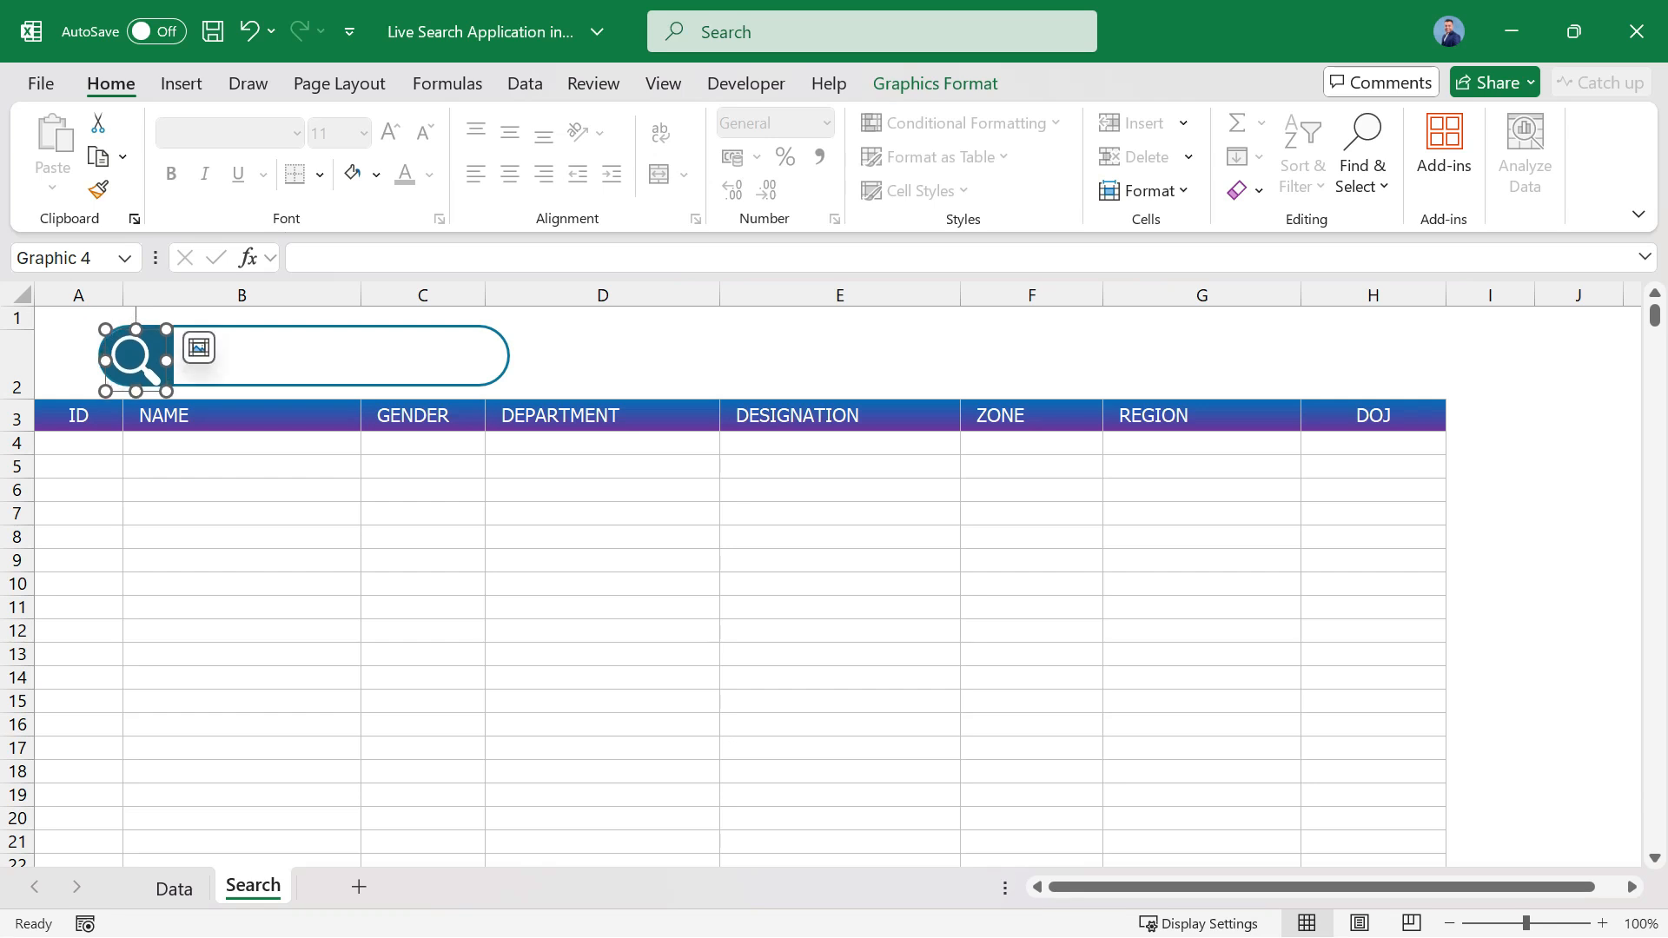
pyautogui.press('Down')
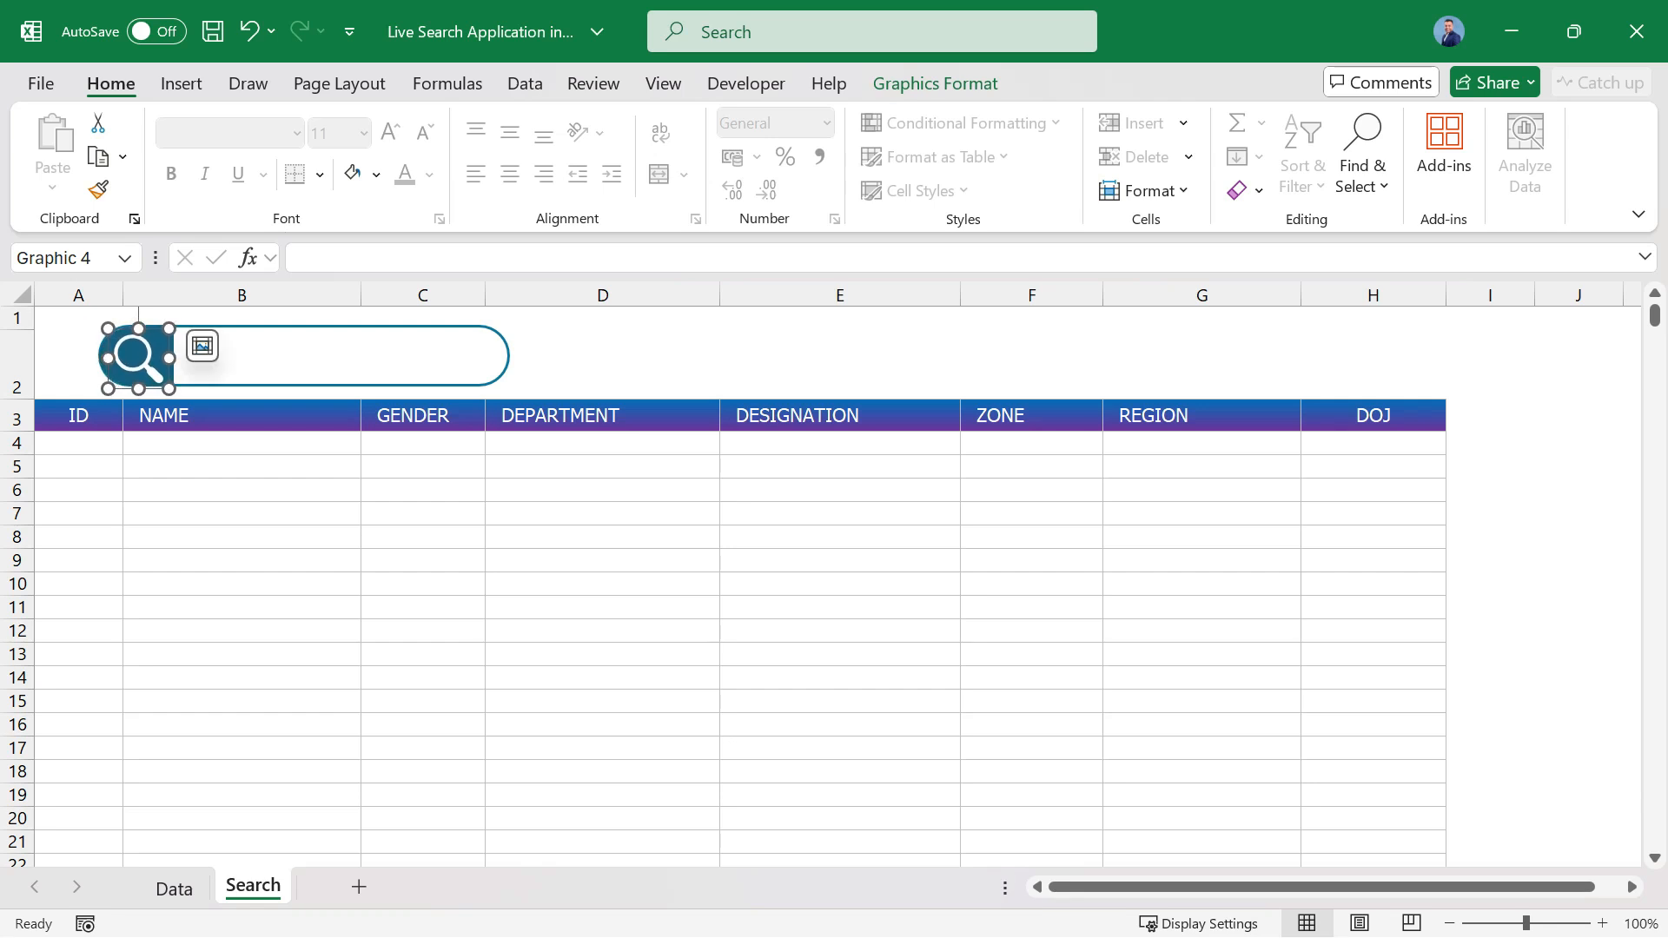
pyautogui.click(241, 514)
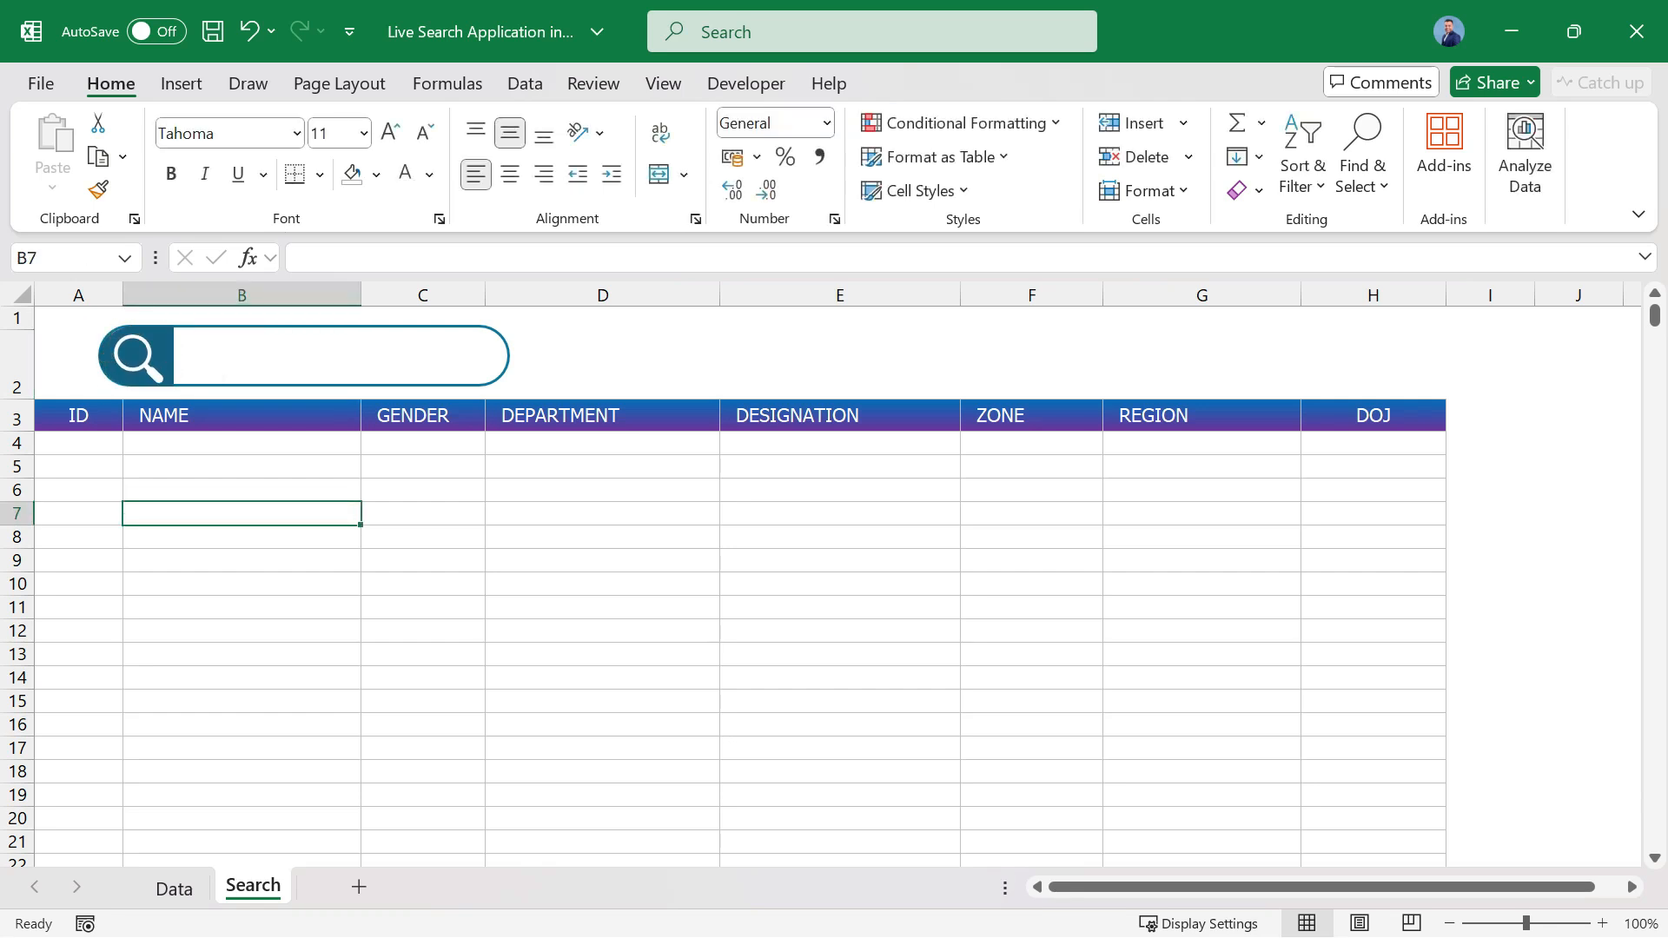
# Draw an ActiveX text box about 24 points high inside the rounded rectangle, beside the magnifying glass.
pyautogui.click(267, 358)
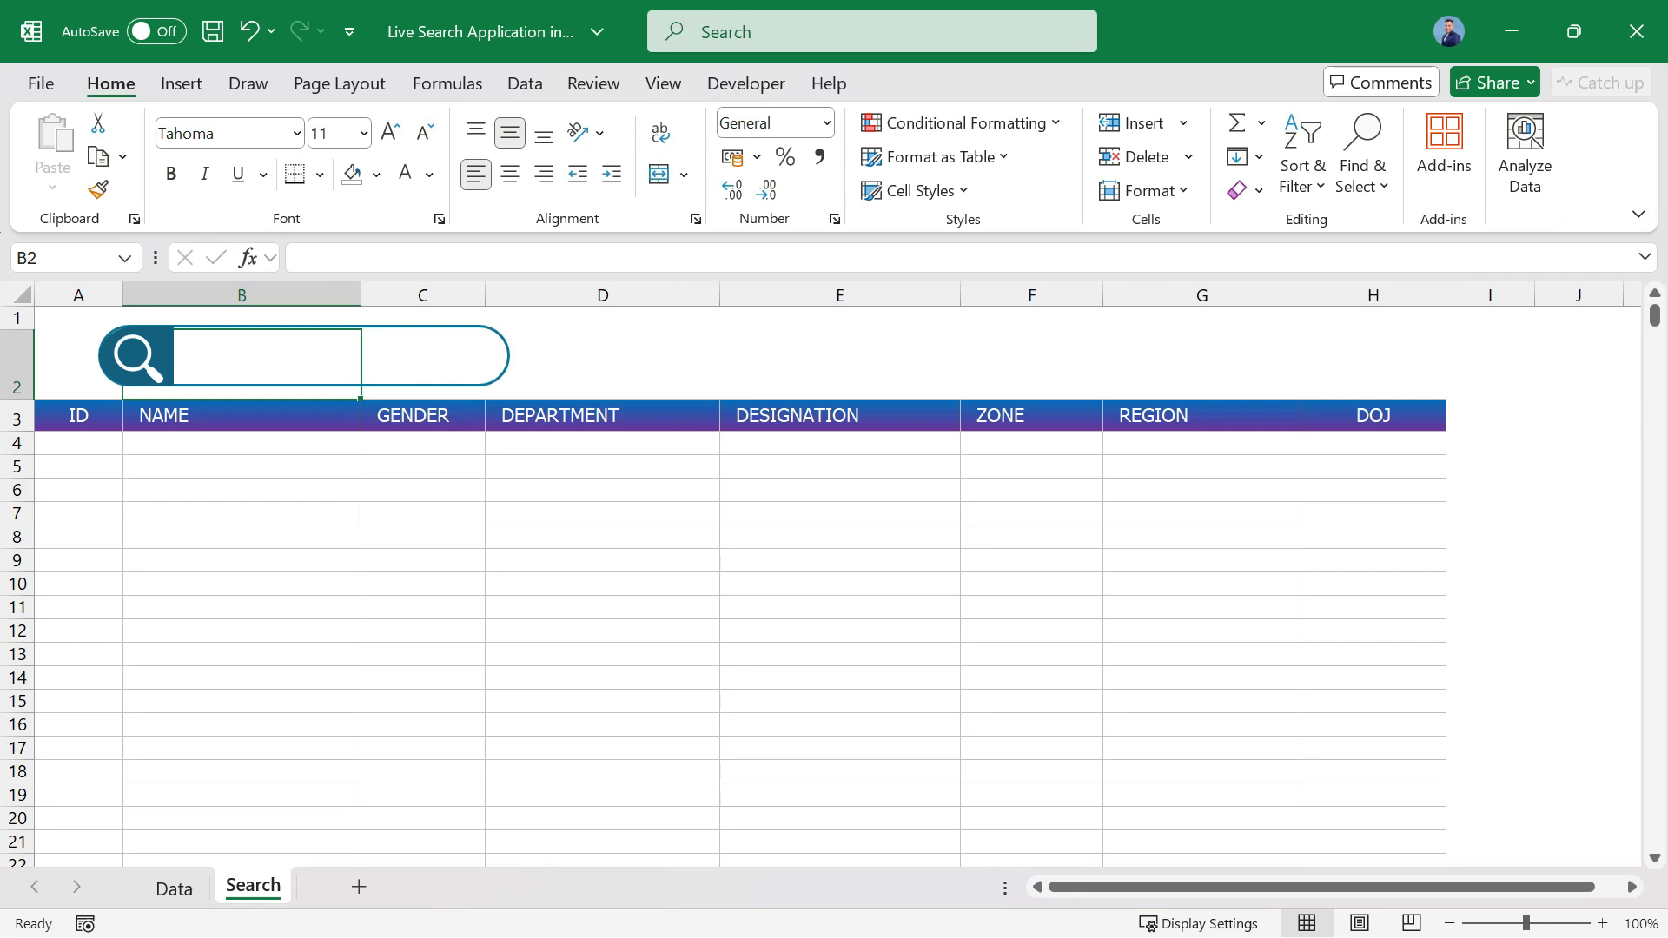
pyautogui.click(423, 358)
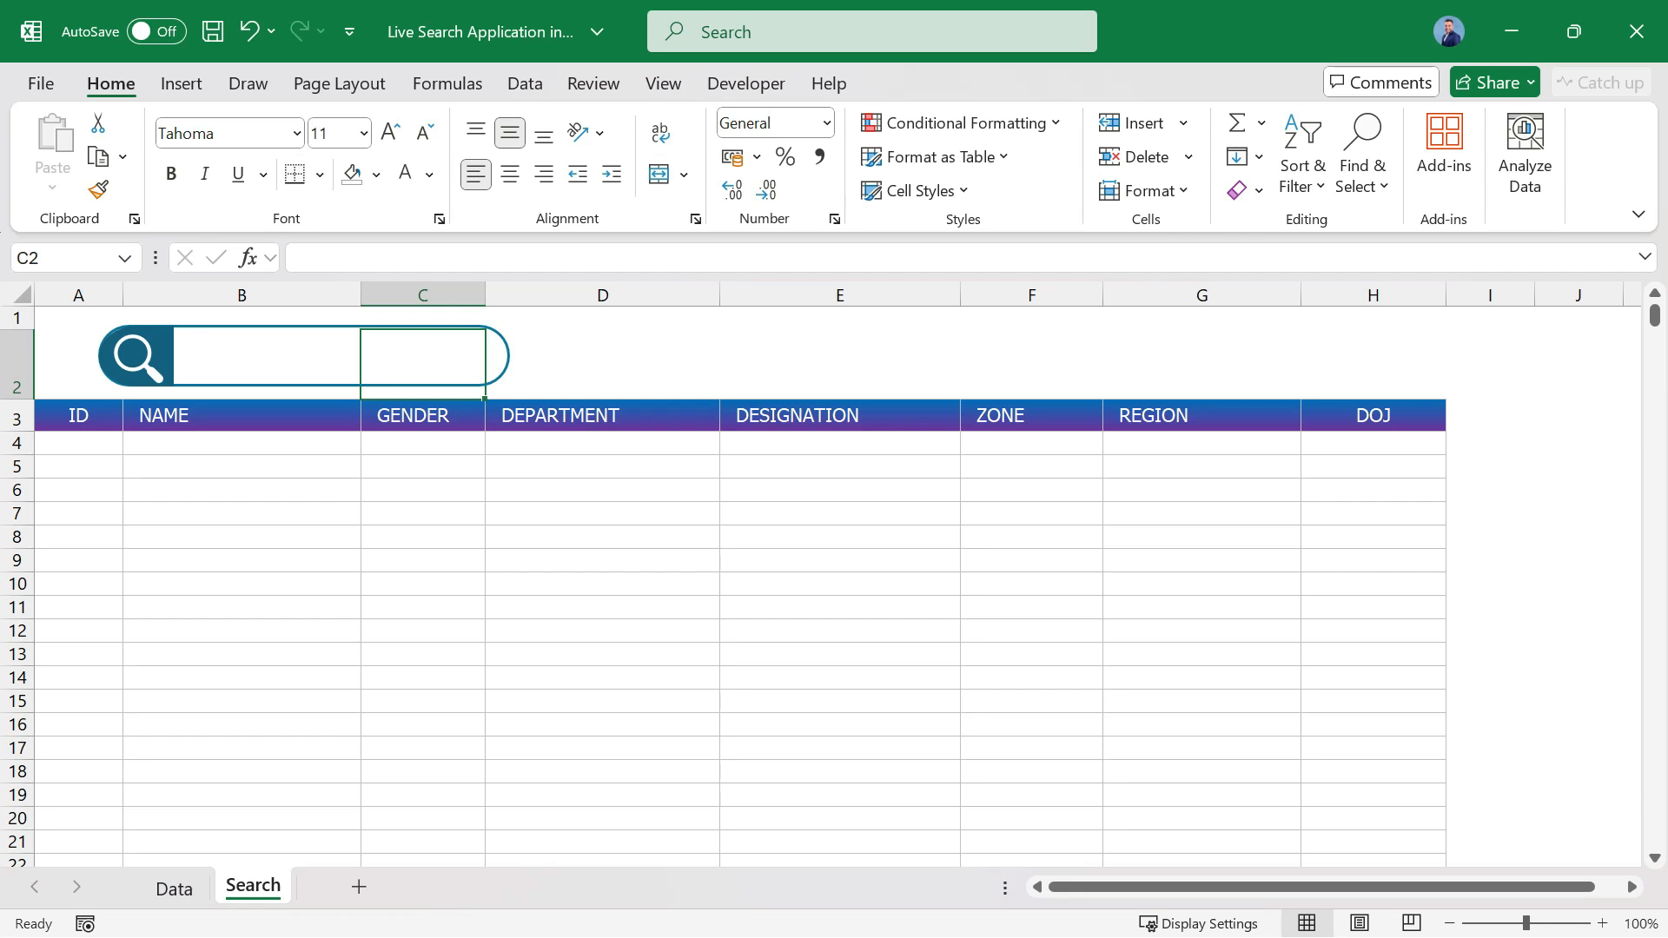
pyautogui.click(747, 83)
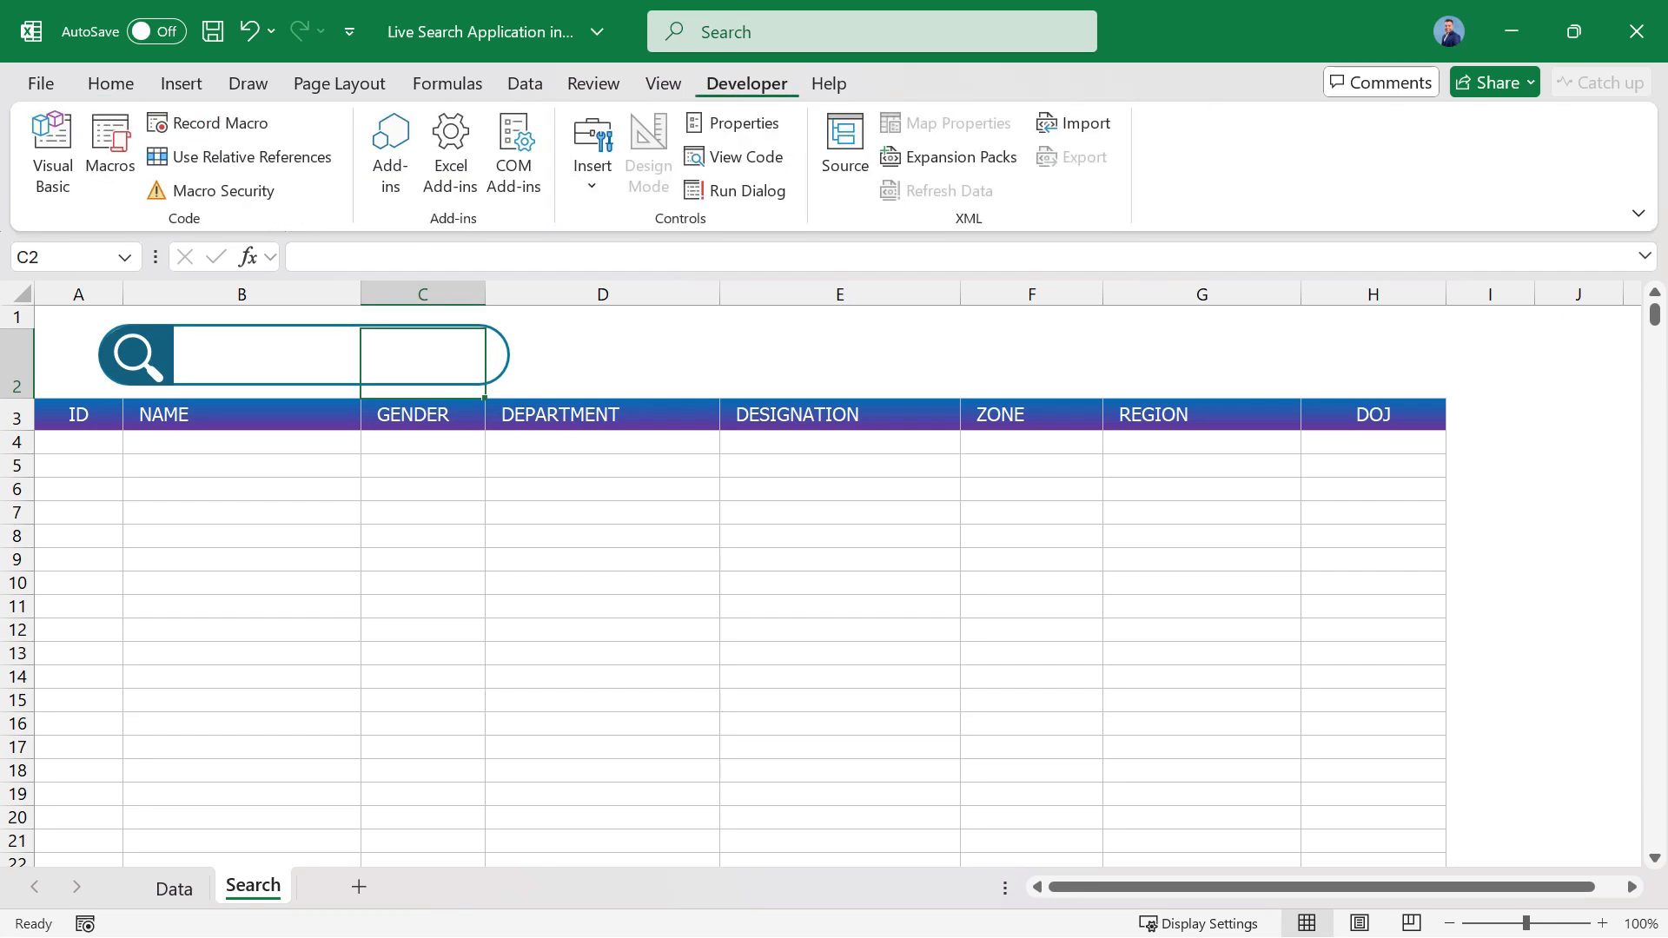
pyautogui.click(592, 152)
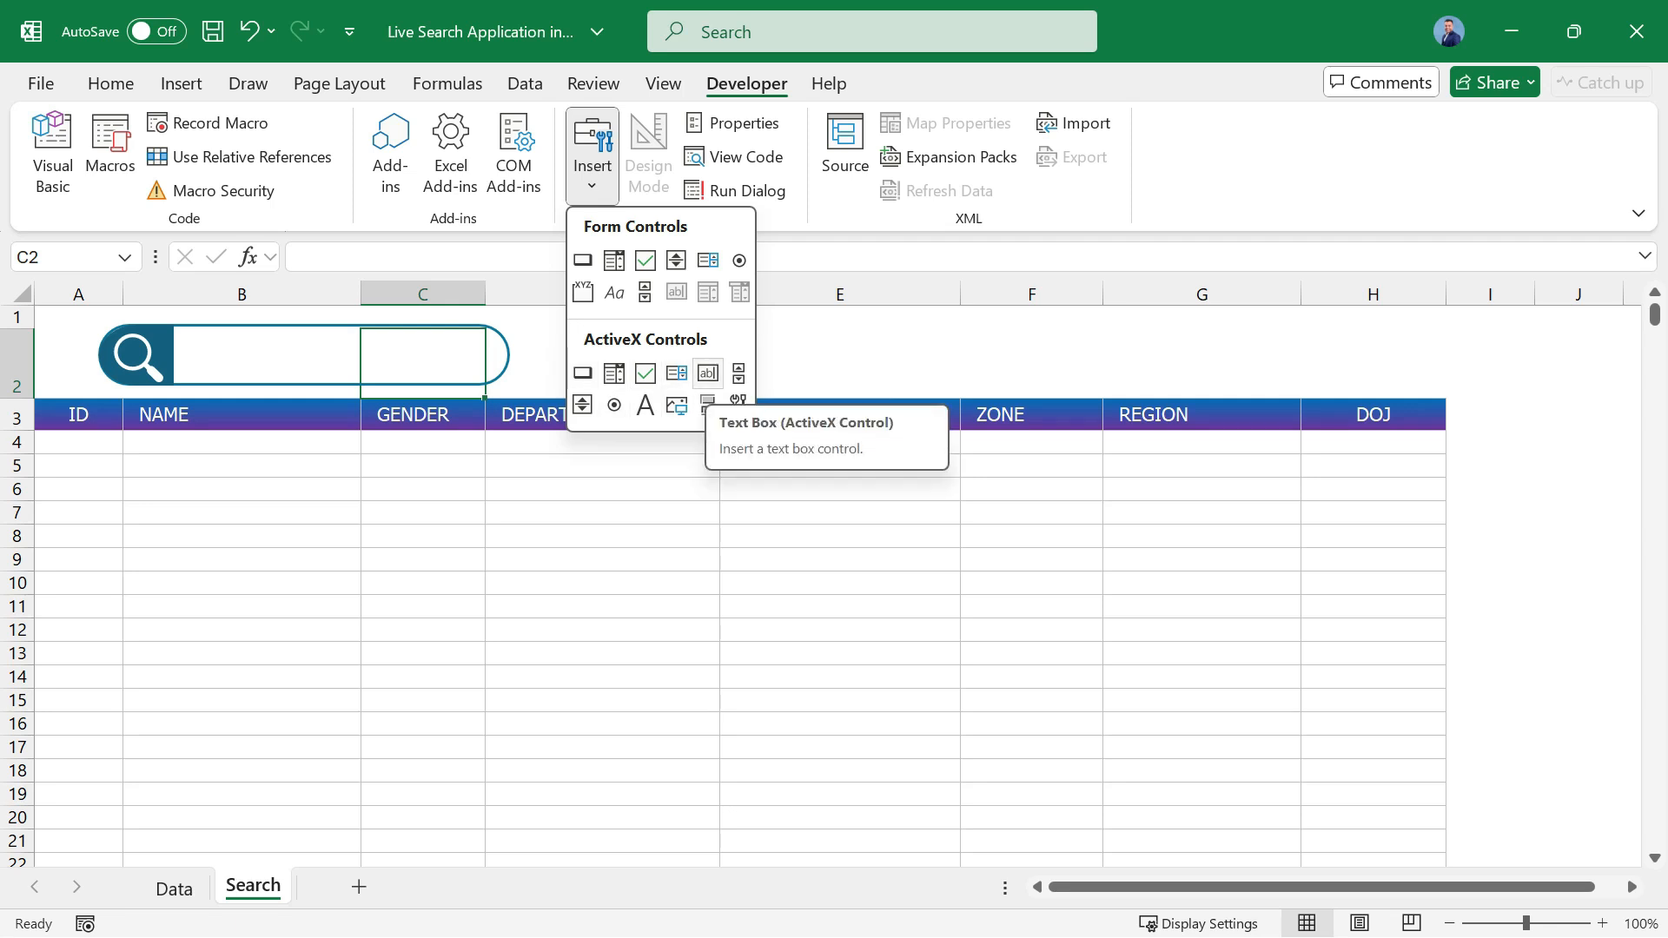
pyautogui.click(708, 373)
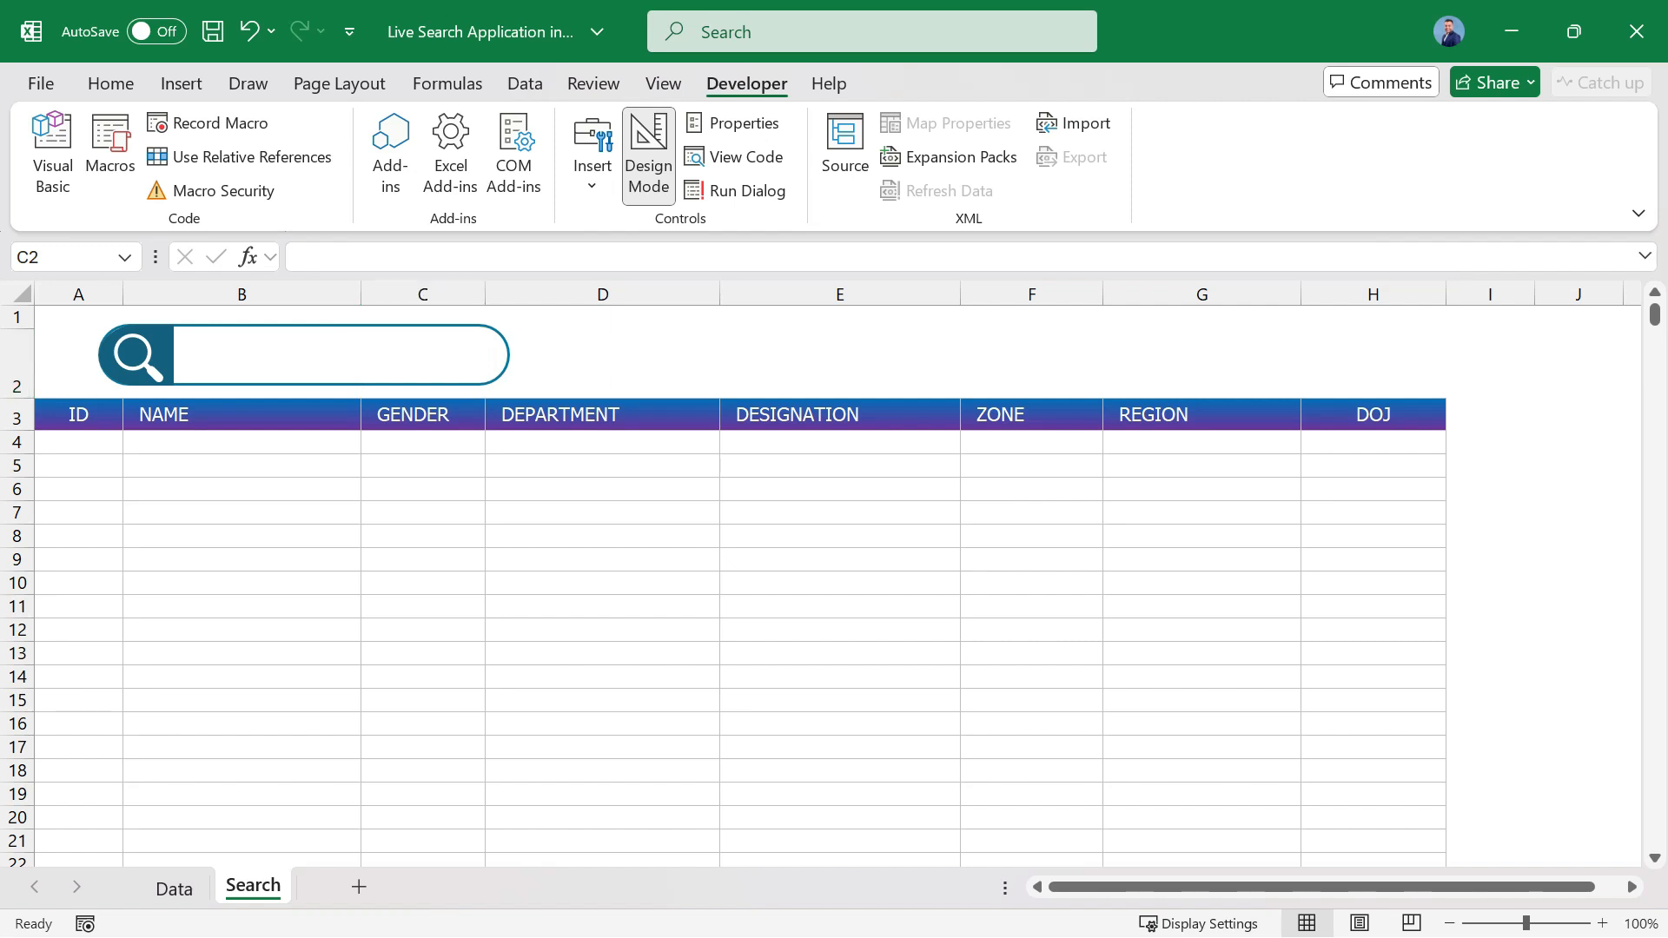
pyautogui.moveTo(185, 335)
pyautogui.mouseDown()
pyautogui.moveTo(306, 372)
pyautogui.moveTo(482, 378)
pyautogui.mouseUp()
pyautogui.click(602, 489)
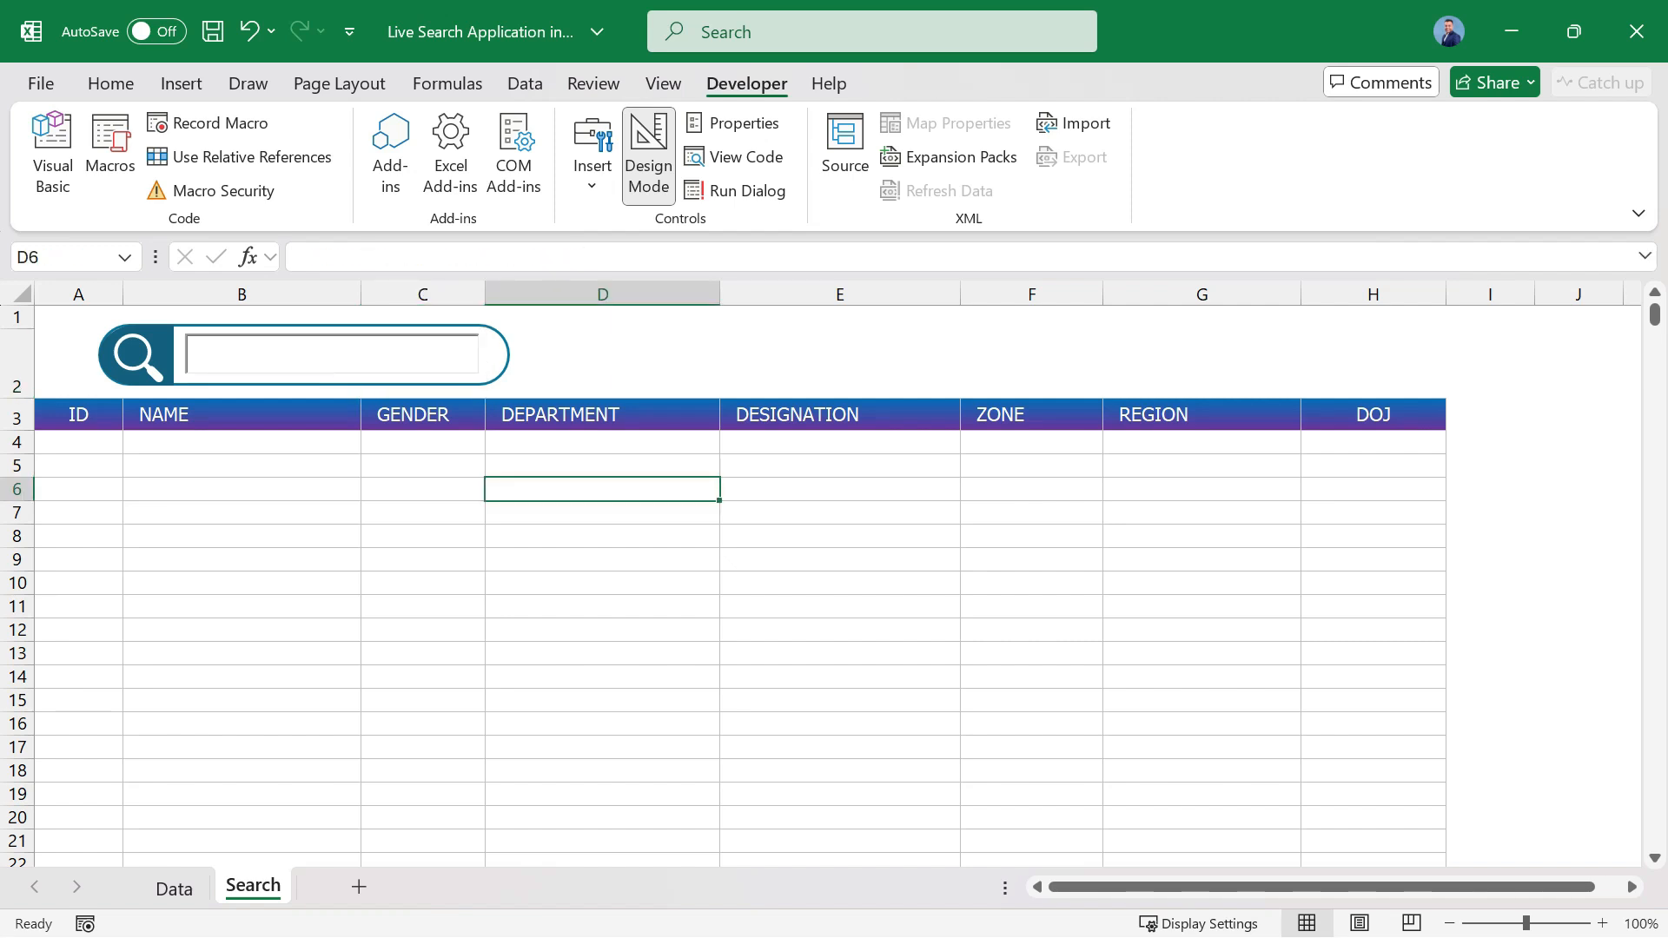
pyautogui.click(333, 355)
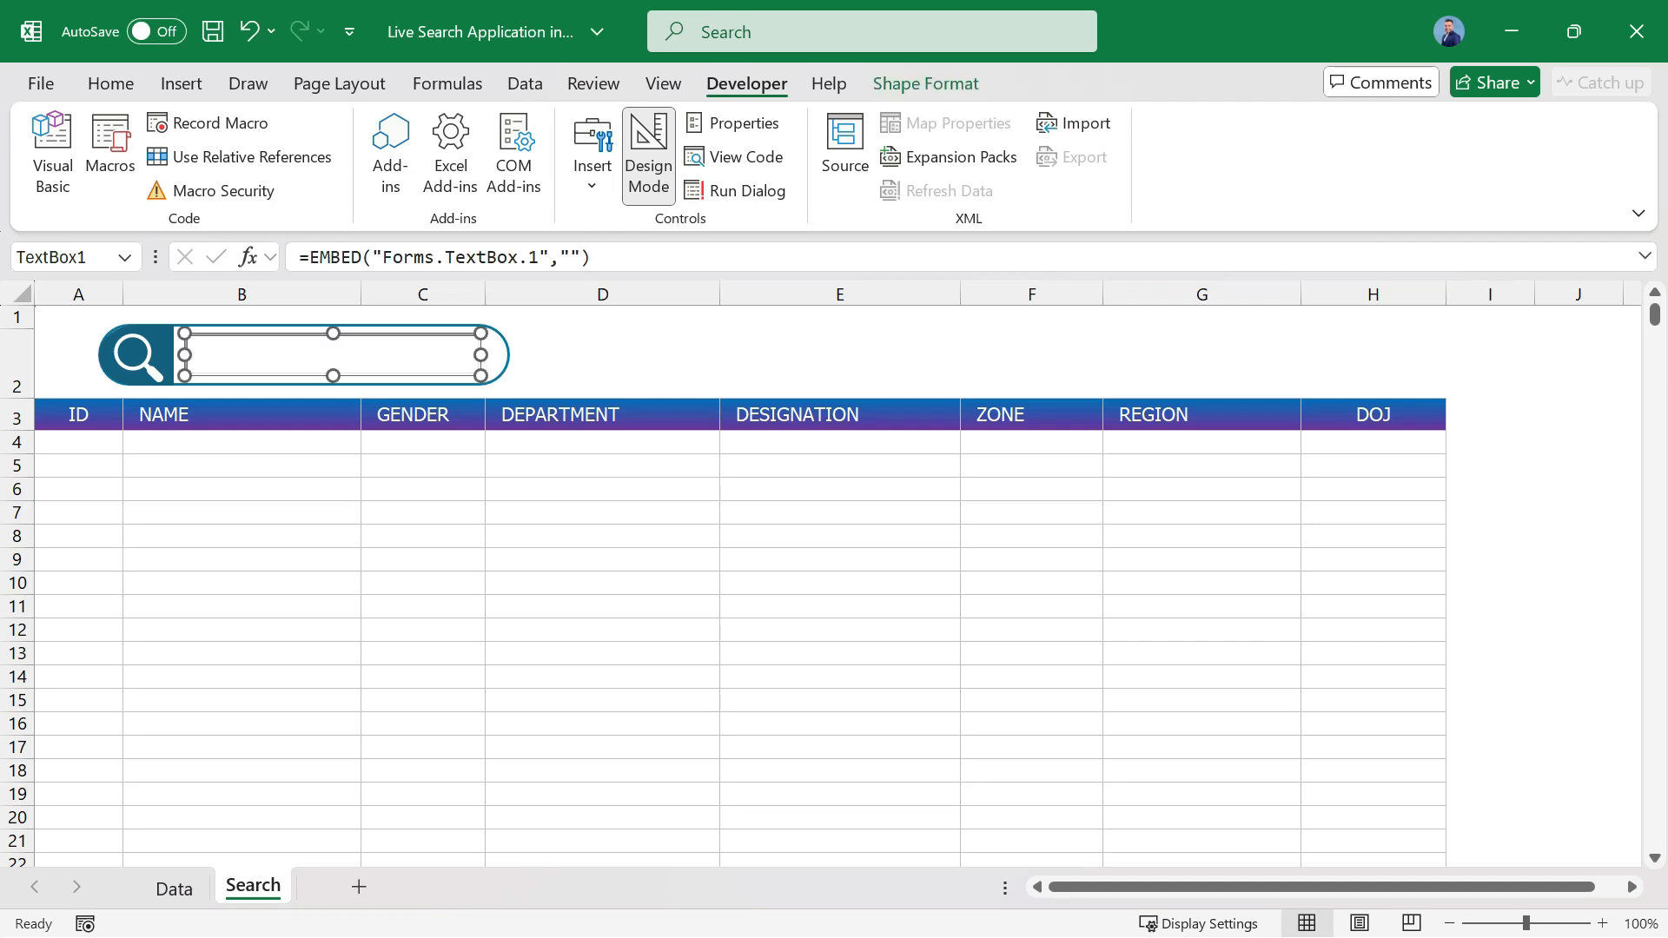
pyautogui.click(423, 465)
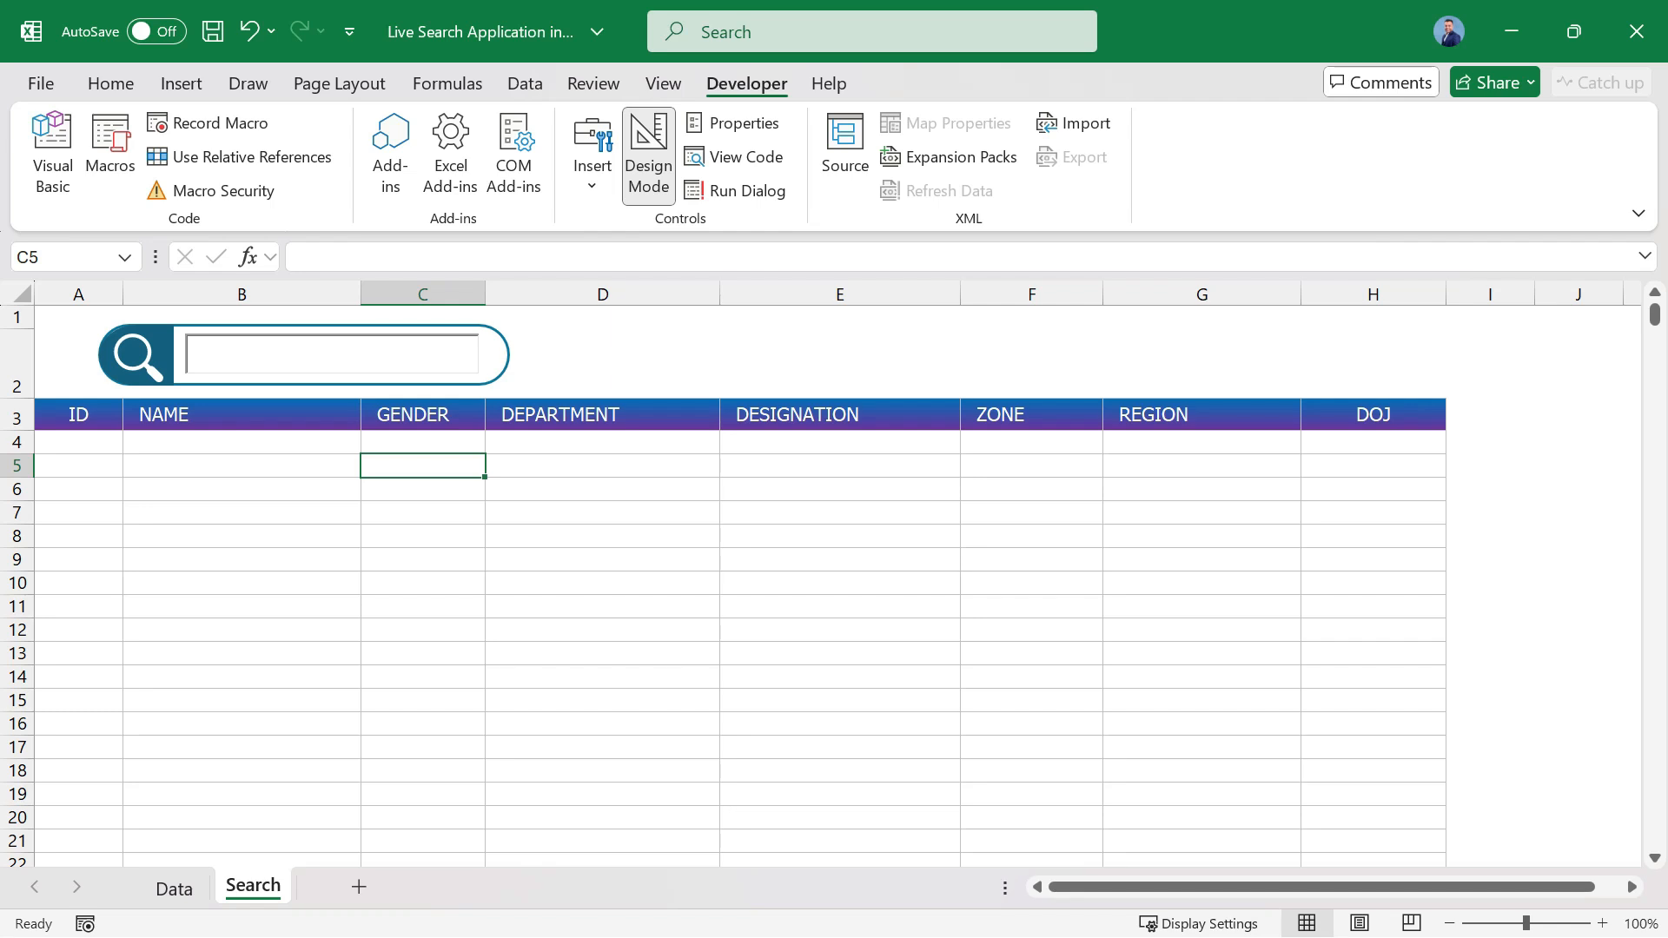
# Show the ActiveX text box's properties and choose 1 - fmBackStyleOpaque as its BackStyle.
pyautogui.click(347, 355)
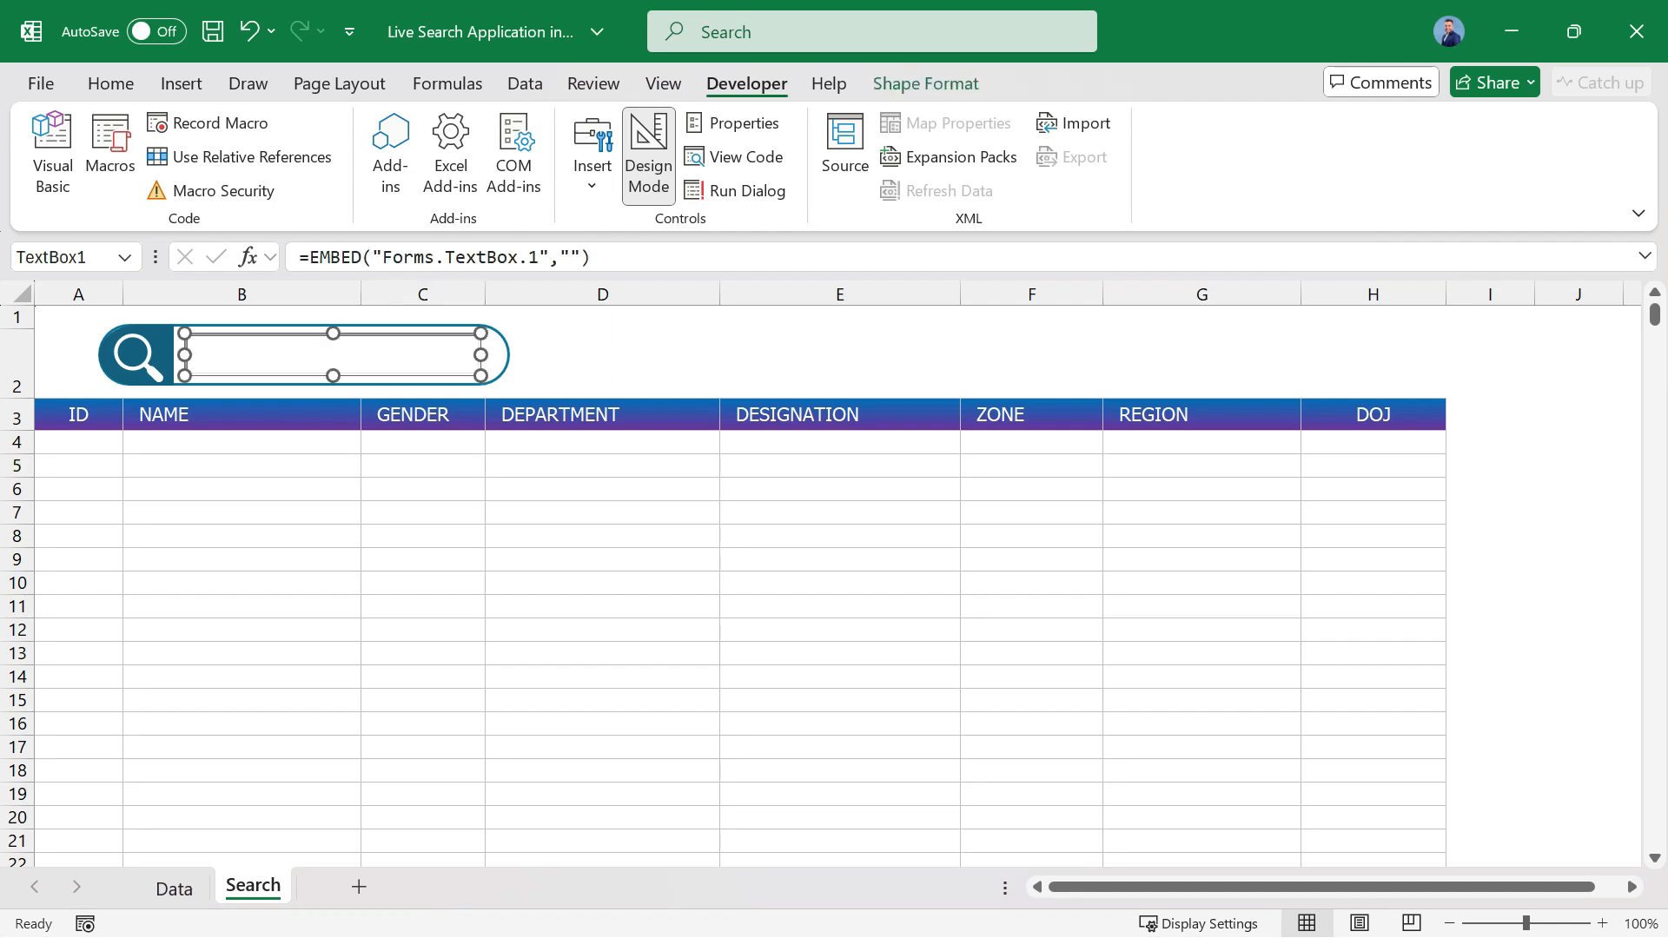
pyautogui.click(734, 122)
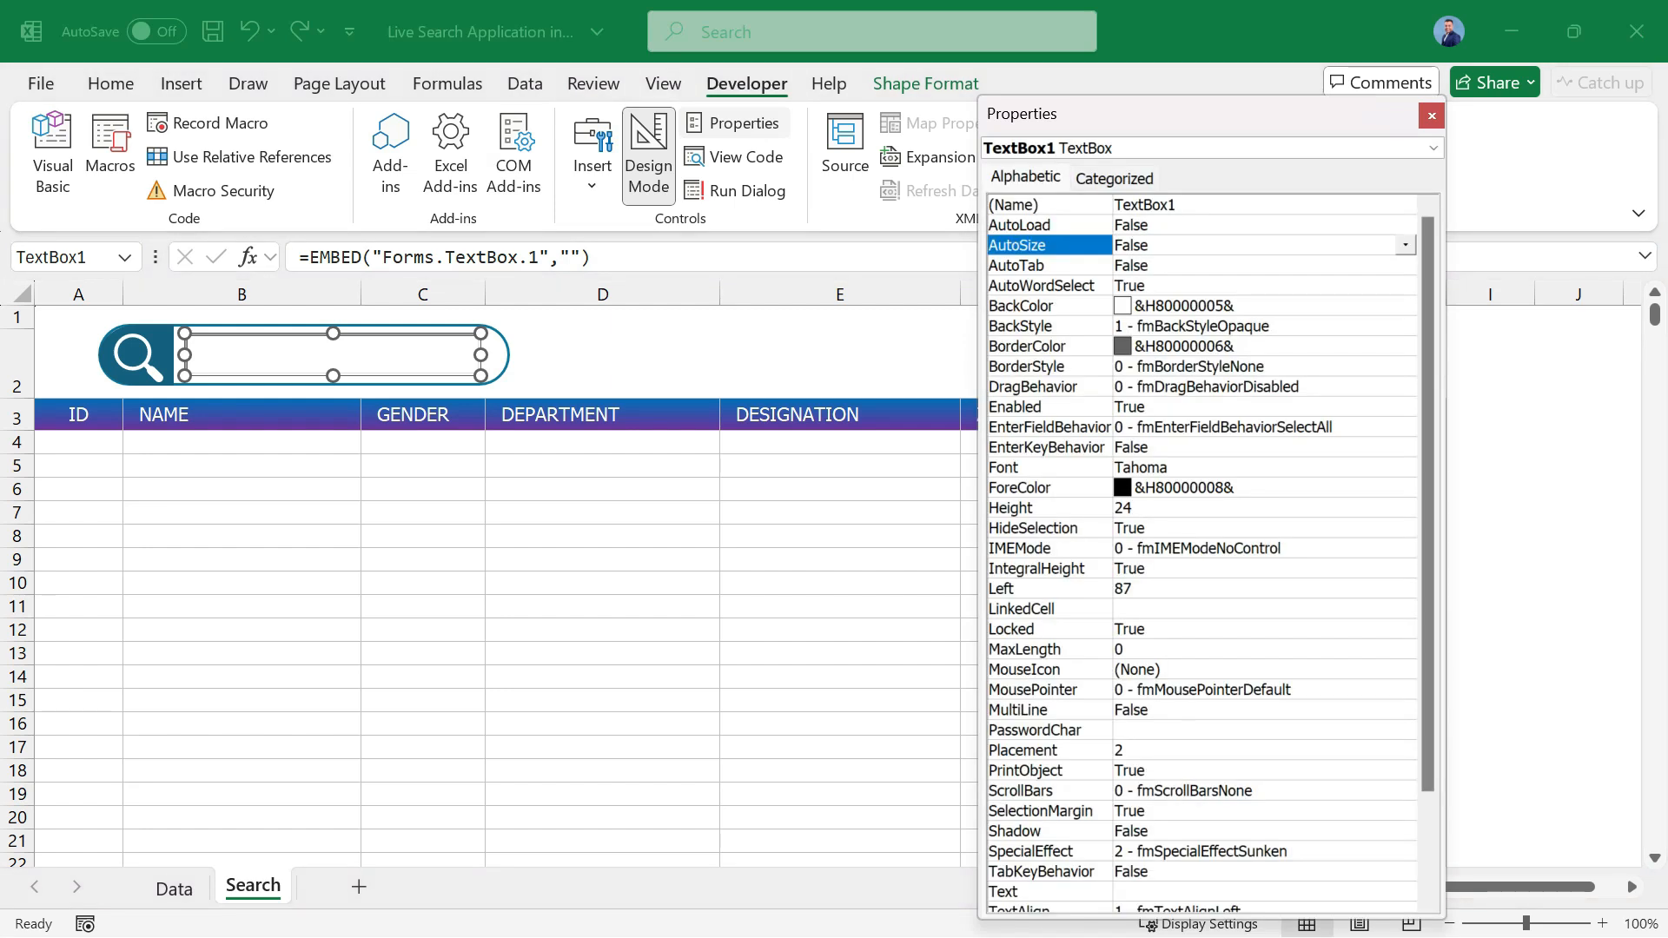
pyautogui.moveTo(1232, 120); pyautogui.dragTo(1201, 113)
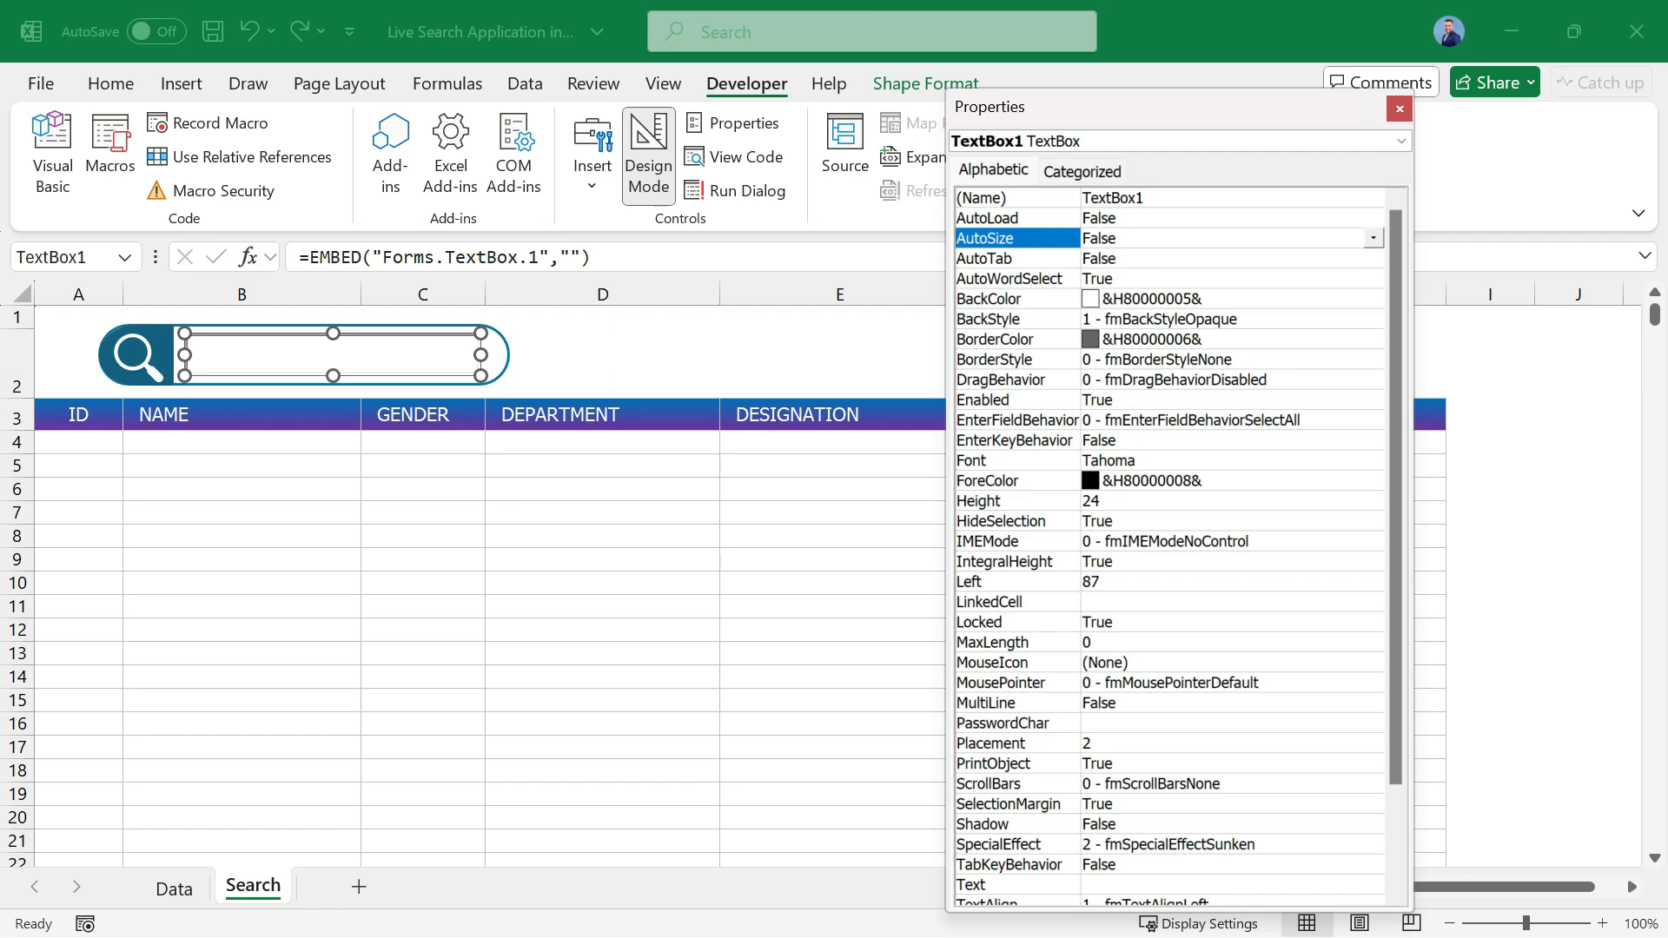
pyautogui.click(995, 319)
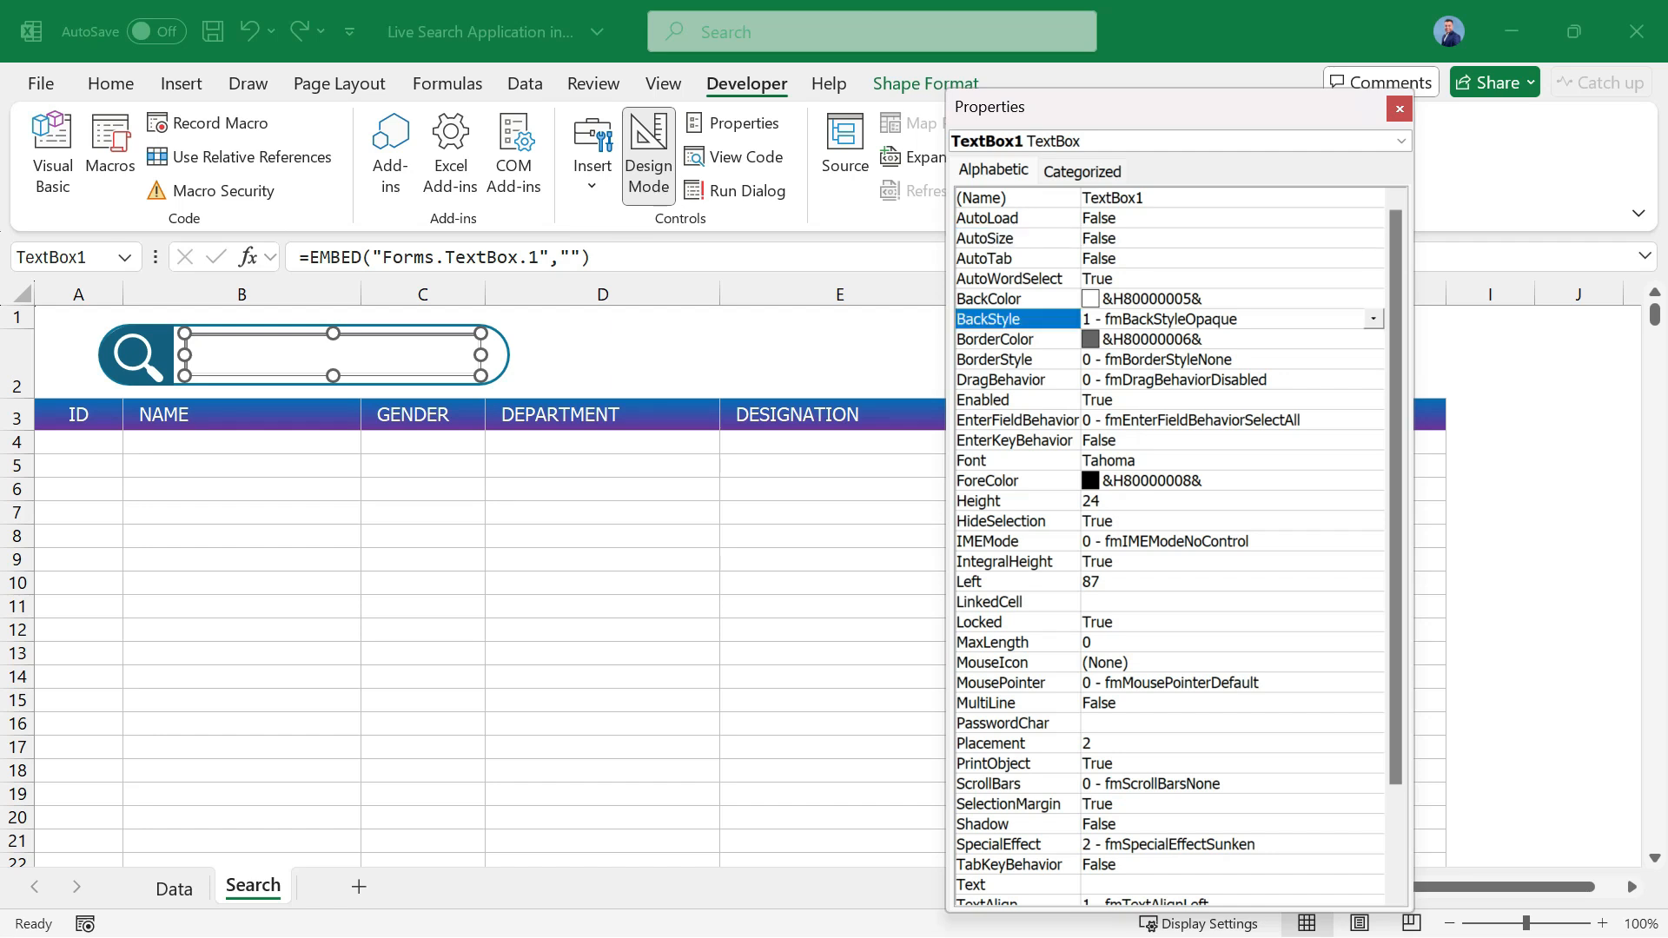
pyautogui.click(1373, 319)
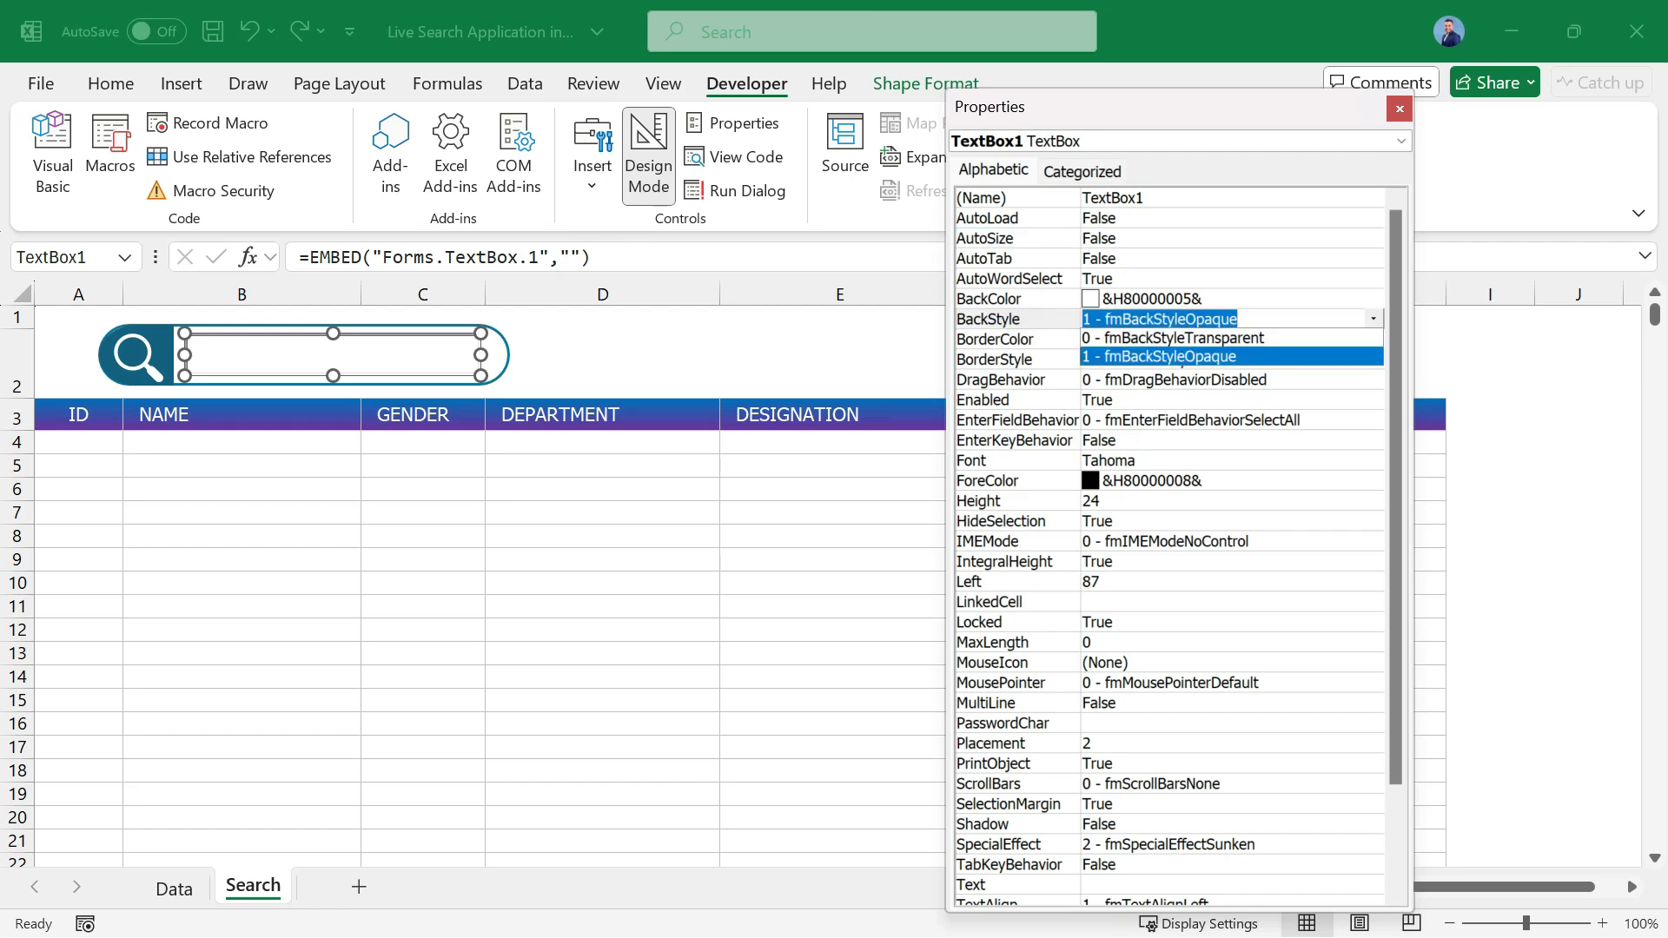
pyautogui.click(1159, 357)
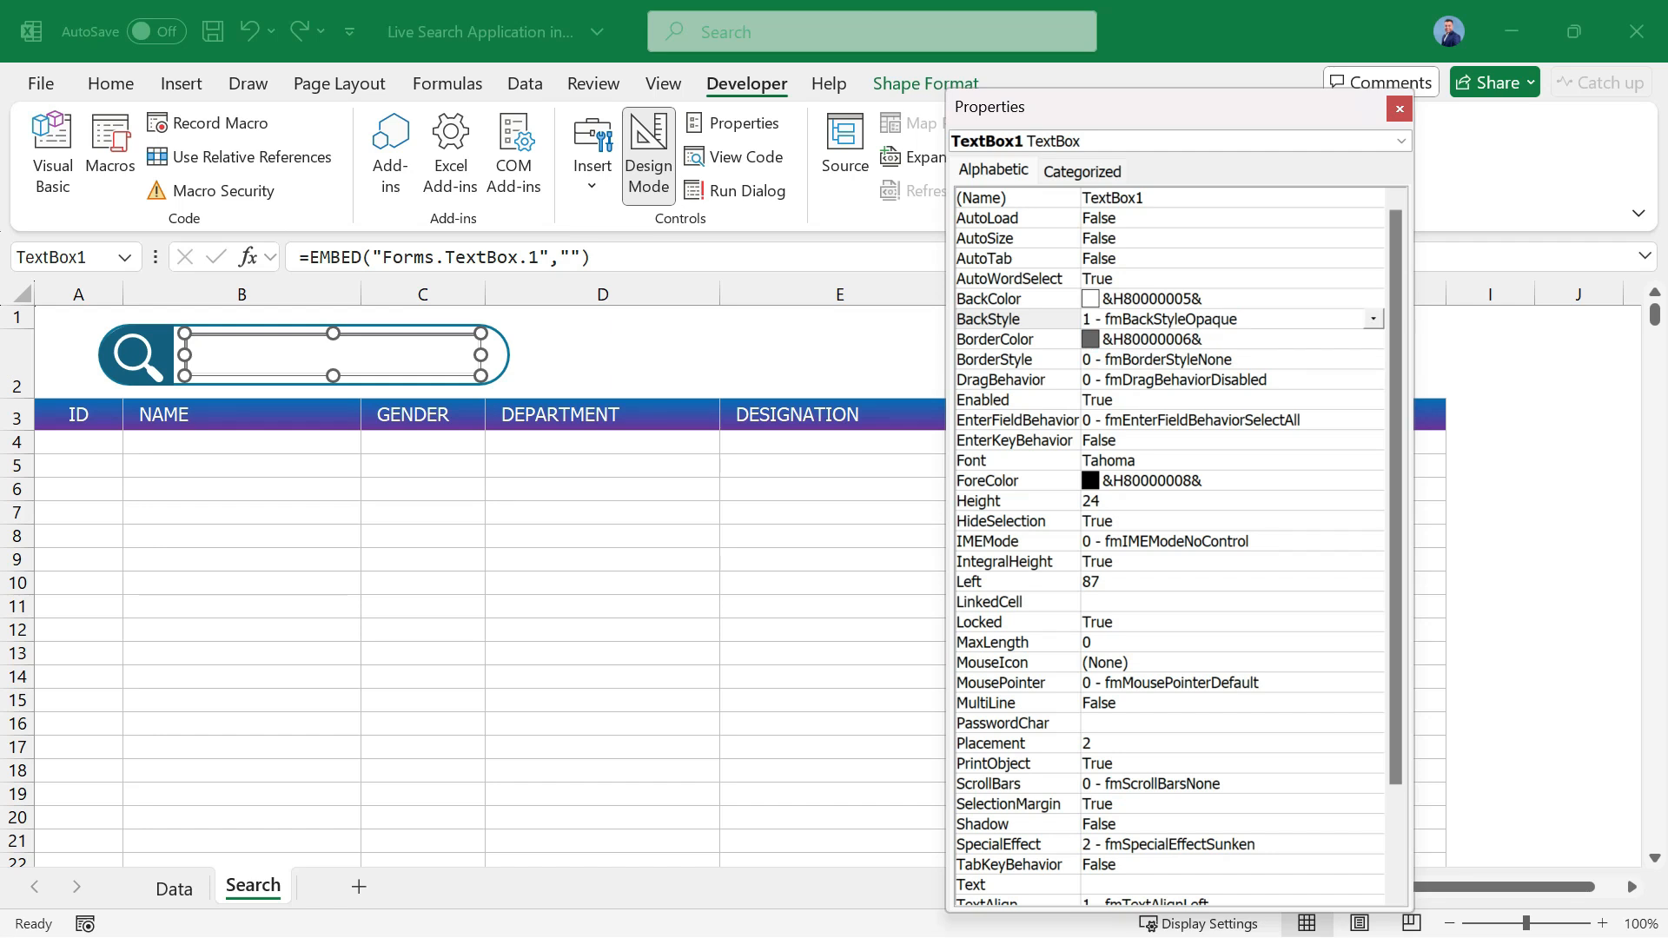
# Set the text box's BorderStyle to 1 - fmBorderStyleSingle.
pyautogui.click(995, 340)
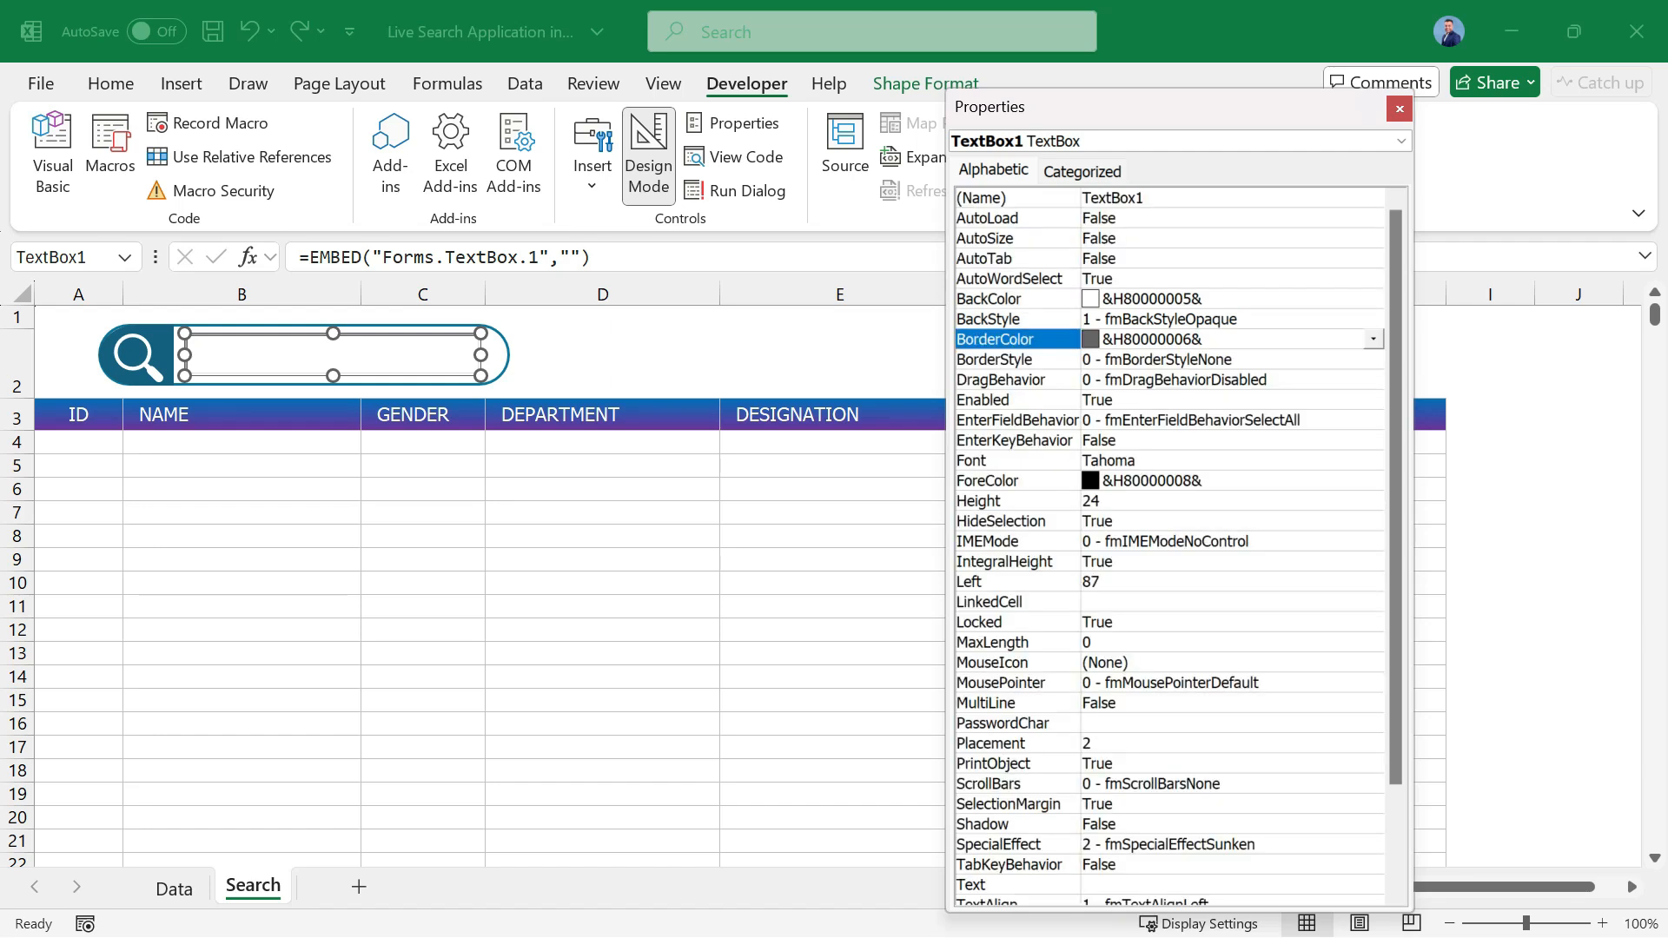
pyautogui.click(995, 360)
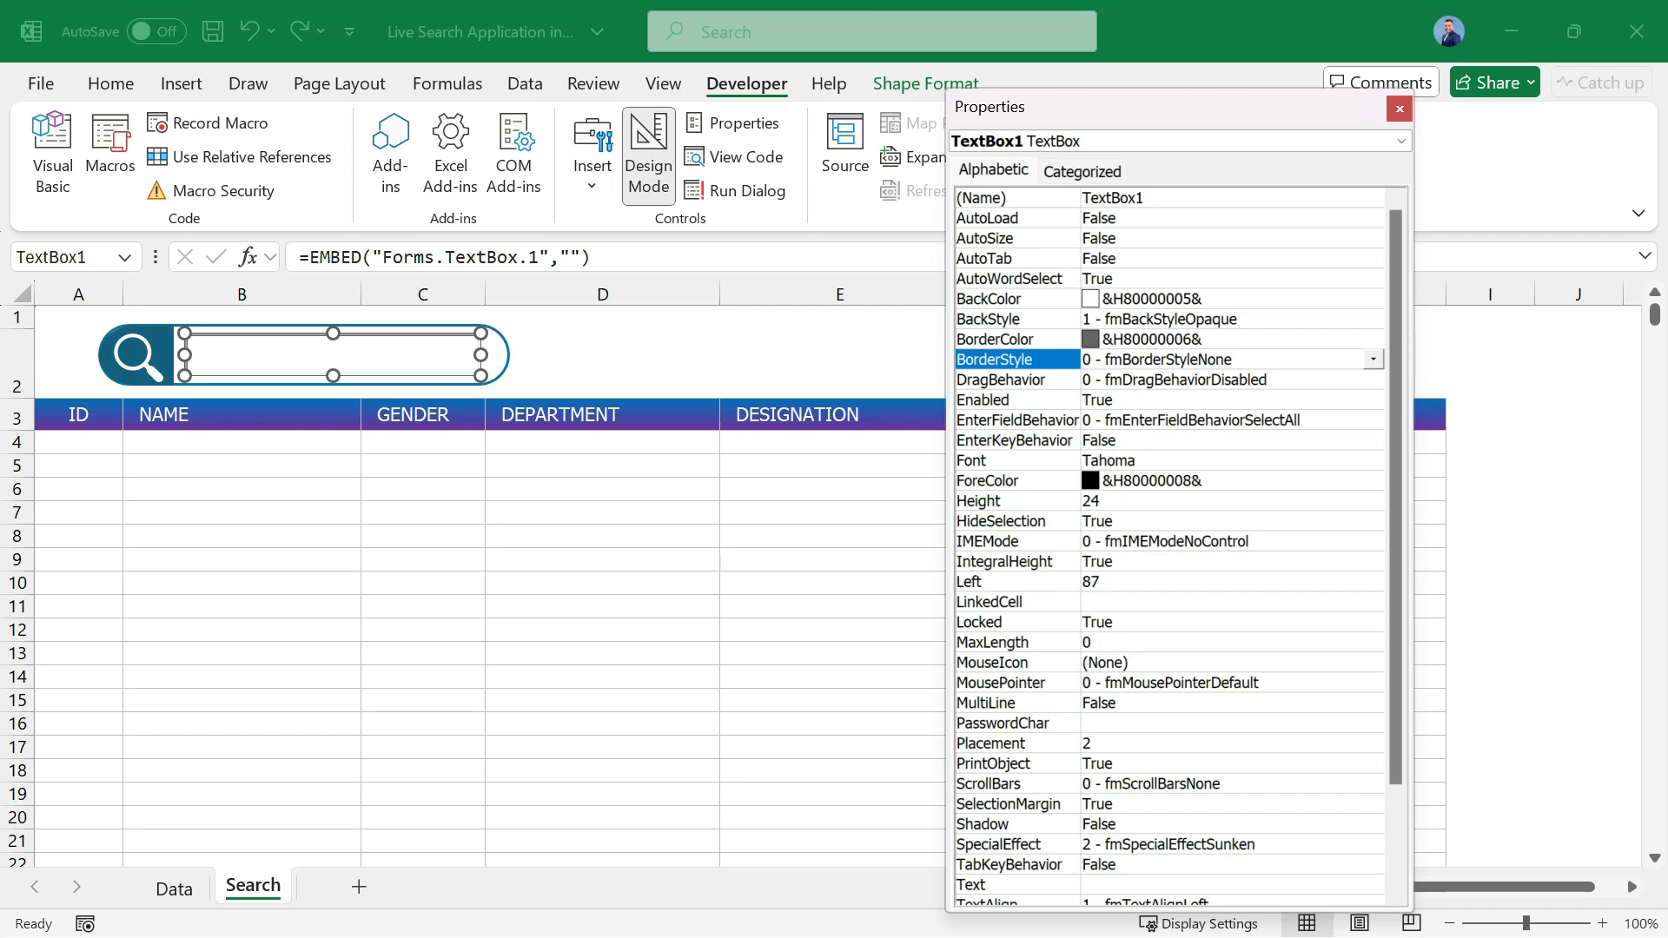
pyautogui.click(1372, 360)
pyautogui.click(1168, 397)
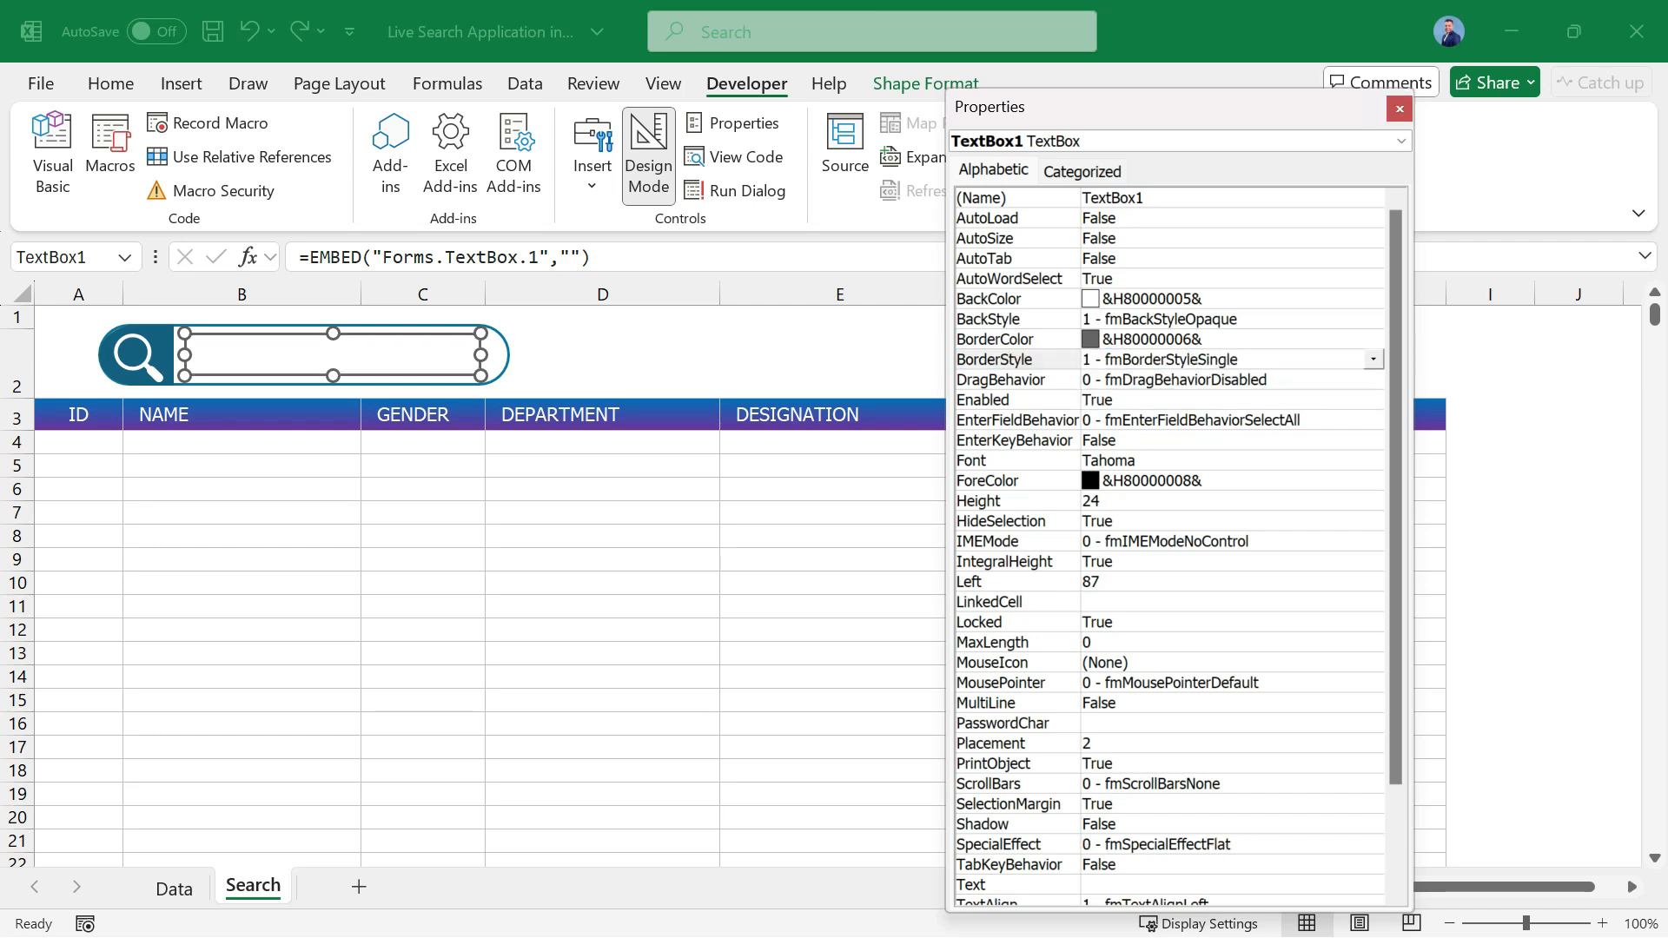
# Set the text box's BorderStyle to 0 - fmBorderStyleNone and close its properties.
pyautogui.click(1372, 360)
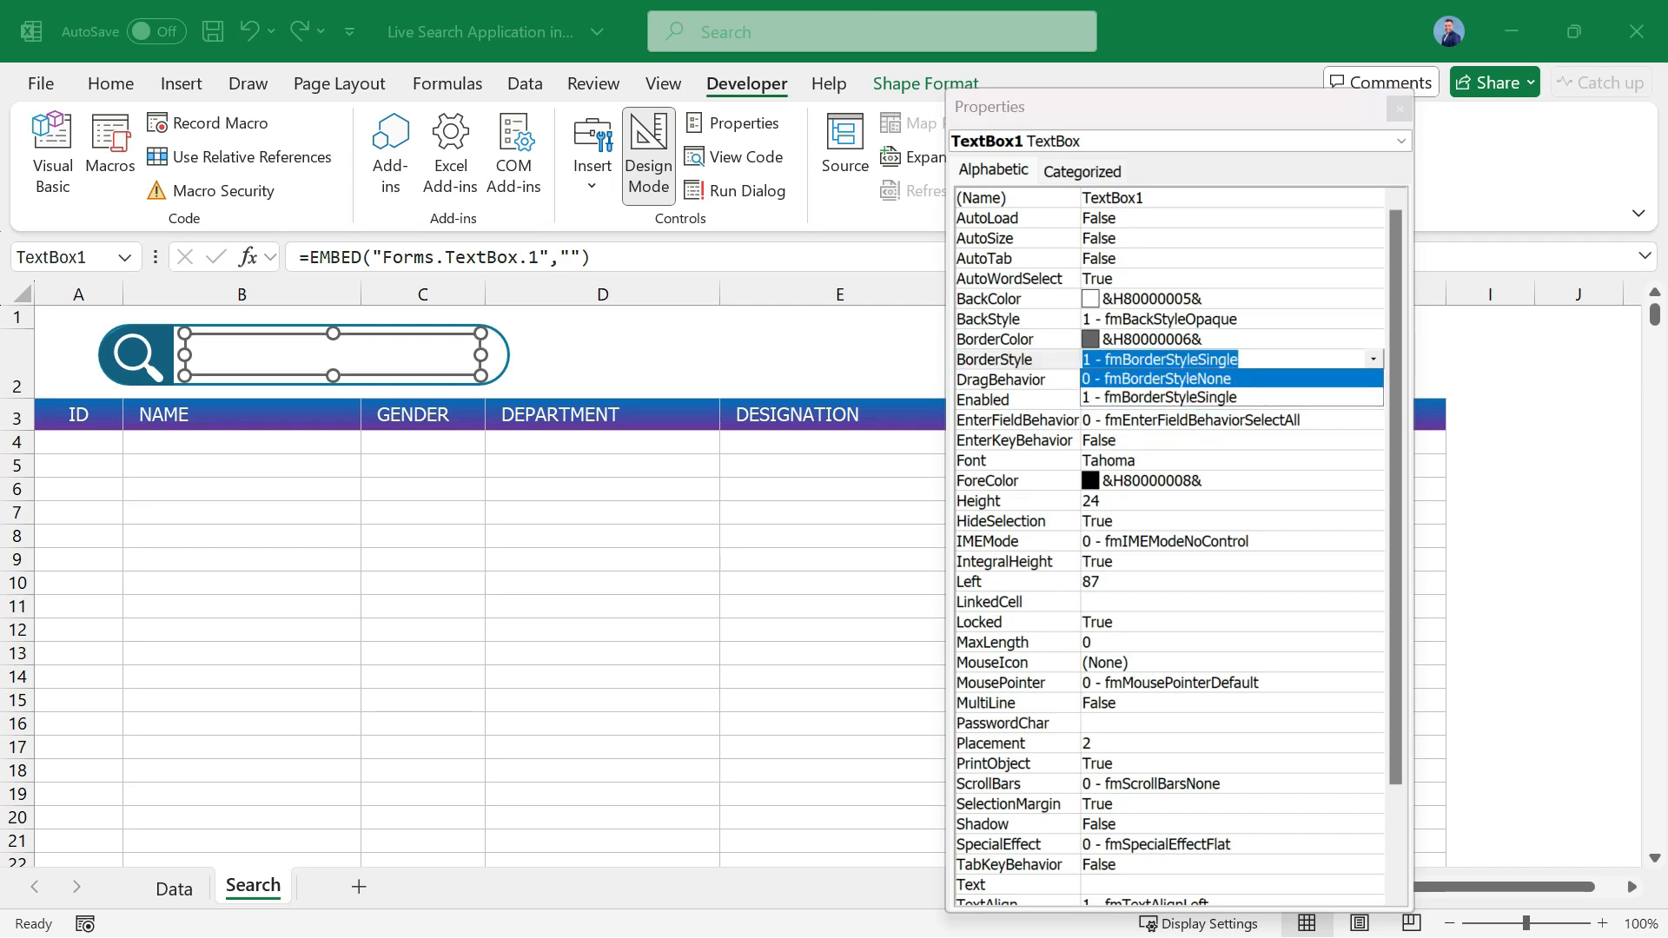
pyautogui.click(1168, 379)
pyautogui.click(782, 513)
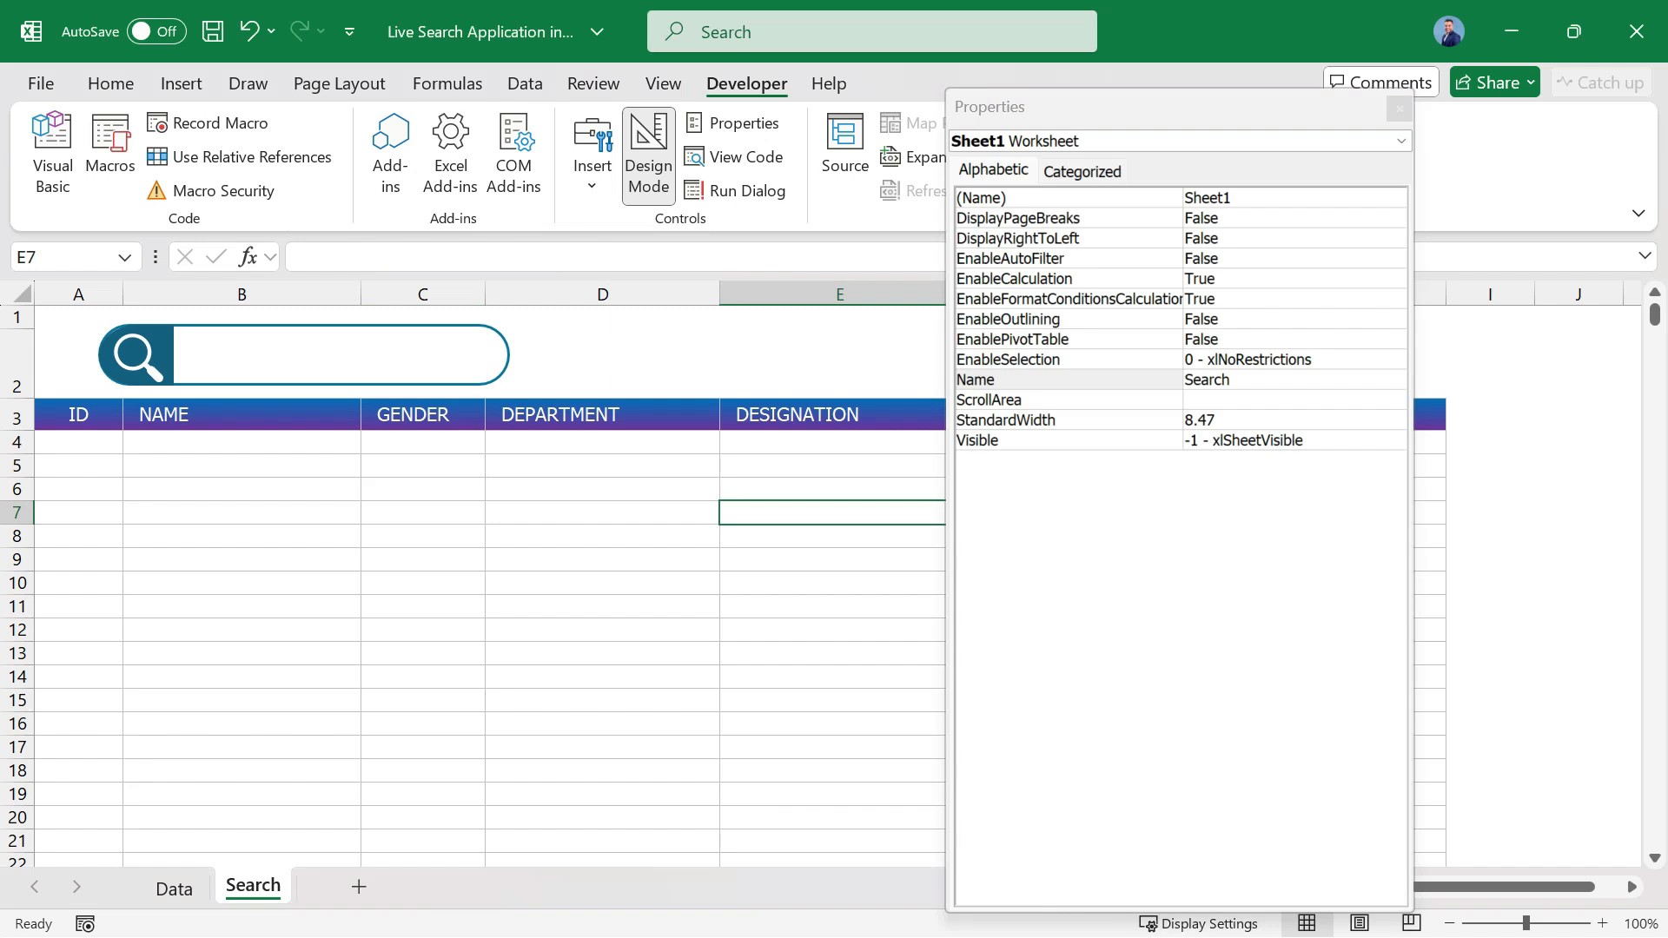
pyautogui.click(332, 355)
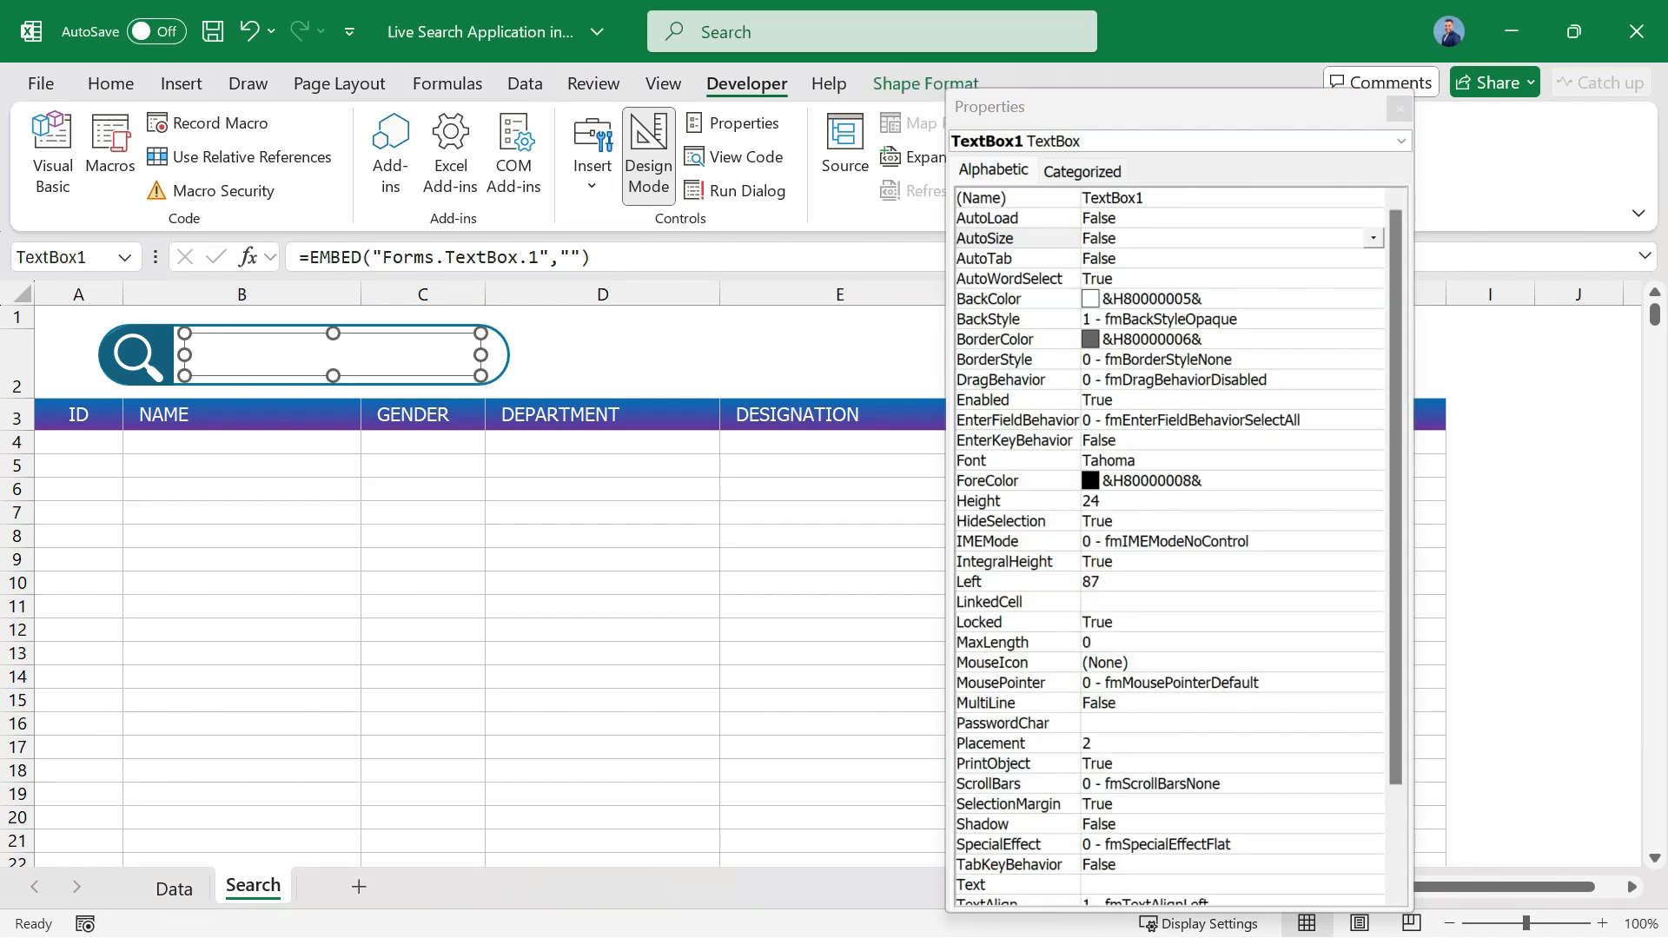
pyautogui.scroll(-3, 1168, 547)
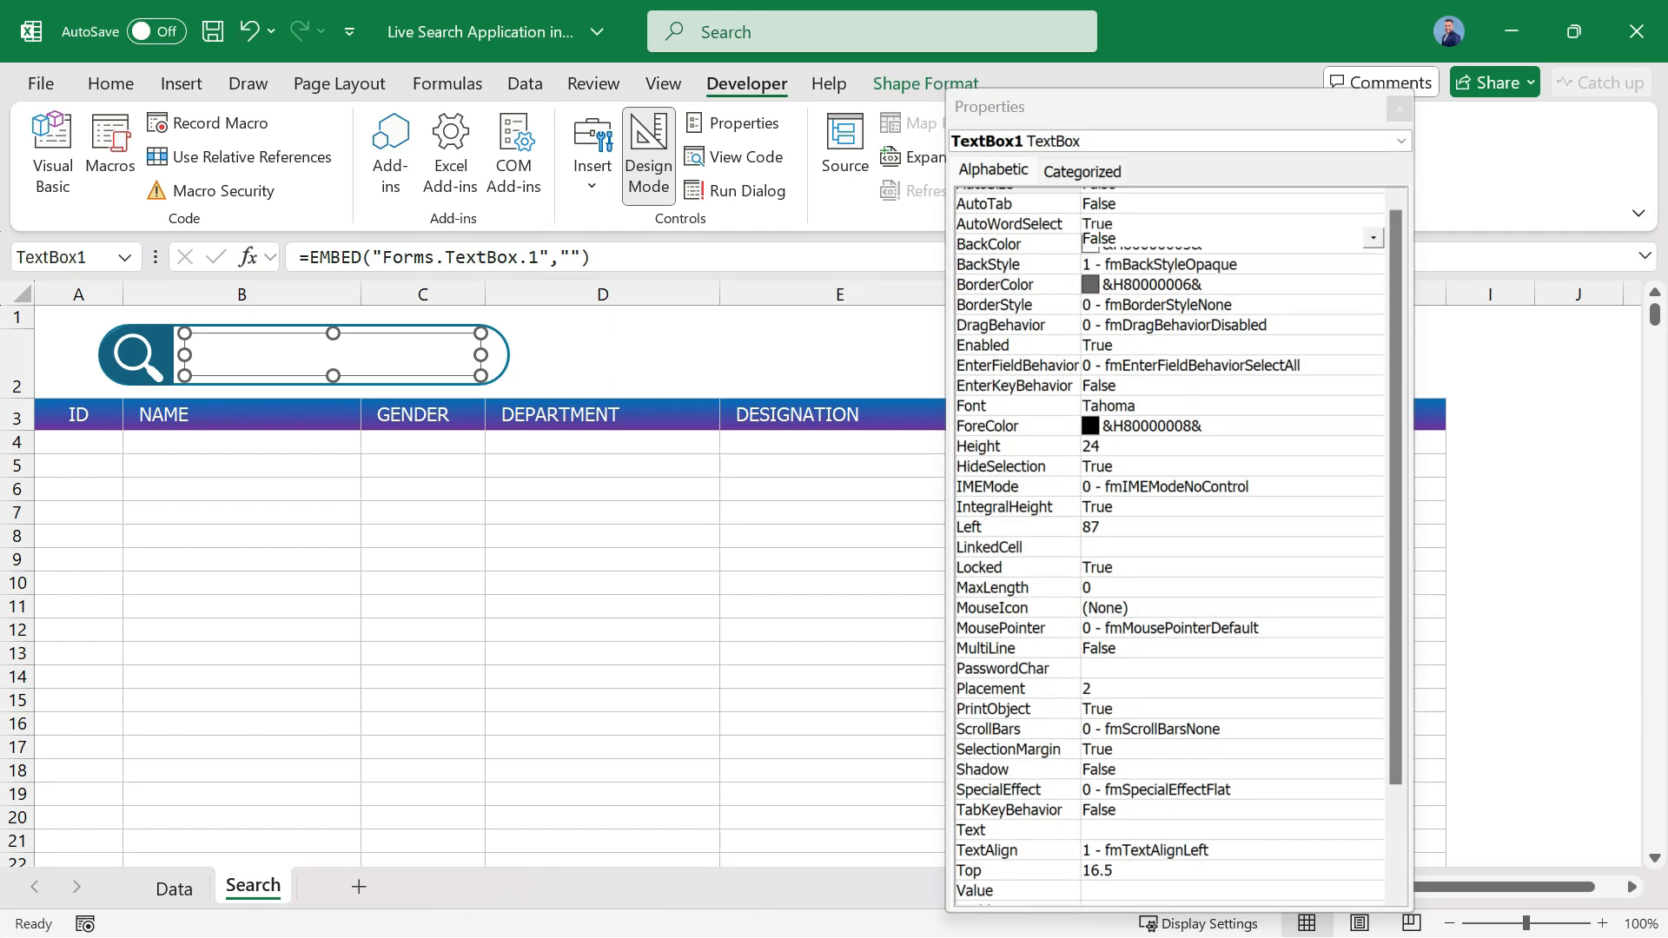
pyautogui.scroll(3, 1169, 548)
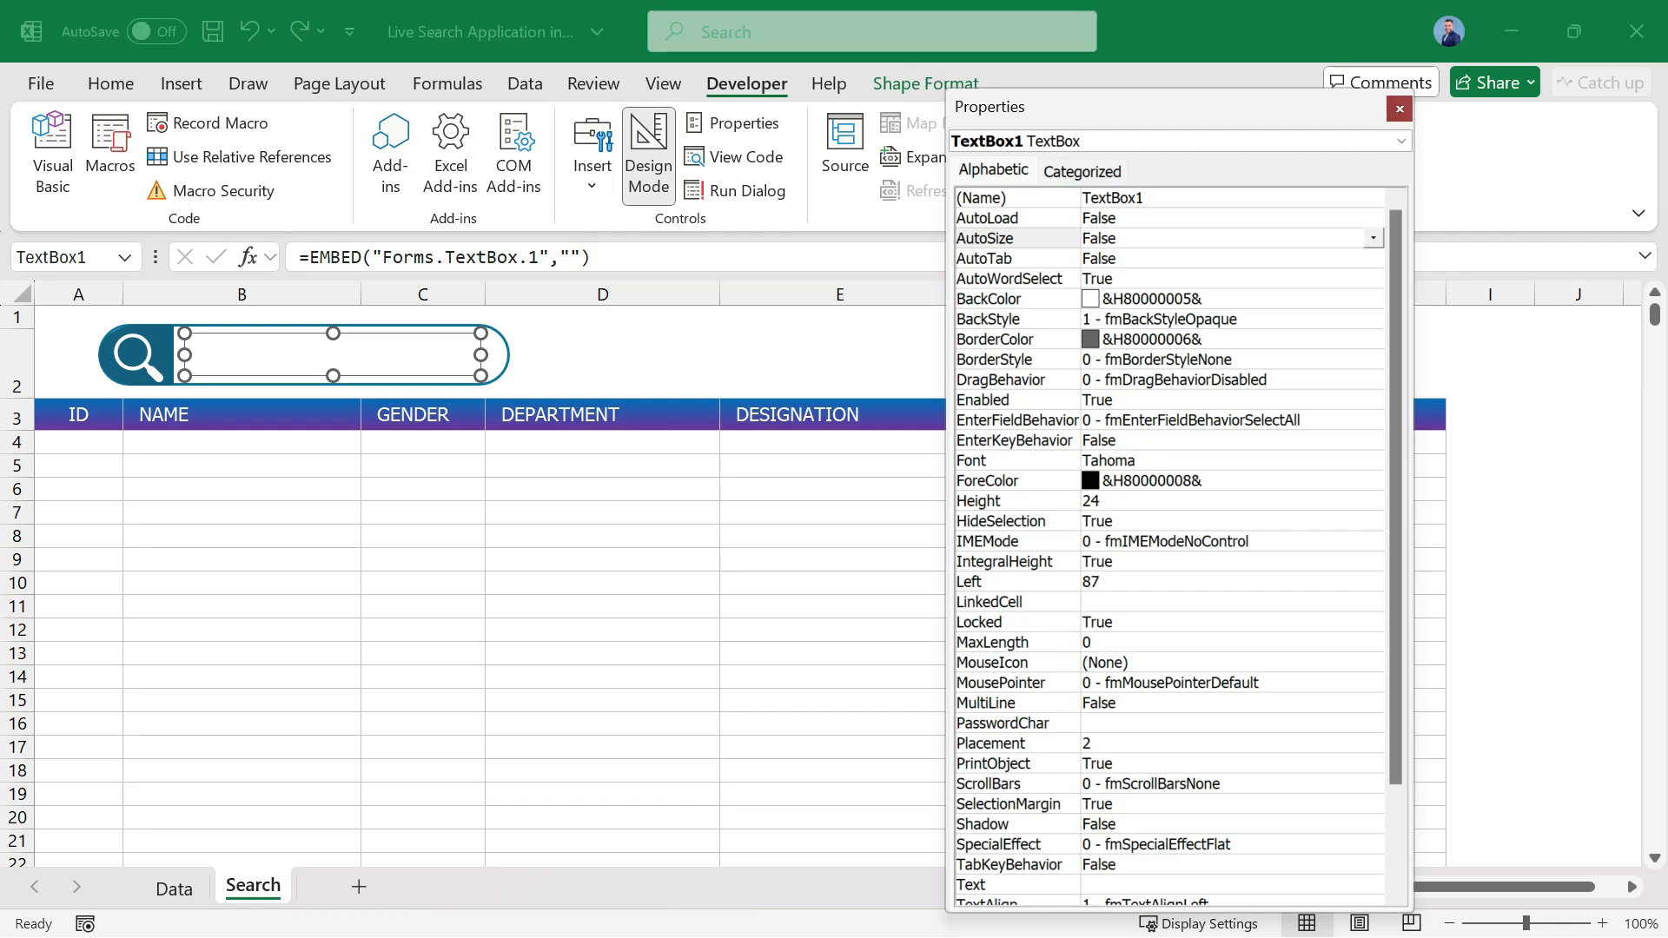
pyautogui.click(1399, 109)
pyautogui.click(423, 559)
pyautogui.click(333, 354)
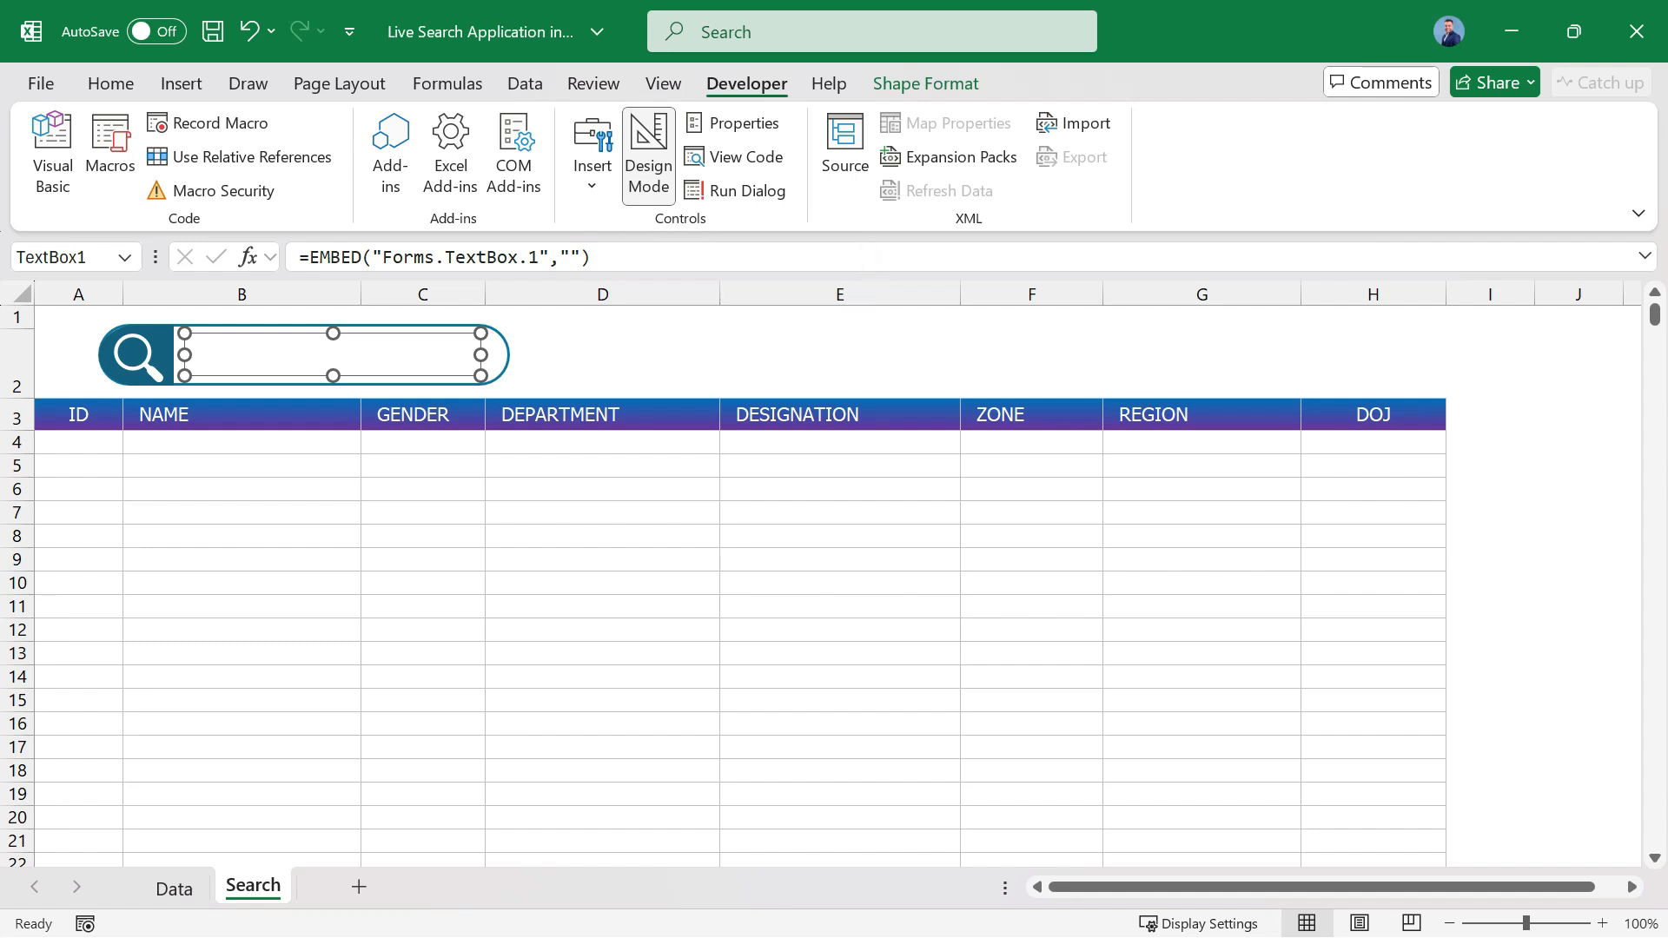
# Turn off Design Mode and test the search box with random letters, replacing them with abcd.
pyautogui.click(648, 156)
pyautogui.click(201, 350)
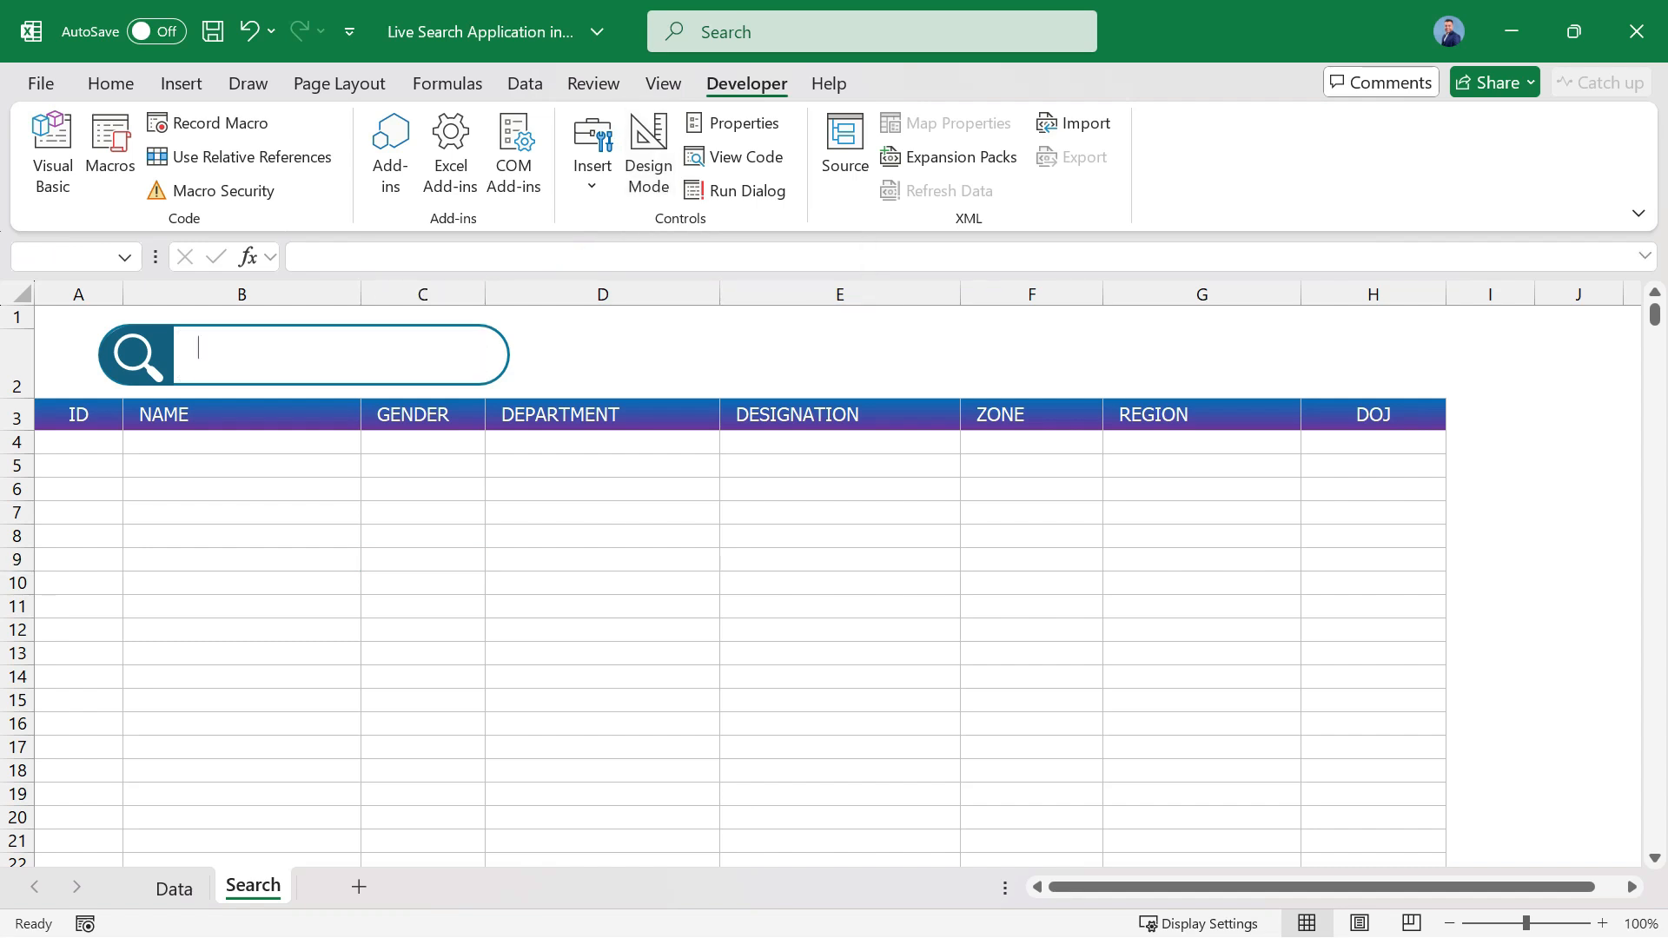
pyautogui.write('d')
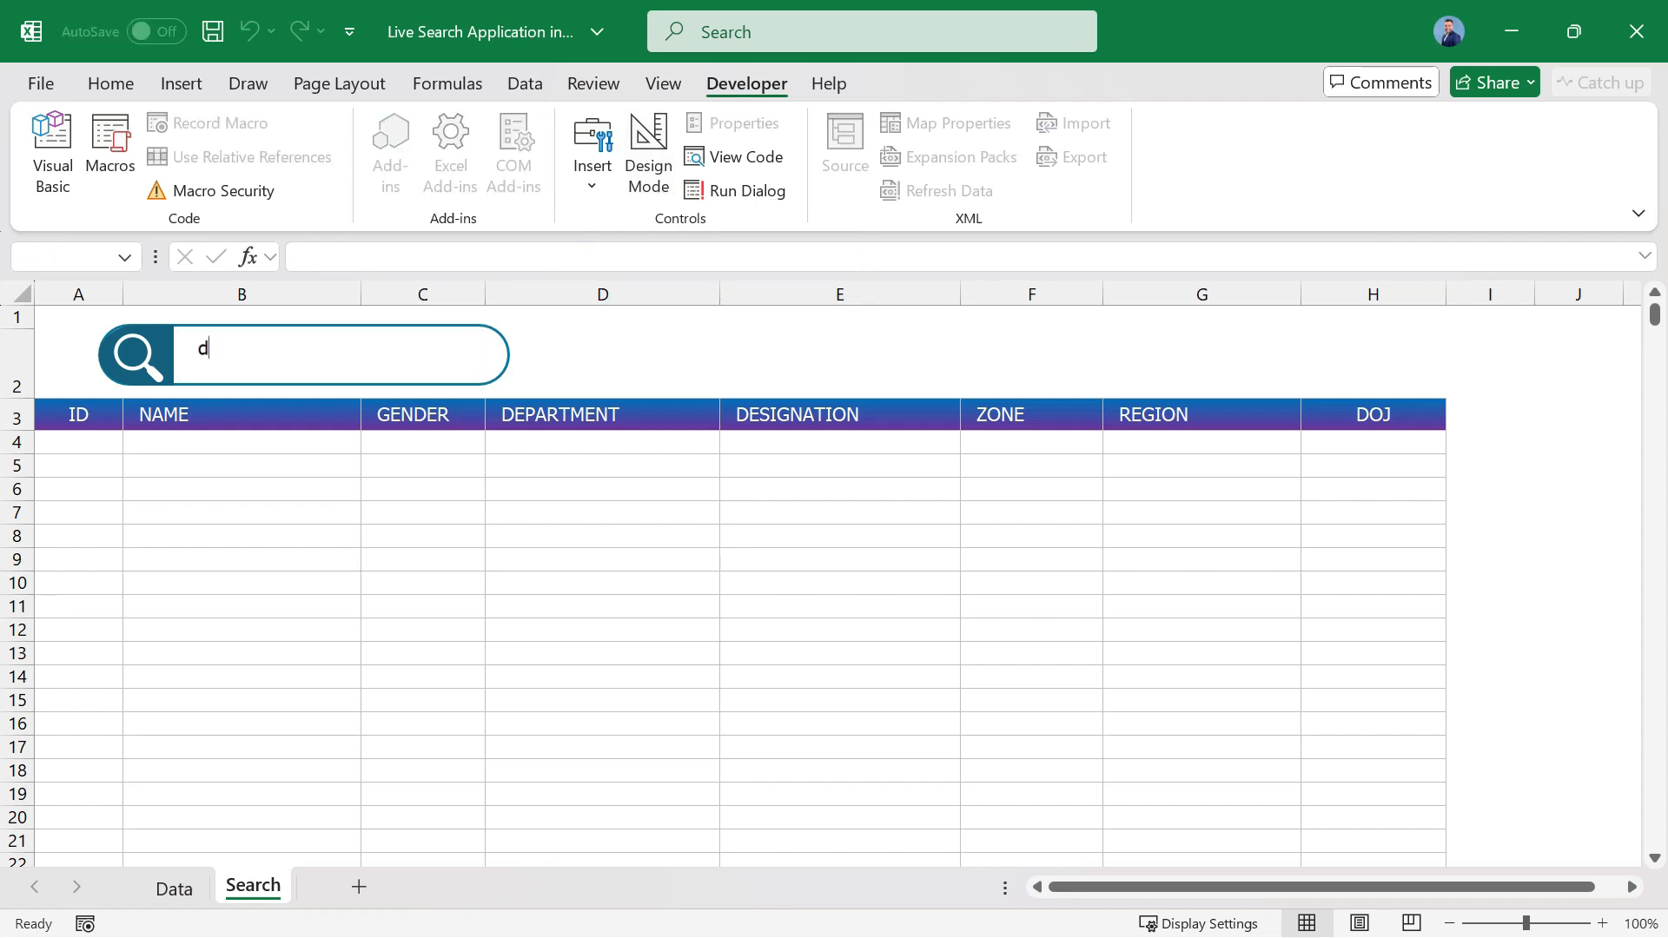
pyautogui.write('fghgdhfdgfhdg')
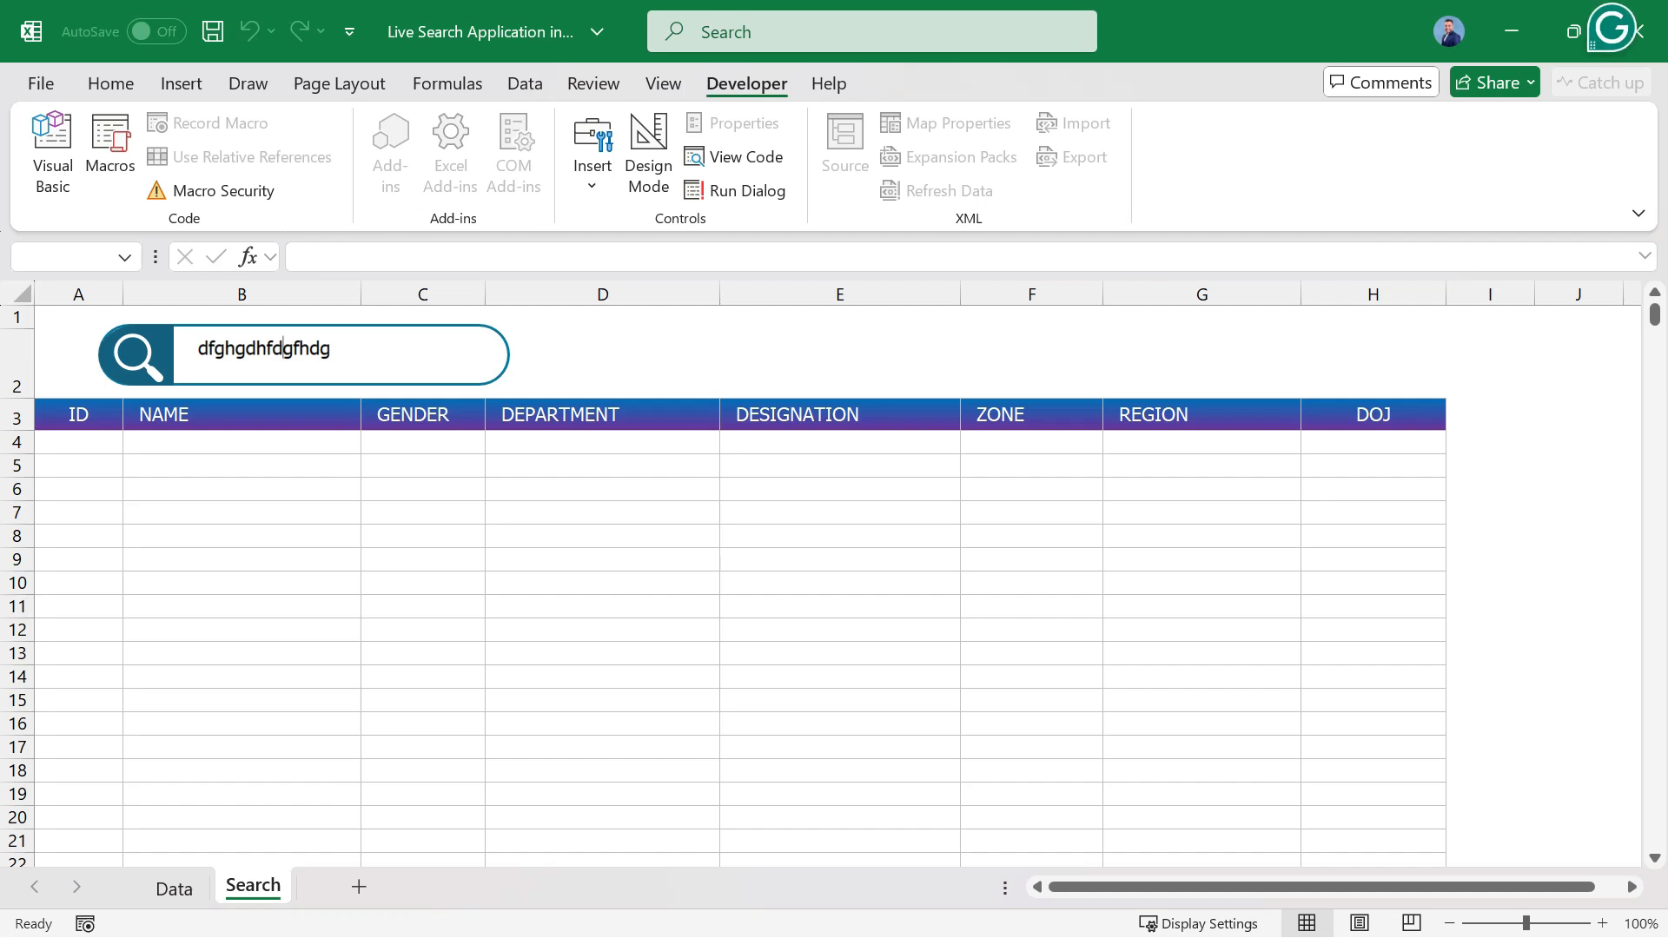
pyautogui.hotkey('ctrl', 'a')
pyautogui.write('a')
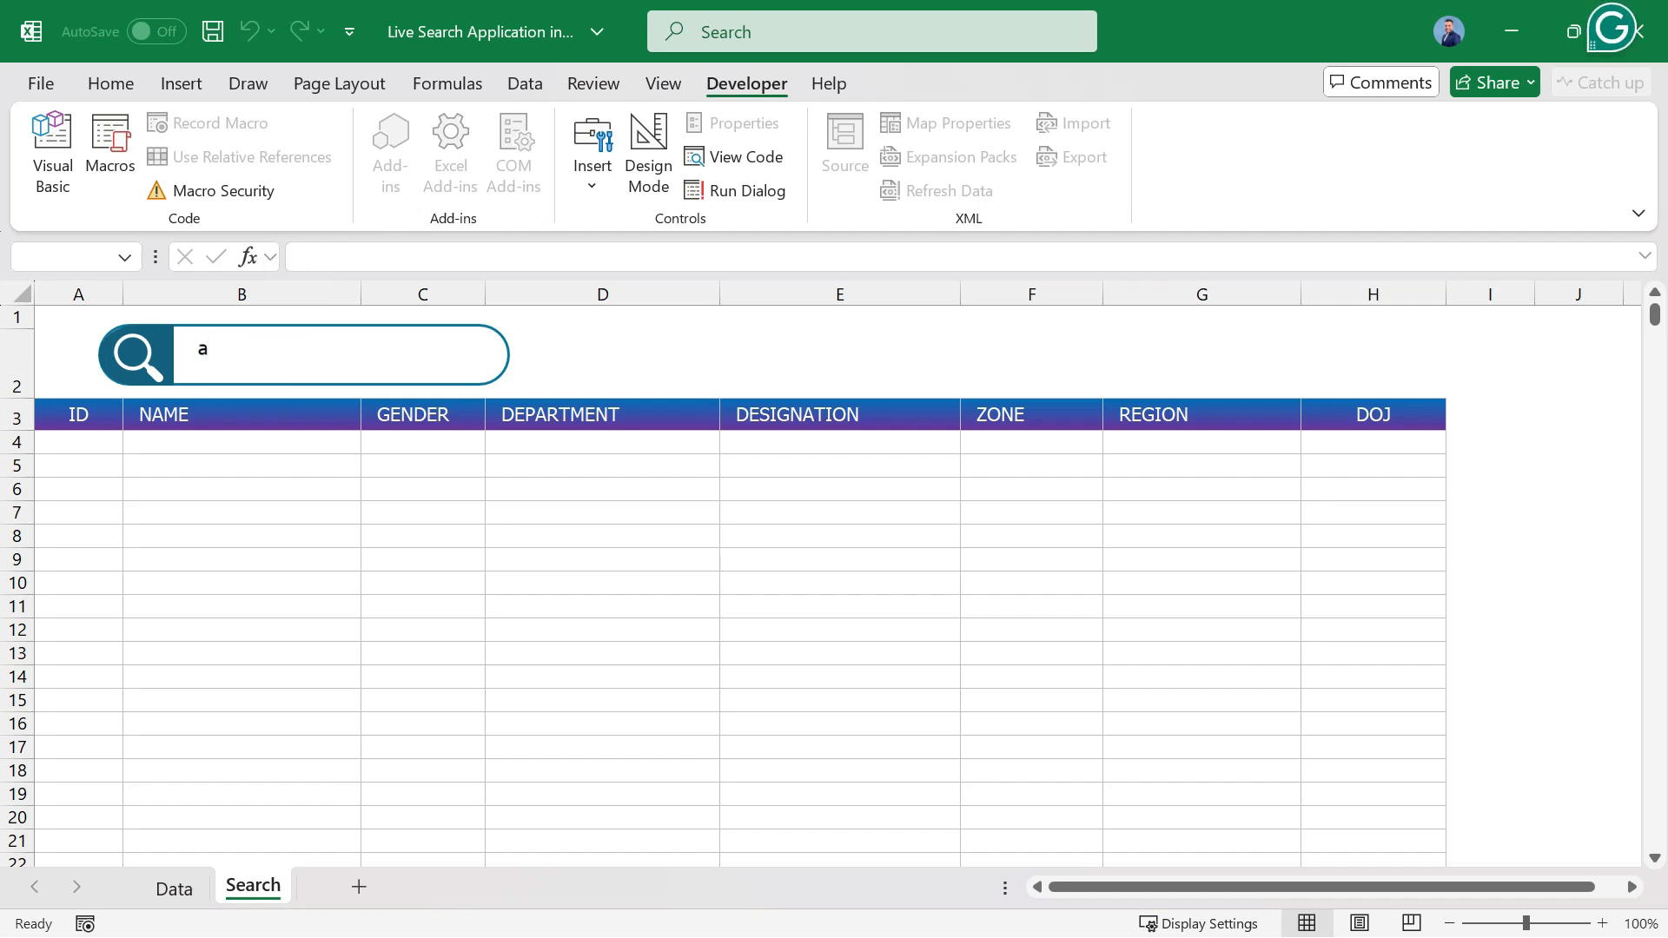
pyautogui.write('bcd')
# Turn Design Mode back on and set the search text box's font size to 14 in its properties.
pyautogui.click(649, 156)
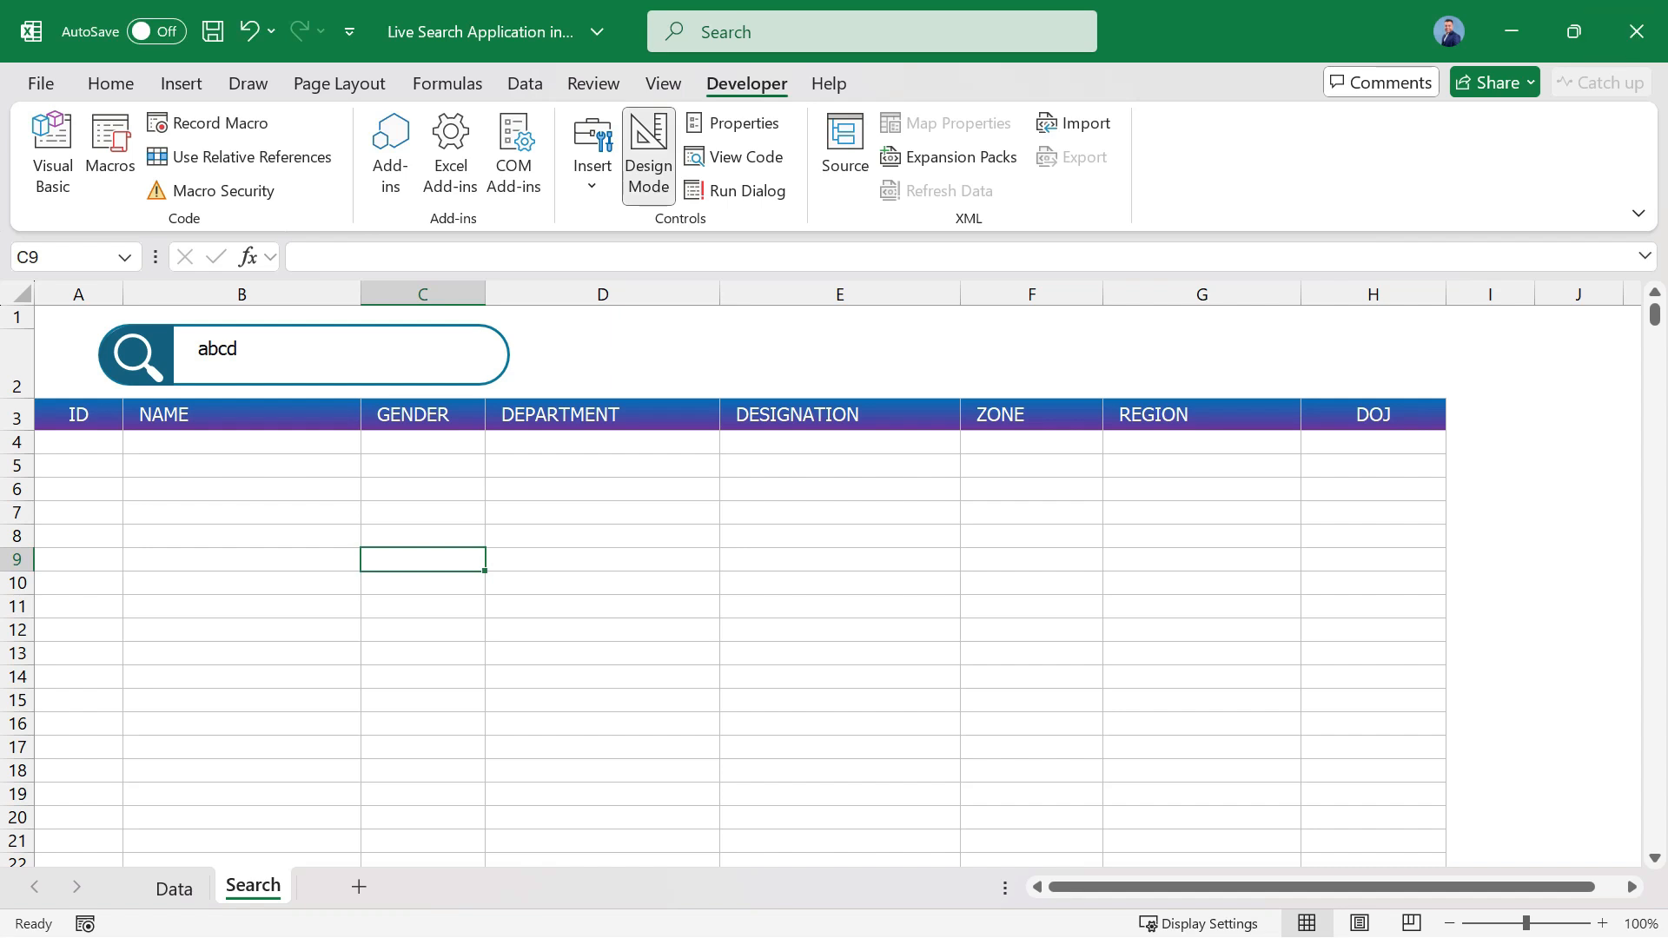
pyautogui.click(333, 354)
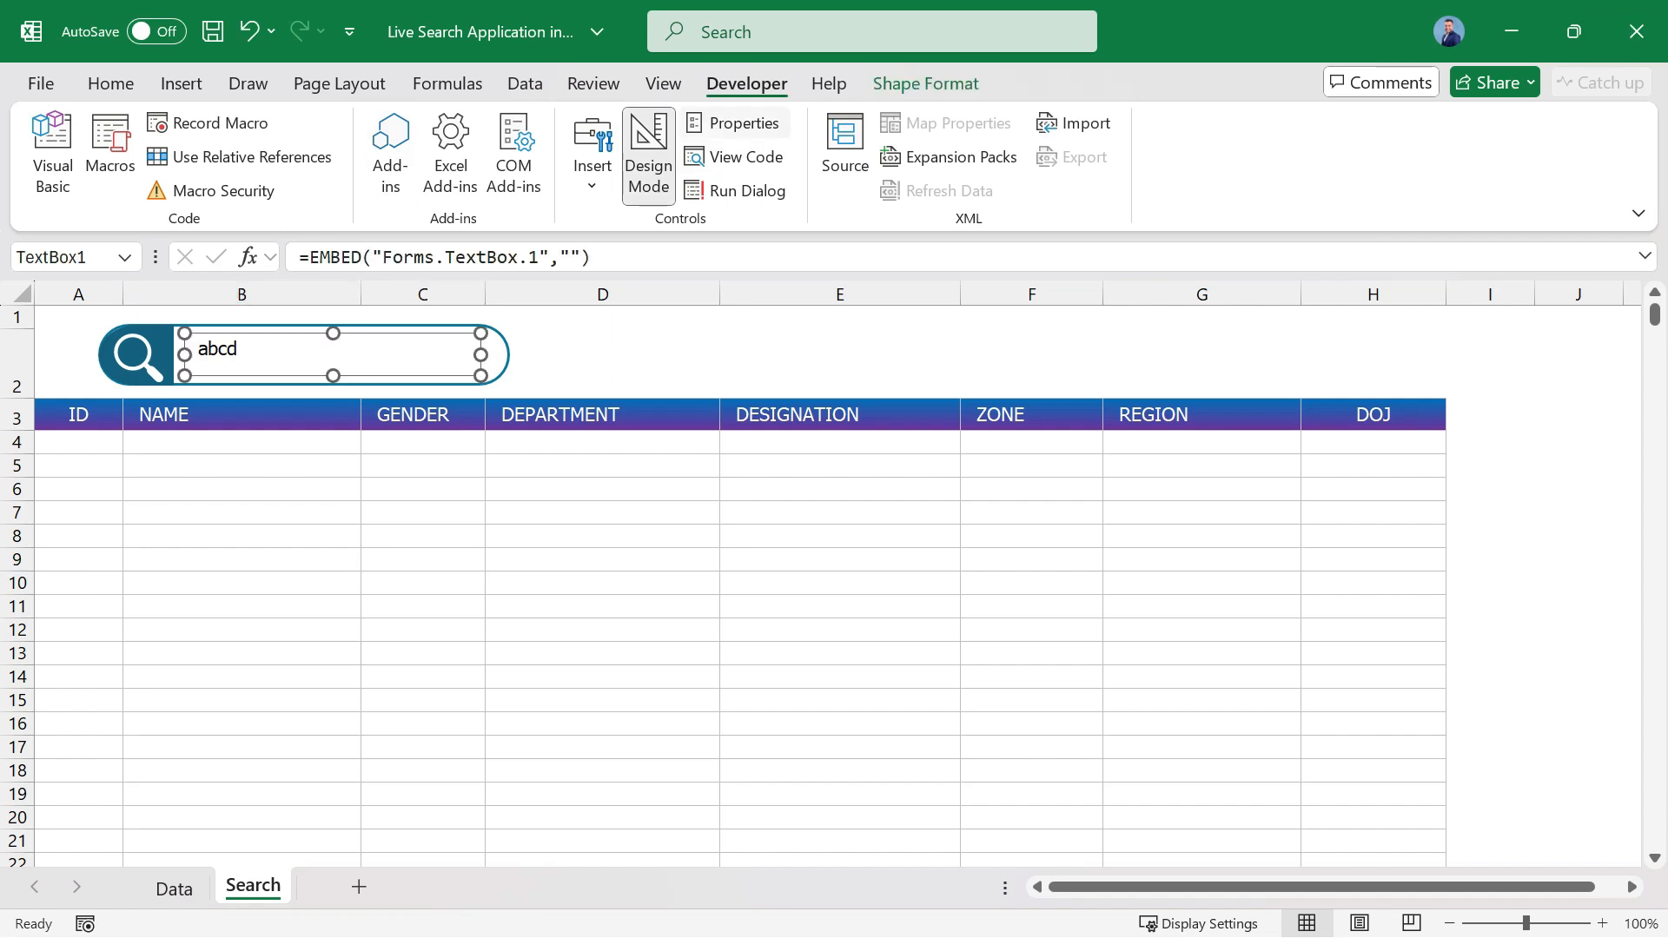
pyautogui.click(732, 122)
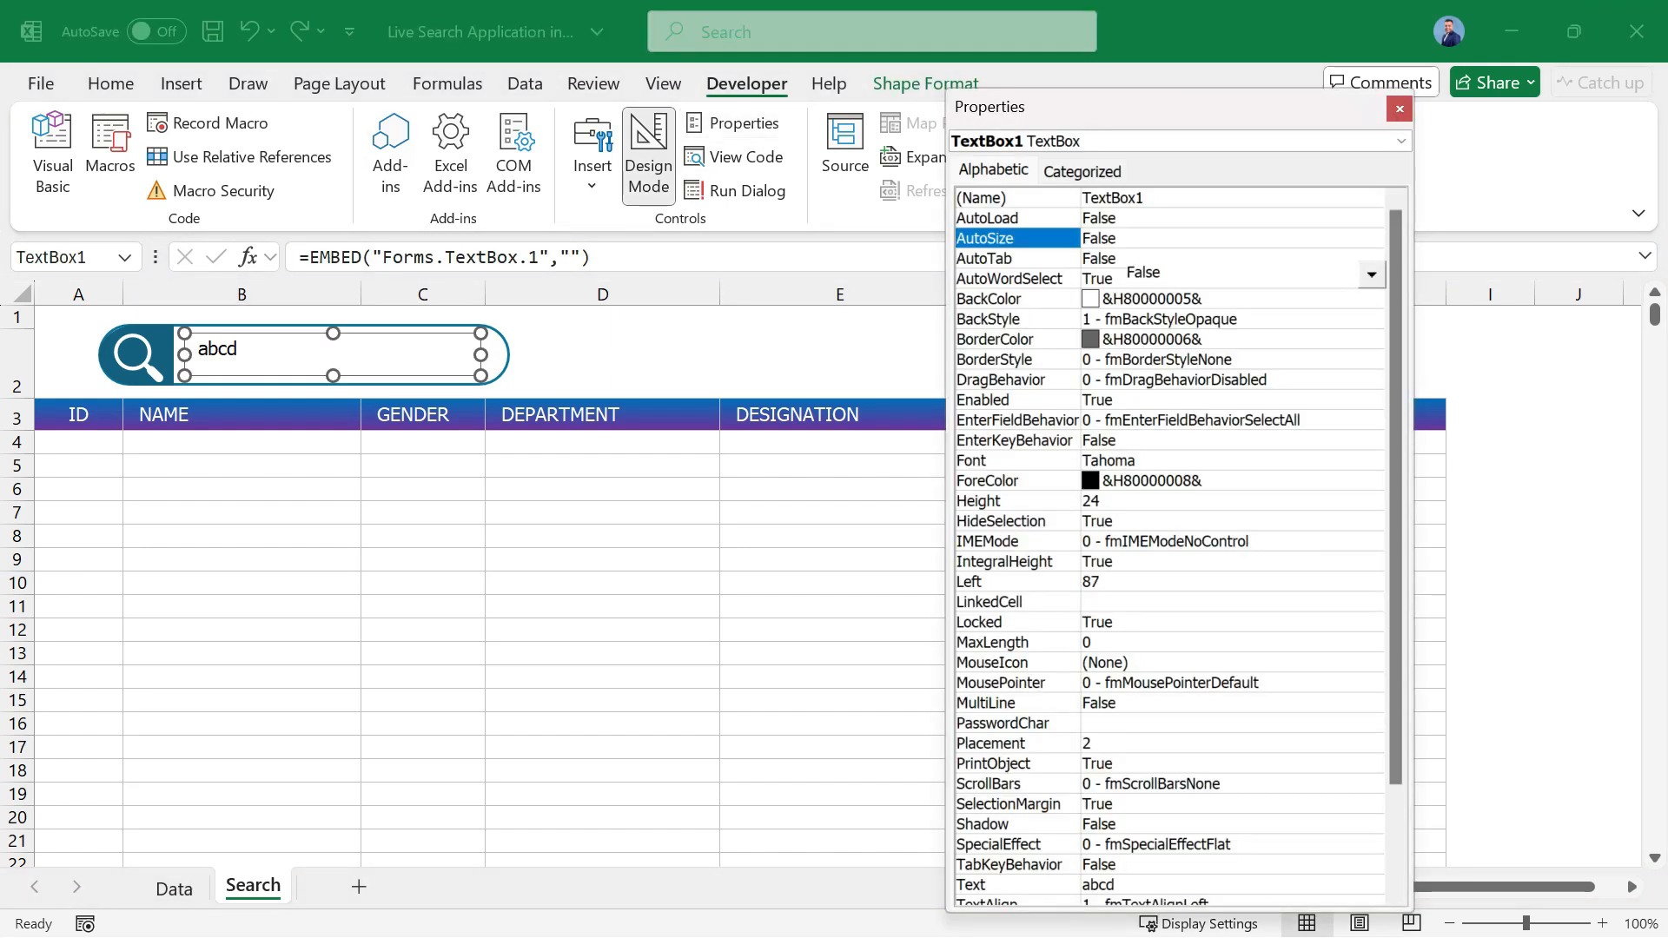
pyautogui.click(999, 461)
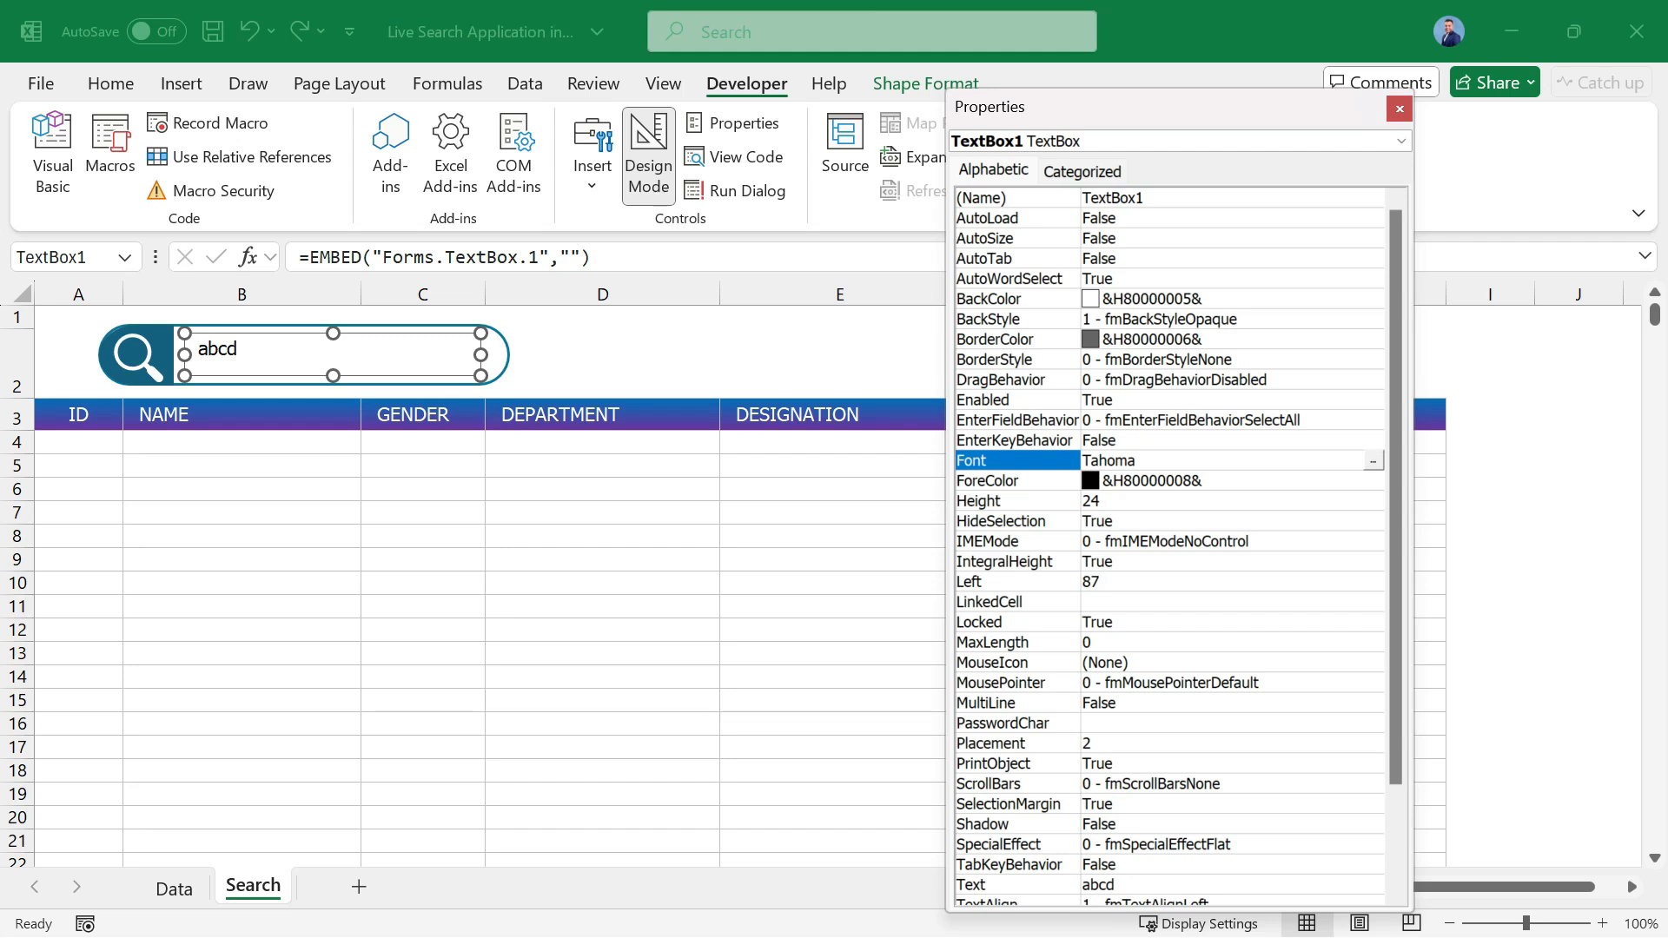
pyautogui.click(1373, 461)
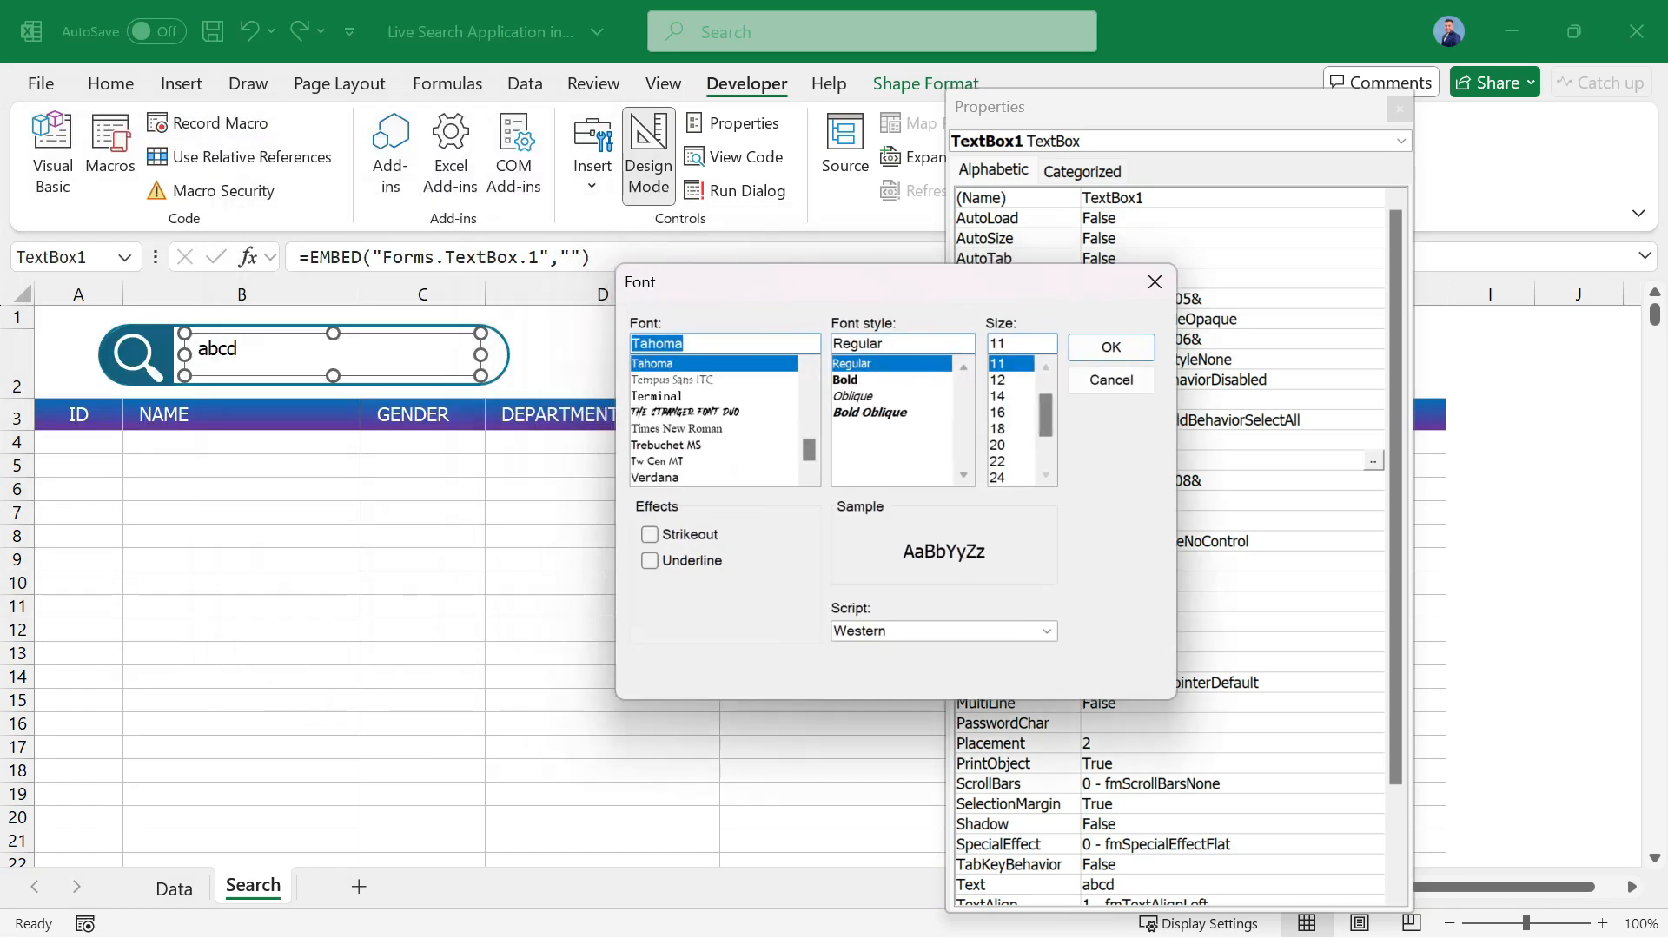
pyautogui.click(999, 397)
pyautogui.click(1111, 347)
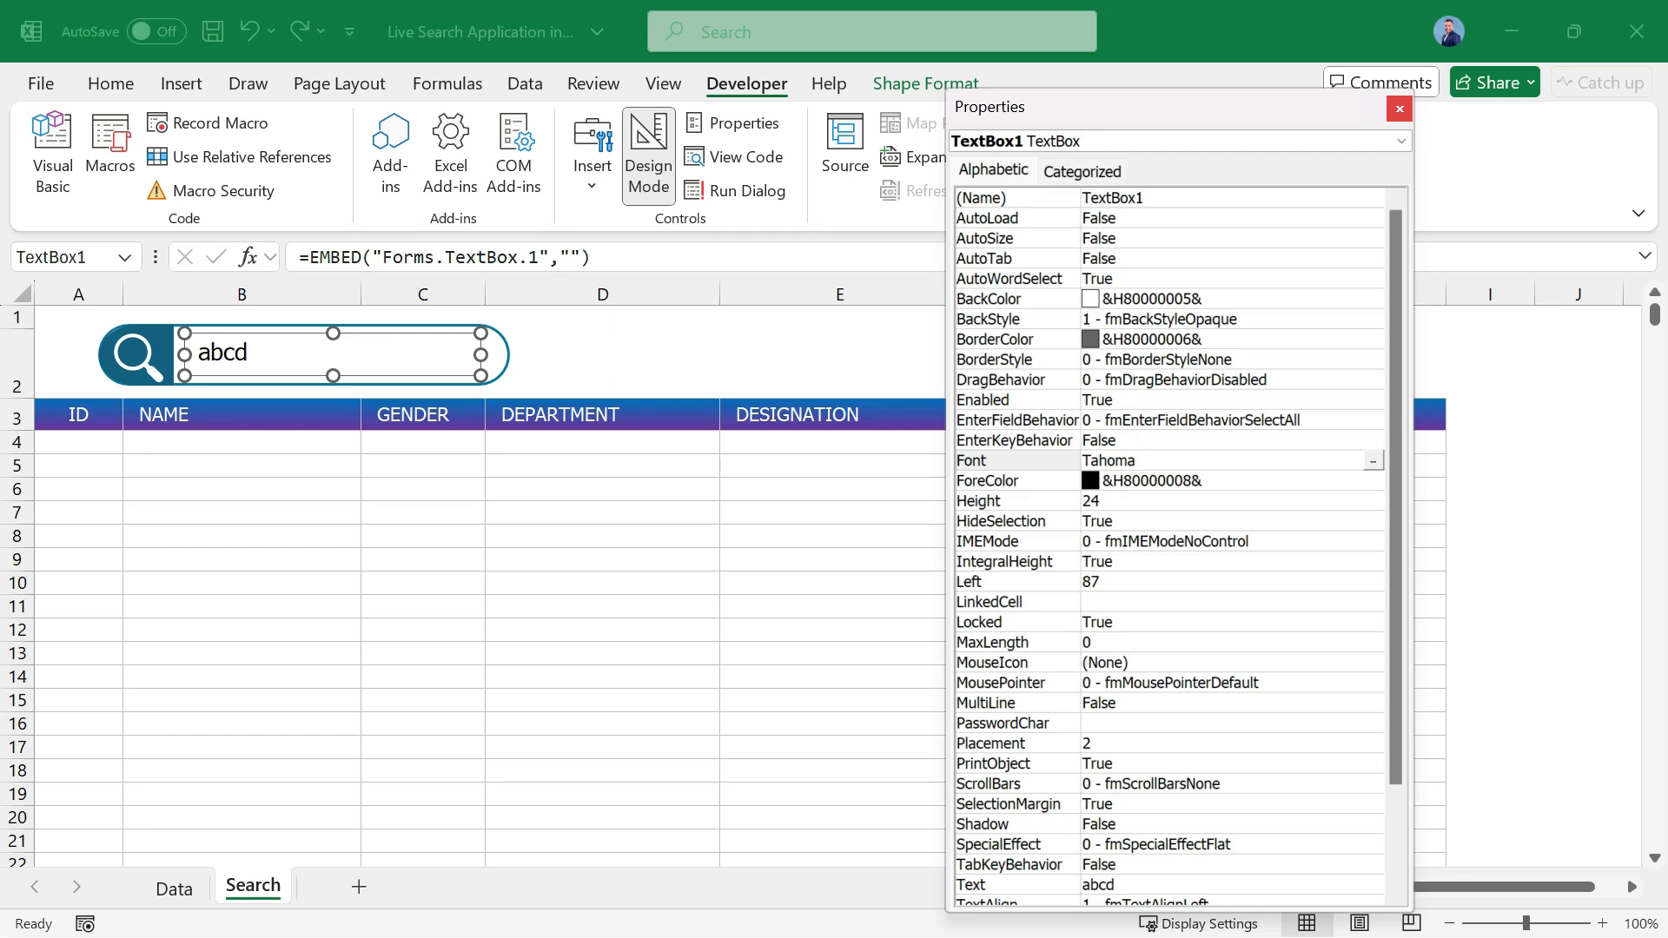
pyautogui.click(1399, 108)
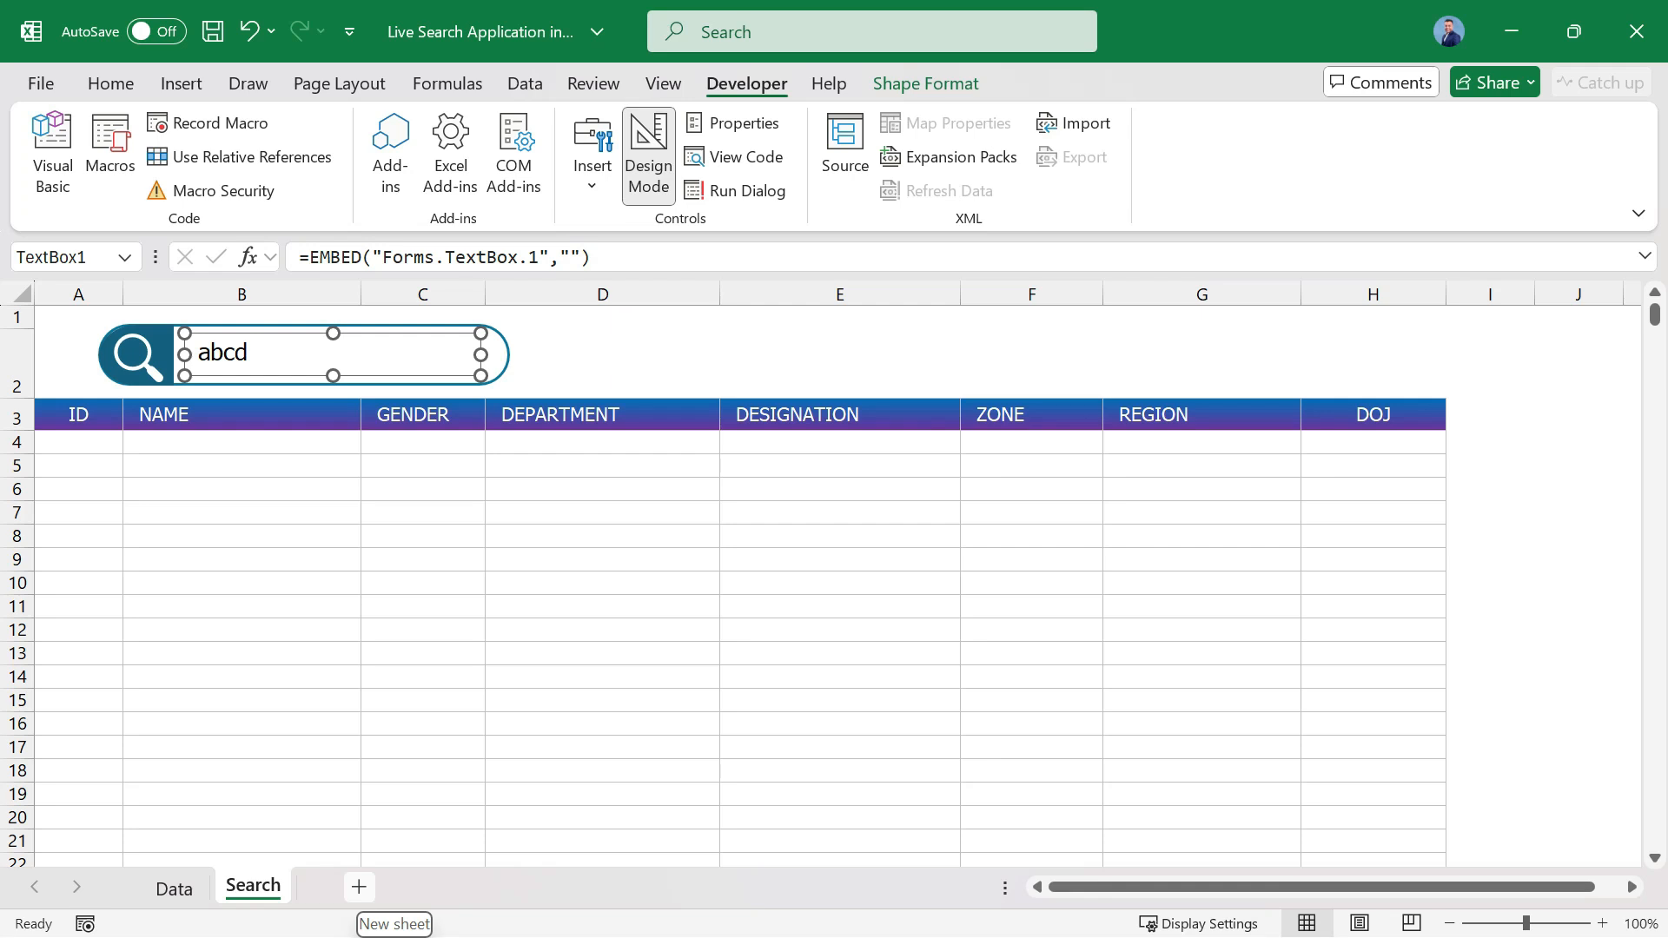
# Add a new worksheet after Search and name it Calculation.
pyautogui.click(358, 886)
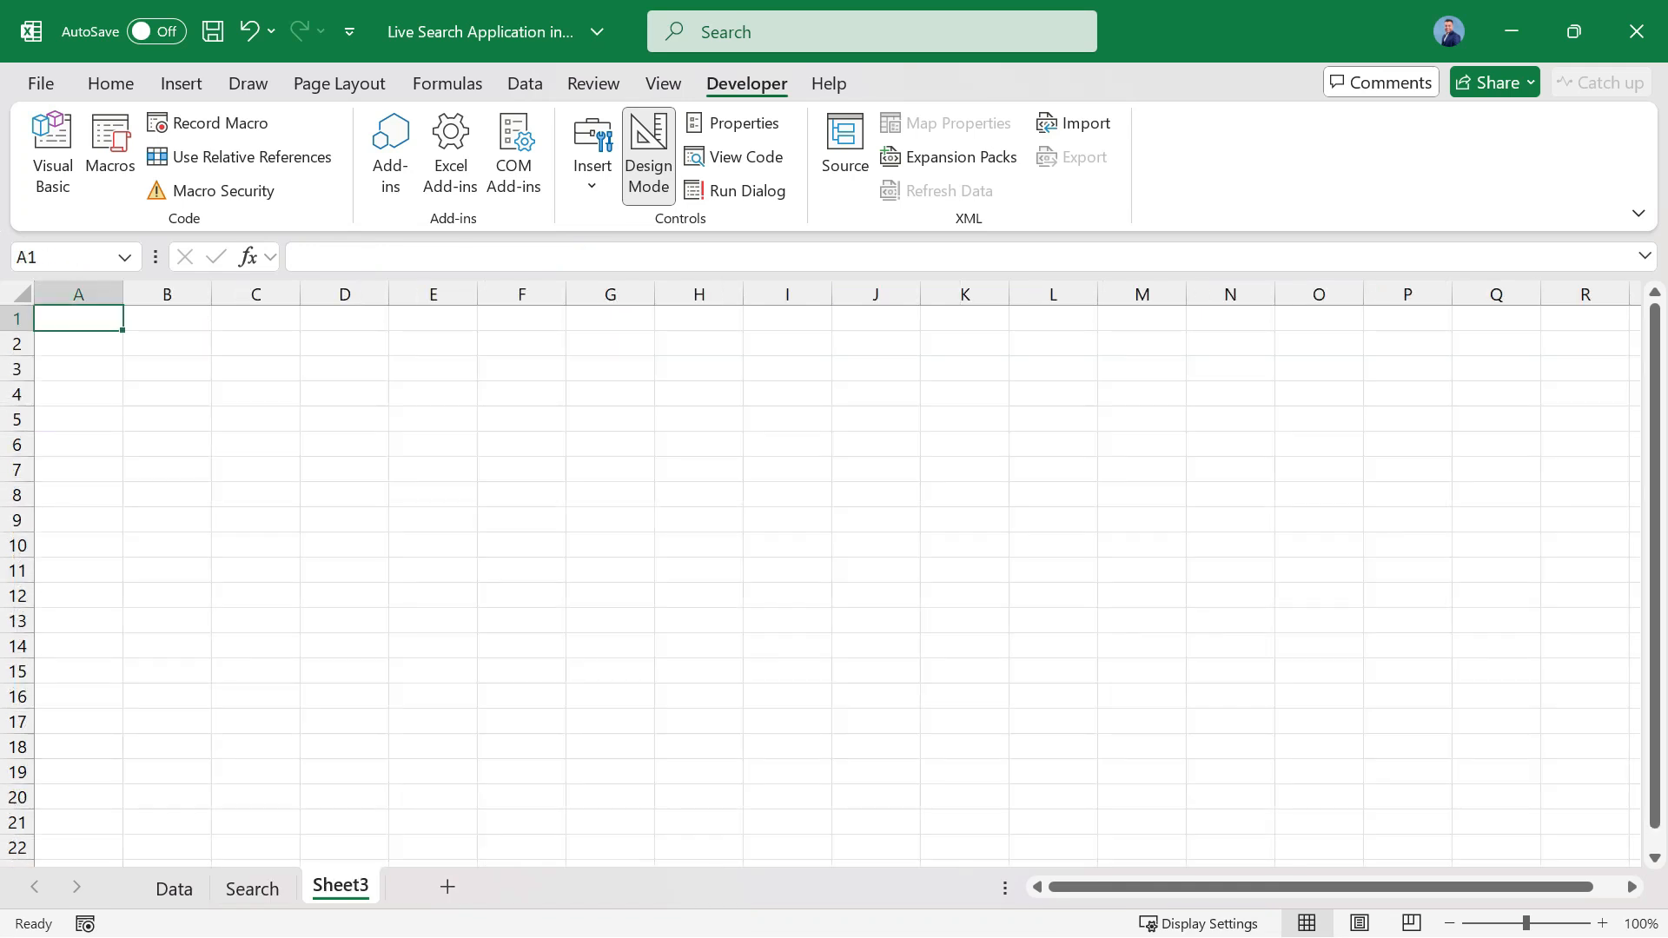
pyautogui.write('Calc')
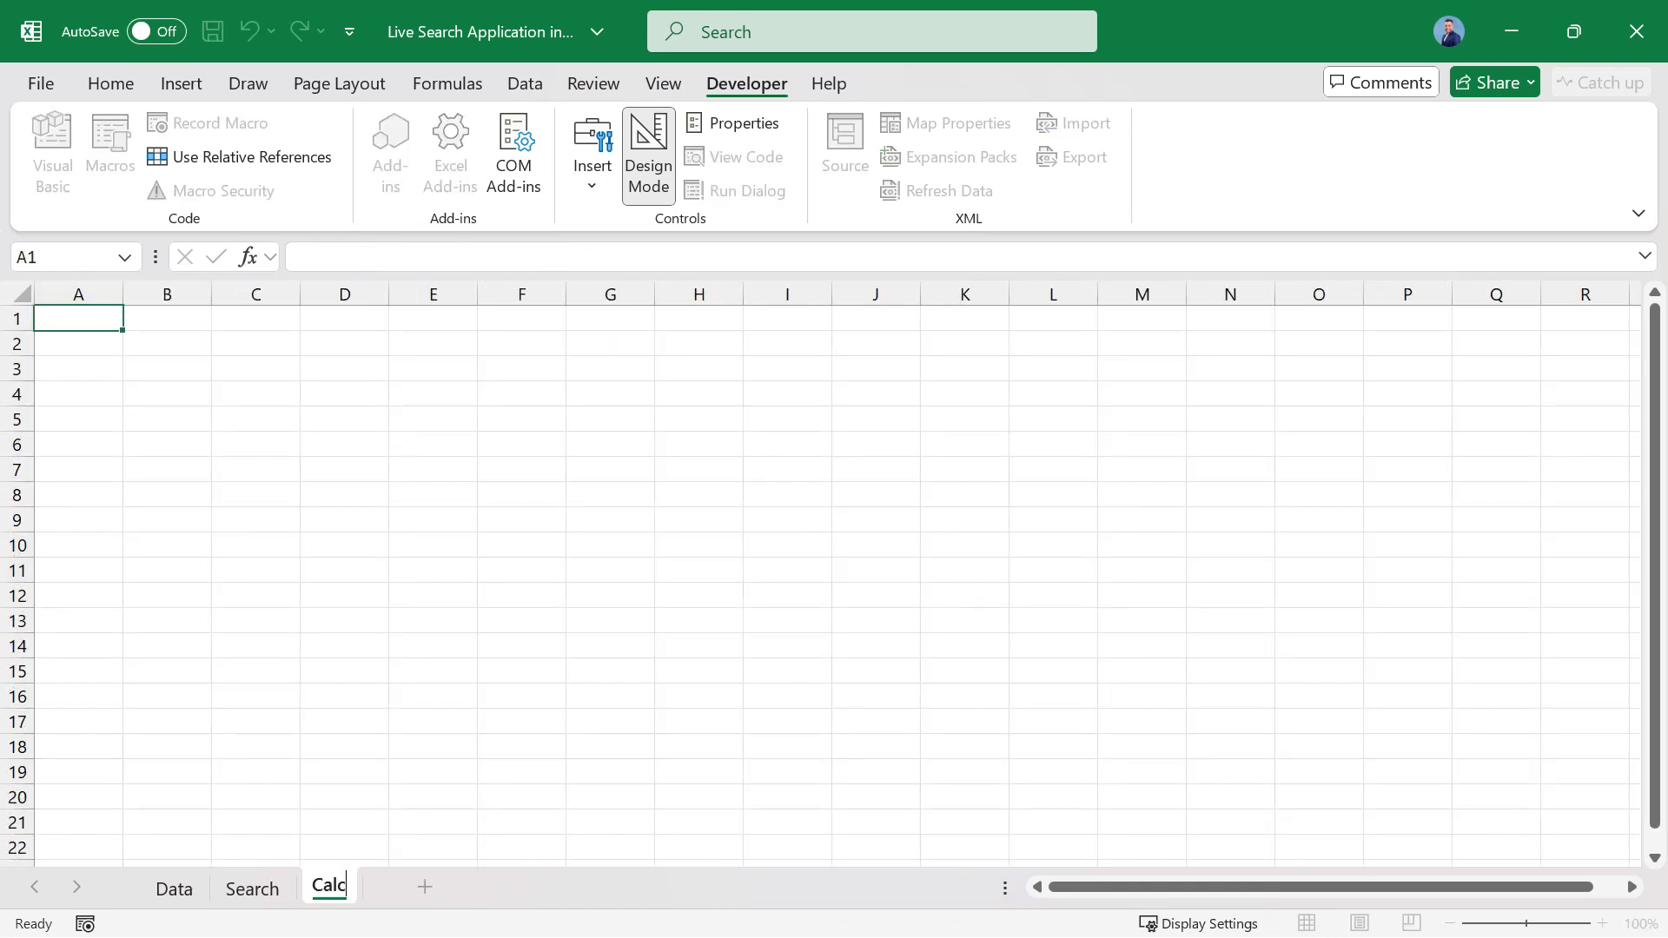
pyautogui.write('ulation')
pyautogui.press('Return')
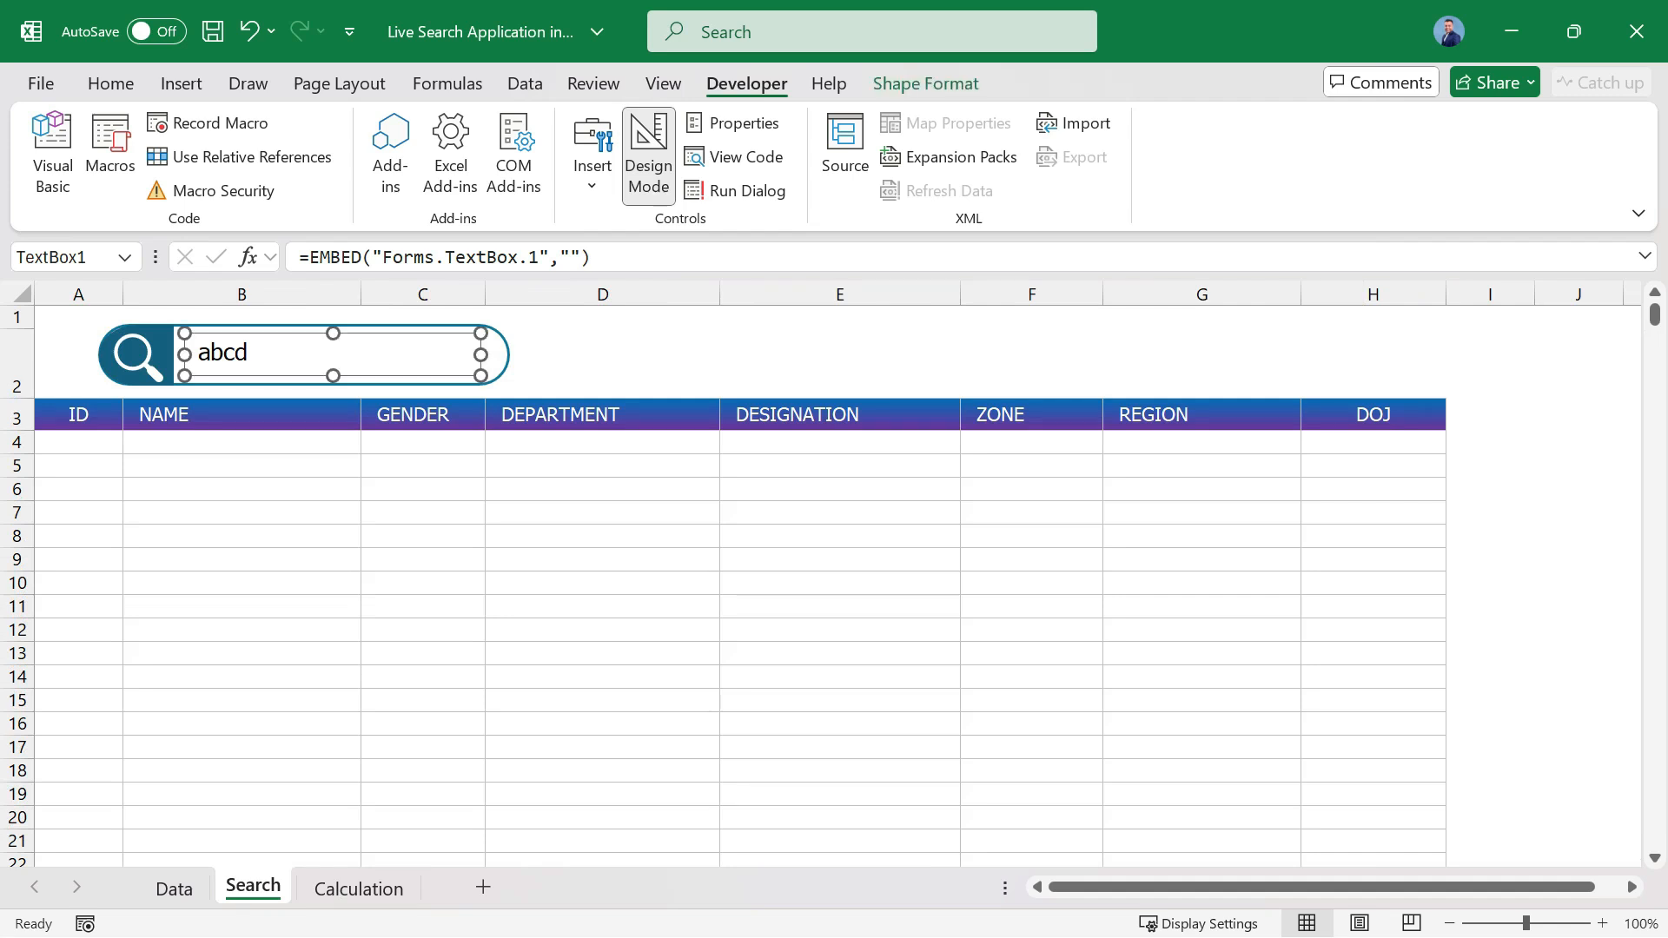
# Fill cell A1 of the Calculation sheet with standard yellow.
pyautogui.click(358, 888)
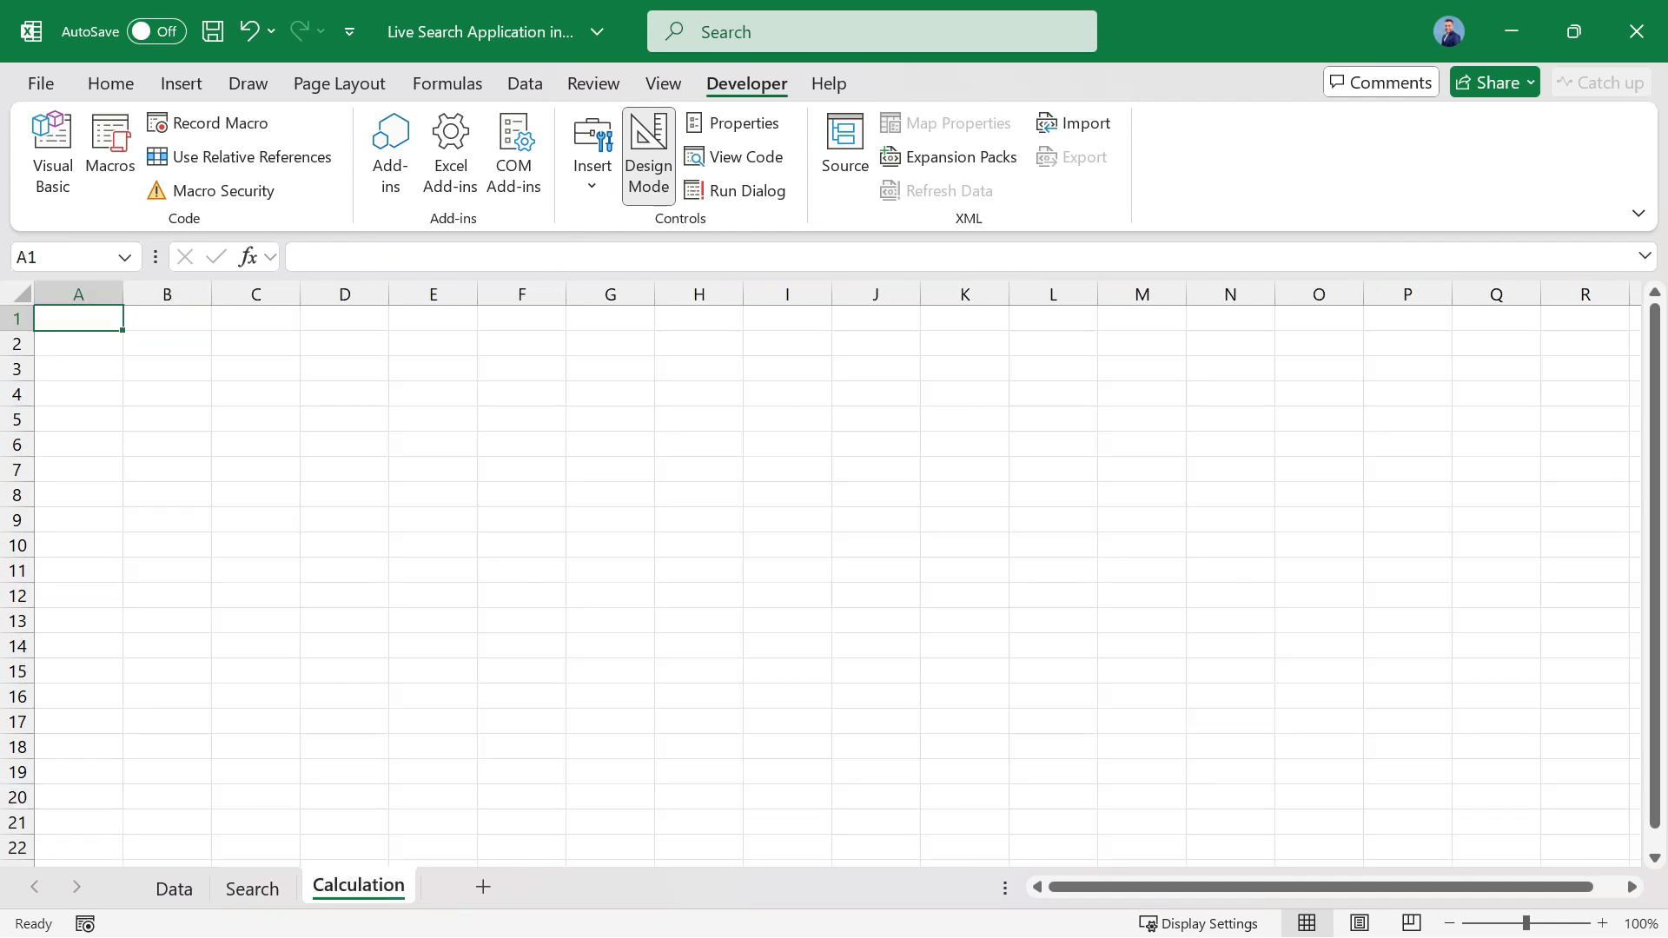
pyautogui.click(110, 83)
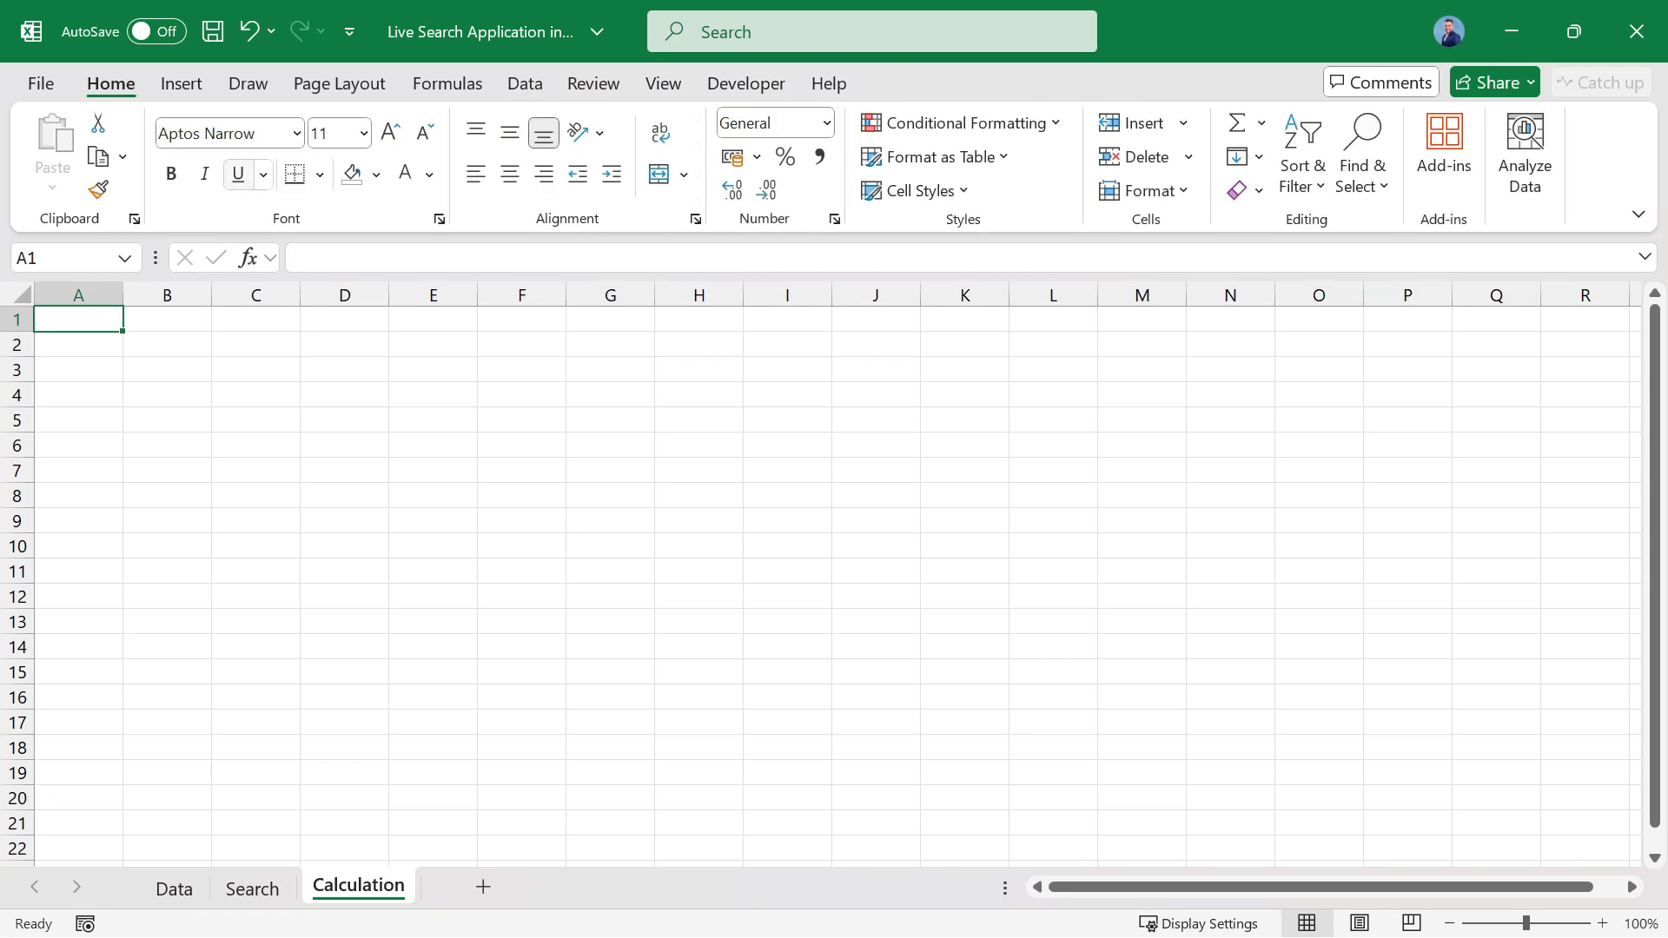
pyautogui.click(377, 173)
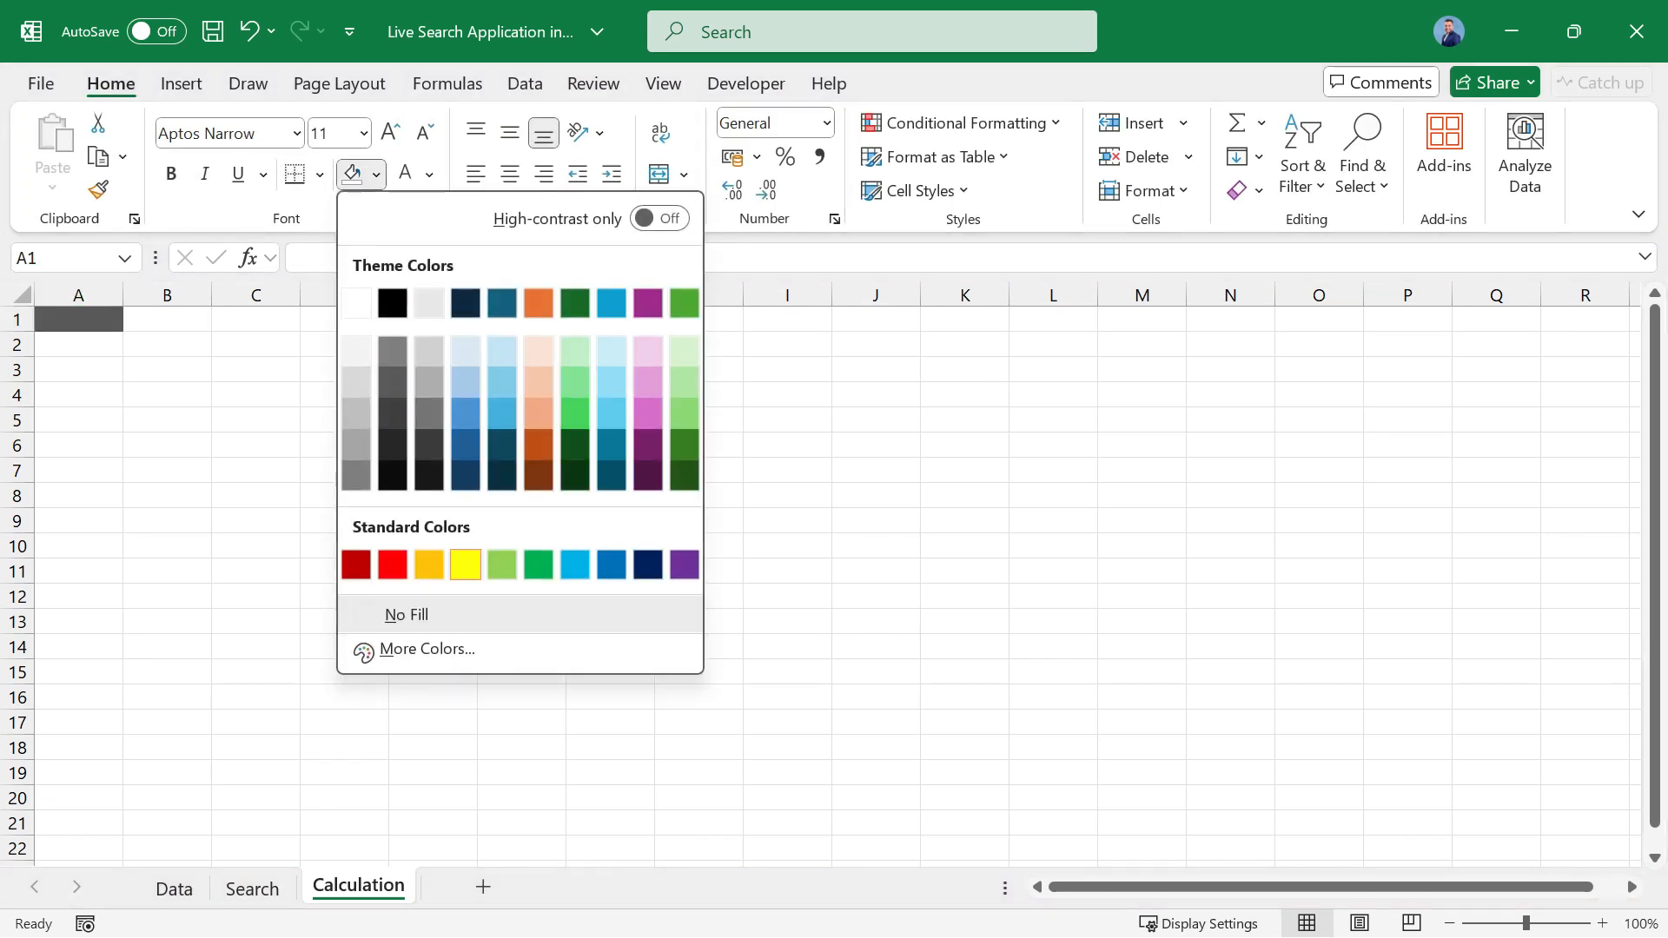
pyautogui.click(467, 564)
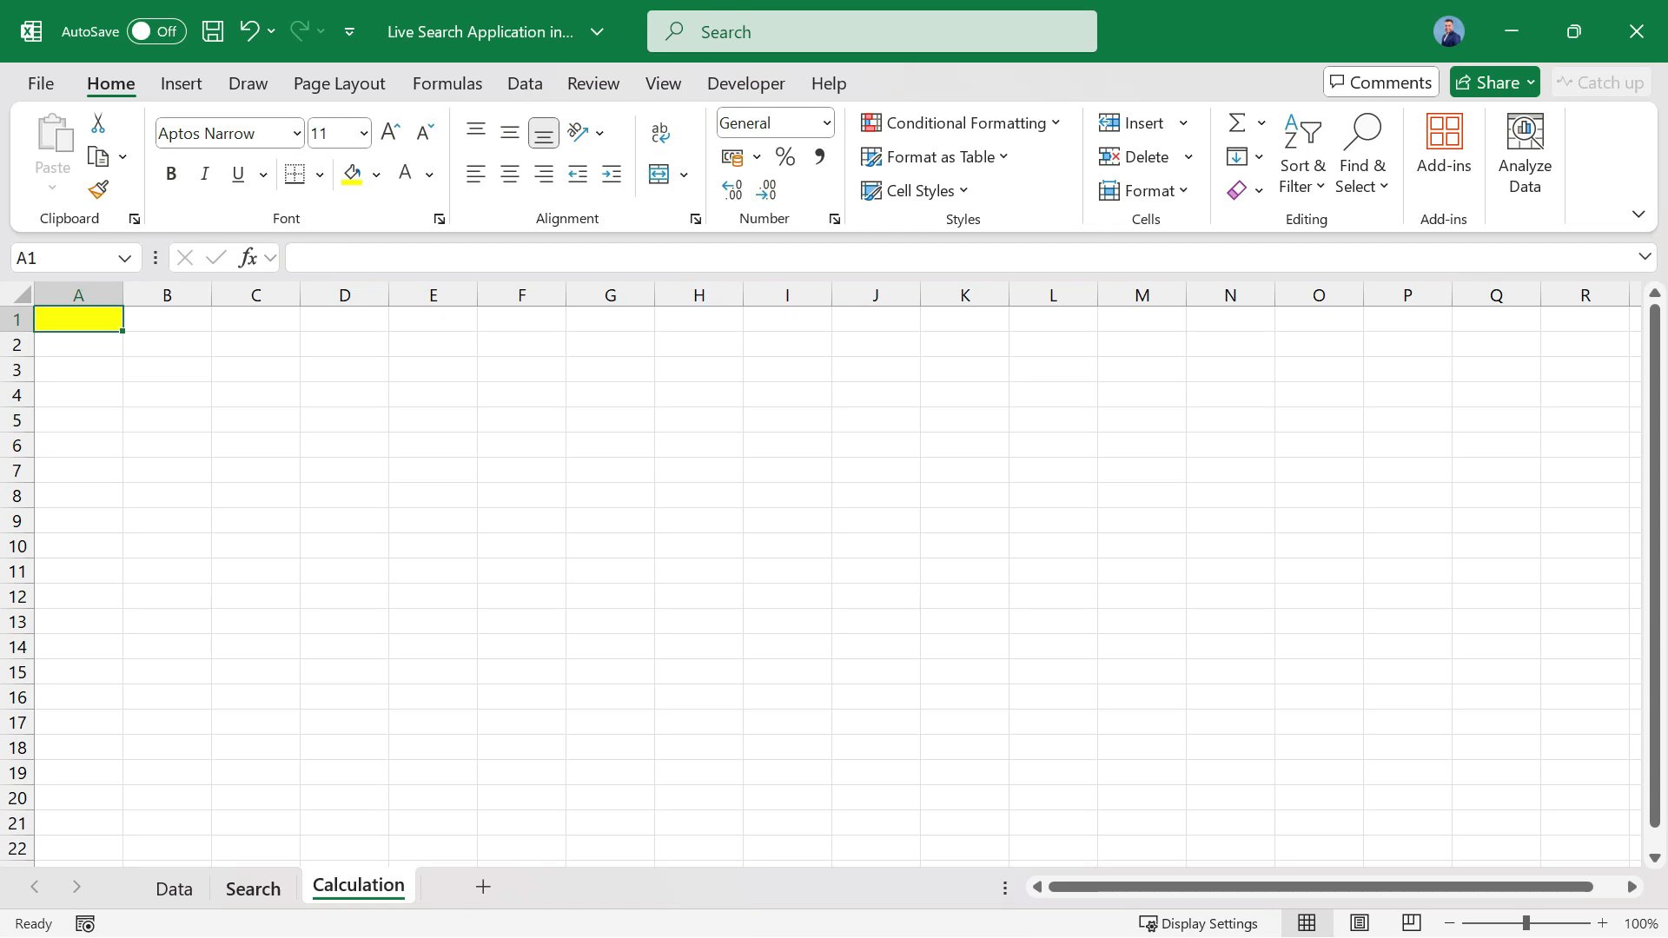
# Set the LinkedCell property of the Search sheet's text box to Calculation!A1 and close its properties.
pyautogui.click(252, 888)
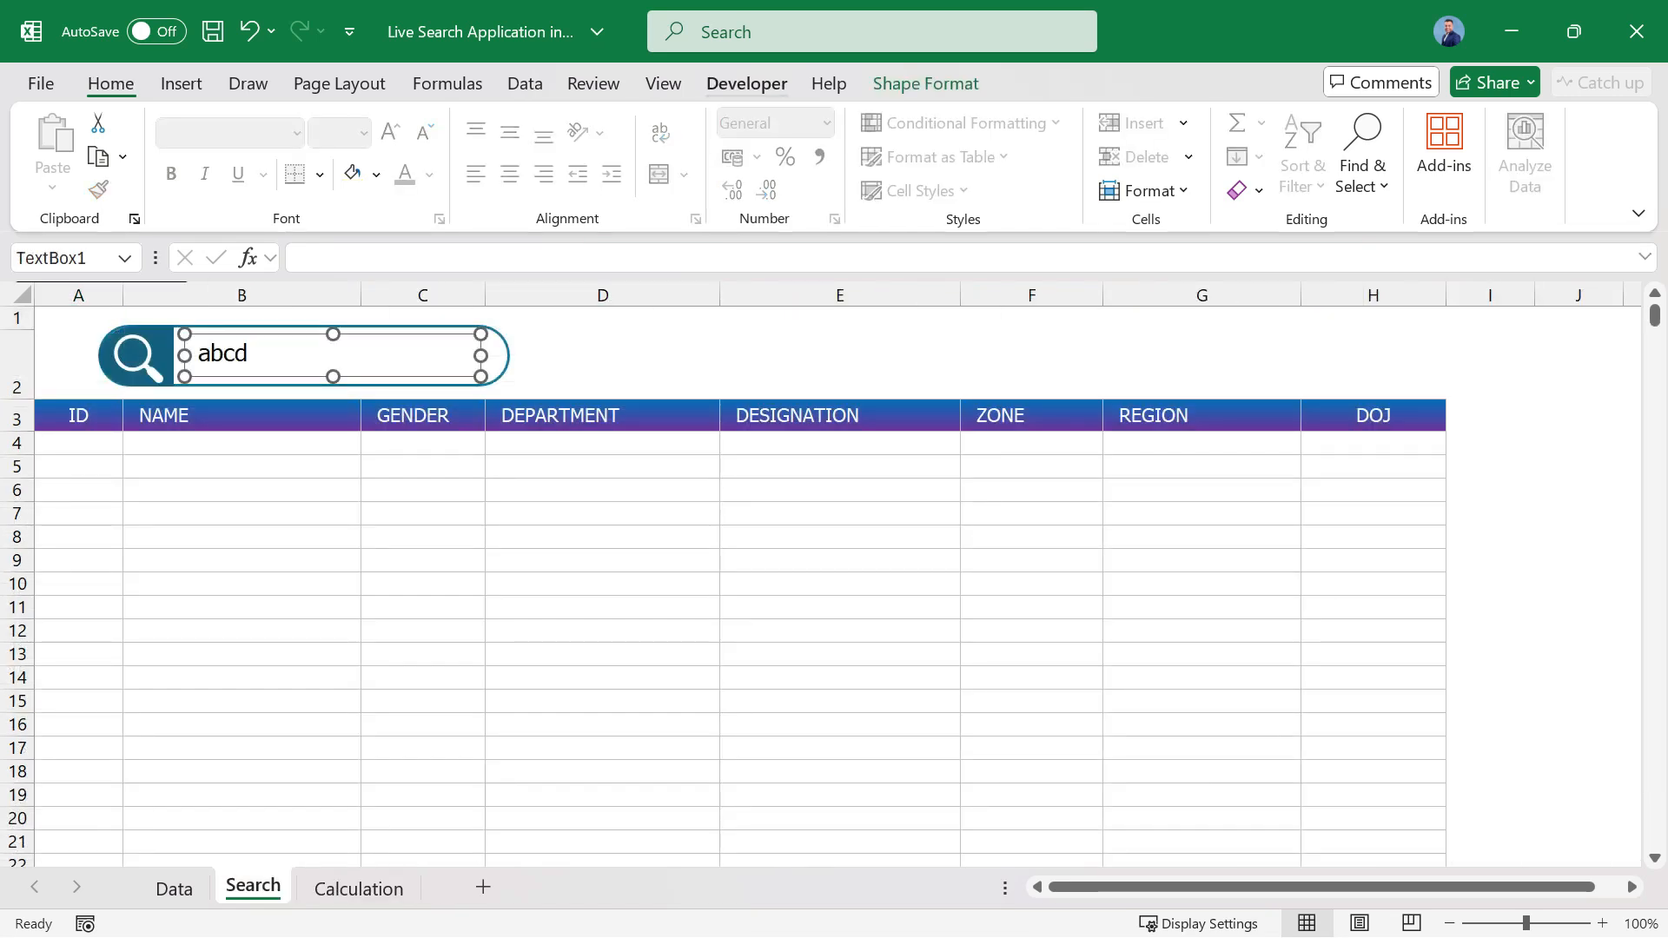
pyautogui.click(746, 83)
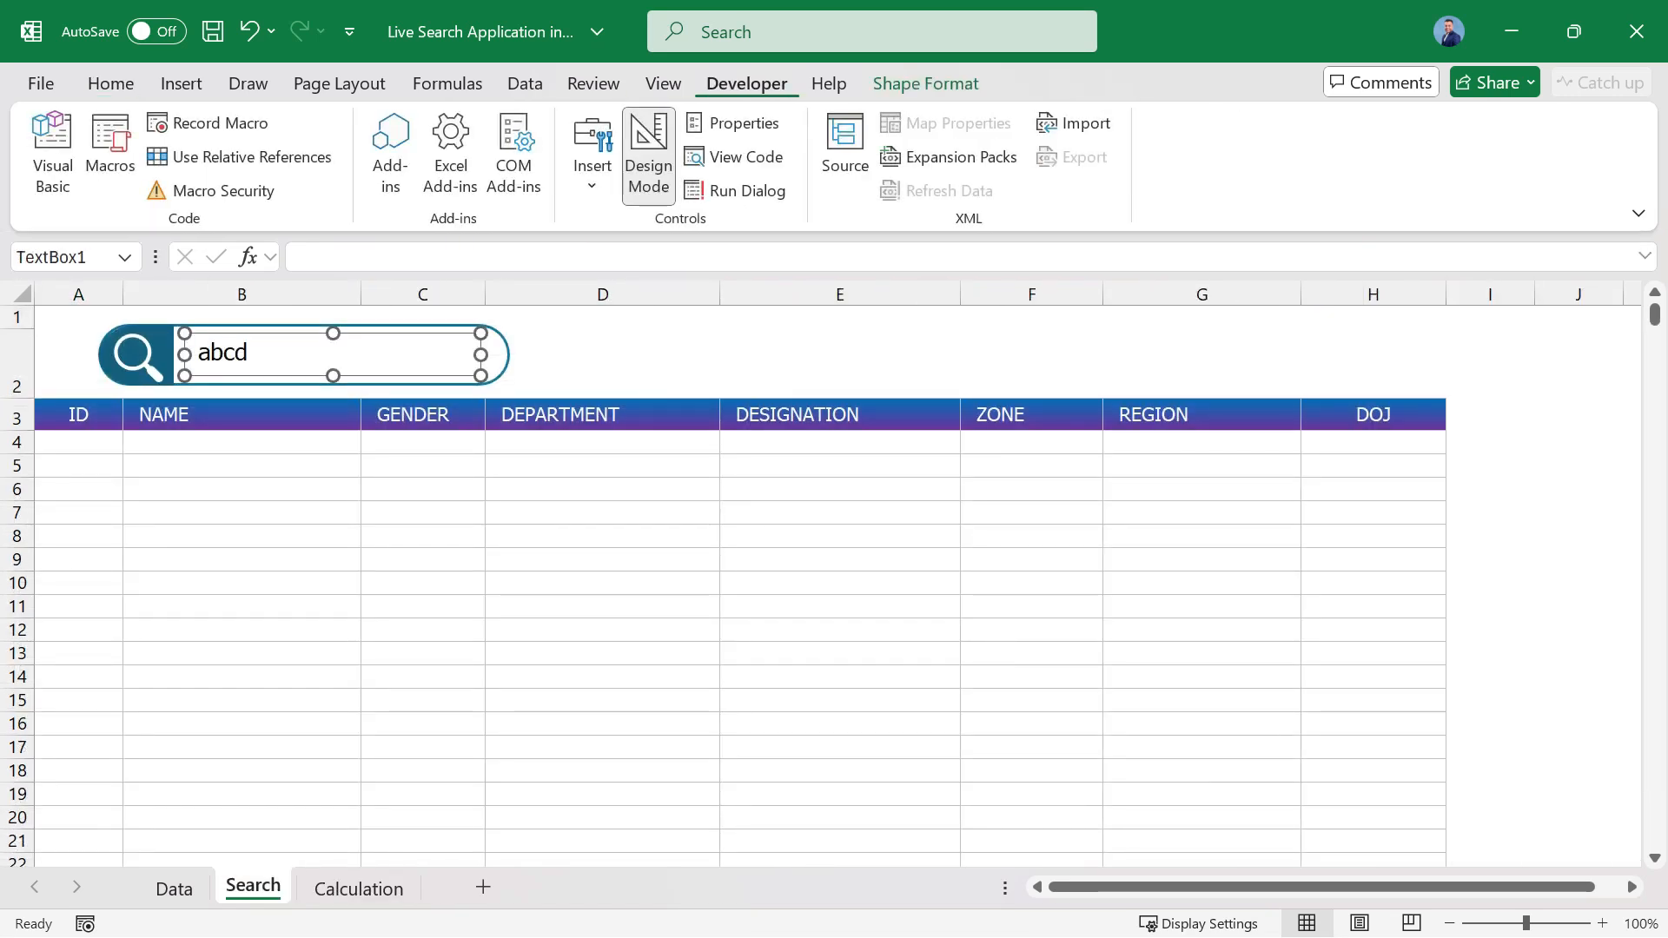
pyautogui.click(734, 123)
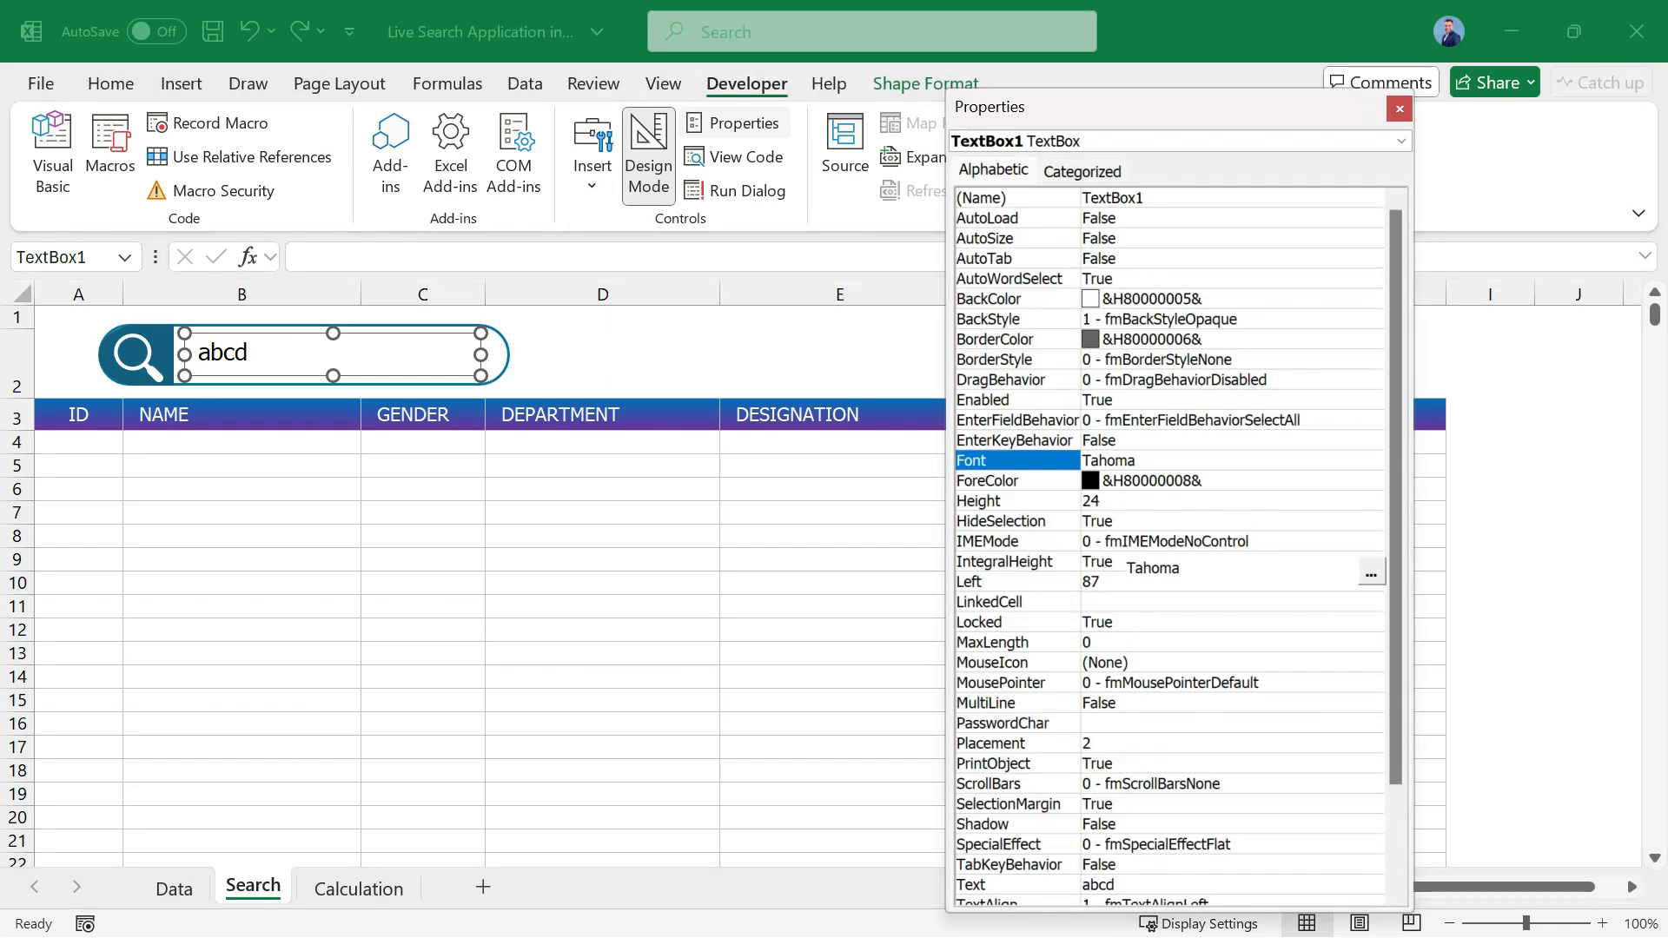
pyautogui.click(1017, 602)
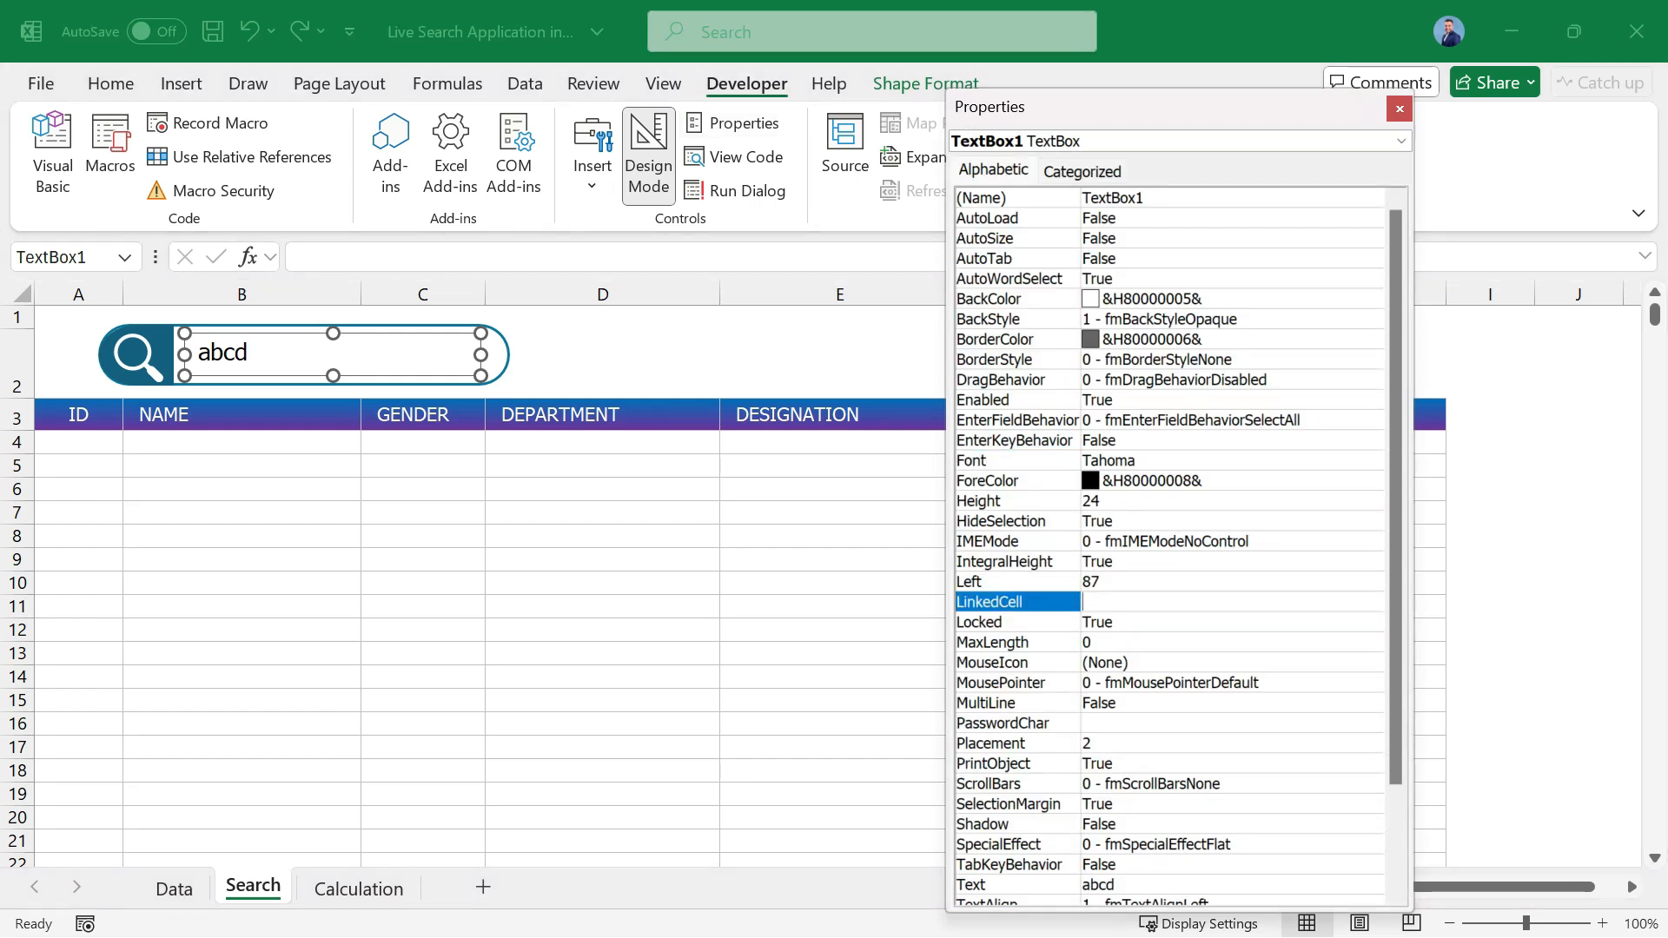
pyautogui.click(1232, 602)
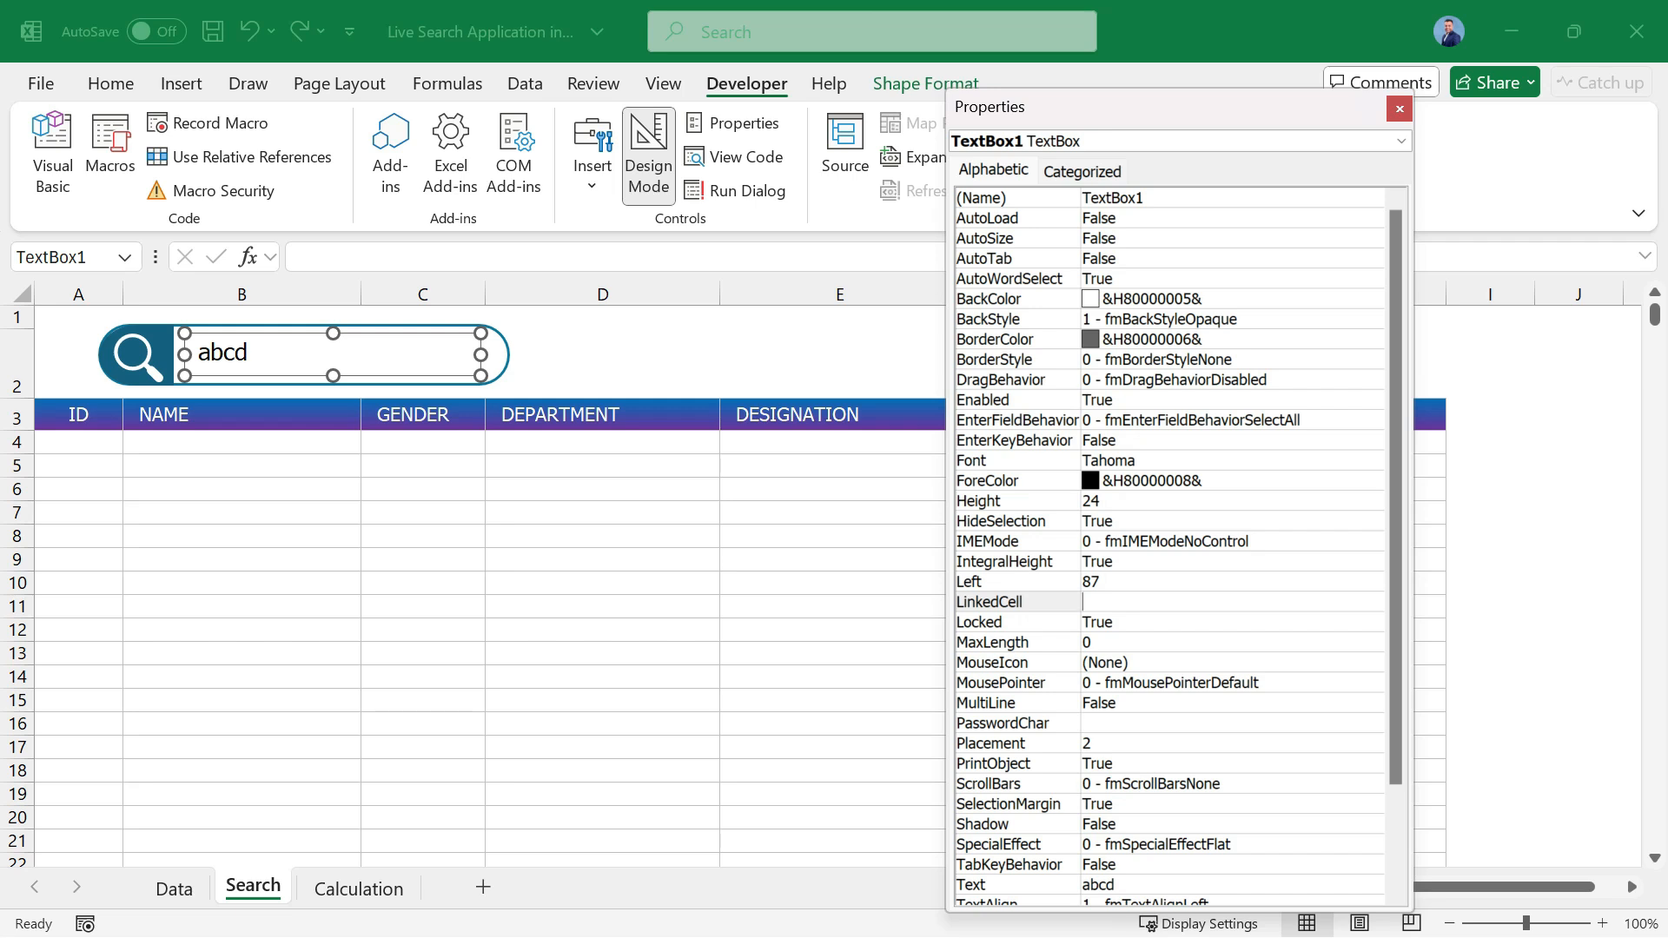
pyautogui.write('Calculation!A1')
pyautogui.press('Return')
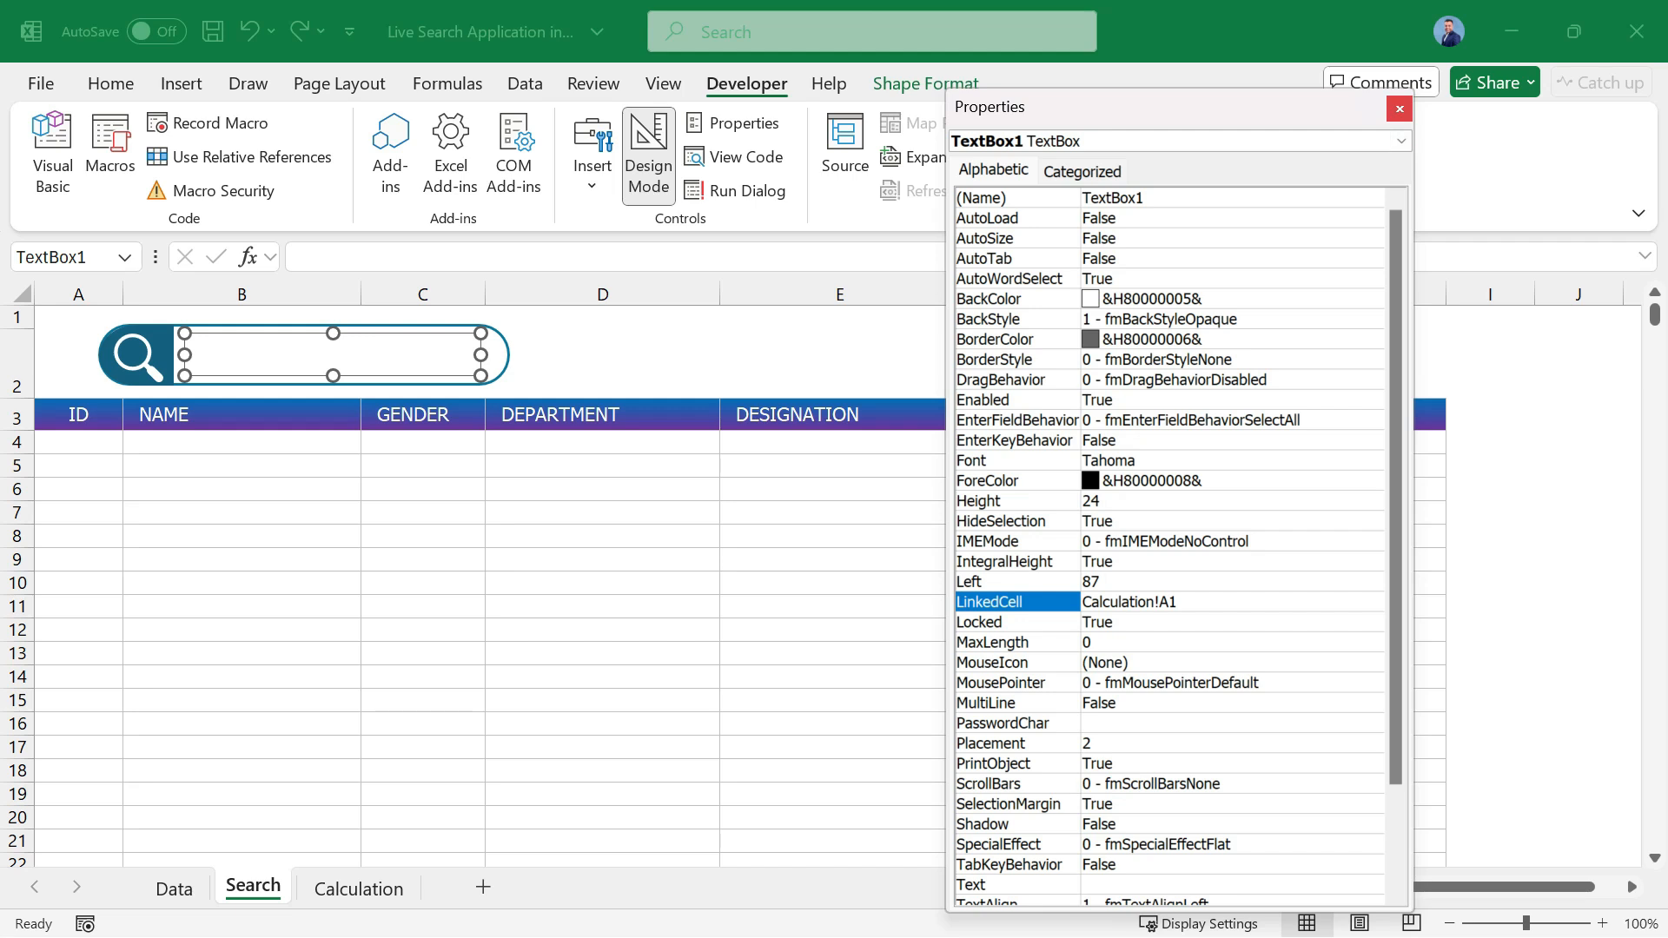
pyautogui.click(1398, 108)
# Turn off Design Mode, enter a sample first name in the search box, and check cell A1 on the Calculation sheet.
pyautogui.click(422, 630)
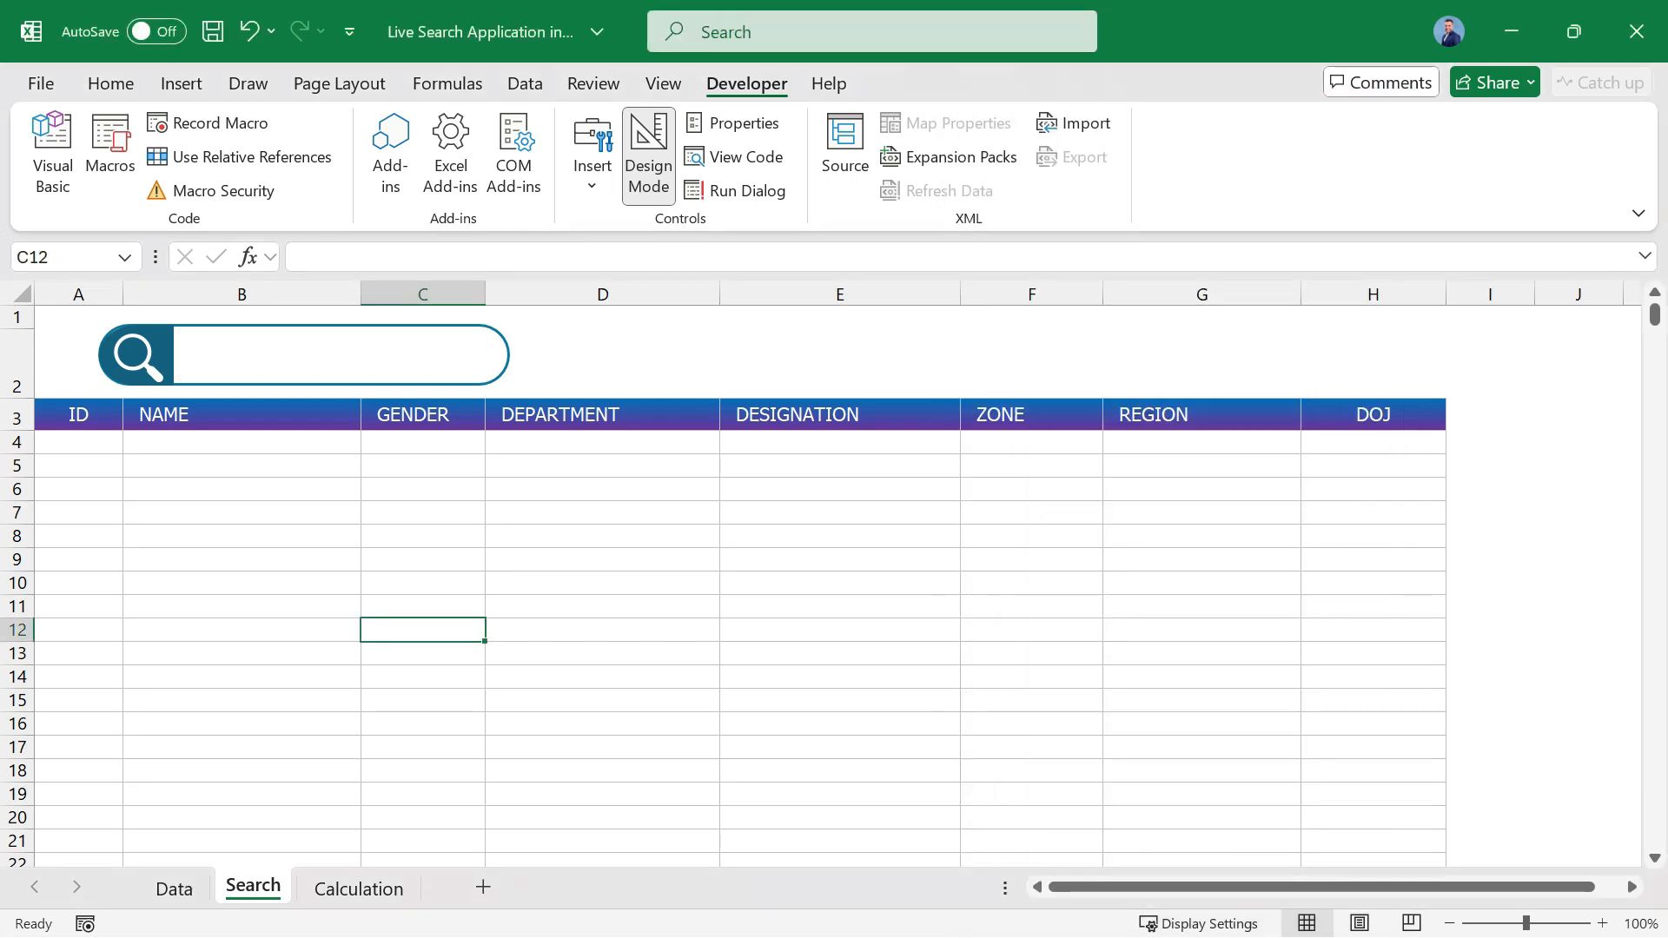
pyautogui.click(333, 354)
pyautogui.click(648, 156)
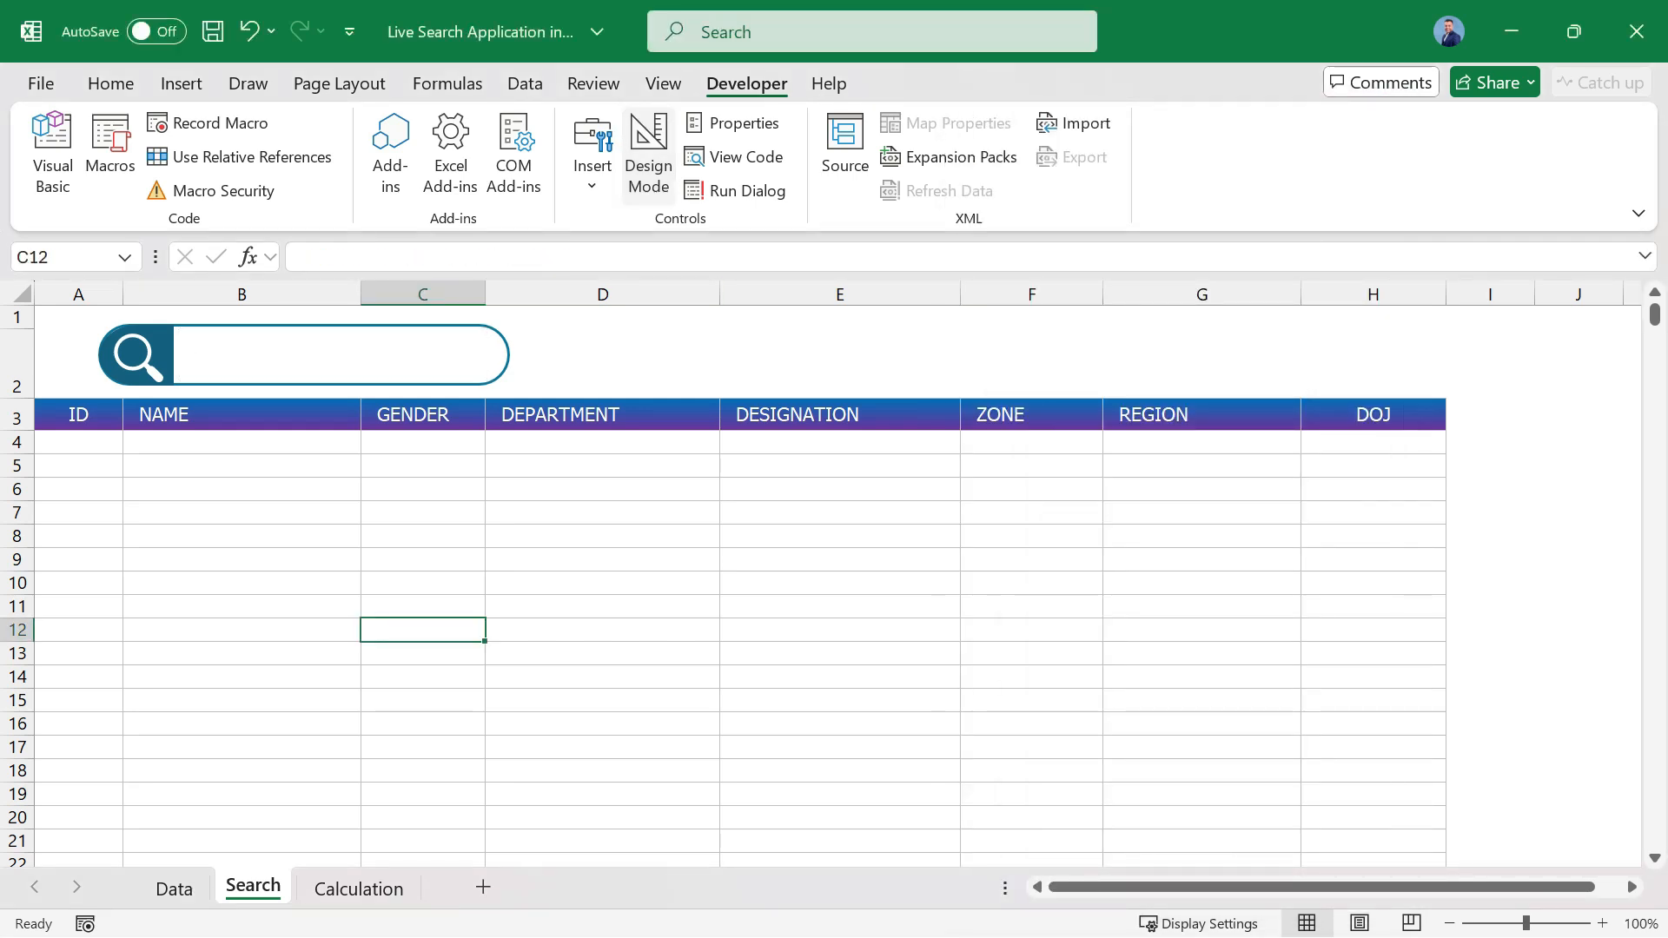
pyautogui.click(333, 354)
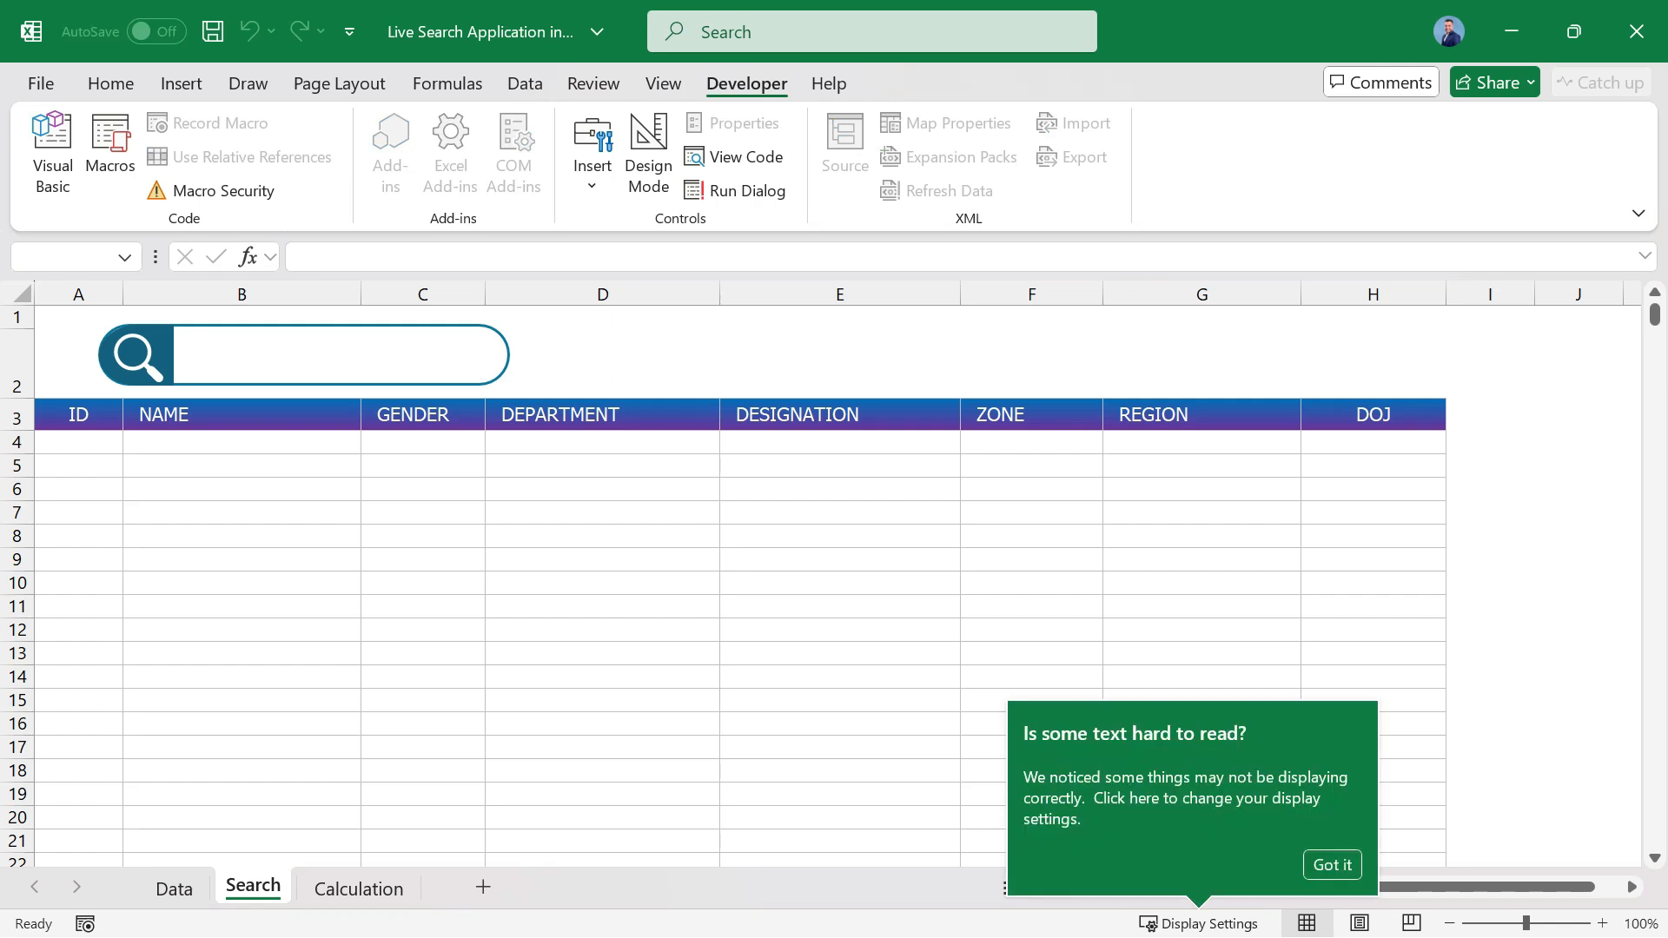
pyautogui.write('amit')
pyautogui.click(1334, 866)
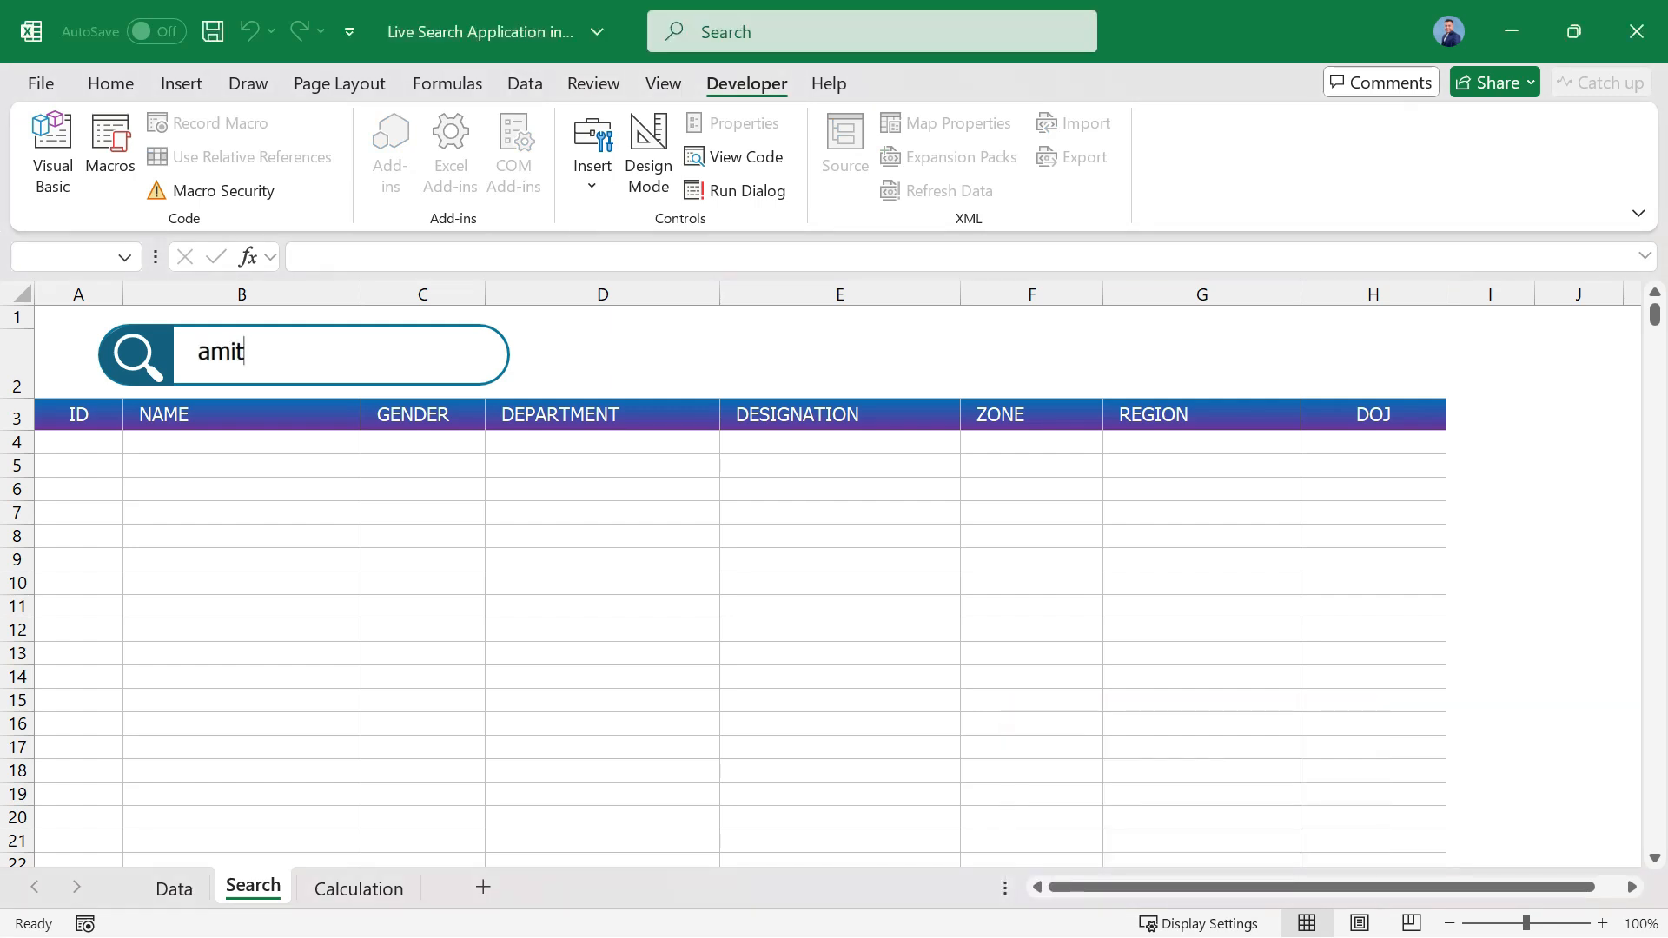
pyautogui.click(357, 888)
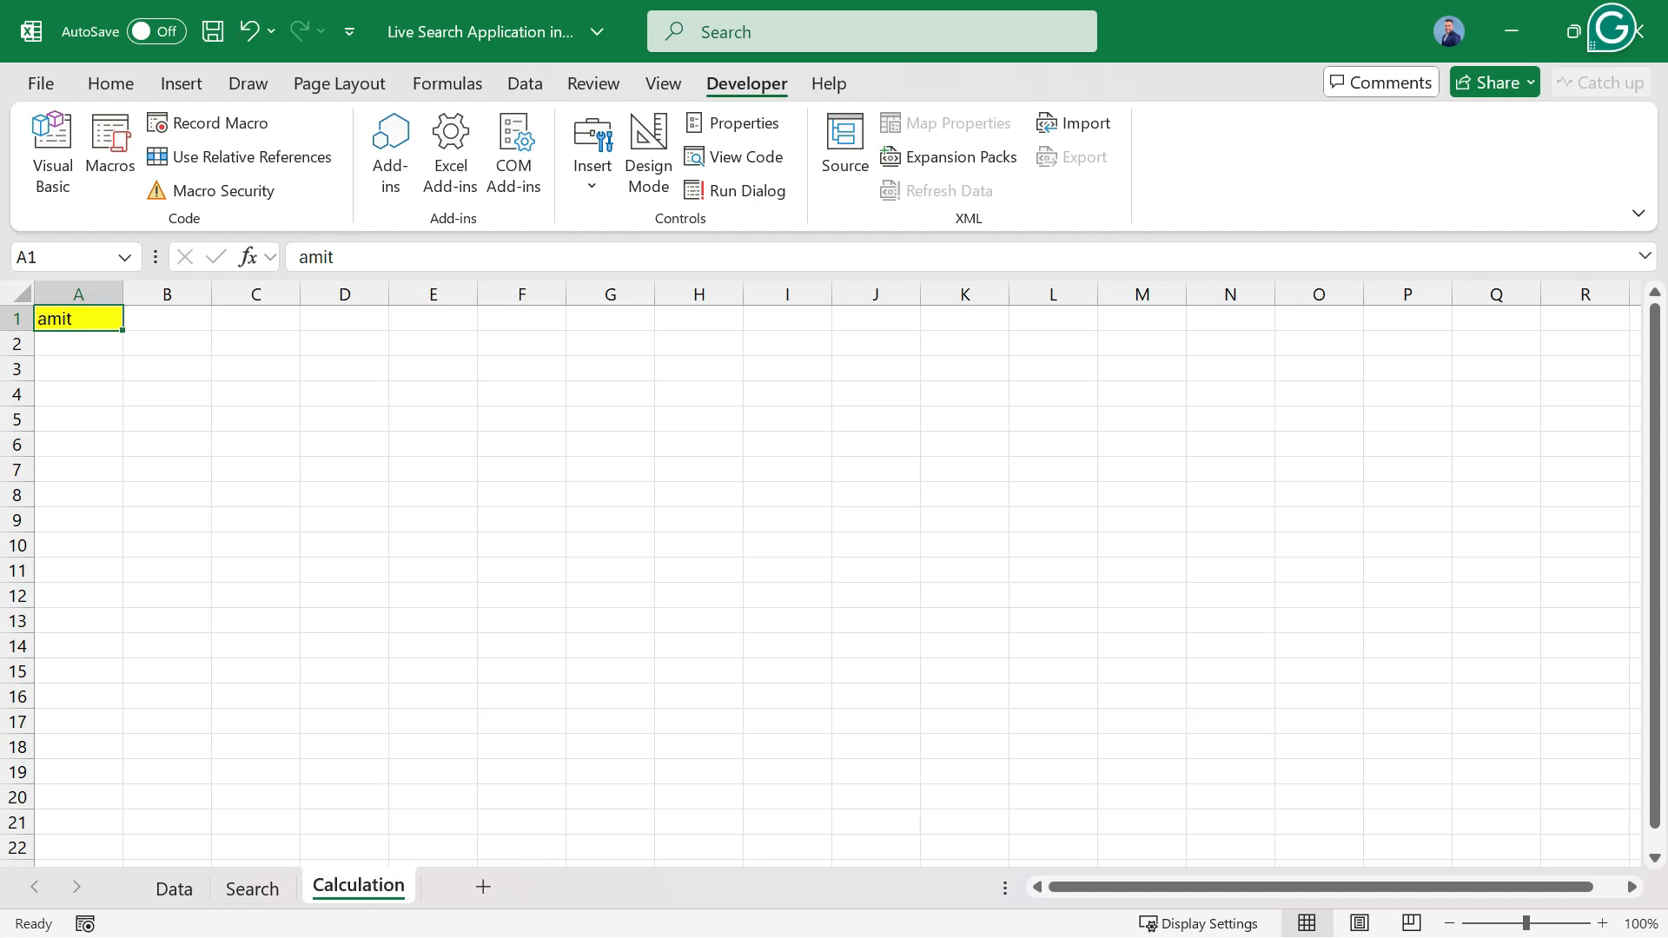
# Enter a different sample first name in the Search sheet's search box and check the linked cell A1 on the Calculation sheet.
pyautogui.click(252, 888)
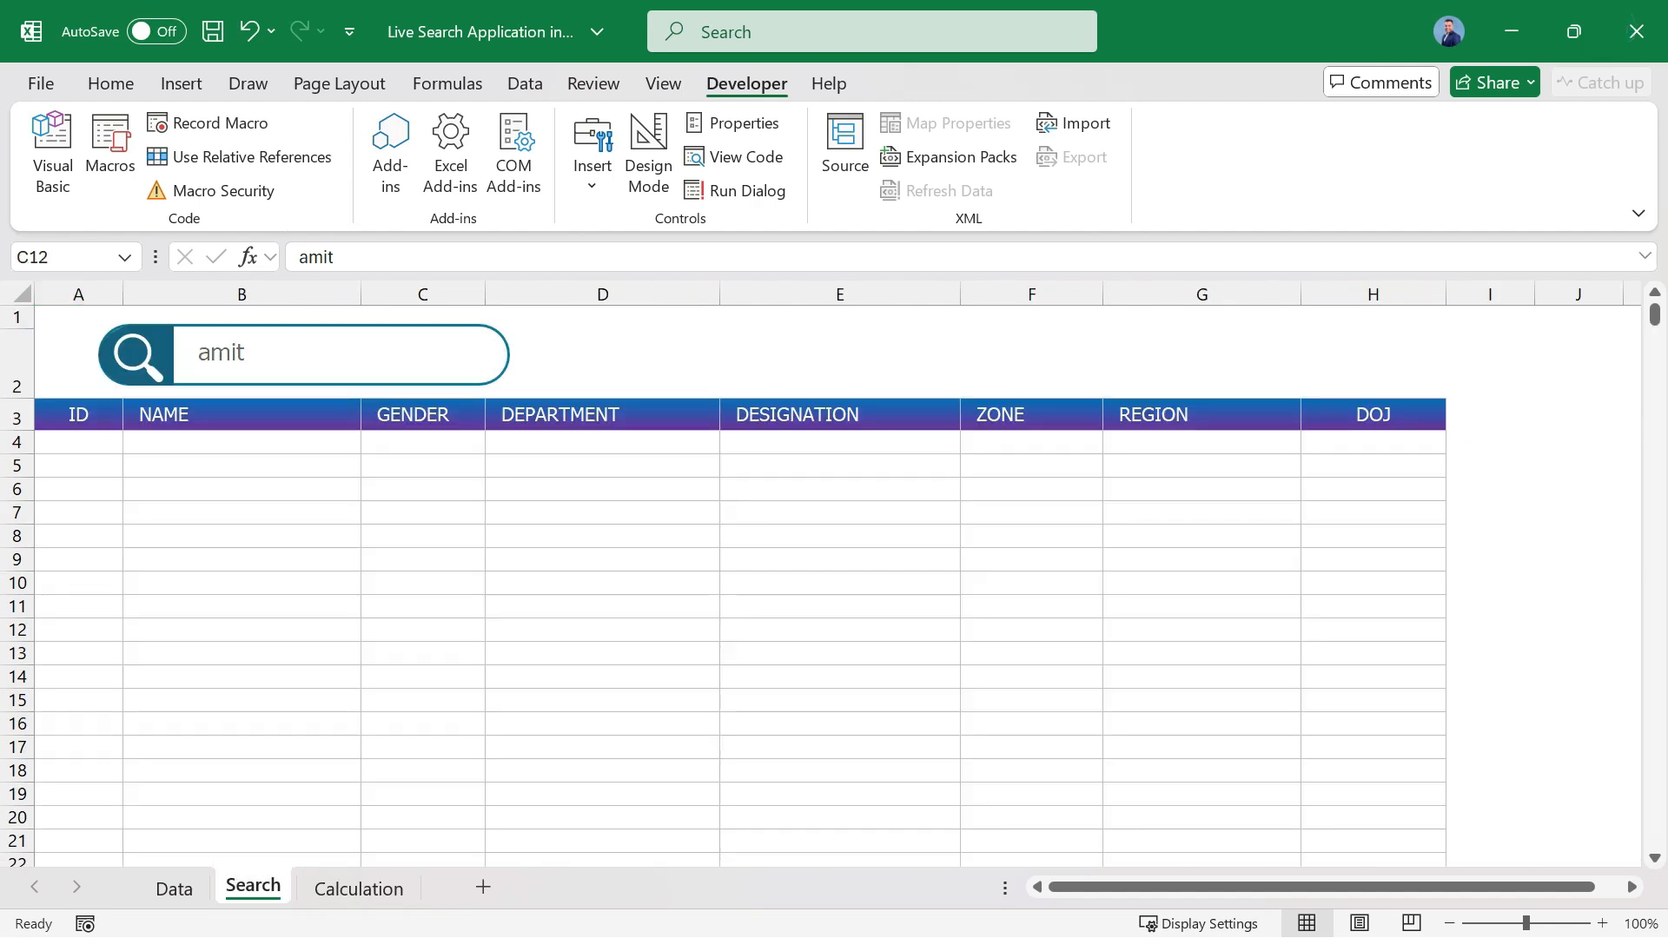
pyautogui.doubleClick(222, 352)
pyautogui.write('raj')
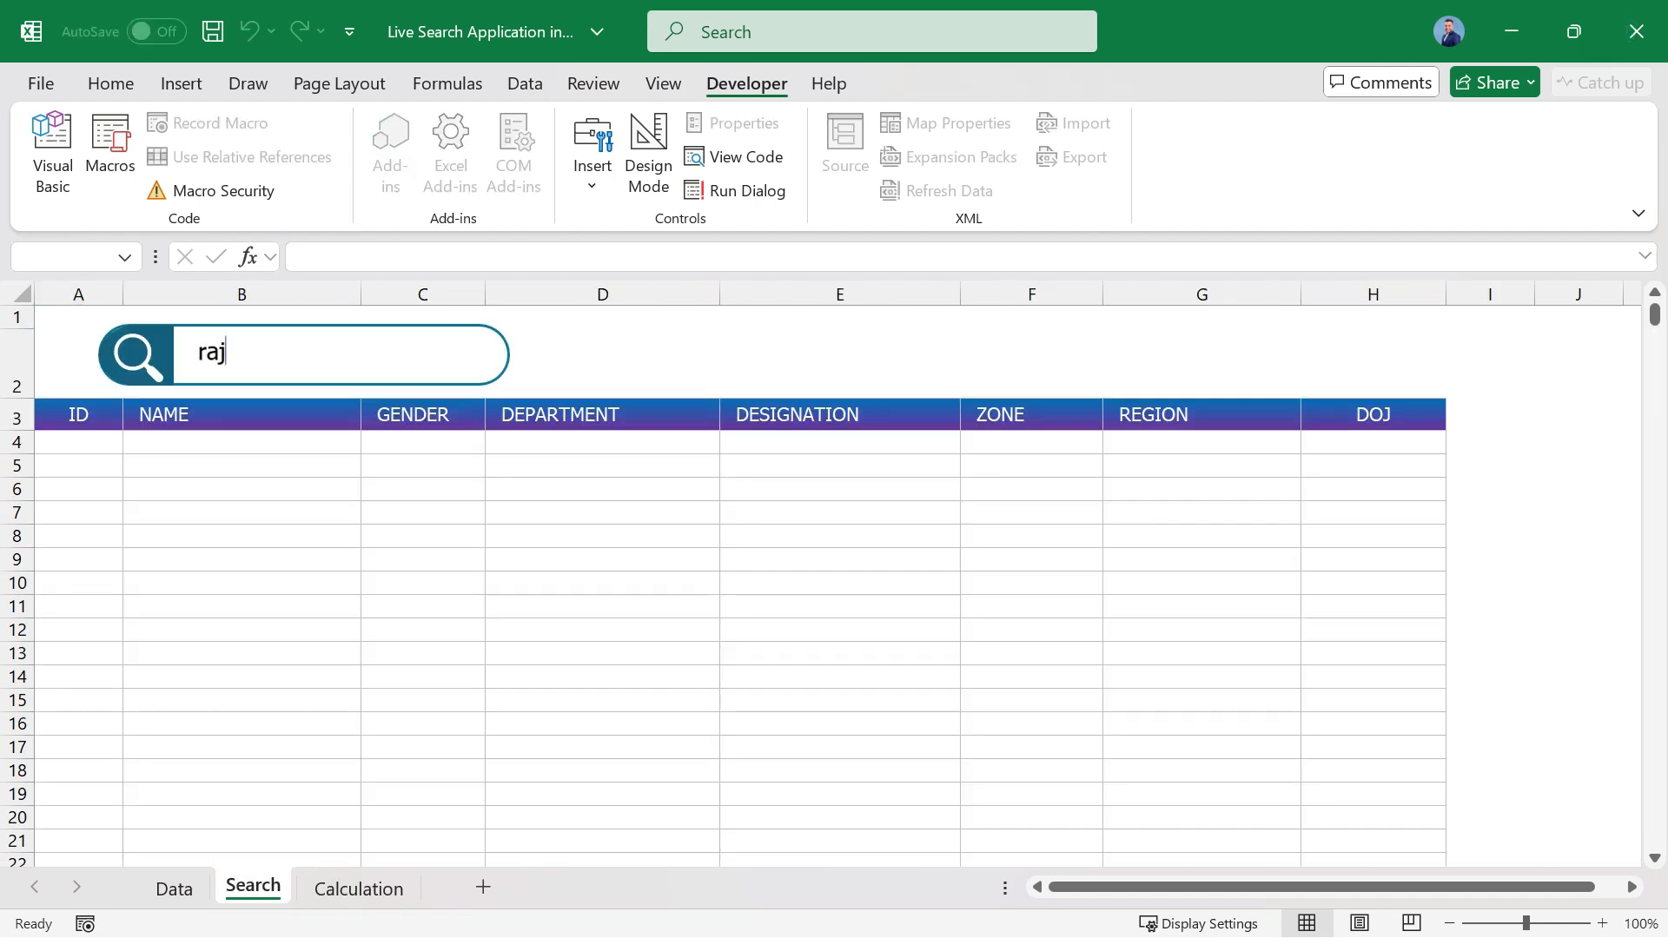
pyautogui.write('eev')
pyautogui.click(242, 442)
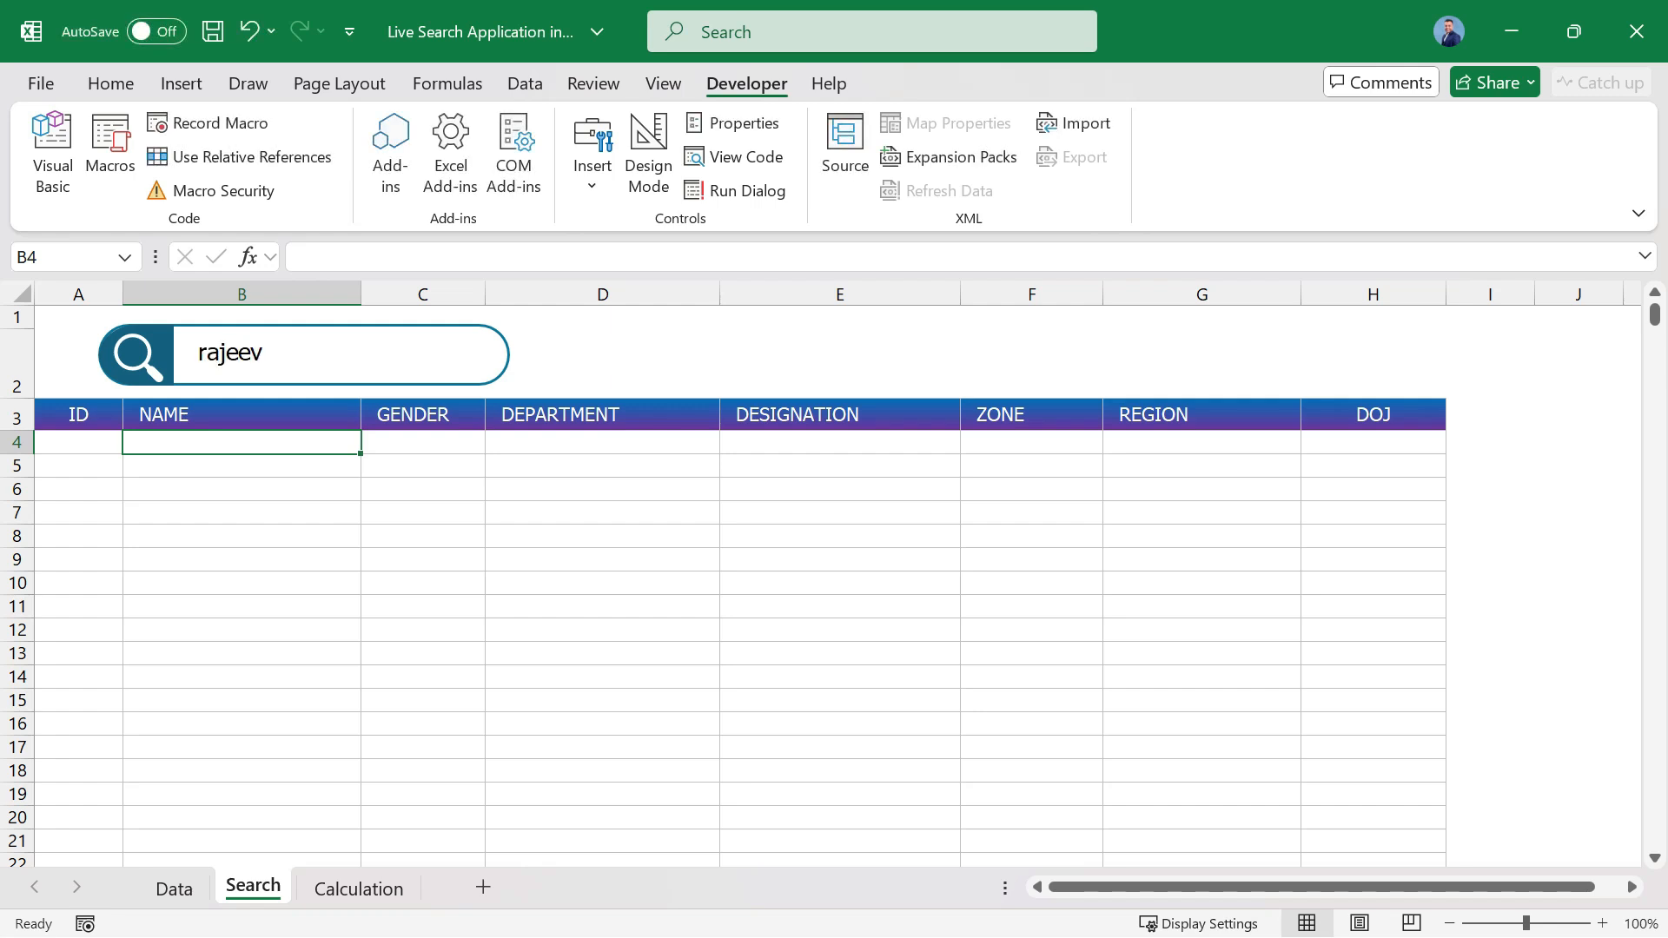
pyautogui.click(358, 887)
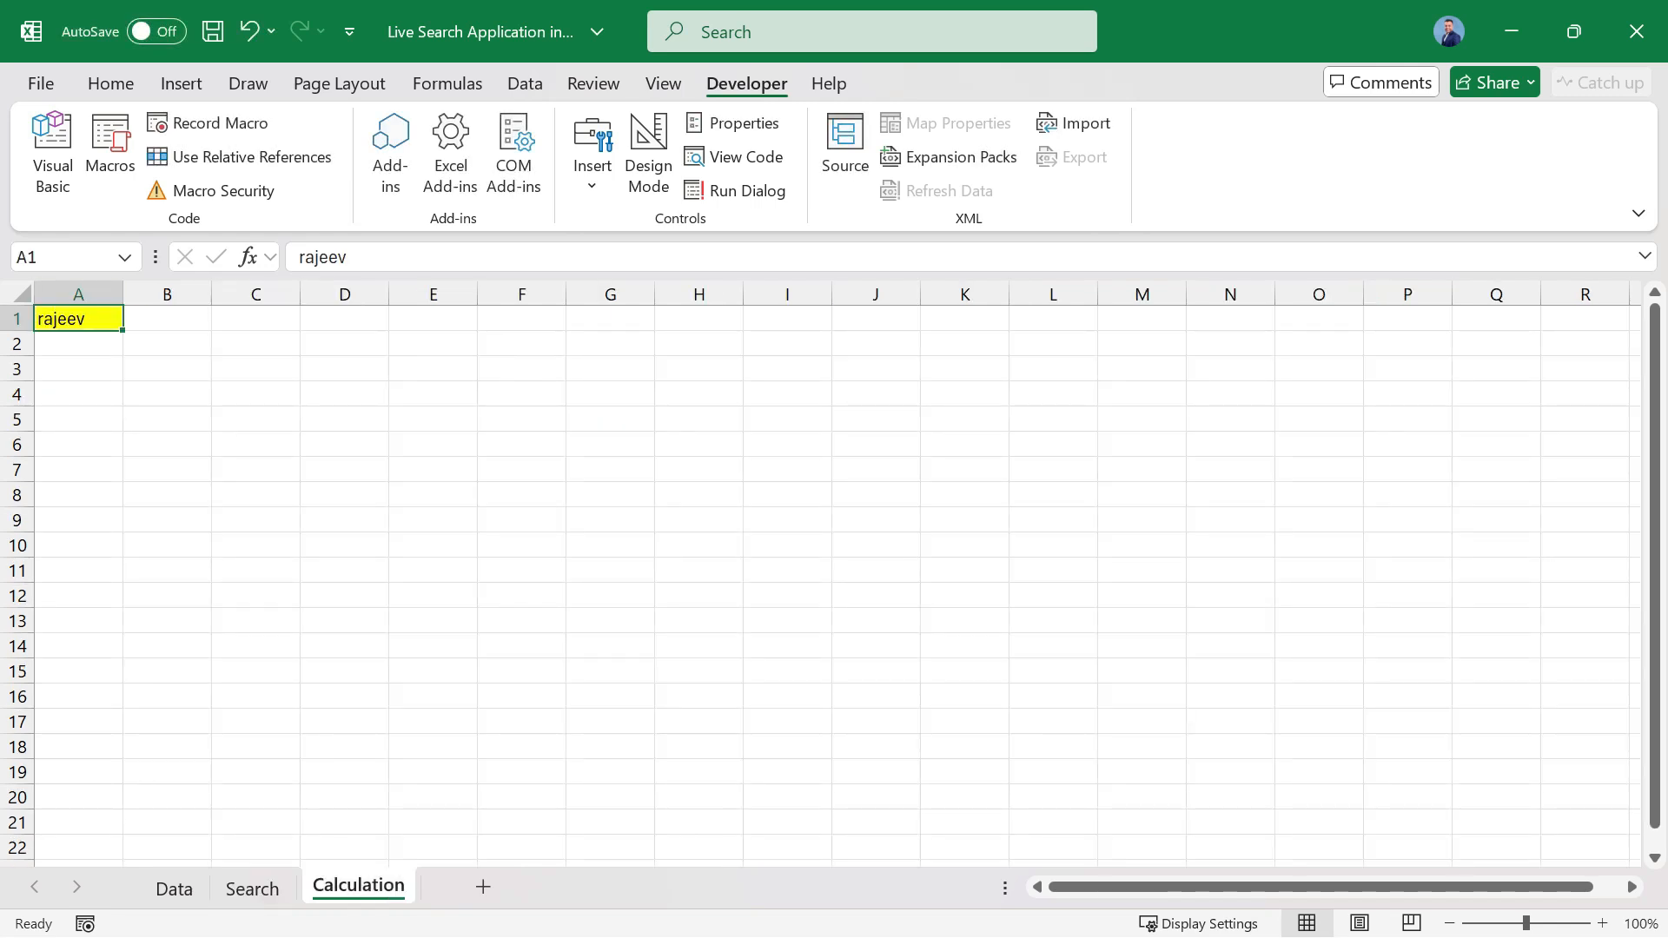
# Name cell A1 of the Calculation sheet Search_text.
pyautogui.click(64, 257)
pyautogui.write('Saec')
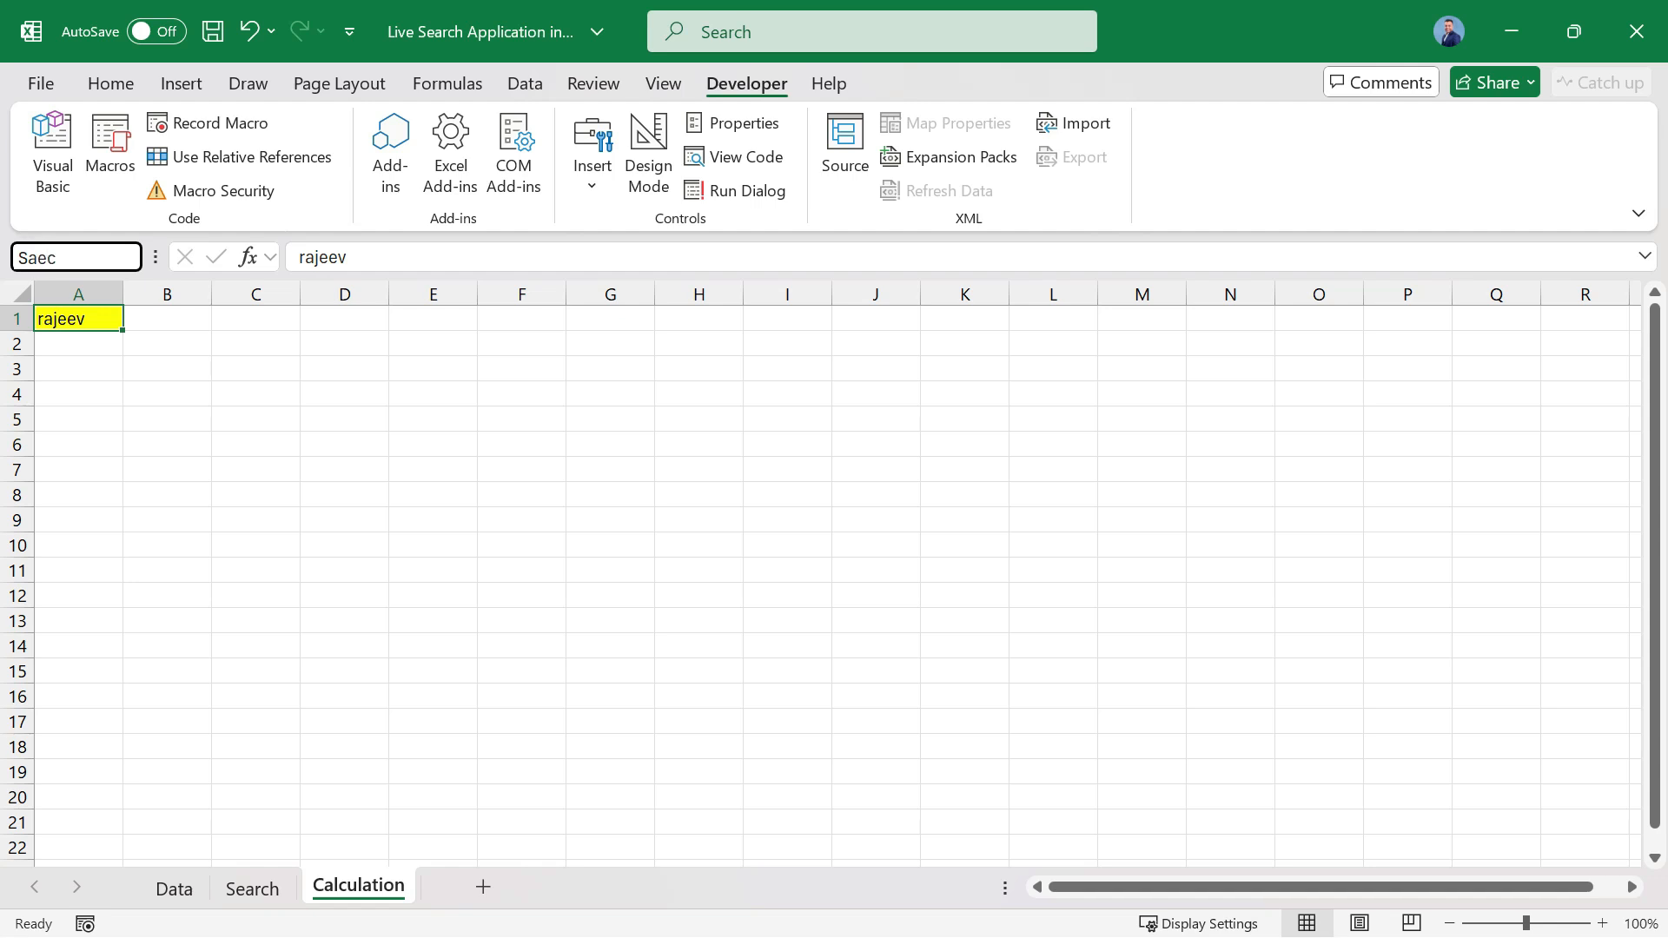
pyautogui.press('BackSpace')
pyautogui.press('BackSpace')
pyautogui.press('BackSpace')
pyautogui.write('earch_text')
pyautogui.press('Return')
# Replace the text in the Search sheet's search box with another sample first name and check the named cell on the Calculation sheet.
pyautogui.click(252, 888)
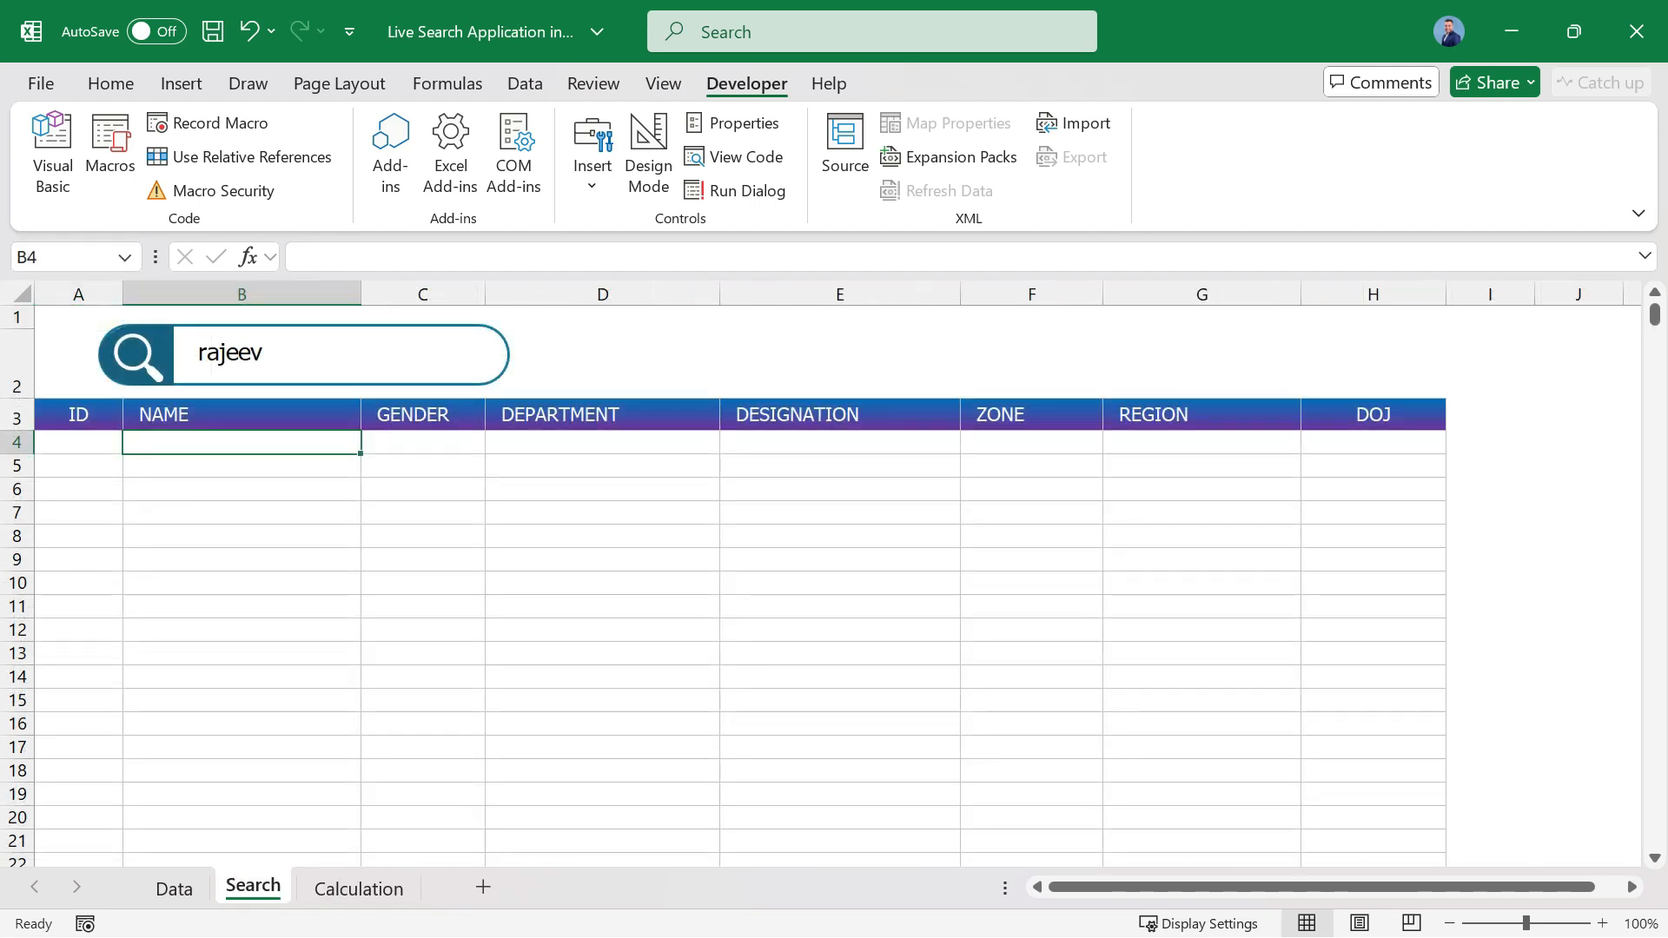
pyautogui.doubleClick(211, 354)
pyautogui.write('ami')
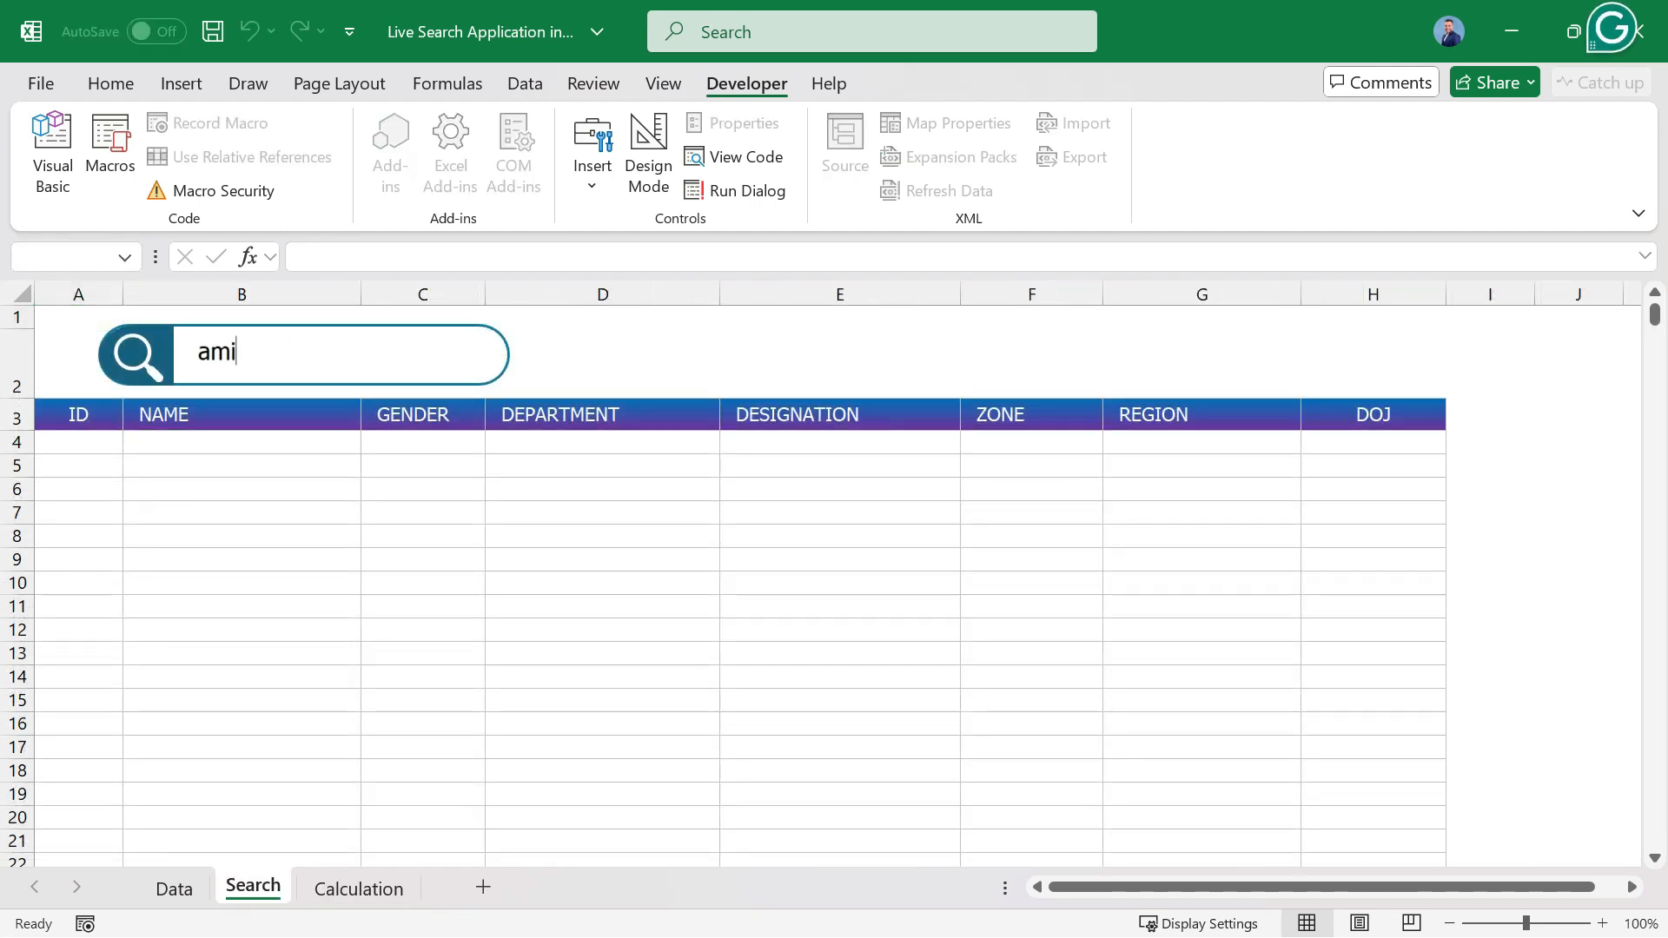
pyautogui.write('t')
pyautogui.click(242, 465)
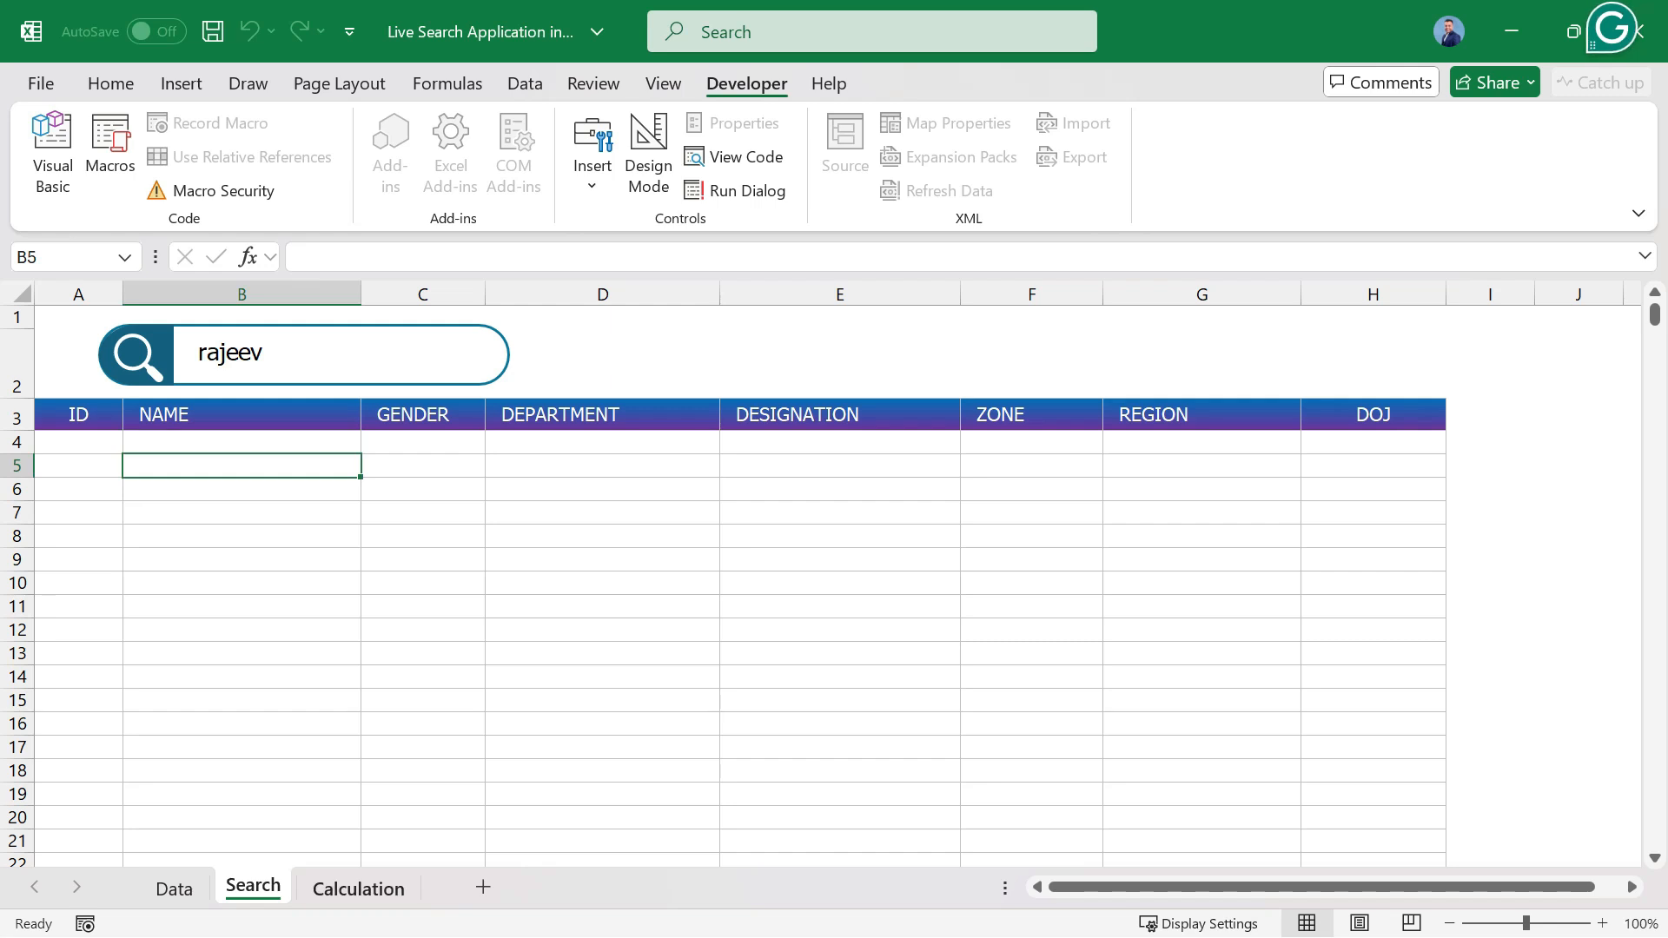
pyautogui.click(358, 888)
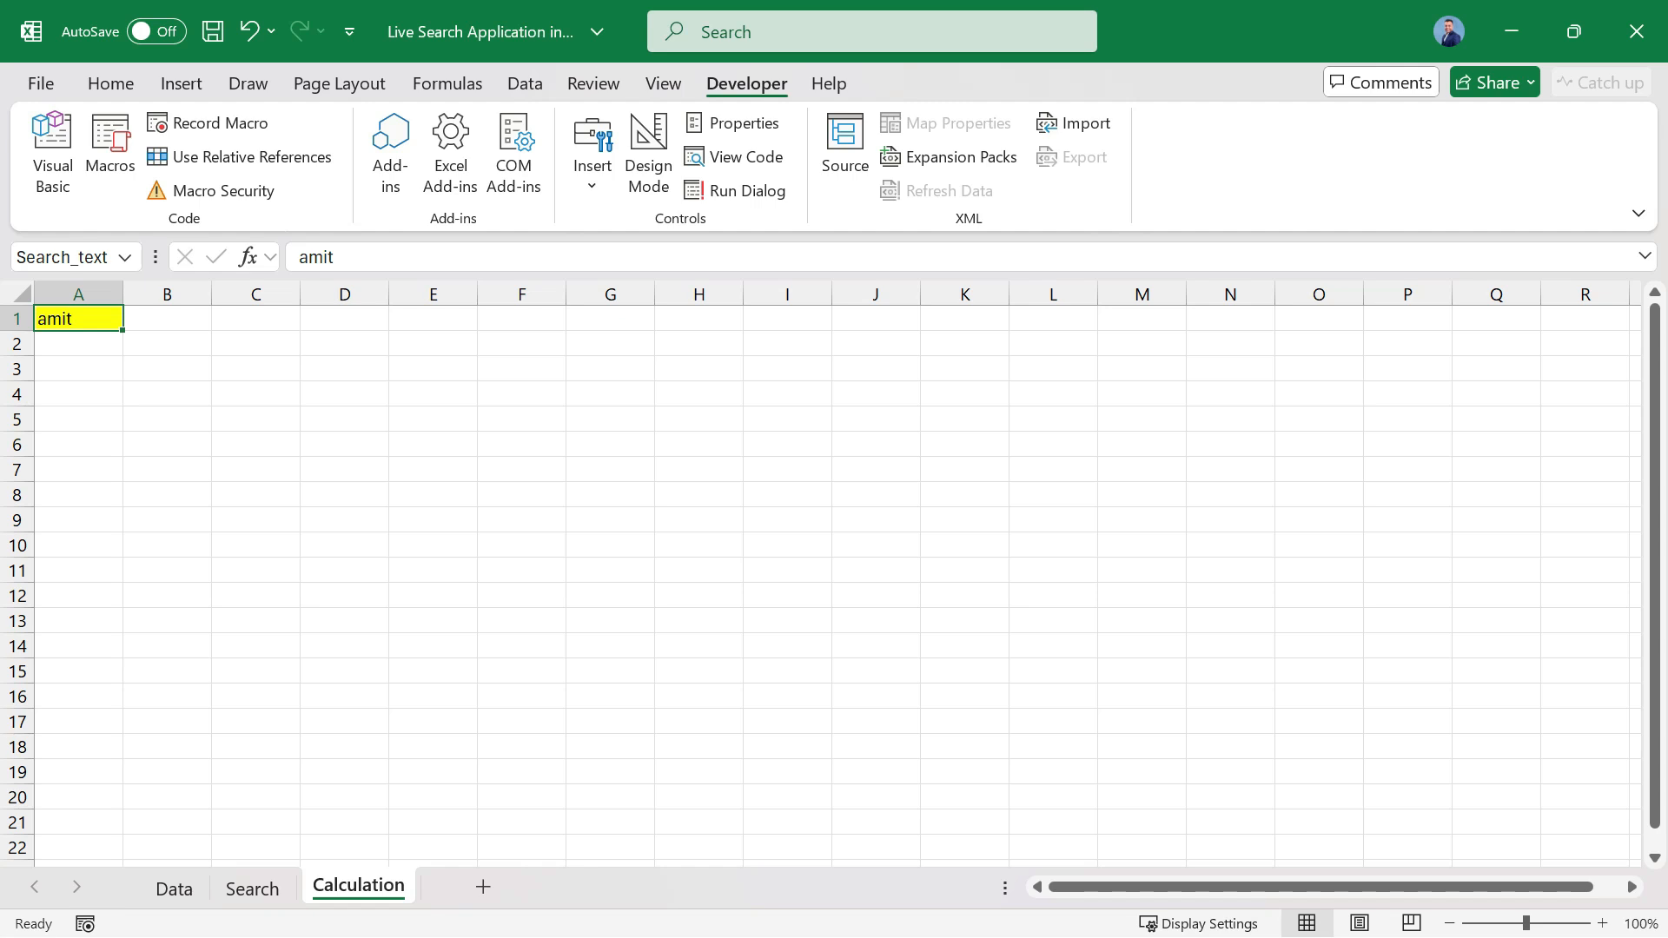
# Review the Data, Search and Calculation sheets, examining the Data table's columns and its first record from ID to DOJ.
pyautogui.click(252, 887)
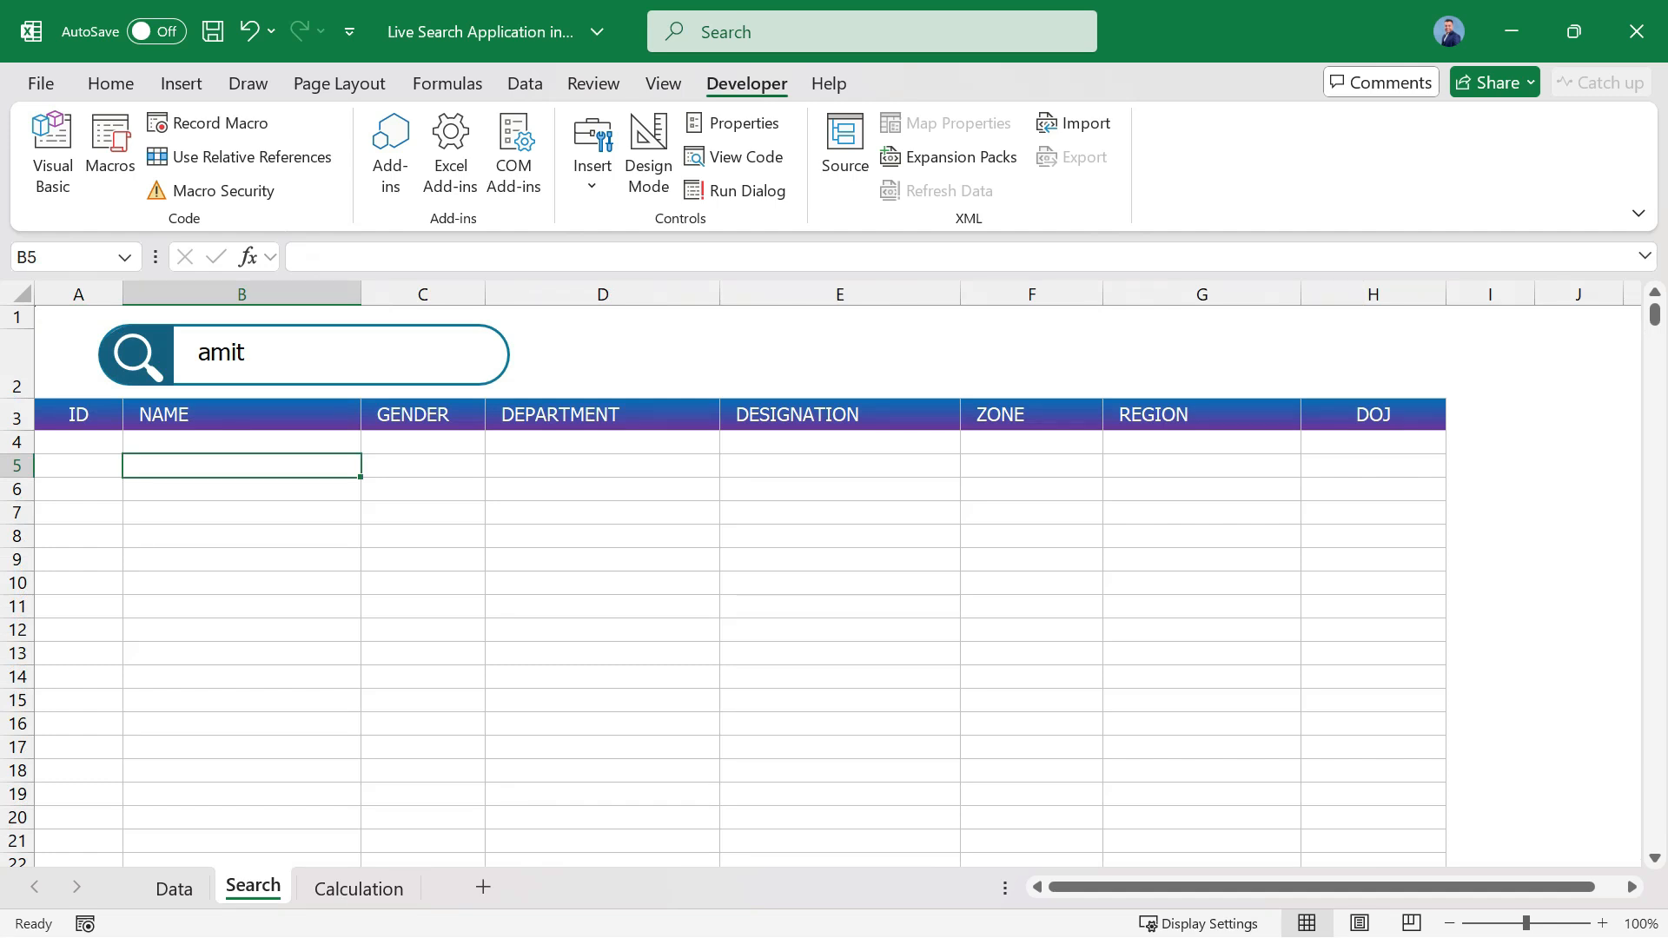
pyautogui.click(173, 888)
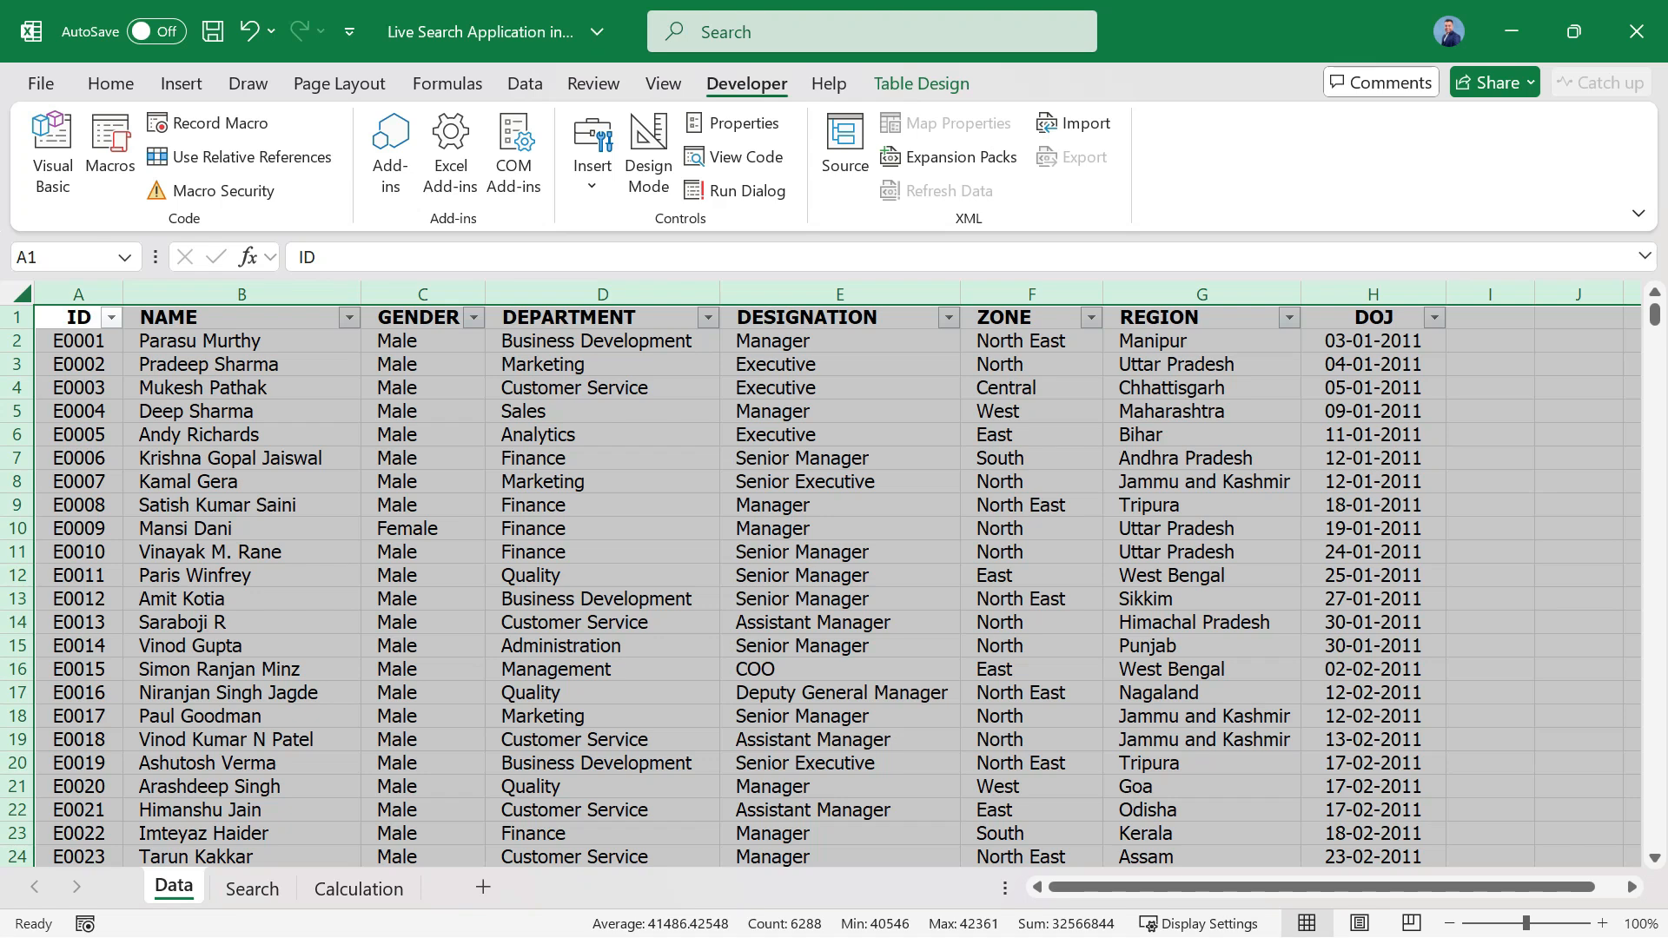
pyautogui.click(241, 458)
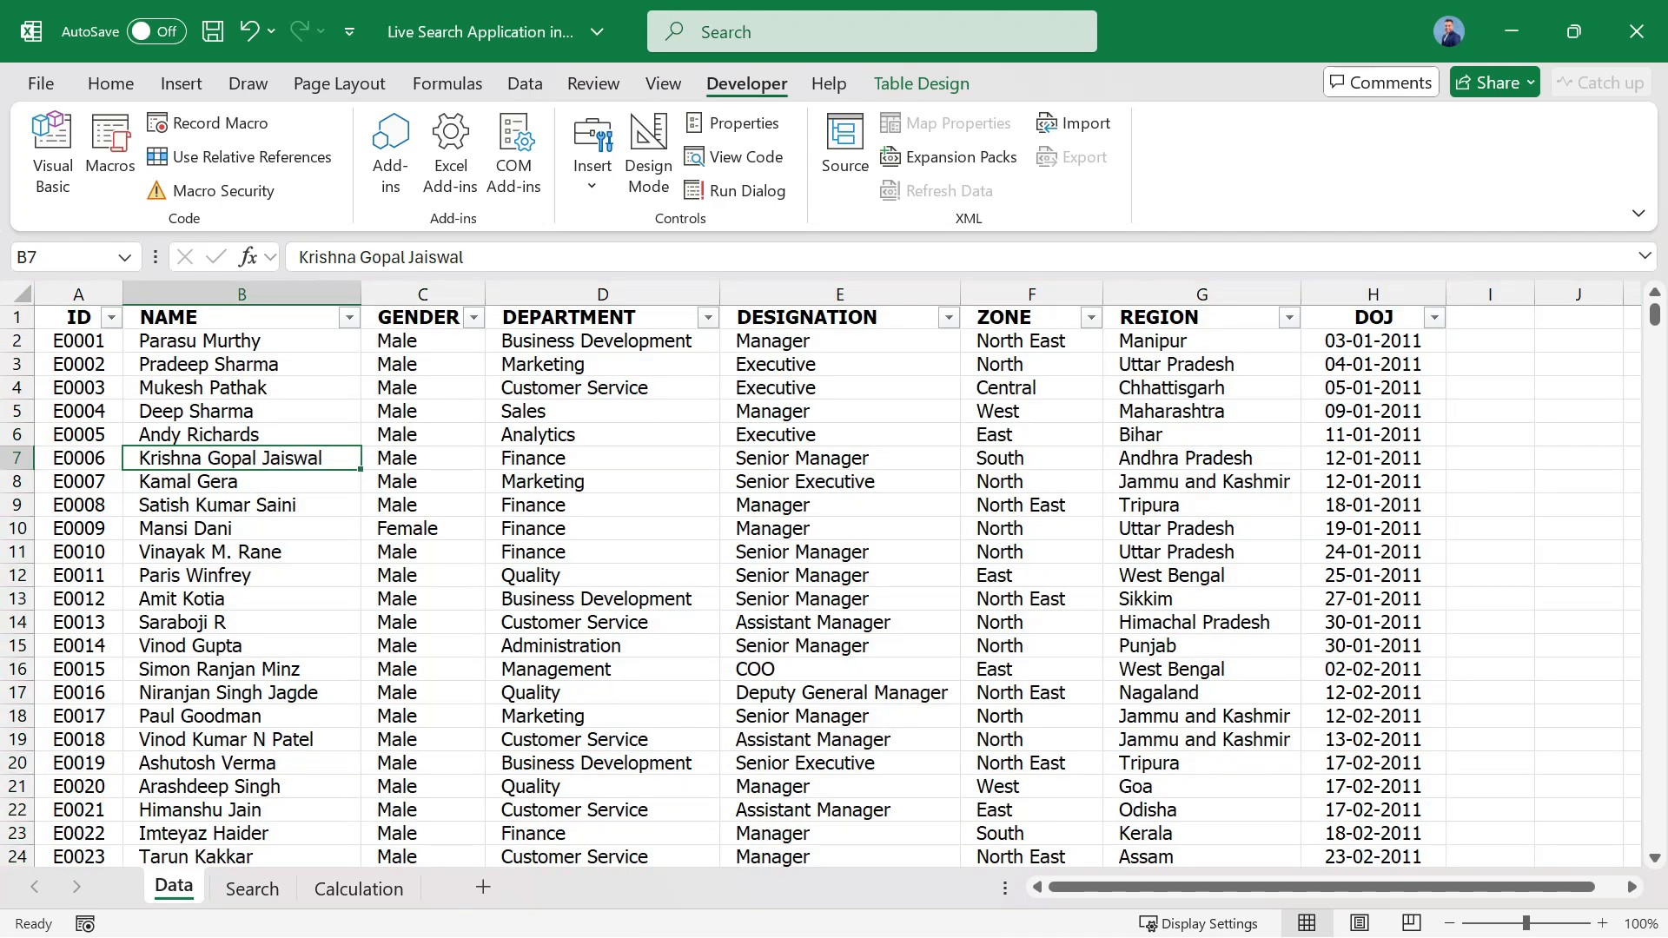
pyautogui.click(252, 887)
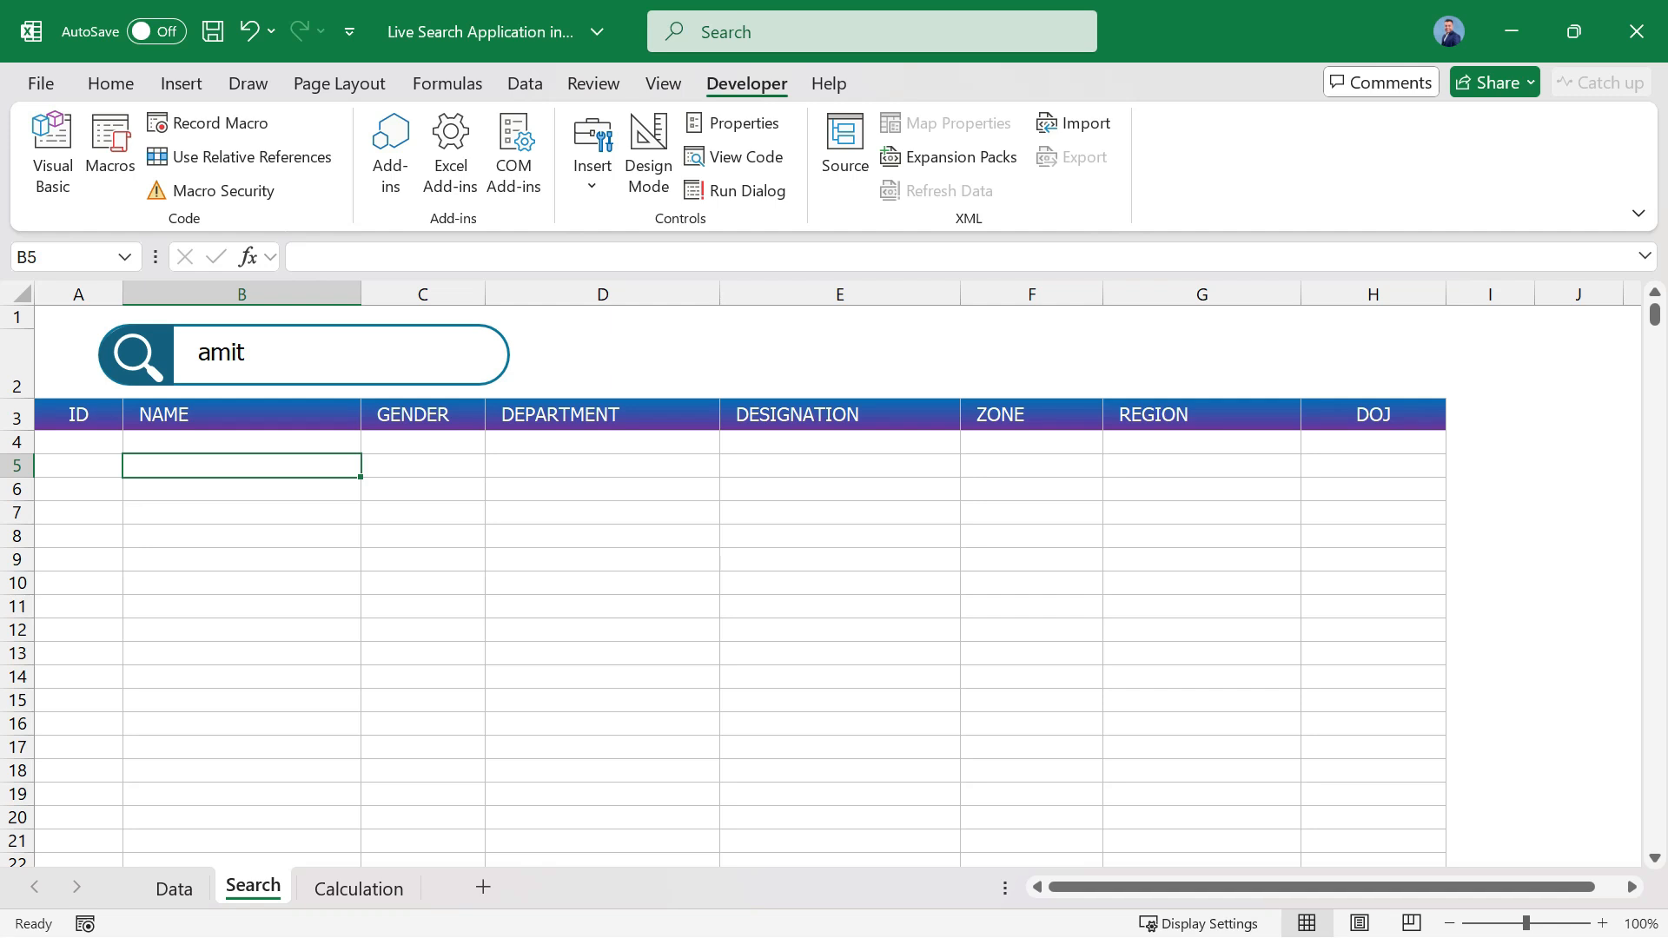
pyautogui.click(359, 888)
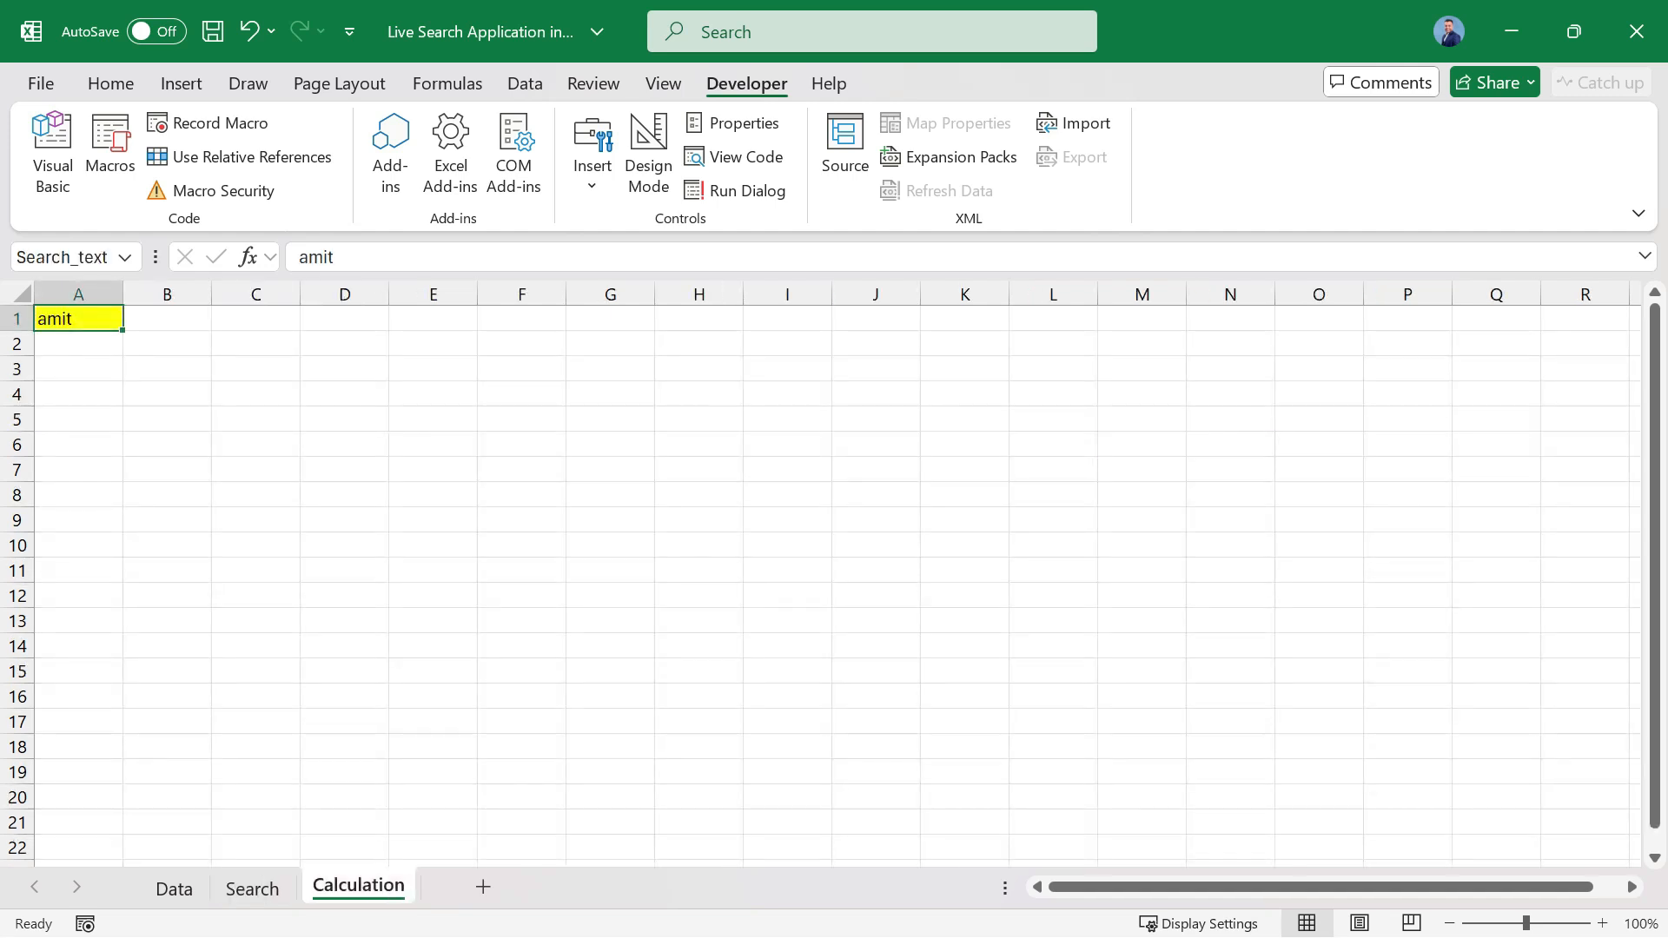
pyautogui.click(173, 888)
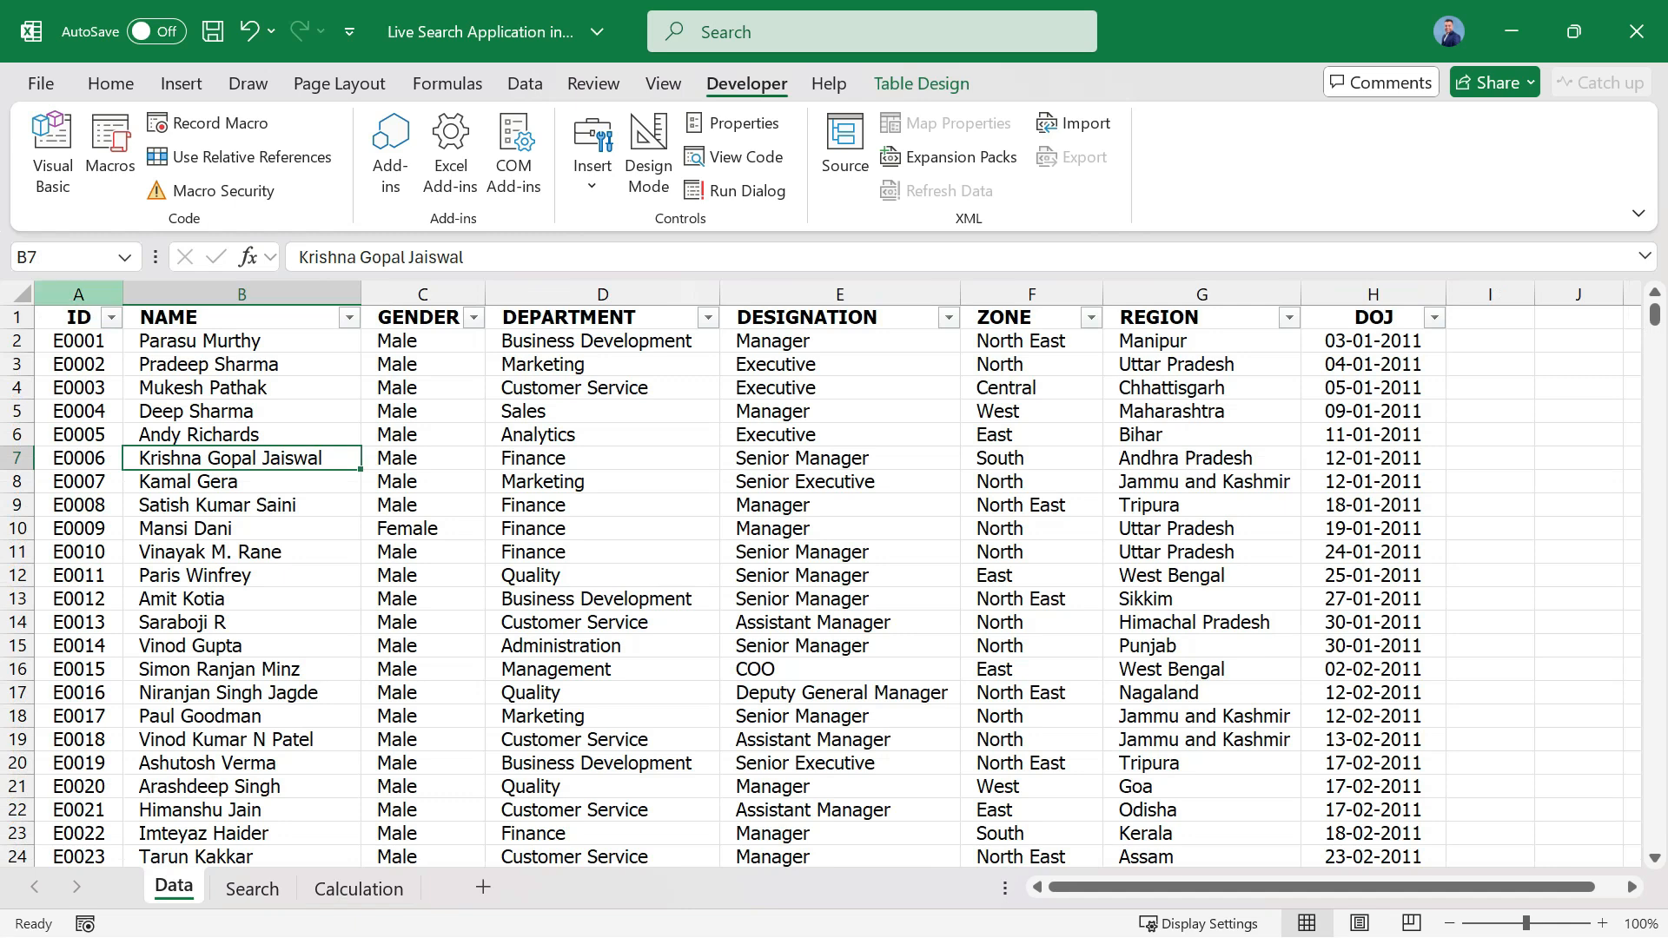
pyautogui.click(78, 293)
pyautogui.click(241, 293)
pyautogui.moveTo(78, 340); pyautogui.dragTo(1372, 340)
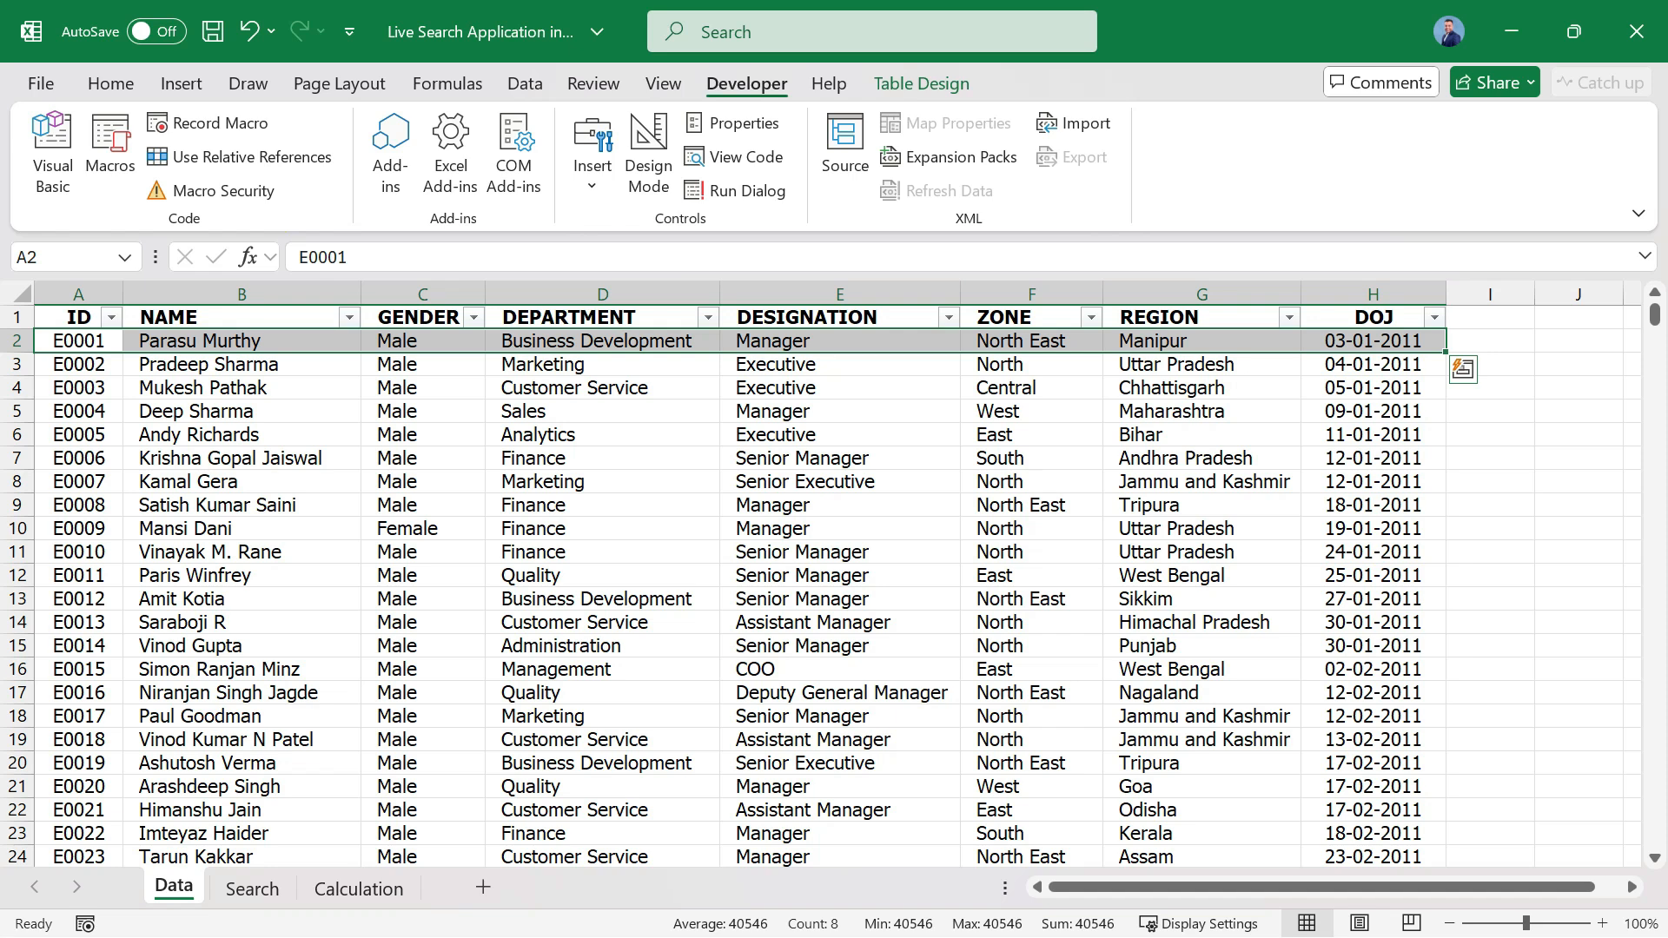
# Start a CONCATENATE formula in cell E2 of the Calculation sheet and go to the Data sheet for its references.
pyautogui.click(357, 888)
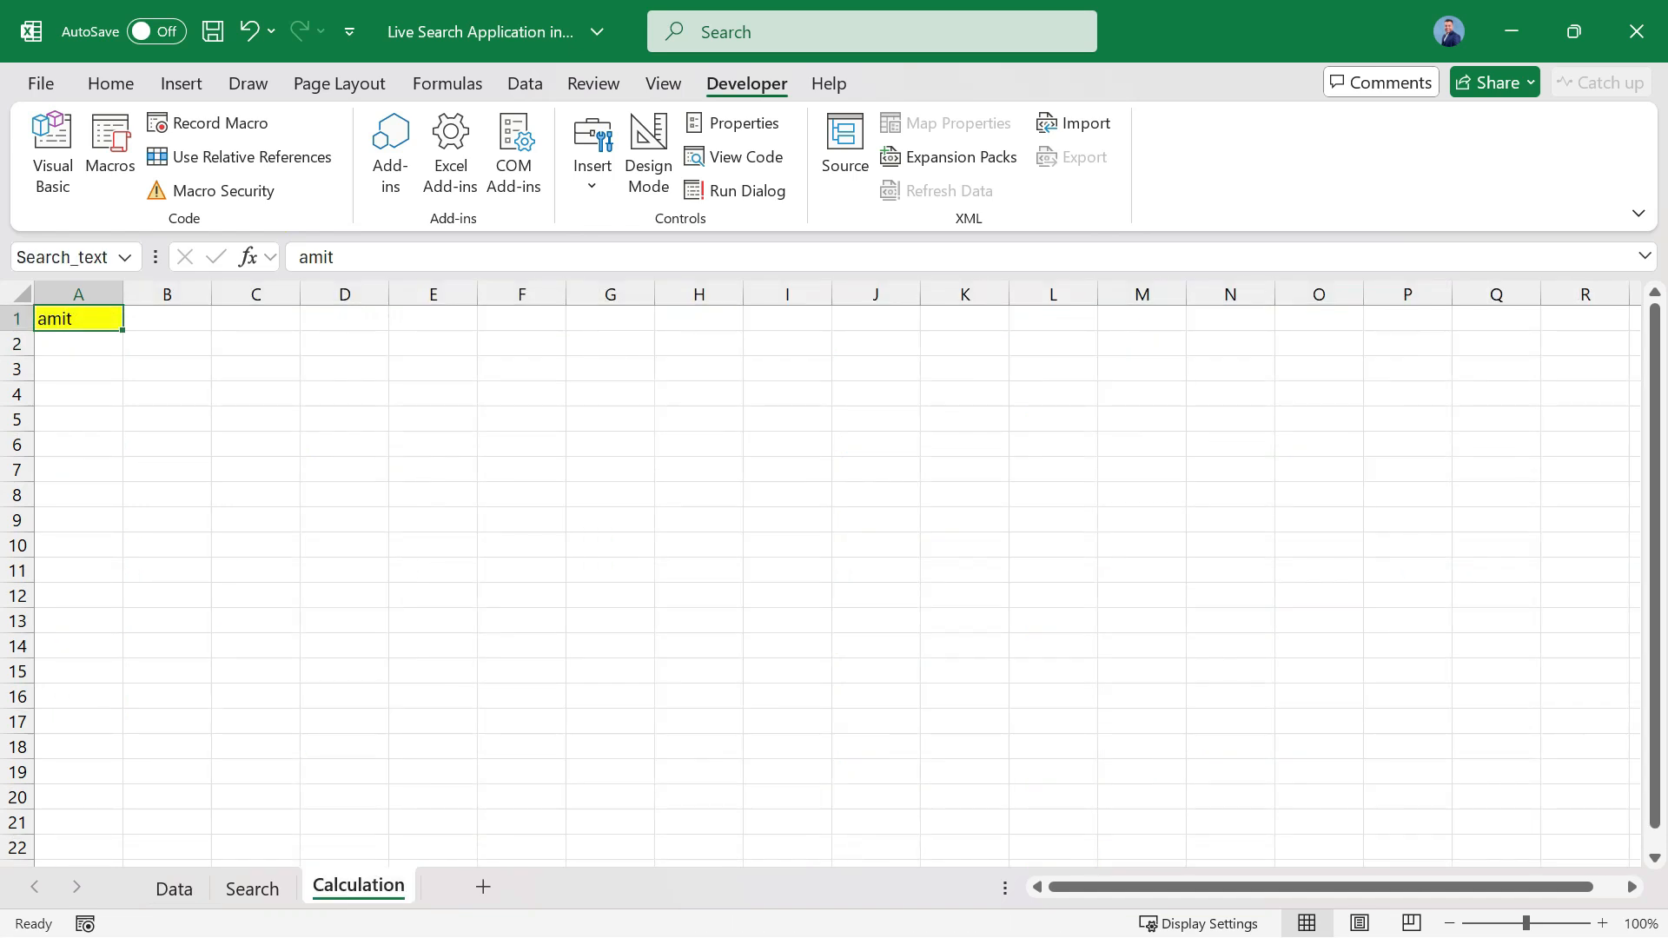
pyautogui.click(432, 344)
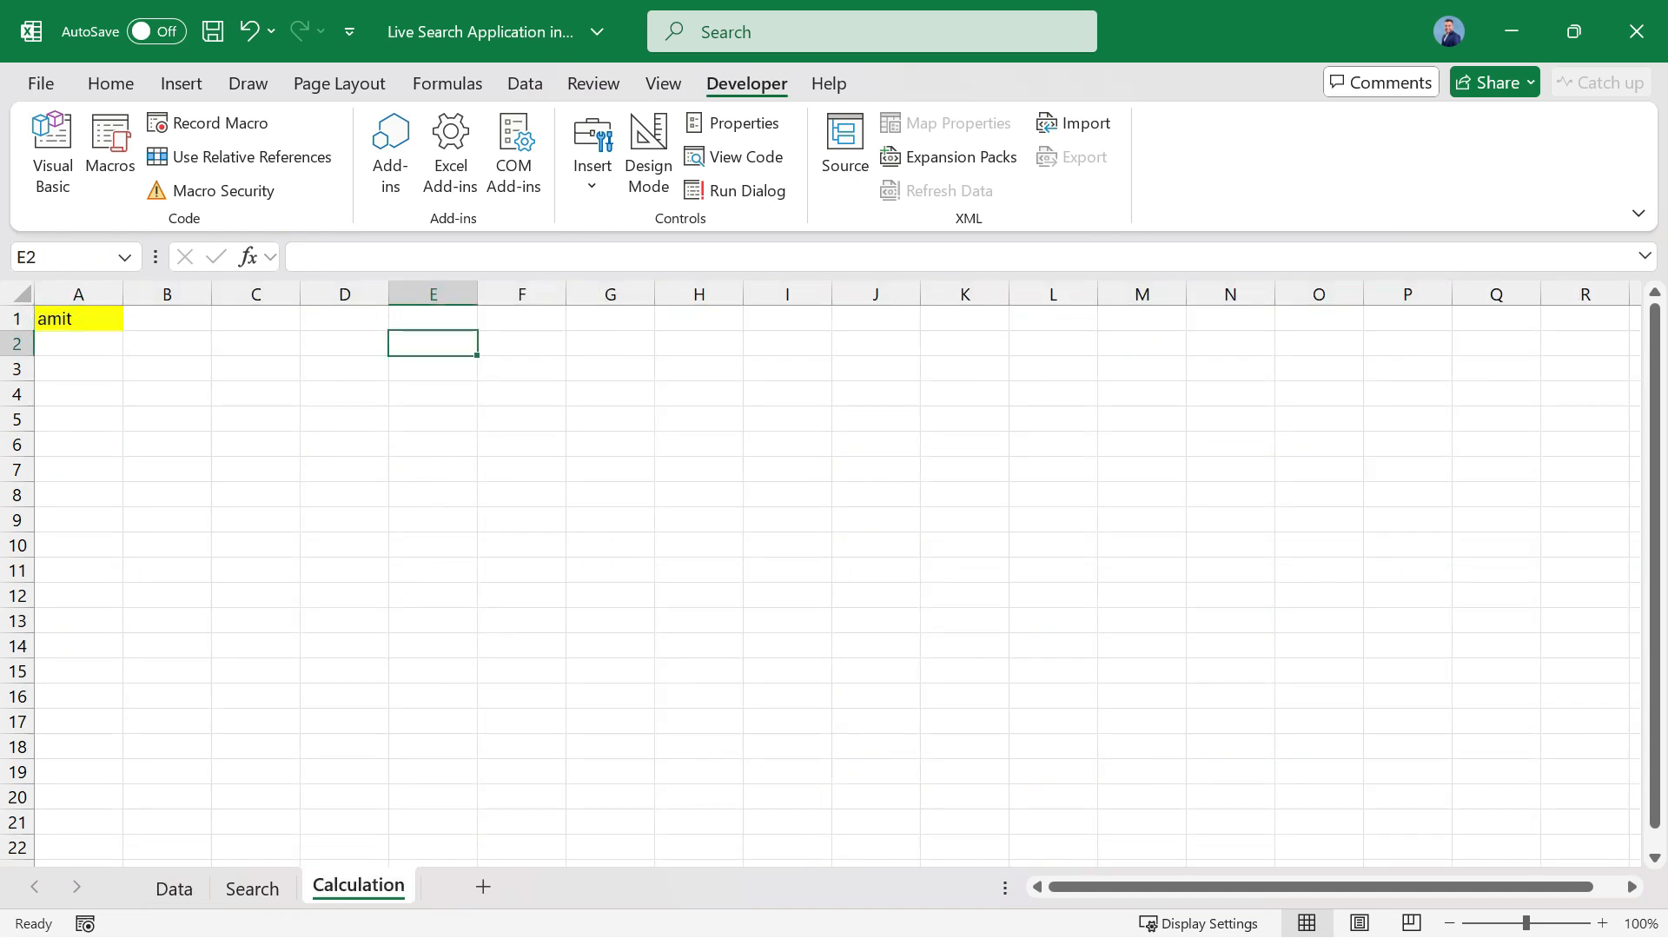
pyautogui.write('=conca')
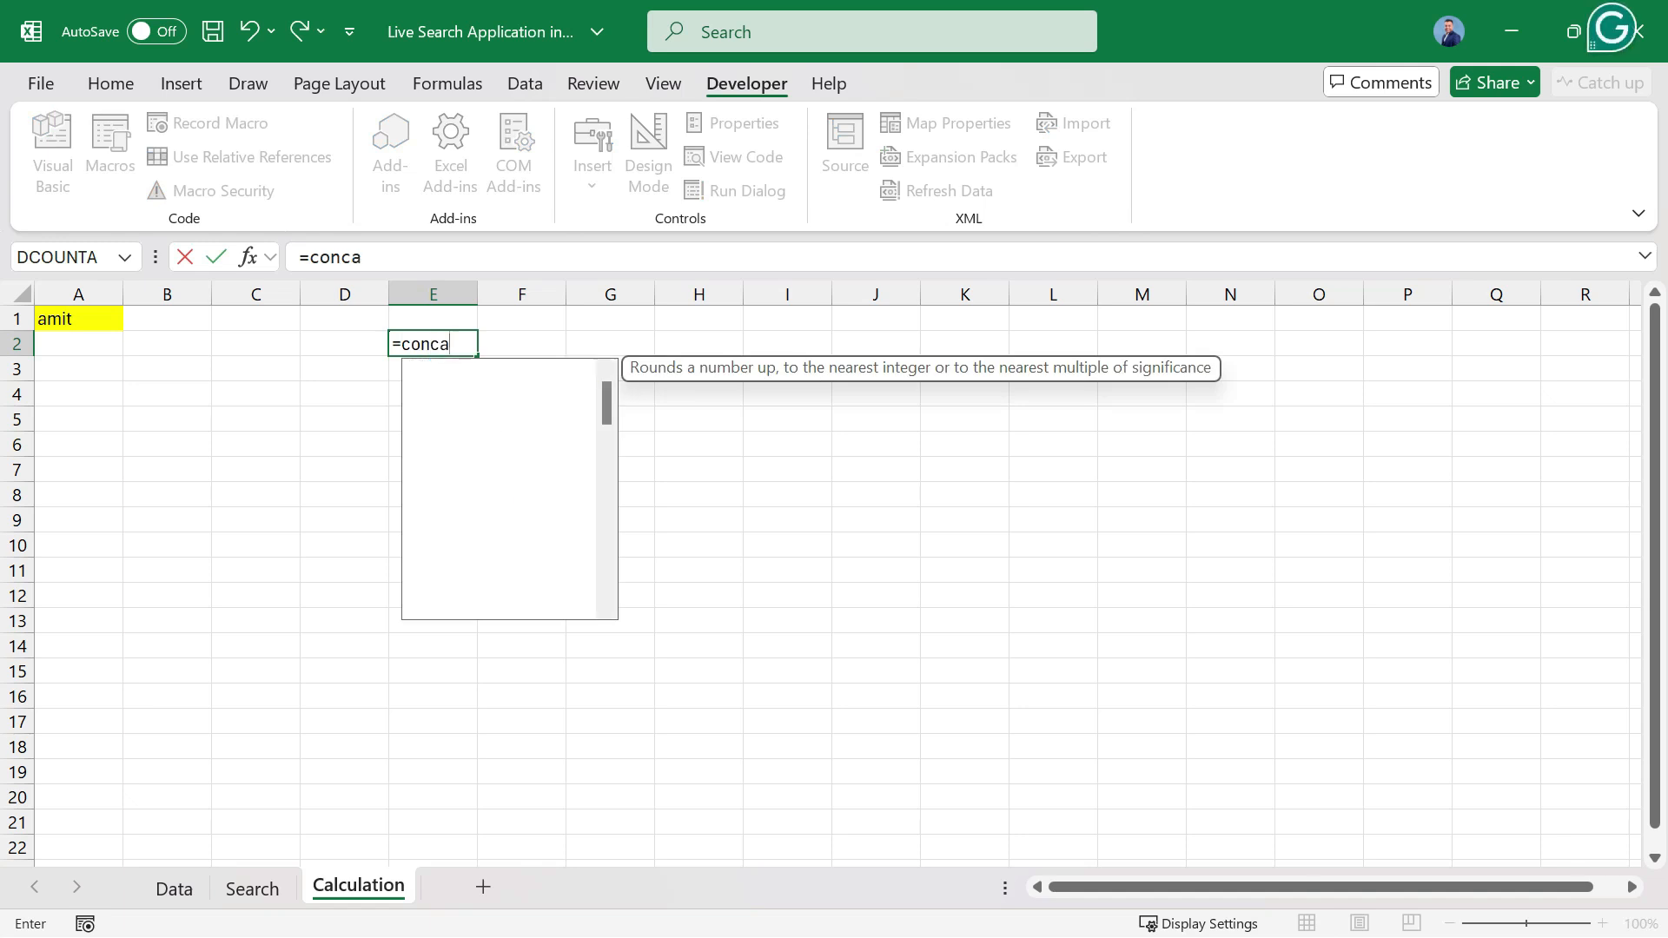
pyautogui.write('te')
pyautogui.press('Tab')
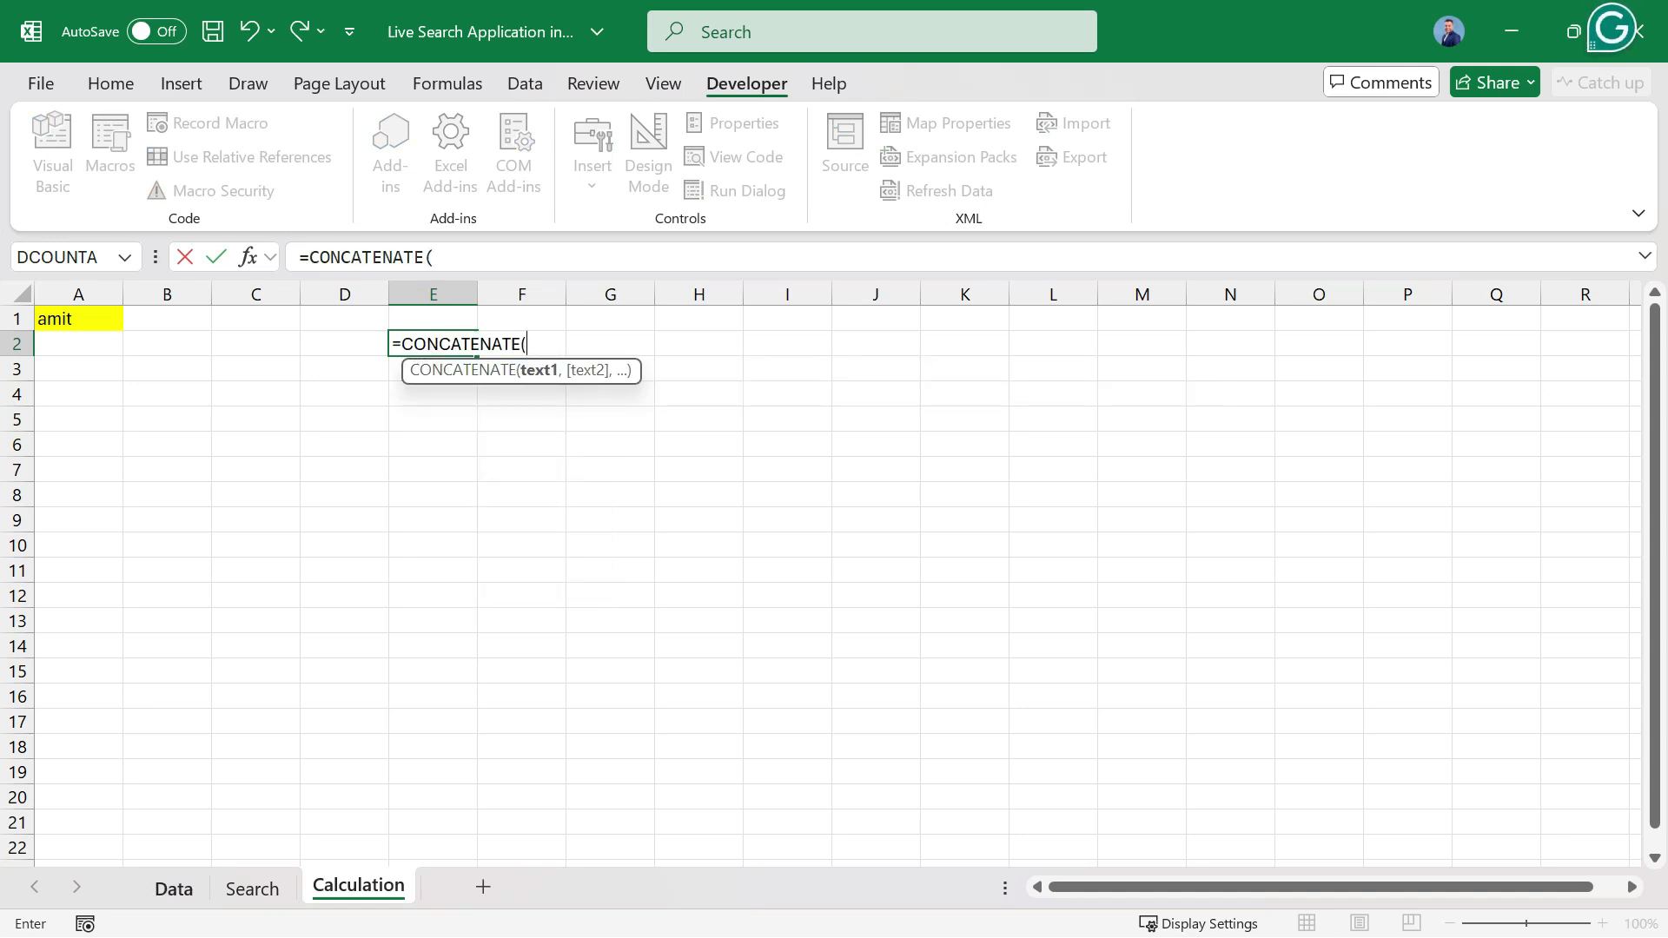
pyautogui.hotkey('ctrl', 'pageup')
pyautogui.hotkey('ctrl', 'pageup')
pyautogui.click(78, 318)
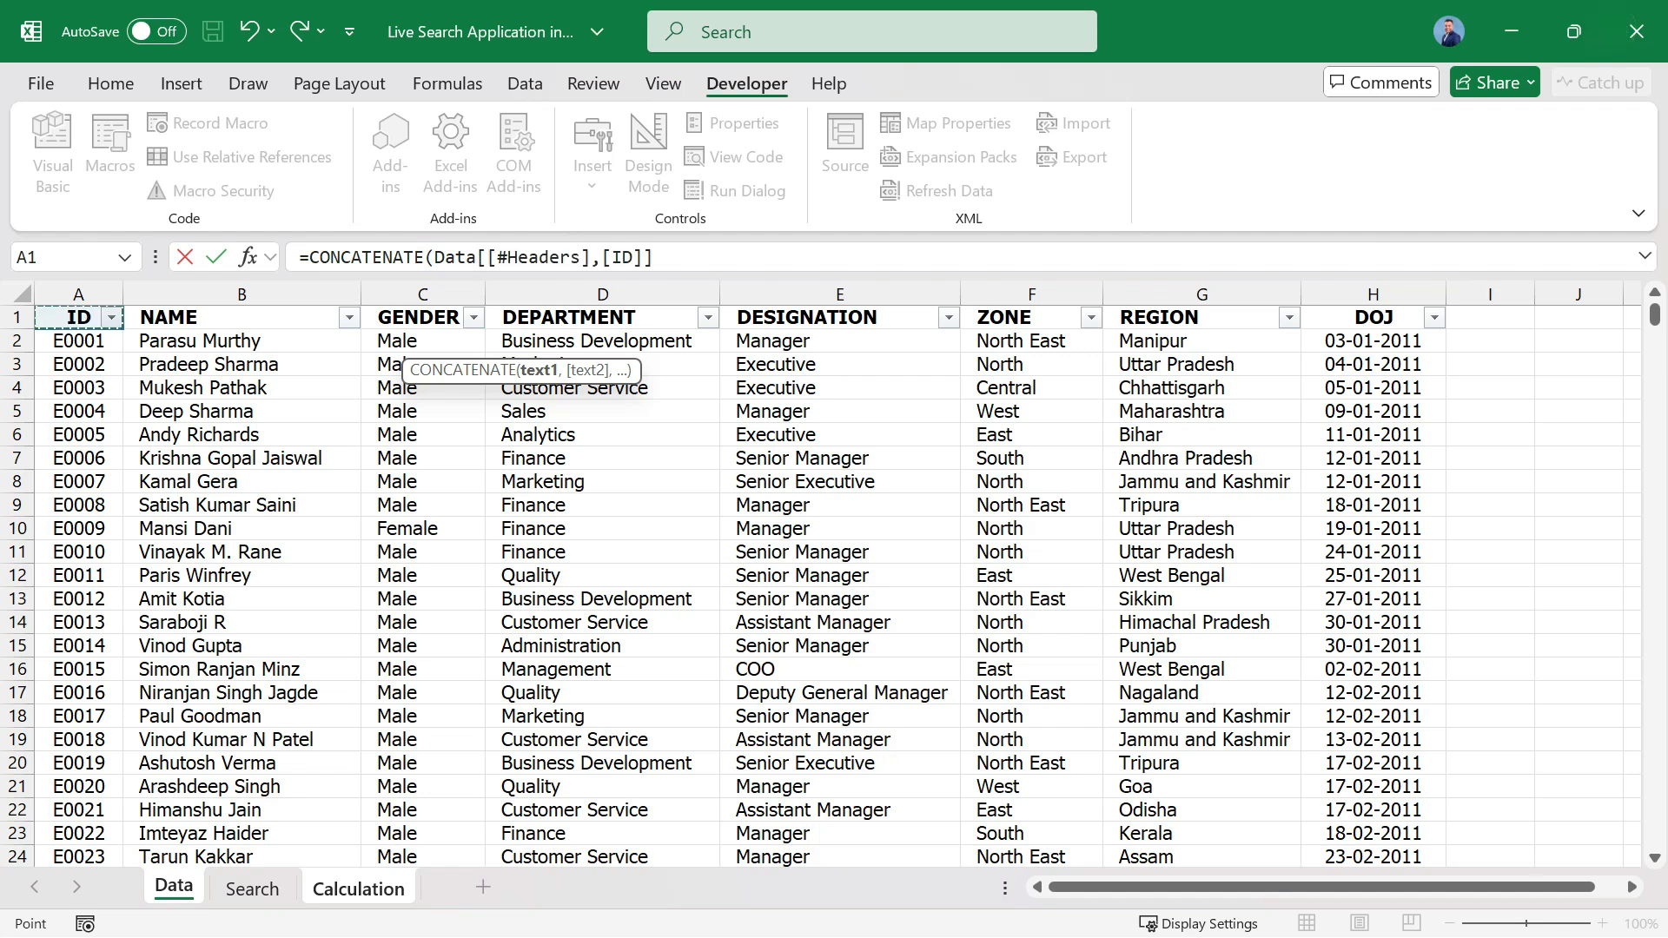
pyautogui.hotkey('ctrl', 'shift', 'Down')
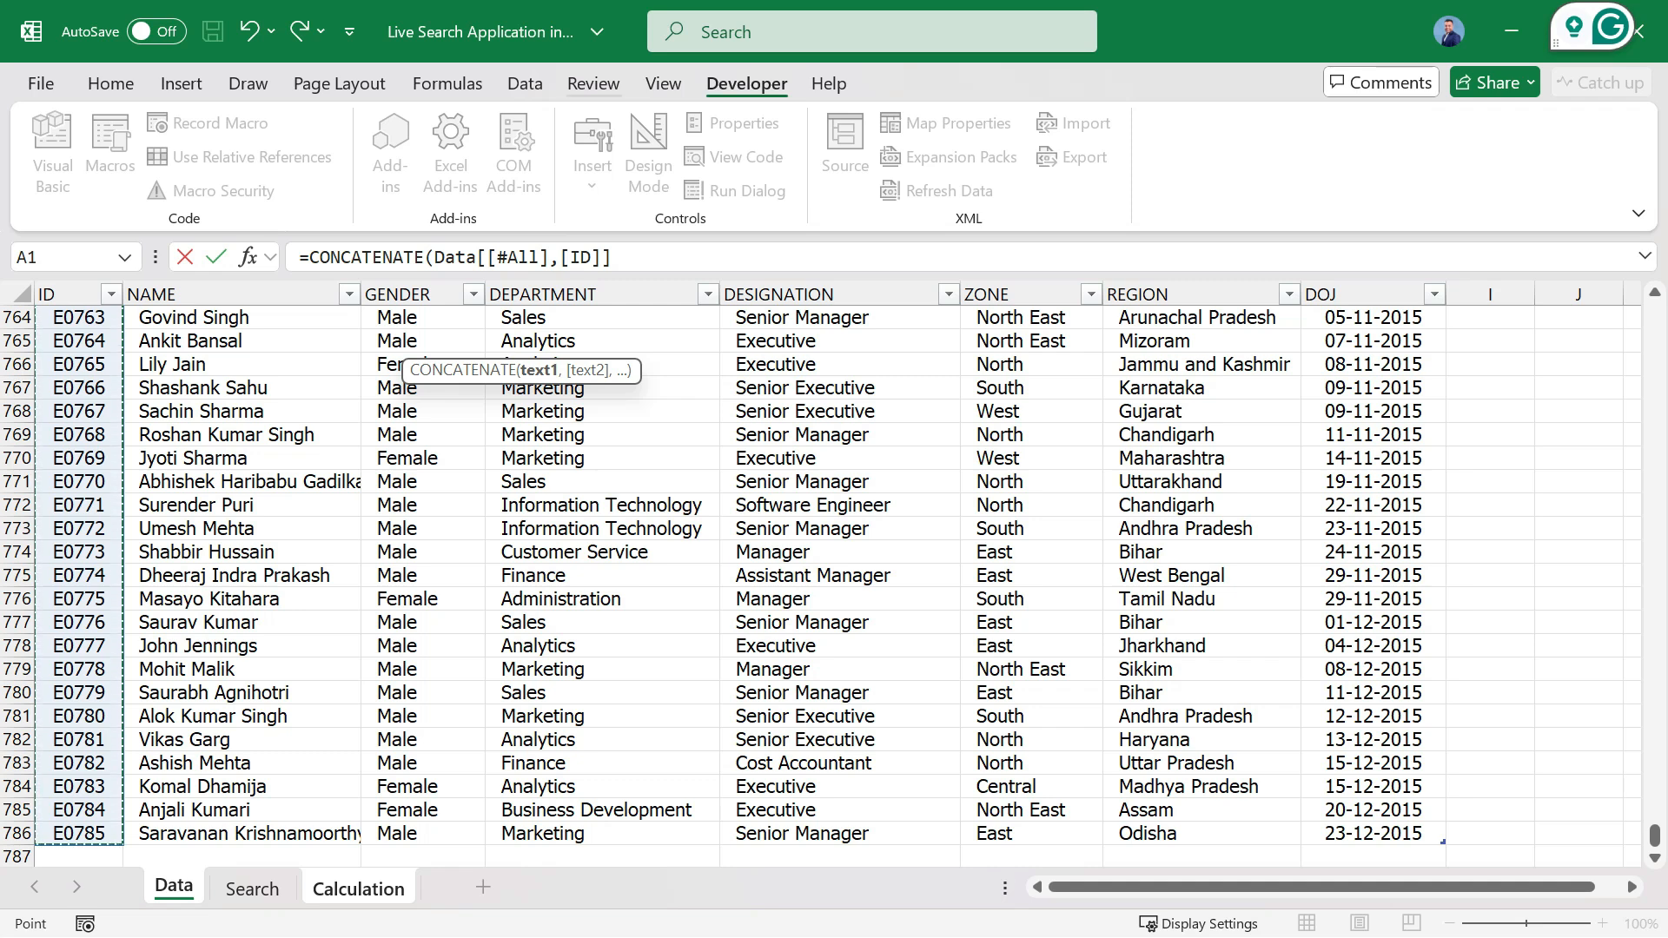
pyautogui.moveTo(612, 257); pyautogui.dragTo(433, 258)
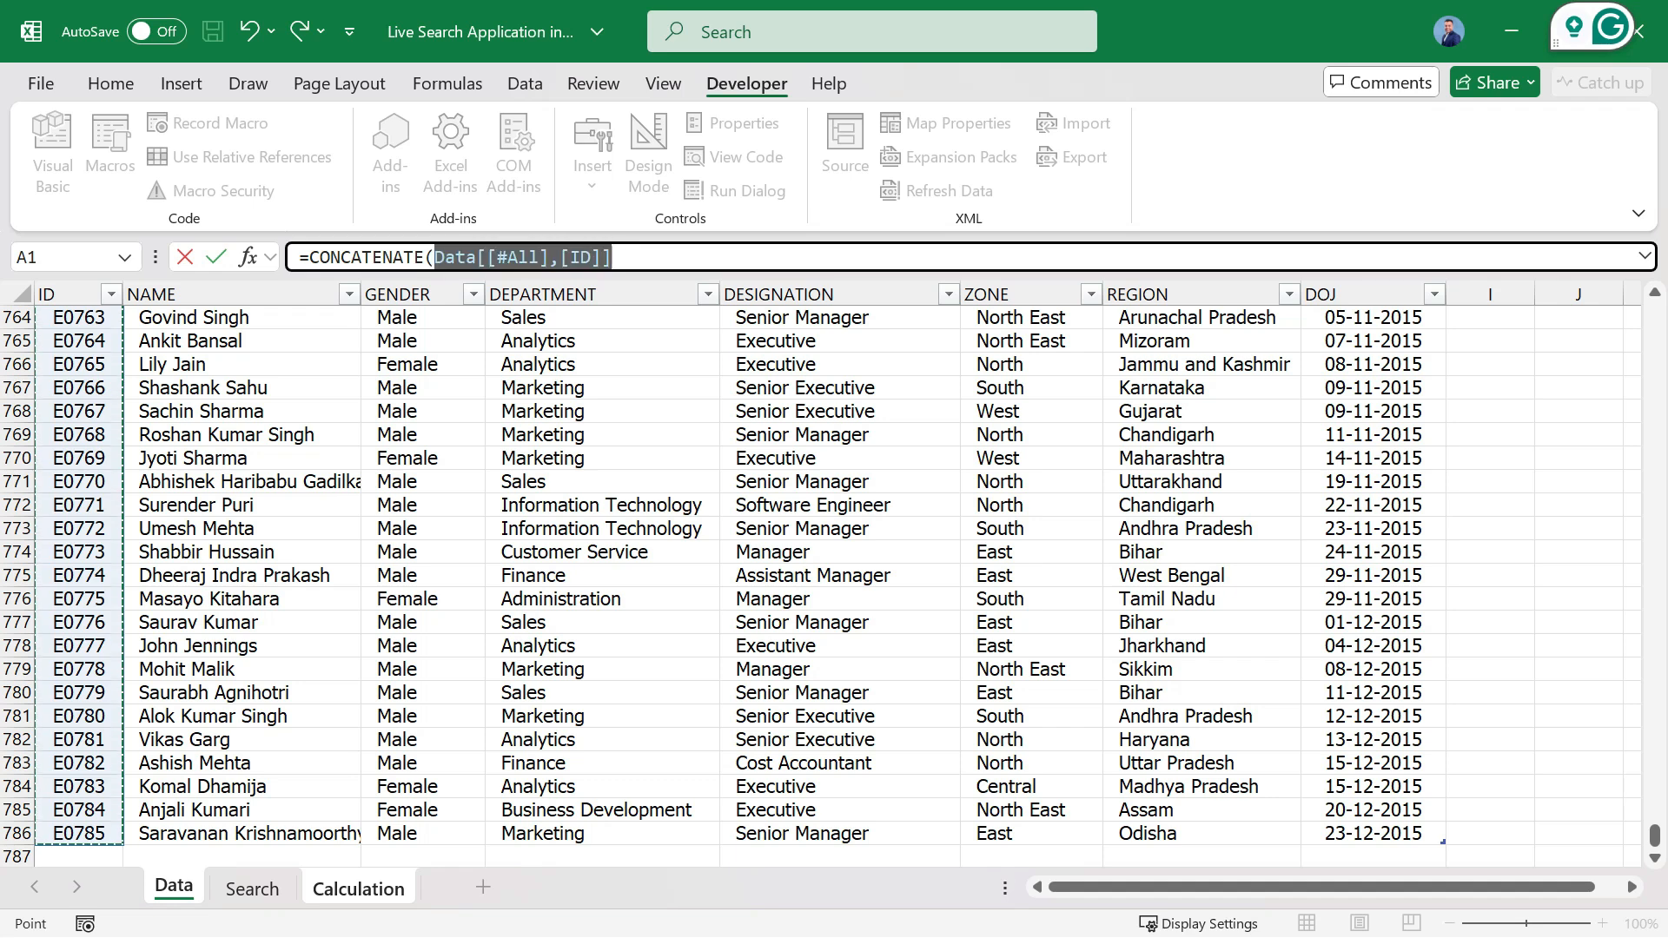
pyautogui.press('BackSpace')
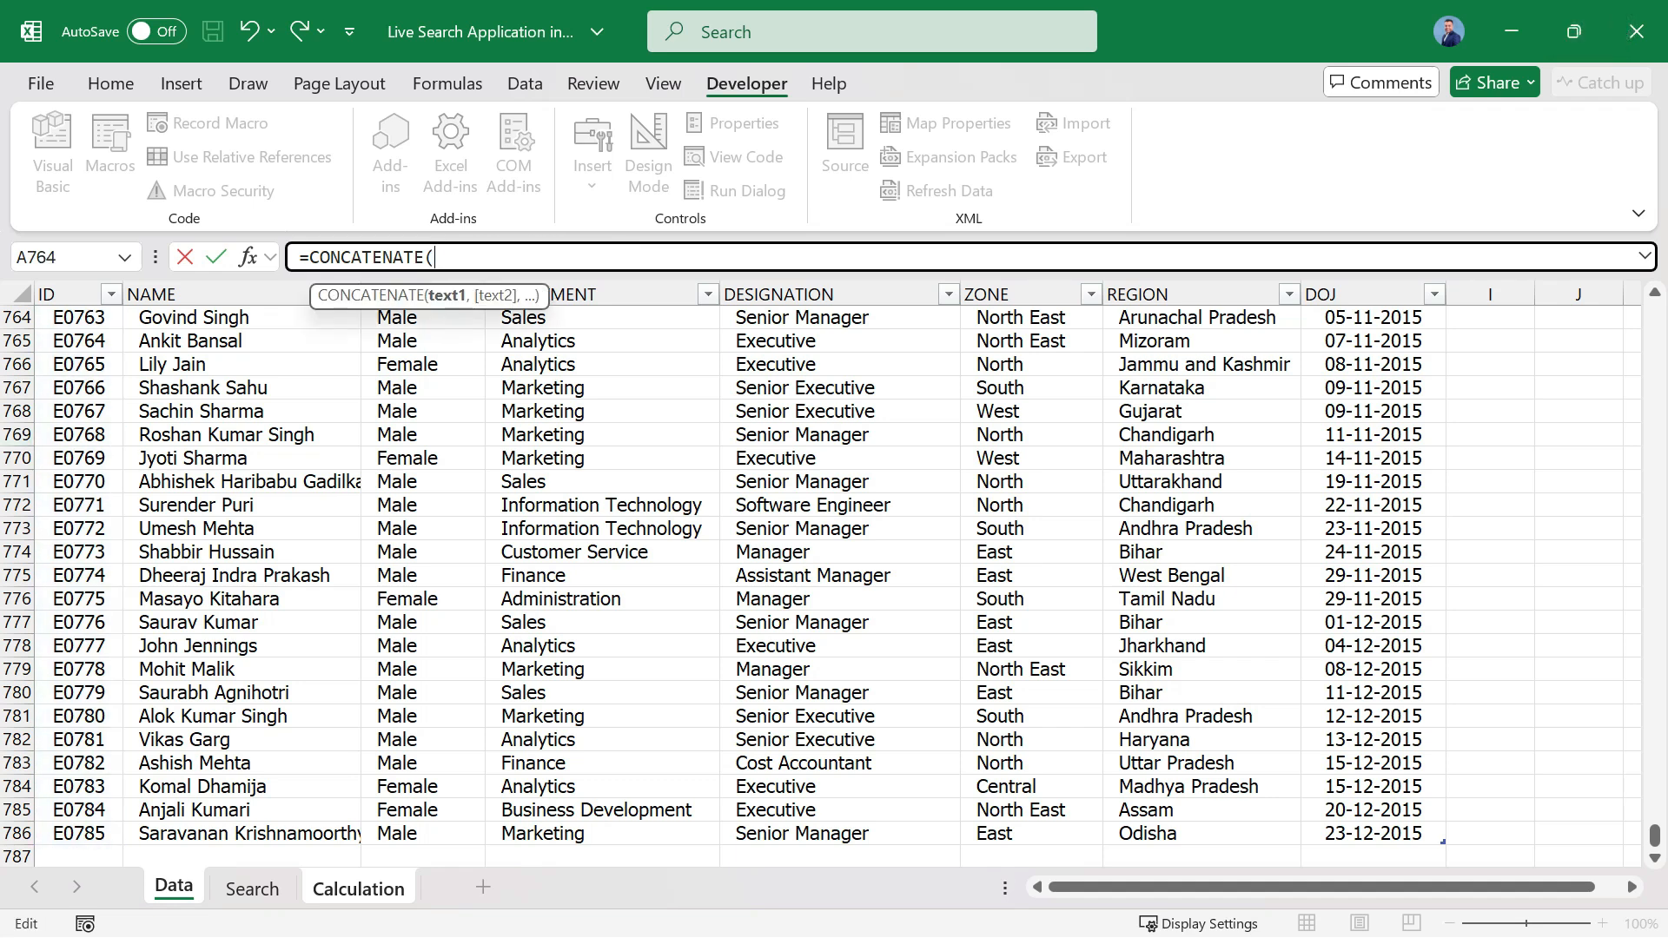
# Add the ID column without its header, Data[ID], as the first CONCATENATE argument.
pyautogui.click(78, 411)
pyautogui.hotkey('ctrl', 'Up')
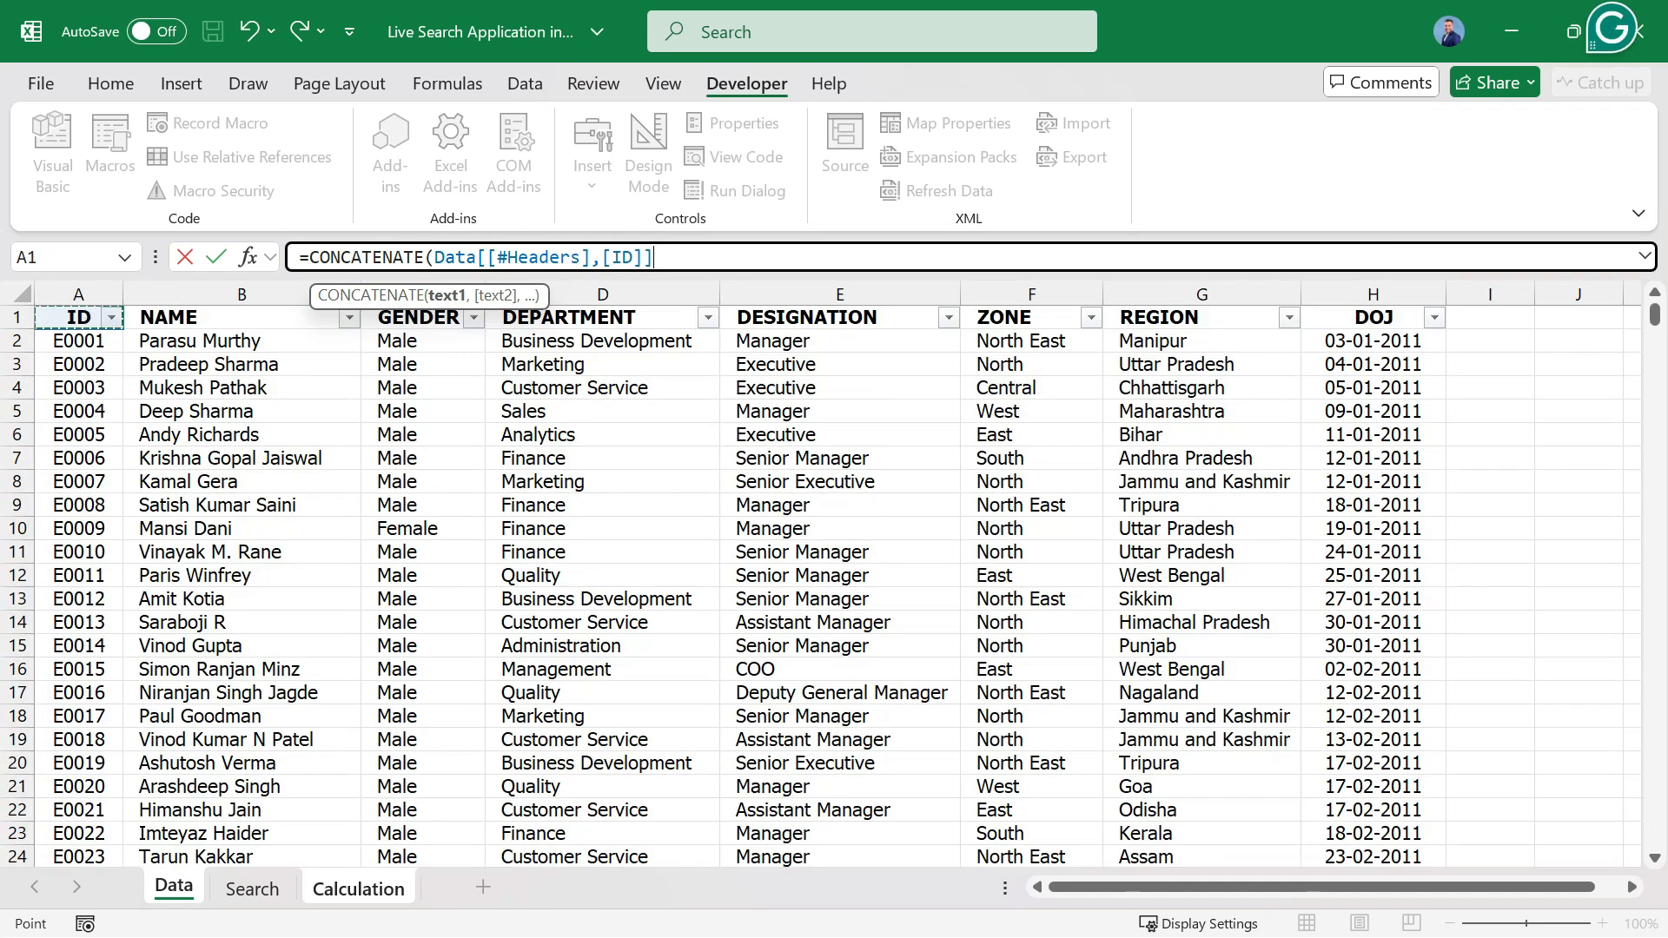
pyautogui.press('Down')
pyautogui.hotkey('ctrl', 'shift', 'Down')
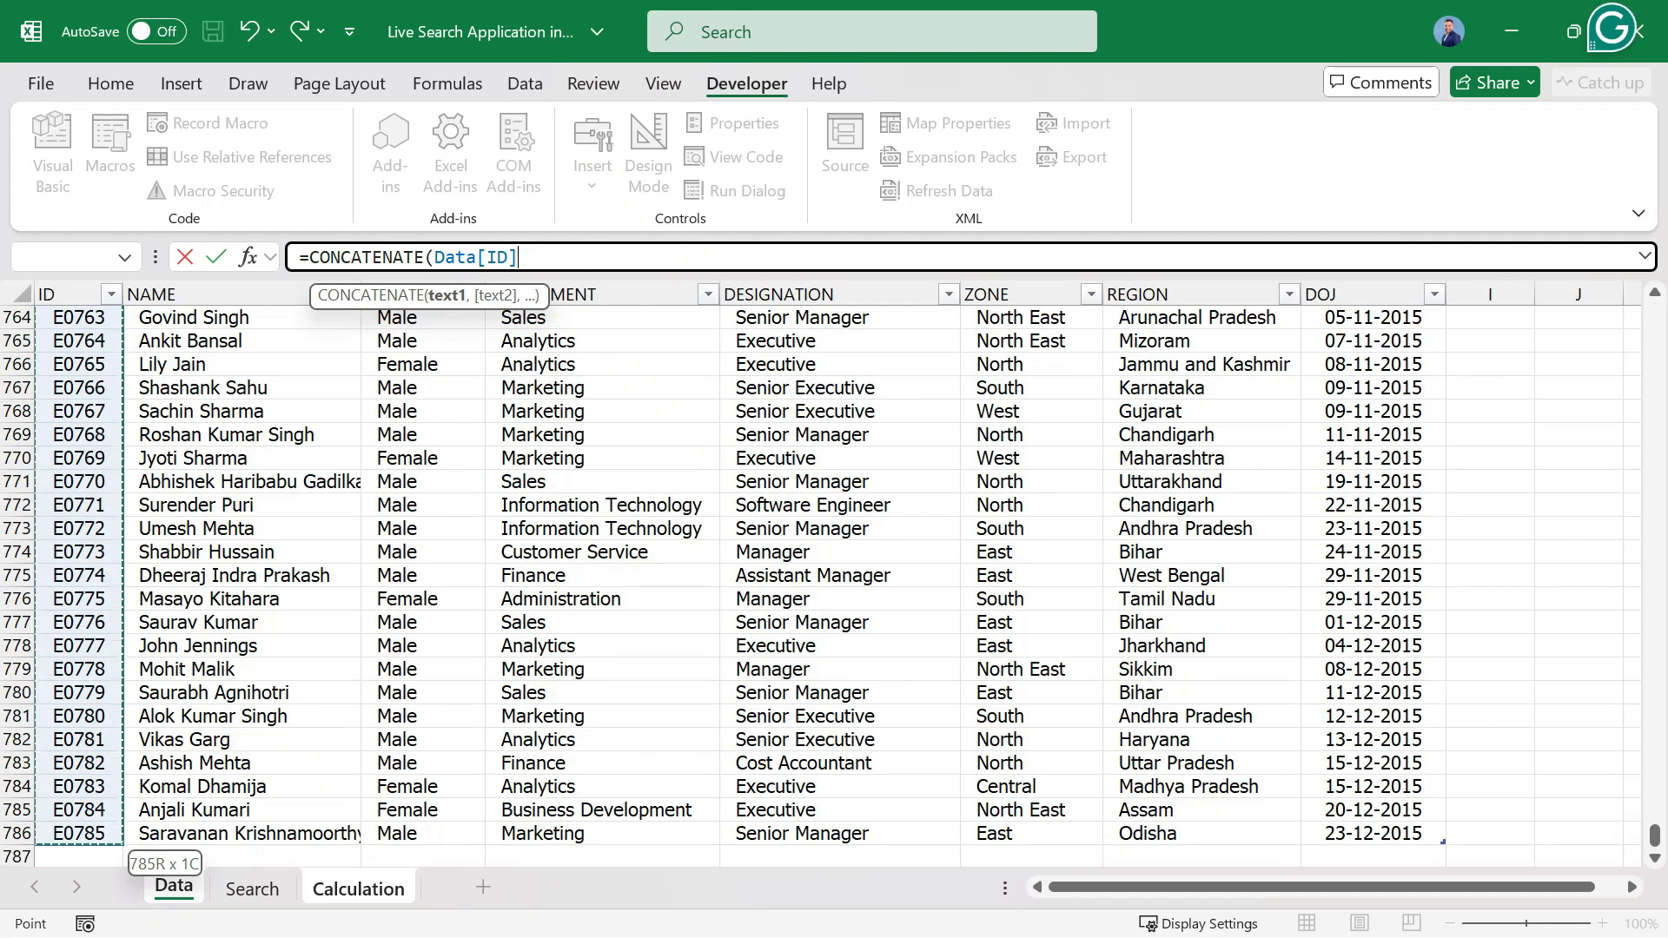
pyautogui.write(',')
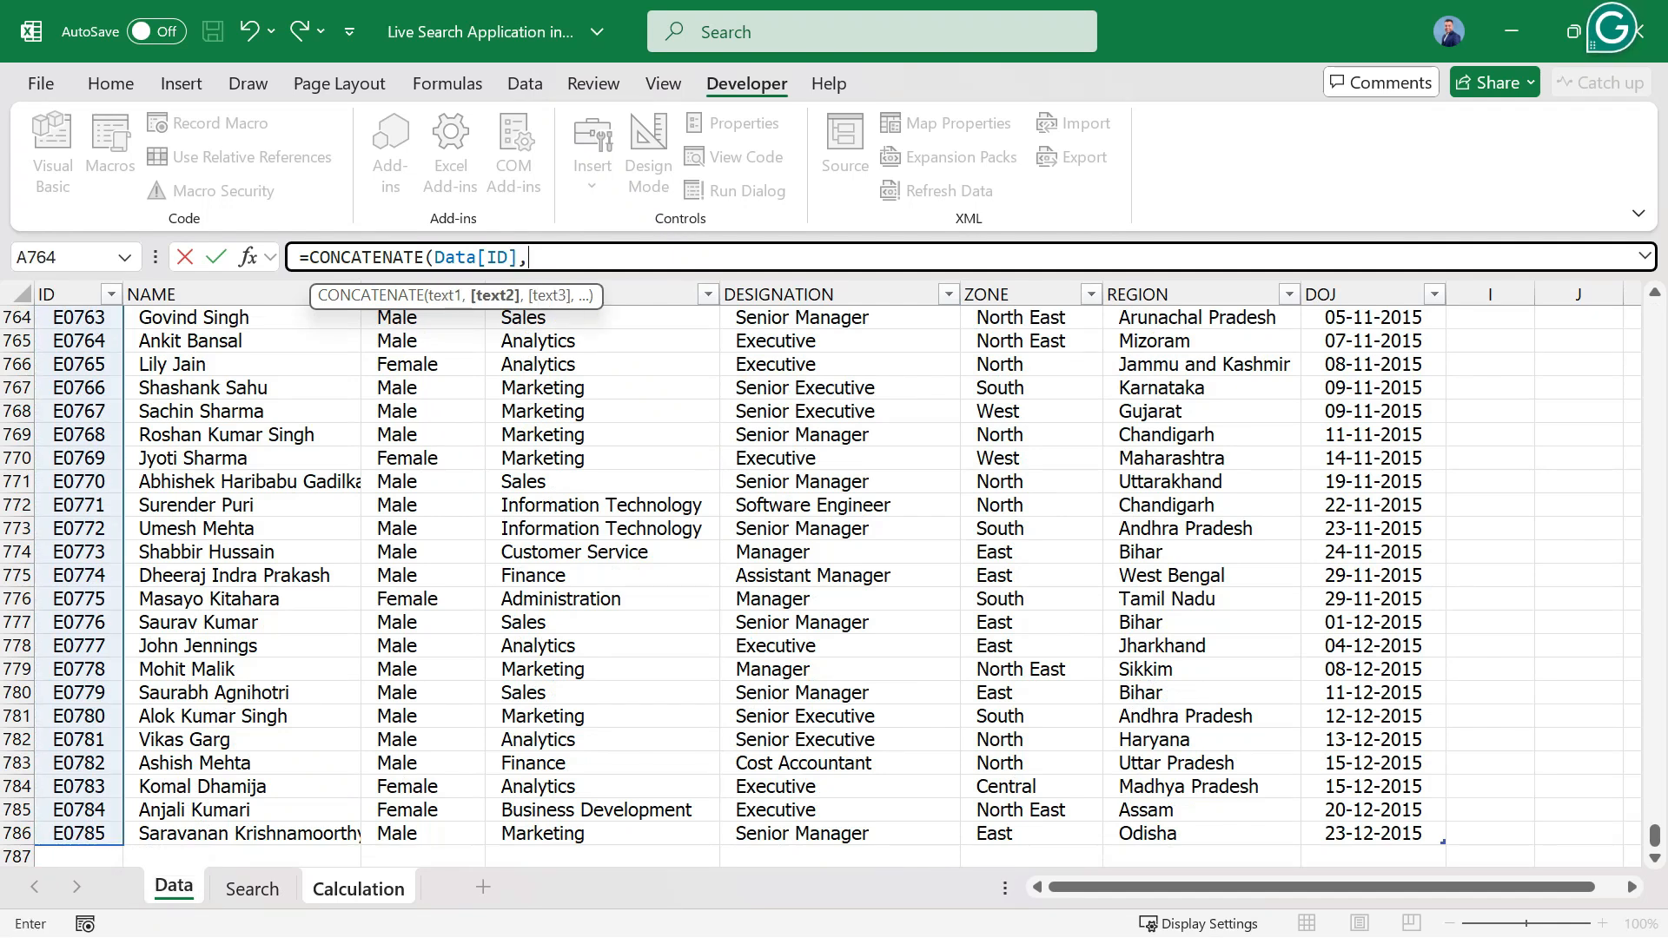
# Add the NAME column without its header, Data[NAME], as the second CONCATENATE argument.
pyautogui.click(242, 458)
pyautogui.hotkey('ctrl', 'Up')
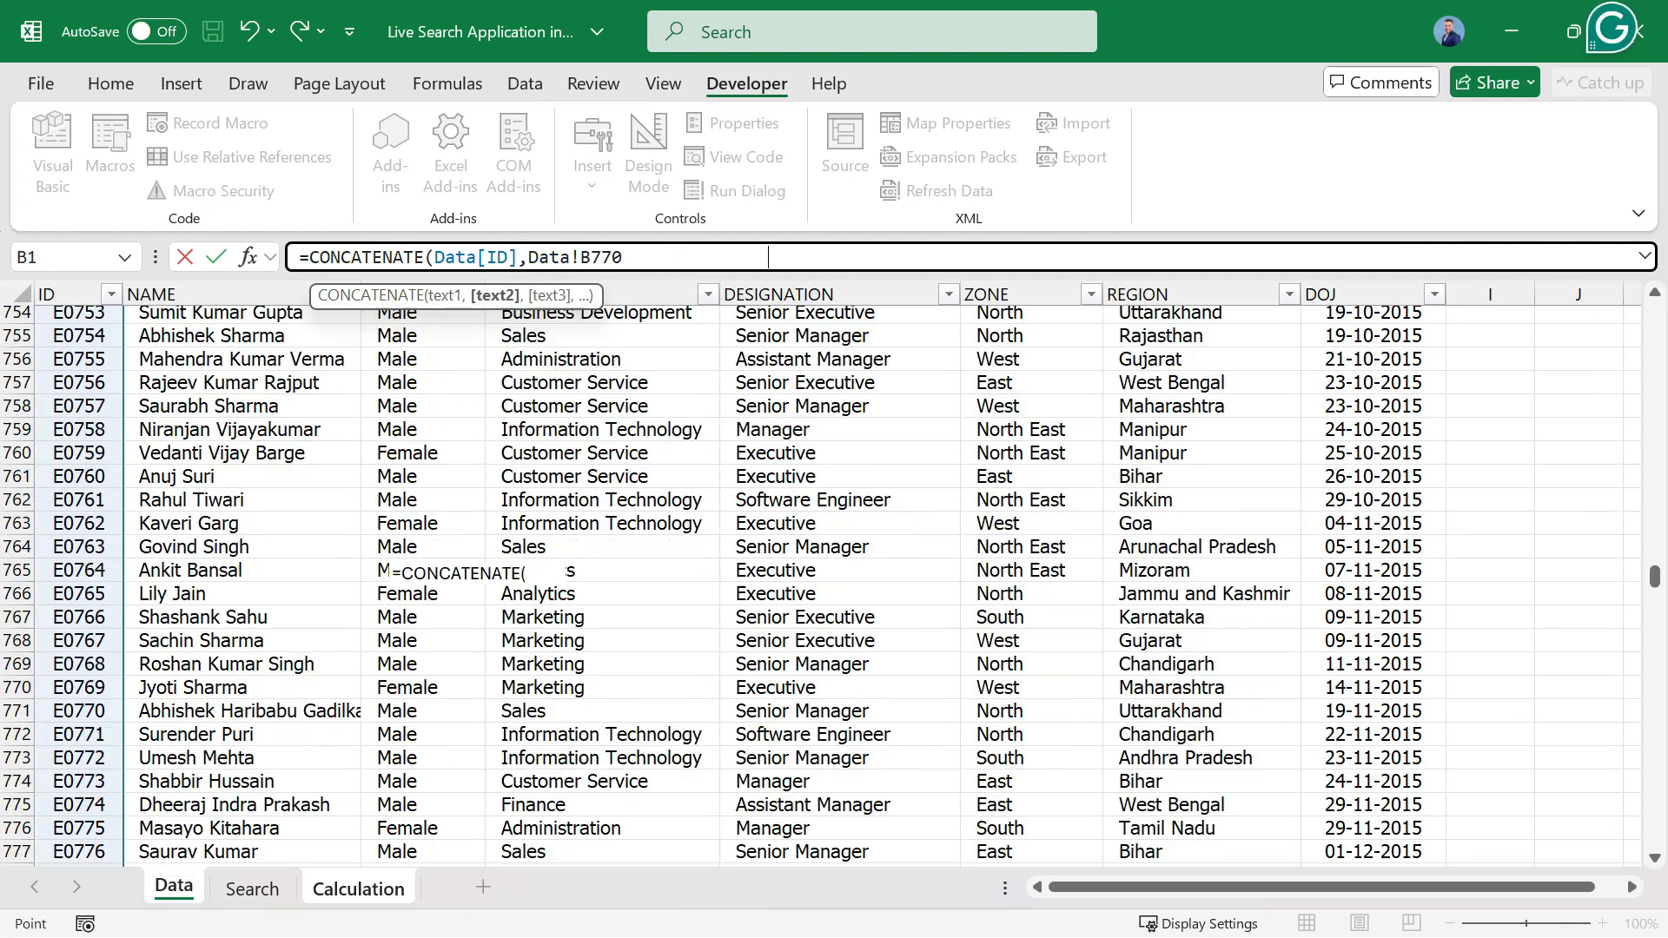
pyautogui.press('Down')
pyautogui.hotkey('ctrl', 'shift', 'Down')
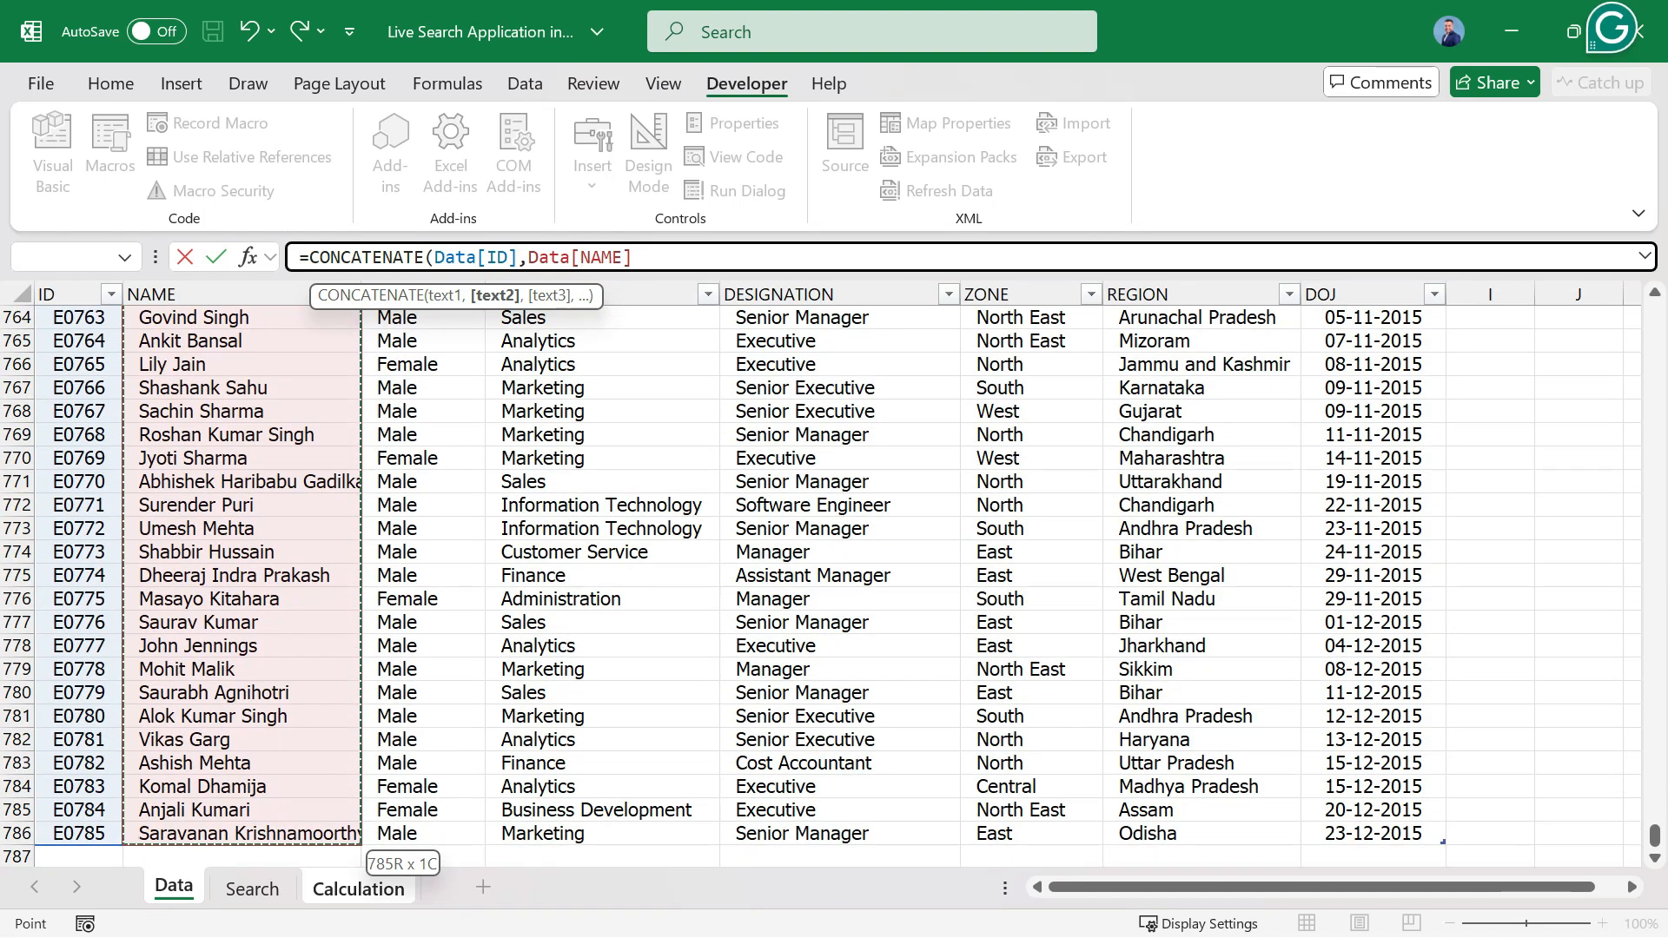
pyautogui.write(',')
# Add the GENDER column without its header, Data[GENDER], as the third CONCATENATE argument.
pyautogui.click(423, 506)
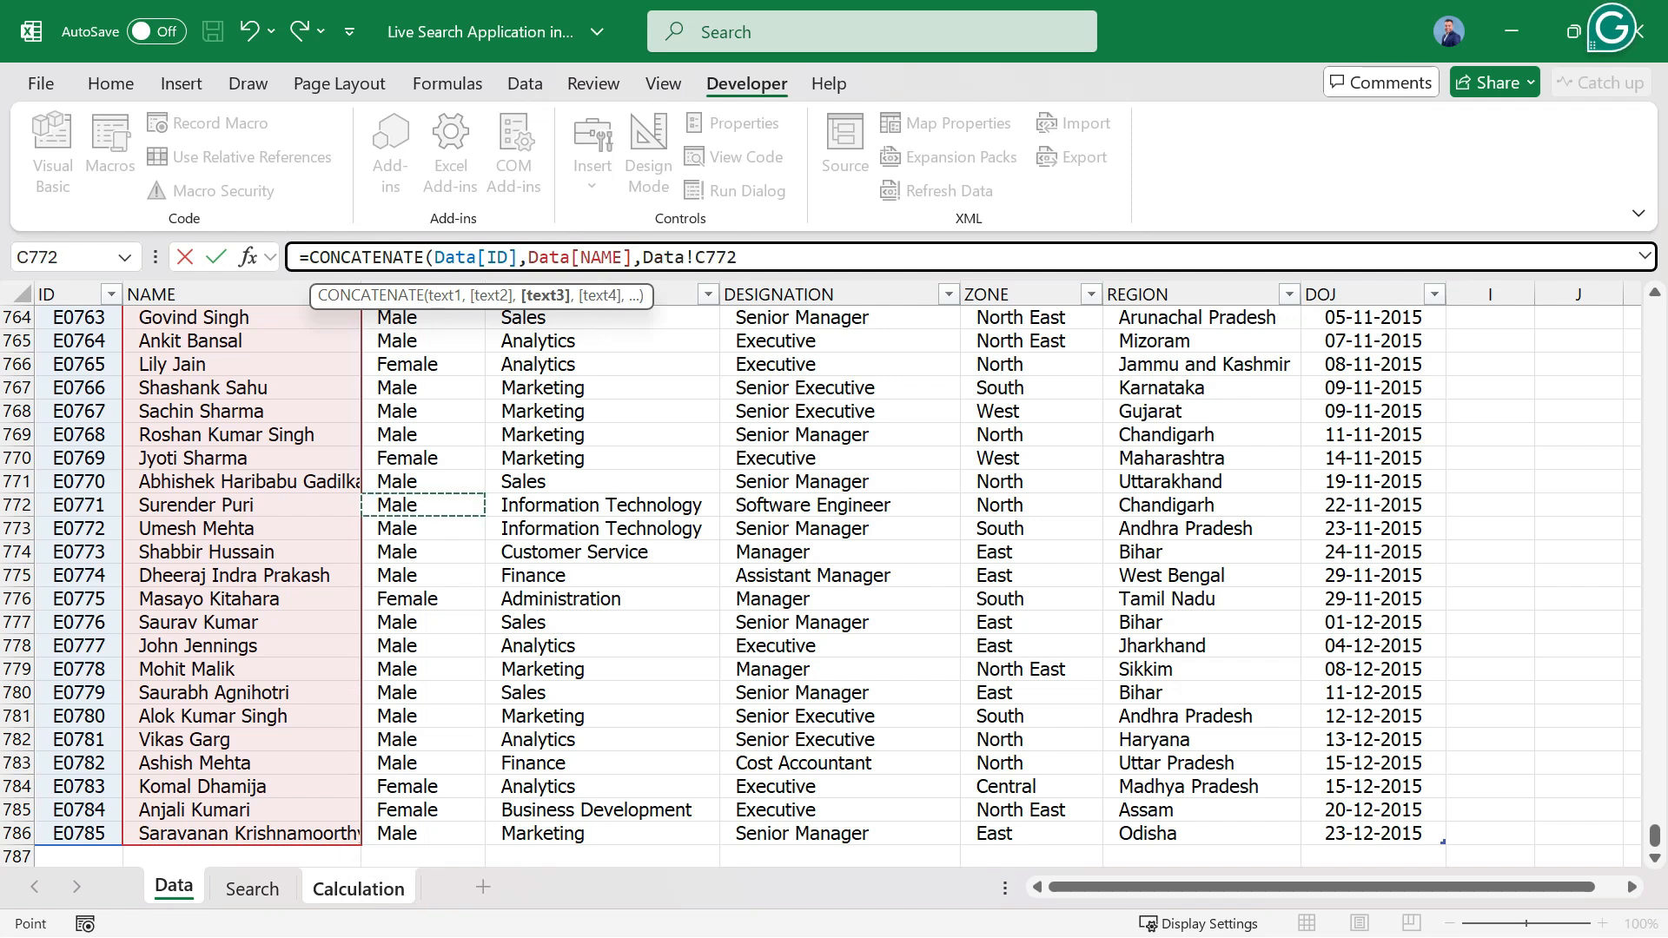
pyautogui.hotkey('ctrl', 'Up')
pyautogui.press('Down')
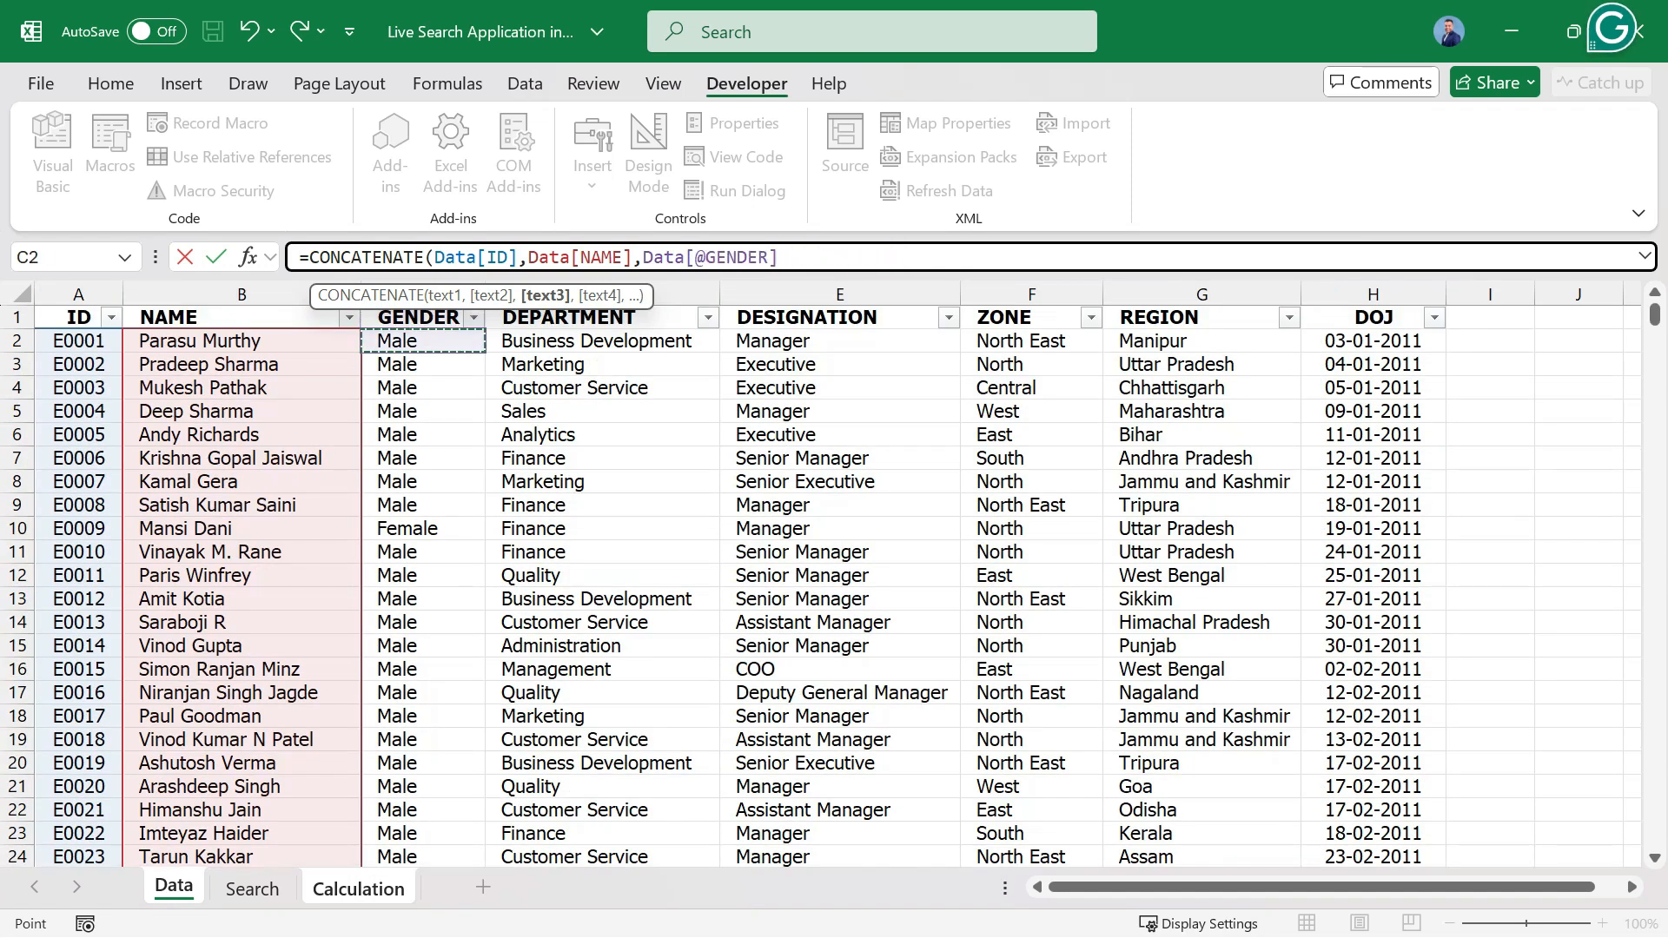
pyautogui.hotkey('ctrl', 'shift', 'Down')
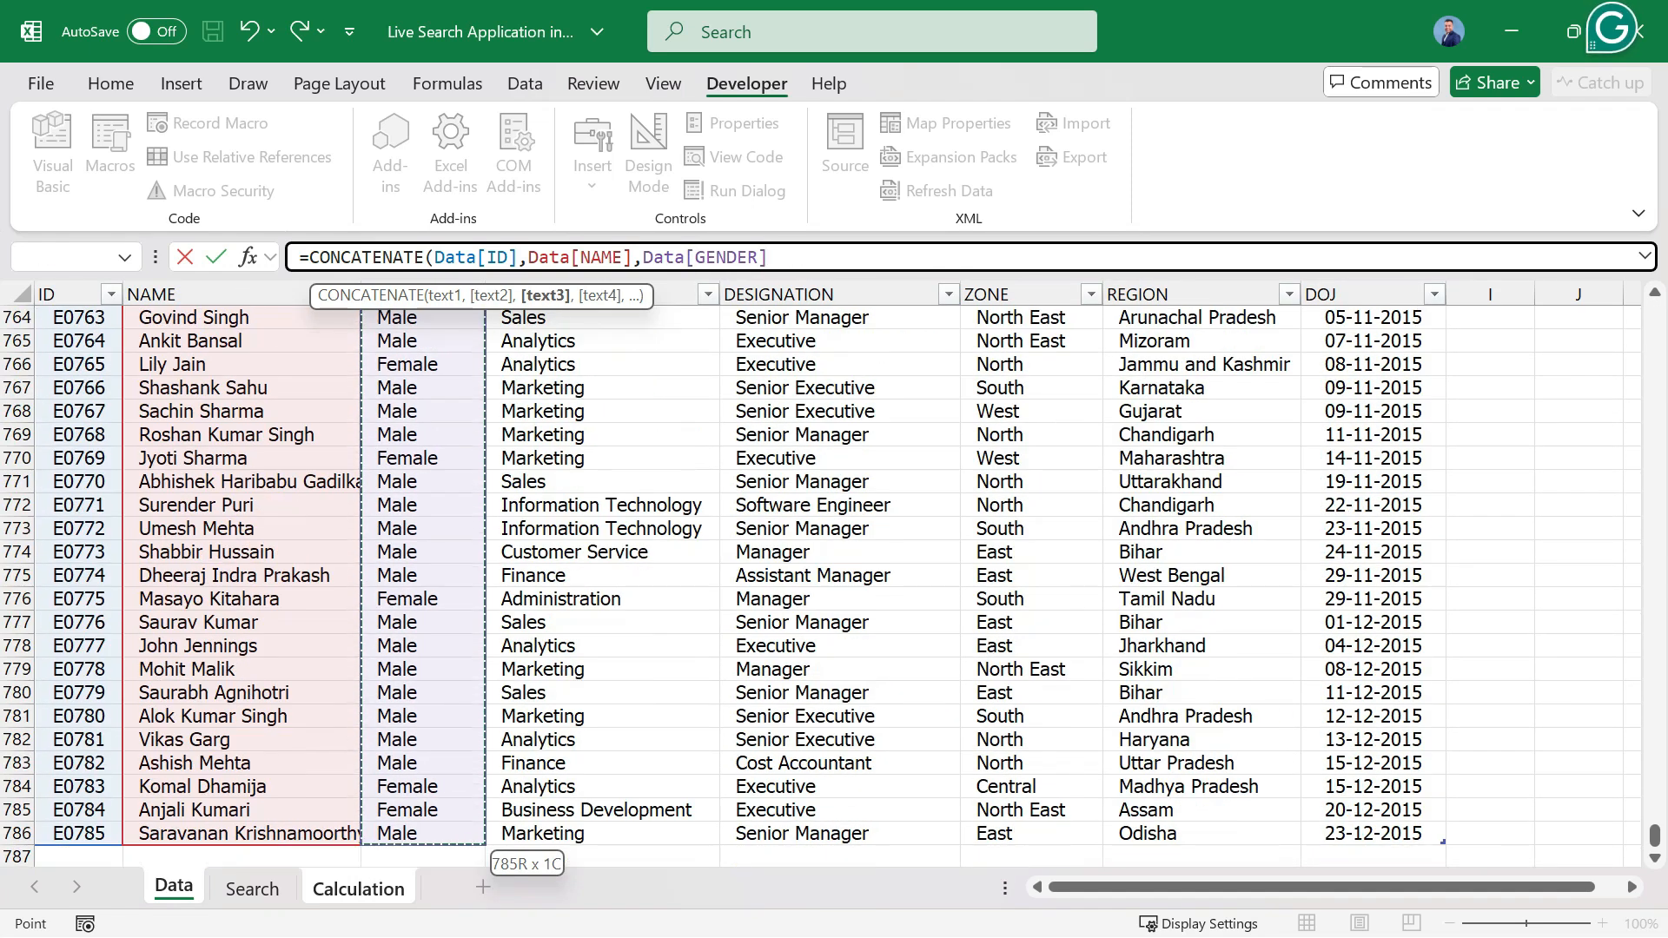
pyautogui.write(',')
# Add the DEPARTMENT column without its header, Data[DEPARTMENT], as the fourth CONCATENATE argument.
pyautogui.click(556, 482)
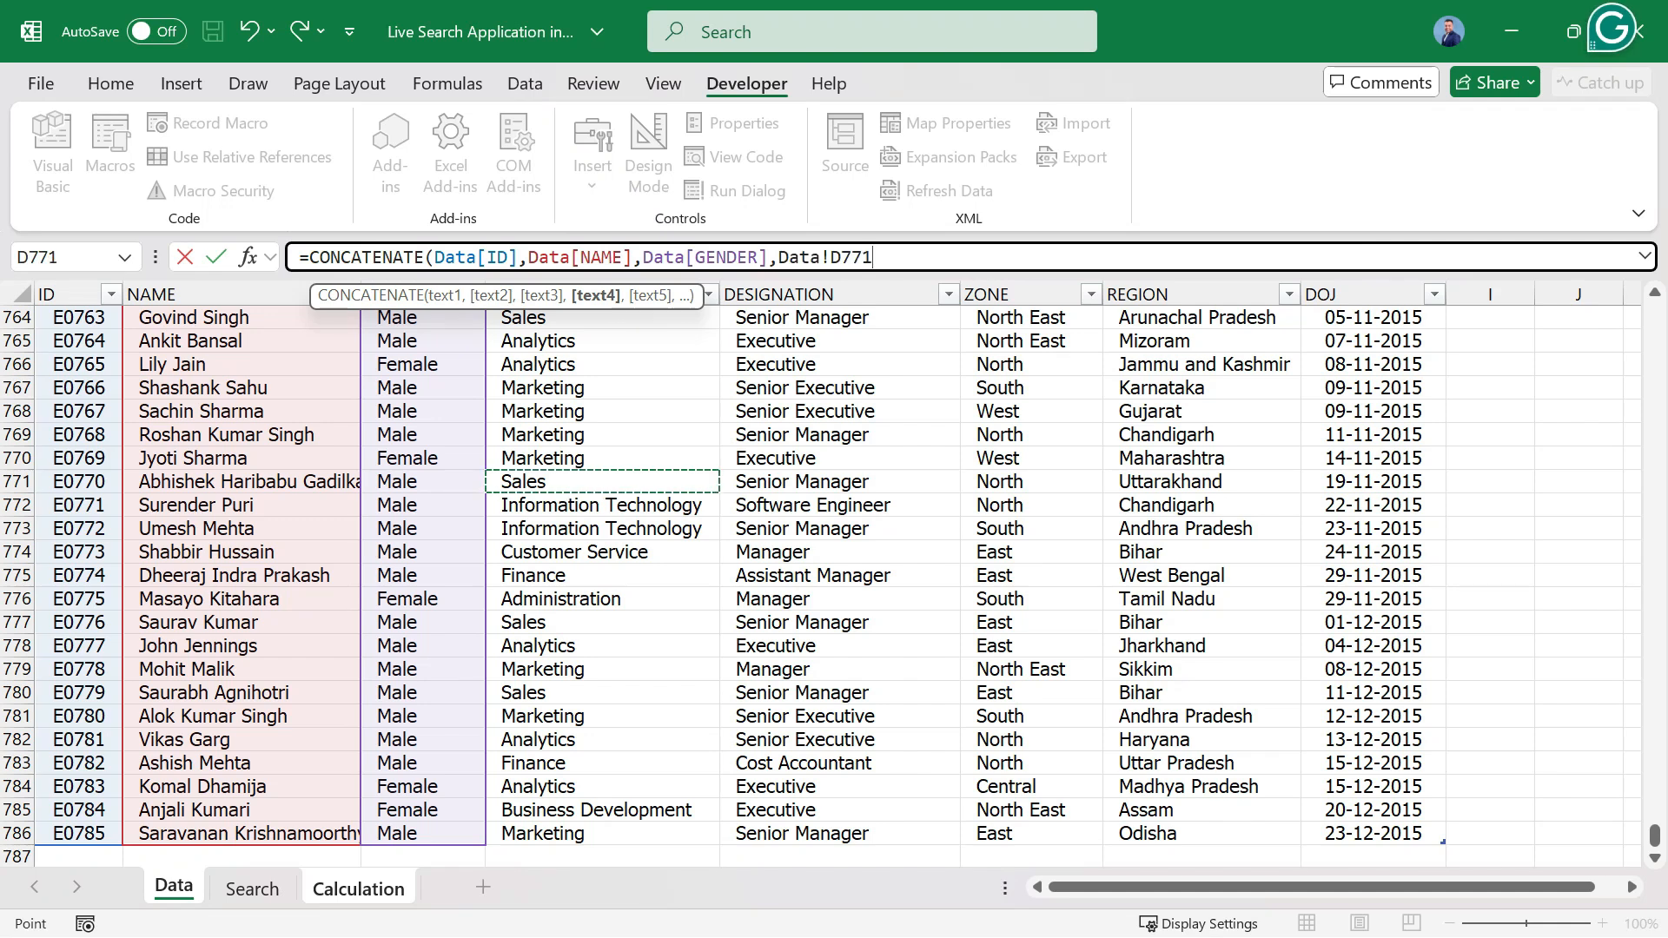
pyautogui.hotkey('ctrl', 'Up')
pyautogui.press('Down')
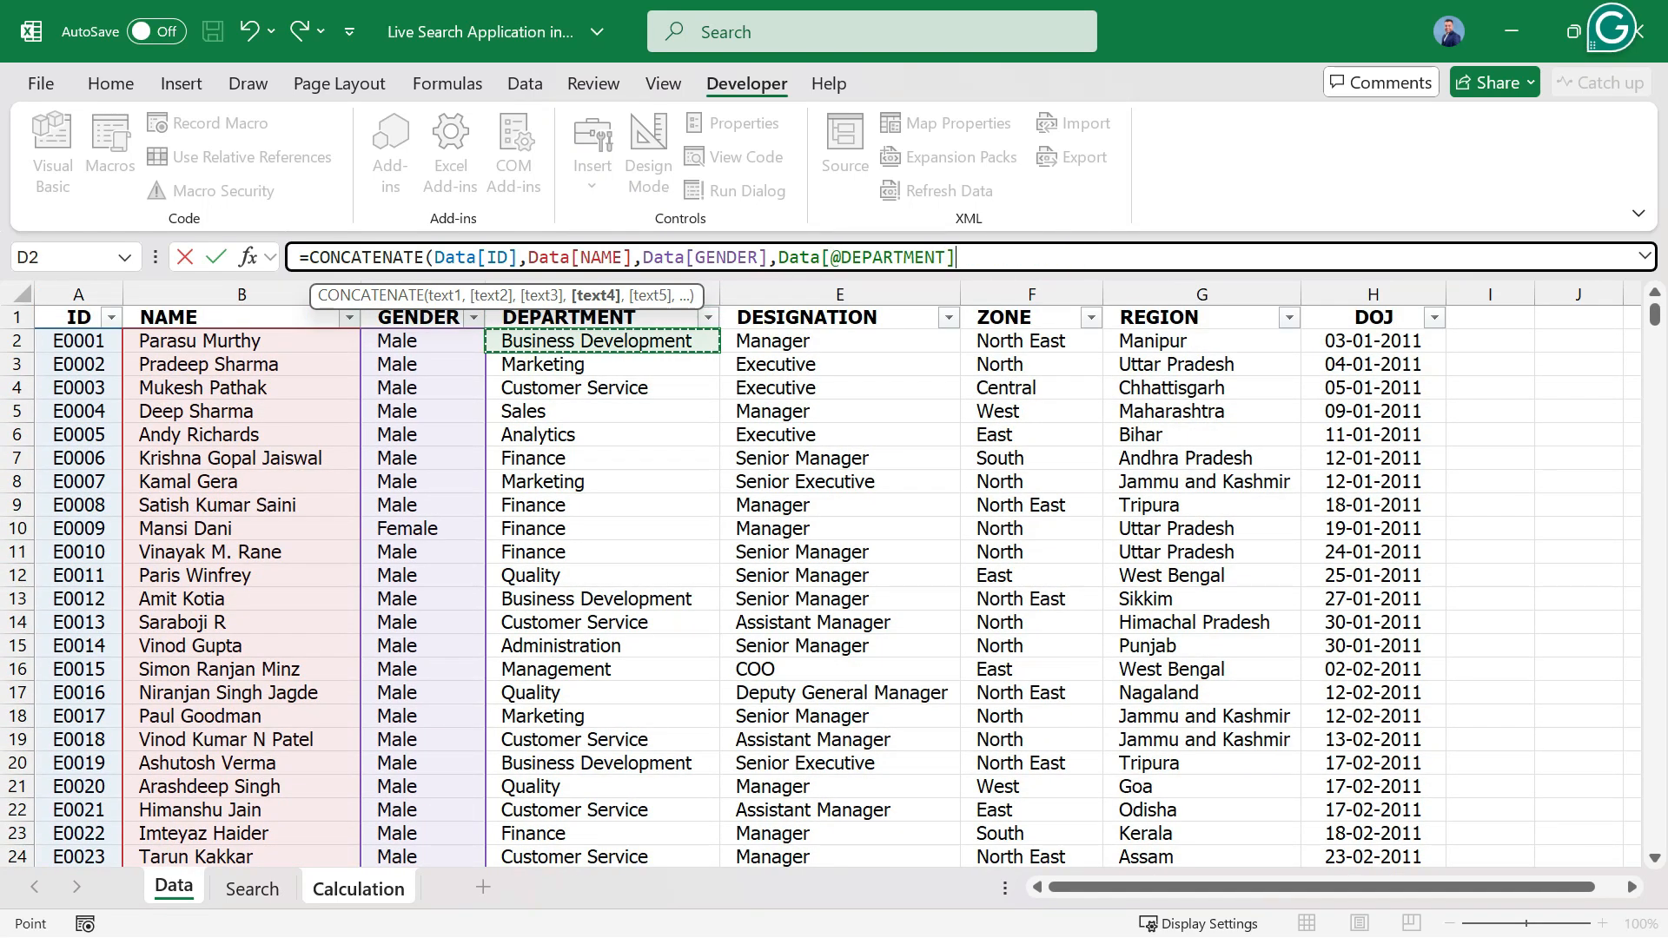
pyautogui.hotkey('ctrl', 'shift', 'Down')
pyautogui.write(',')
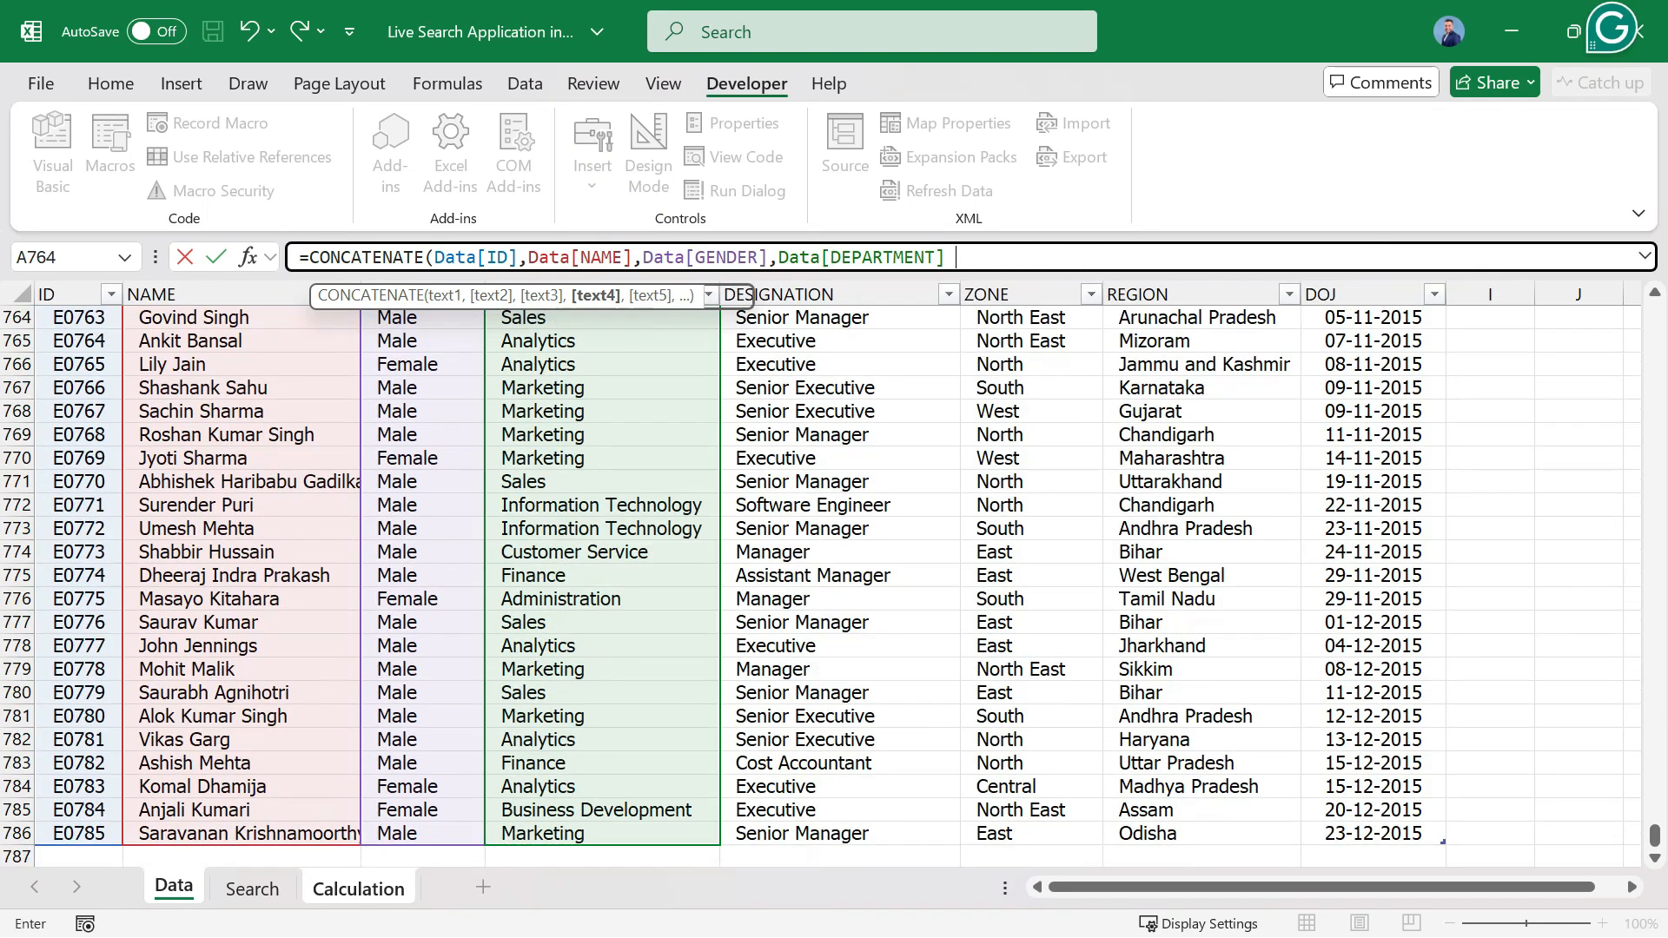
# Add the DESIGNATION column without its header, Data[DESIGNATION], as the fifth CONCATENATE argument.
pyautogui.click(816, 483)
pyautogui.hotkey('ctrl', 'Up')
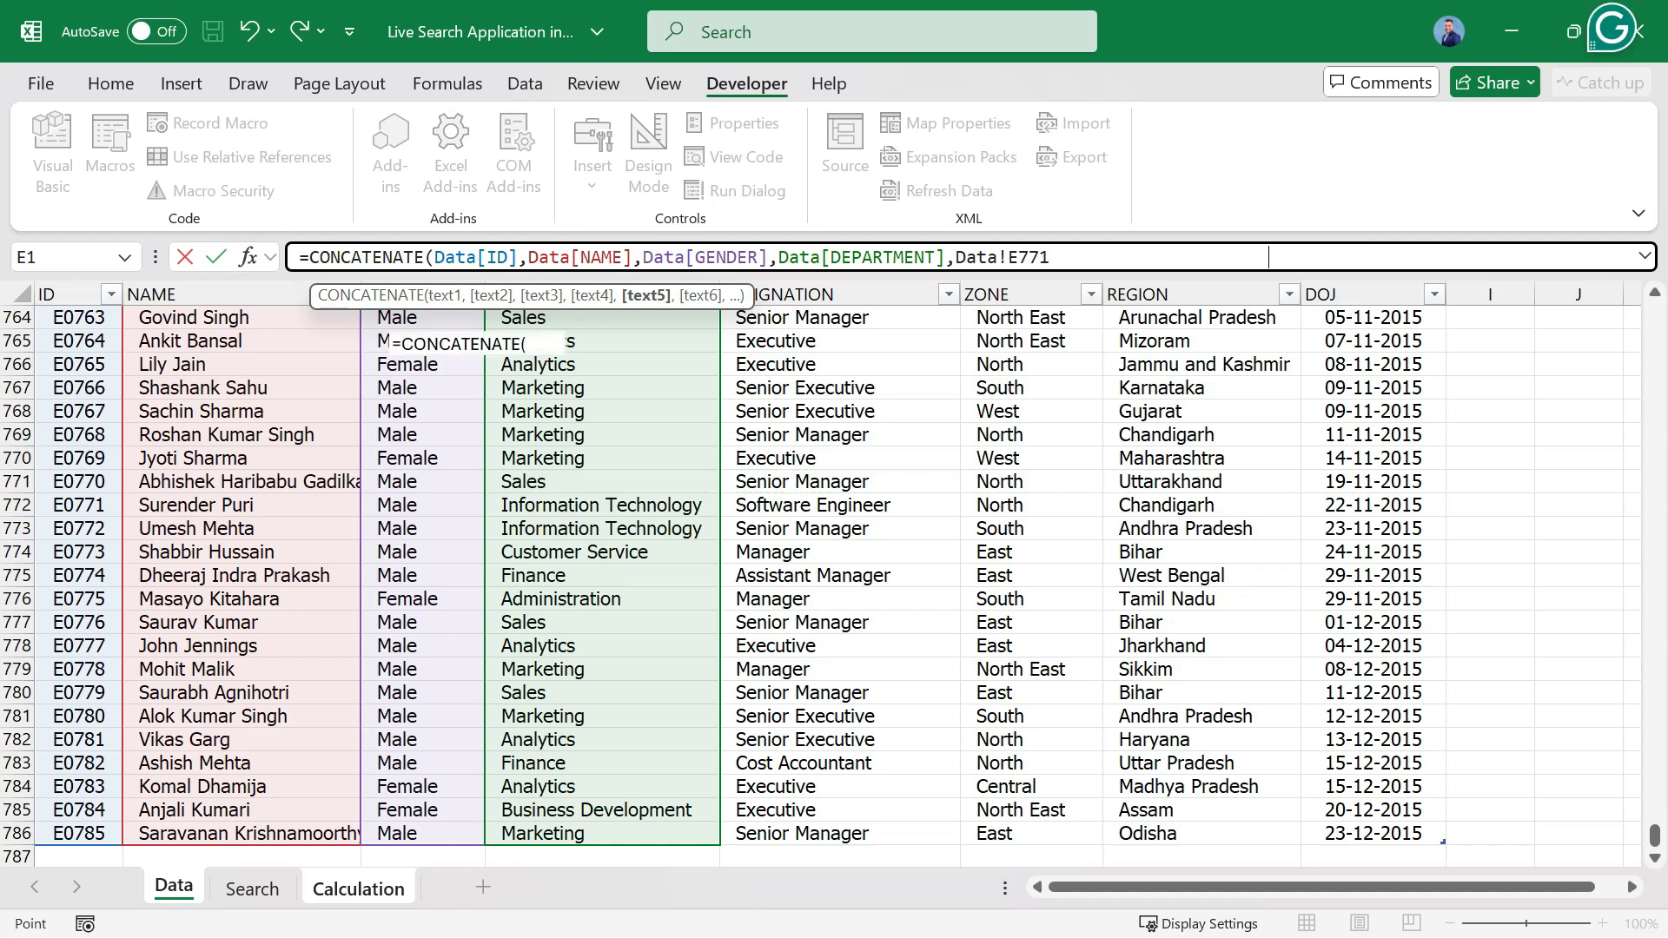
pyautogui.press('Down')
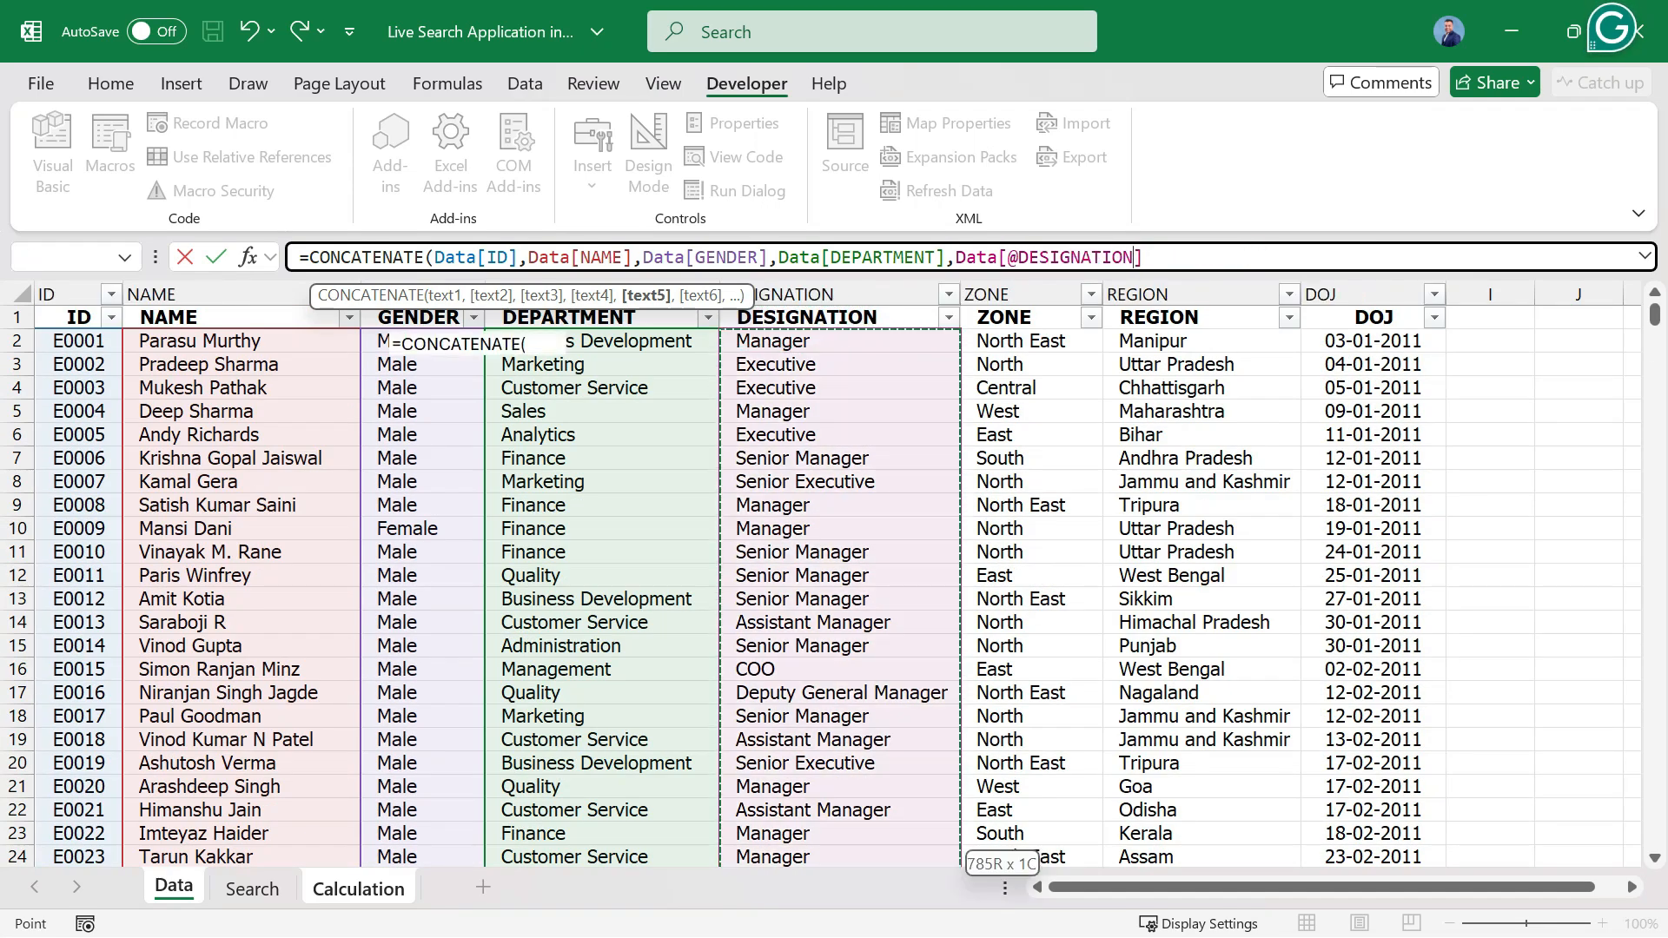
pyautogui.hotkey('ctrl', 'shift', 'Down')
pyautogui.write(',')
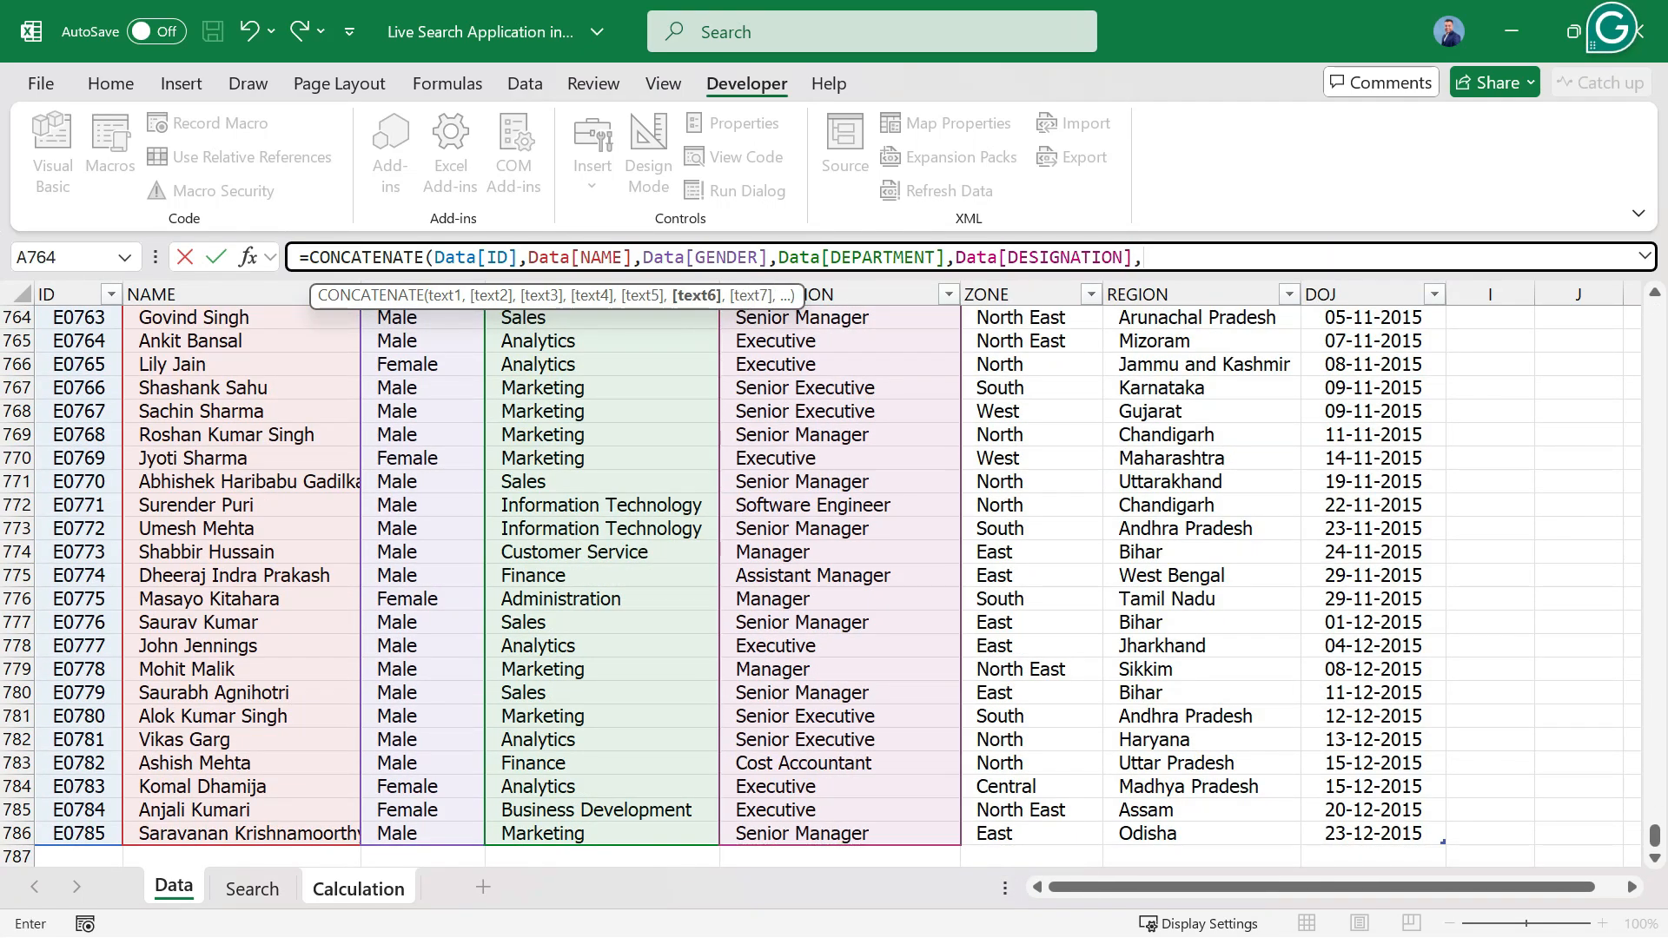
# Add the ZONE column without its header, Data[ZONE], as the sixth CONCATENATE argument.
pyautogui.click(1032, 459)
pyautogui.hotkey('ctrl', 'Up')
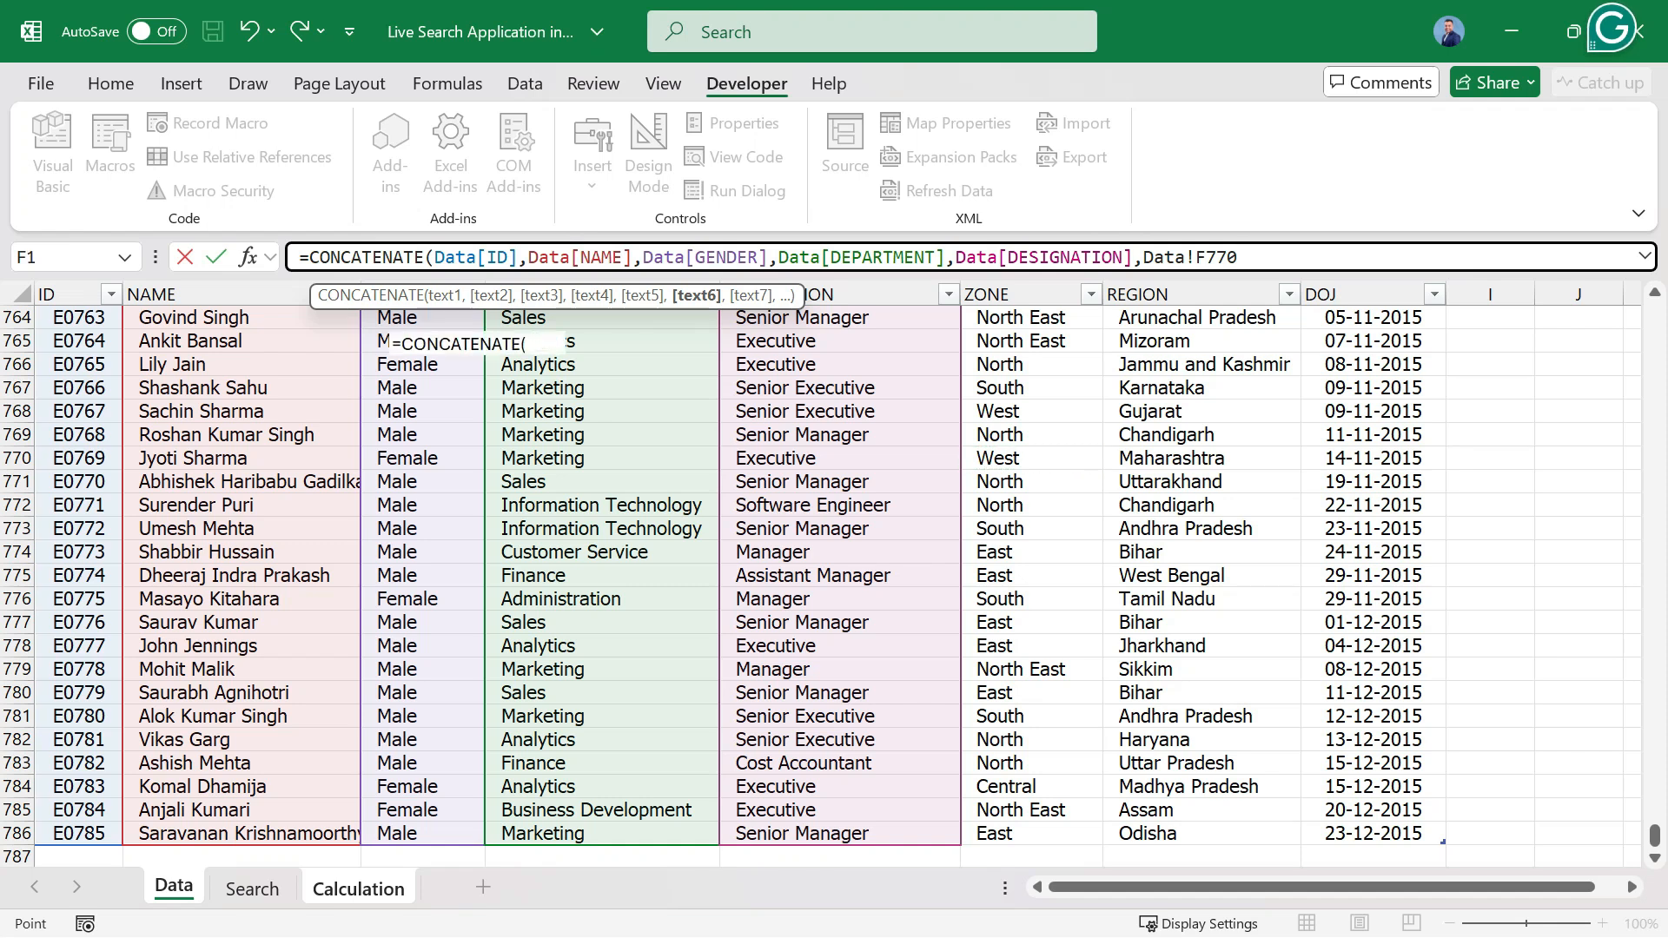
pyautogui.press('Down')
pyautogui.hotkey('ctrl', 'shift', 'Down')
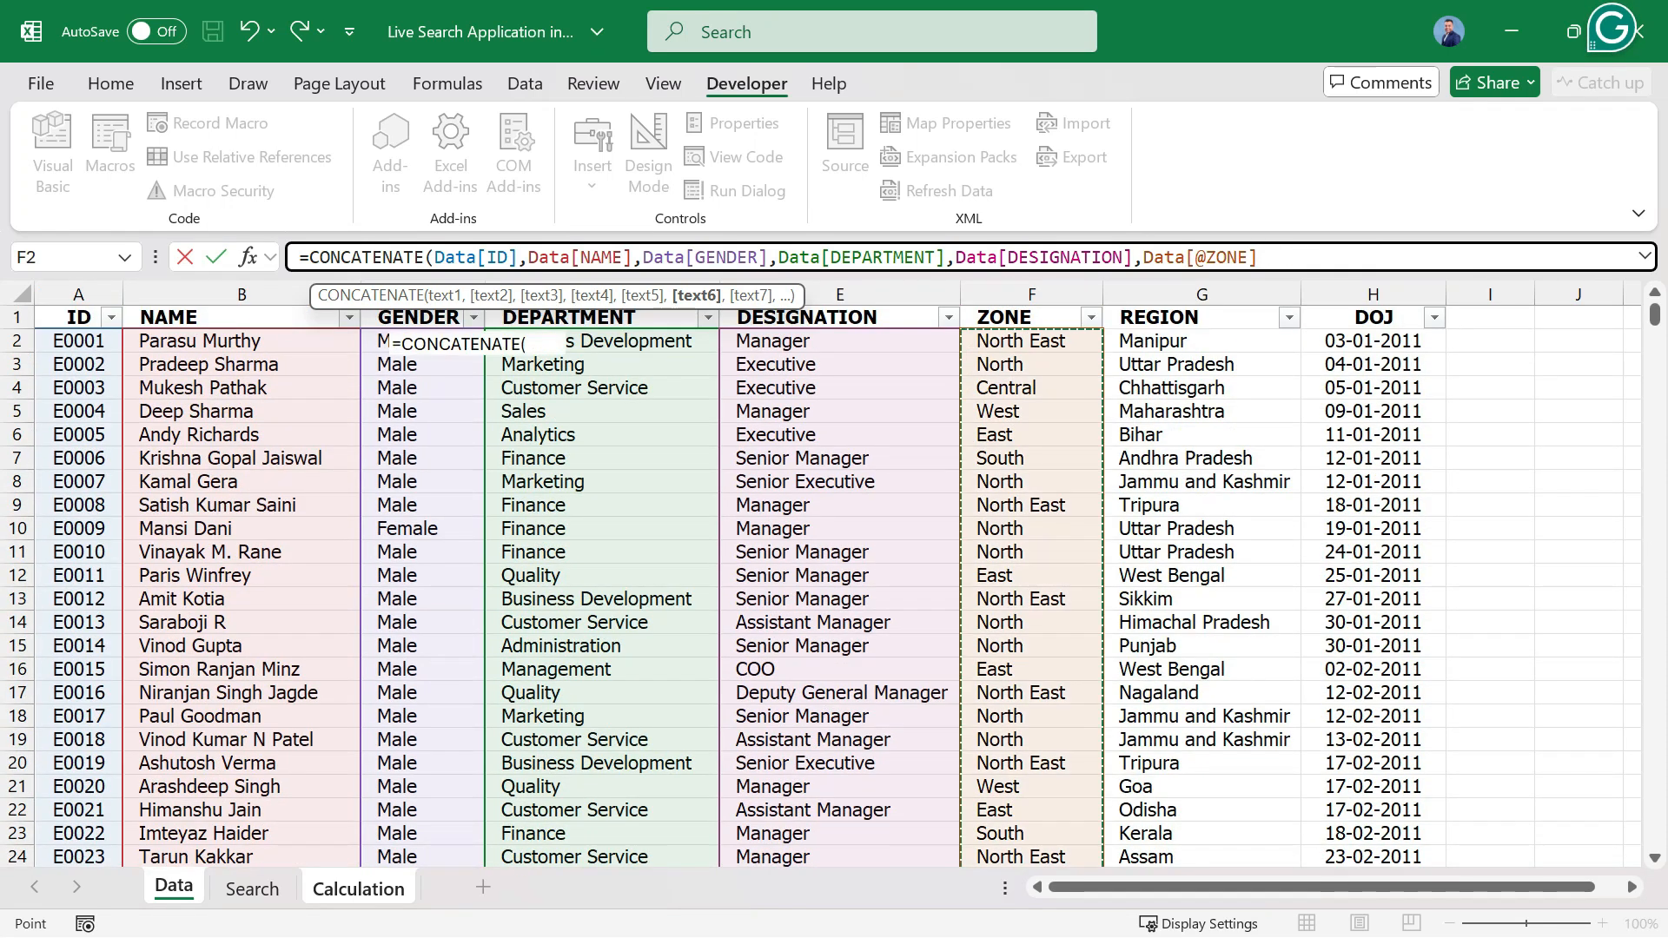
pyautogui.write(',')
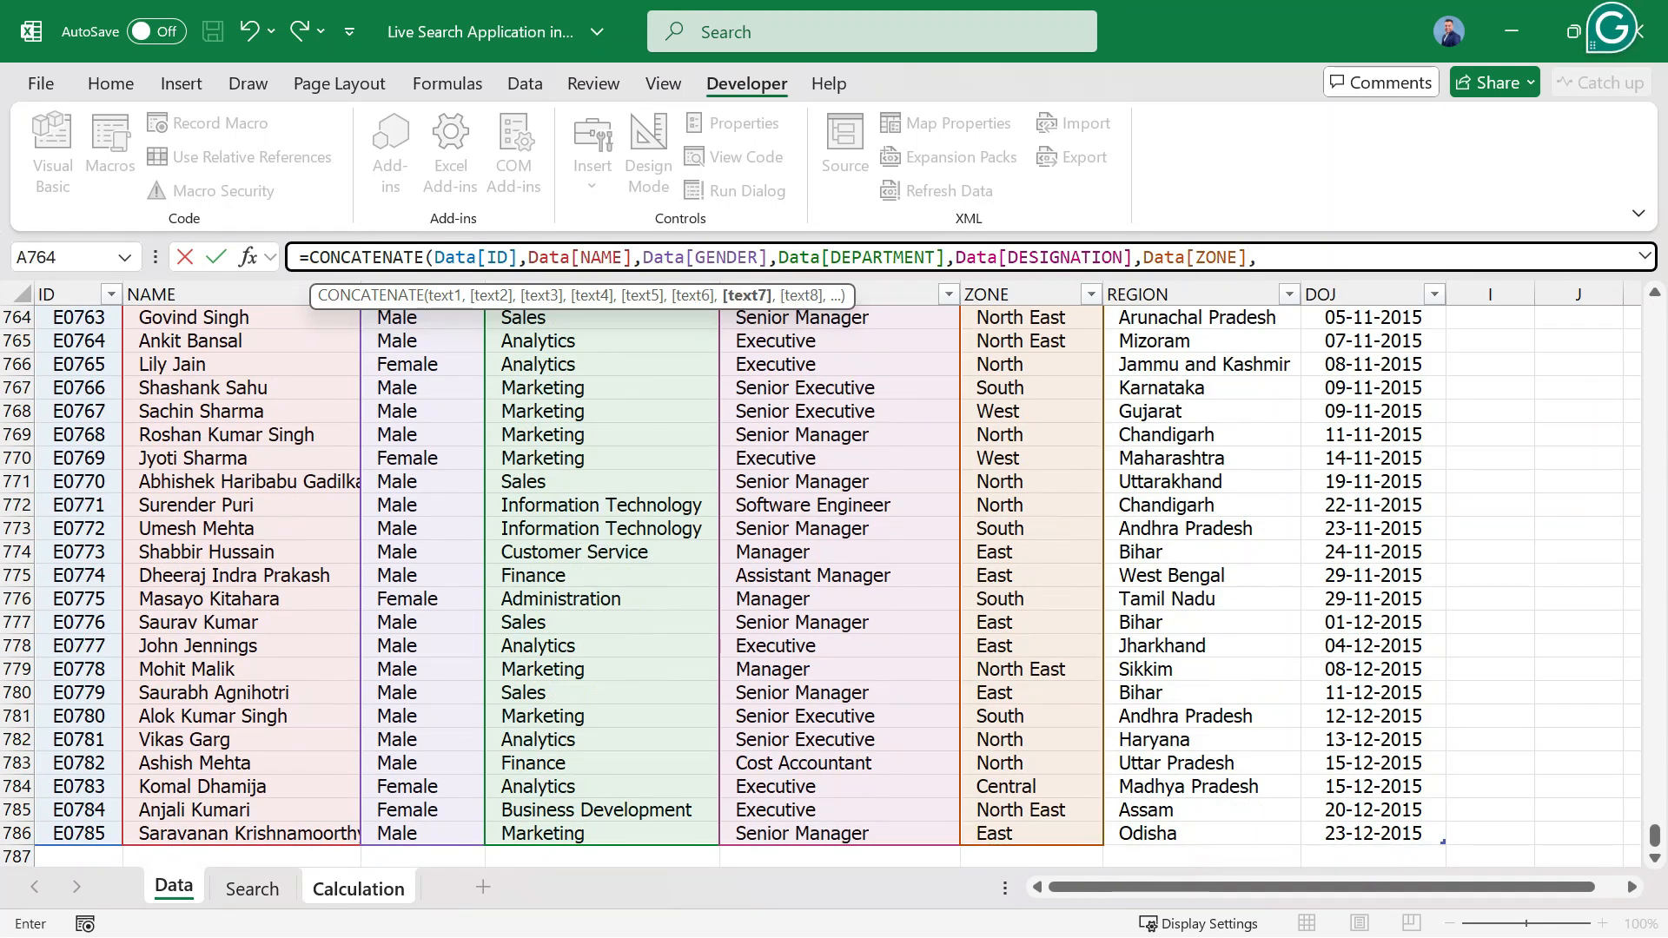
# Add the REGION column without its header, Data[REGION], as the seventh CONCATENATE argument and complete the formula.
pyautogui.click(1202, 435)
pyautogui.hotkey('ctrl', 'Up')
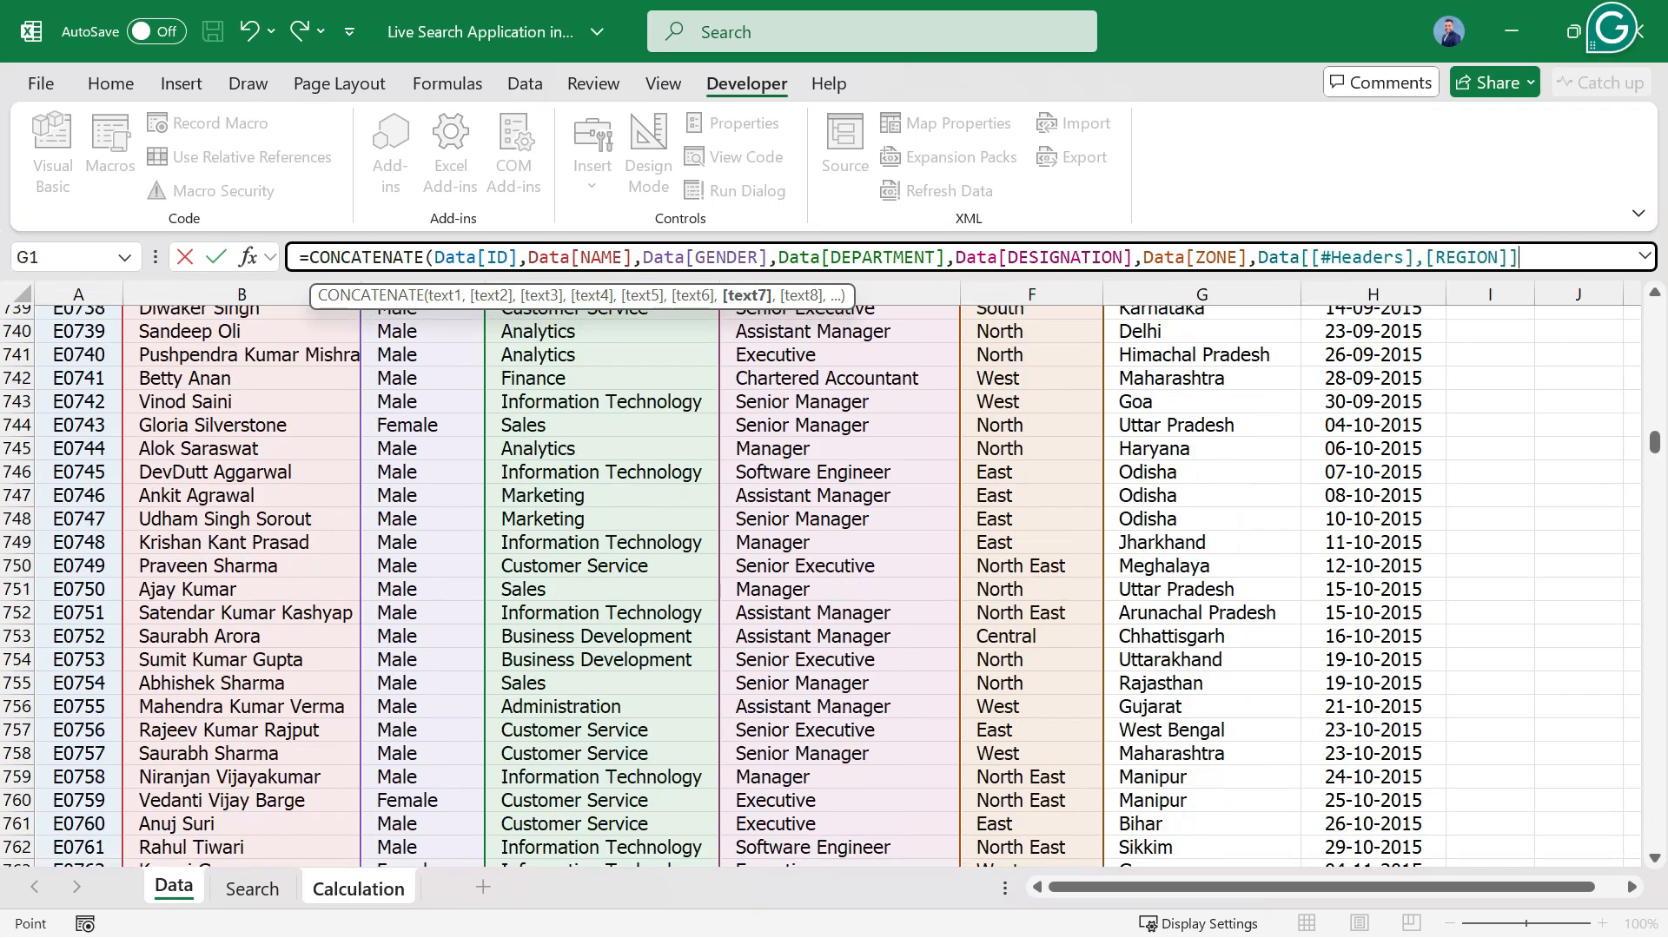
pyautogui.press('Down')
pyautogui.hotkey('ctrl', 'shift', 'Down')
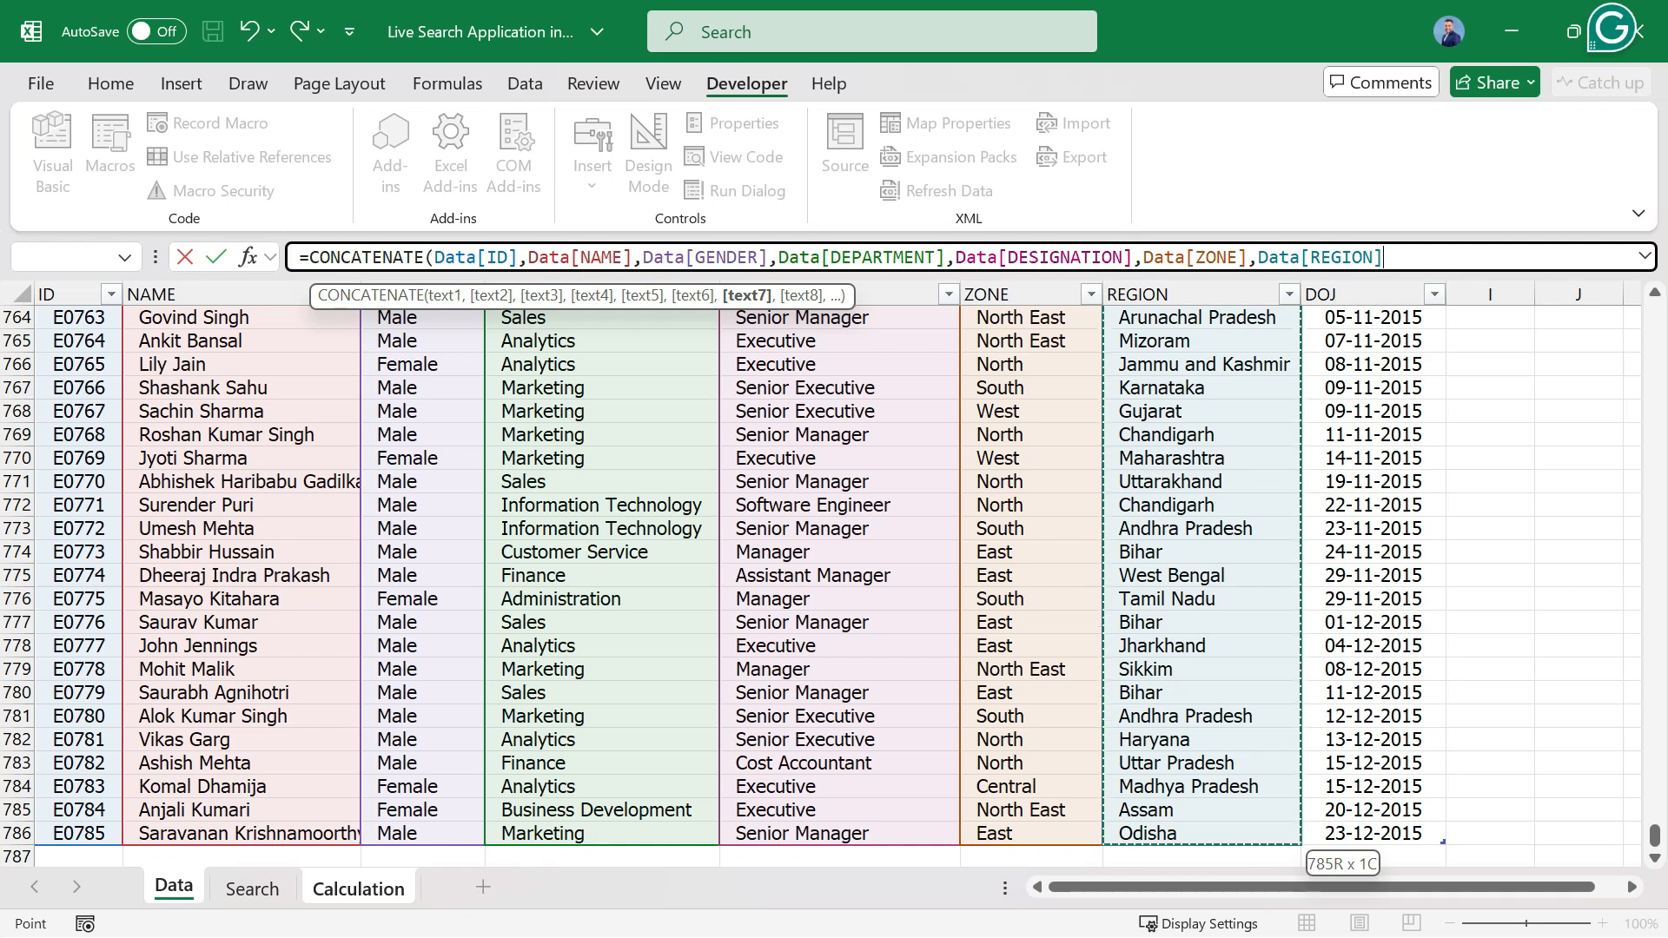
pyautogui.write(')')
pyautogui.press('Return')
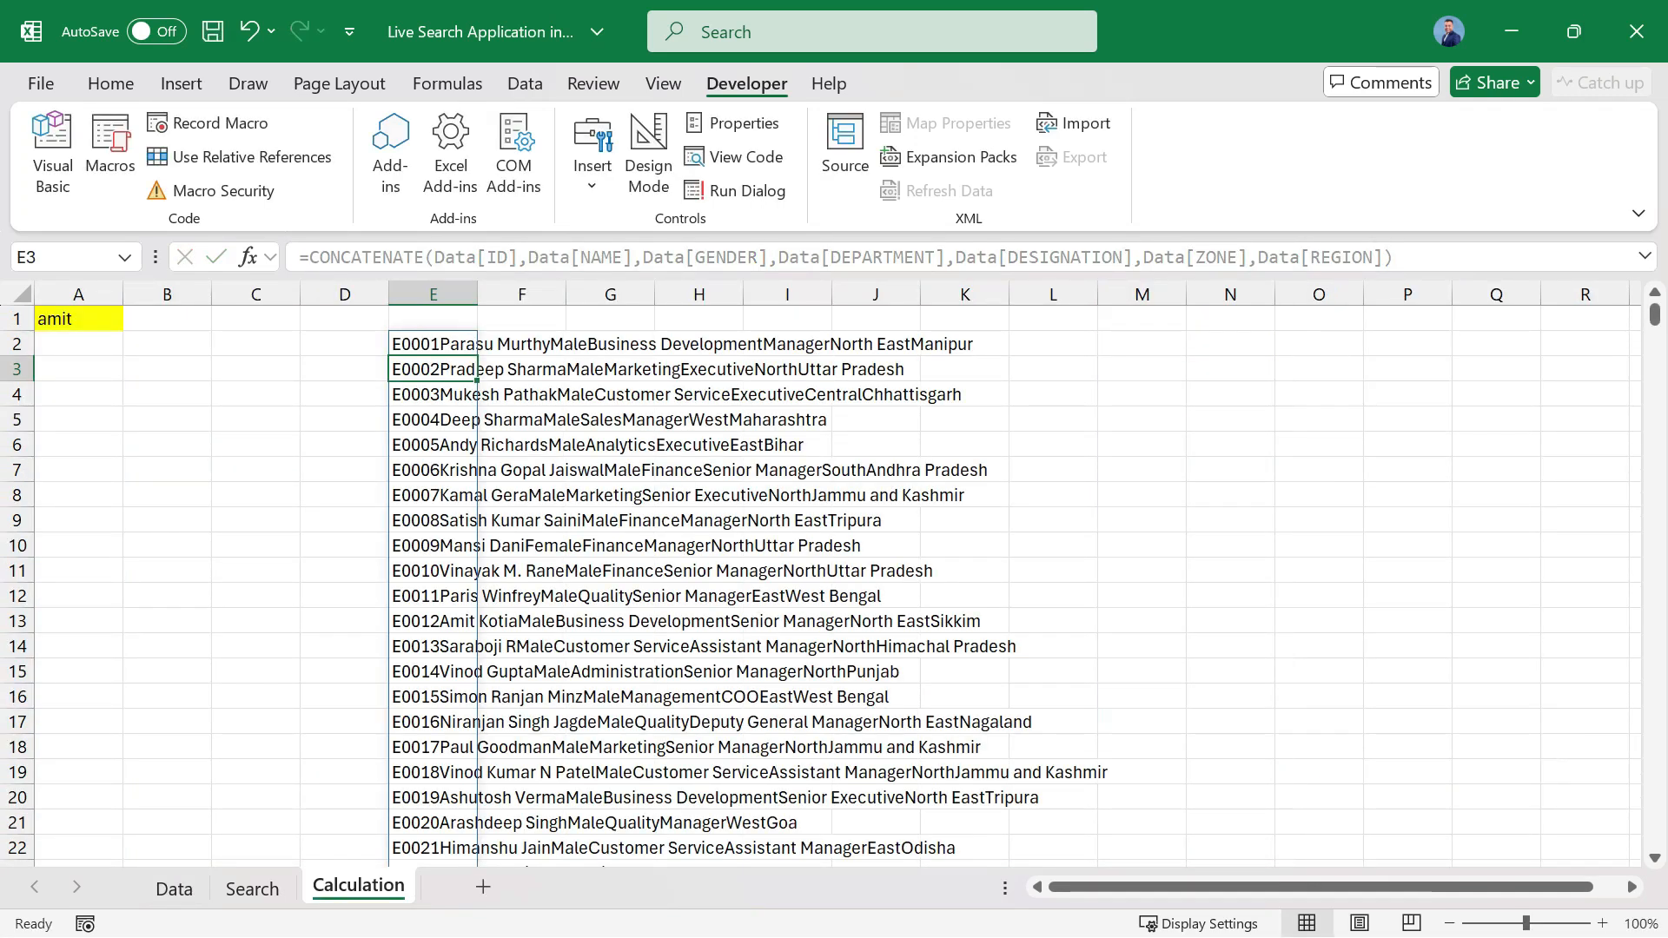
# Autofit column E's width and insert a "_" separator argument between Data[ID] and Data[NAME] in E2's formula.
pyautogui.click(433, 344)
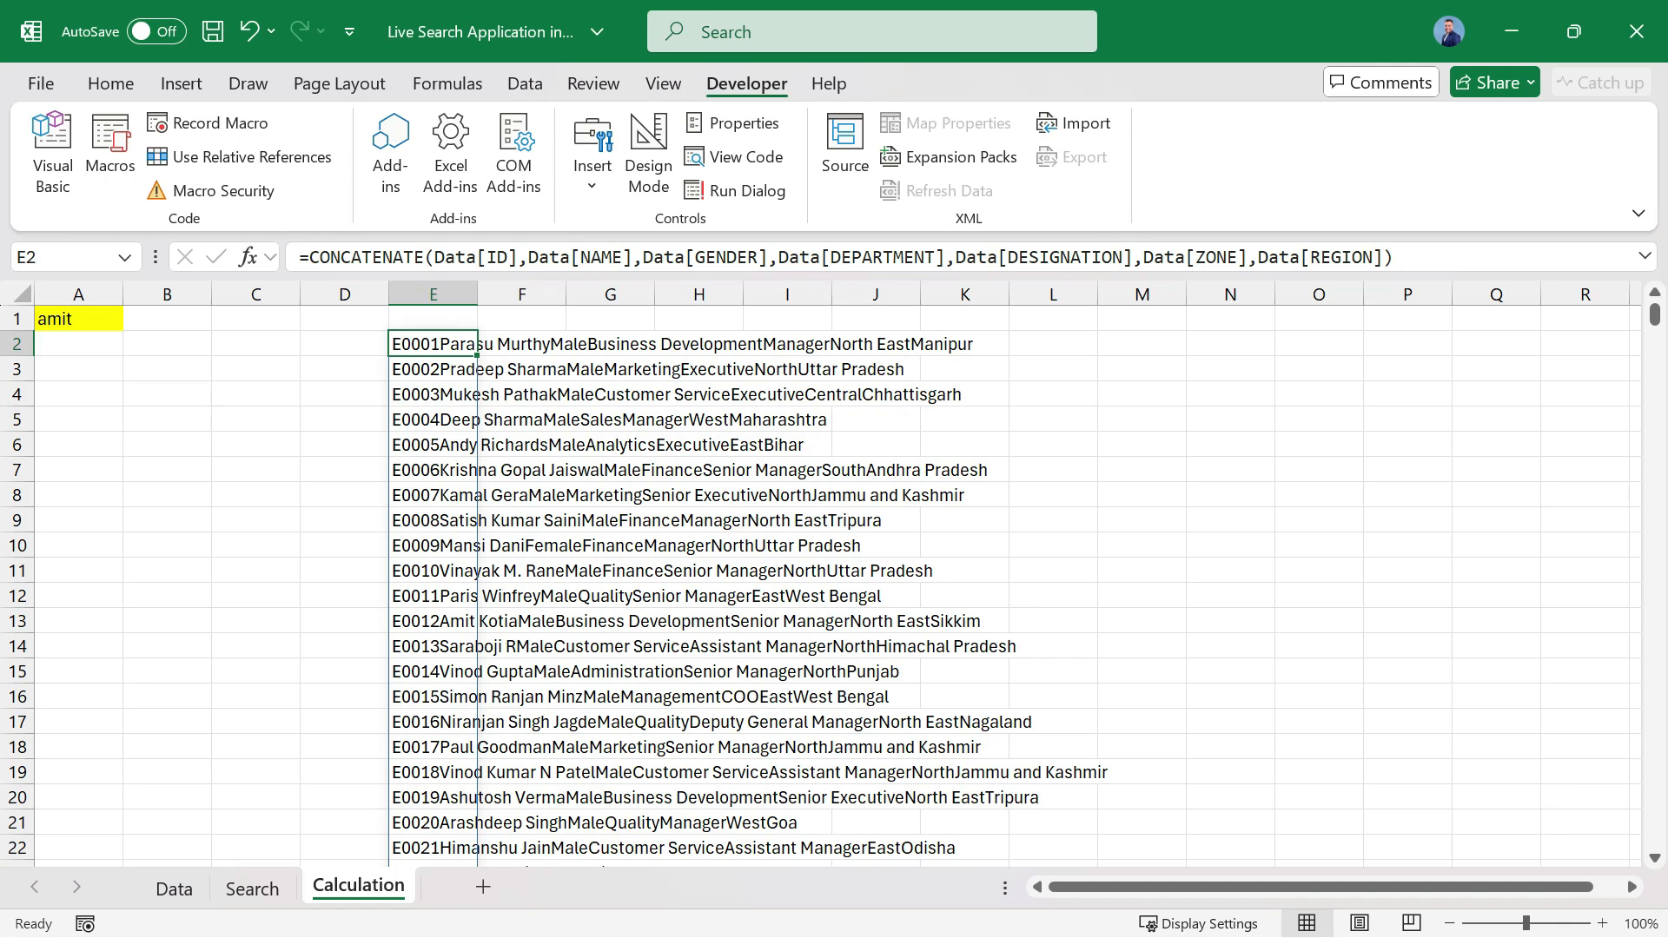
pyautogui.doubleClick(478, 294)
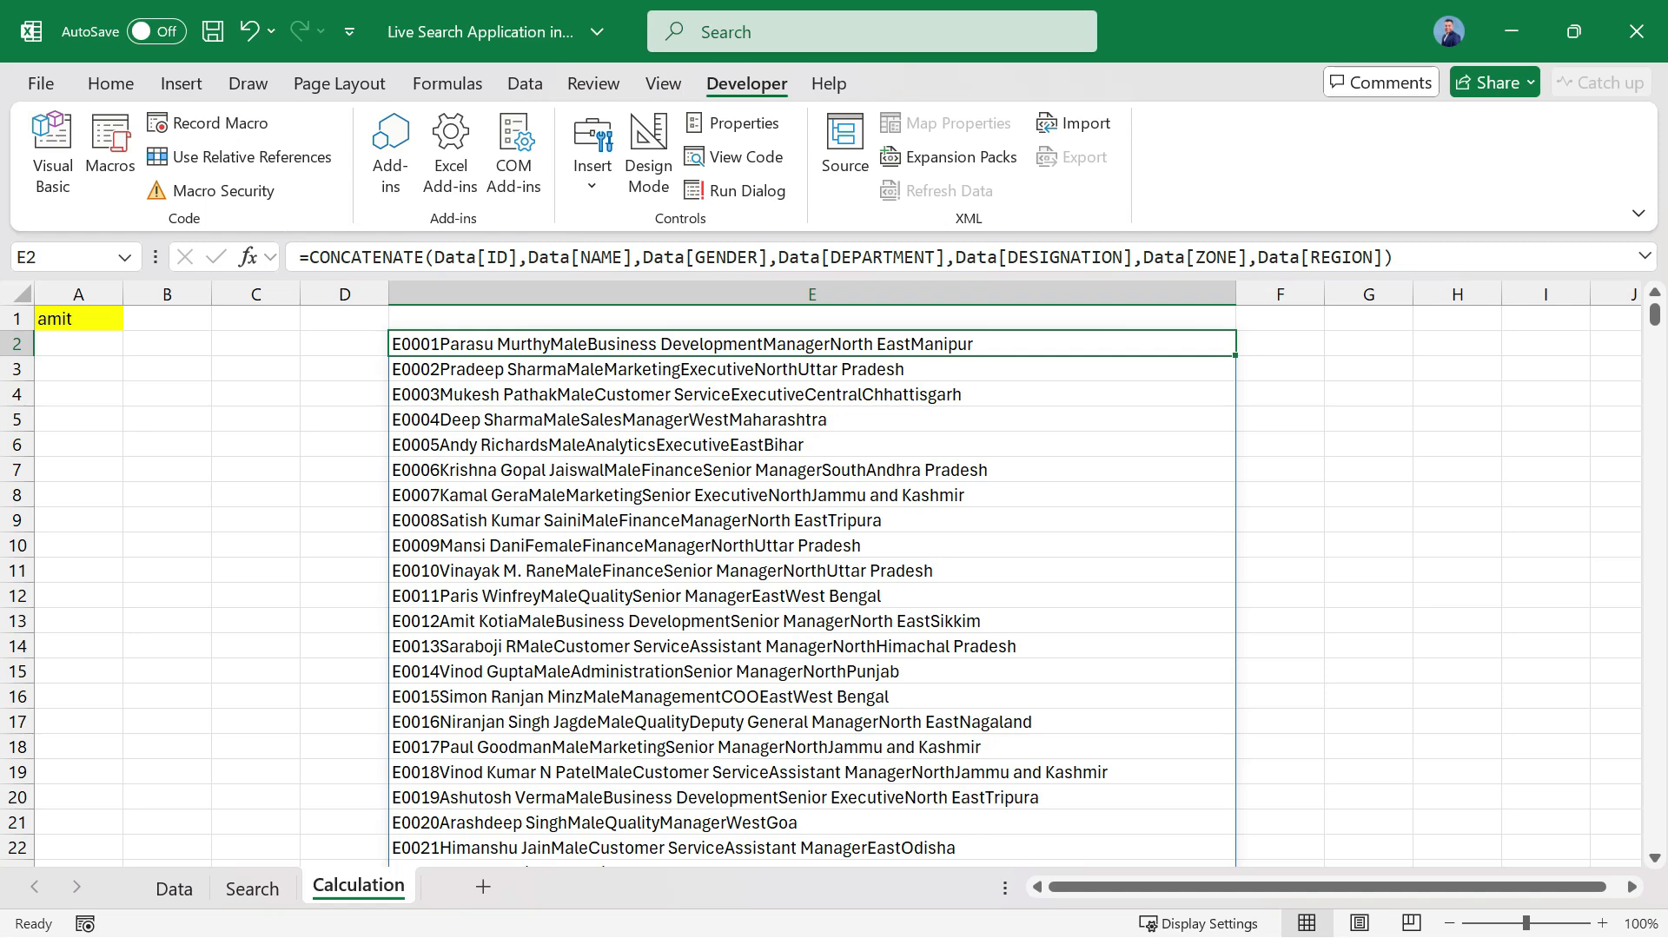
pyautogui.click(528, 257)
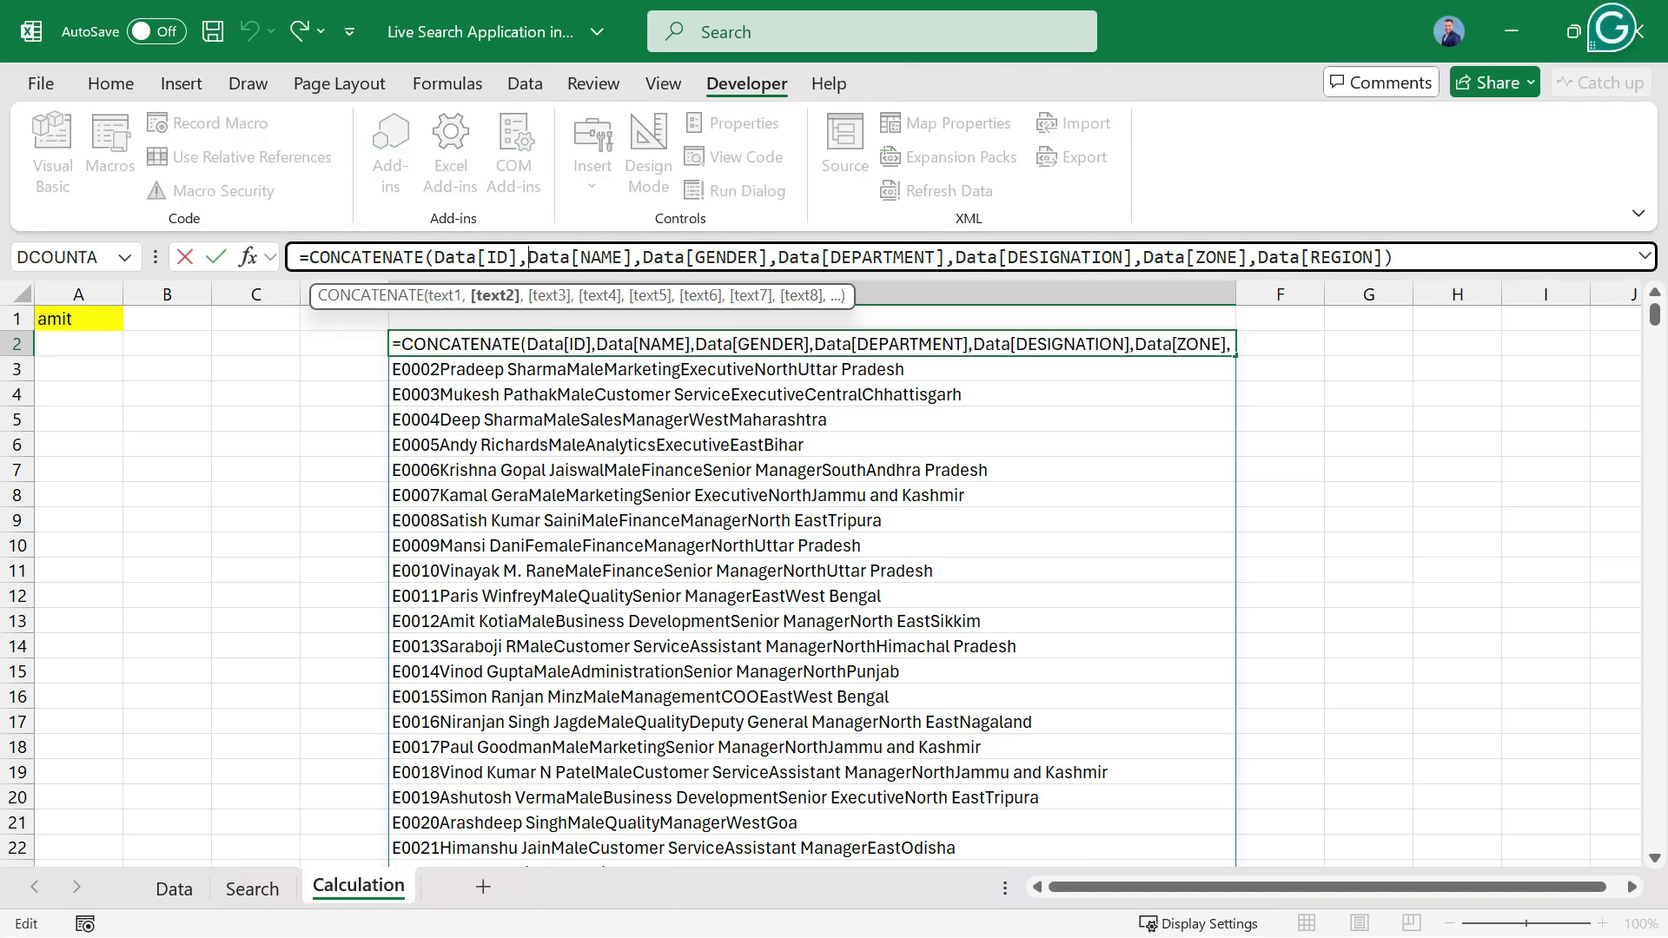
pyautogui.write('"_')
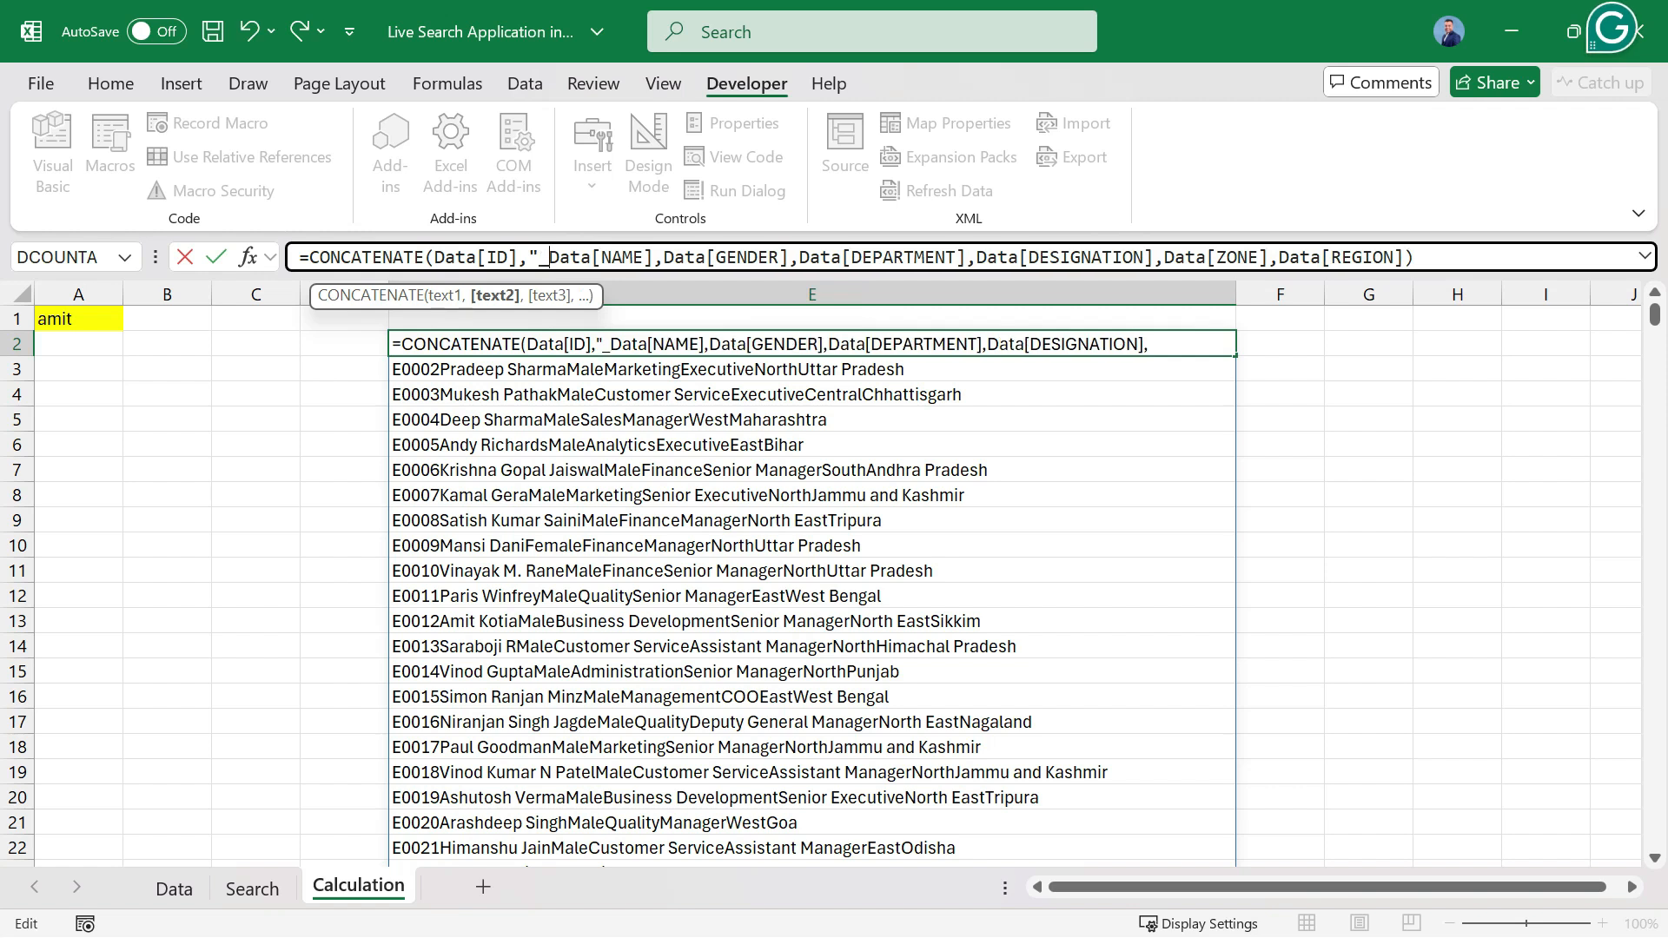
pyautogui.write('"')
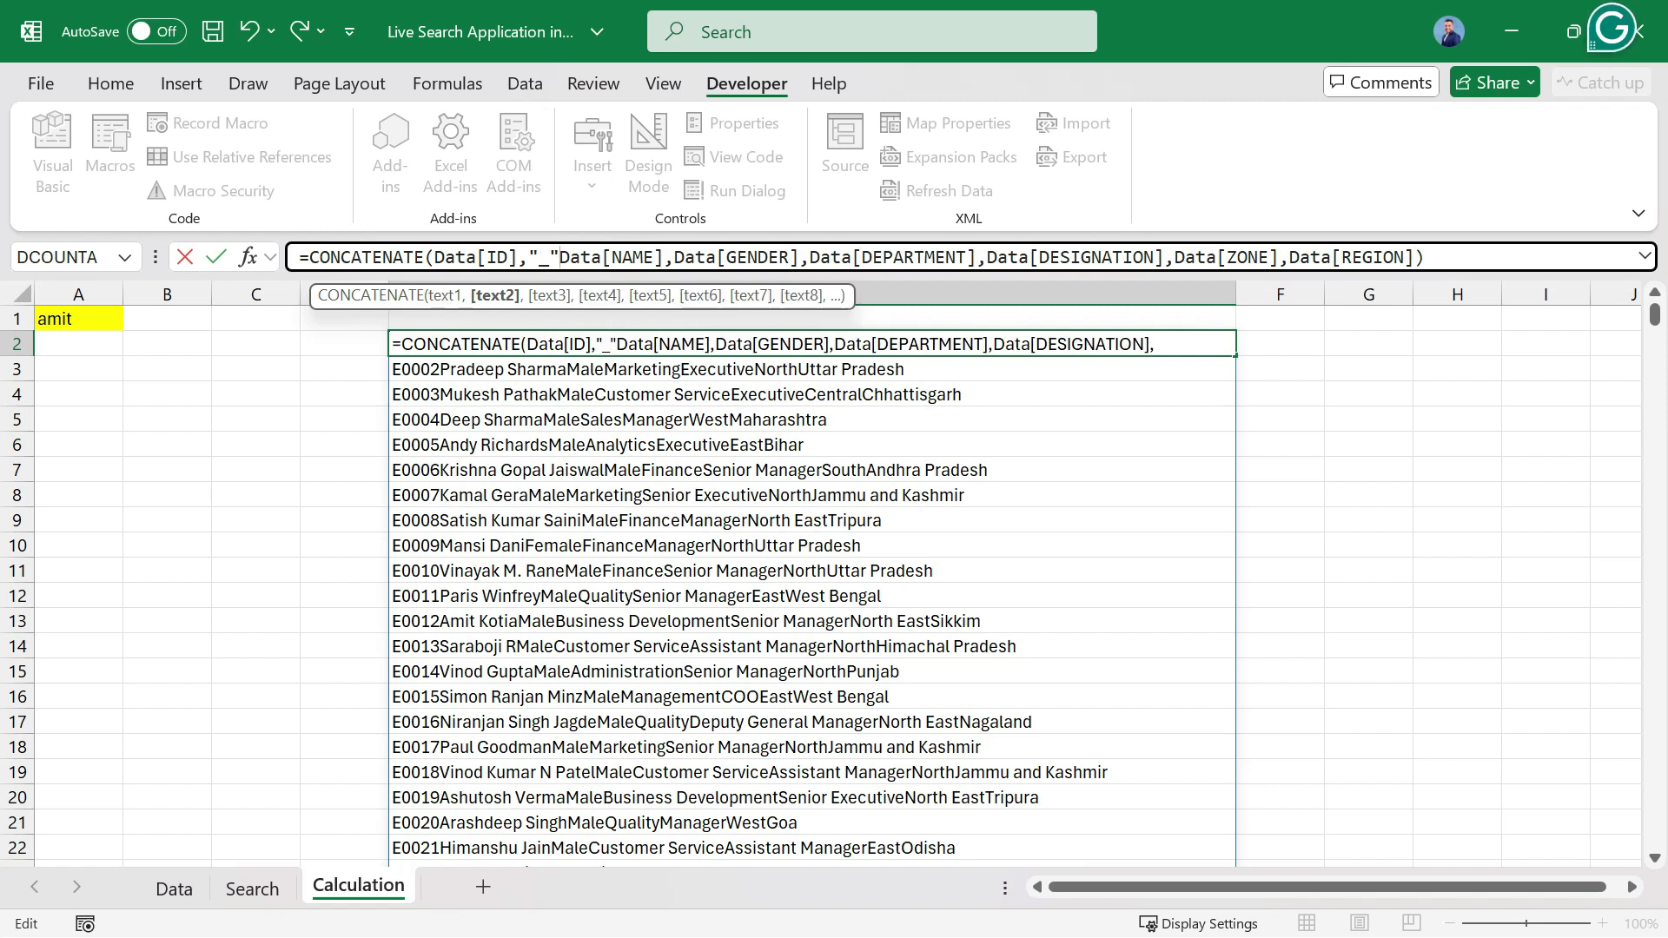
pyautogui.write('&')
pyautogui.press('BackSpace')
pyautogui.write(',')
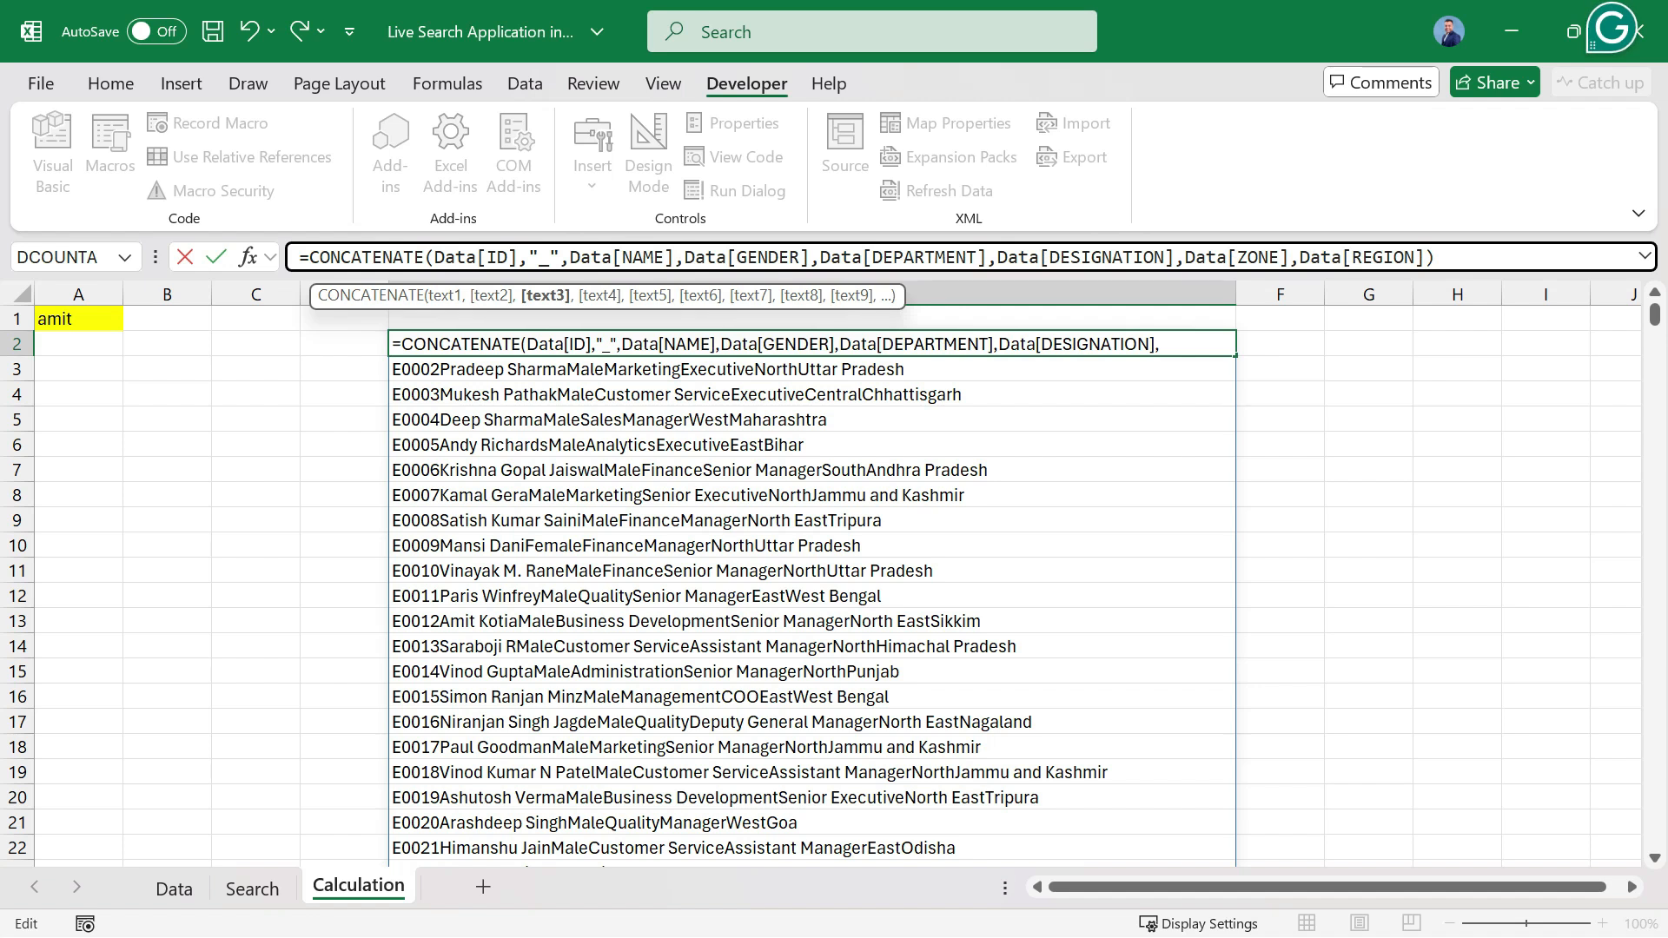
pyautogui.write('"_"')
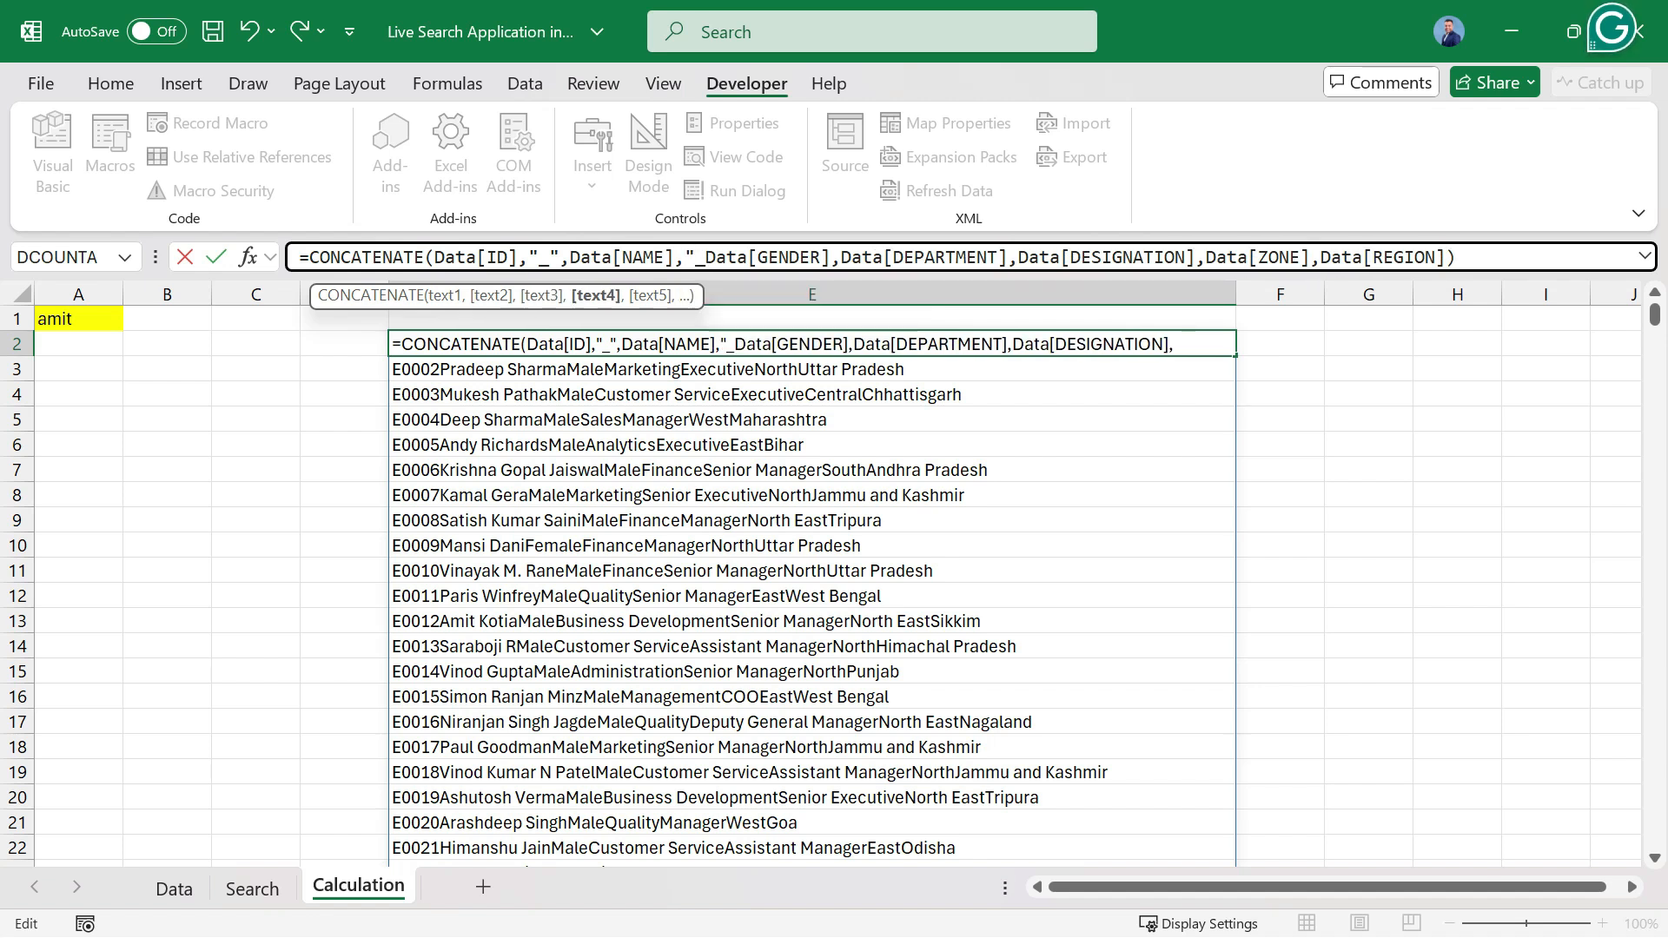
pyautogui.write(',')
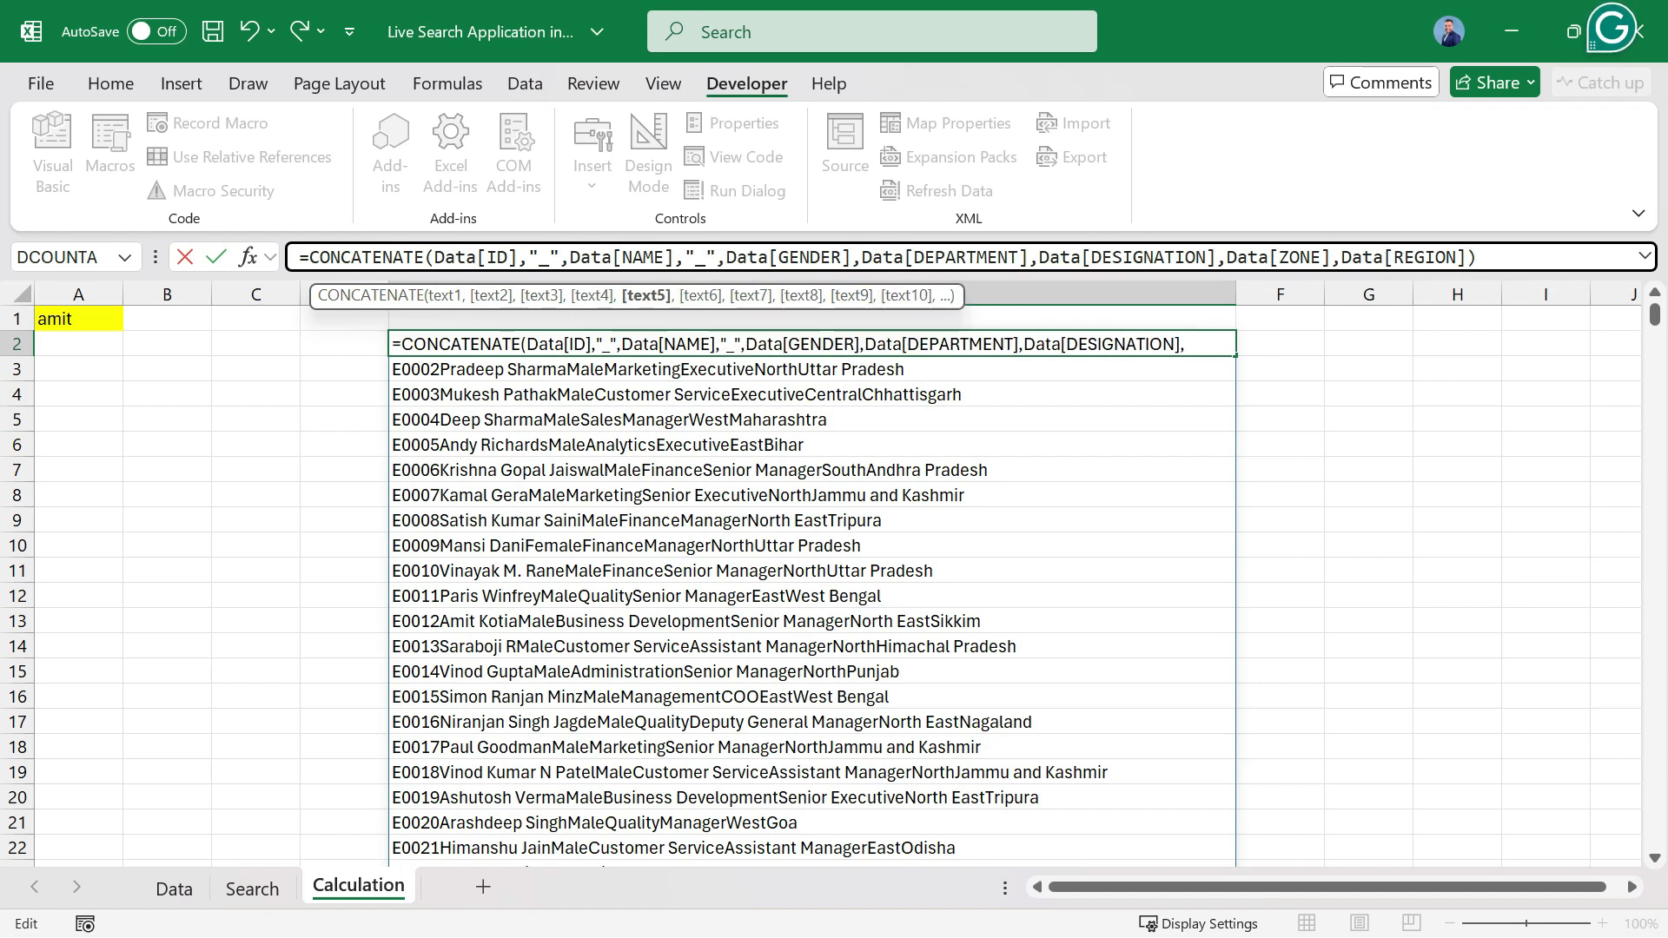
# Insert "_" separator arguments before Data[GENDER], Data[DEPARTMENT] and Data[DESIGNATION] in the CONCATENATE formula.
pyautogui.click(862, 258)
pyautogui.write('"_')
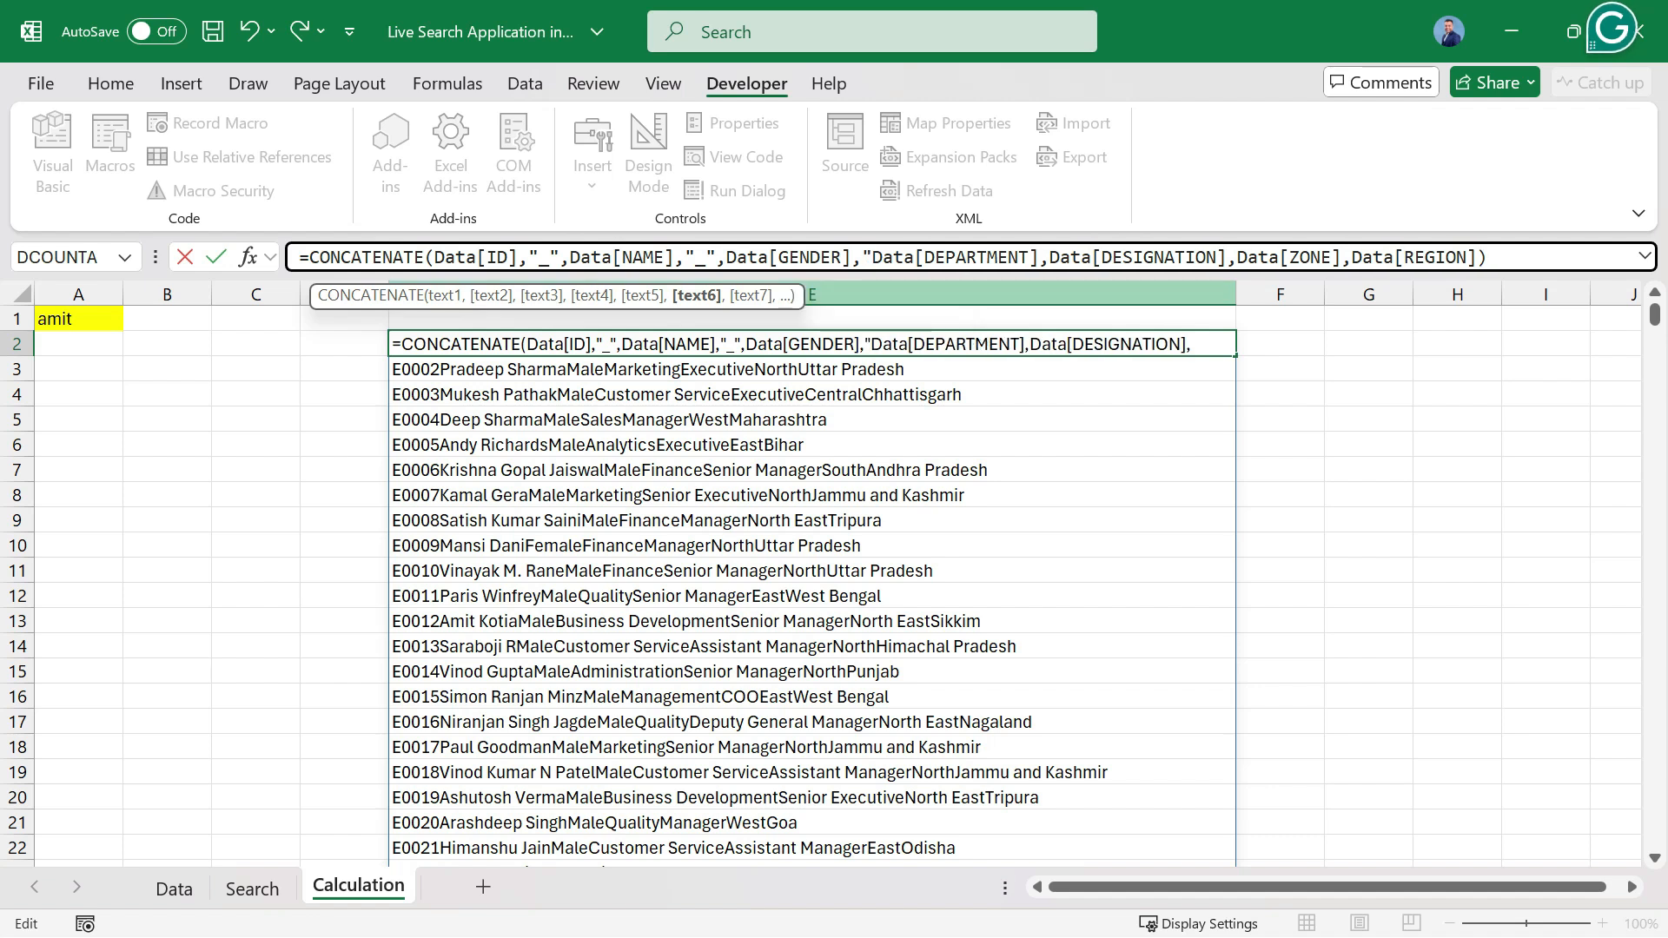
pyautogui.write('",')
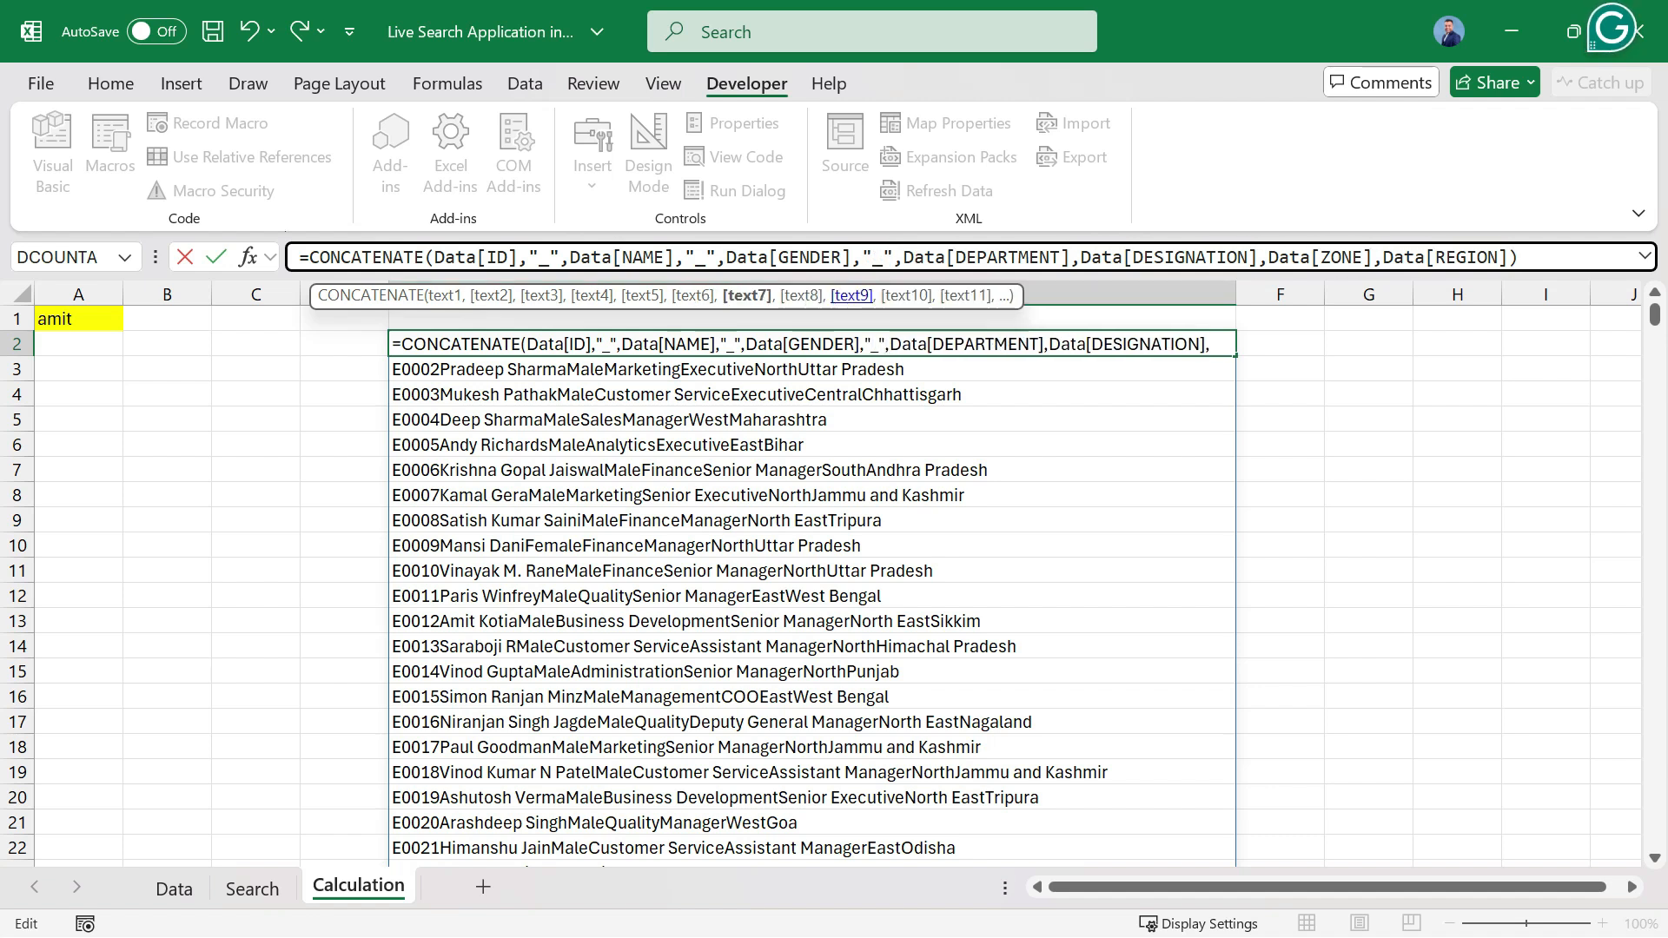
pyautogui.click(1080, 258)
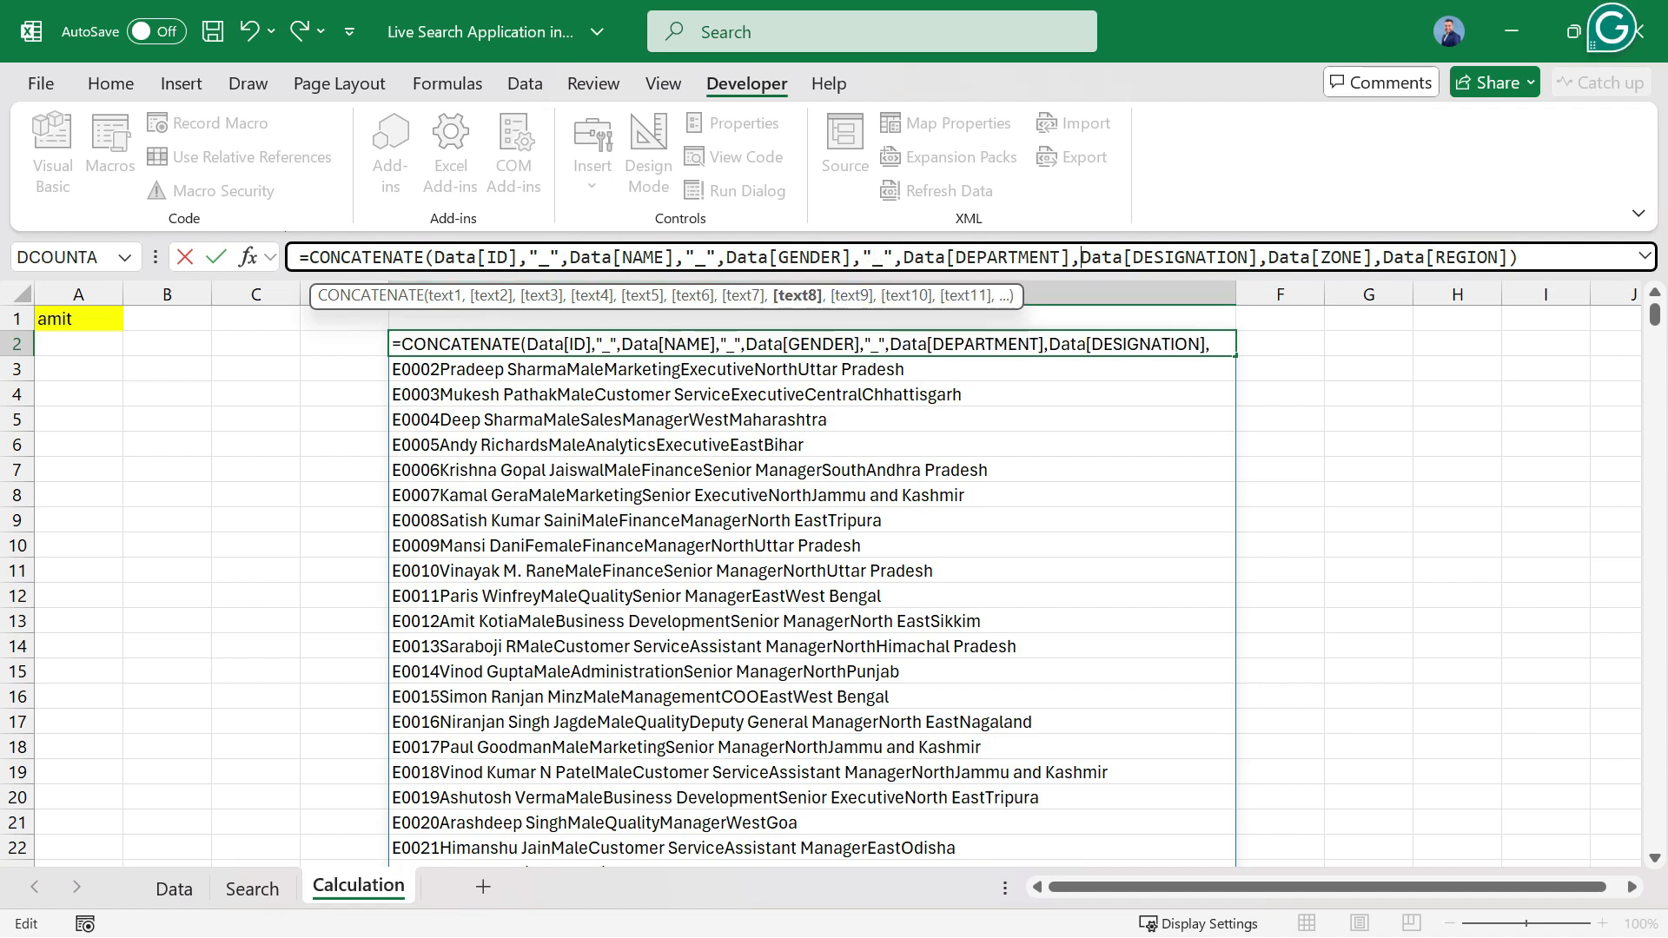
pyautogui.write('"_"')
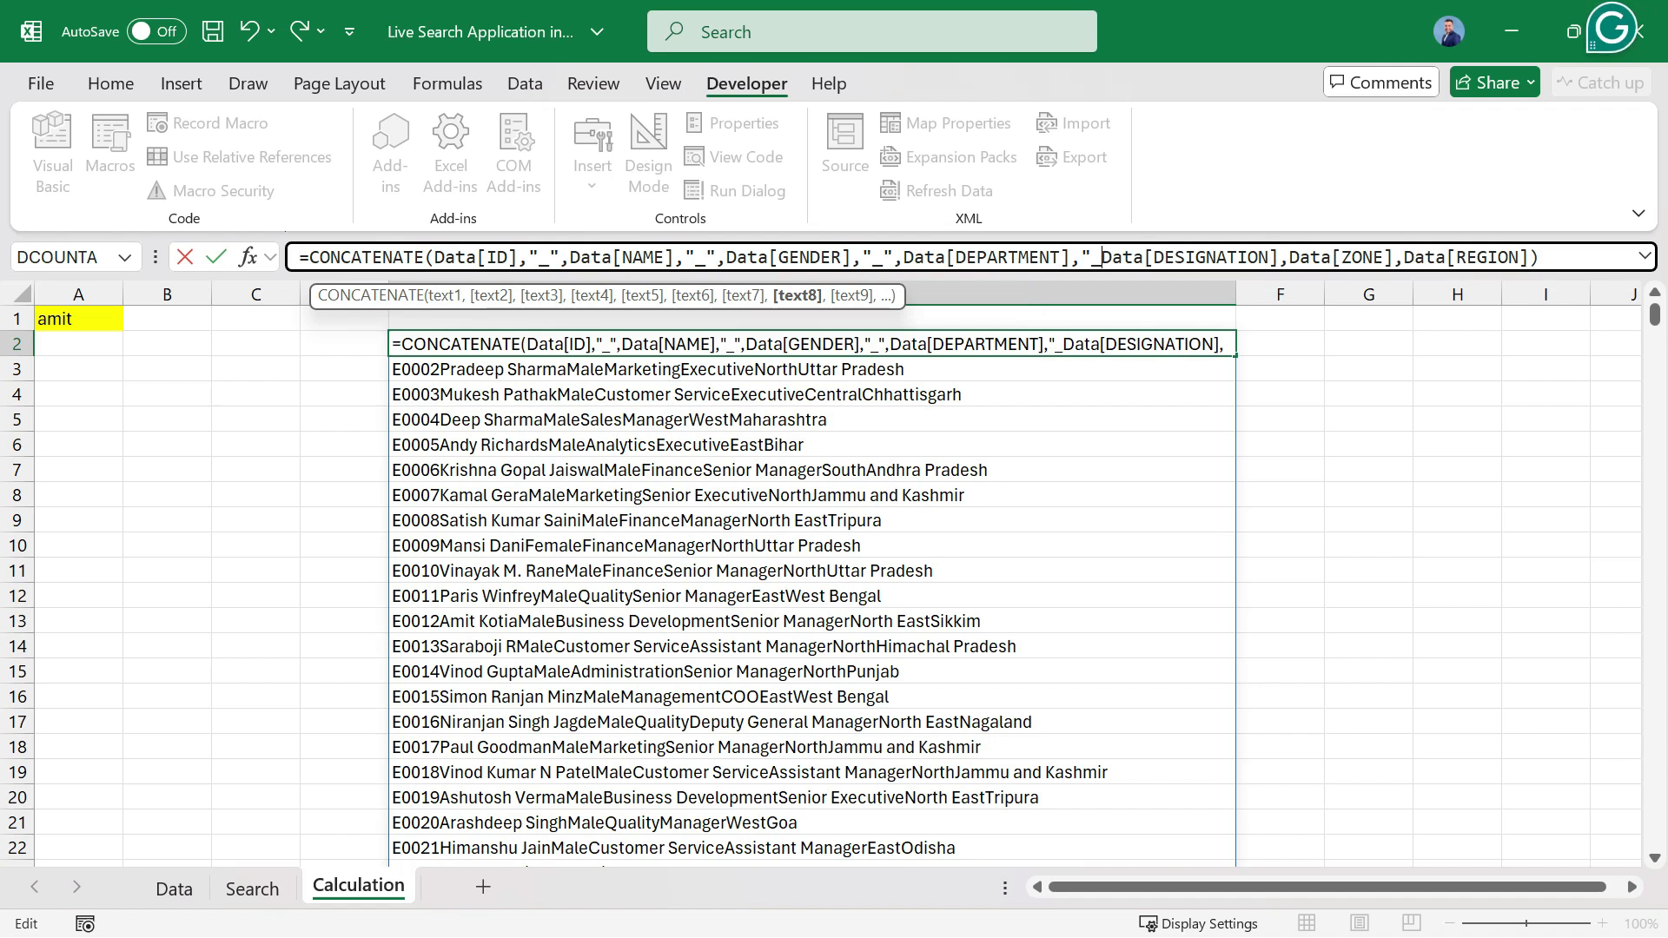
pyautogui.write(',')
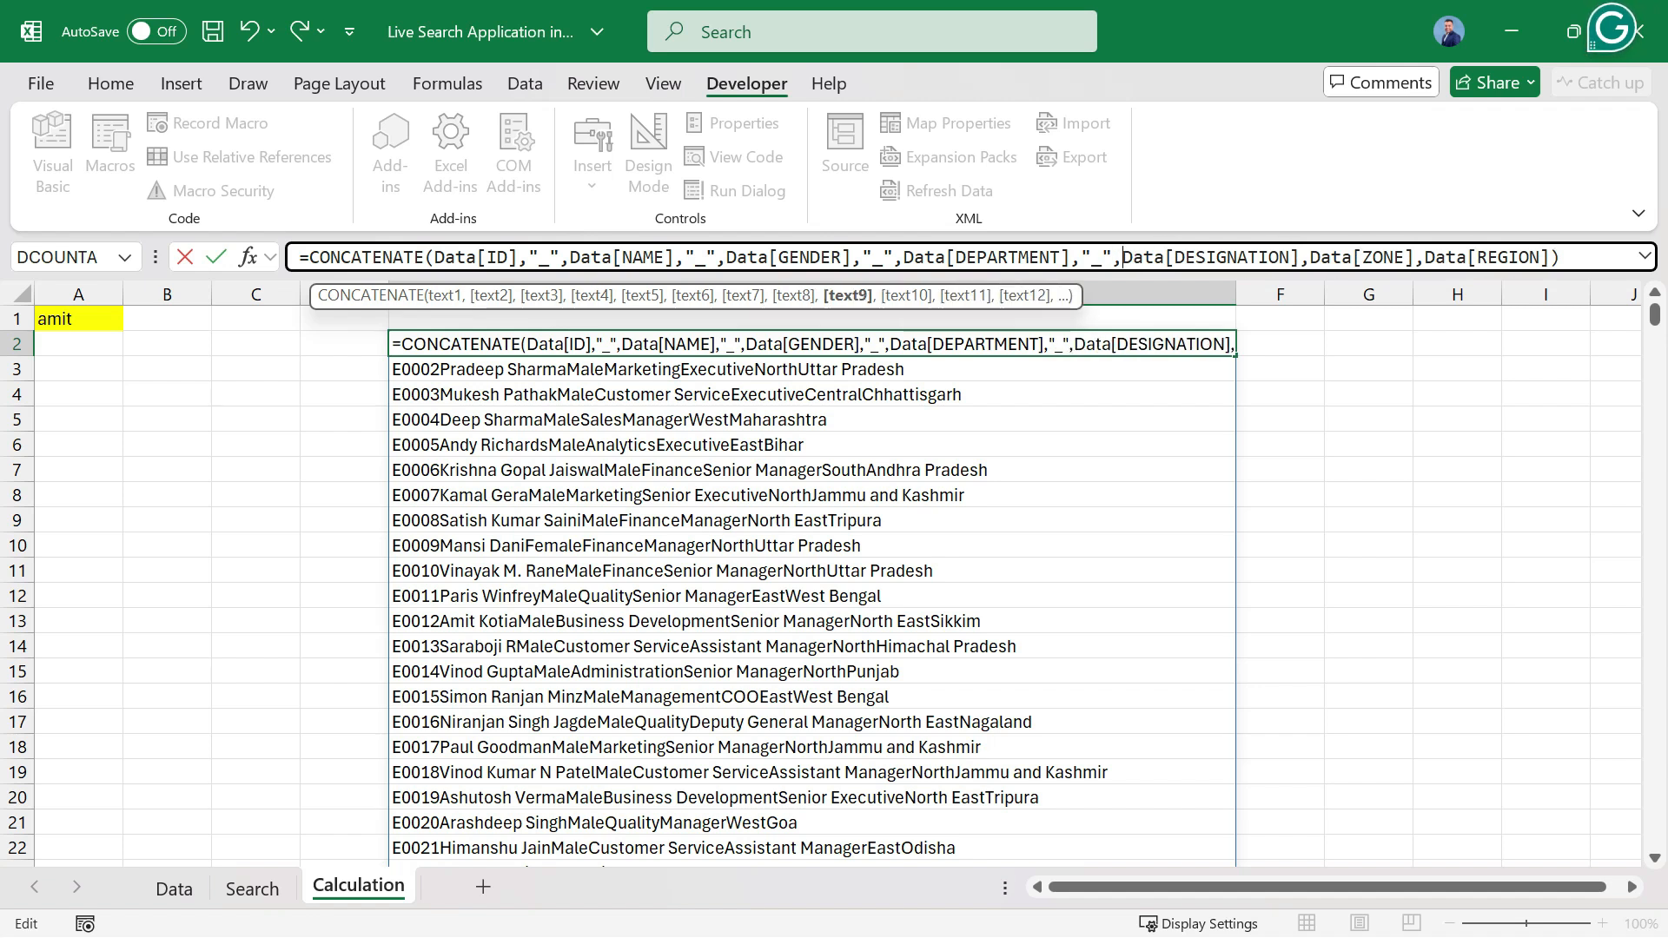
# Insert "_" before Data[ZONE] and Data[REGION], expand the formula editing area, and try to enter the formula.
pyautogui.click(1310, 258)
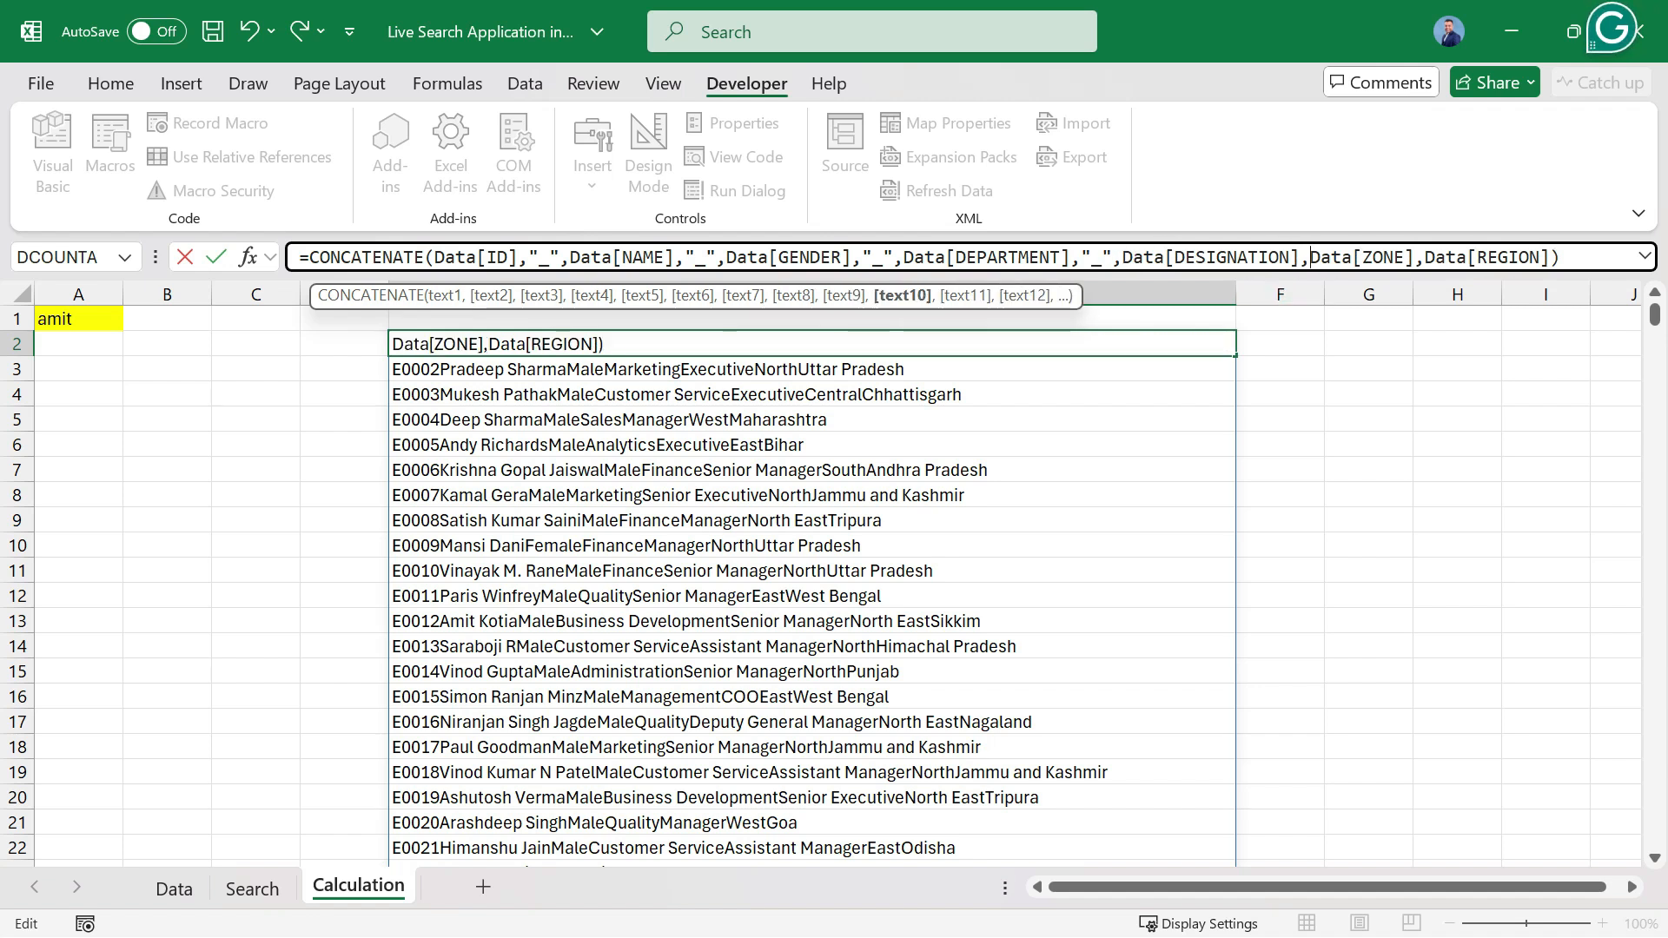
pyautogui.write('"_"')
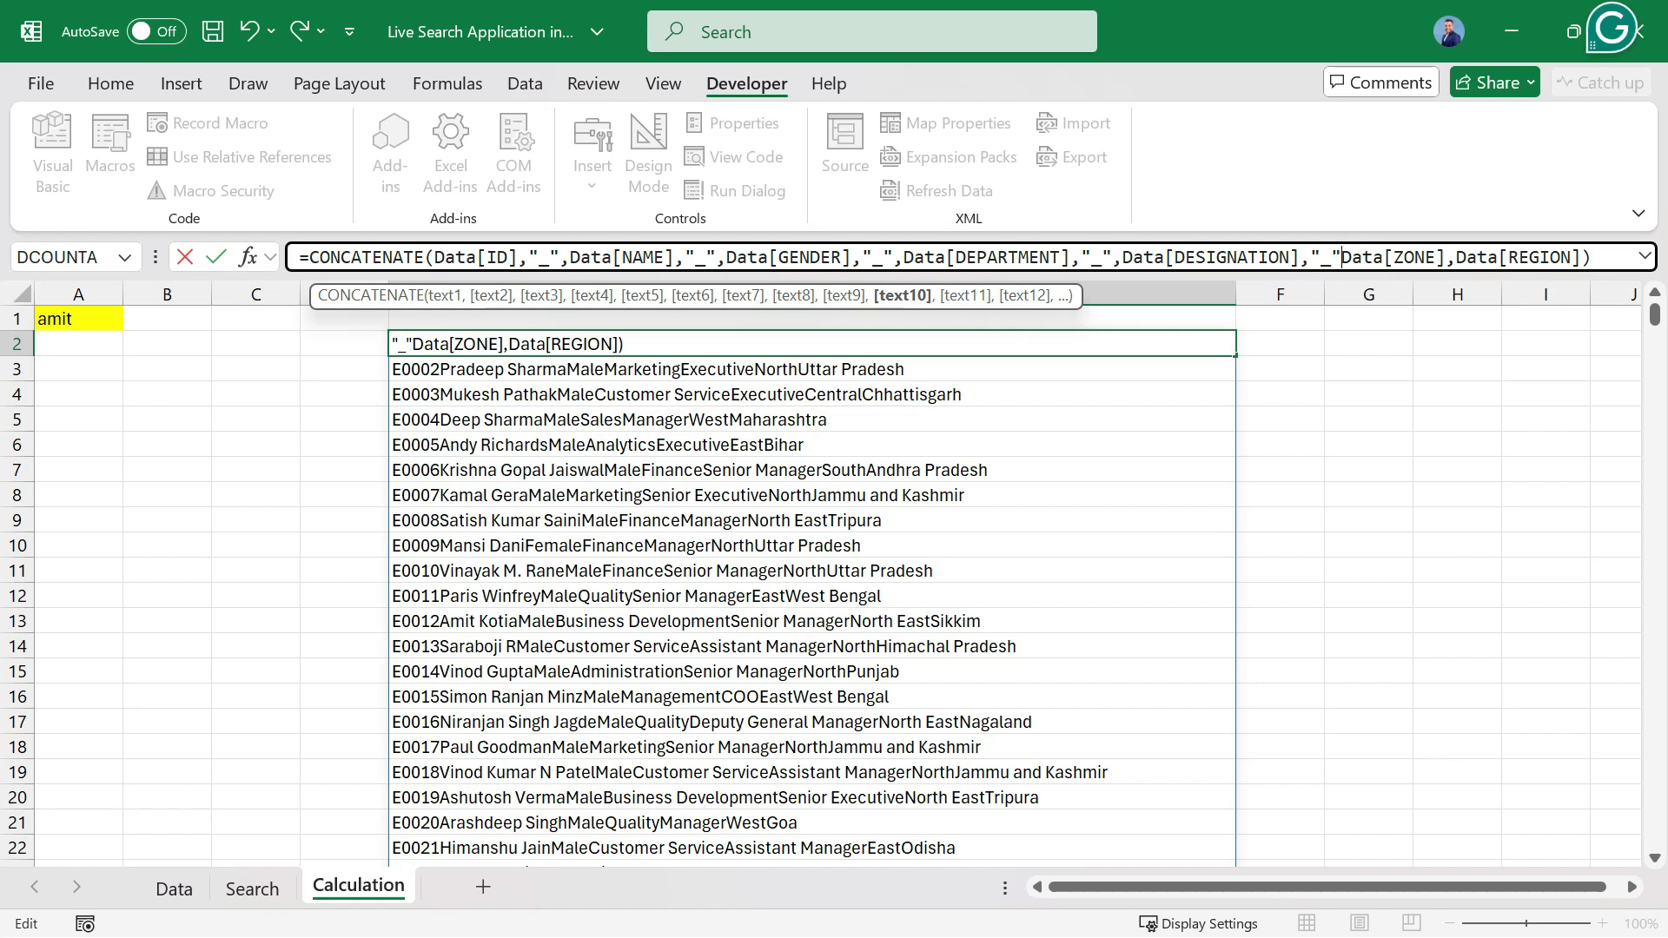
pyautogui.click(1456, 258)
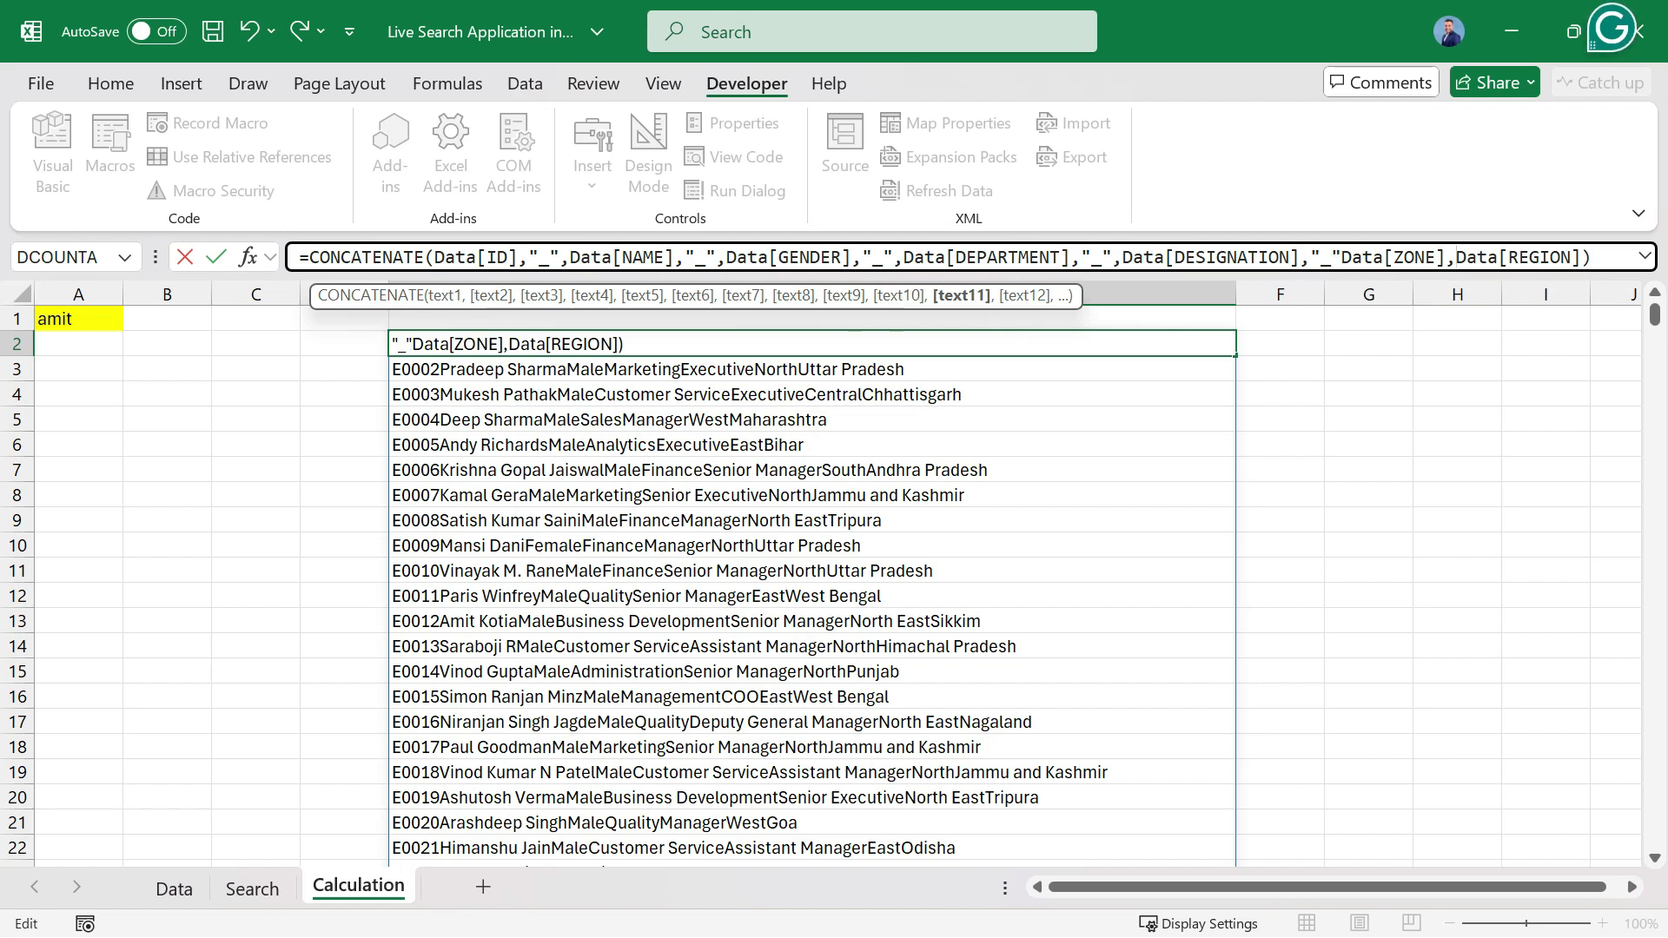
pyautogui.write('"_"')
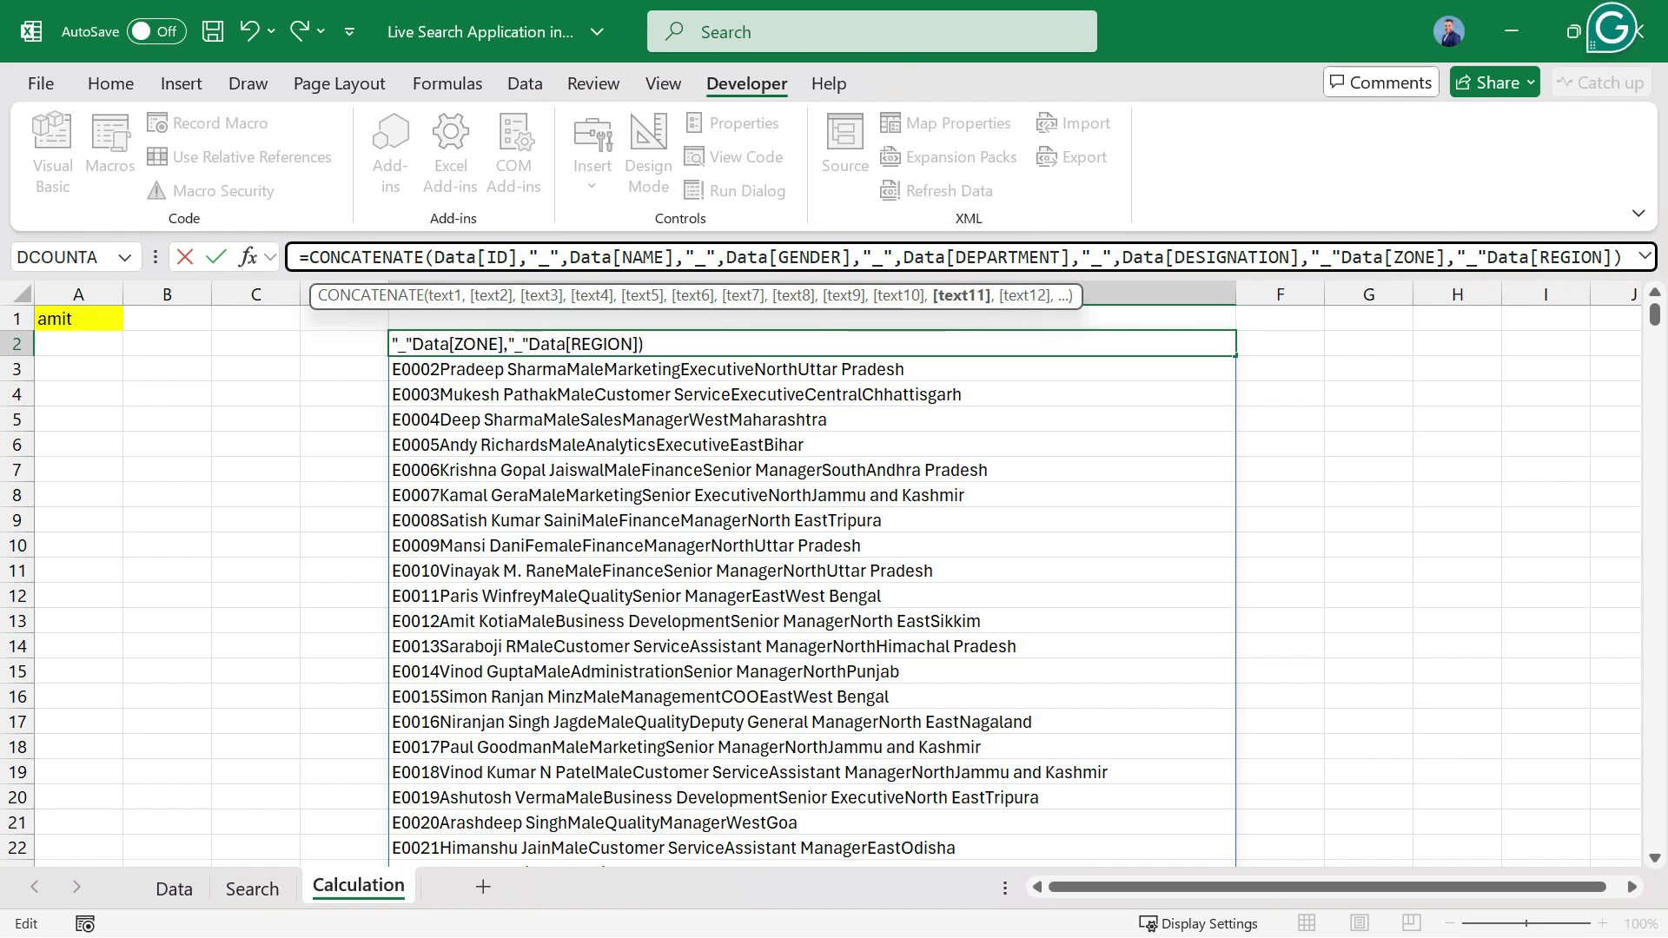
pyautogui.click(1645, 256)
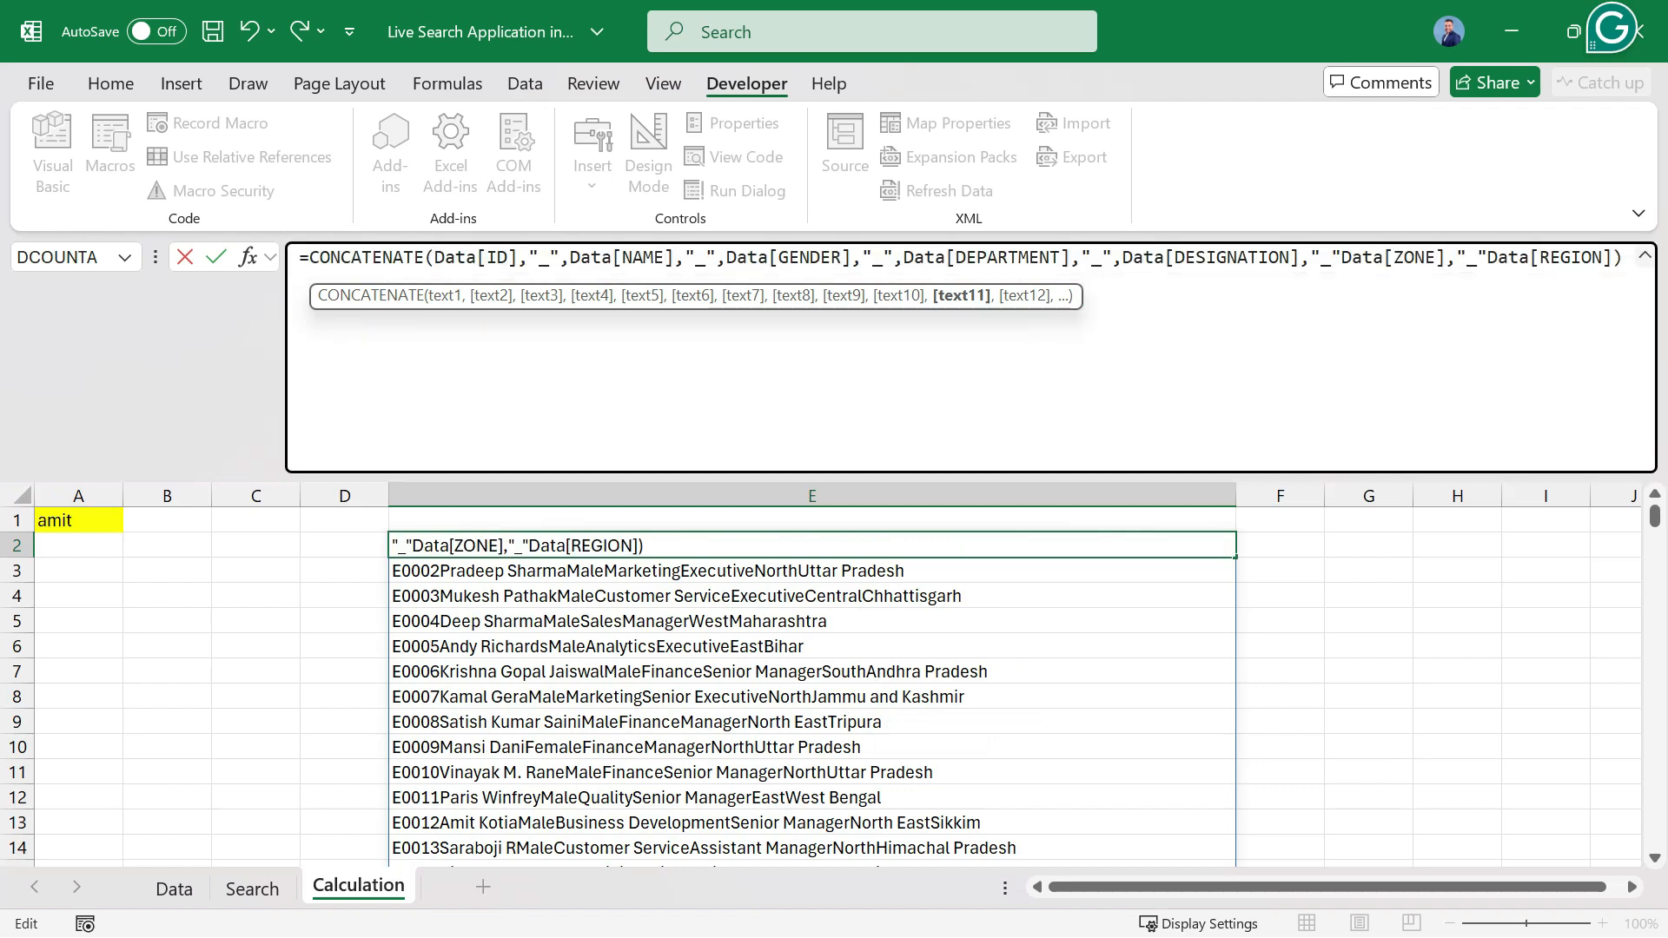
pyautogui.press('Return')
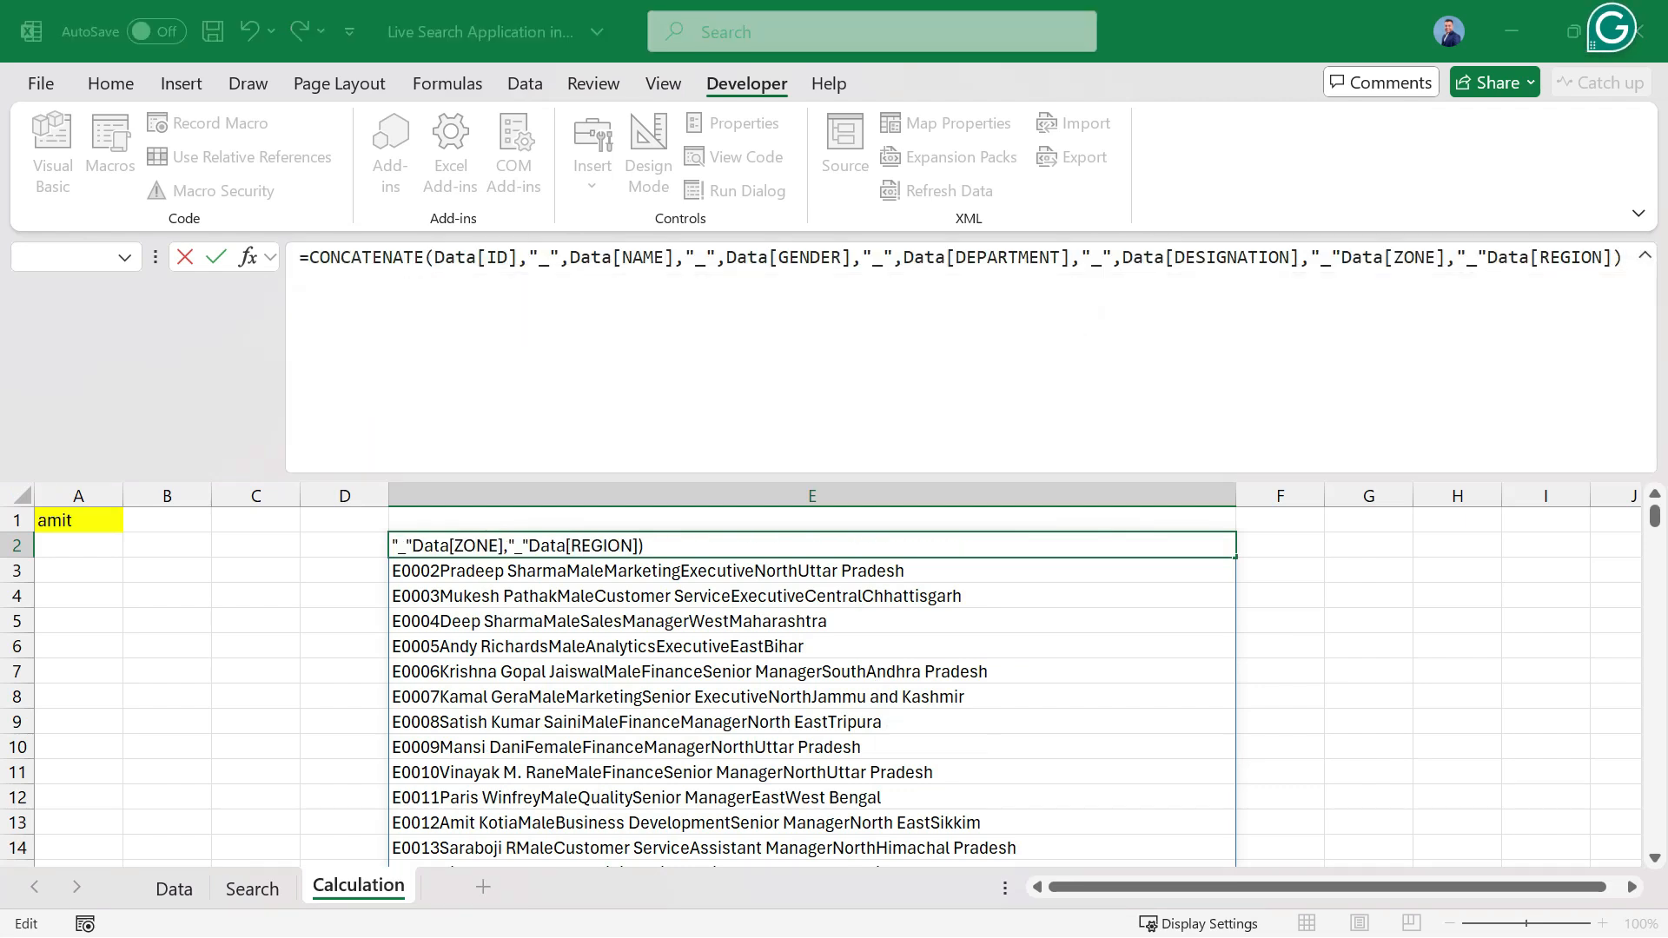
pyautogui.press('Return')
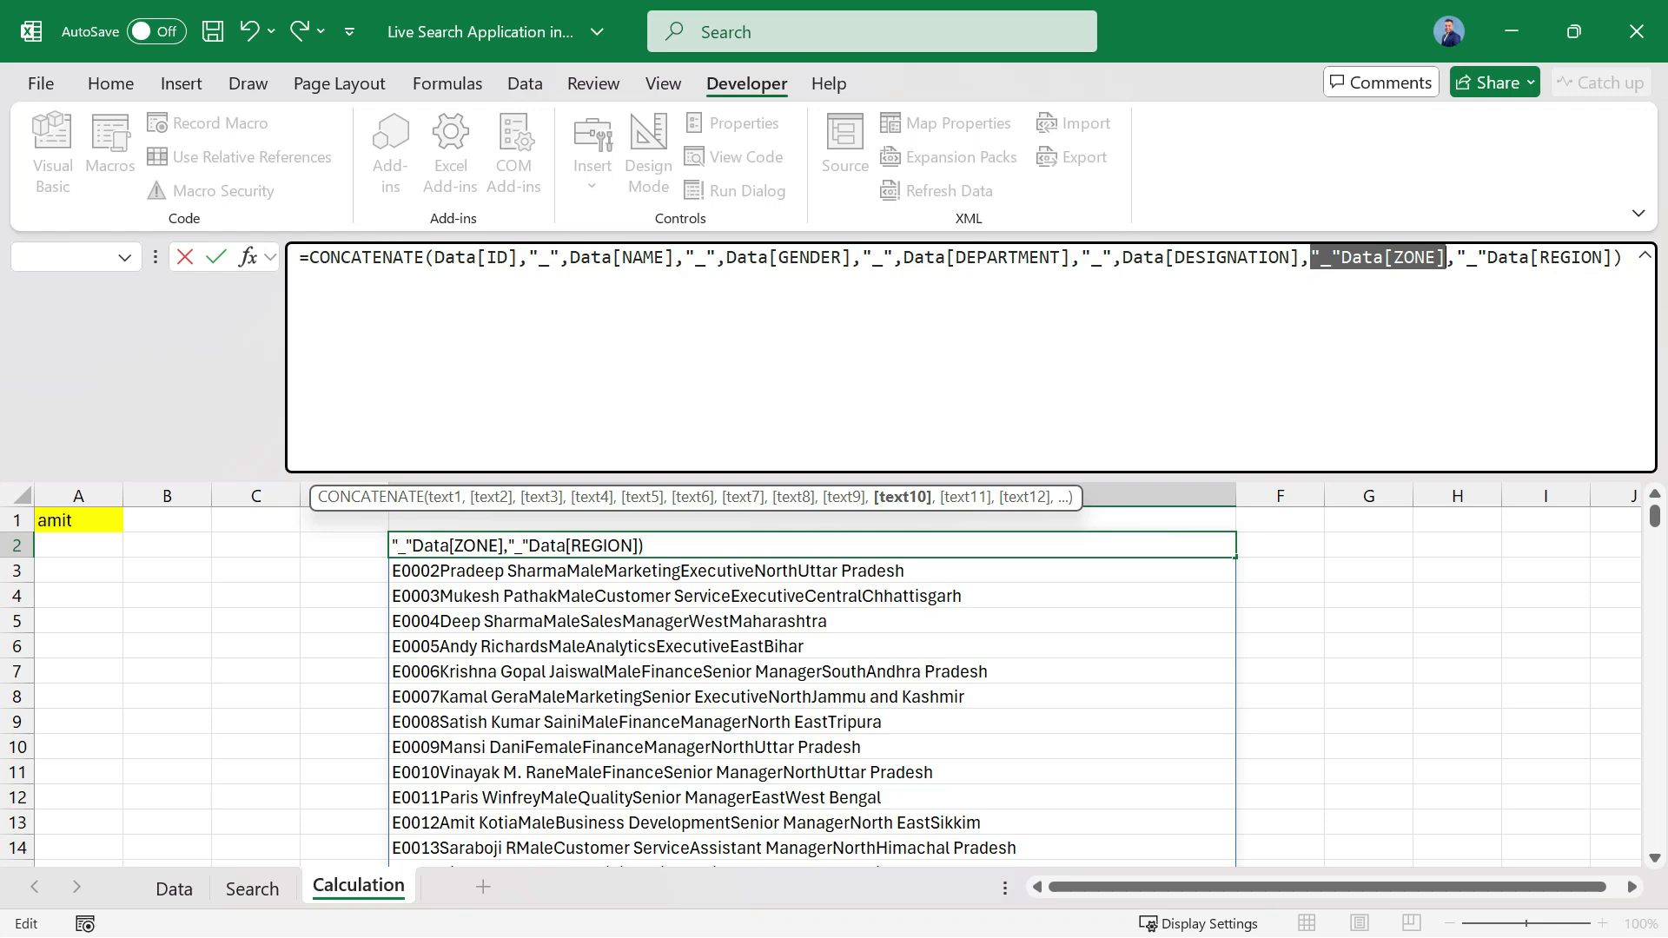
# Add the missing comma between "_" and Data[ZONE] and try to enter the formula.
pyautogui.press('Left')
pyautogui.press('Right')
pyautogui.press('Right')
pyautogui.press('Right')
pyautogui.press('Right')
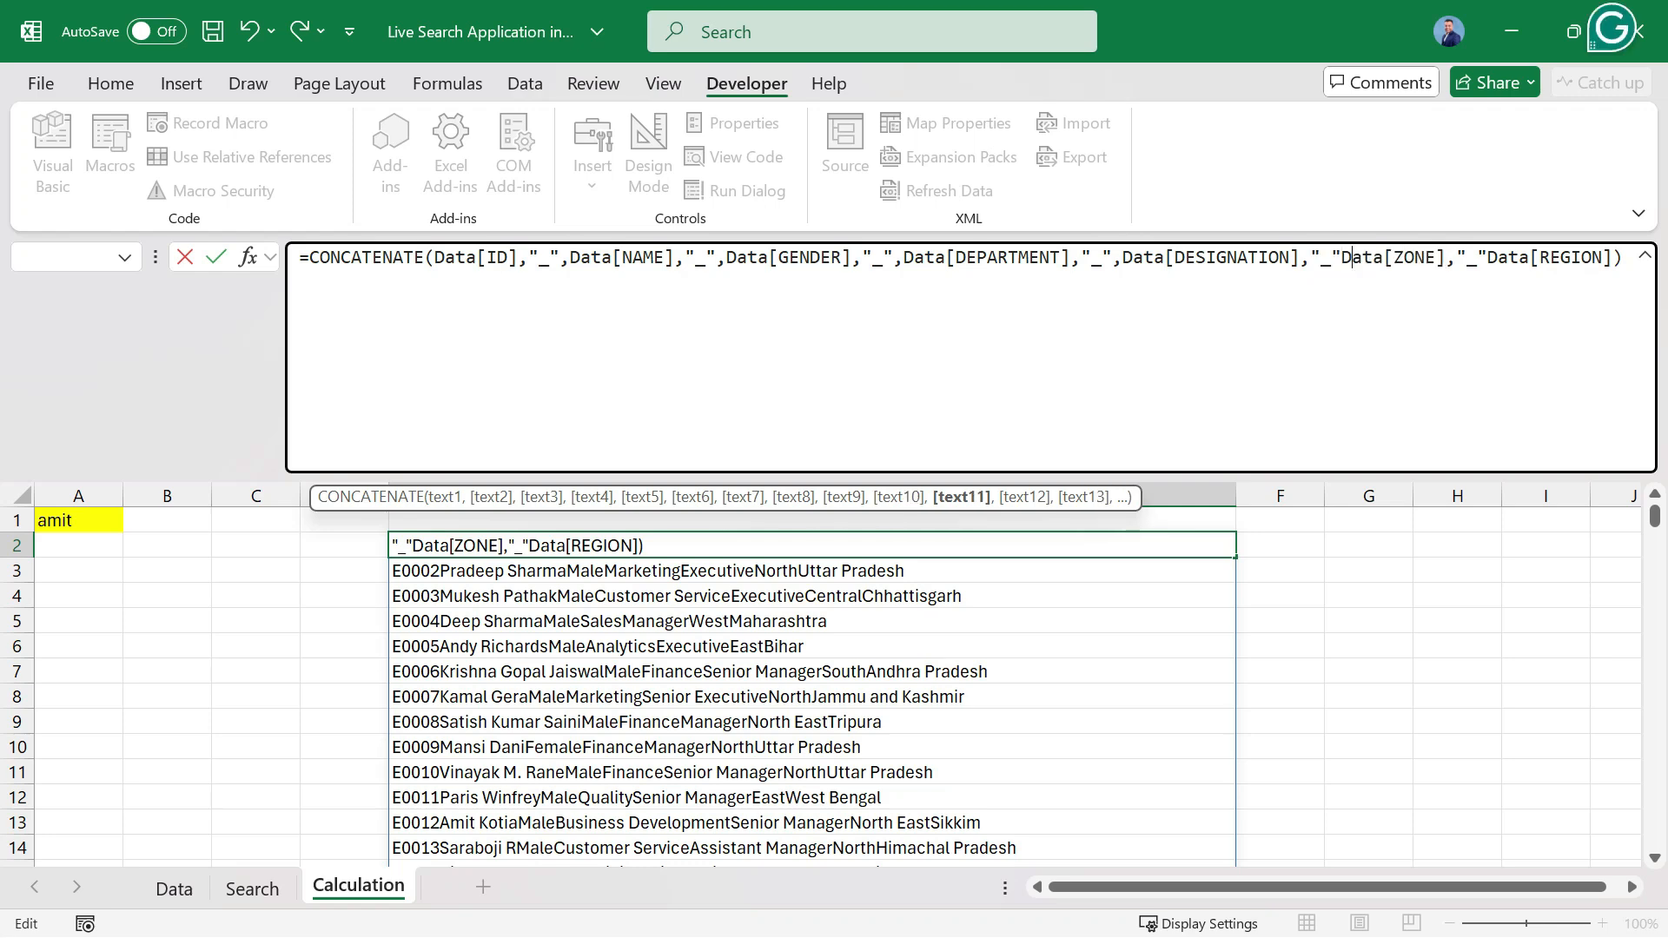
pyautogui.write(',')
pyautogui.press('Return')
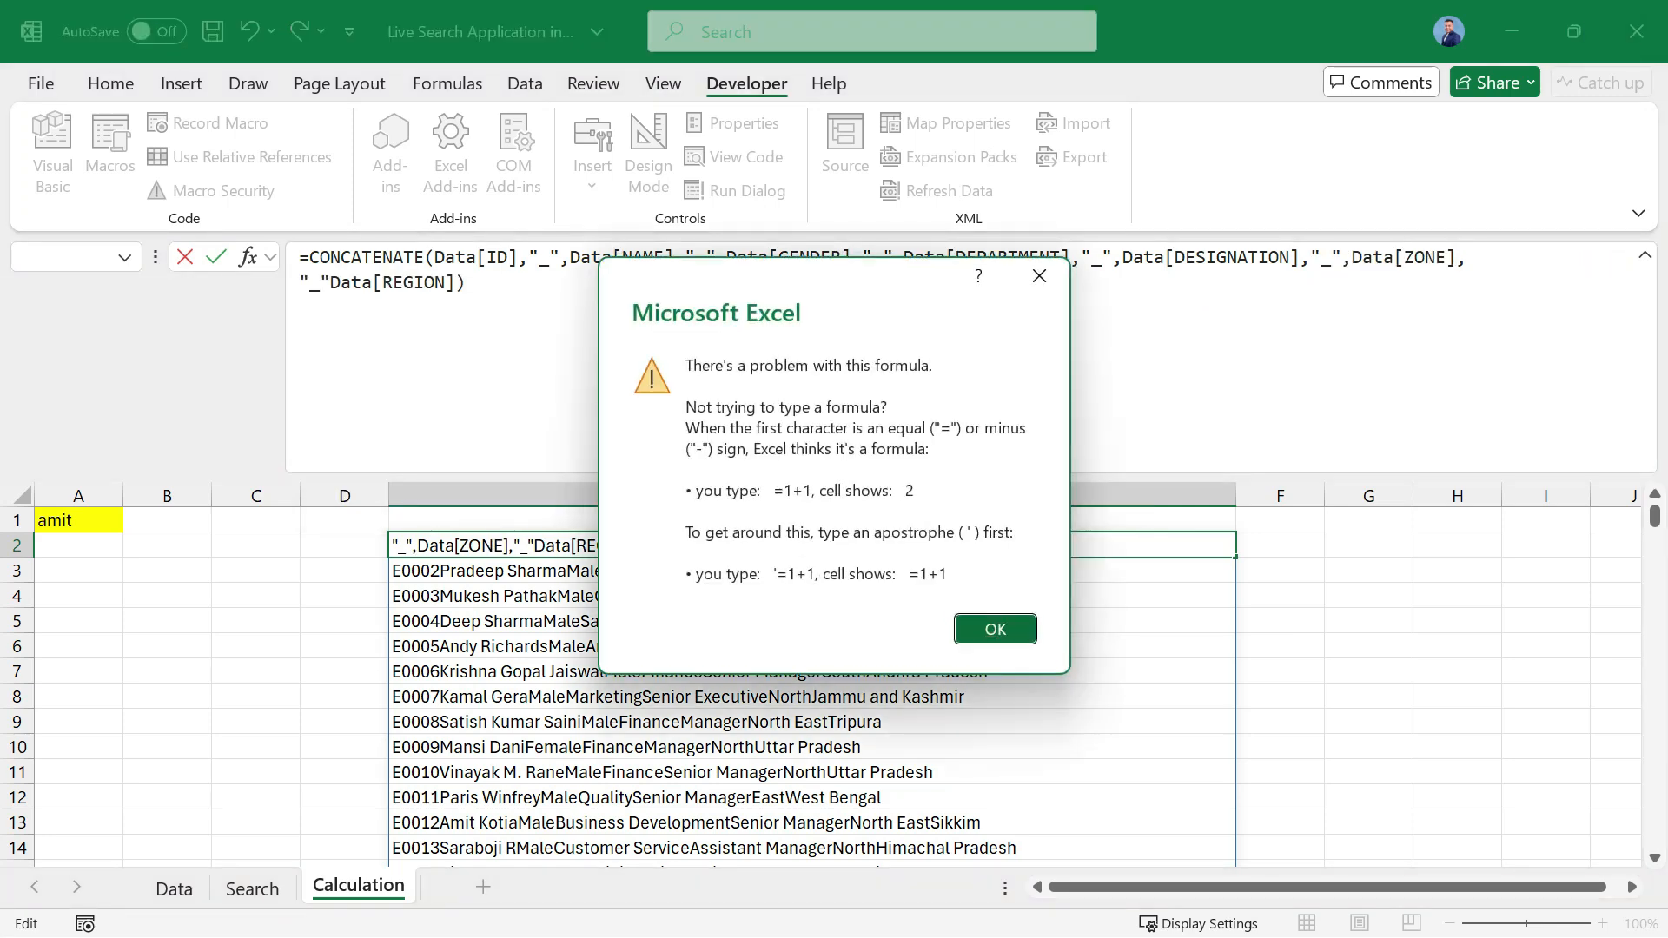
pyautogui.press('Return')
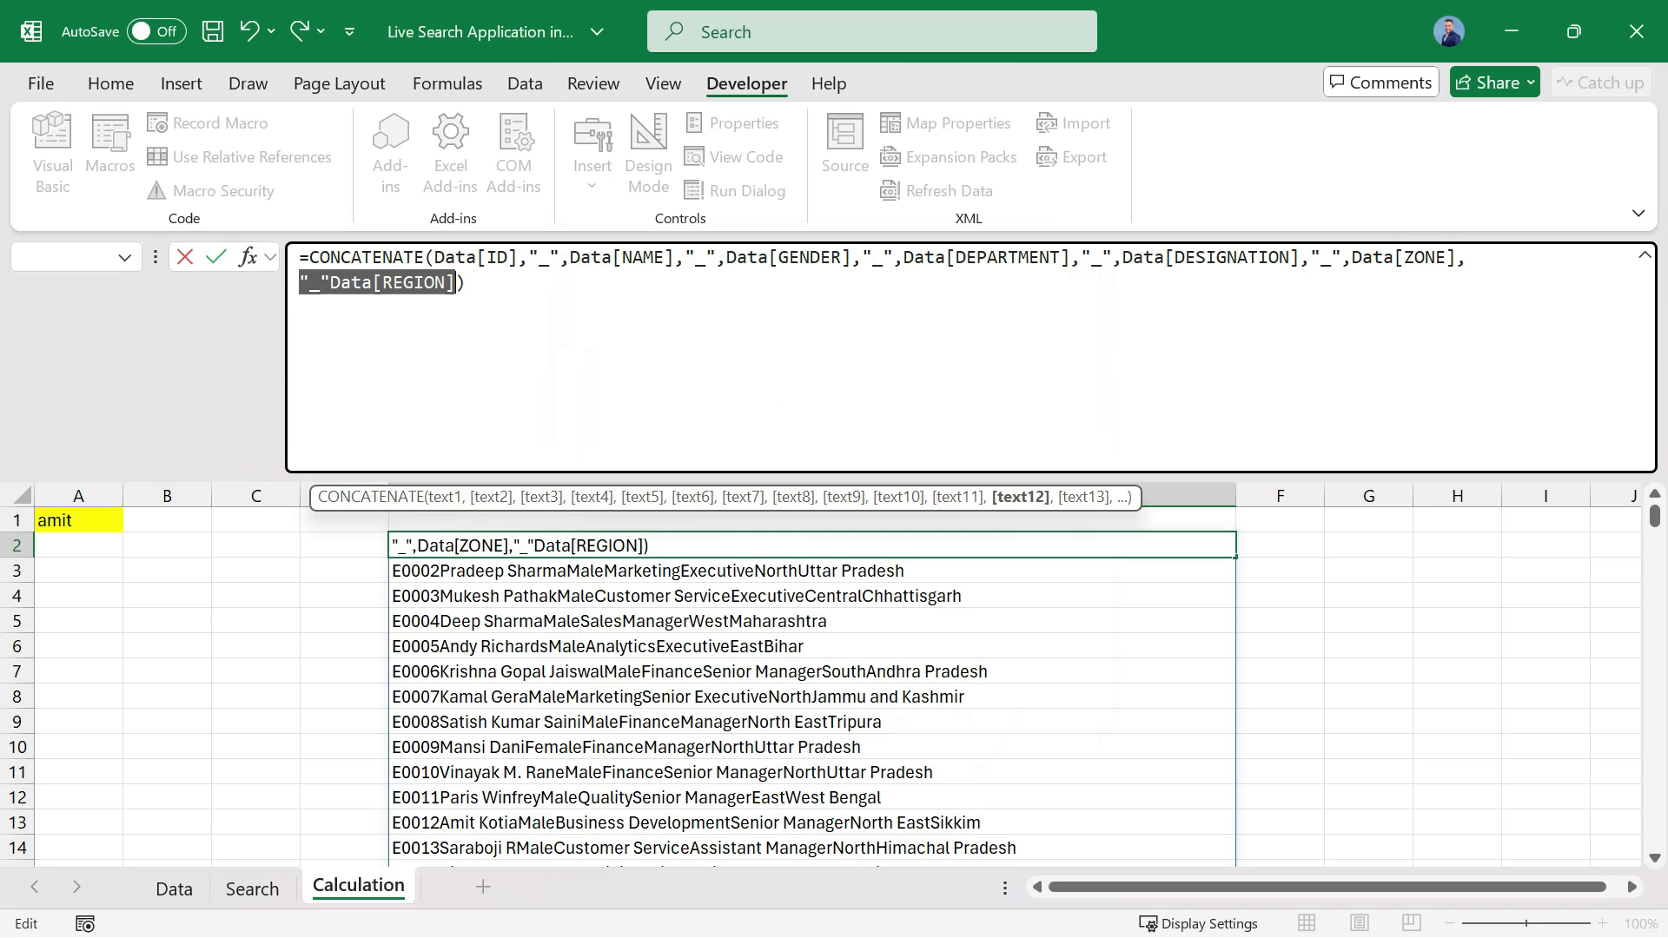
# Add the missing comma between "_" and Data[REGION] and enter the corrected CONCATENATE formula in E2.
pyautogui.press('Left')
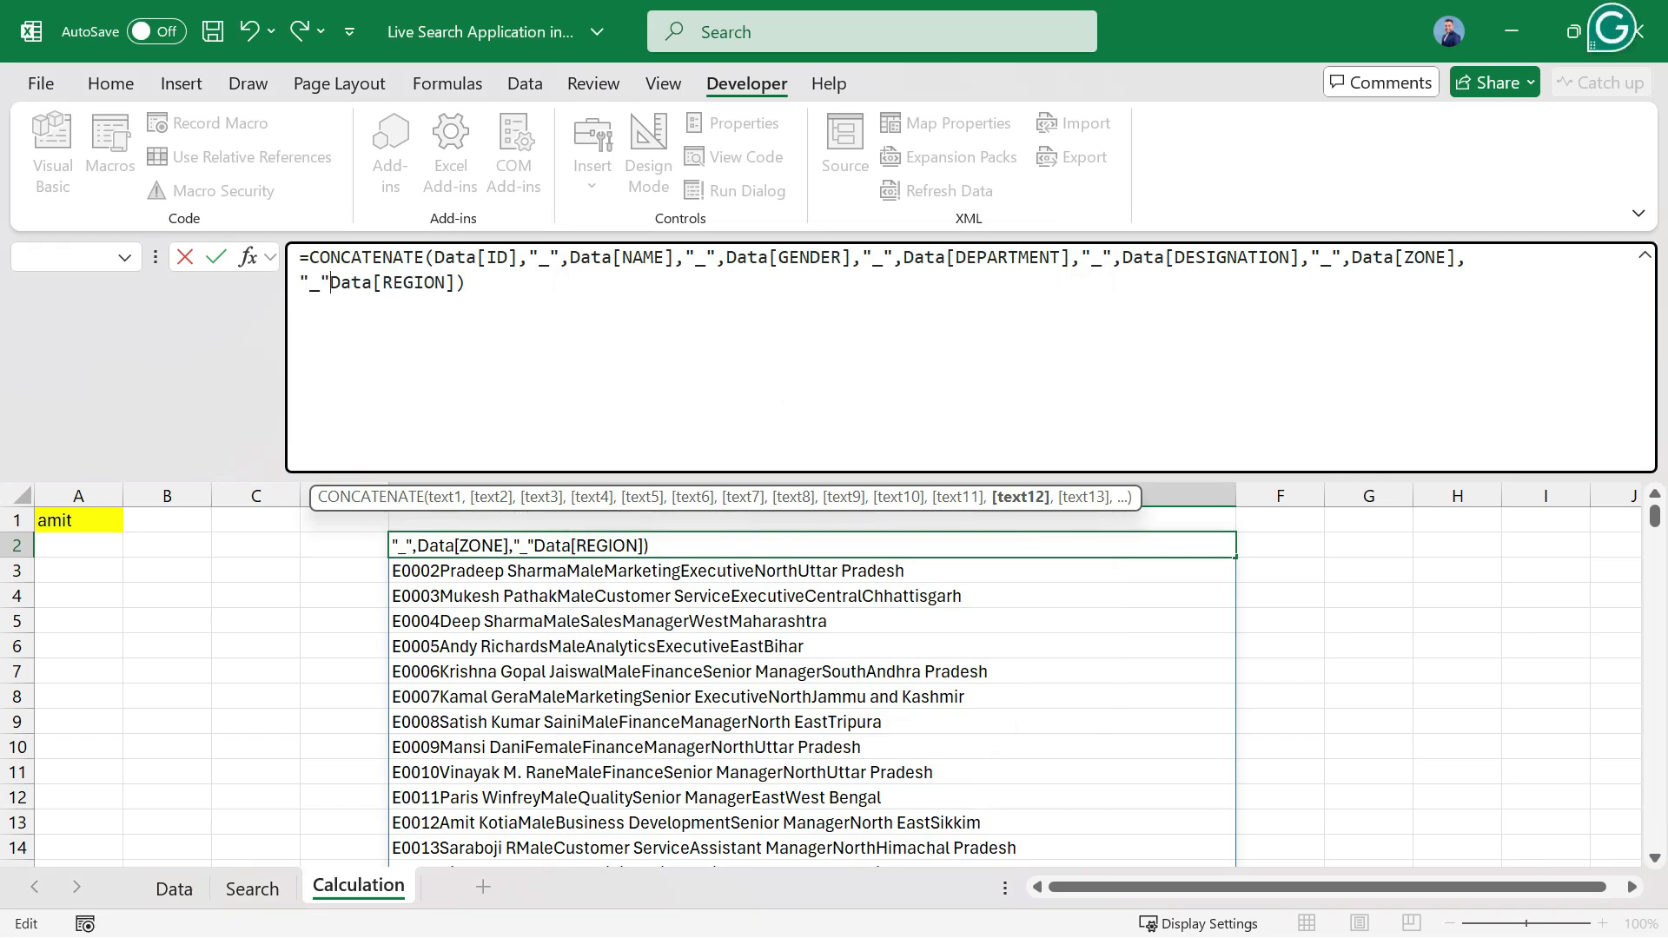
pyautogui.write(',')
pyautogui.press('Return')
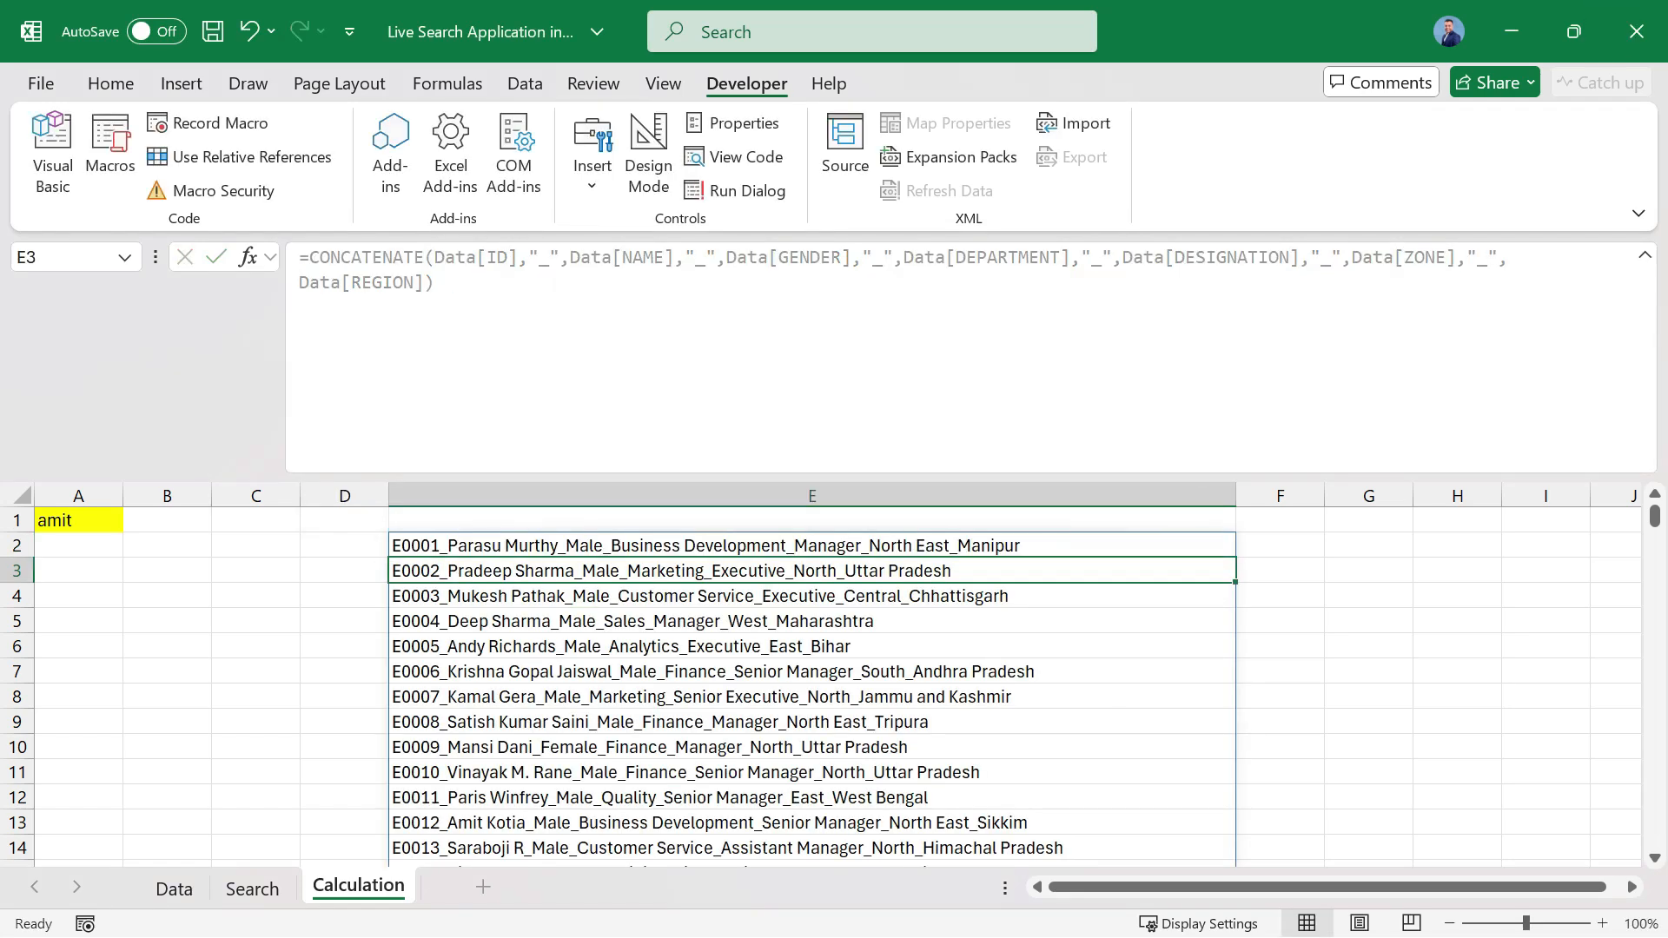
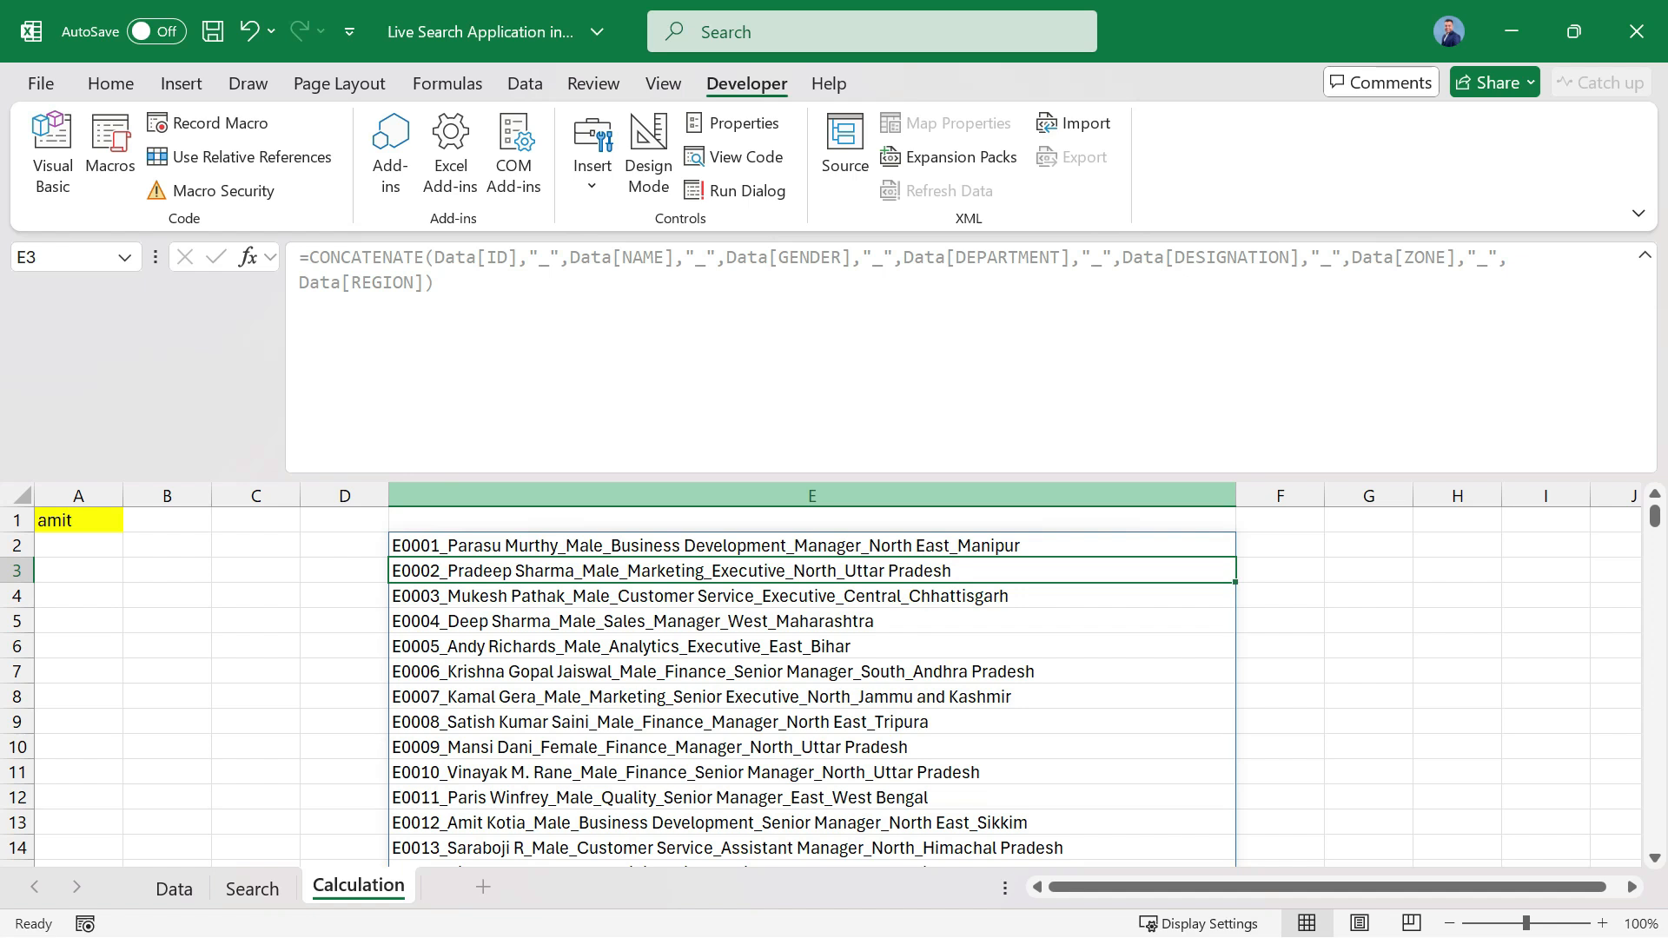
# Collapse the formula editing area and compare the joined strings on the Calculation sheet with the rows of the Data sheet.
pyautogui.moveTo(971, 477); pyautogui.dragTo(971, 276)
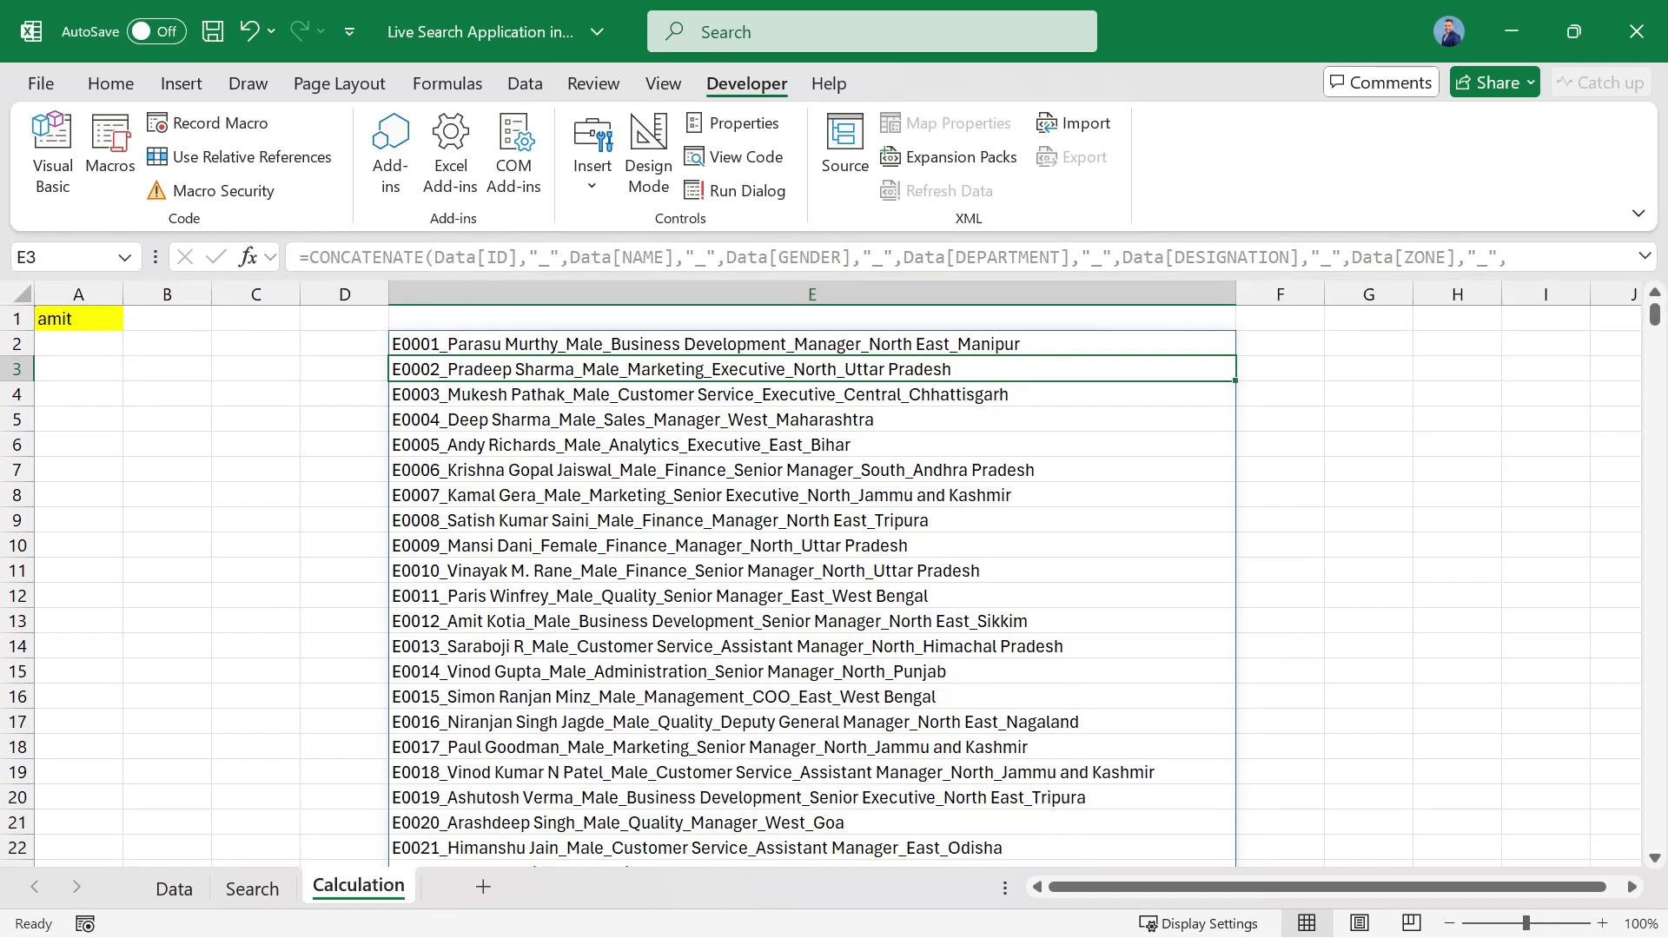
pyautogui.press('Up')
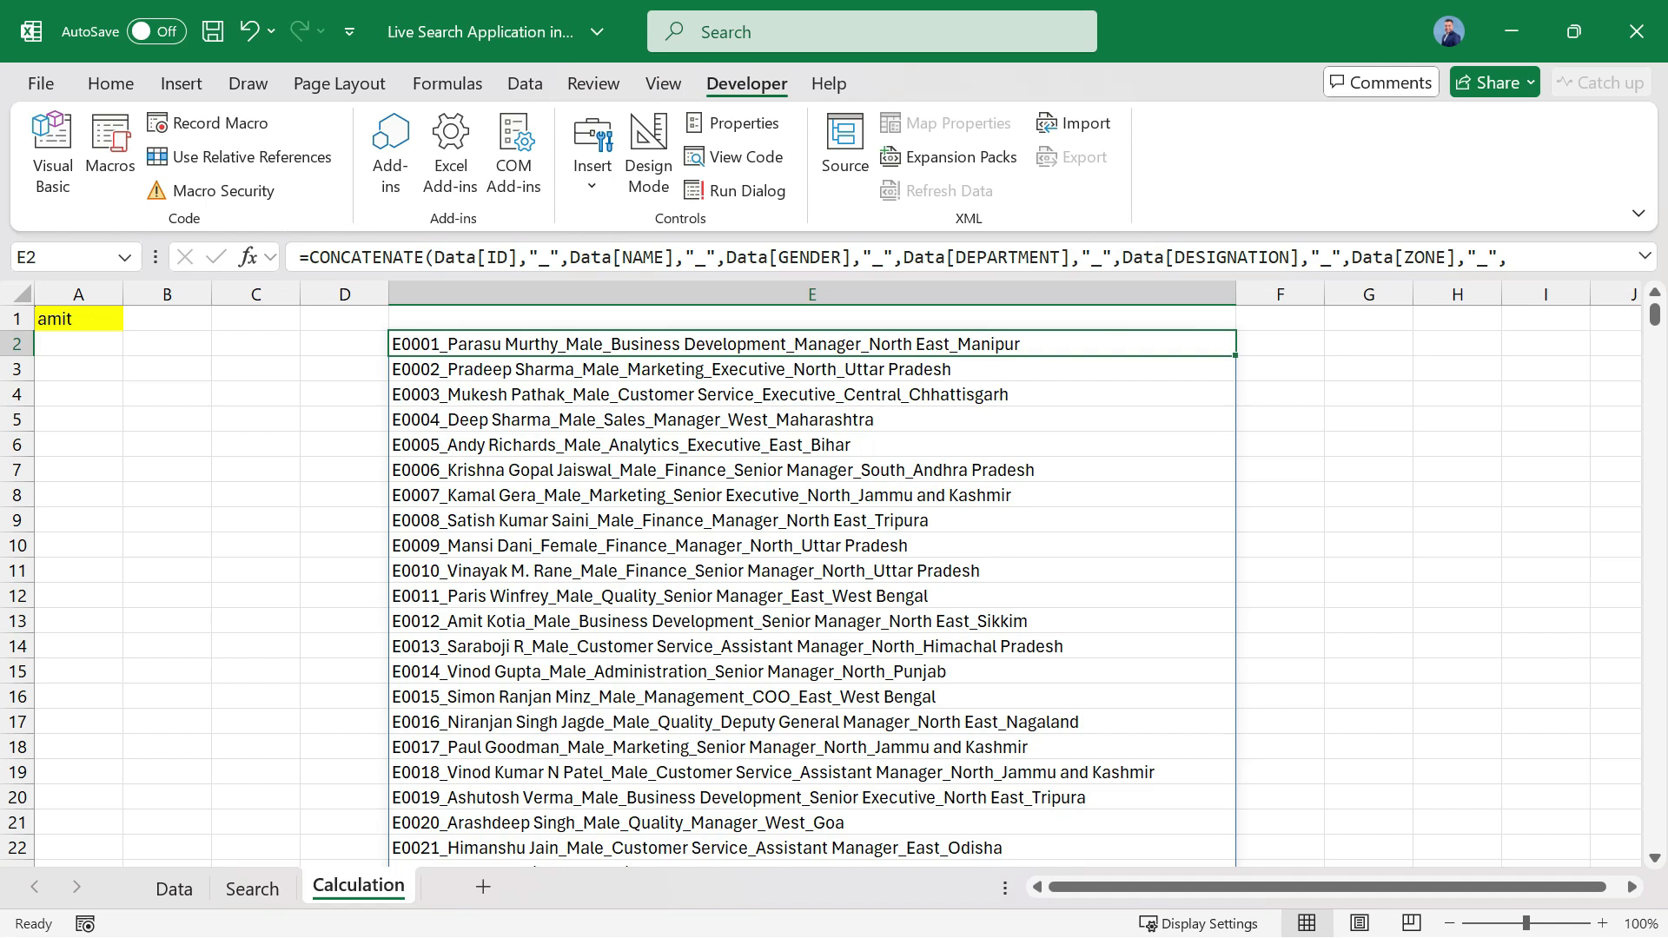
pyautogui.click(173, 887)
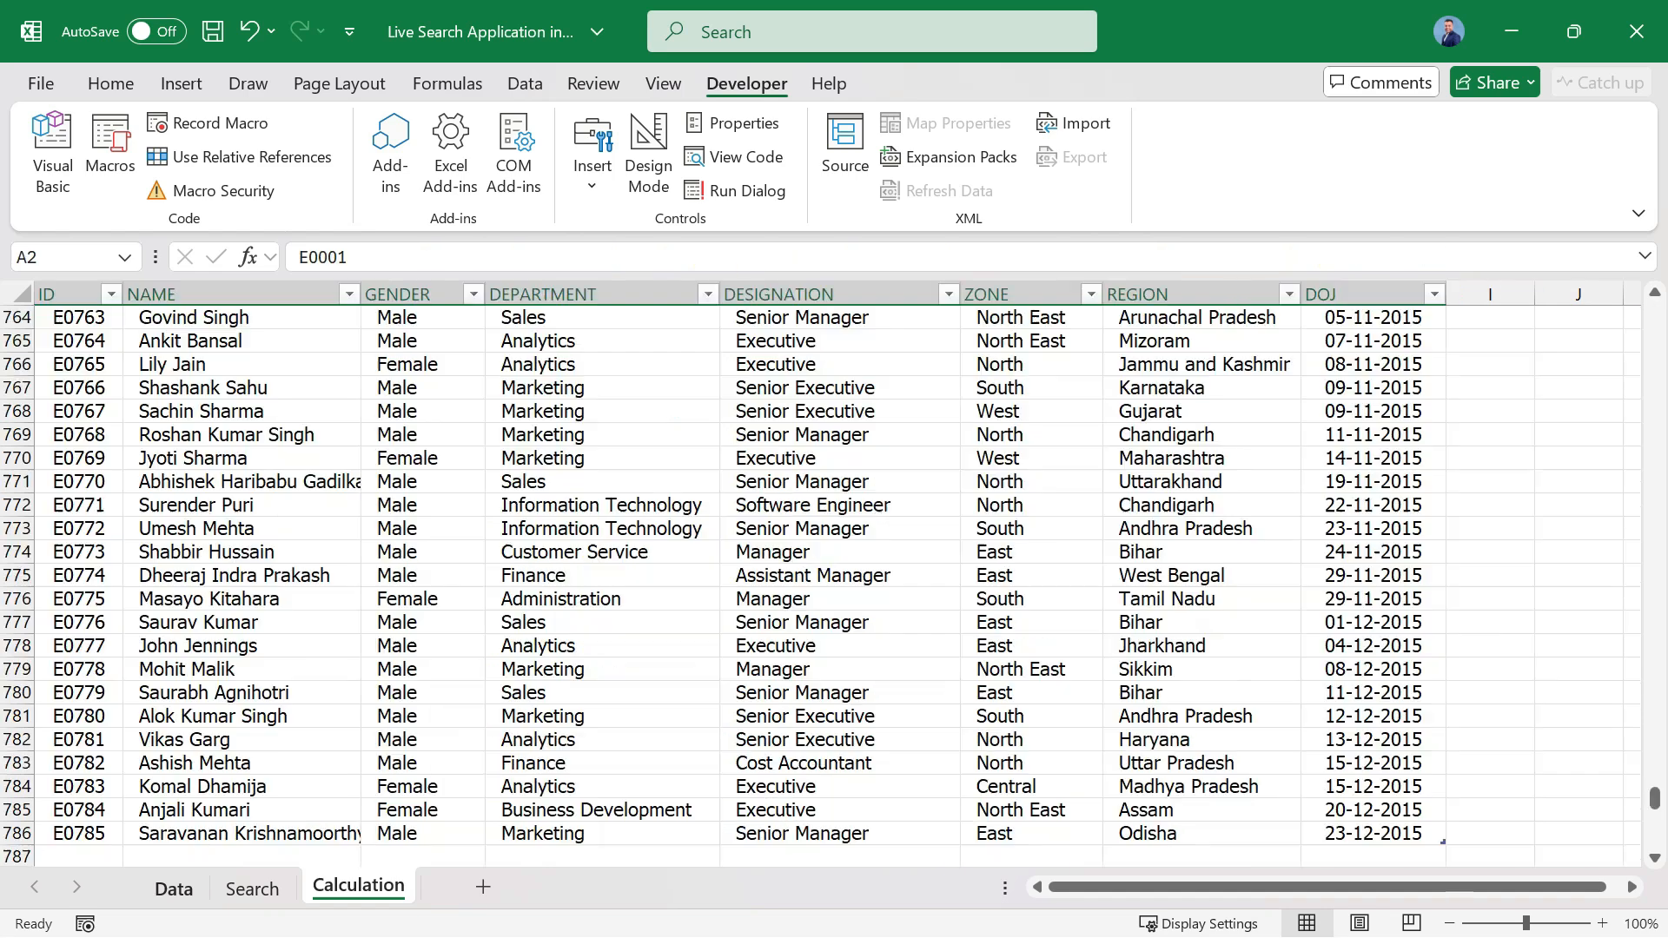
pyautogui.rightClick(358, 887)
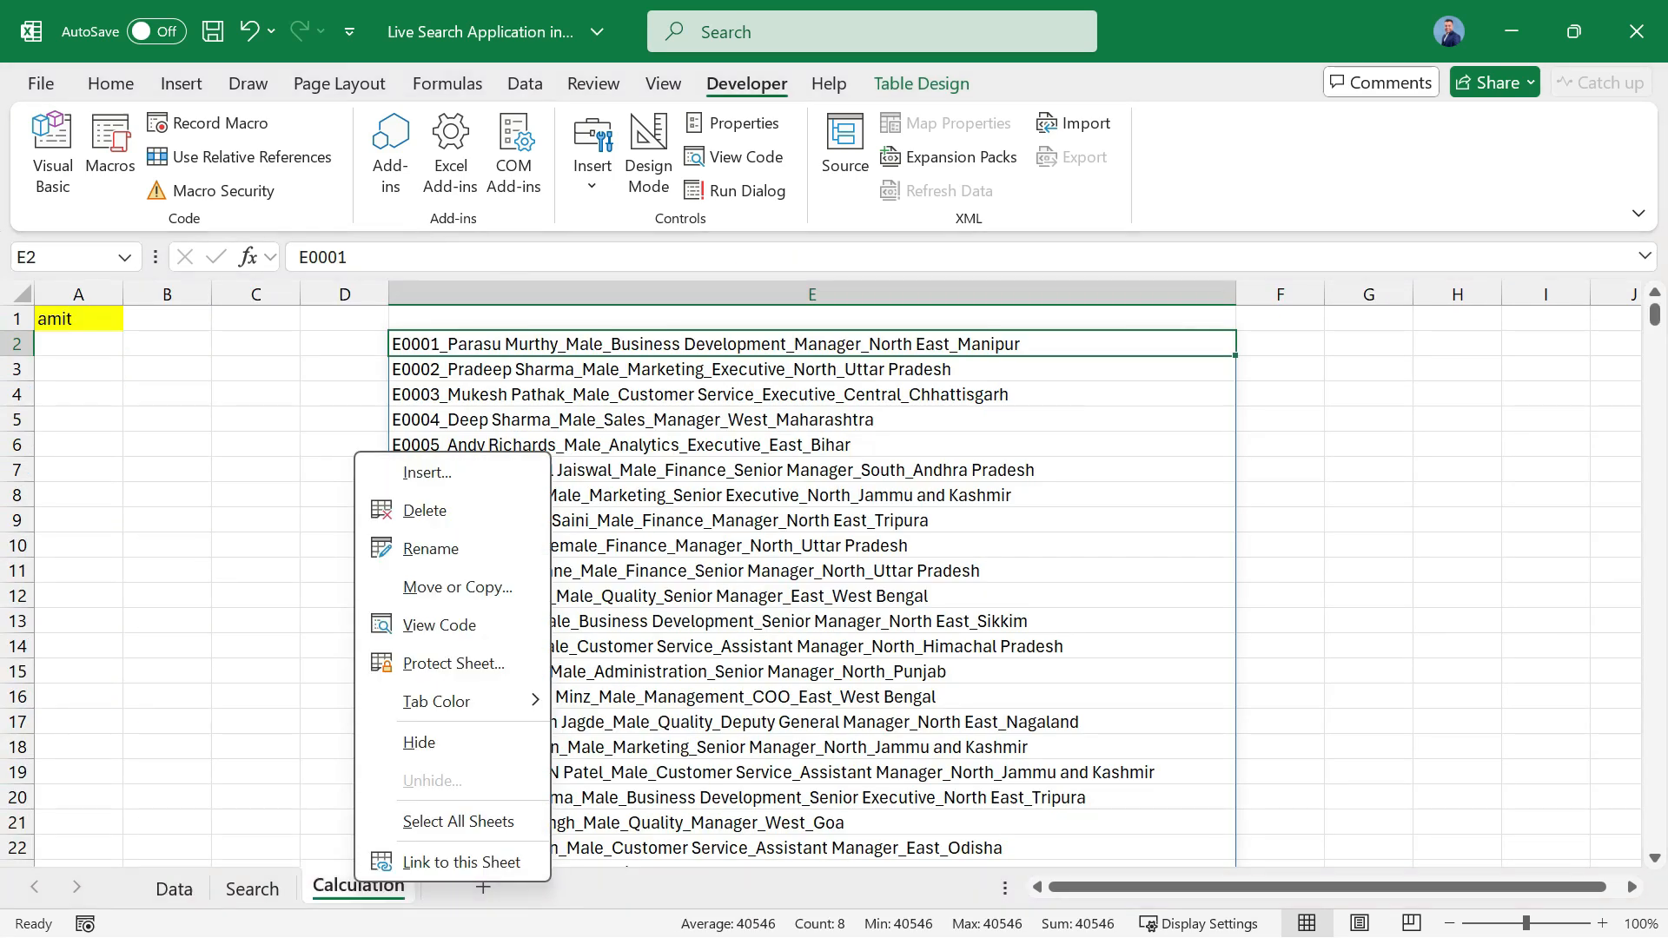
pyautogui.press('Escape')
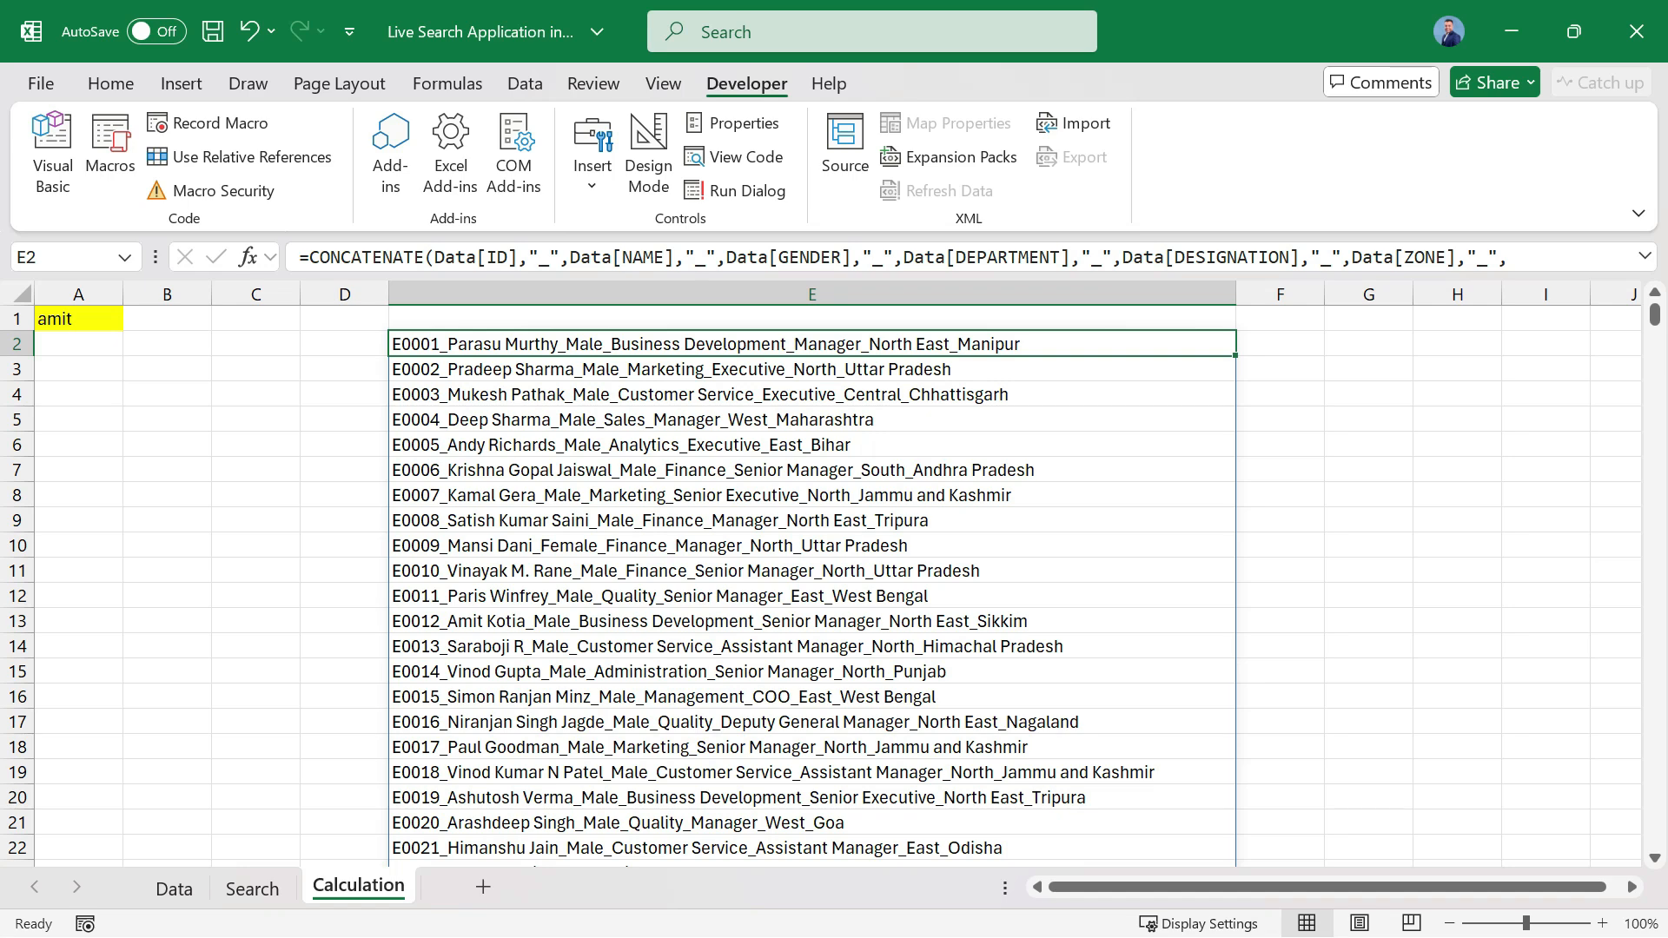
# Copy the full CONCATENATE formula text from cell E2 and leave cell editing without changes.
pyautogui.press('F2')
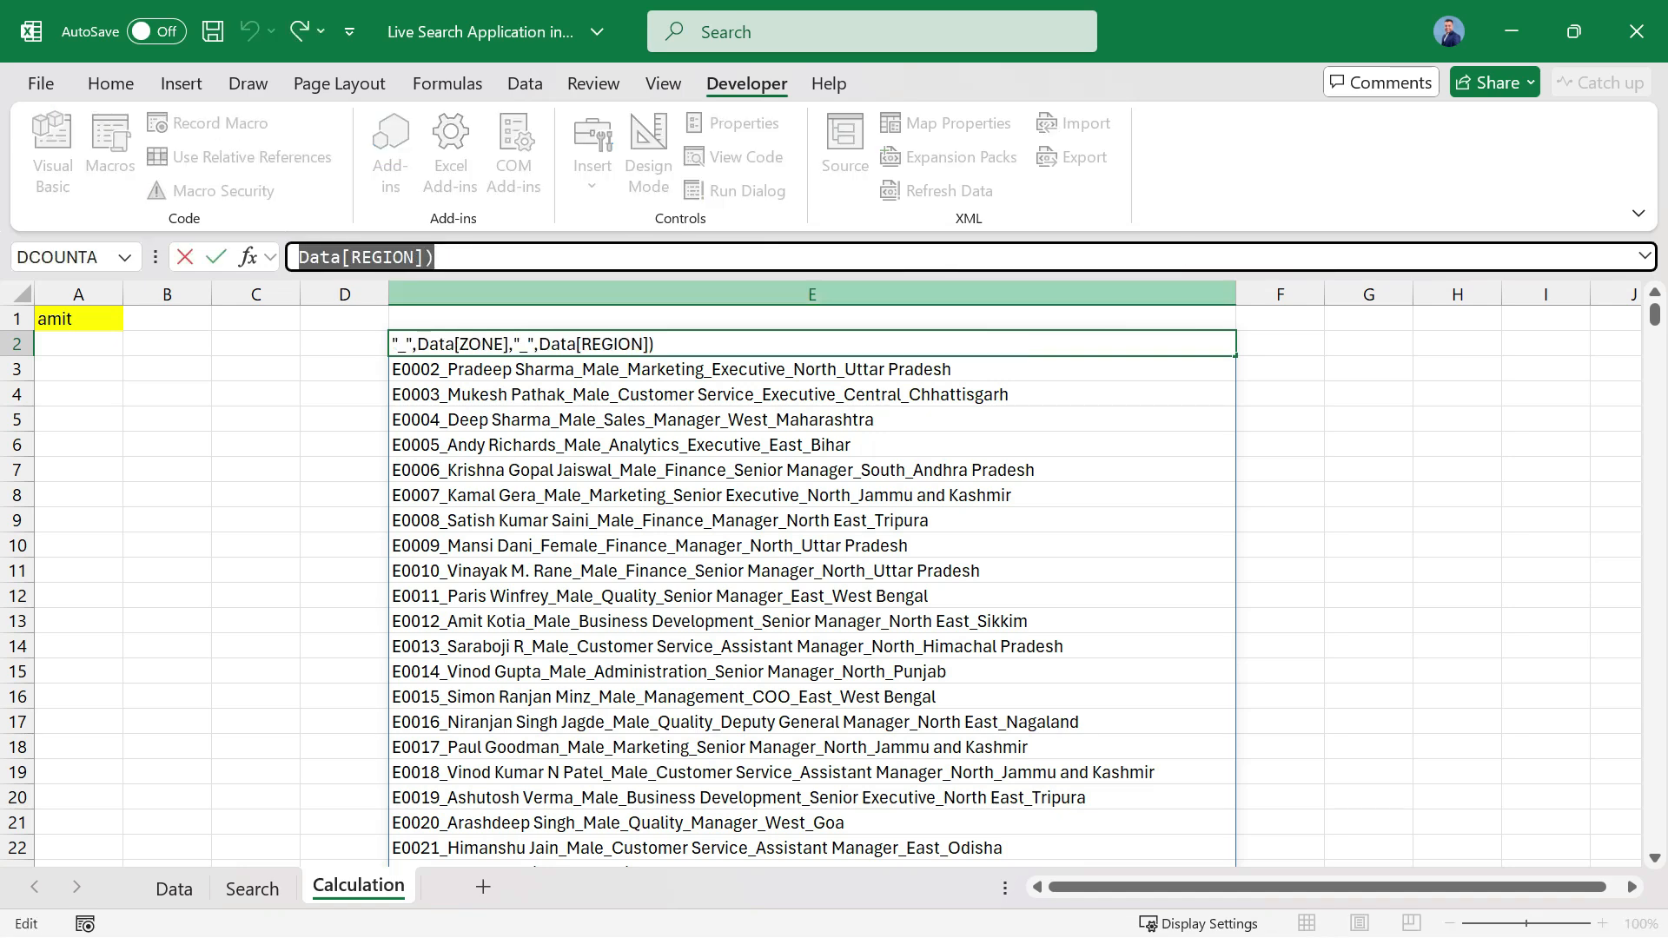
pyautogui.click(1644, 256)
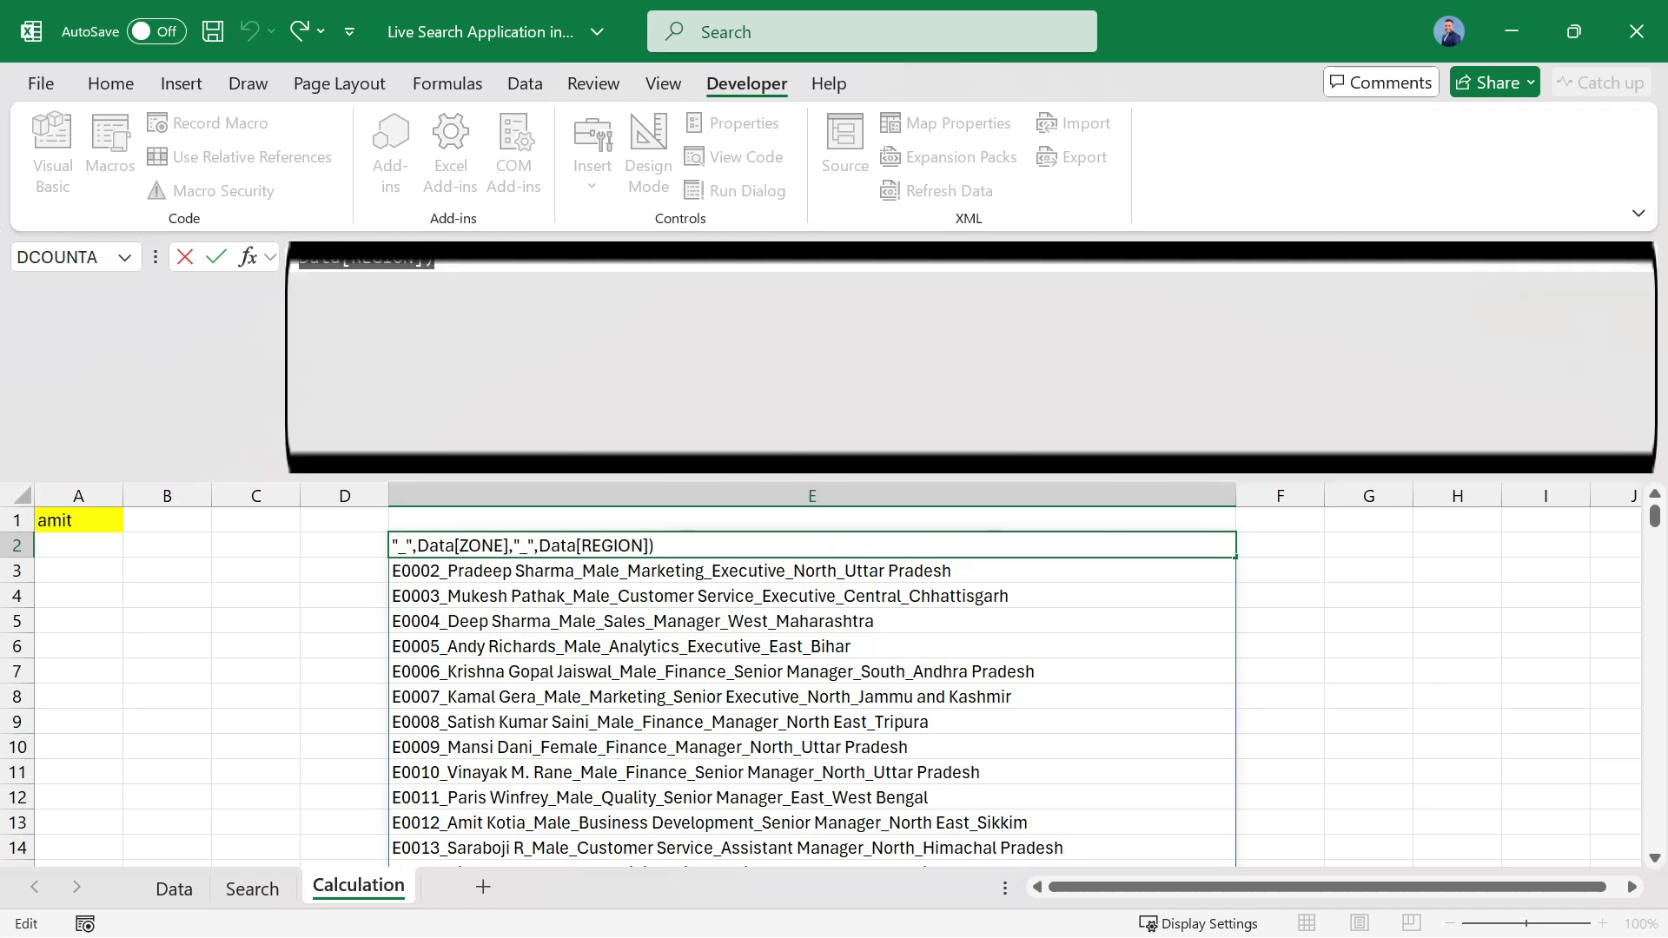
pyautogui.press('Escape')
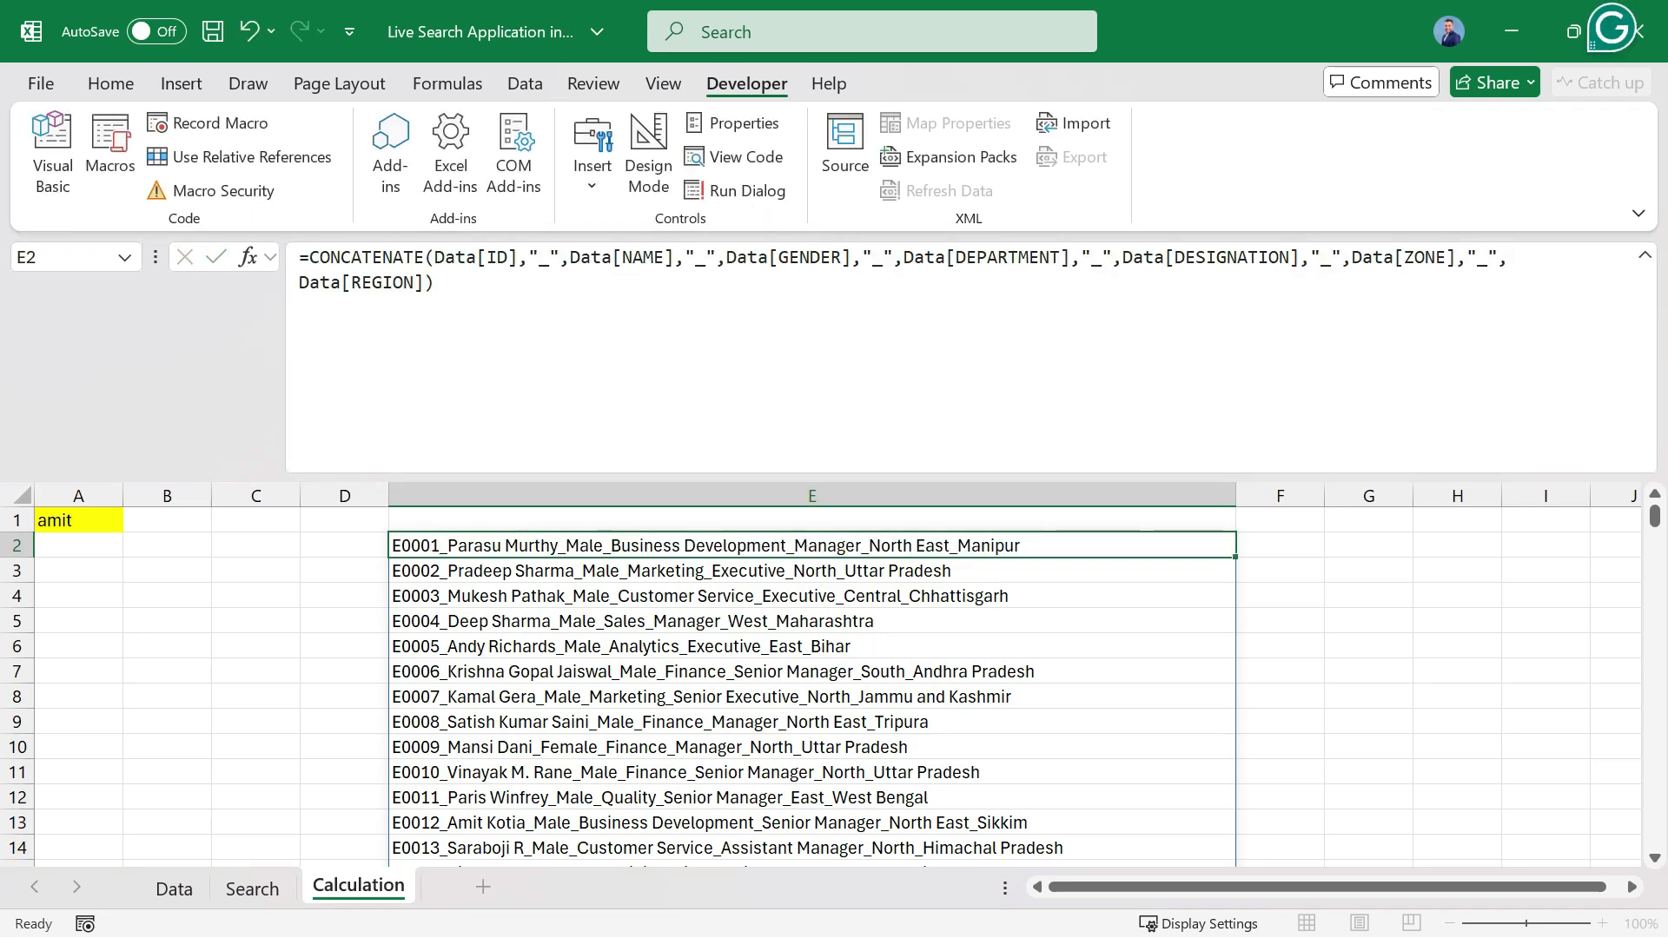
# Start a new workbook-scoped defined name called Search_Key in the Name Manager.
pyautogui.click(448, 84)
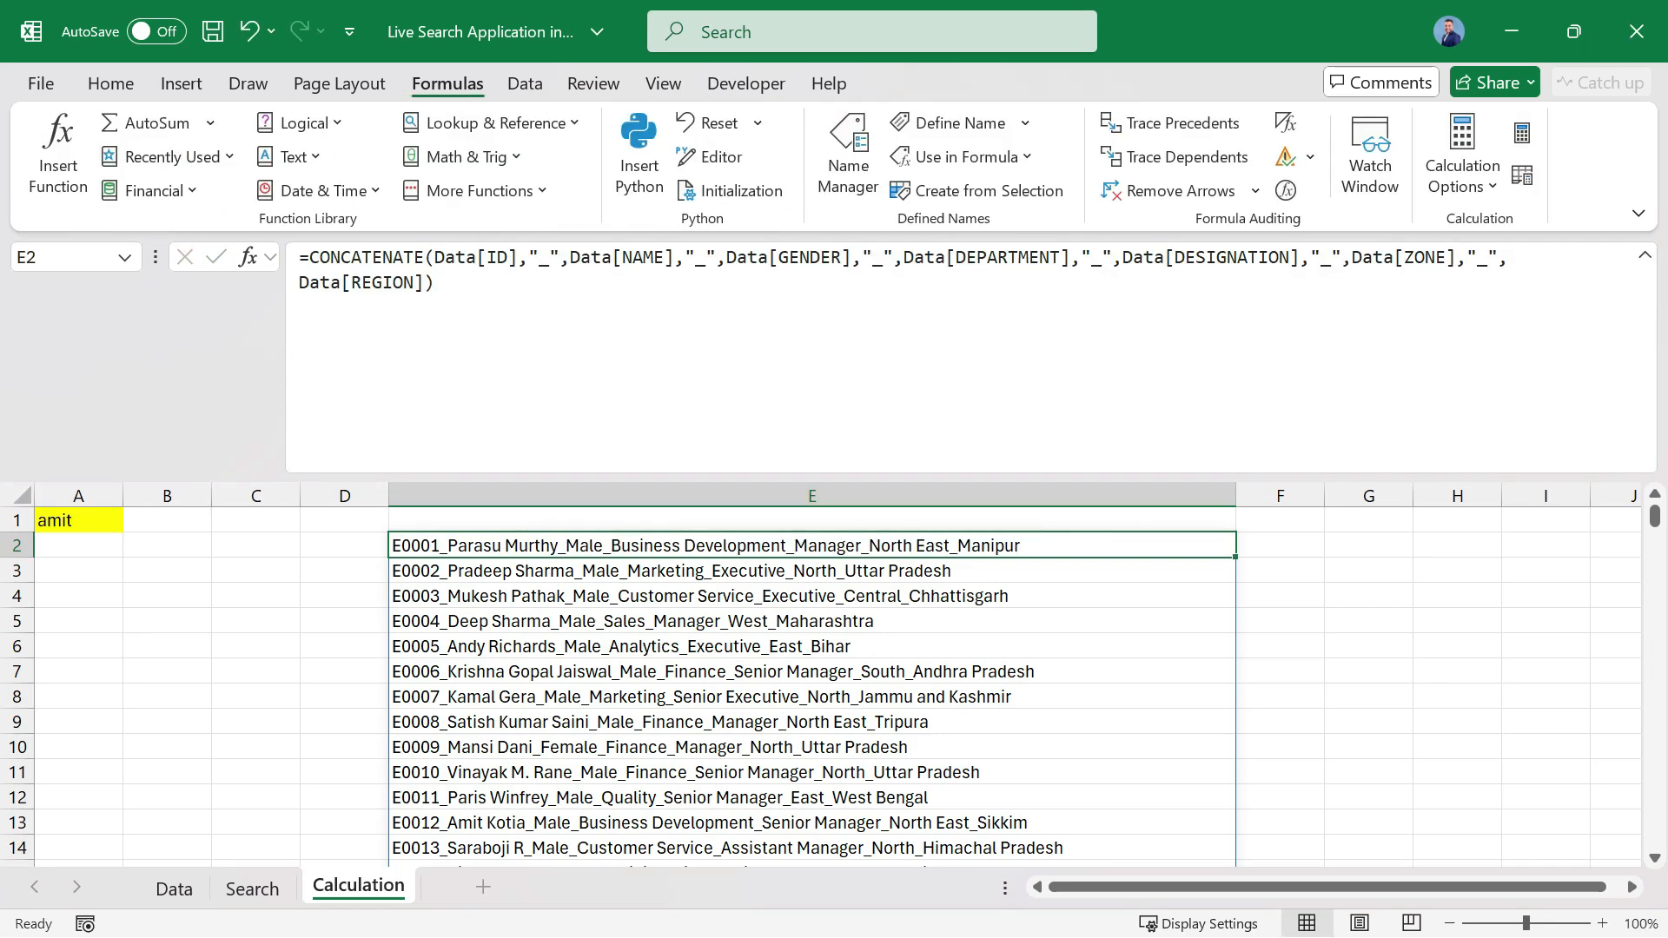
pyautogui.click(848, 156)
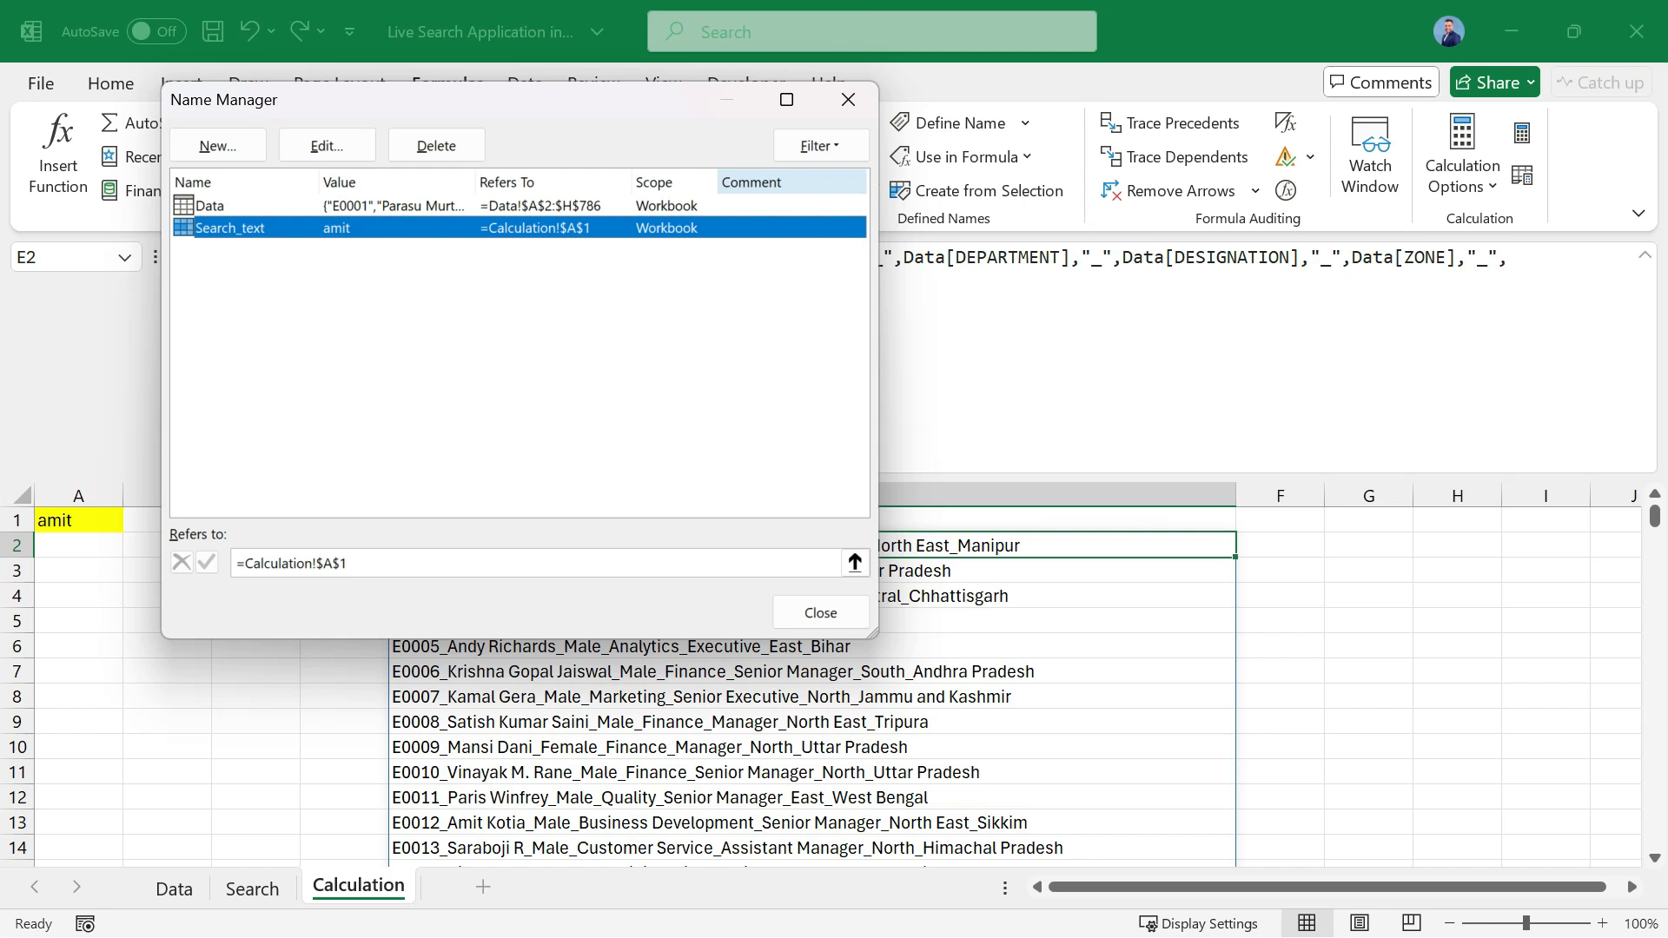
pyautogui.click(217, 145)
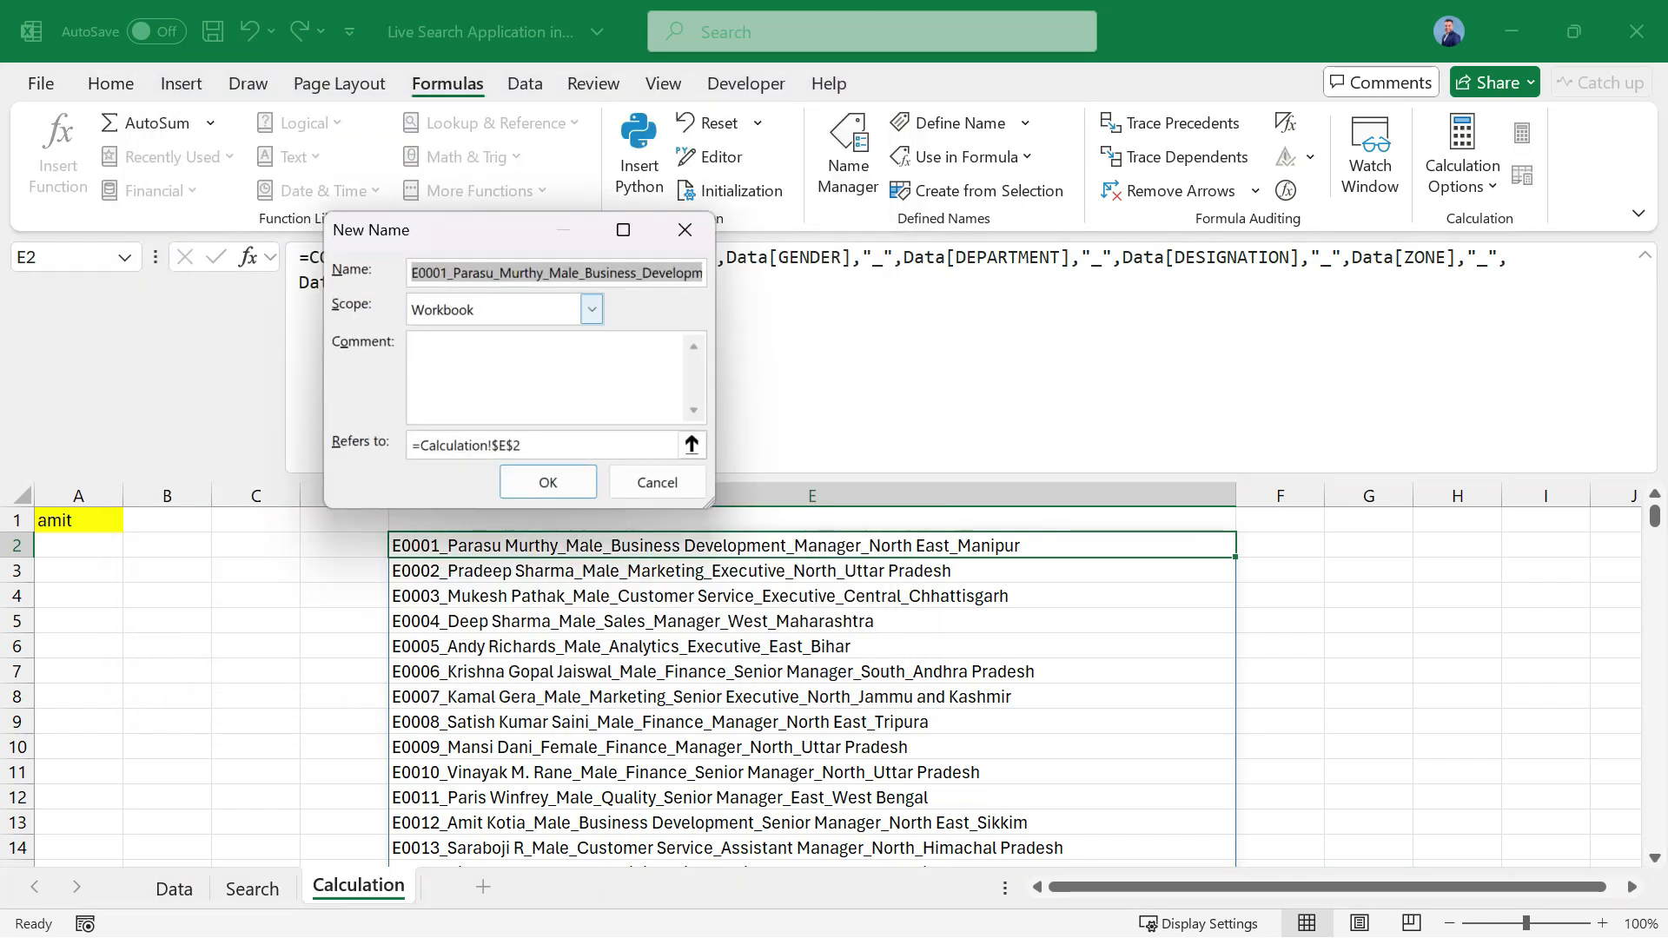
pyautogui.write('Sae')
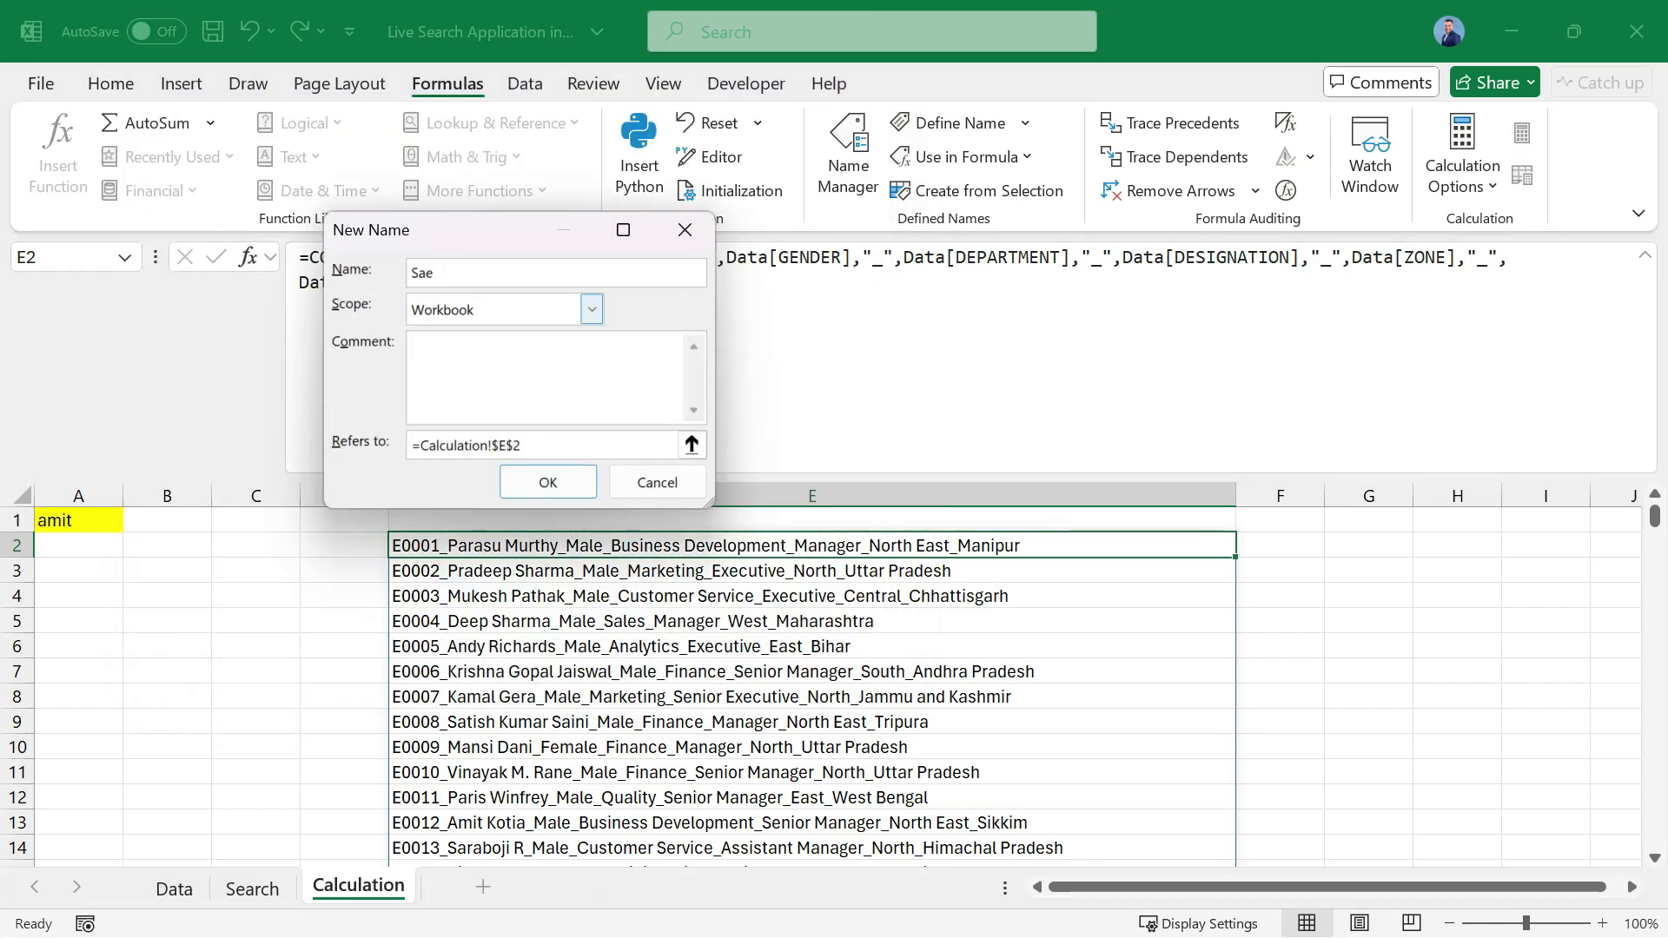
pyautogui.press('BackSpace')
pyautogui.press('BackSpace')
pyautogui.write('earch')
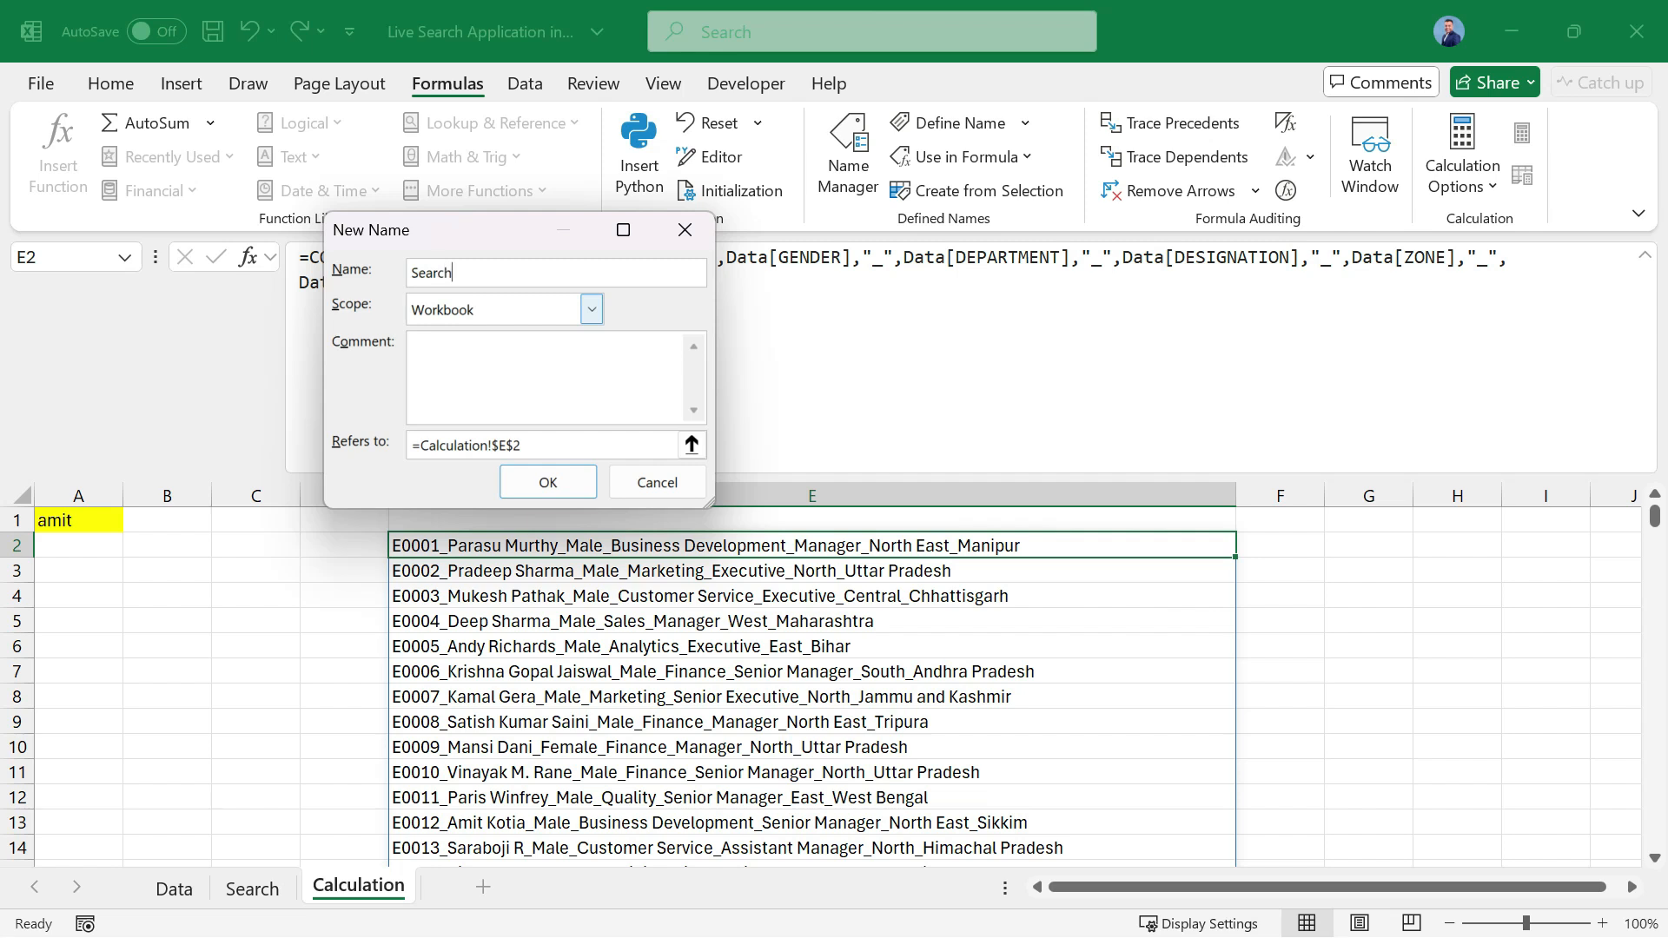
pyautogui.write('_Key')
# Make Search_Key refer to the copied CONCATENATE formula, widen the dialog to check it, and save the name.
pyautogui.moveTo(565, 446); pyautogui.dragTo(410, 445)
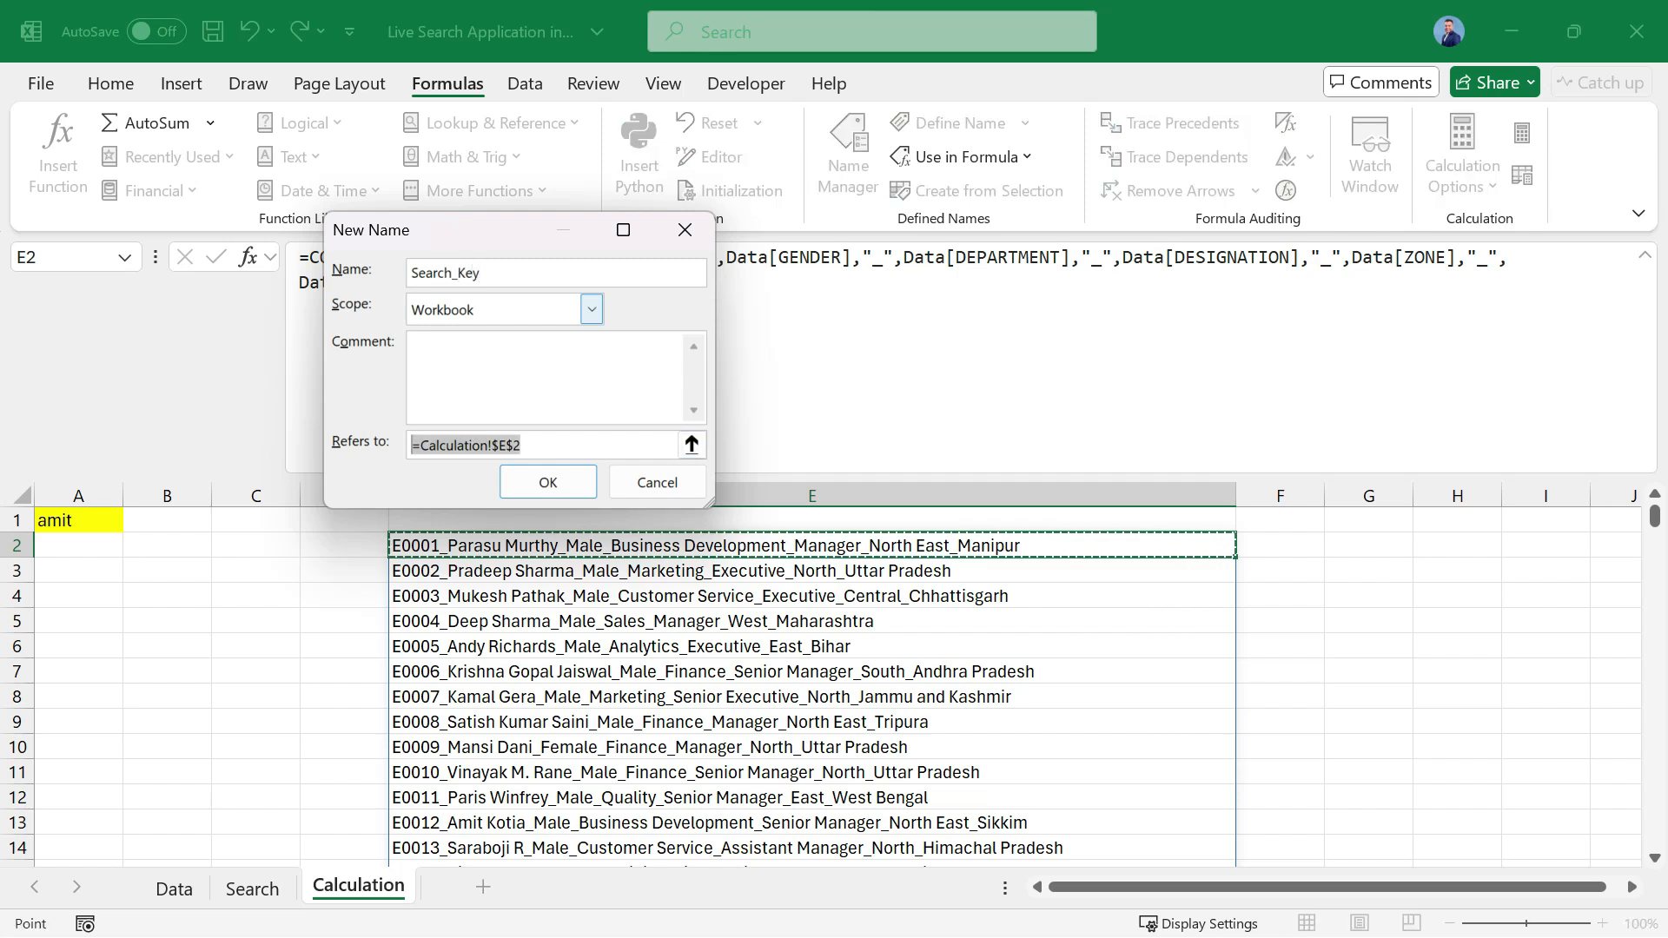
pyautogui.write('=')
pyautogui.hotkey('ctrl', 'v')
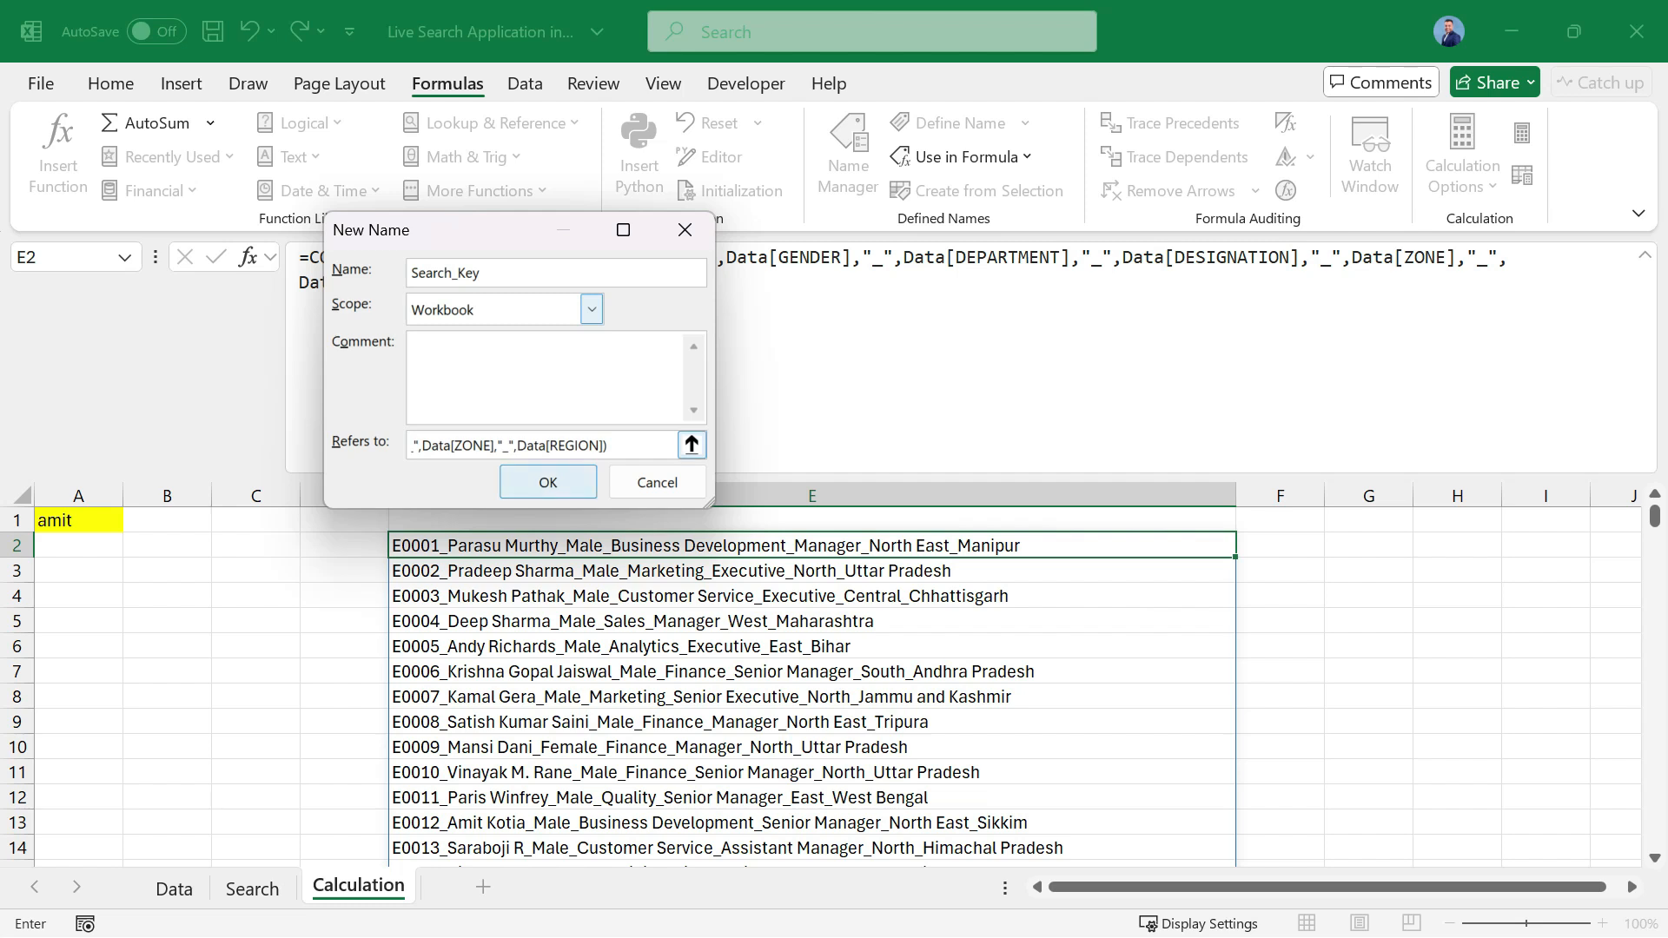
pyautogui.moveTo(708, 504); pyautogui.dragTo(1216, 527)
pyautogui.moveTo(629, 467); pyautogui.dragTo(373, 468)
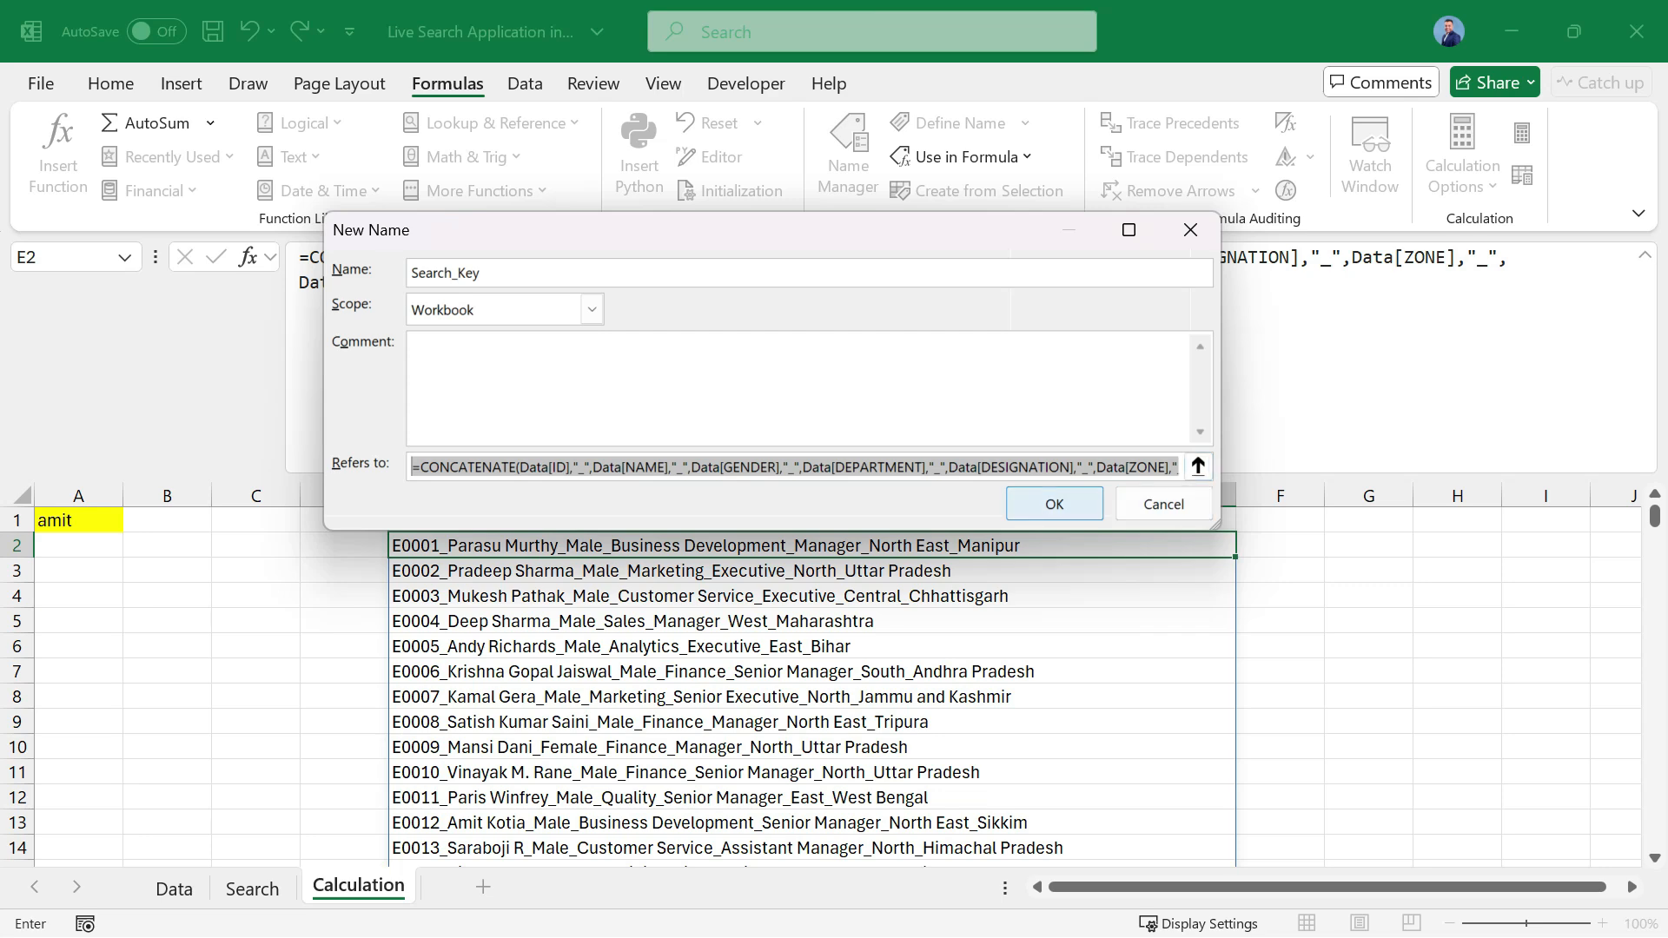
pyautogui.press('Return')
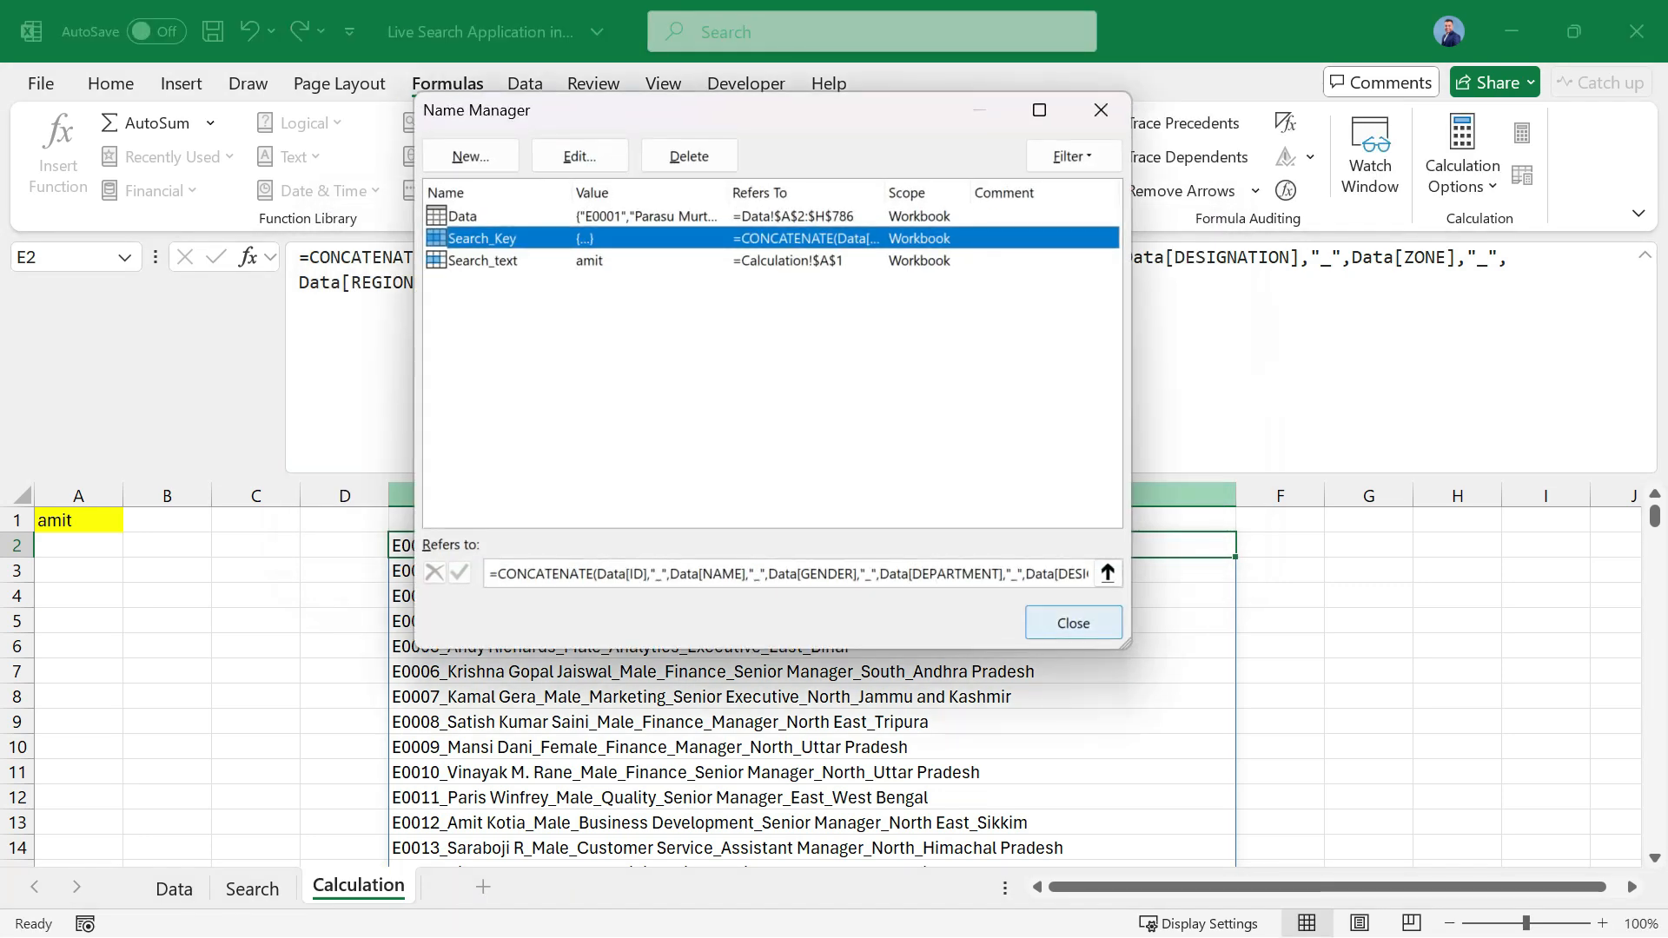
pyautogui.click(1073, 623)
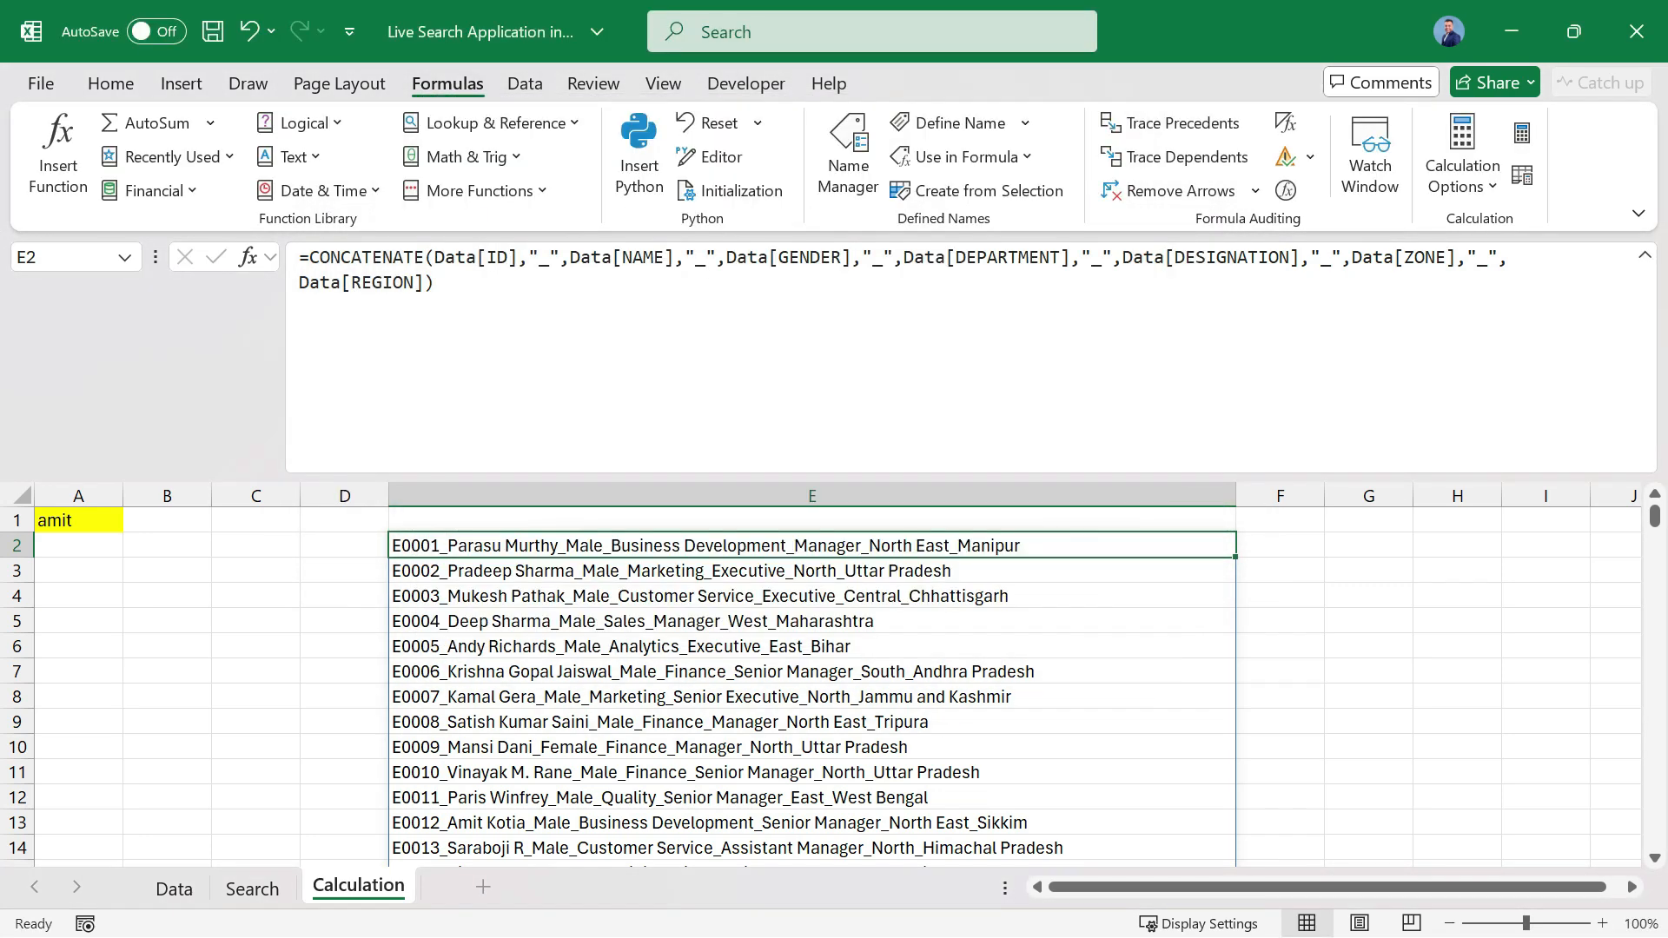
# Replace the CONCATENATE formula in E2 with =Search_Key and collapse the formula editing area.
pyautogui.press('Delete')
pyautogui.moveTo(765, 477); pyautogui.dragTo(765, 275)
pyautogui.write('=sear')
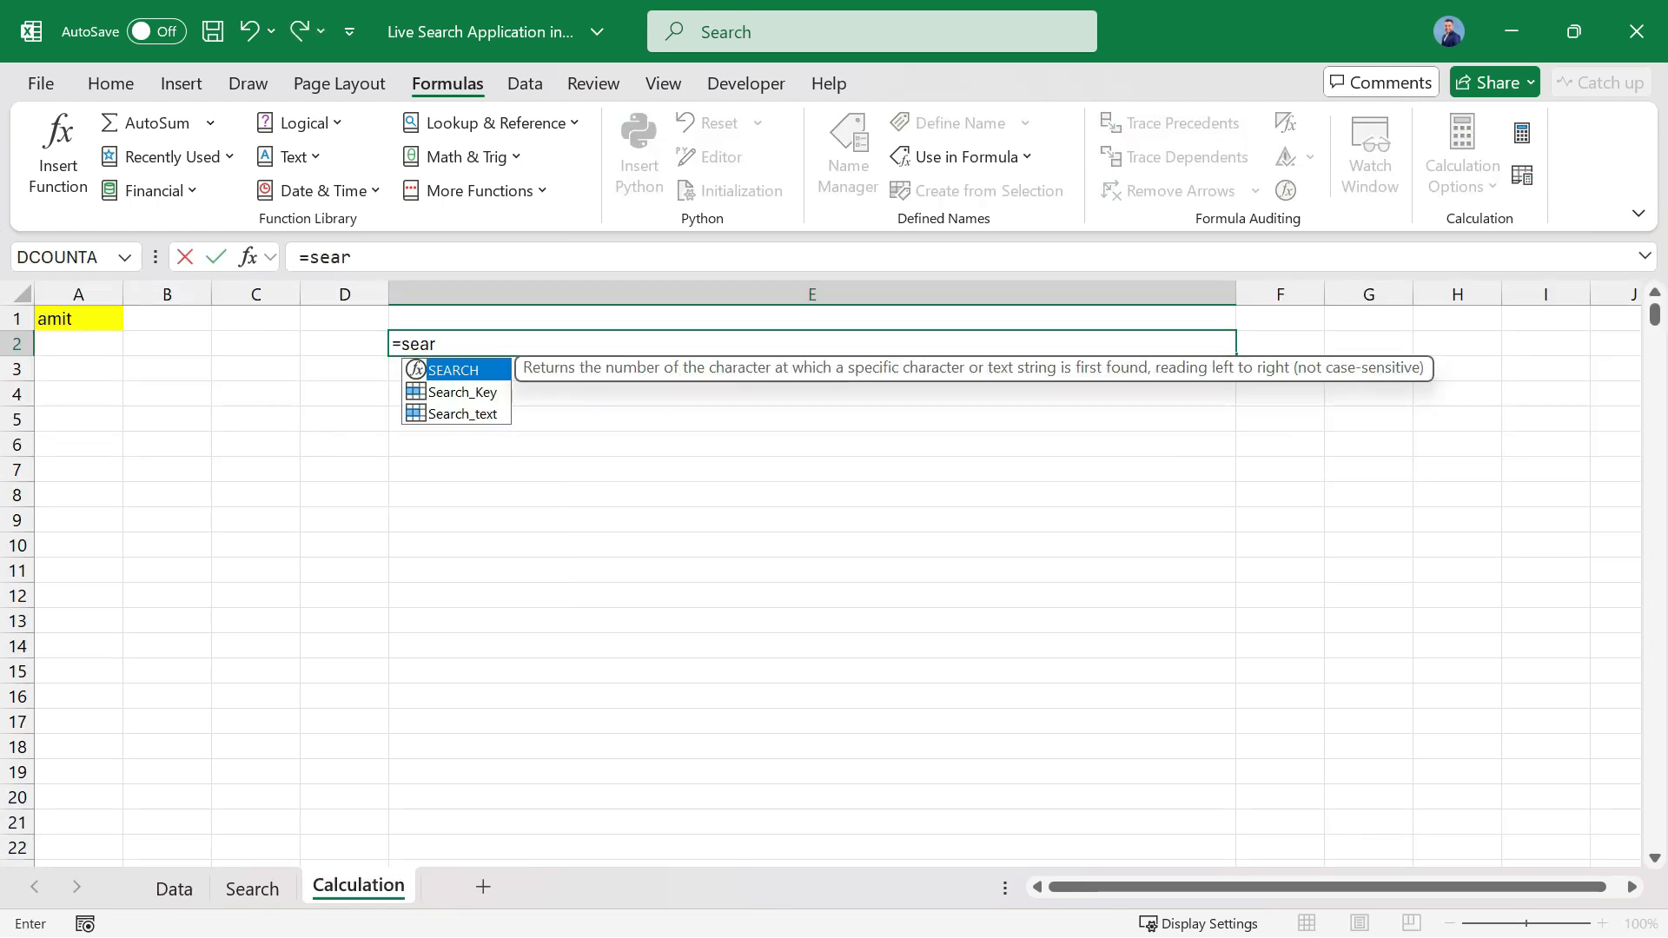
pyautogui.press('Down')
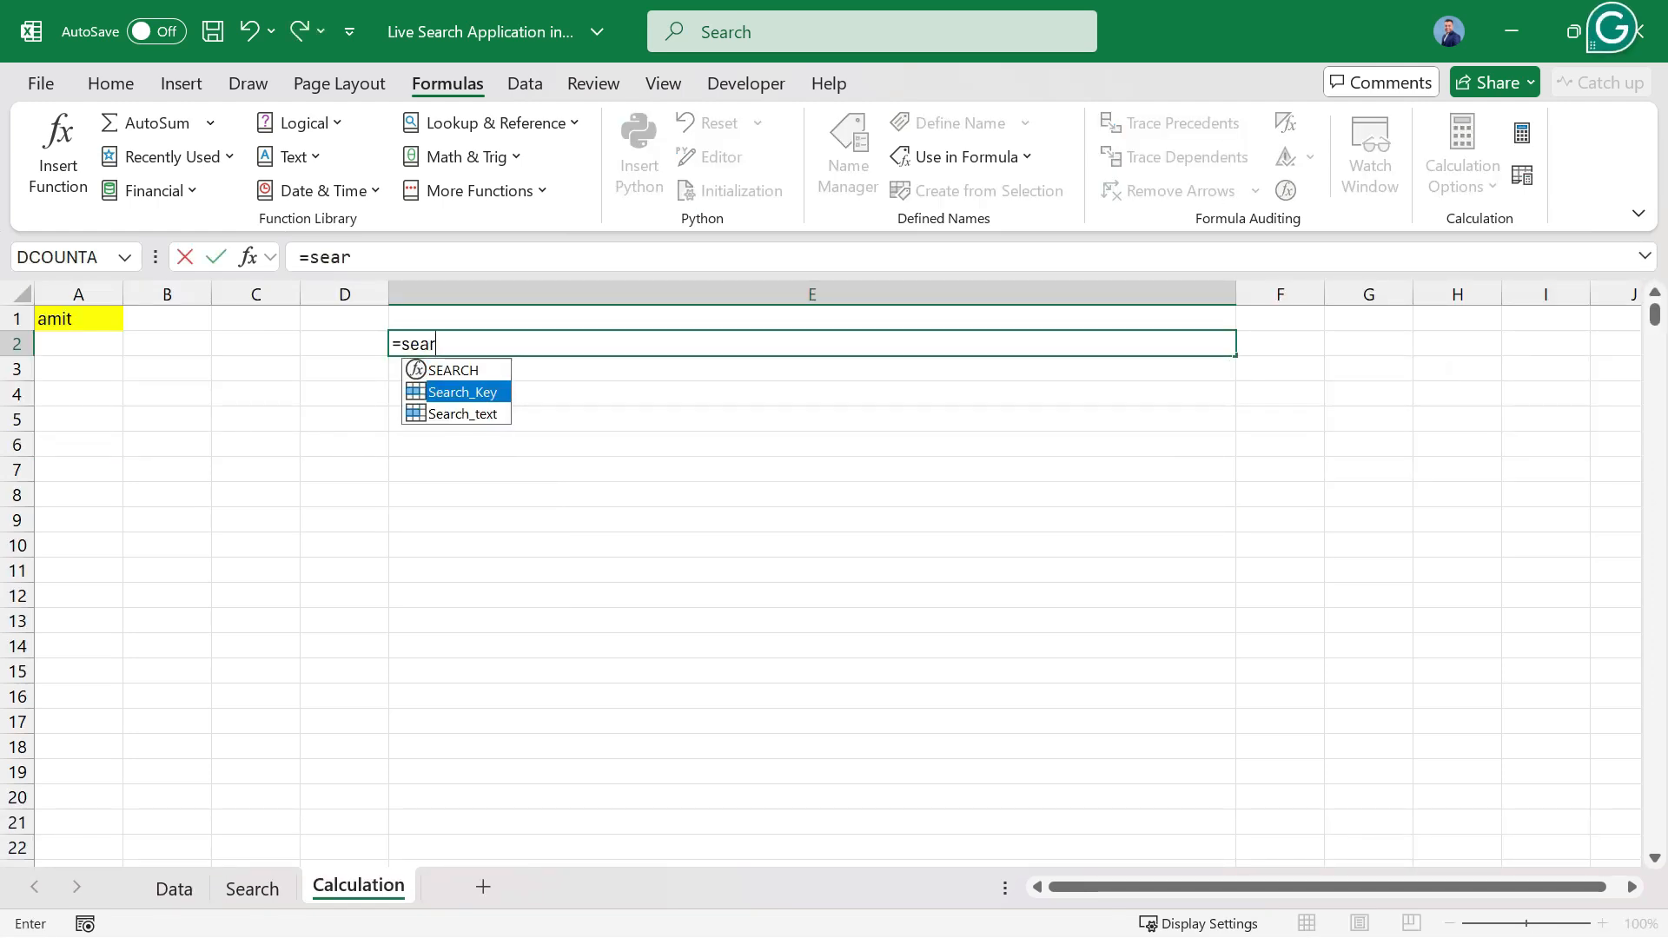
pyautogui.press('Escape')
pyautogui.press('Tab')
pyautogui.press('Return')
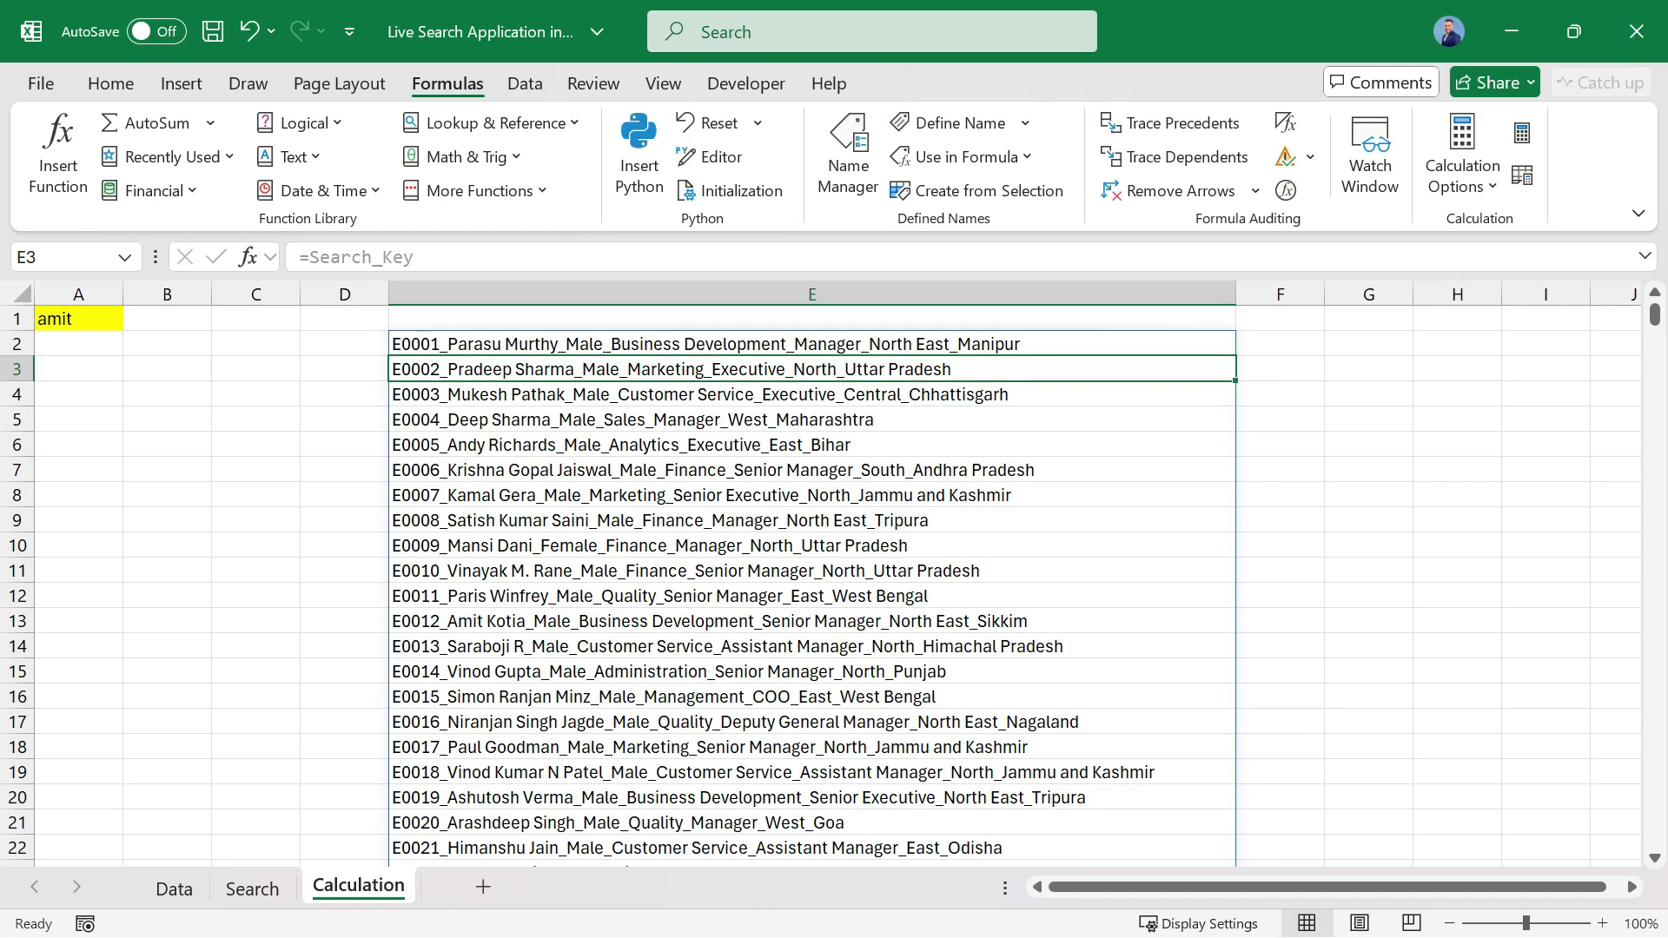
pyautogui.press('Up')
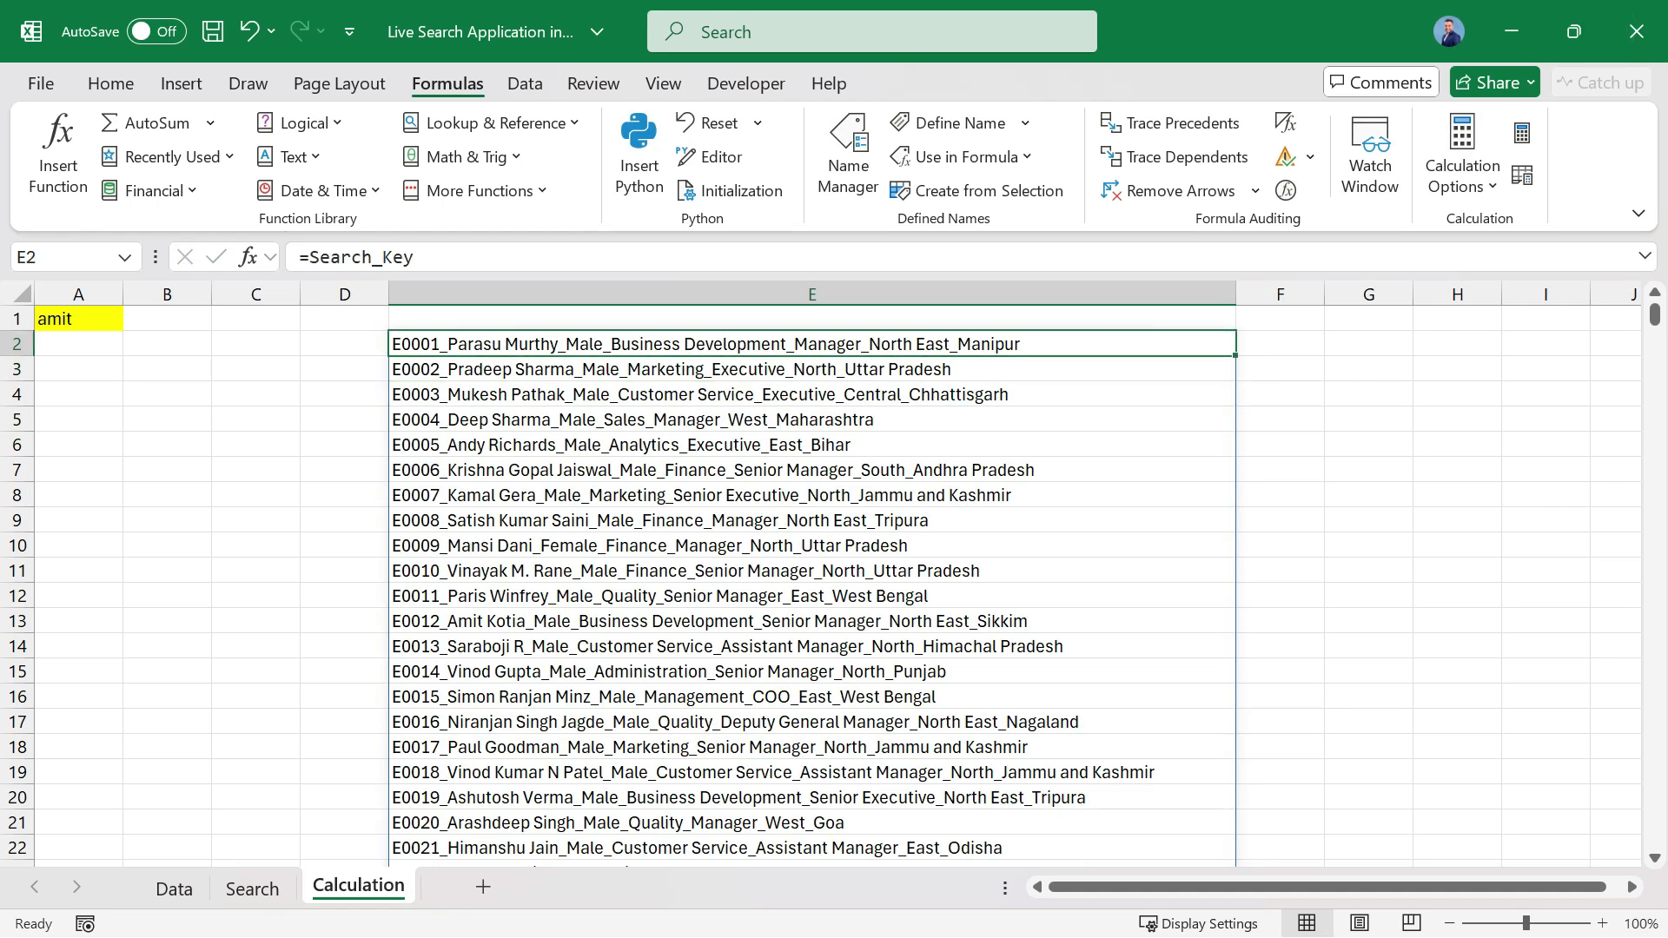
# Compare the search term in Calculation cell A1 with the text in the Search sheet's search box.
pyautogui.hotkey('ctrl', 'Home')
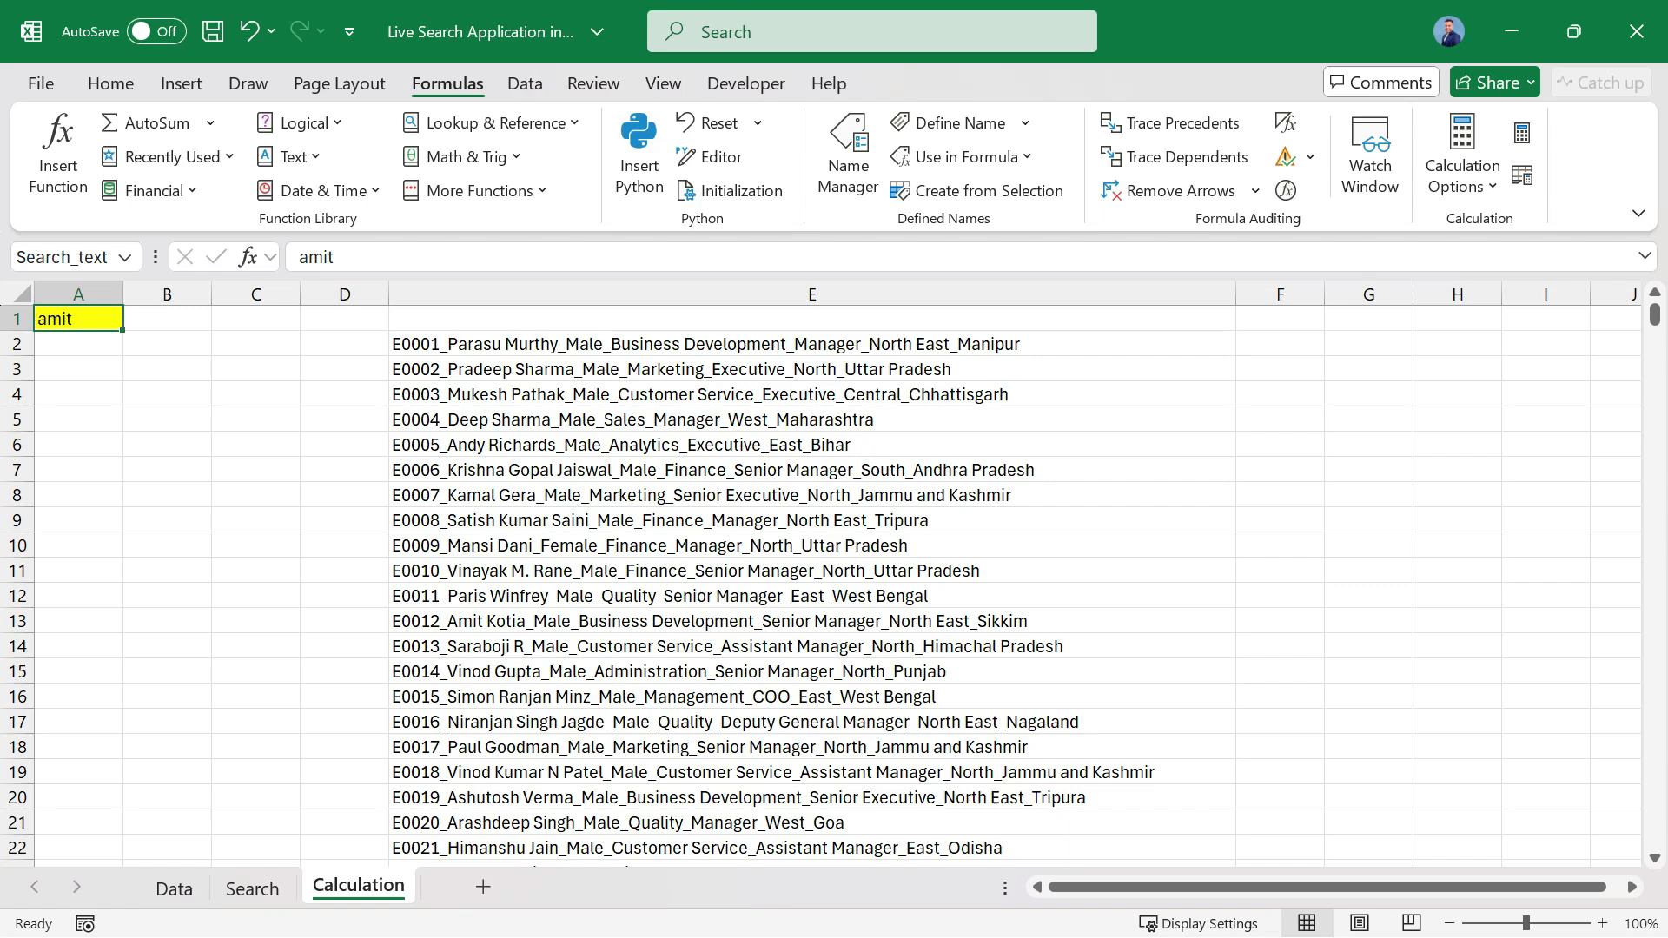
pyautogui.hotkey('ctrl', 'pageup')
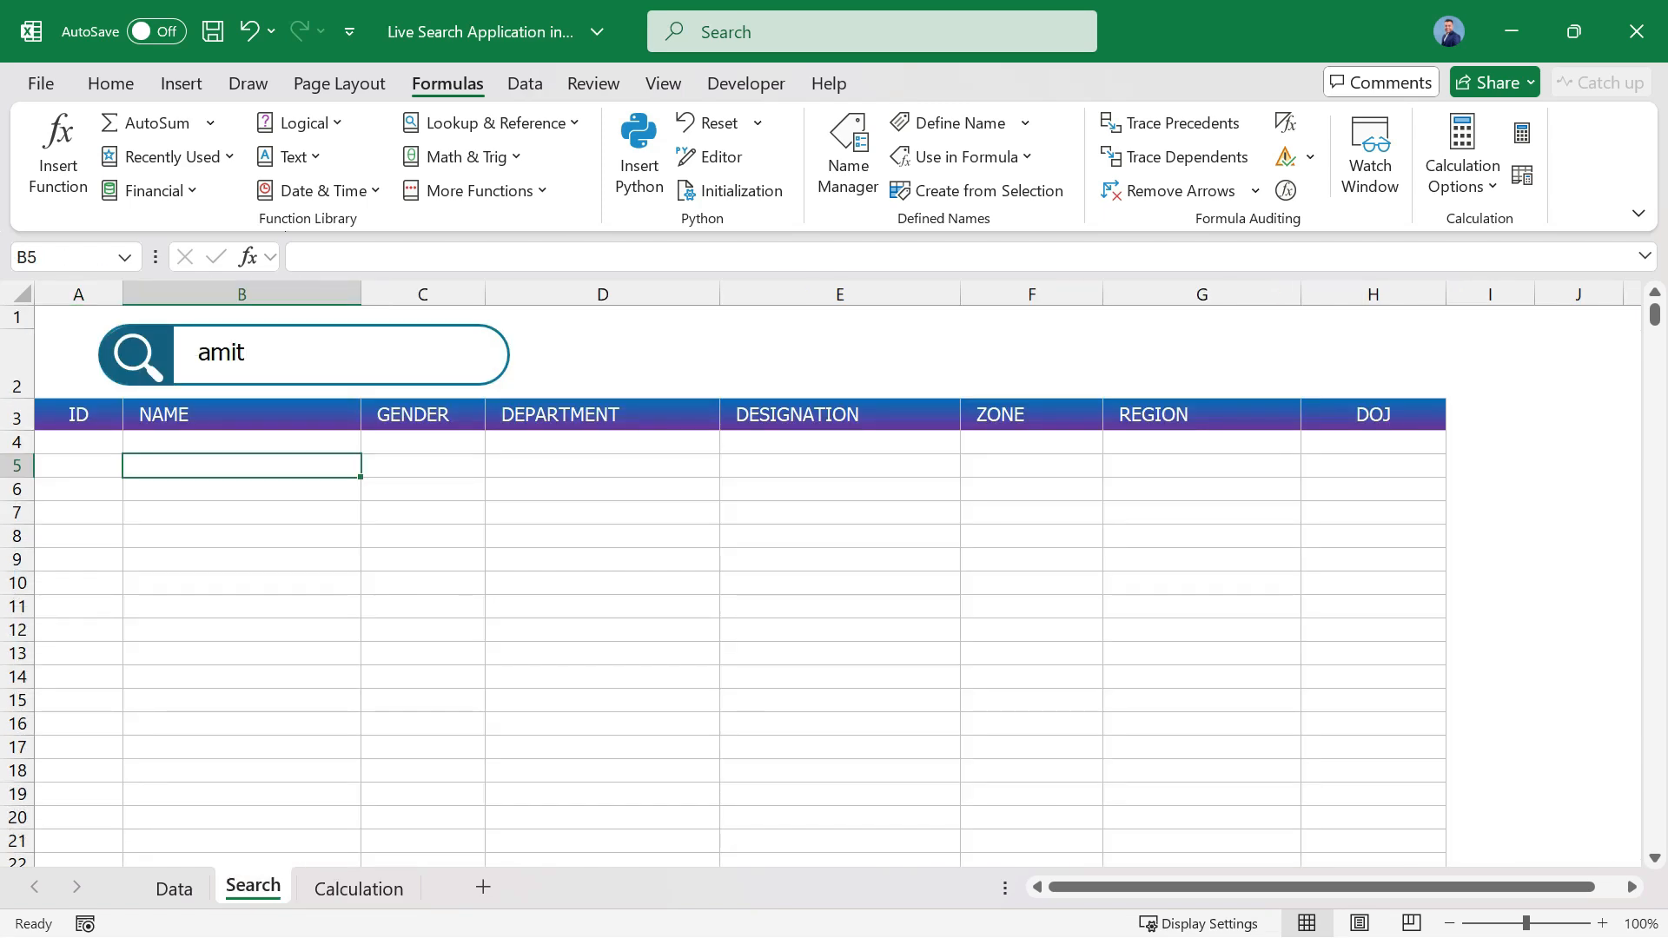
pyautogui.hotkey('ctrl', 'pagedown')
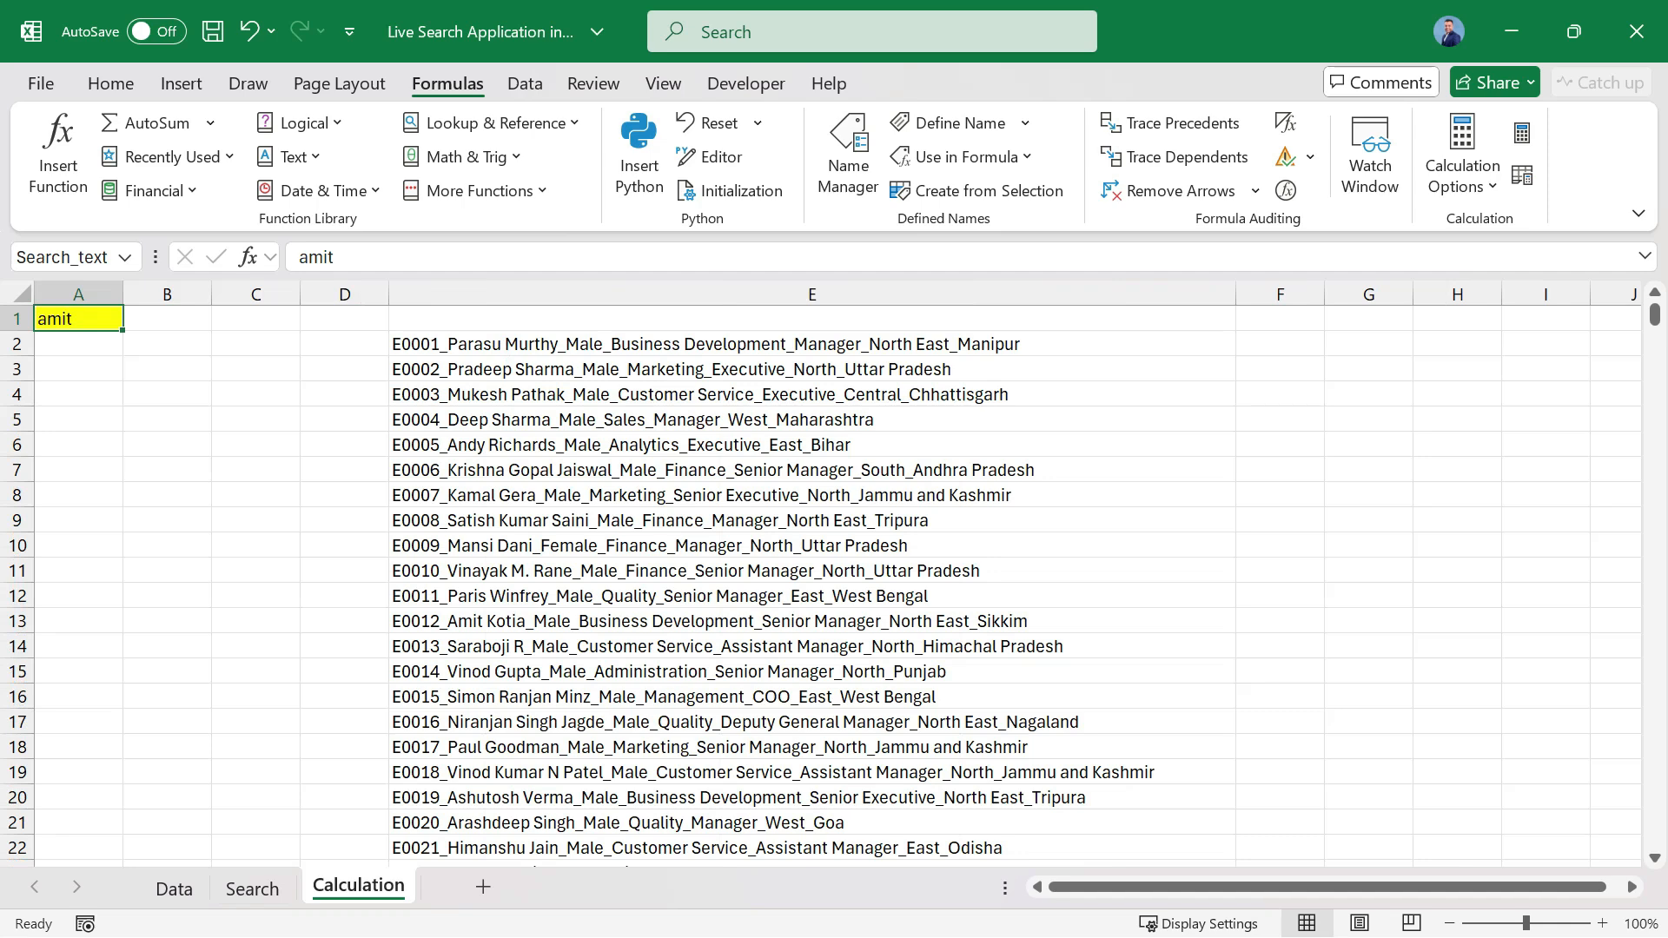
# Enter =SEARCH(Search_text,Search_Key) in F2 and select the joined record in E13 to check its match.
pyautogui.click(1279, 344)
pyautogui.write('=')
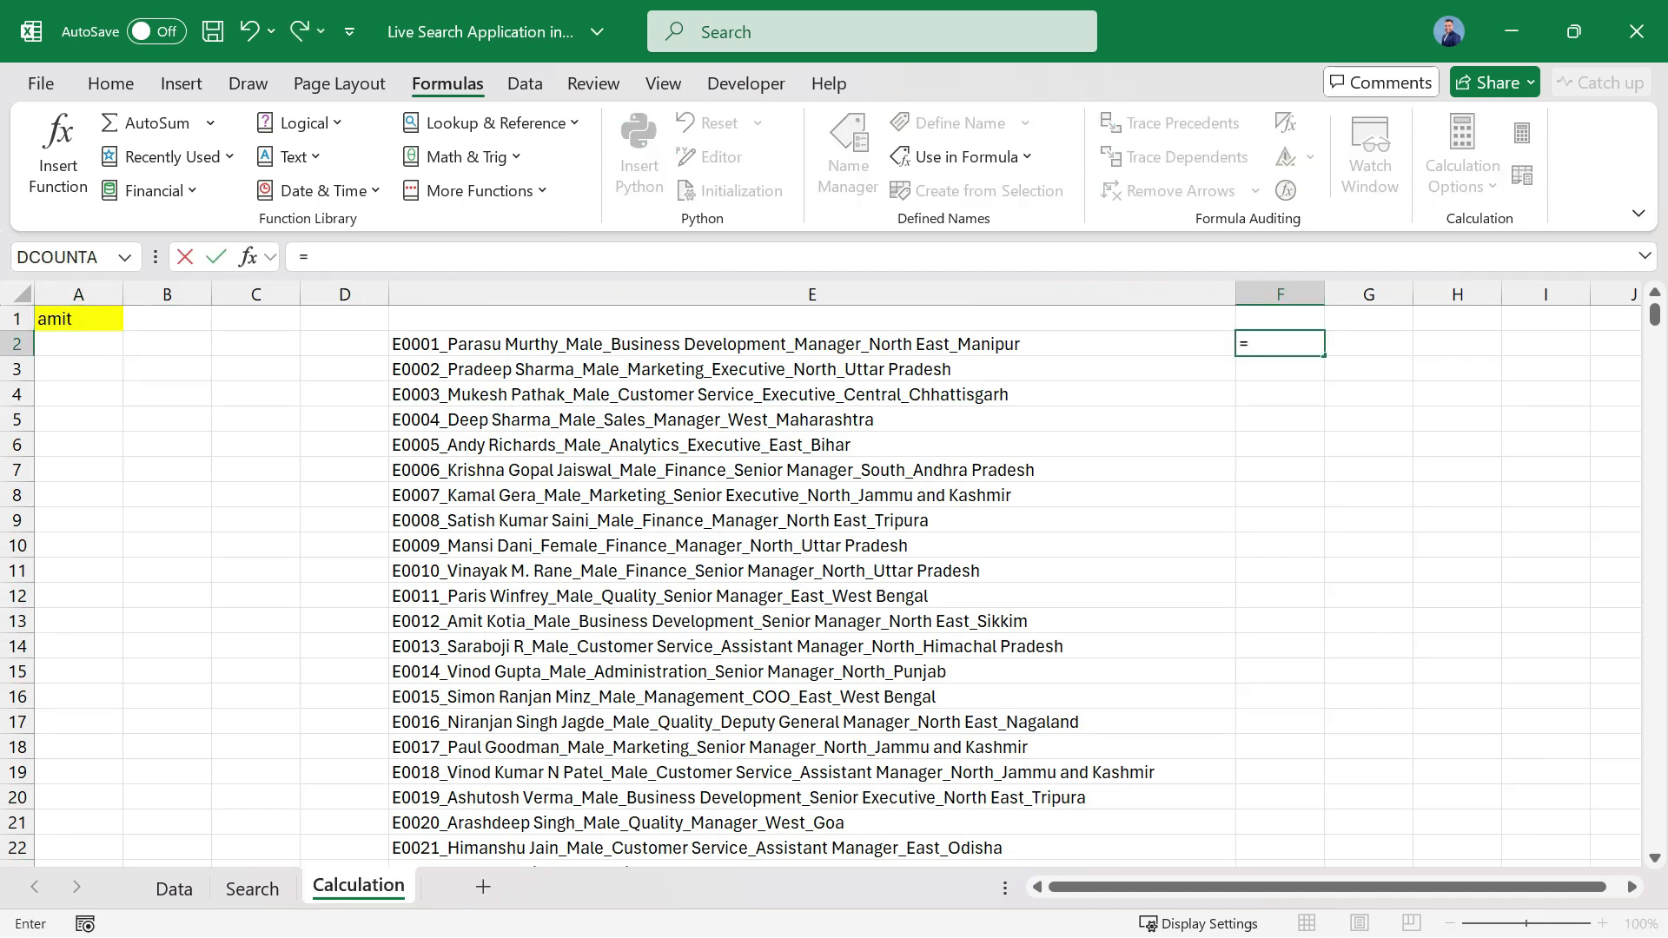
pyautogui.write('search')
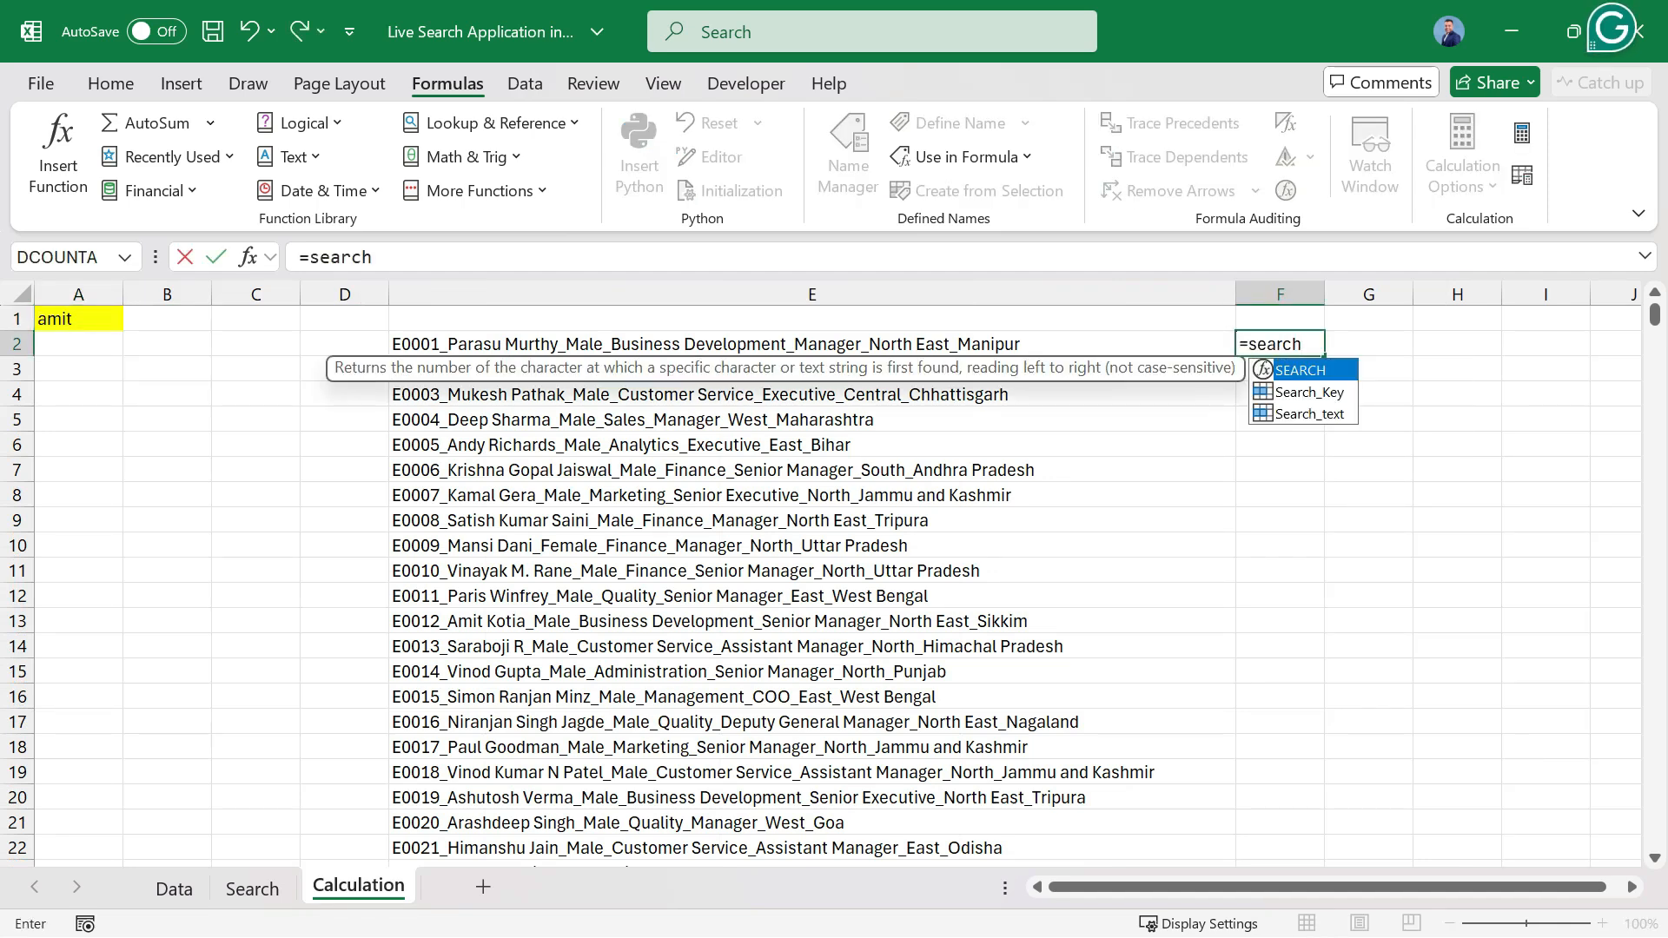
pyautogui.press('Tab')
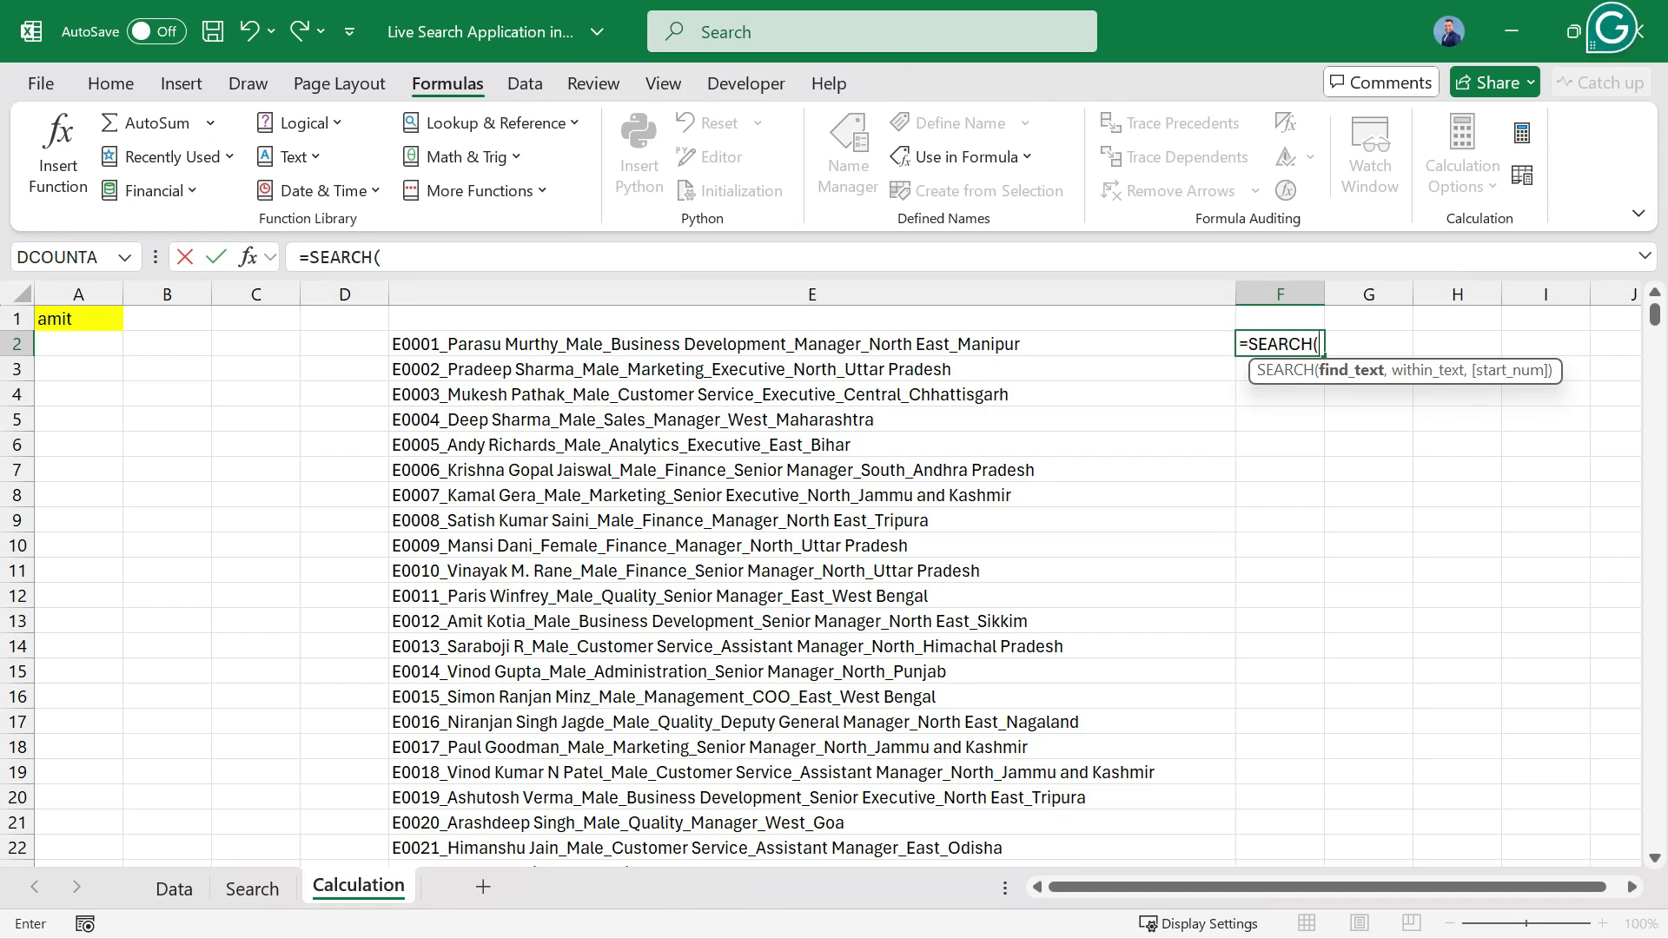
pyautogui.click(78, 318)
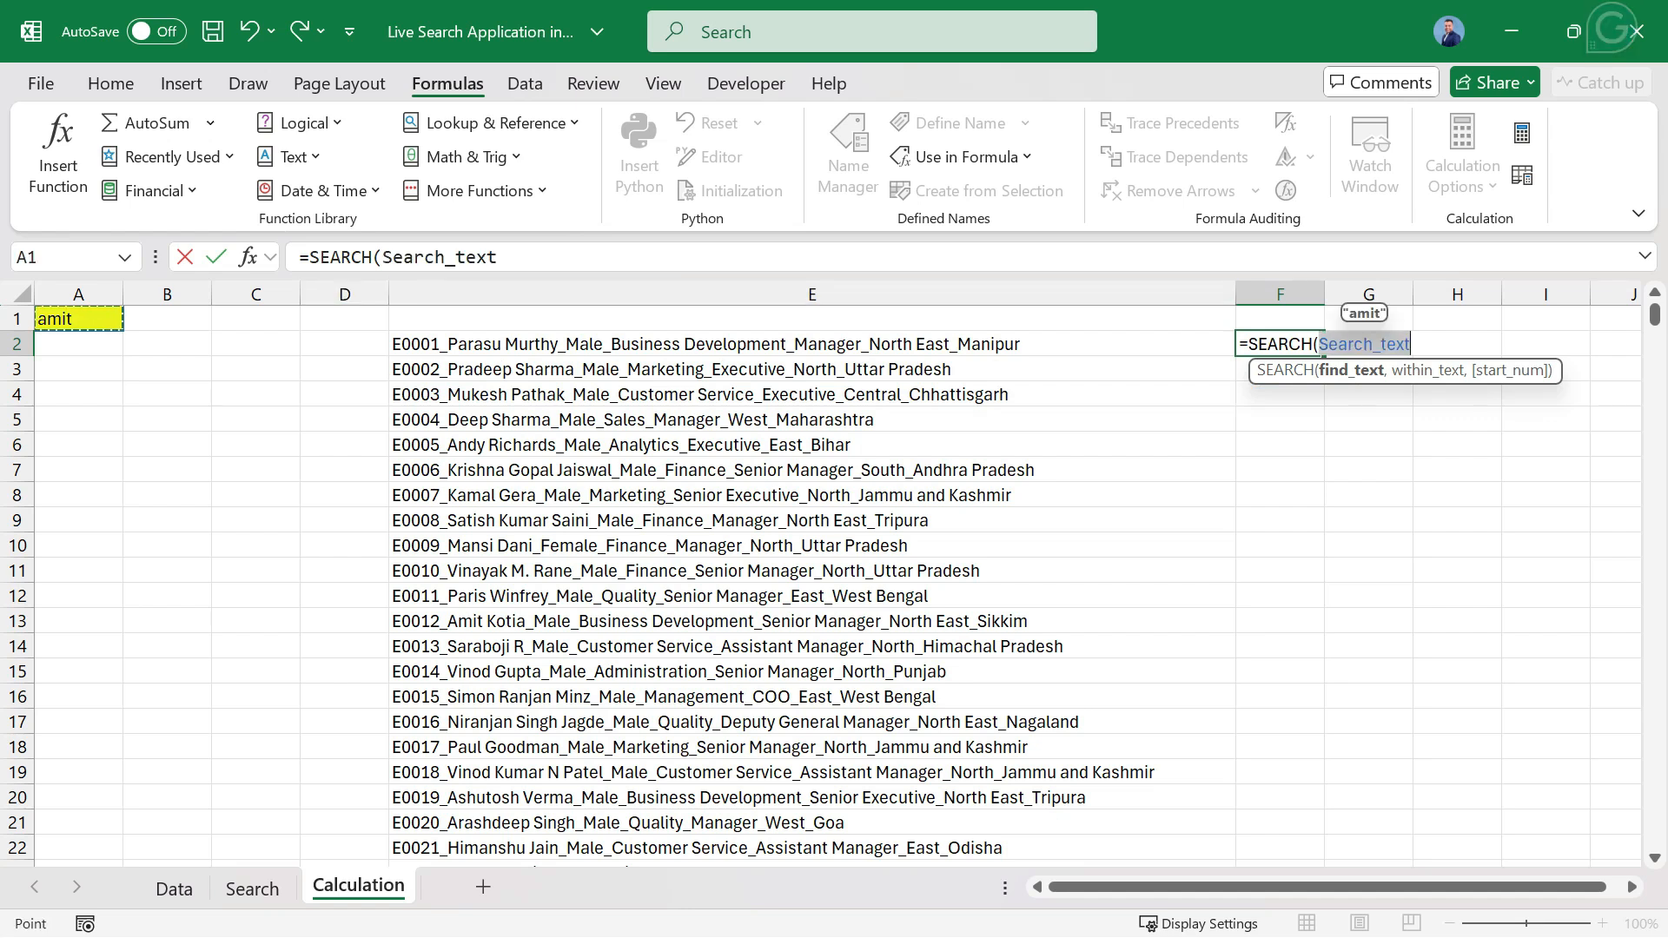
pyautogui.write(',')
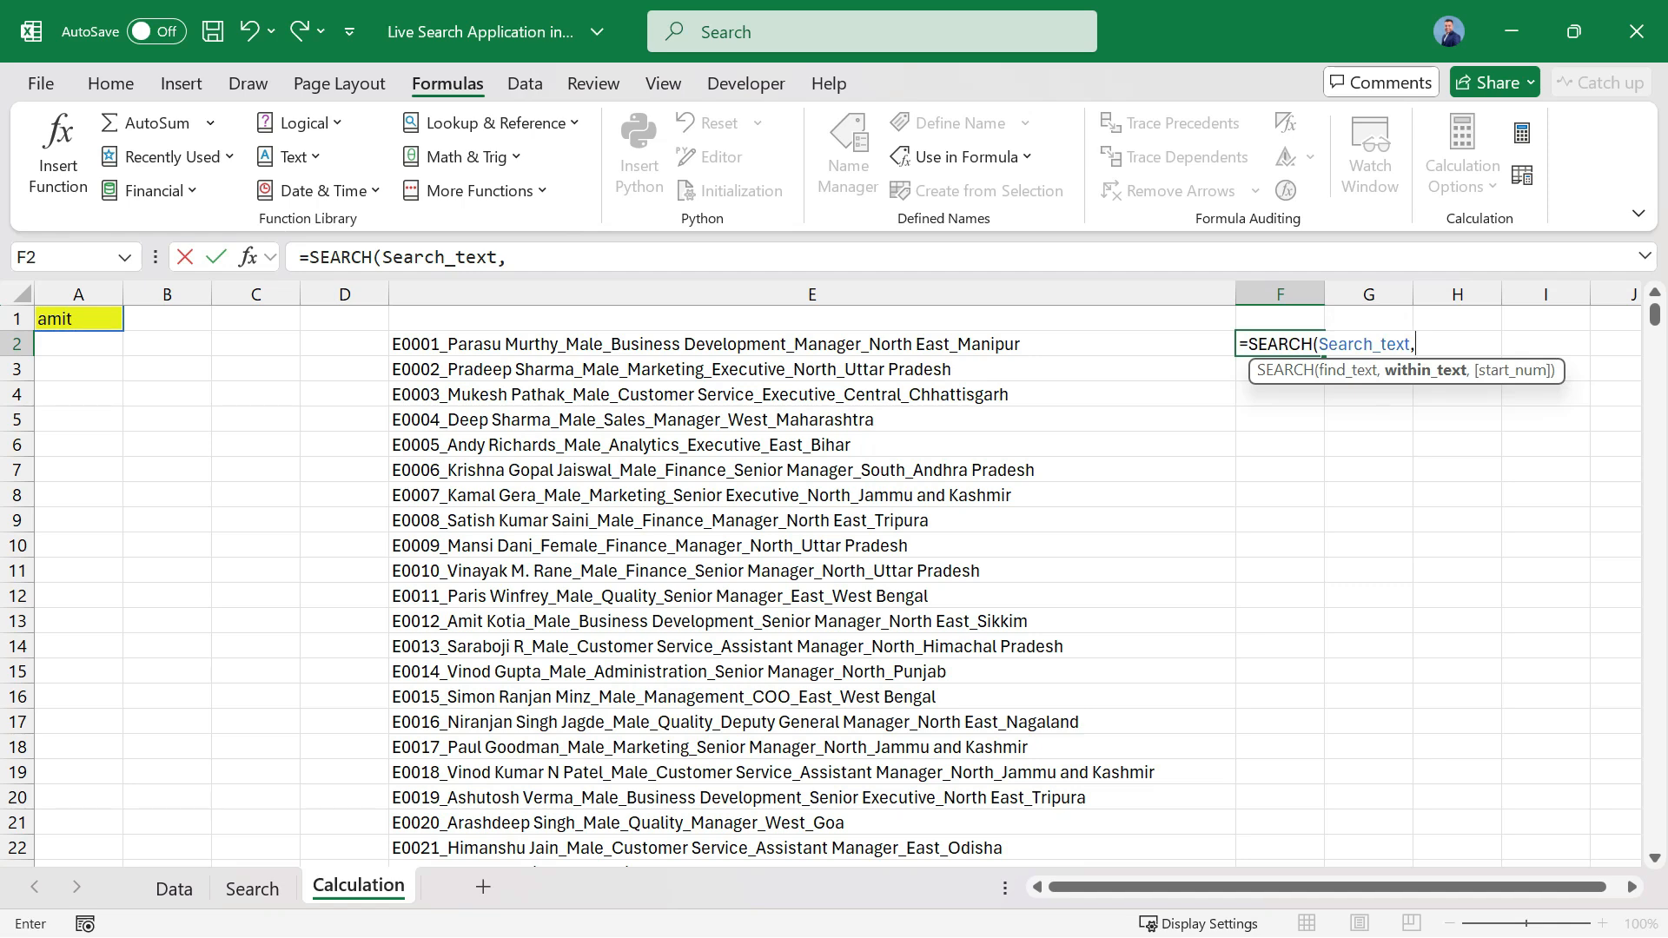
pyautogui.write('search')
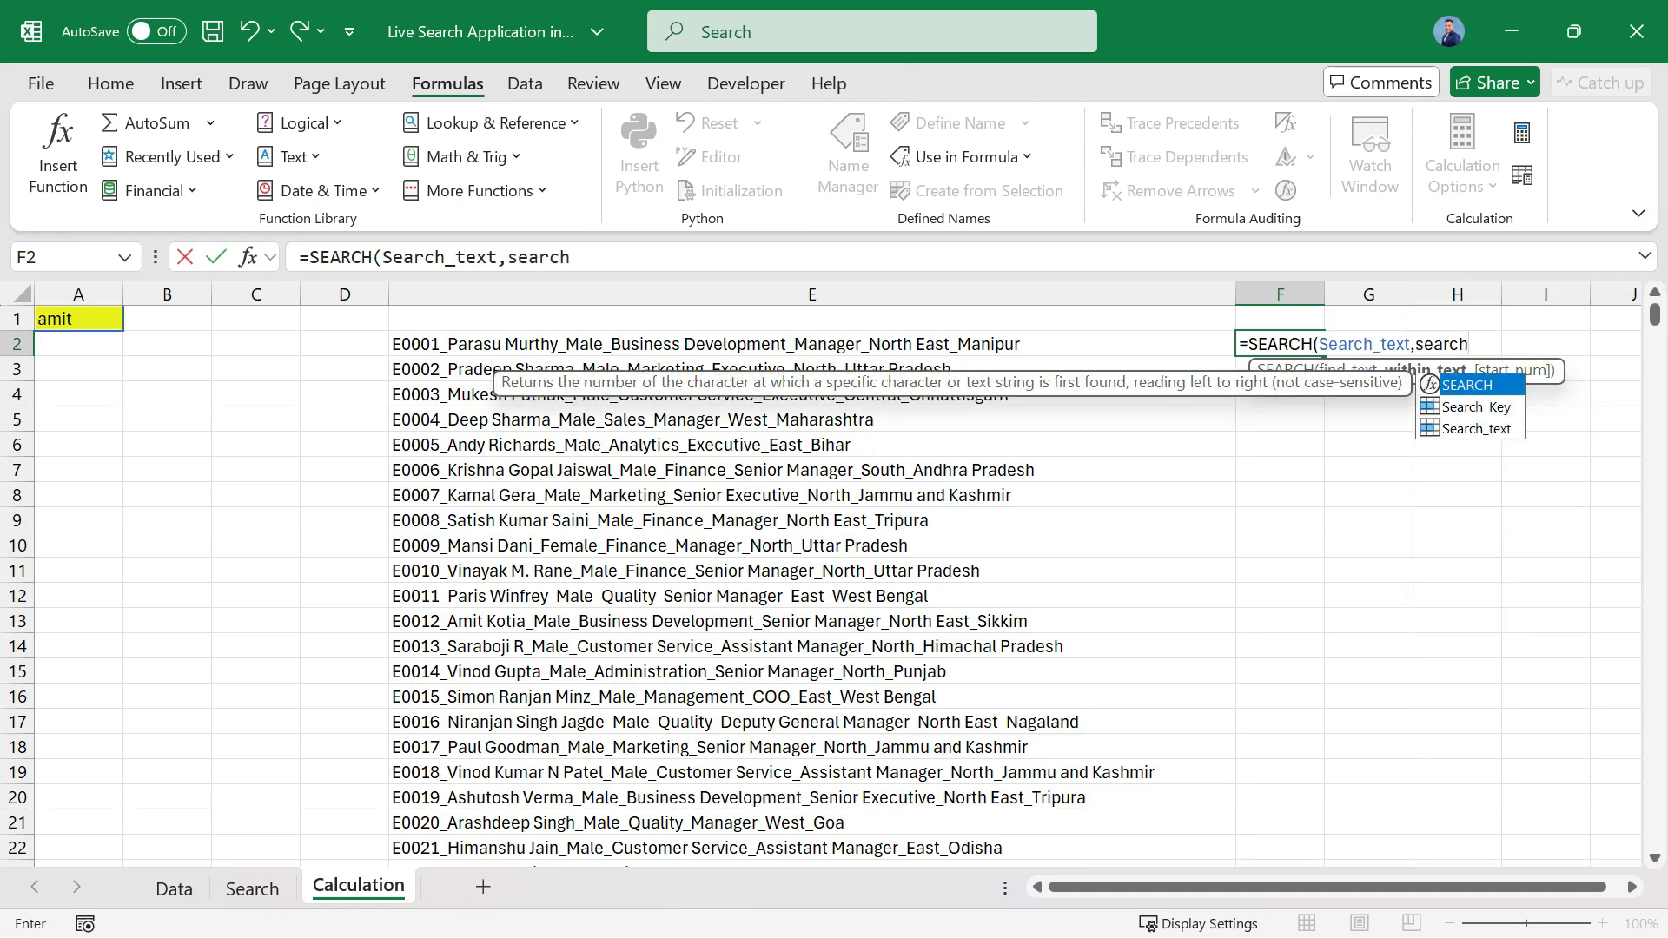
pyautogui.press('Down')
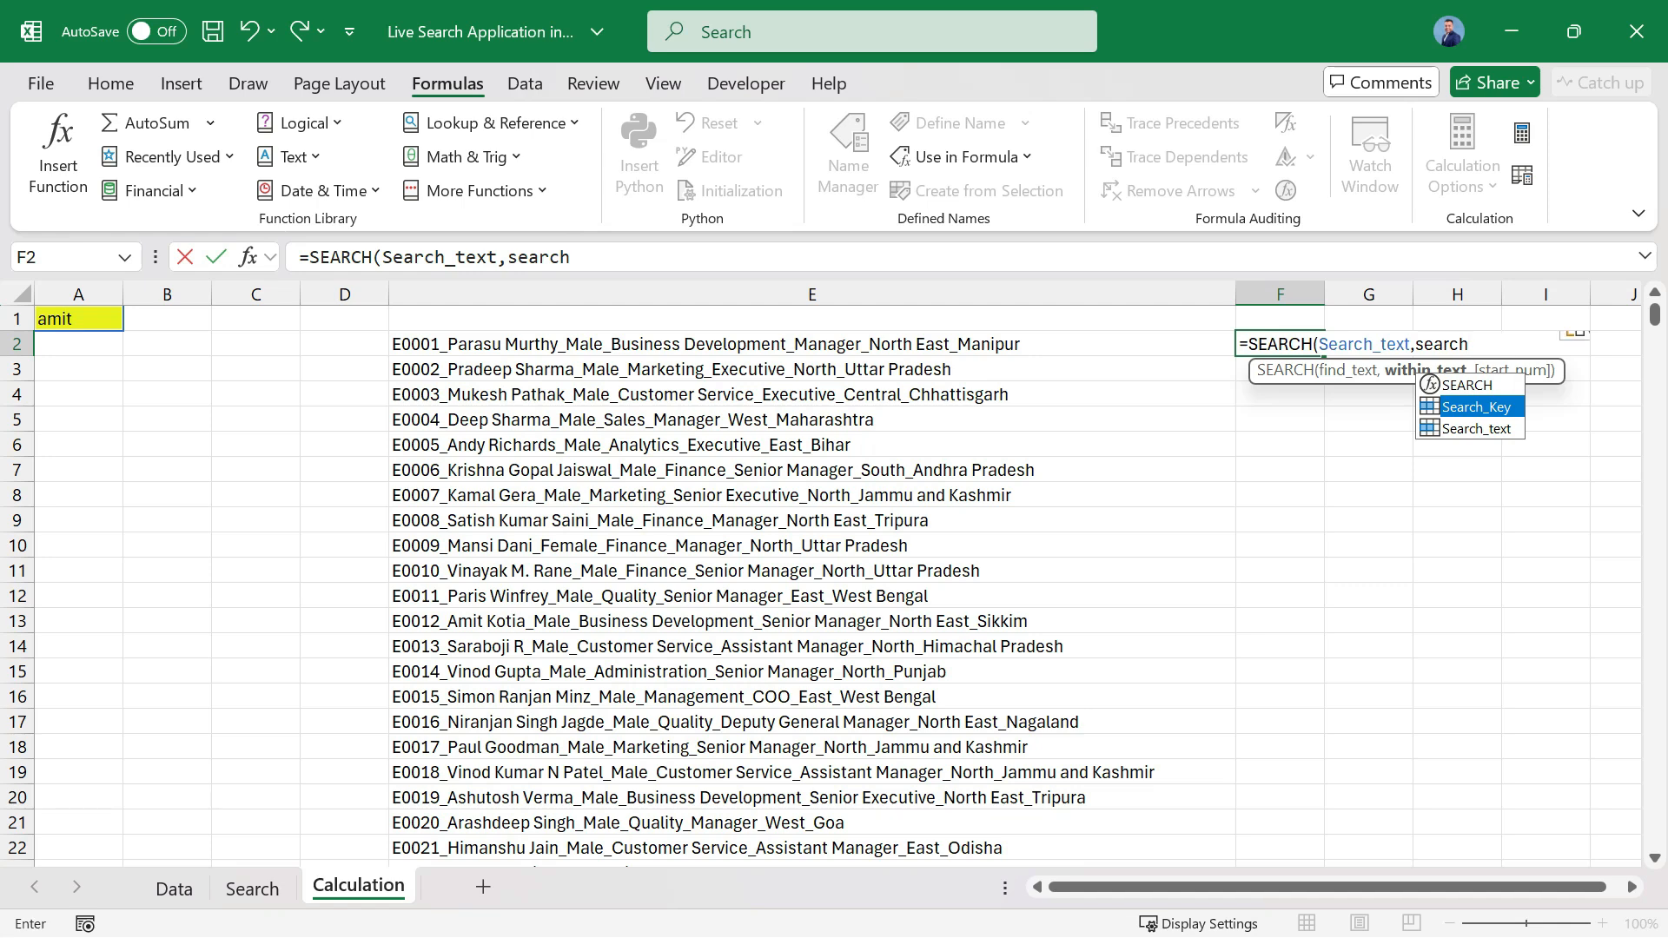
pyautogui.press('Tab')
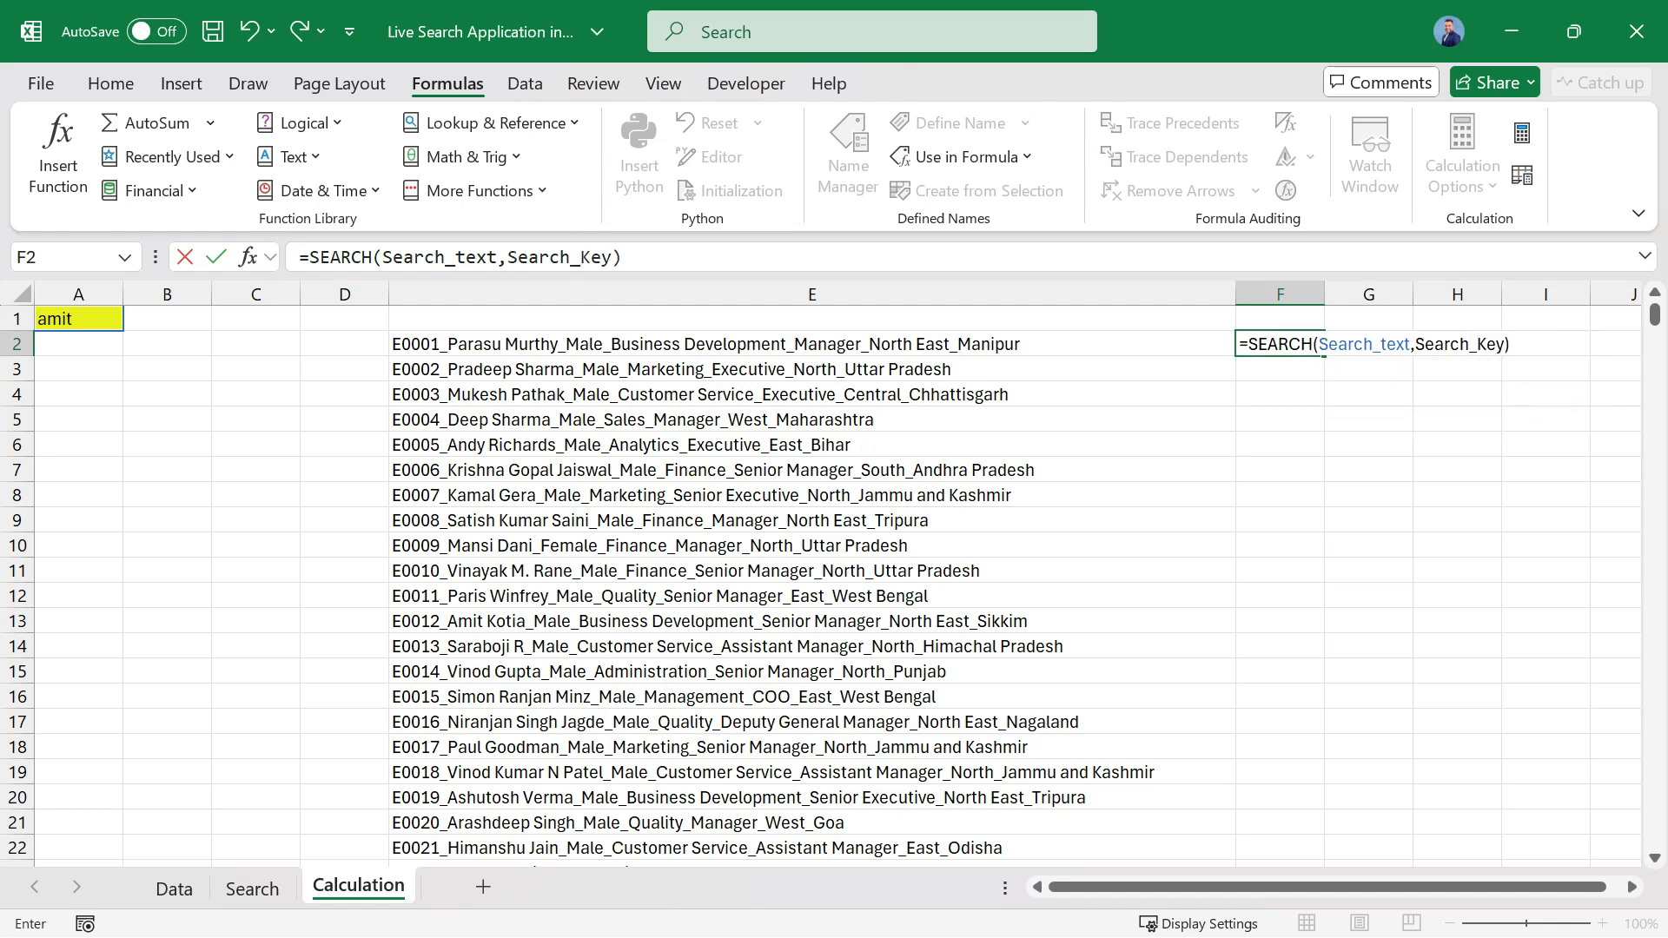
pyautogui.press('Return')
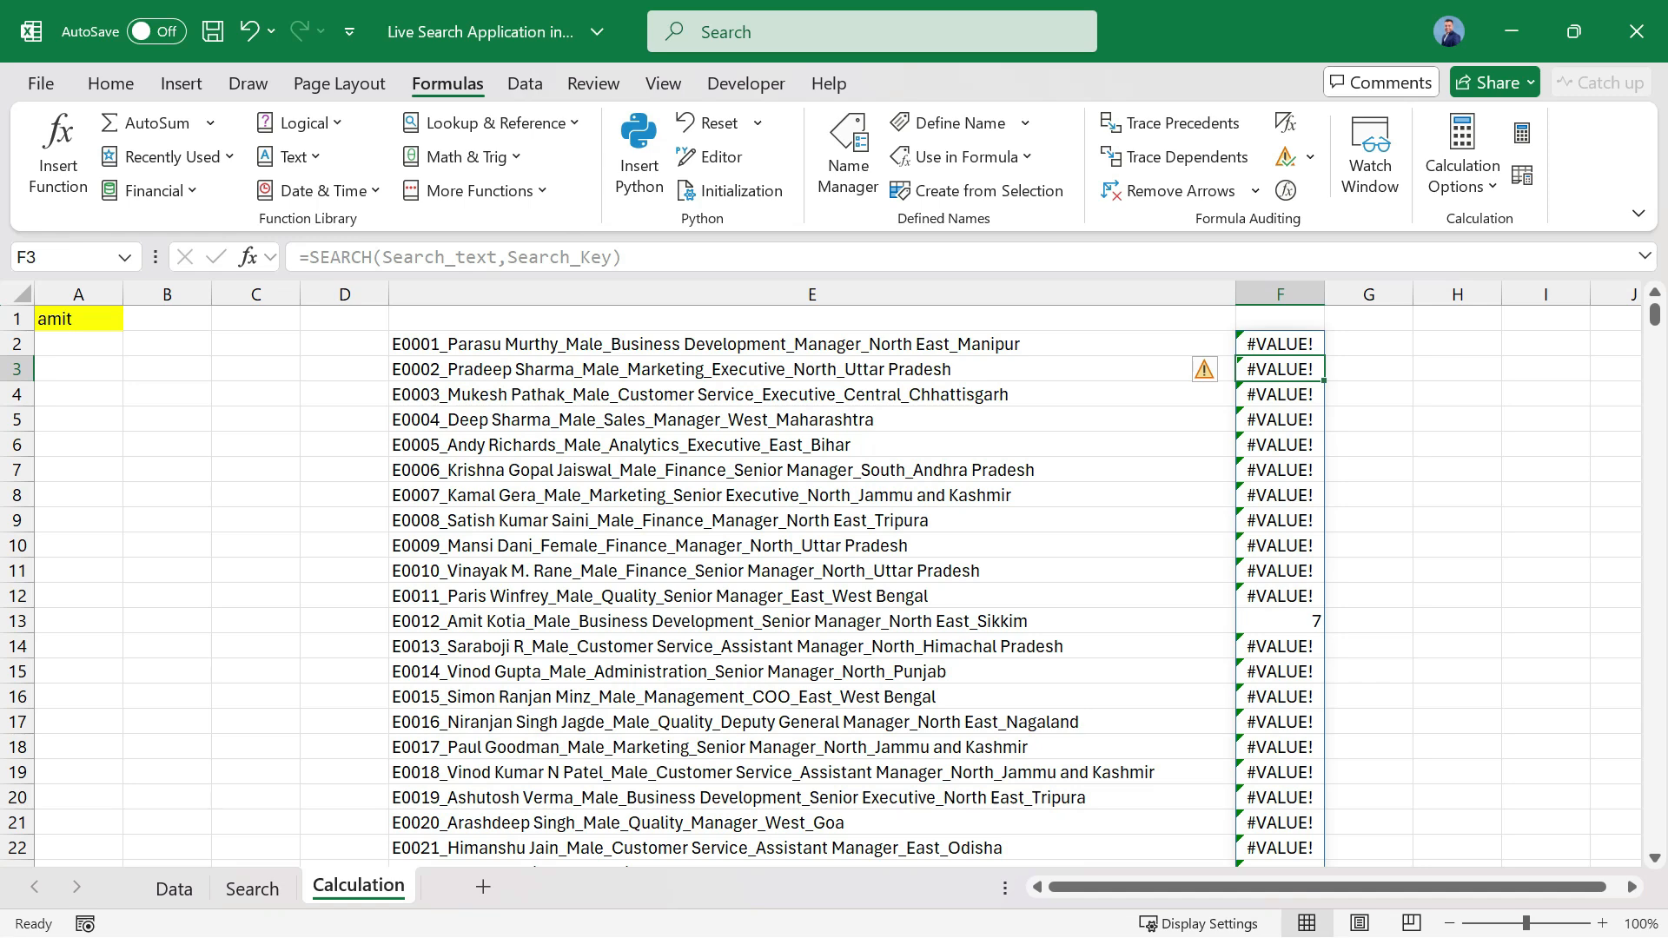
pyautogui.click(813, 621)
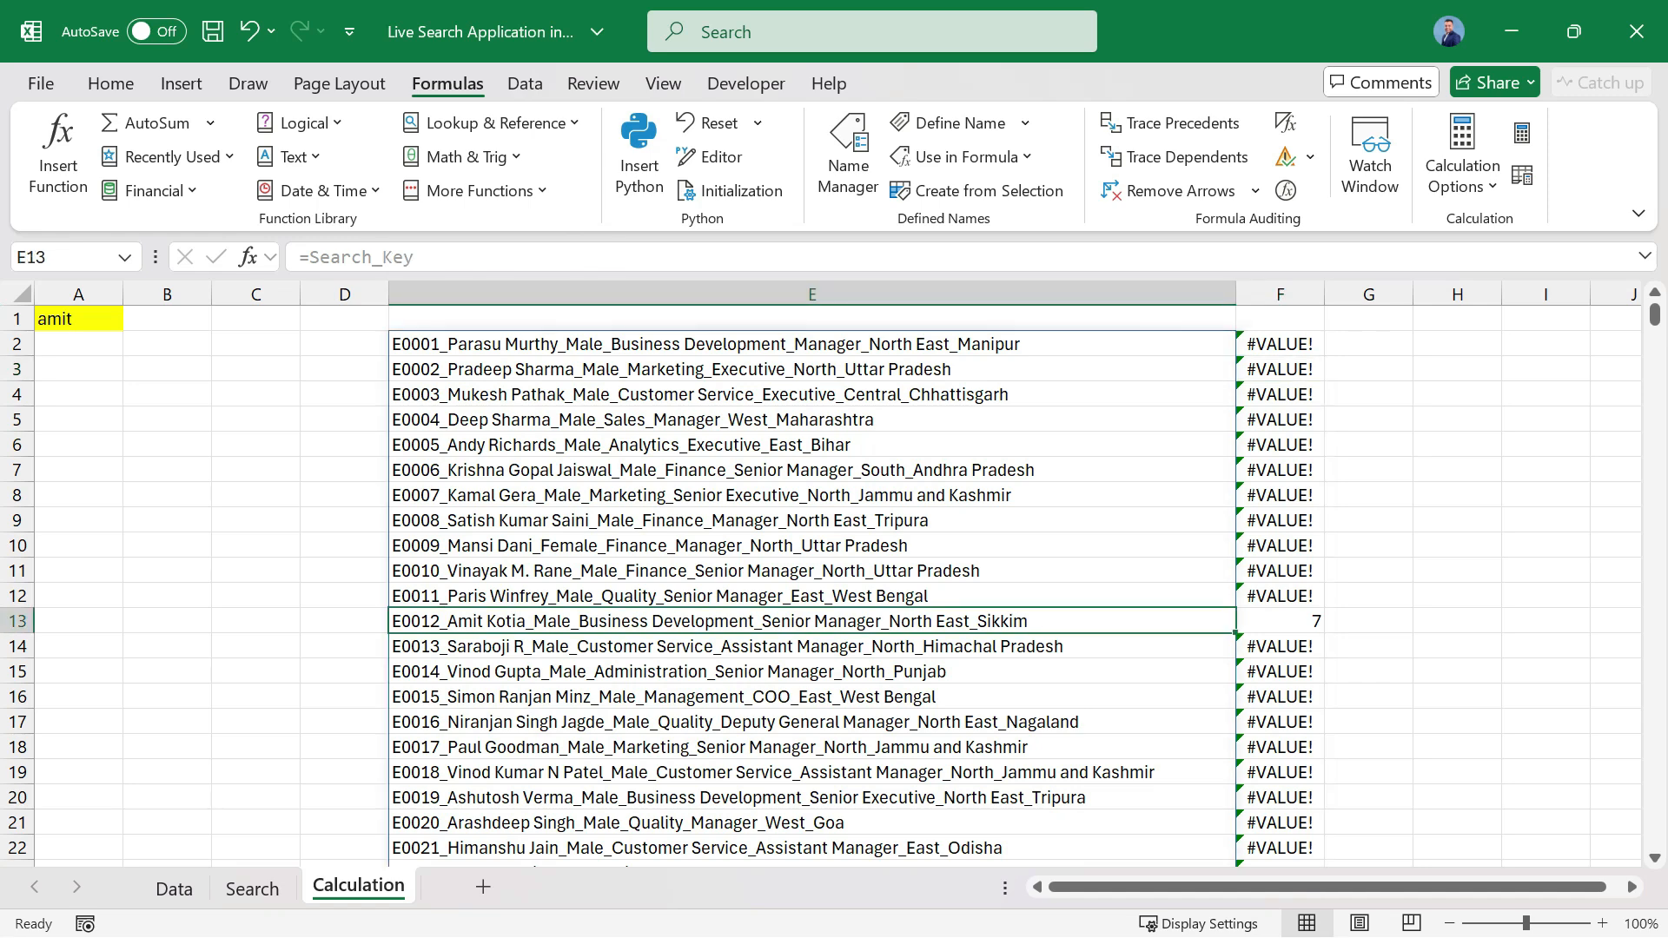
# Compare the SEARCH results in column F with the joined records in column E, checking rows 35, 2 and 13.
pyautogui.scroll(-8, 812, 587)
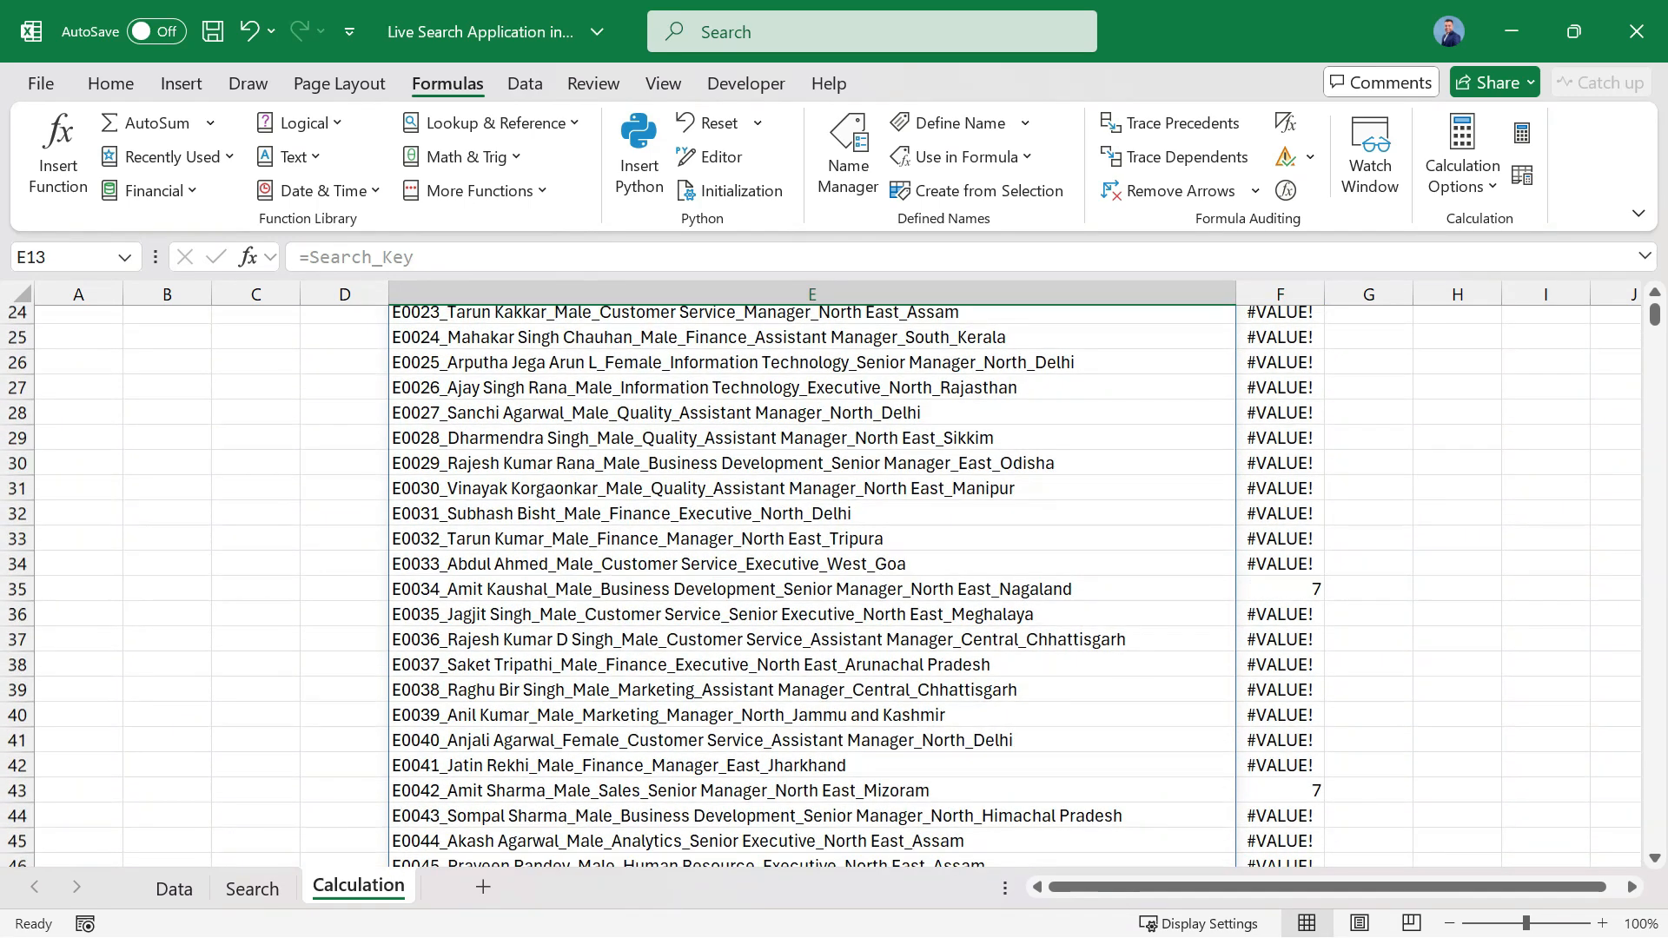
pyautogui.click(812, 589)
pyautogui.scroll(8, 813, 589)
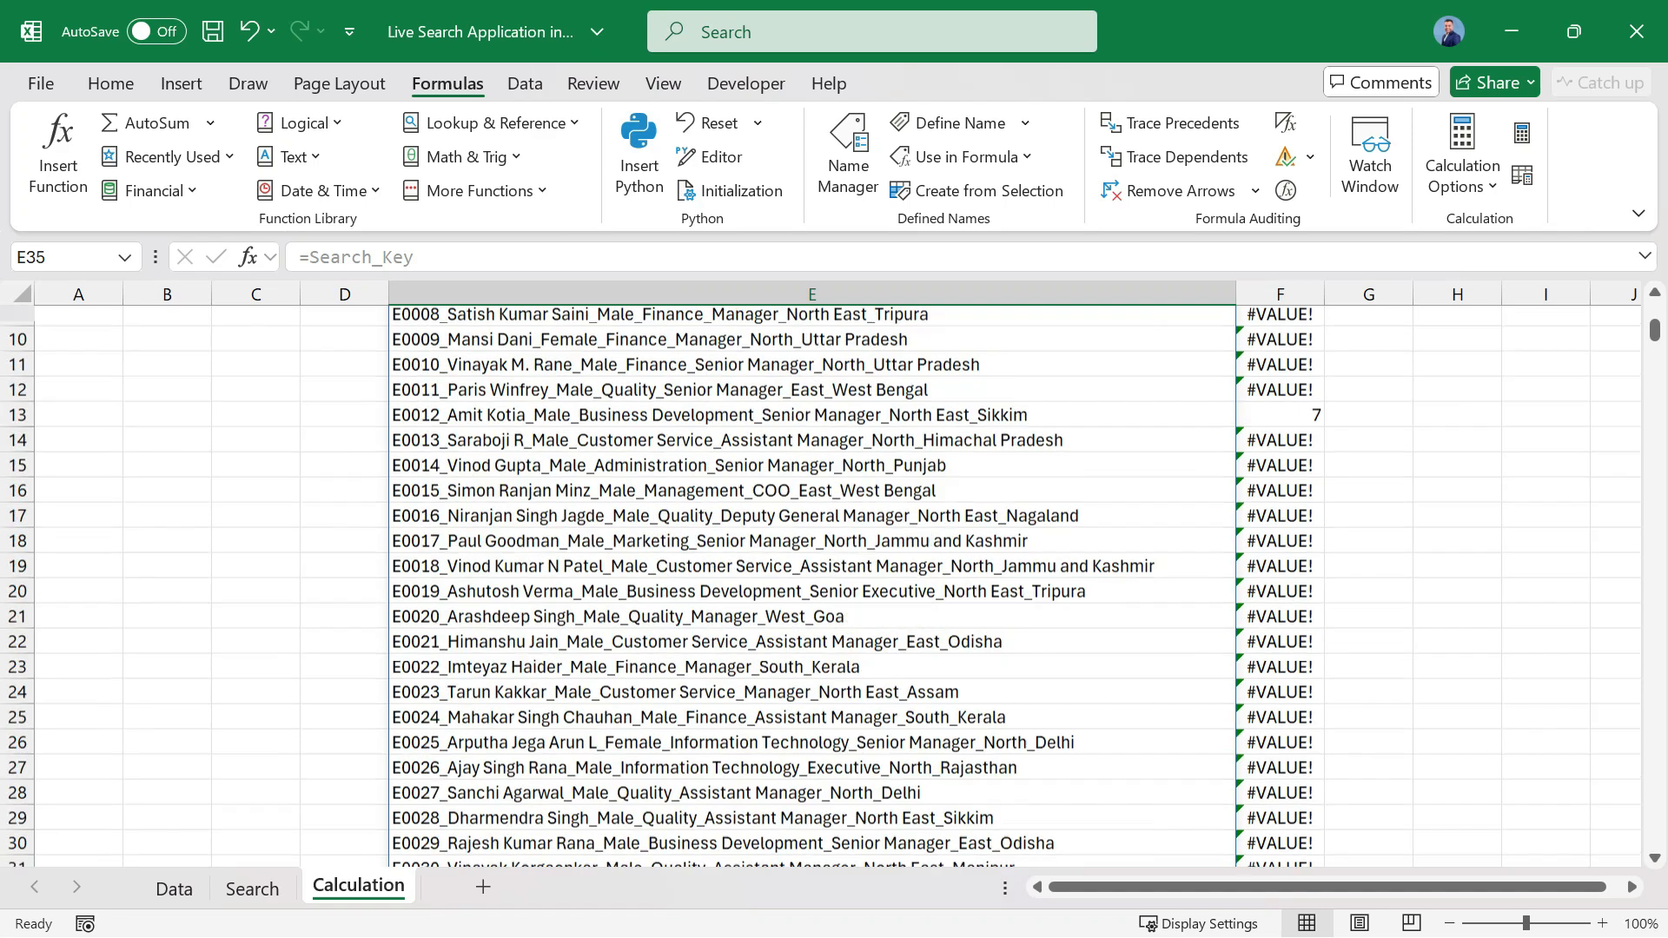
pyautogui.scroll(-3, 813, 587)
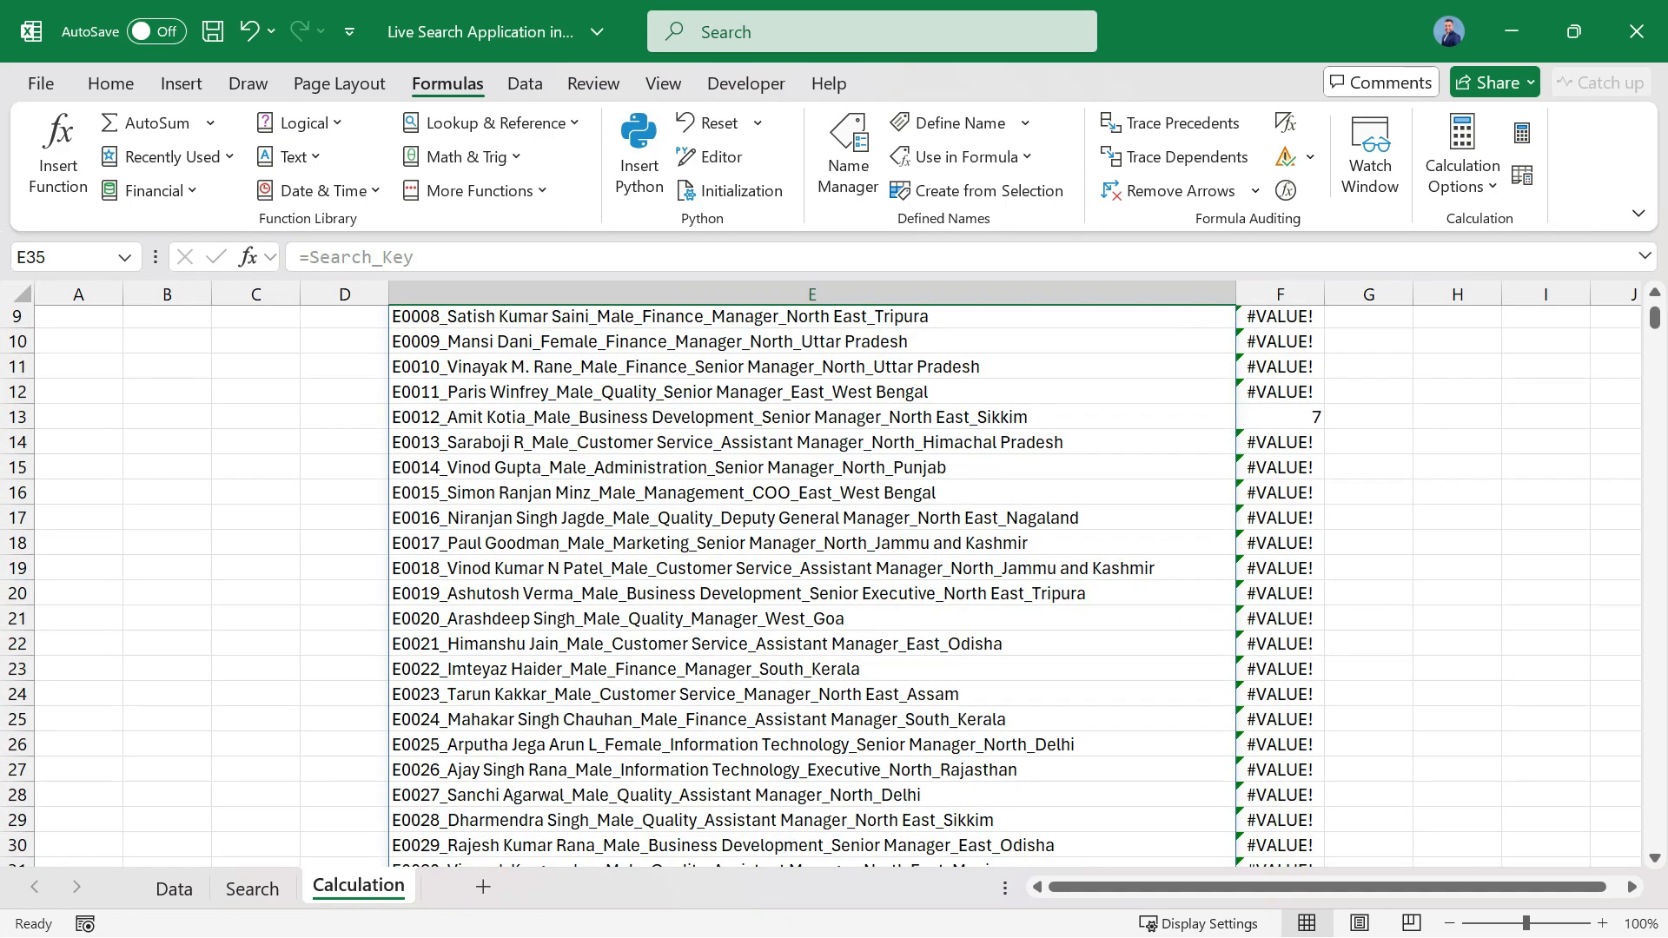
pyautogui.scroll(-2, 812, 587)
pyautogui.scroll(5, 812, 586)
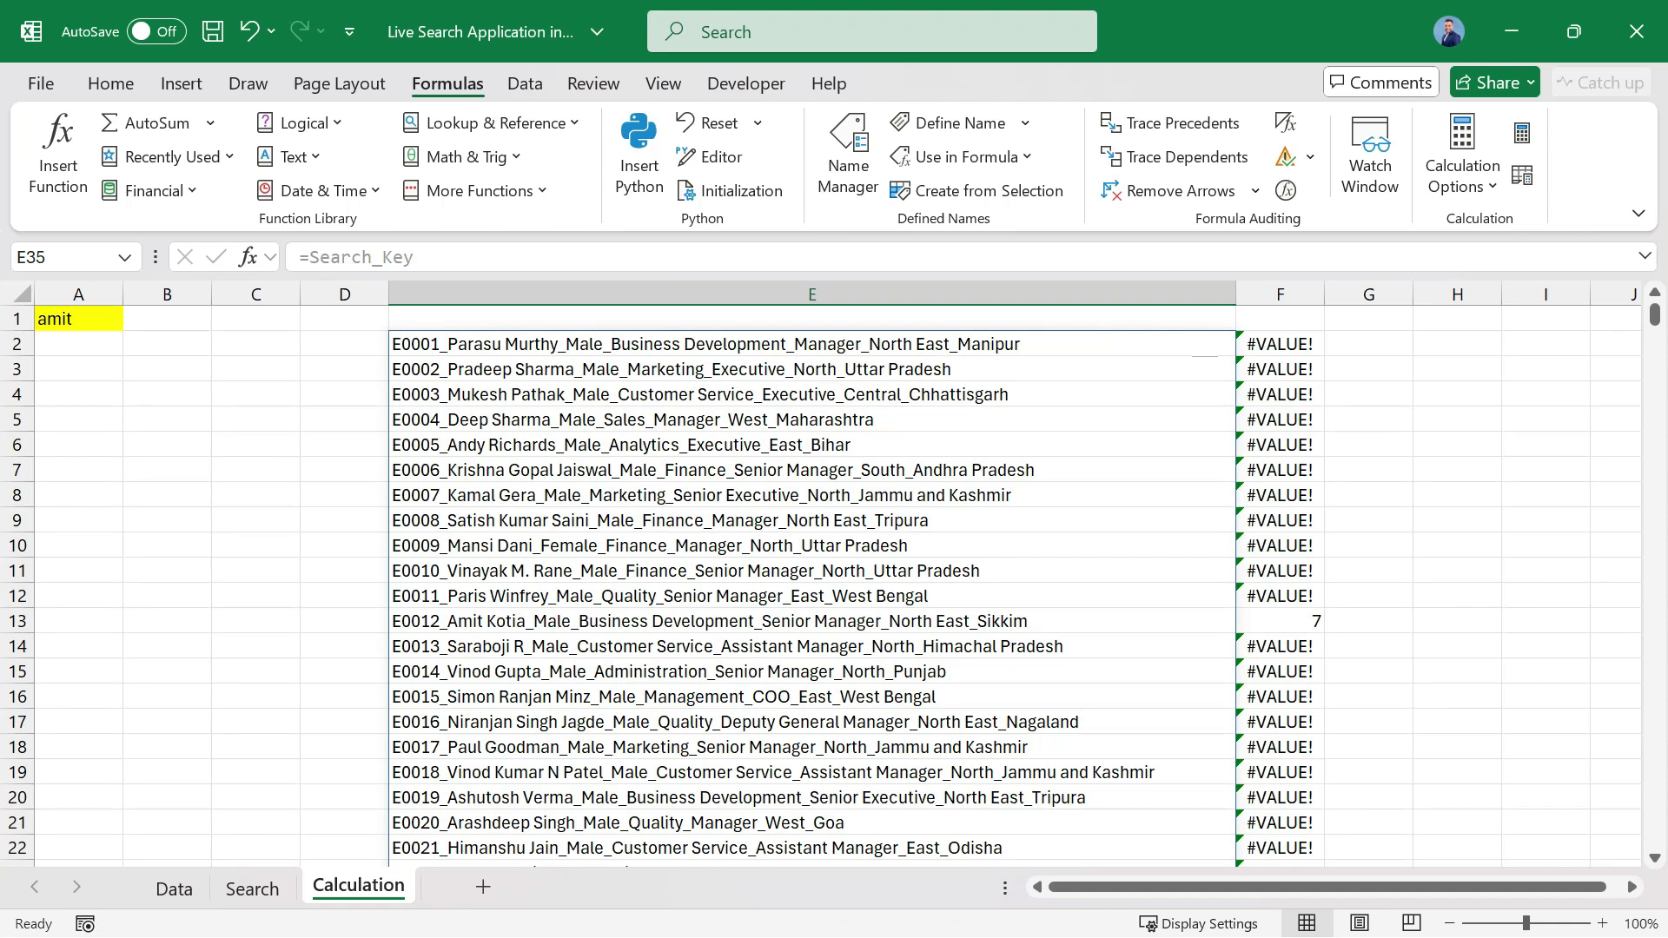
pyautogui.click(1279, 344)
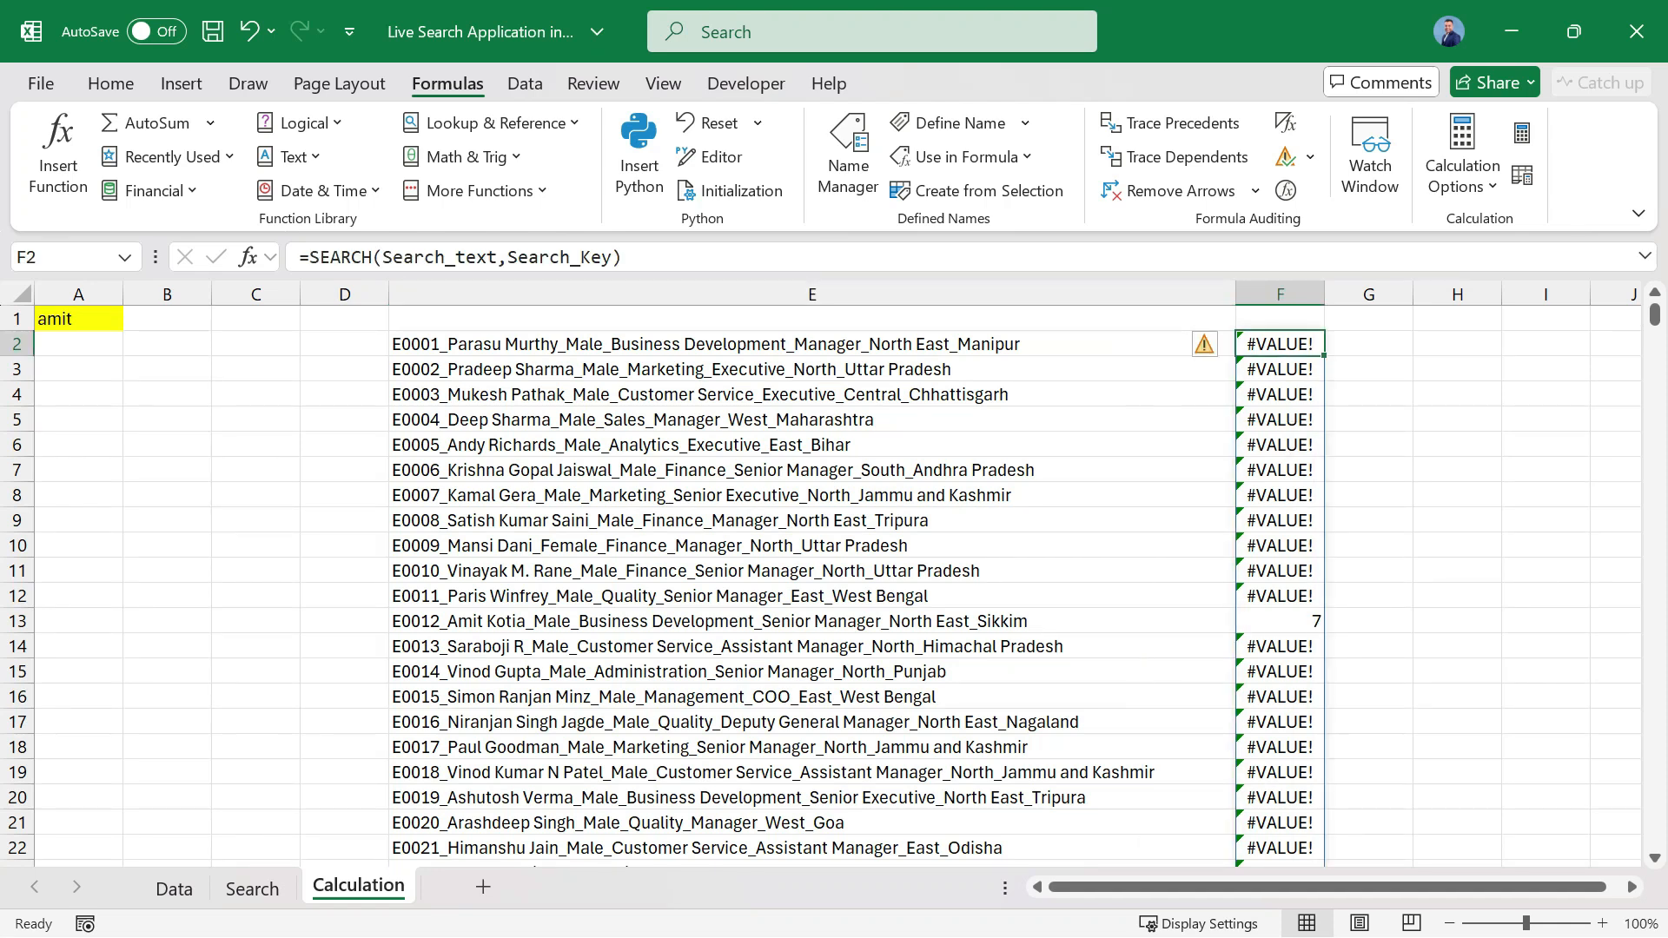
pyautogui.click(1279, 621)
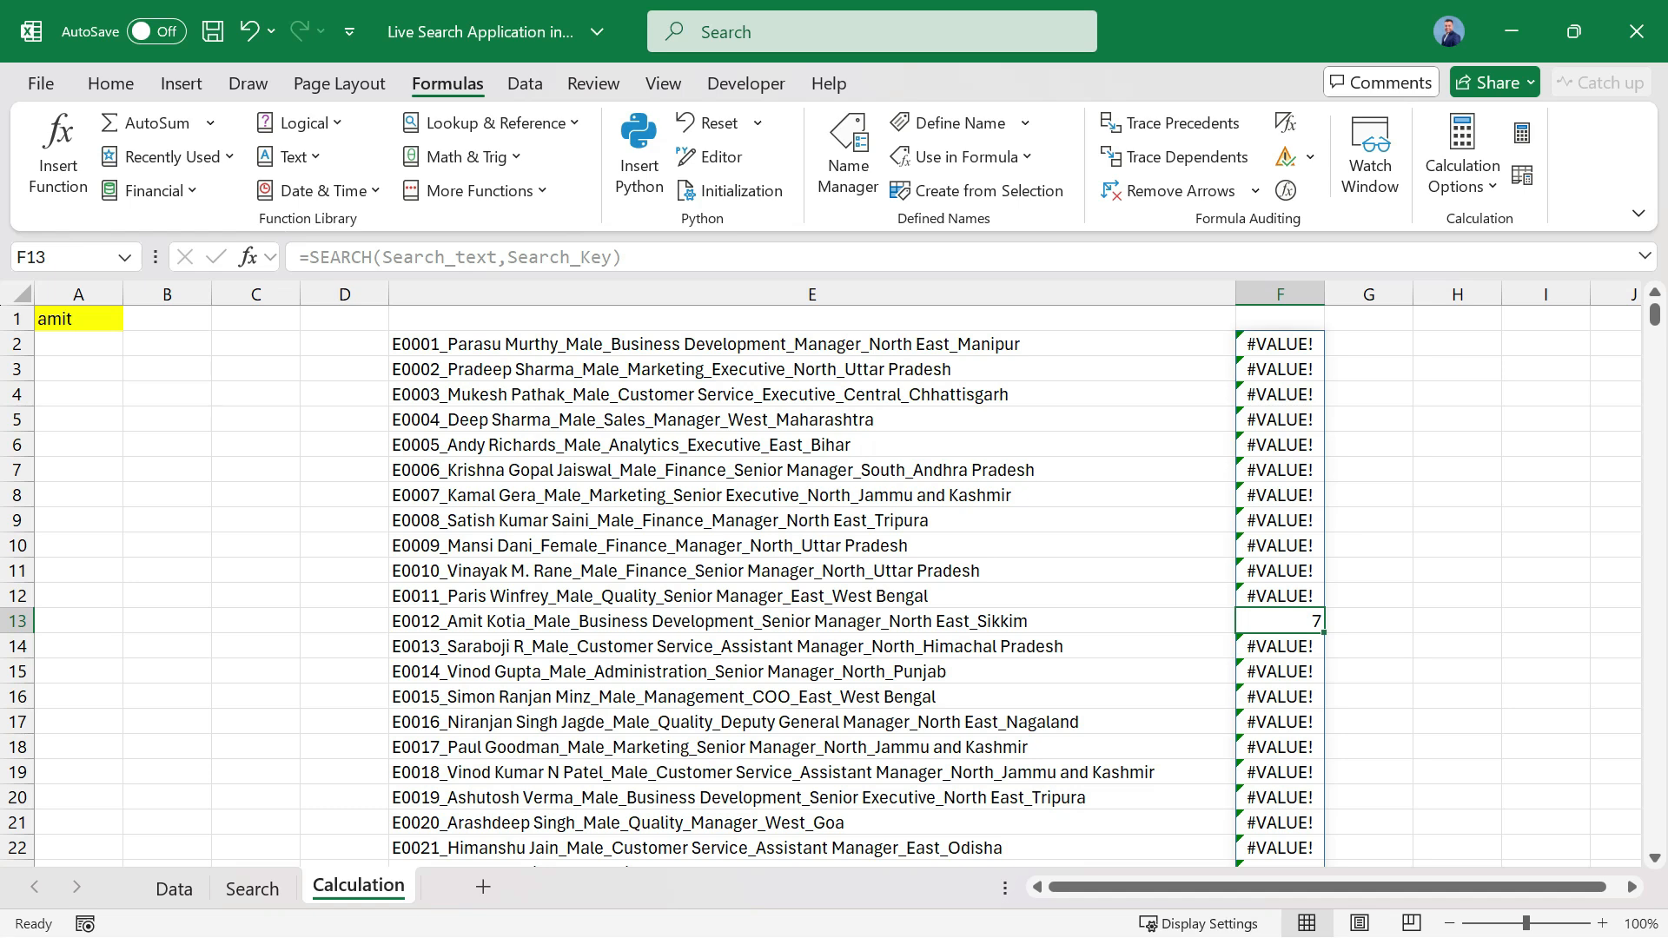
# Wrap the SEARCH formula in F2 in ISERROR, giving =ISERROR(SEARCH(Search_text,Search_Key)).
pyautogui.hotkey('ctrl', 'Up')
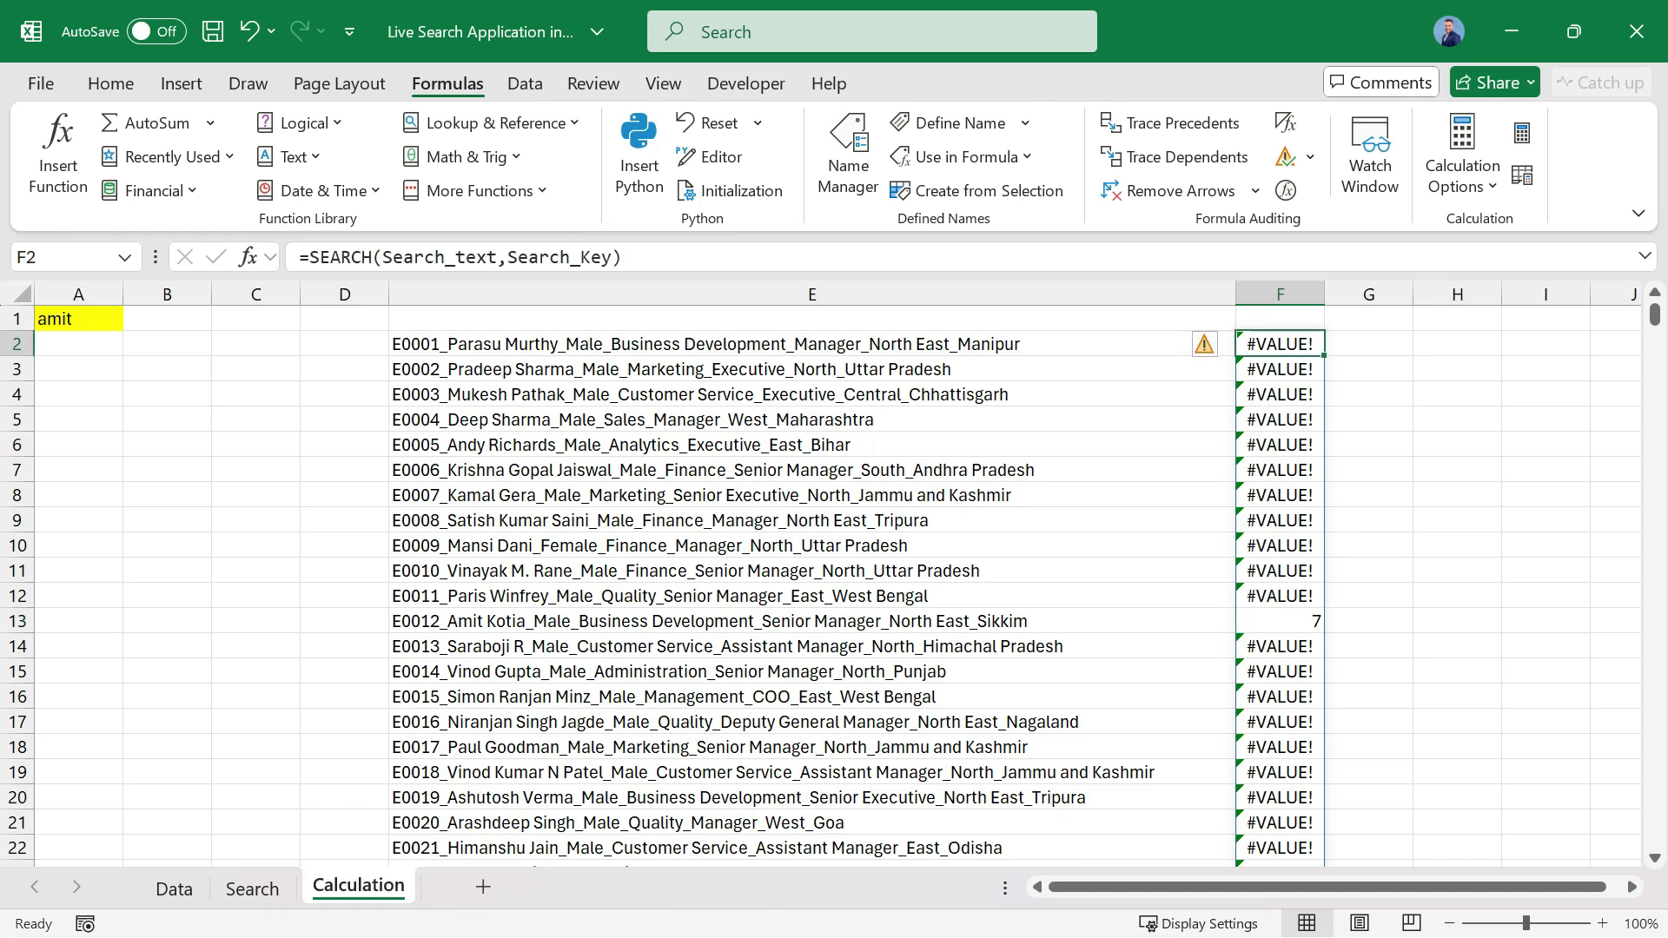
pyautogui.click(310, 257)
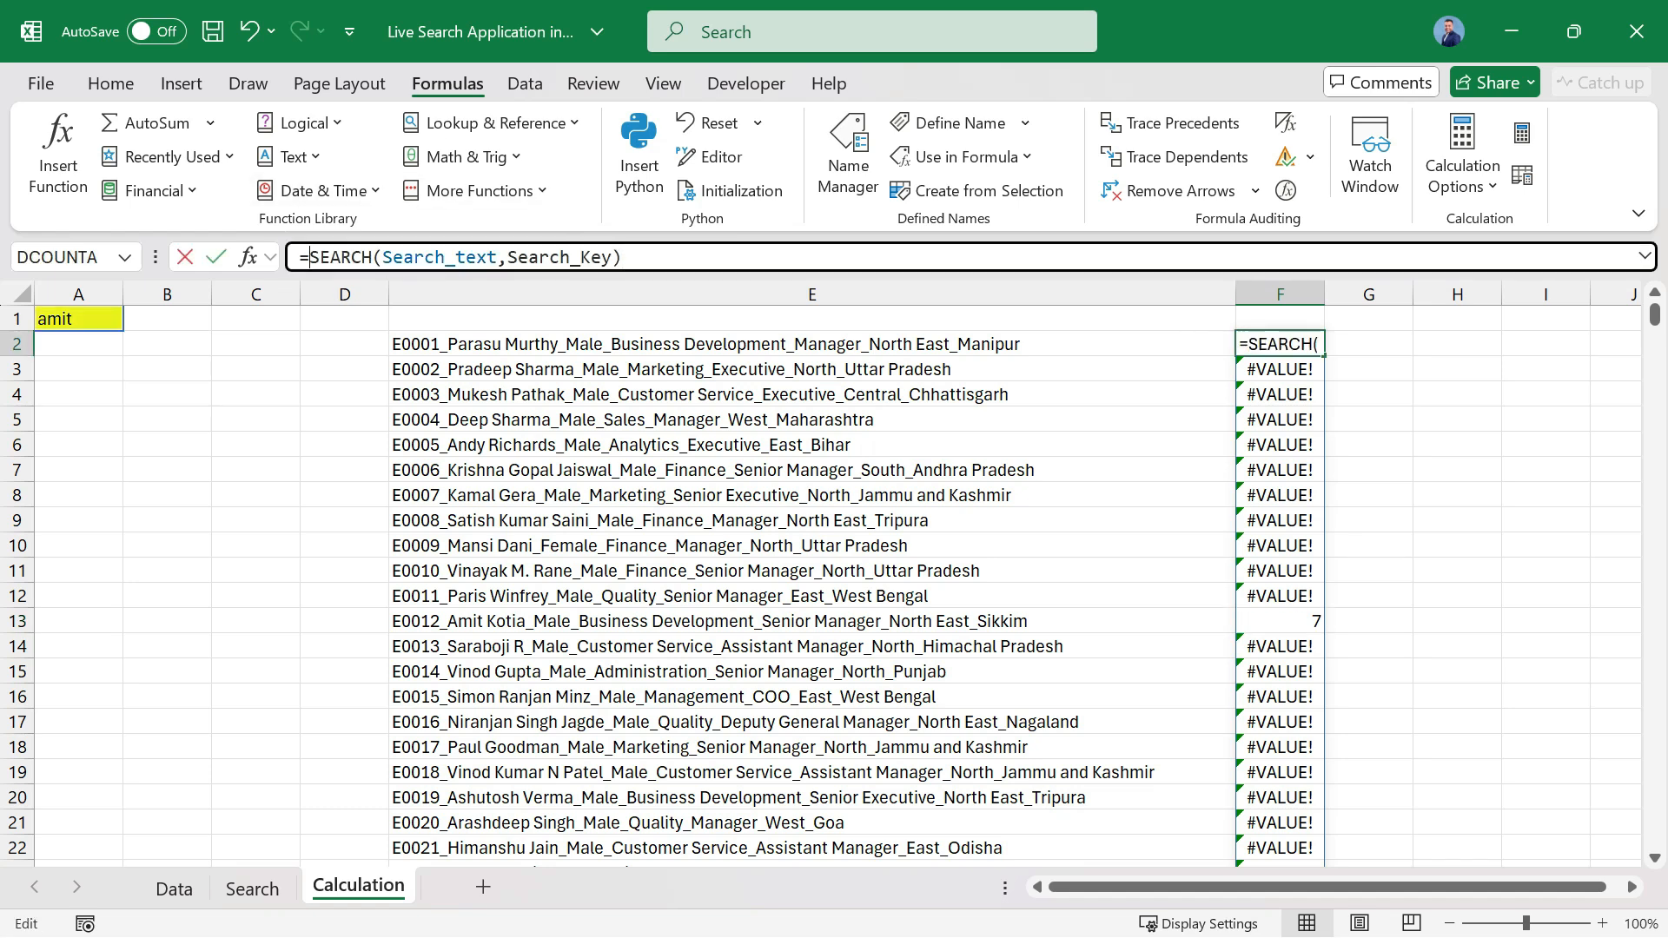
pyautogui.write('iserr')
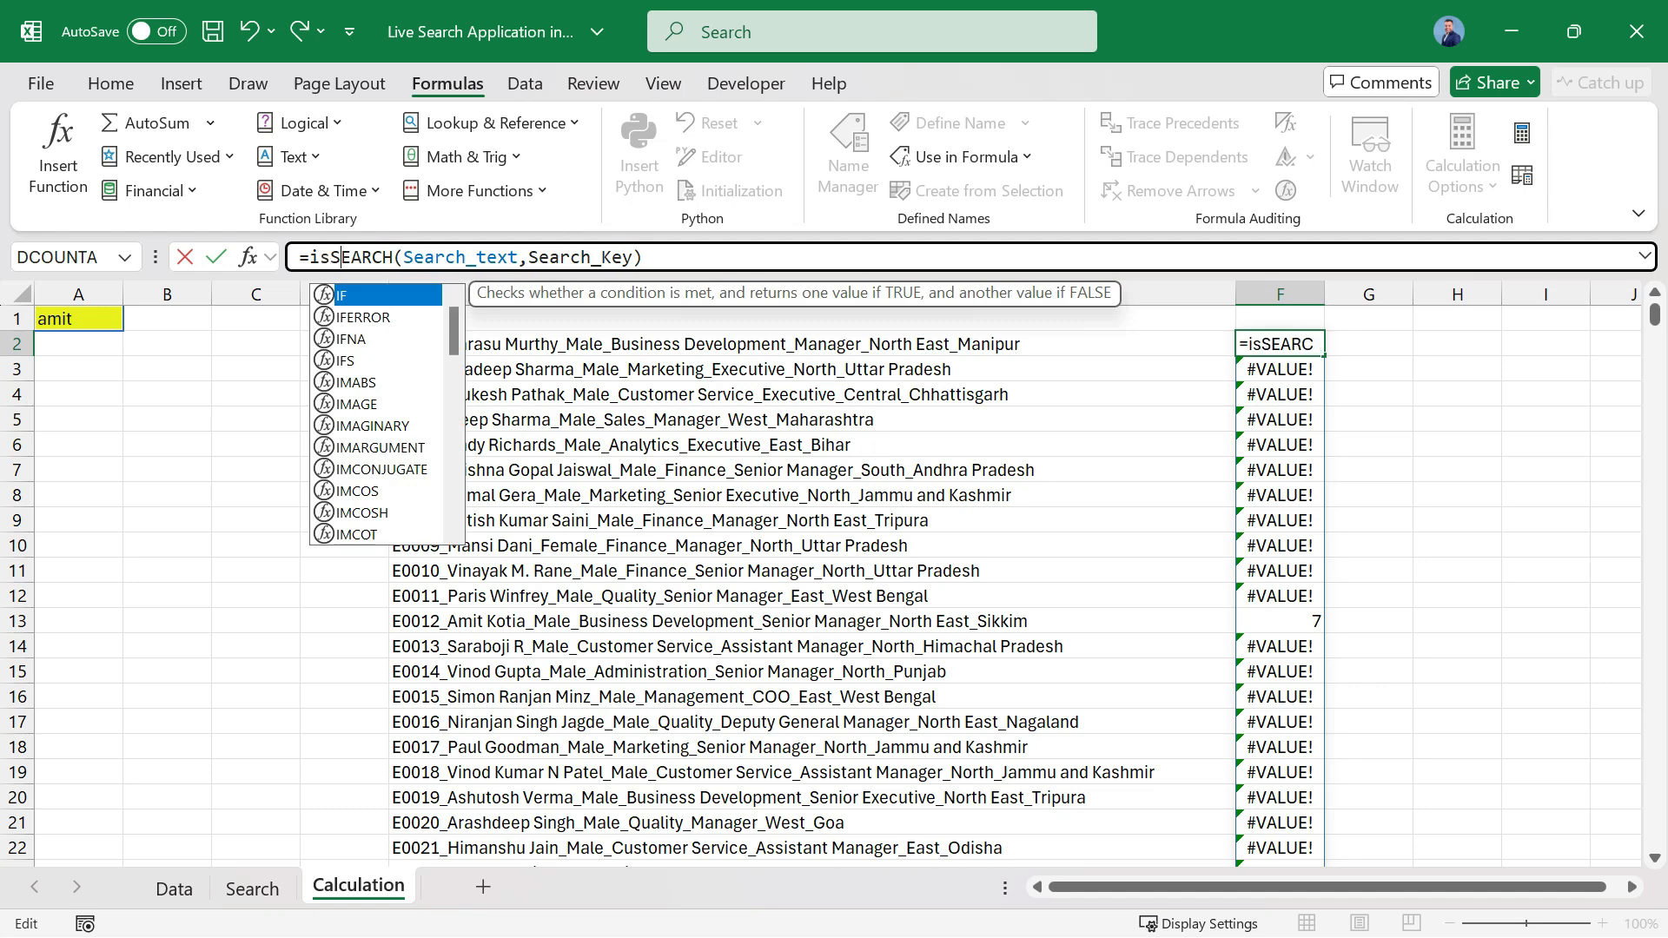
pyautogui.press('Tab')
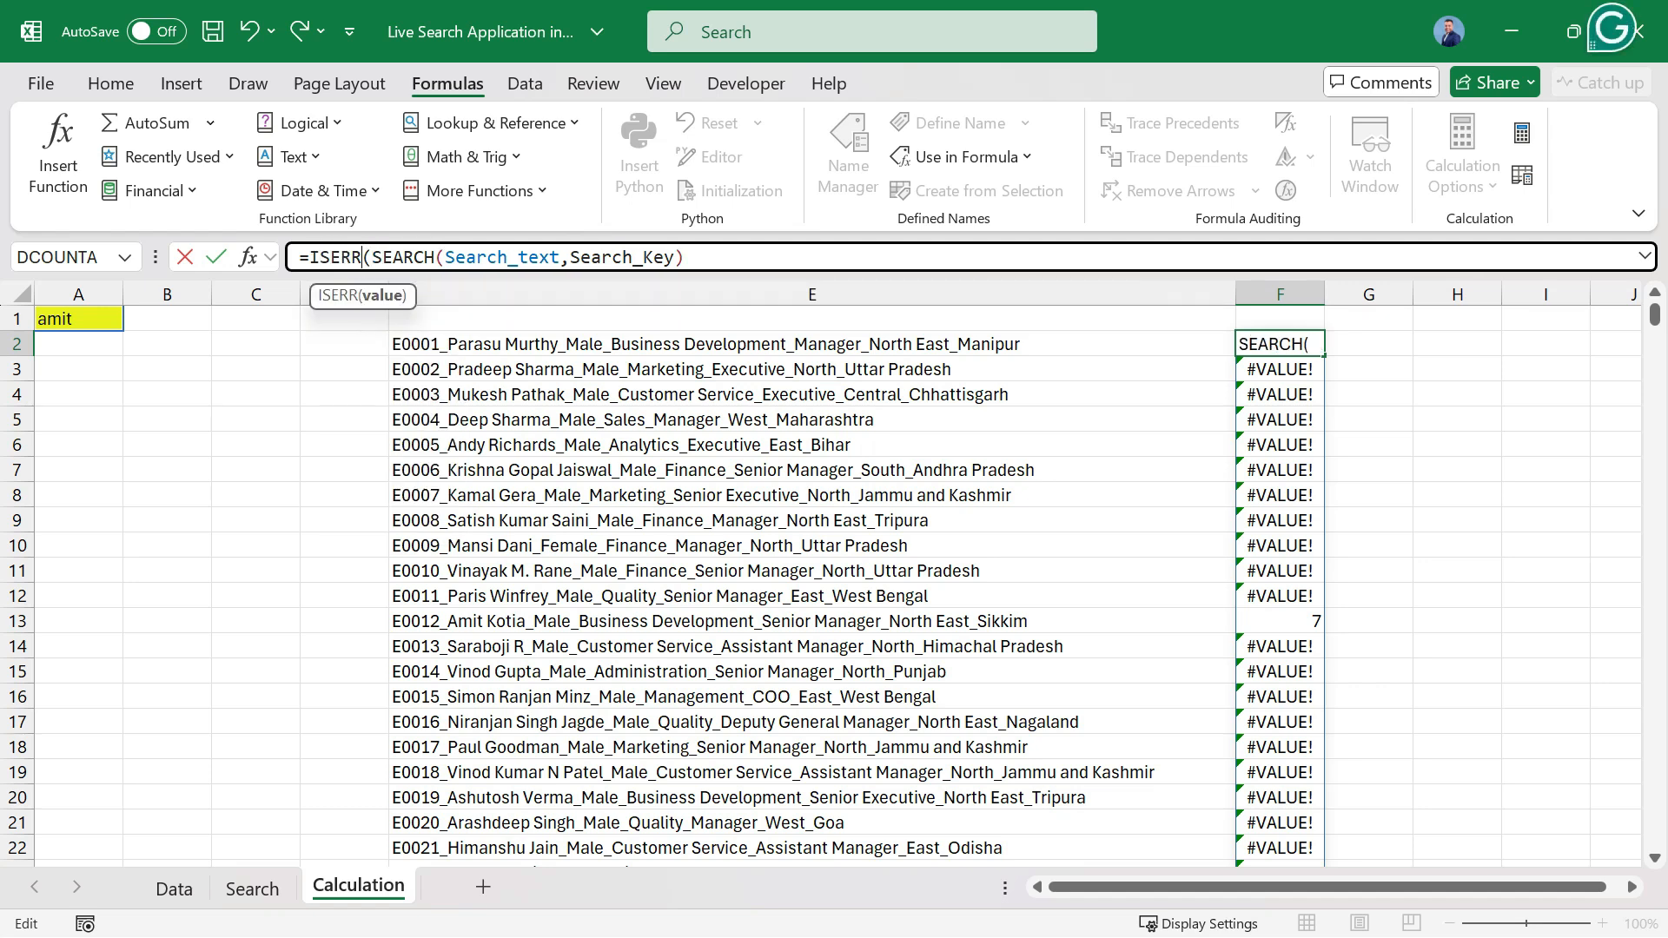
pyautogui.press('BackSpace')
pyautogui.press('BackSpace')
pyautogui.press('Down')
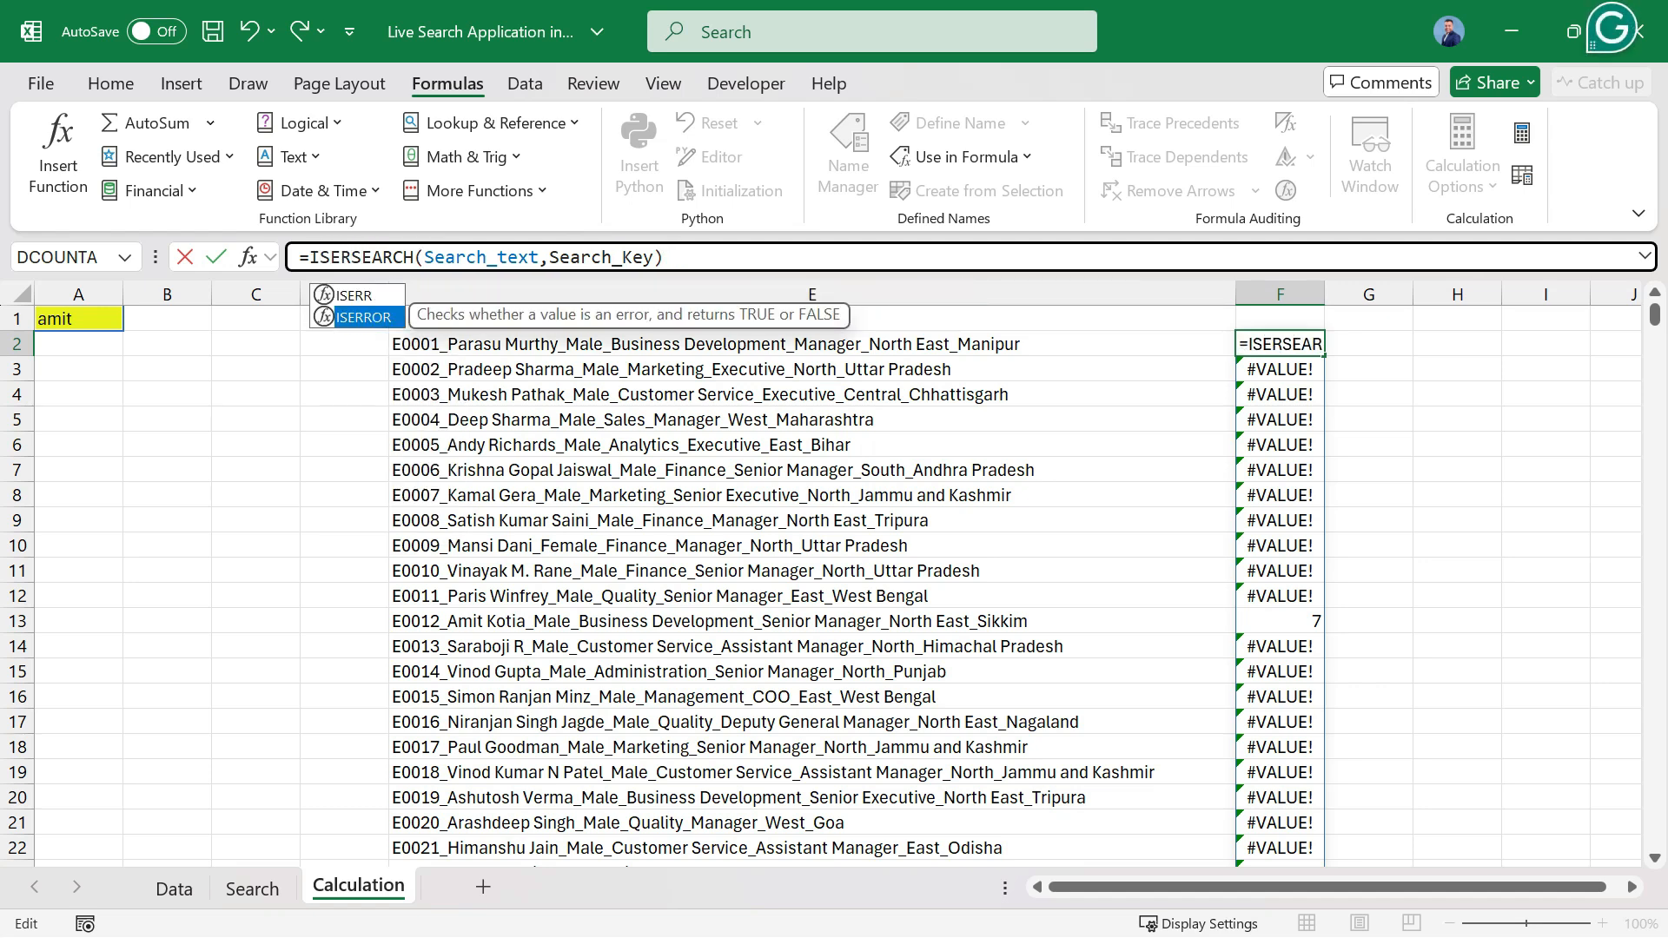
pyautogui.press('Tab')
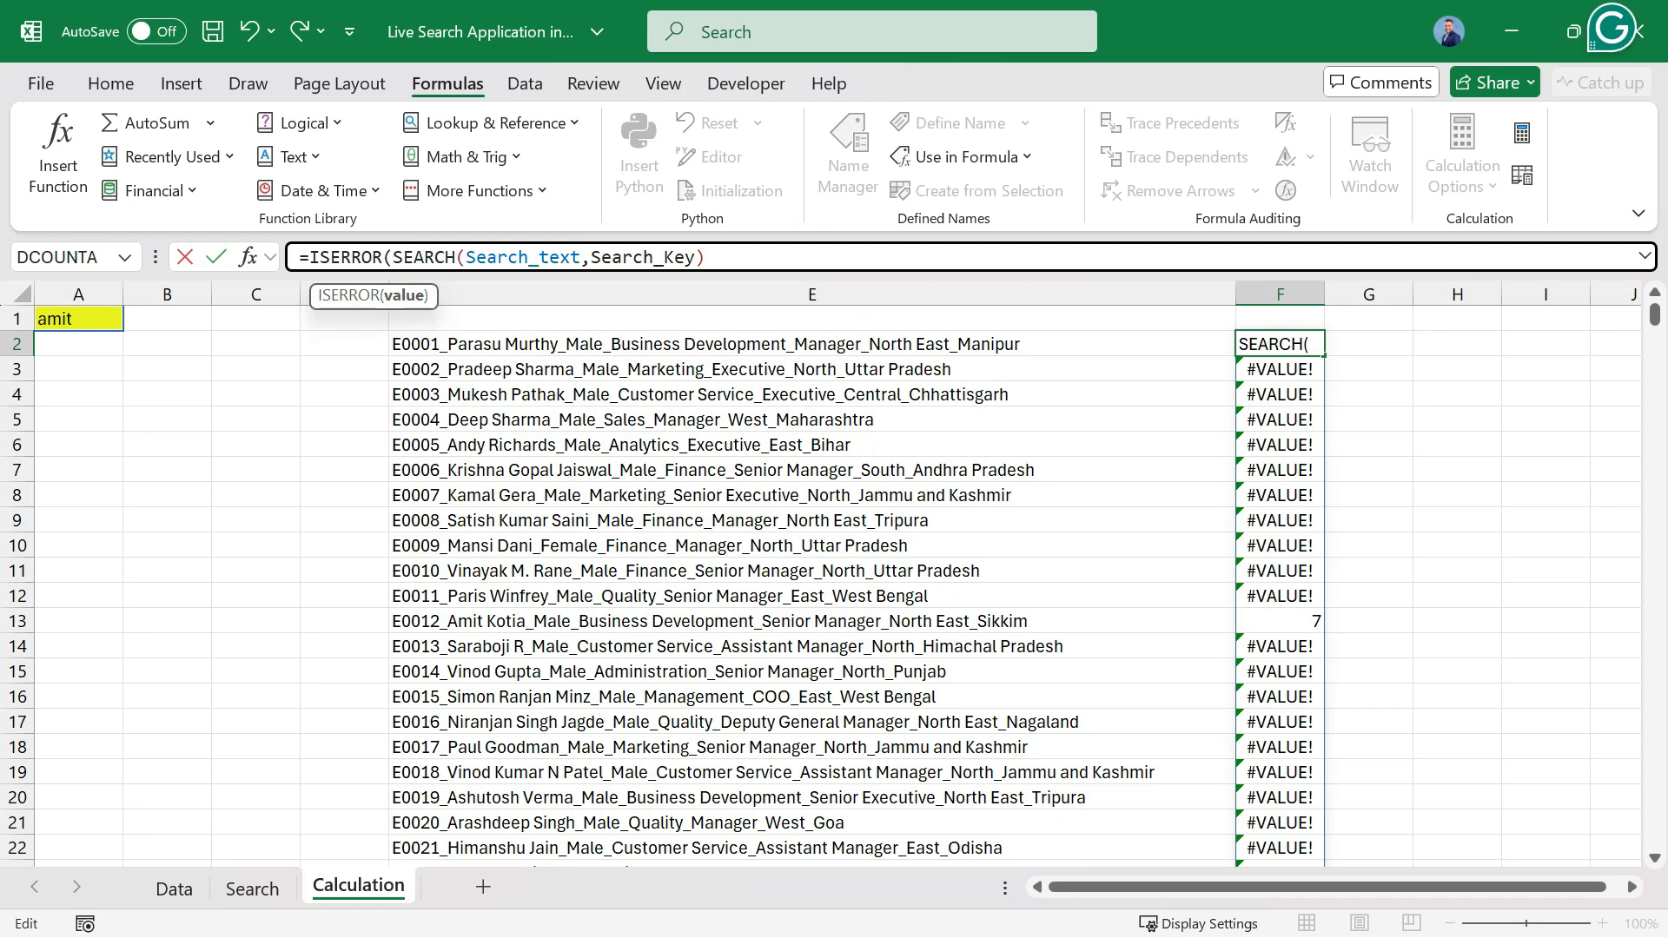
pyautogui.press('End')
pyautogui.write(')')
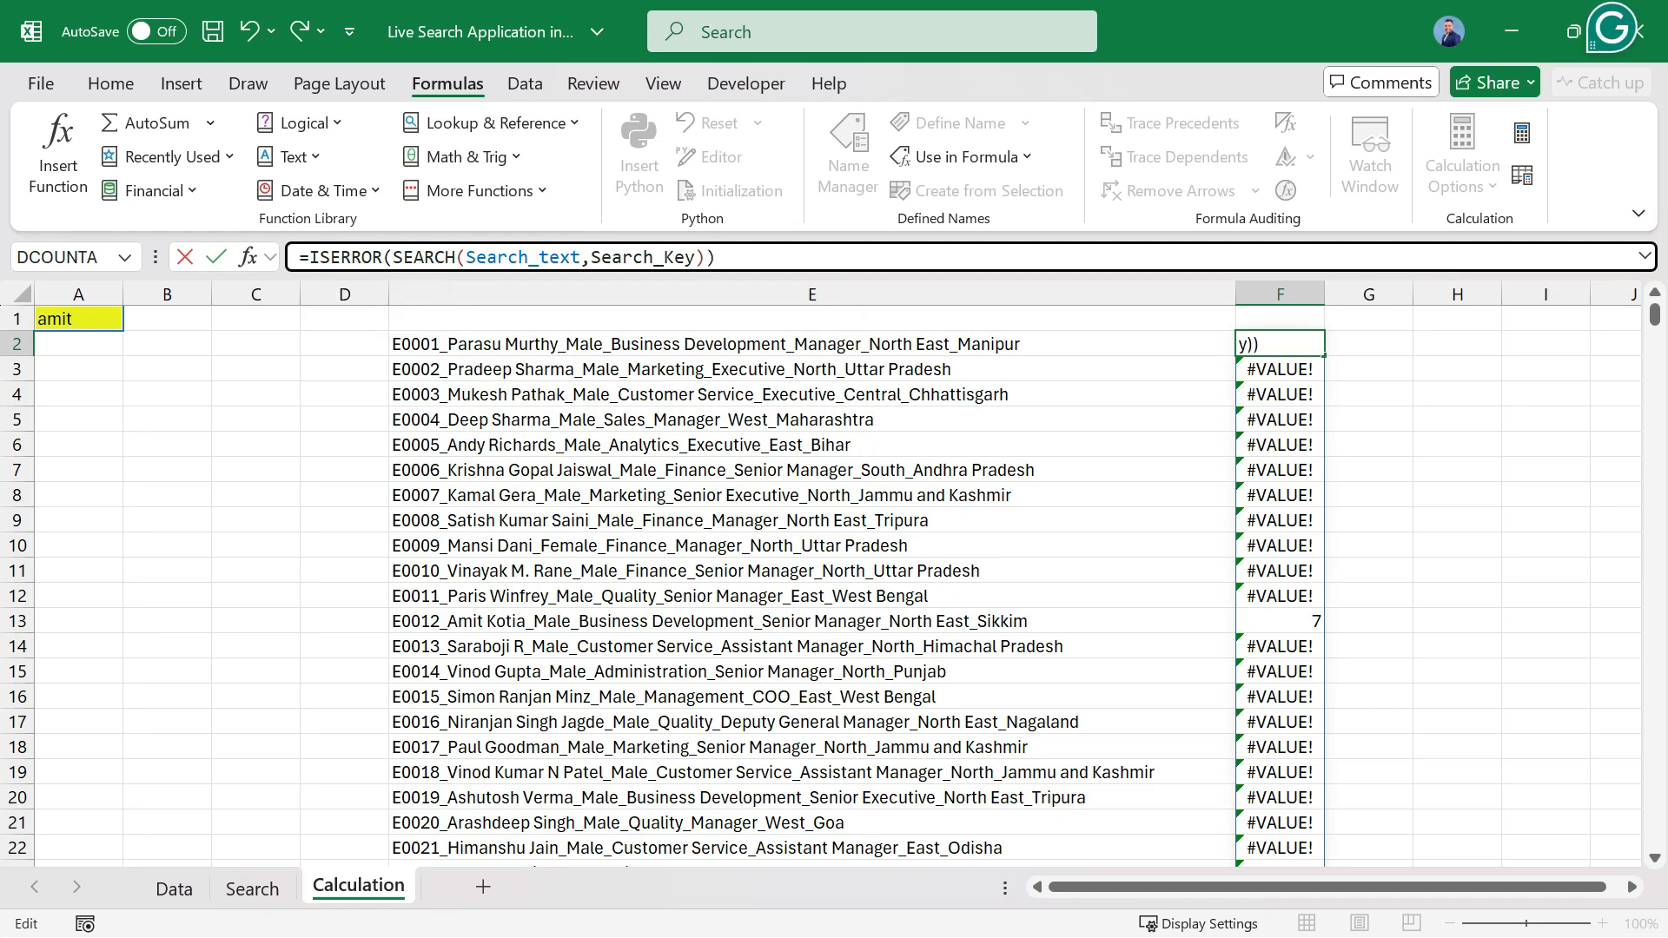
pyautogui.press('Return')
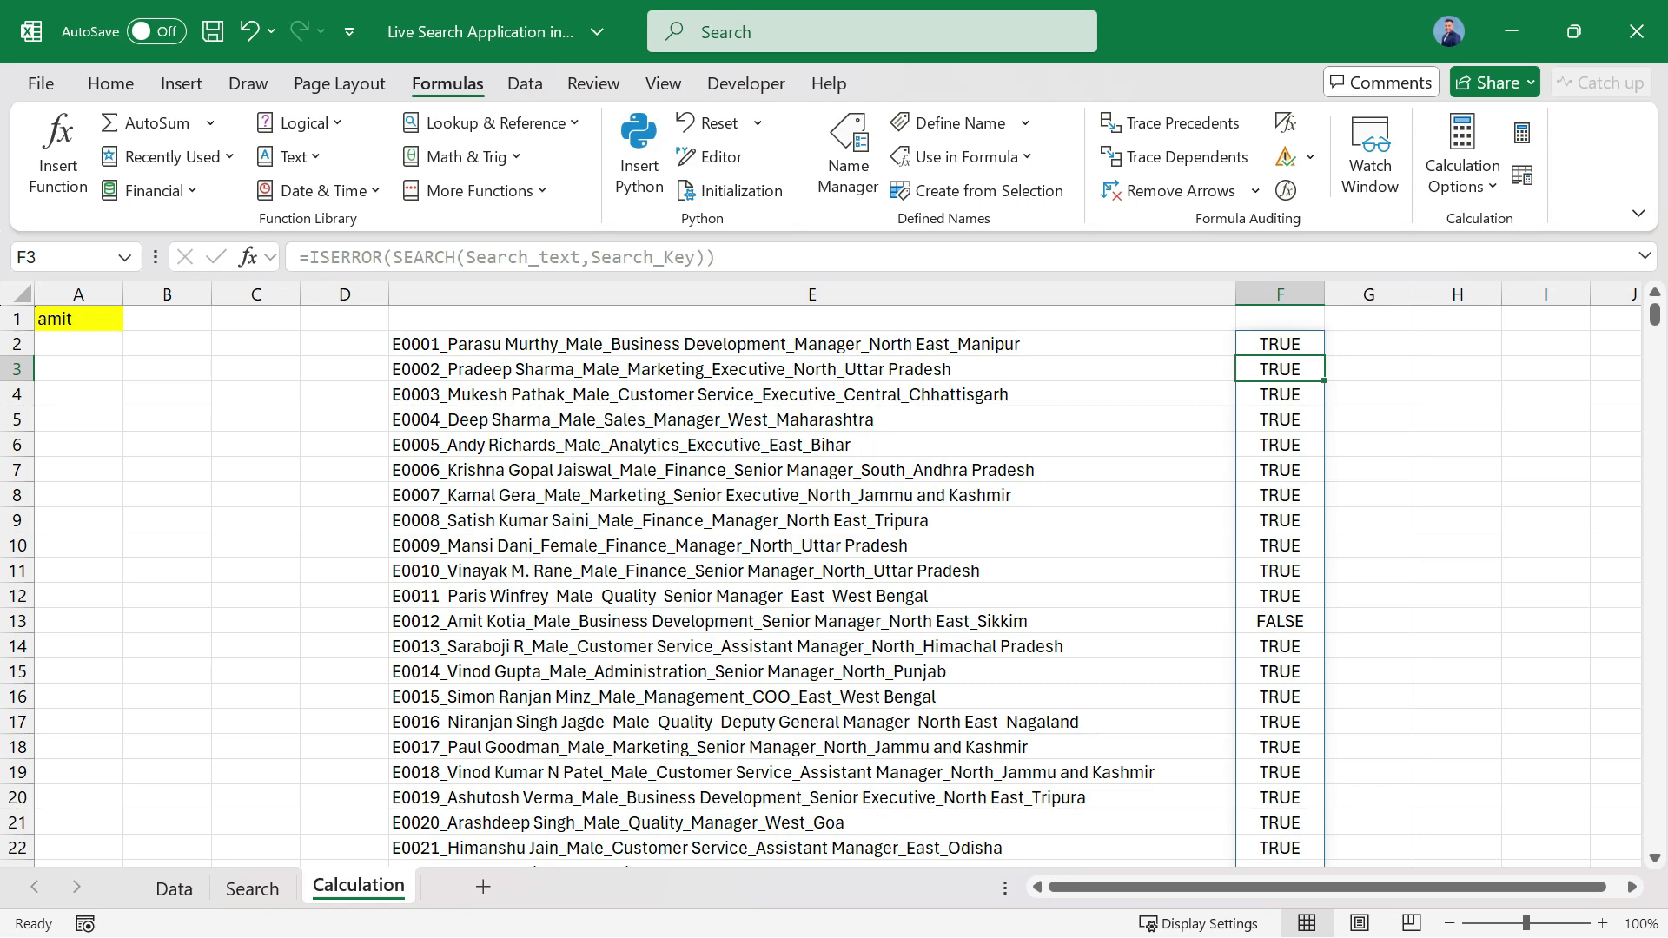
pyautogui.tripleClick(296, 257)
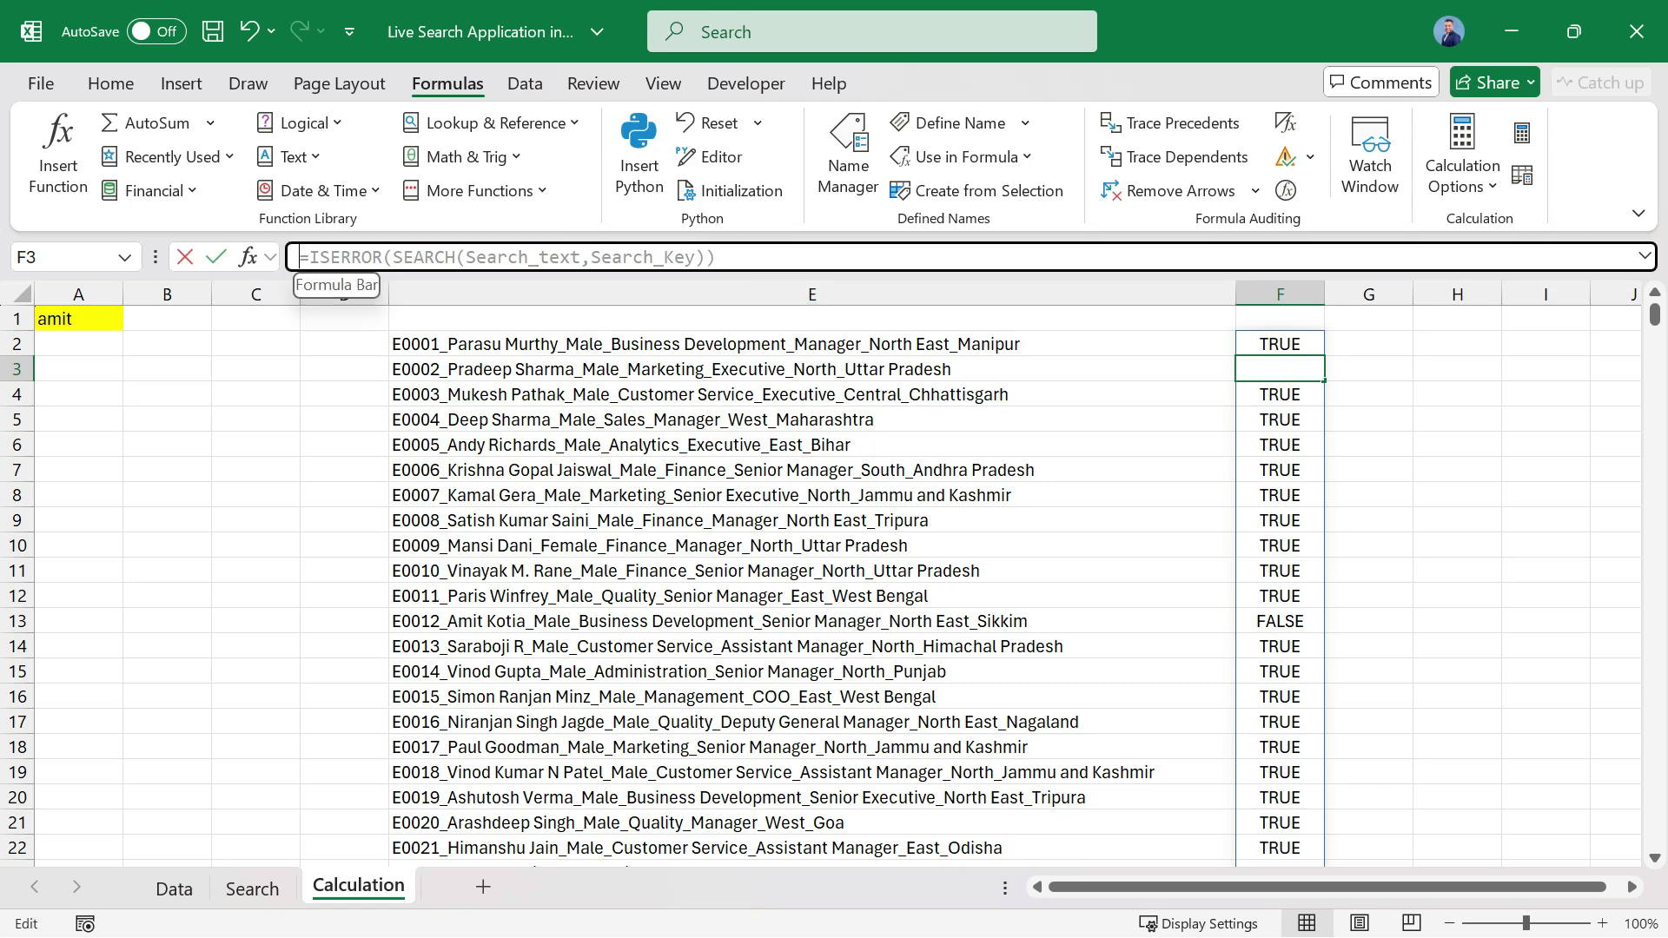
pyautogui.press('BackSpace')
pyautogui.press('Escape')
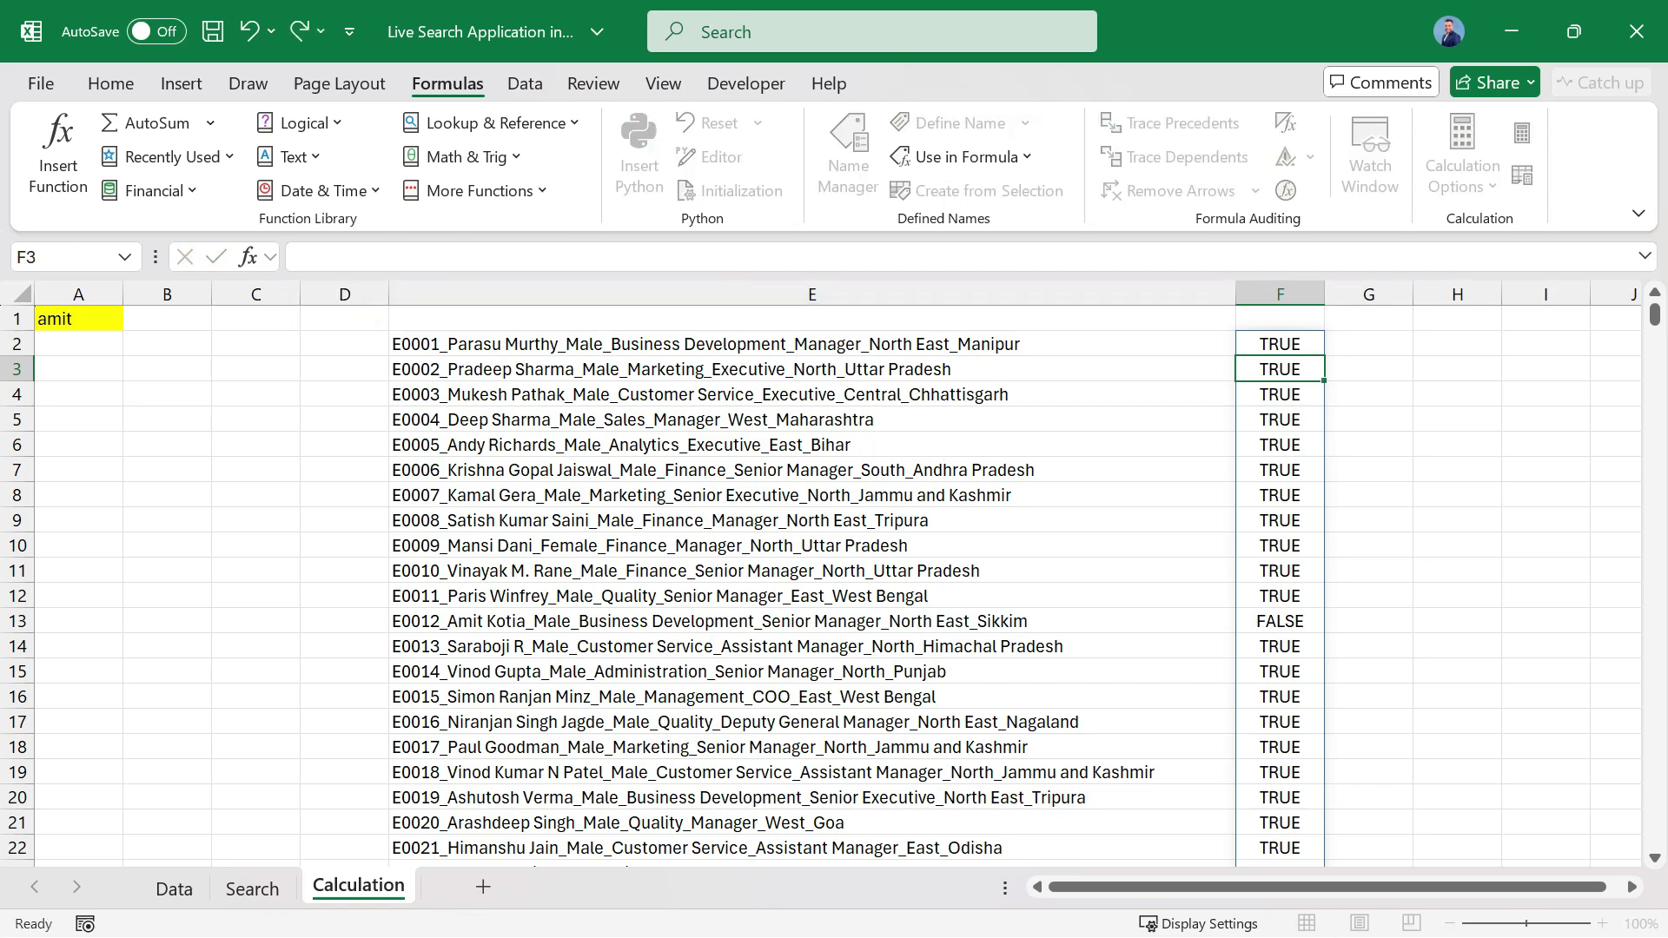
# Wrap the F2 formula in NOT, giving =NOT(ISERROR(SEARCH(Search_text,Search_Key))).
pyautogui.click(1279, 344)
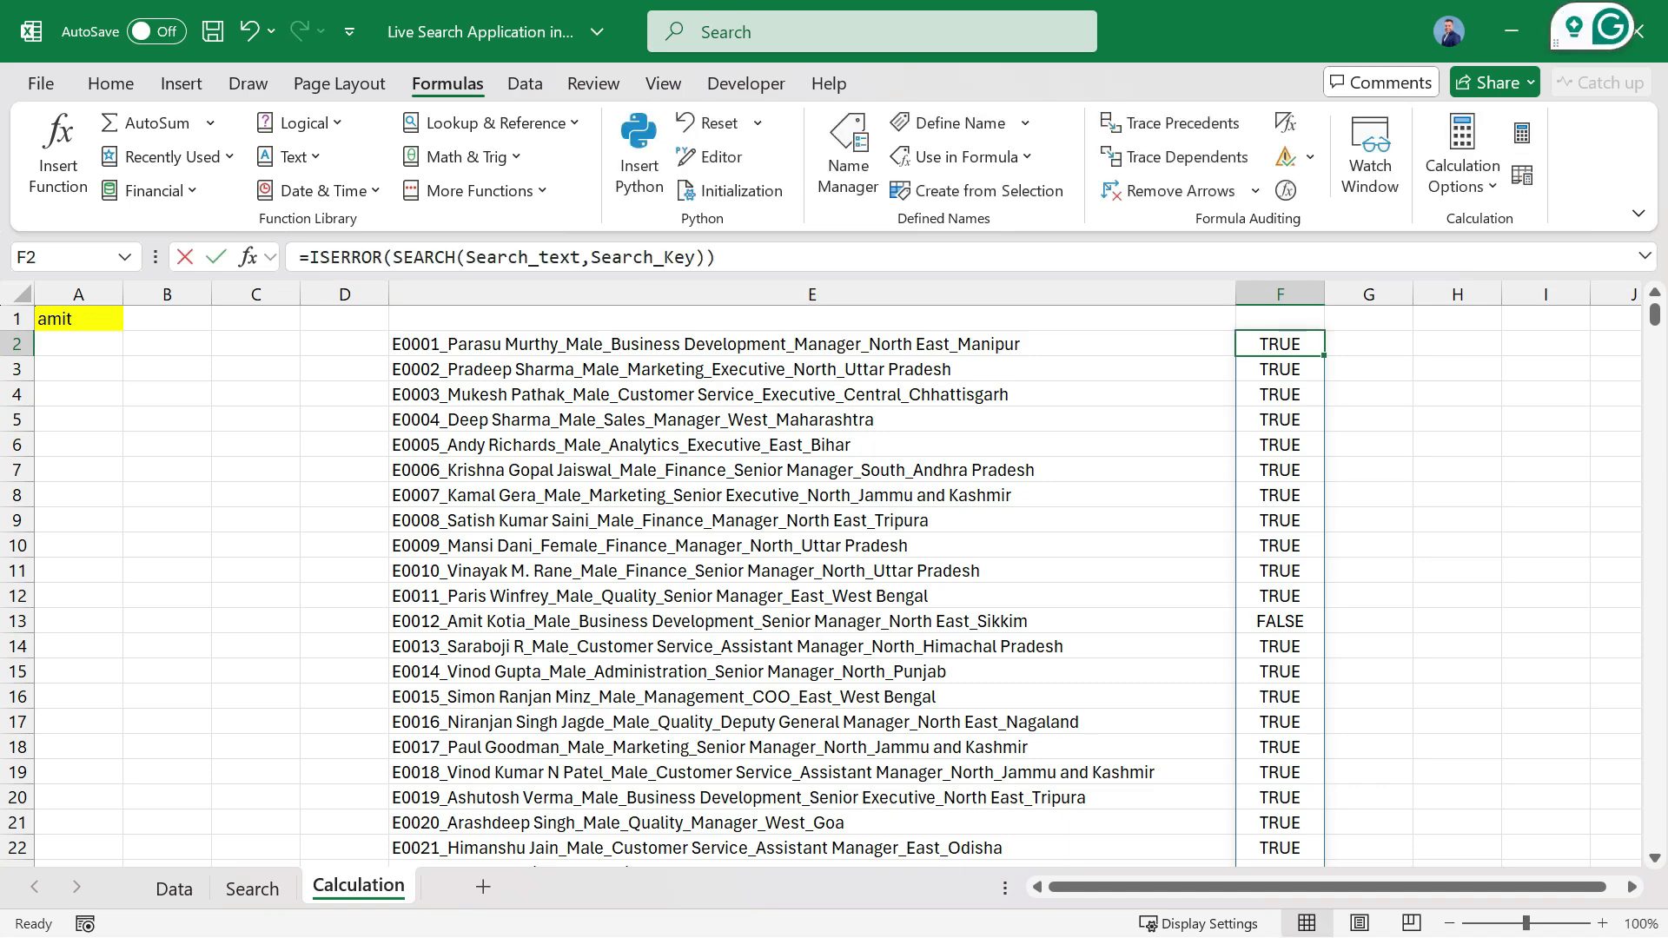
pyautogui.press('F2')
pyautogui.write('not')
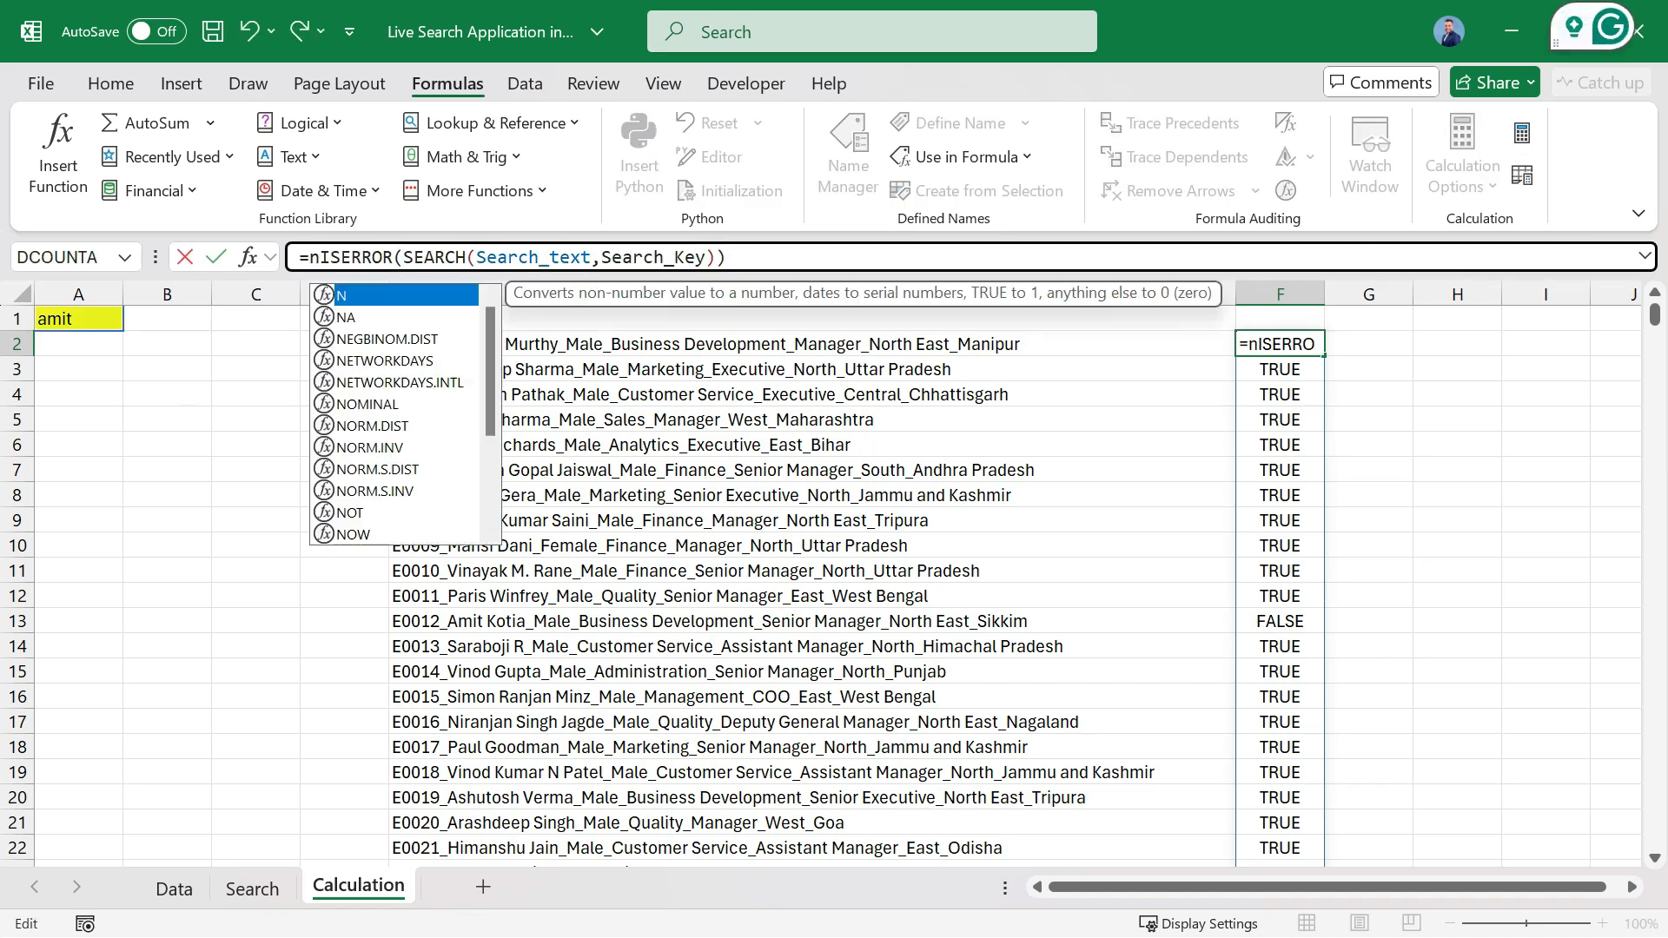
pyautogui.write('(')
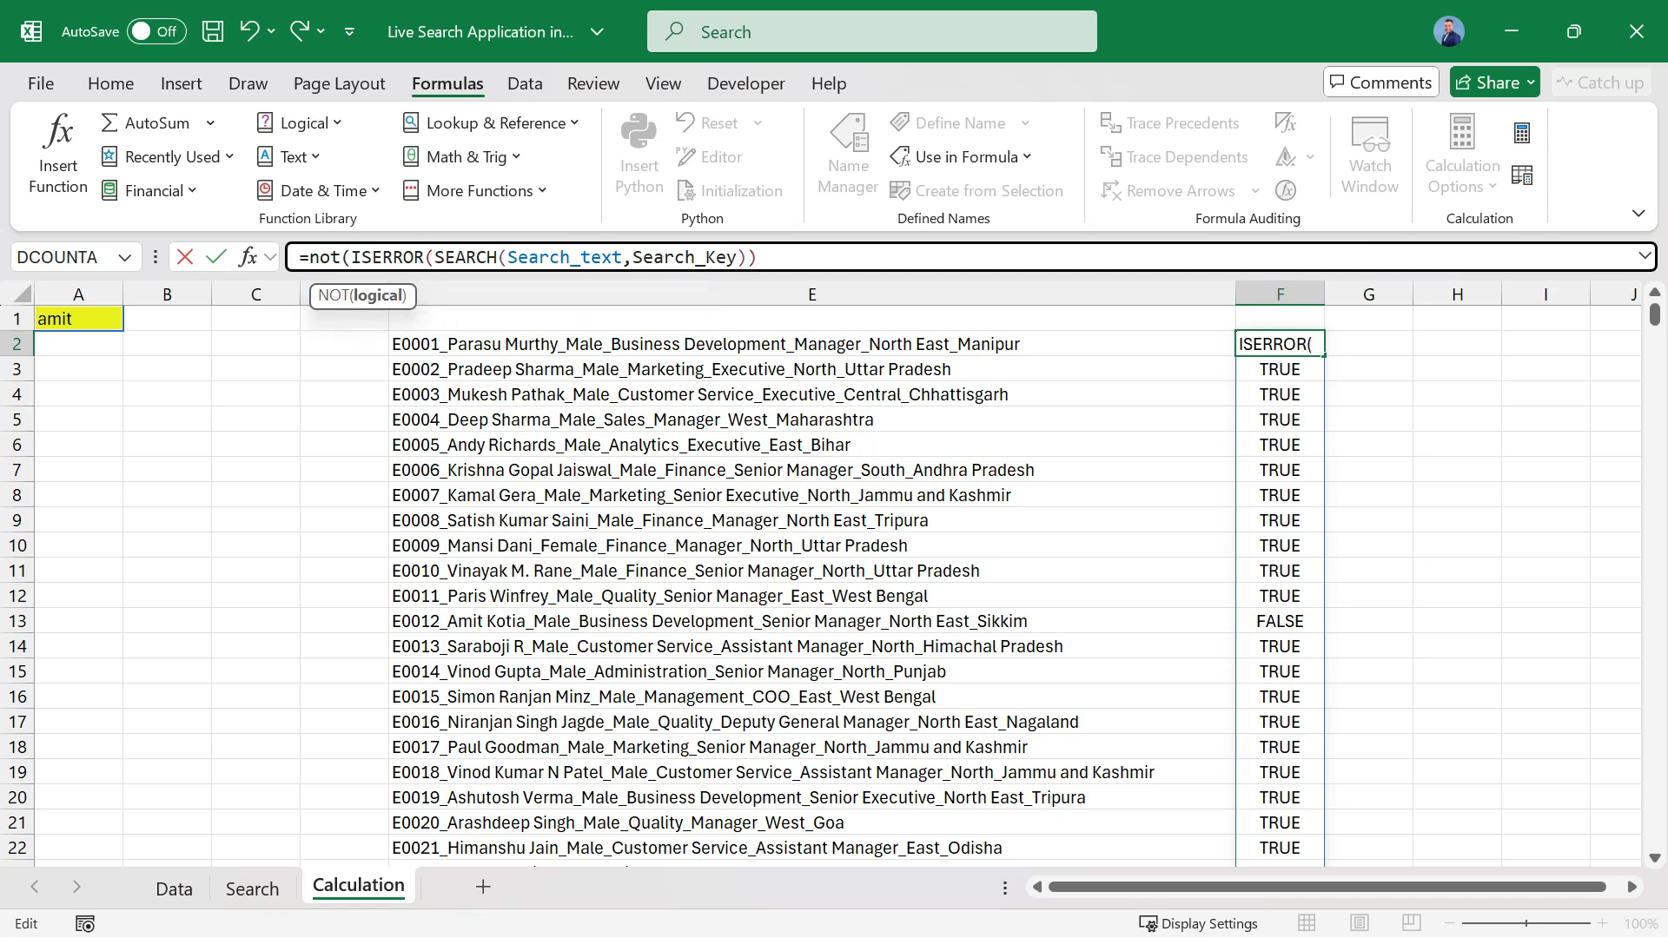
pyautogui.press('End')
pyautogui.write(')')
pyautogui.press('Return')
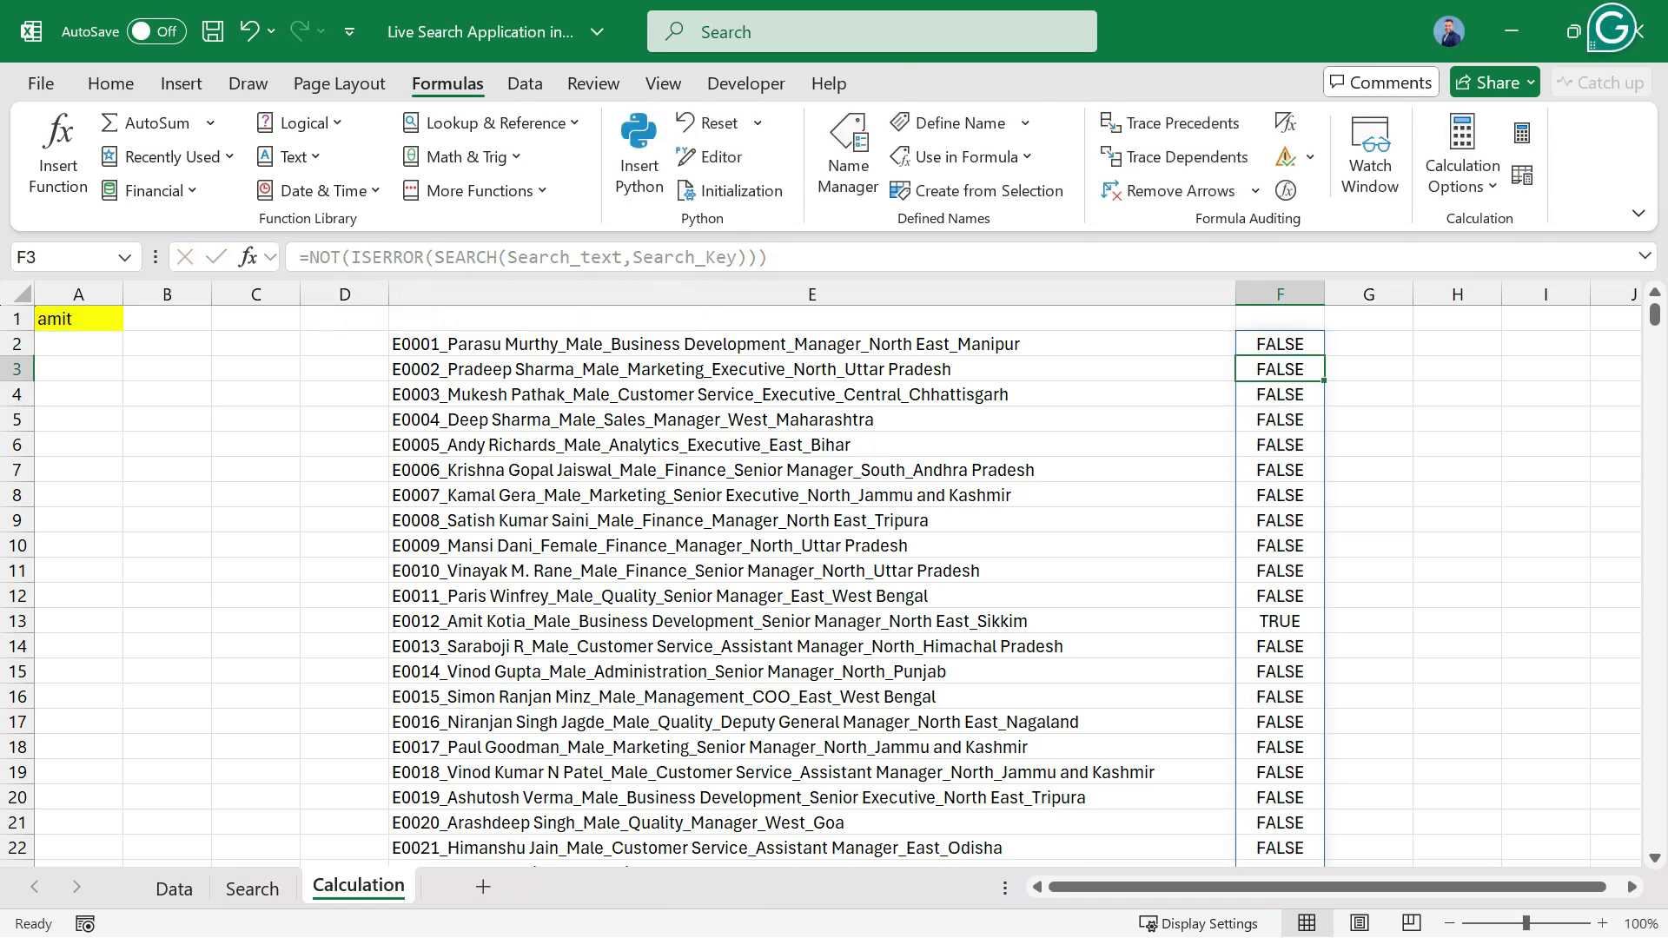
# Check the logical results in F13 and F35 against the joined records in the same rows.
pyautogui.click(1279, 621)
pyautogui.press('Left')
pyautogui.press('Left')
pyautogui.press('Left')
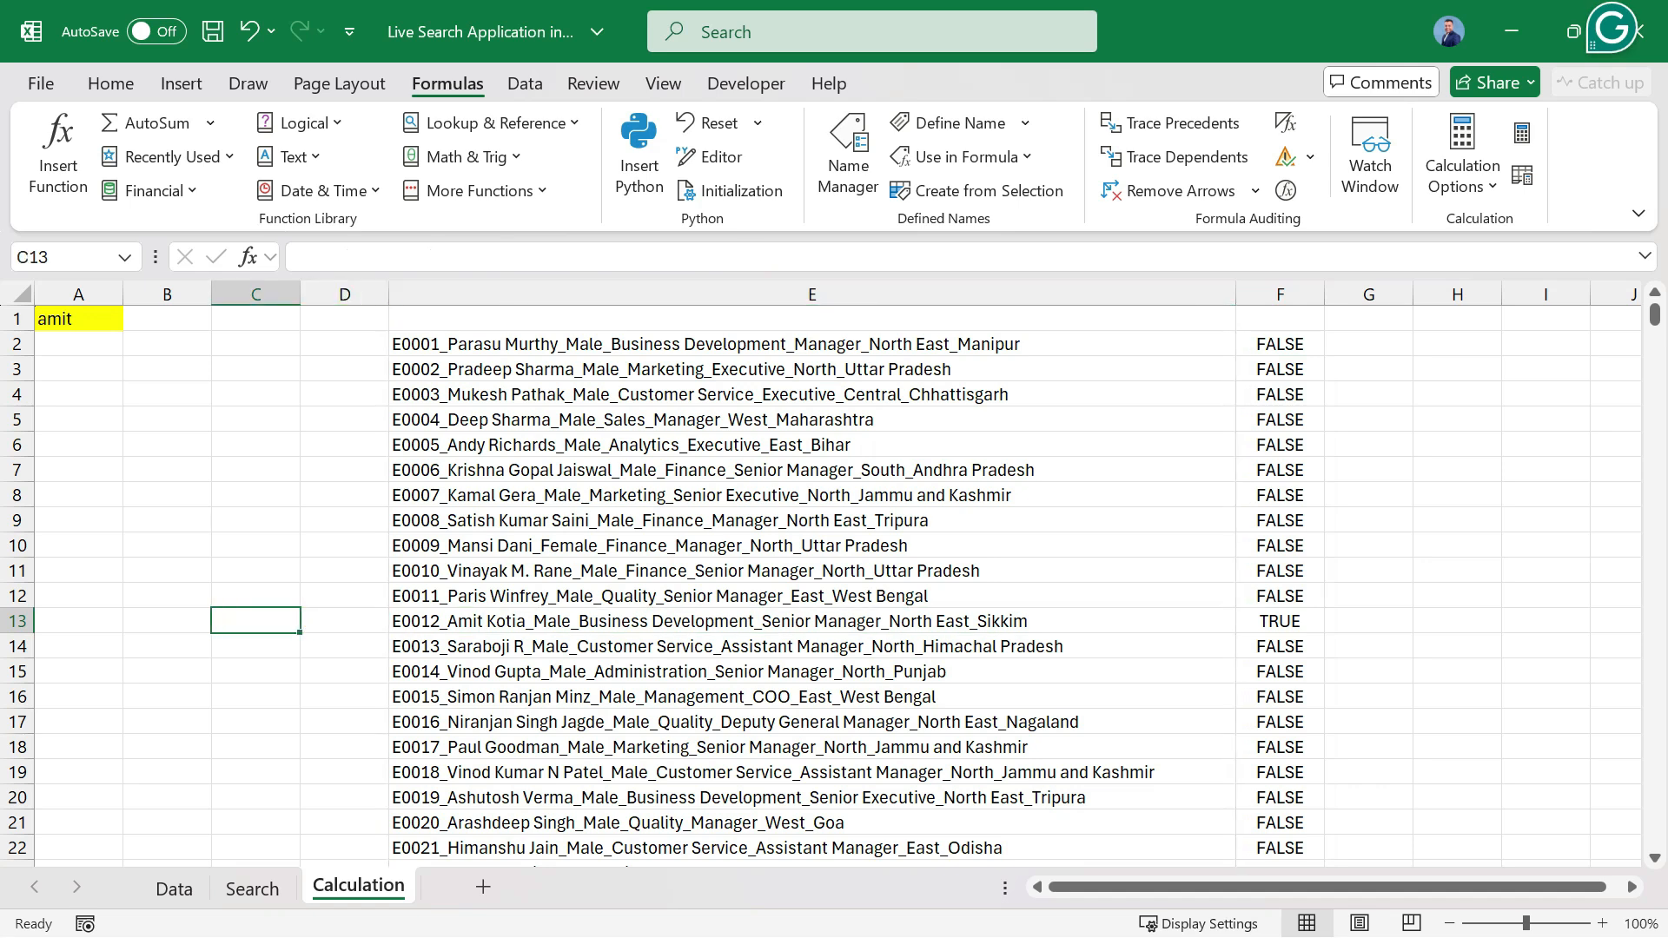
pyautogui.press('Right')
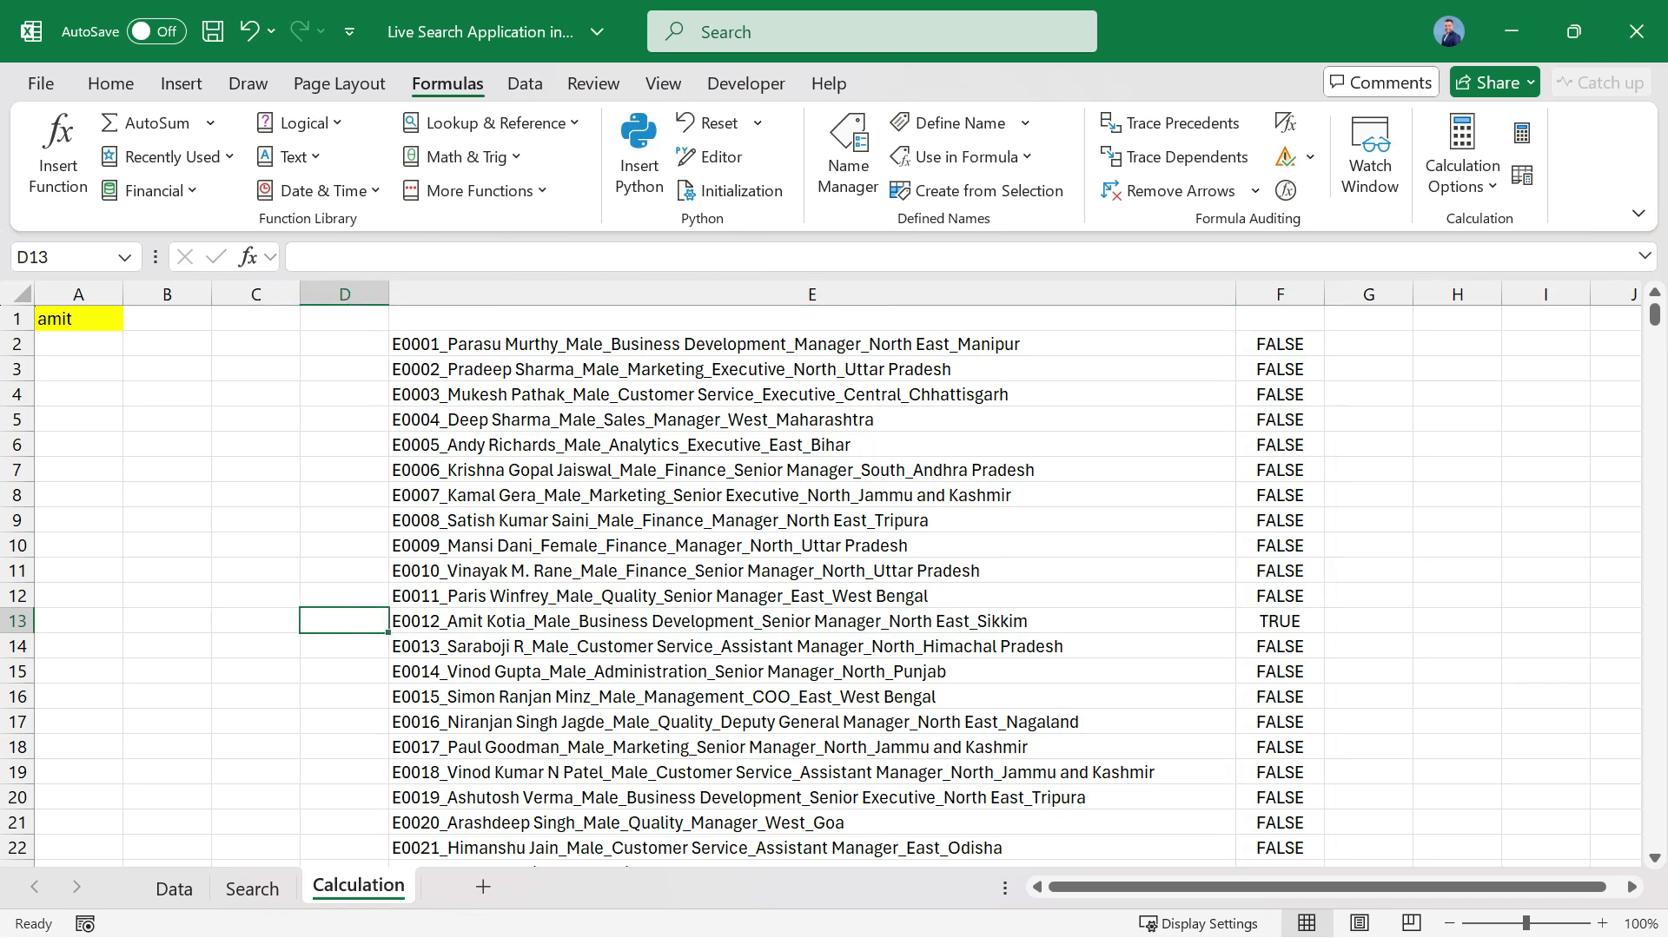
pyautogui.scroll(-7, 820, 582)
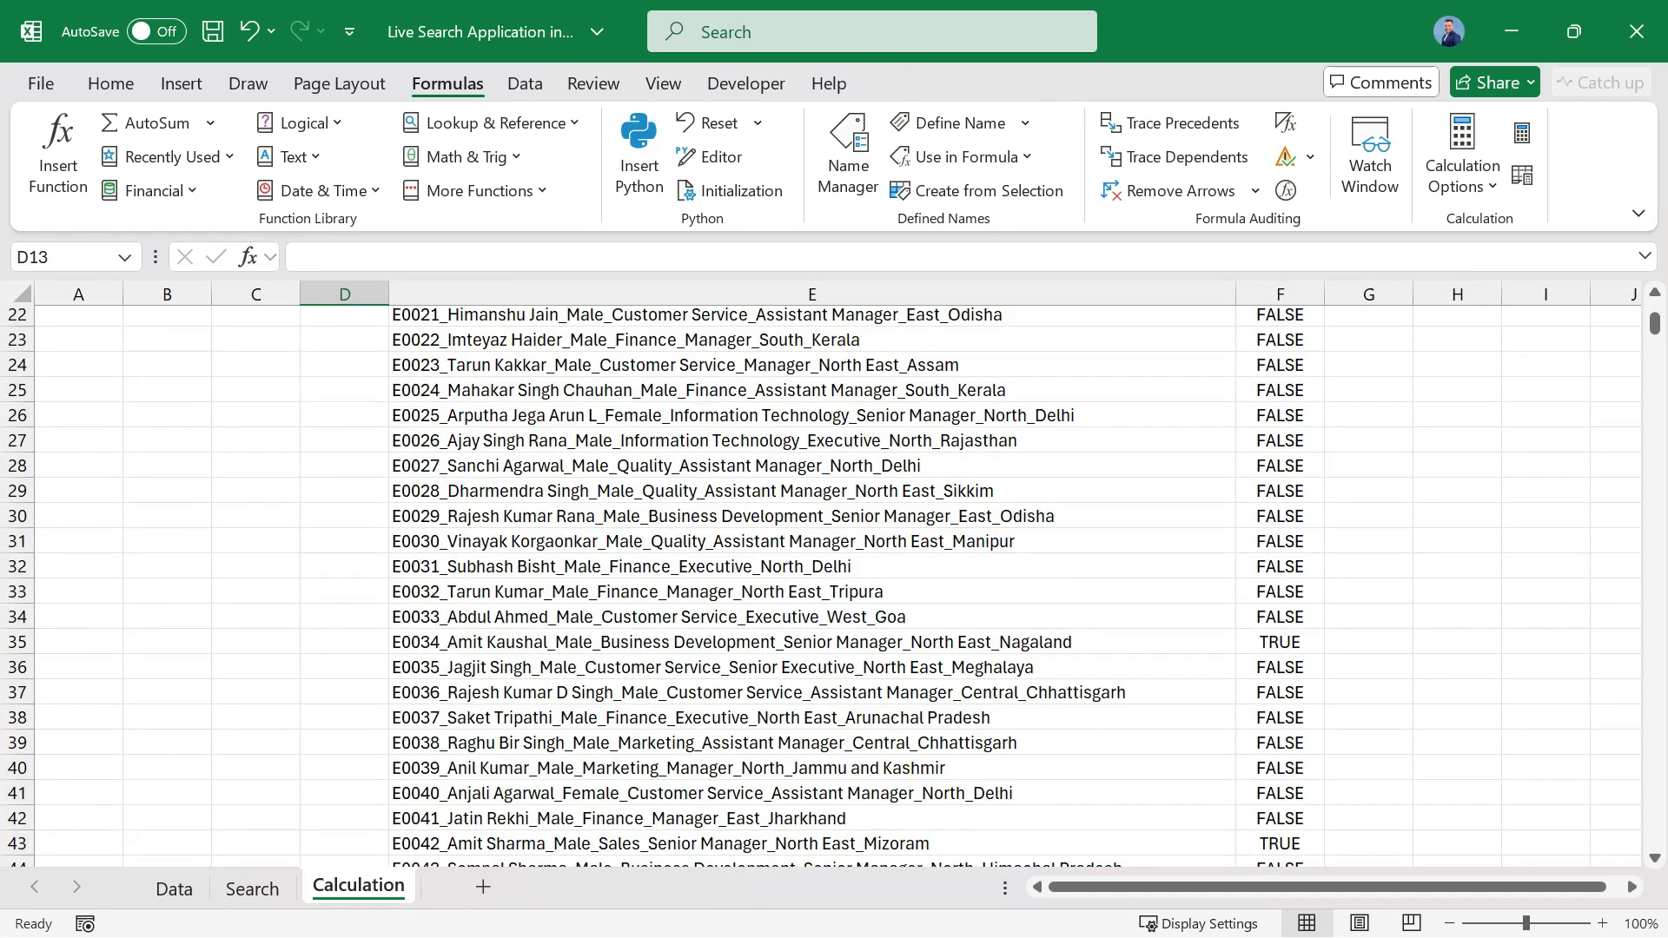
pyautogui.click(1279, 642)
pyautogui.press('Left')
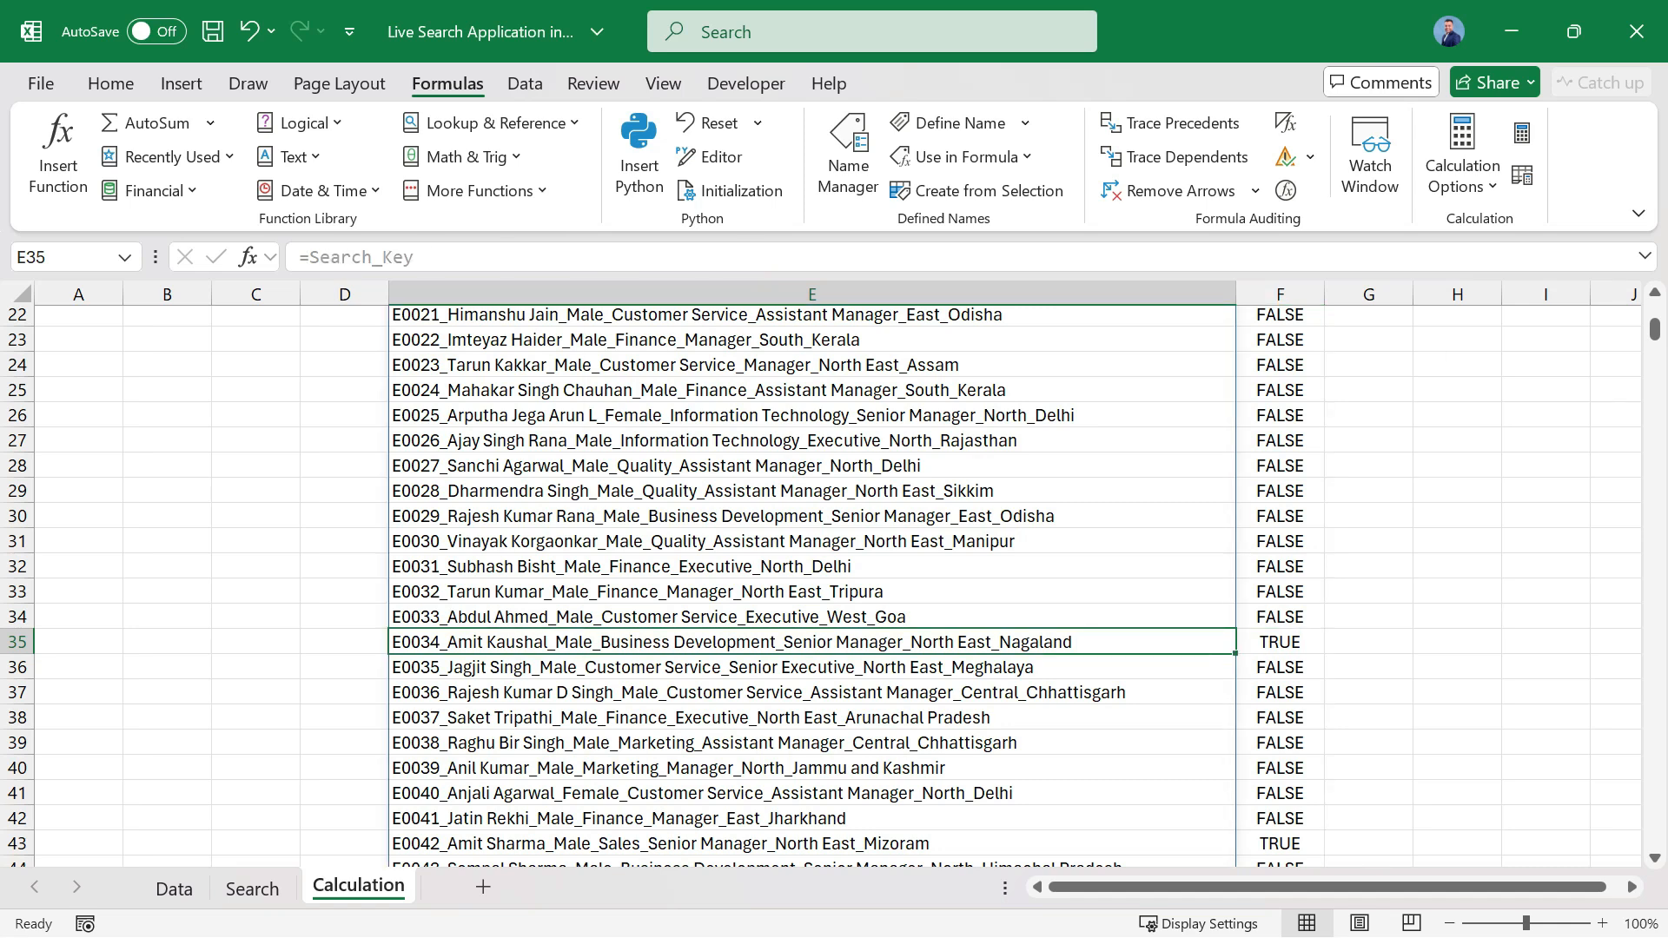
pyautogui.scroll(7, 820, 582)
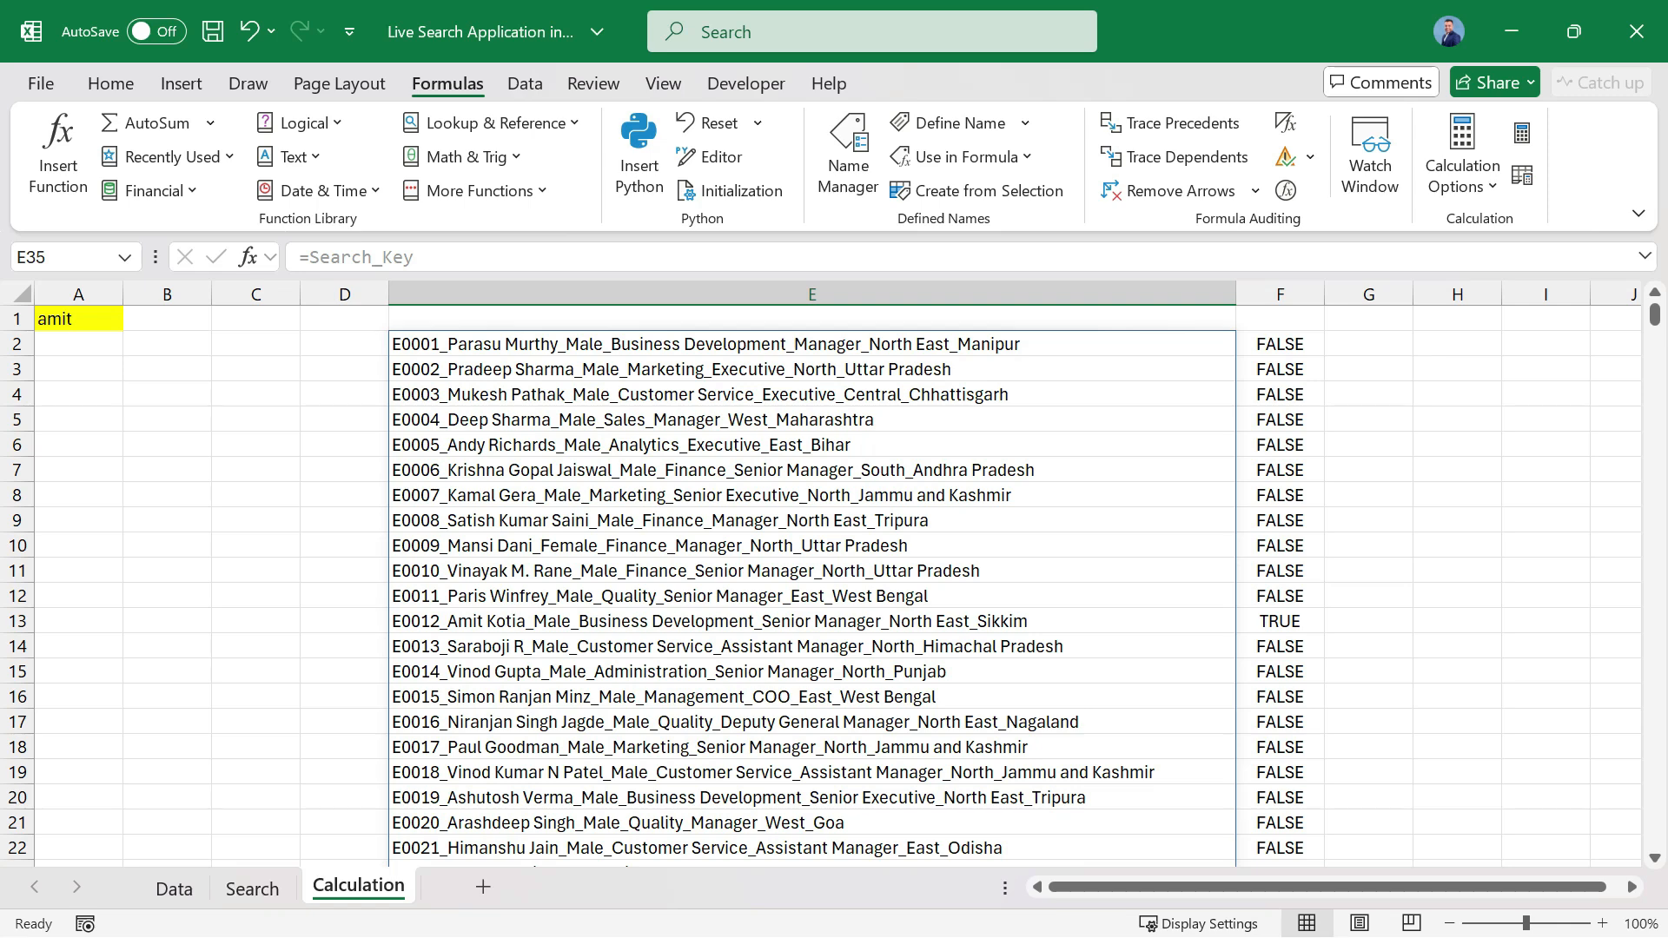
# Copy the expression NOT(ISERROR(SEARCH(Search_text,Search_Key))) from the formula in F2 without its equals sign, leaving the cell unedited.
pyautogui.click(1280, 344)
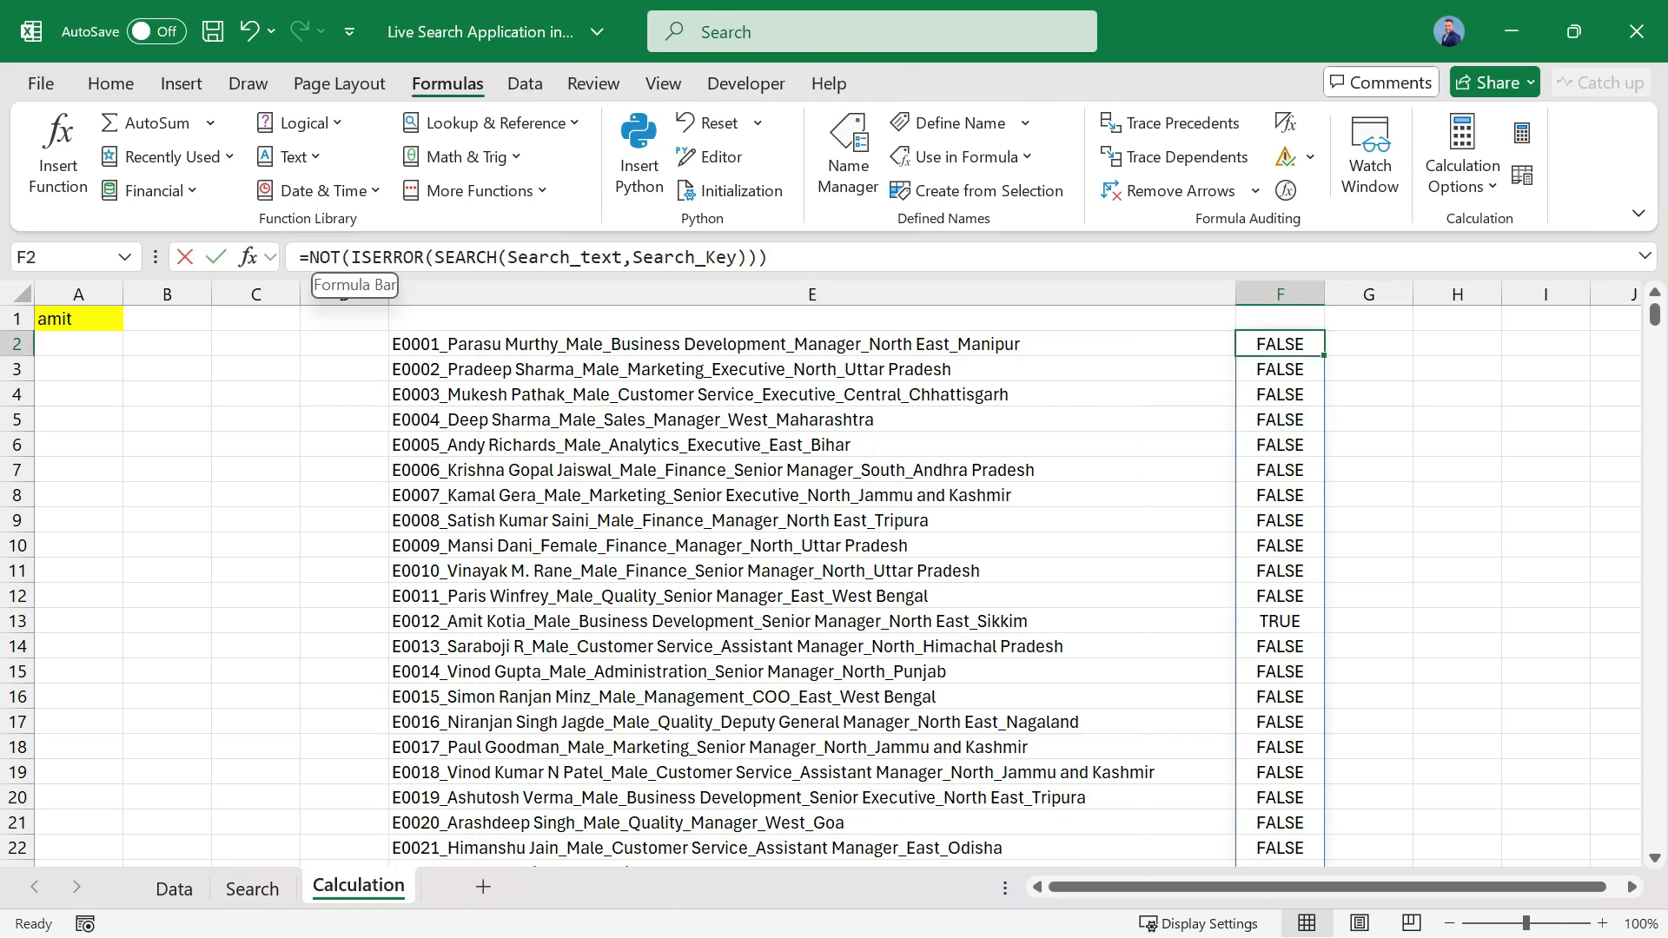
pyautogui.moveTo(309, 258); pyautogui.dragTo(768, 257)
pyautogui.hotkey('ctrl', 'c')
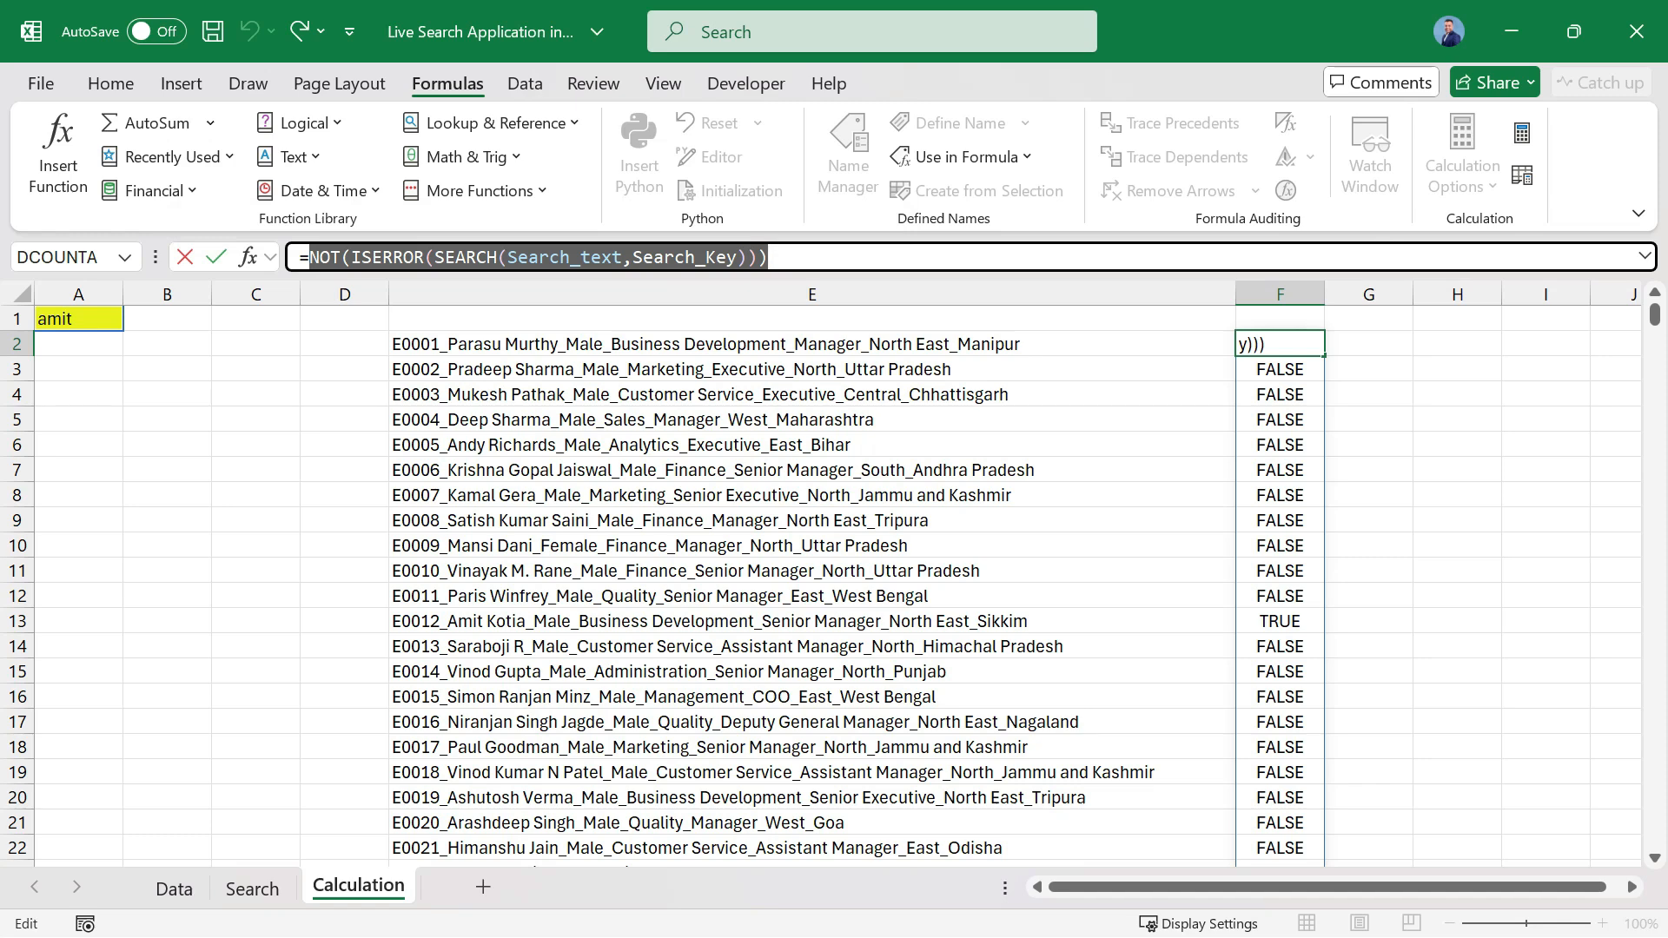
pyautogui.press('Escape')
# Begin a FILTER formula in A4 of the Search sheet with Data as its array argument.
pyautogui.click(251, 888)
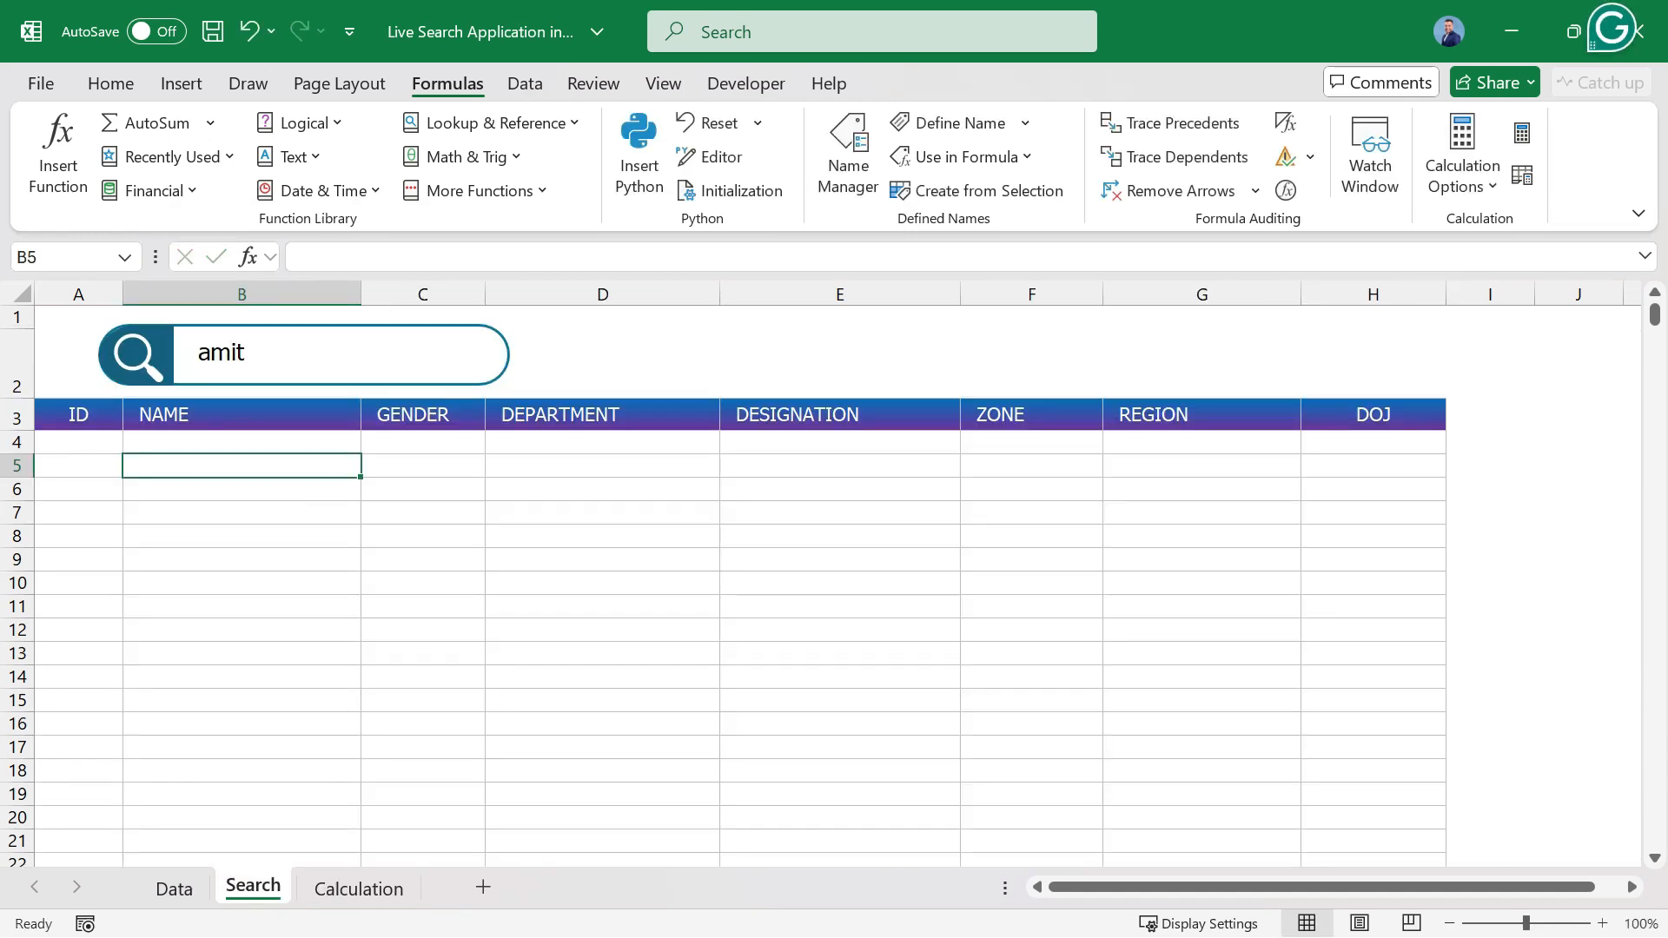
pyautogui.click(78, 442)
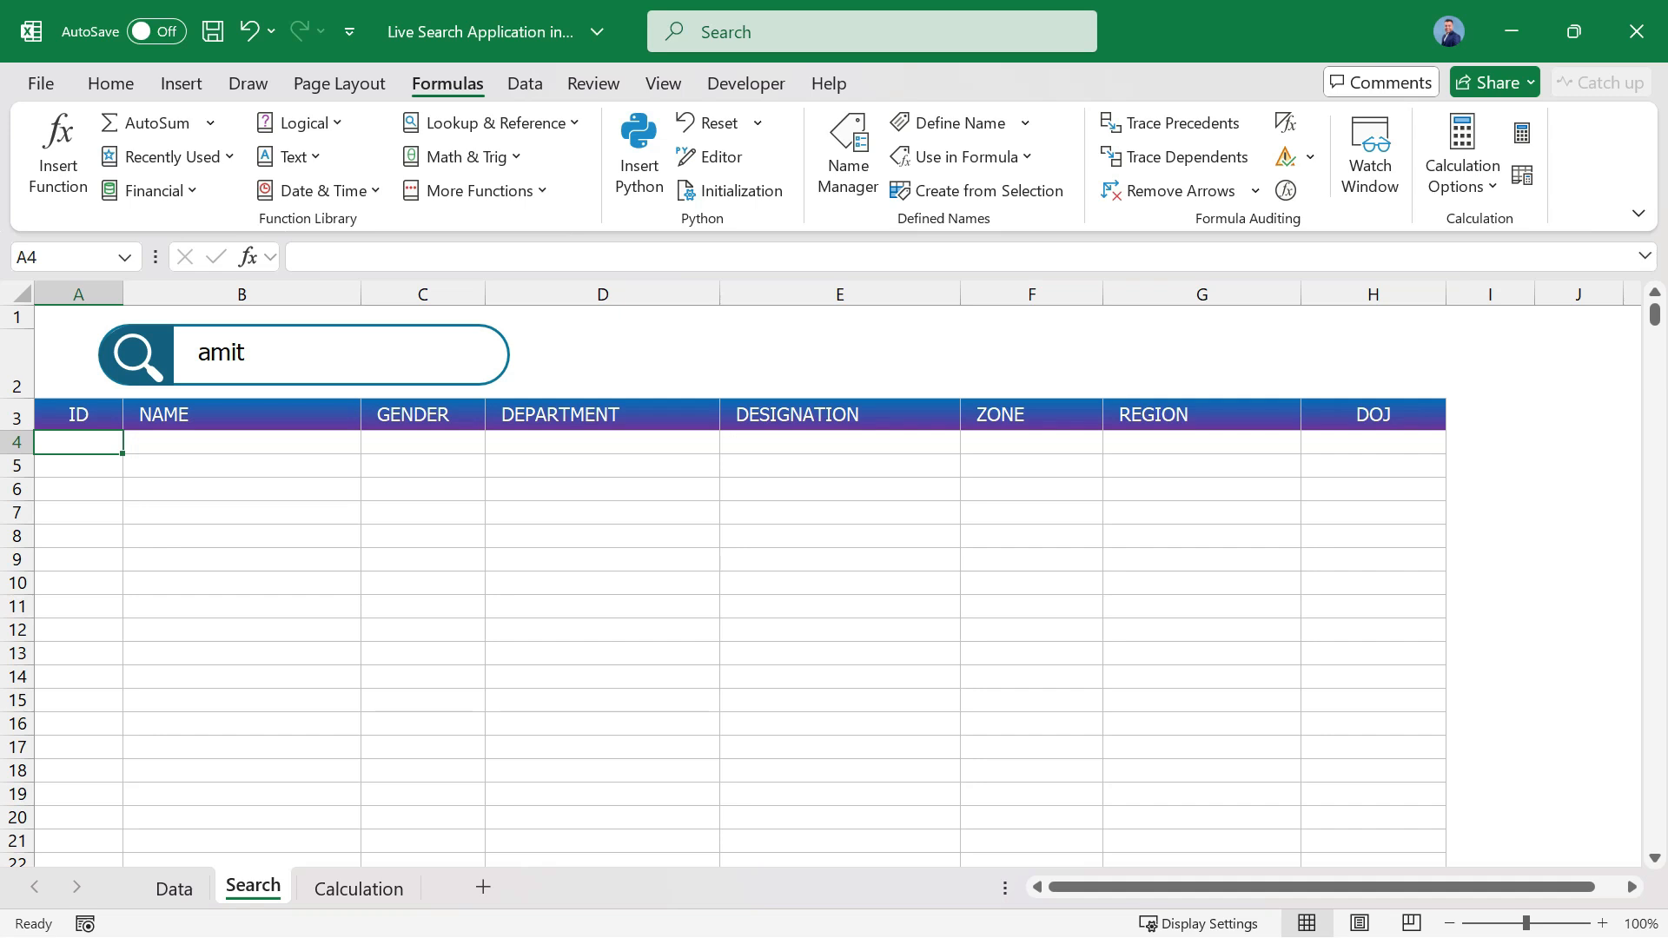
pyautogui.write('=fil')
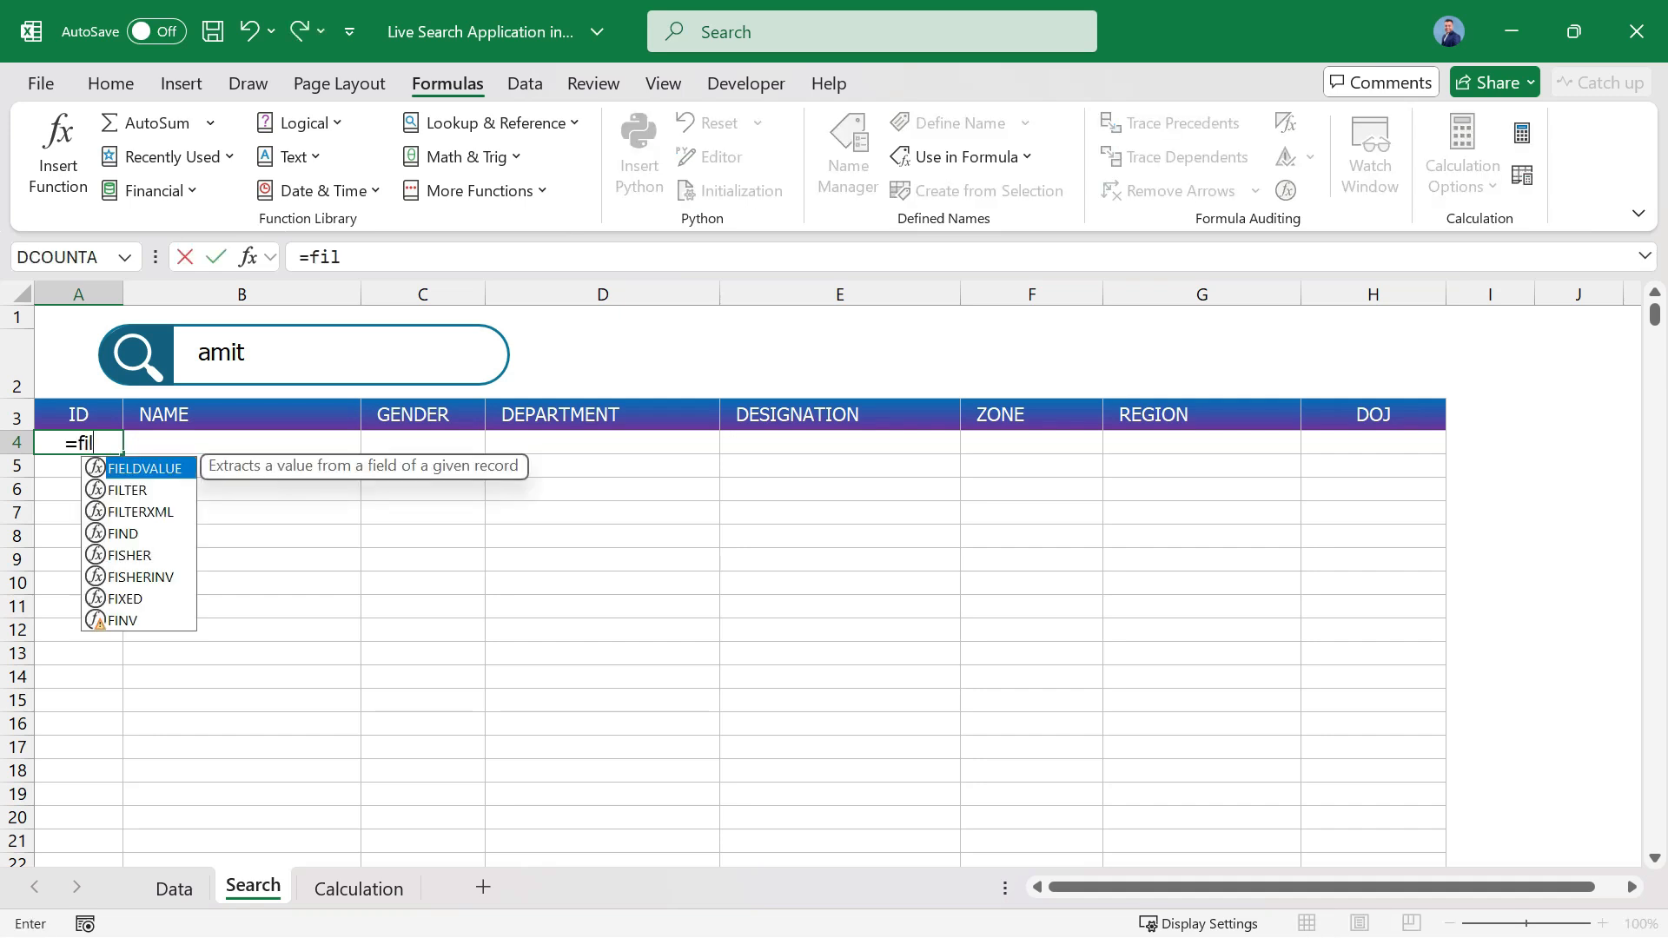
pyautogui.write('ter')
pyautogui.press('Tab')
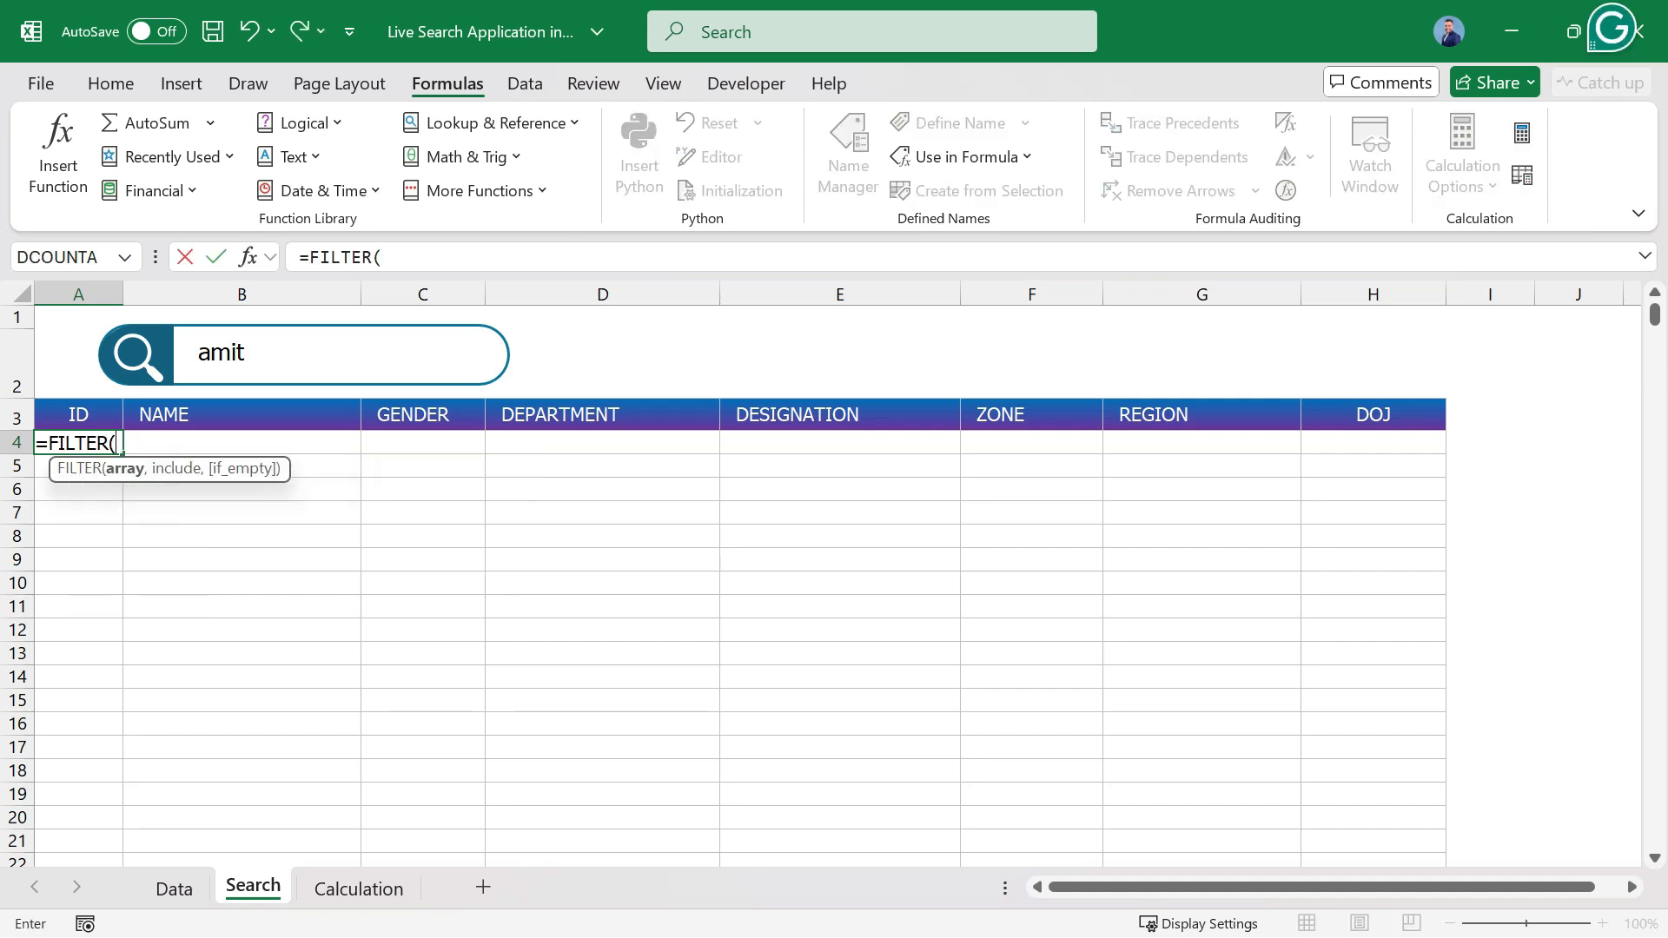
pyautogui.write('data')
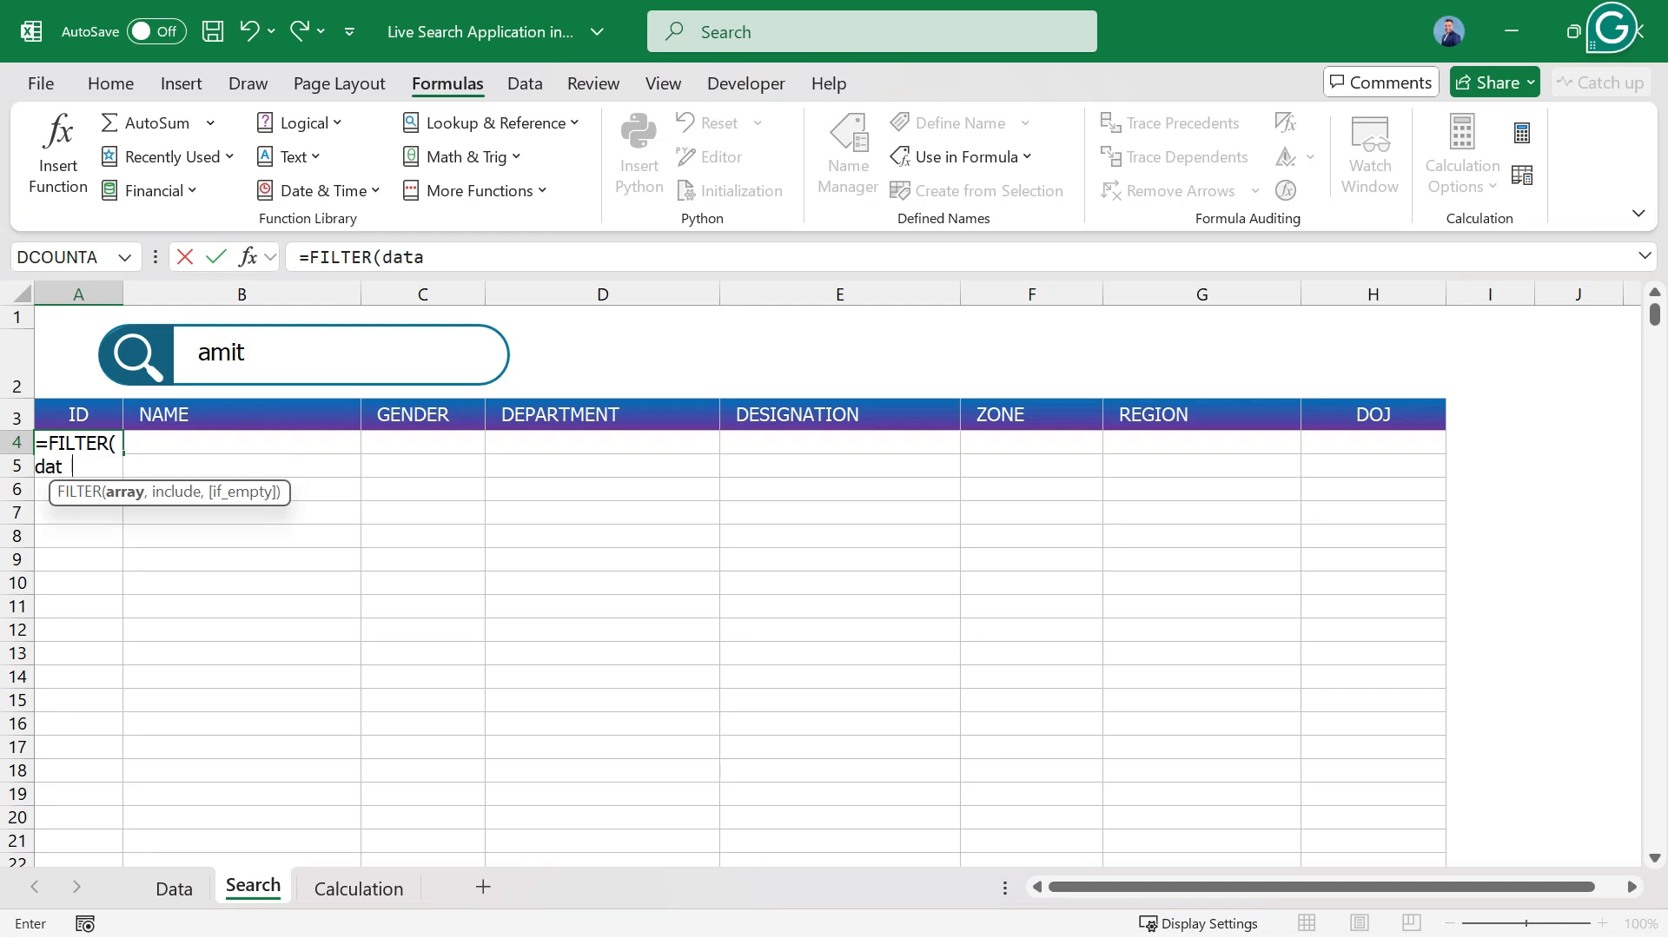
pyautogui.press('Tab')
pyautogui.write(',')
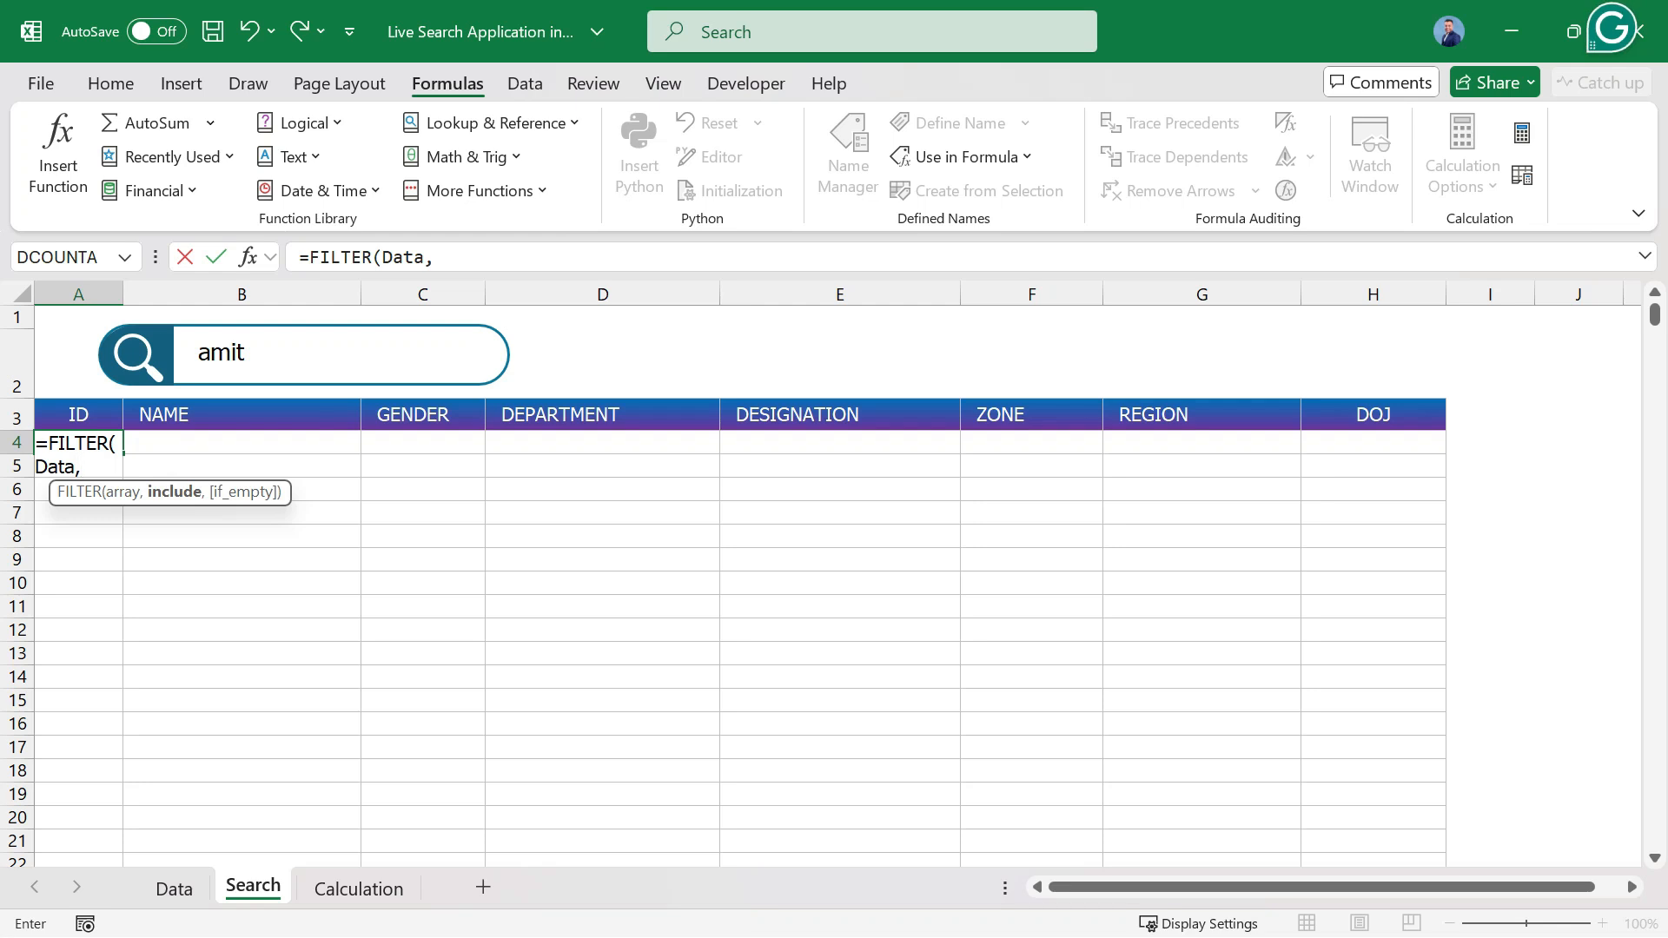
# Insert the copied NOT(ISERROR(SEARCH(Search_text,Search_Key))) expression as the FILTER include argument, check both arguments, and enter the formula.
pyautogui.hotkey('ctrl', 'v')
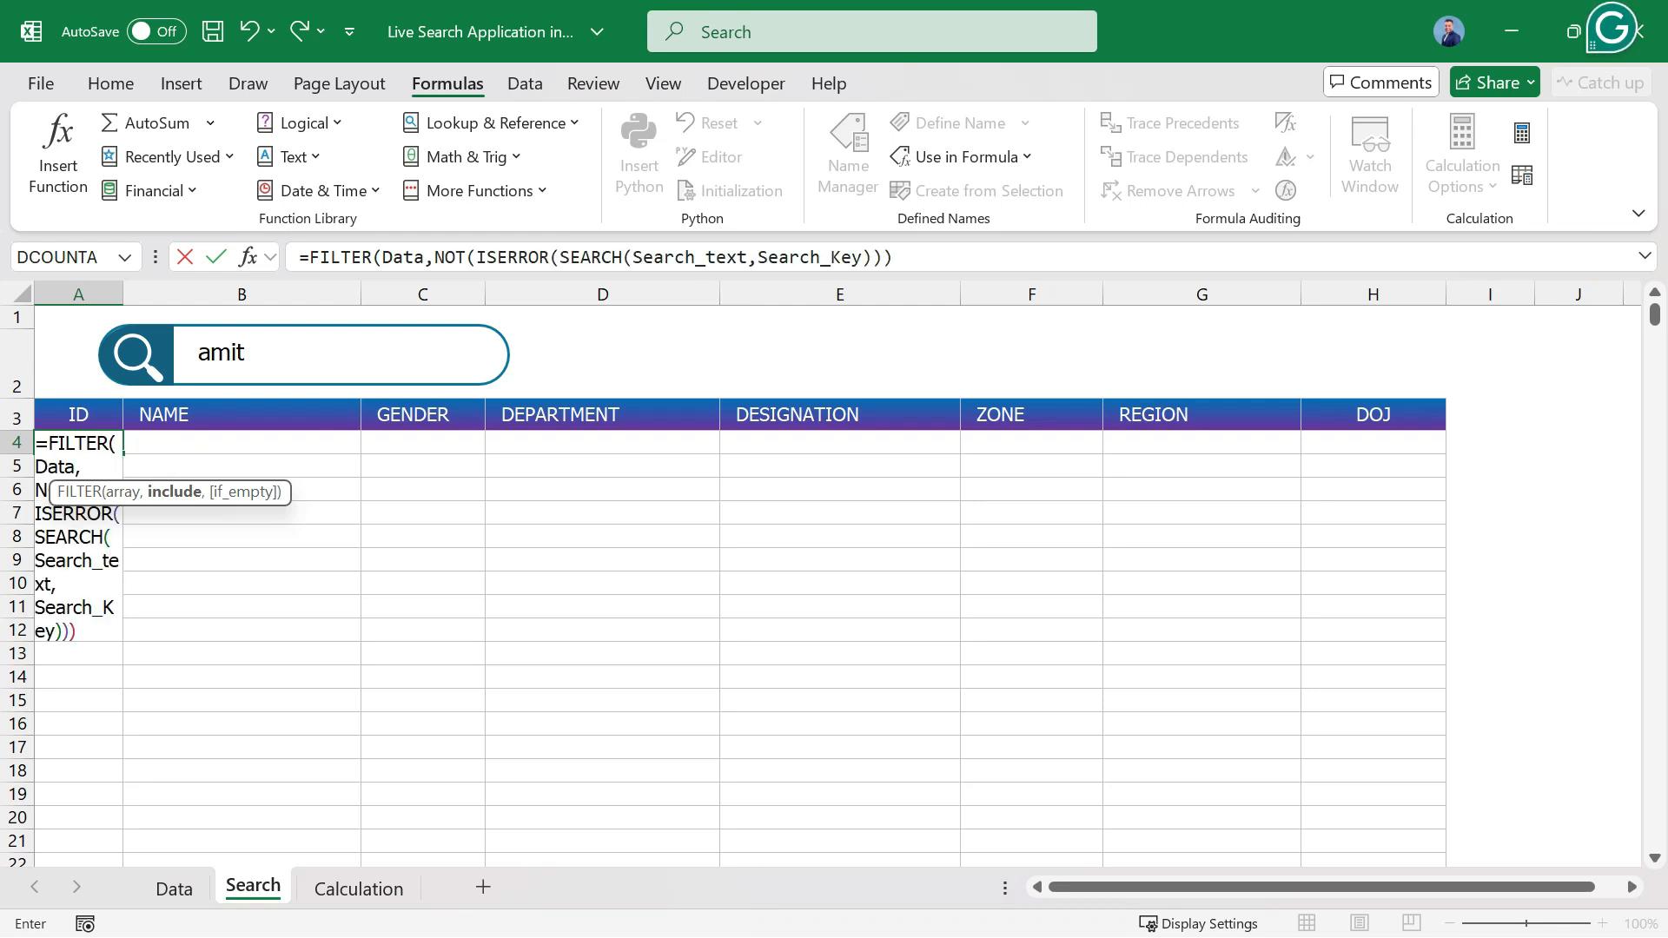
pyautogui.click(894, 257)
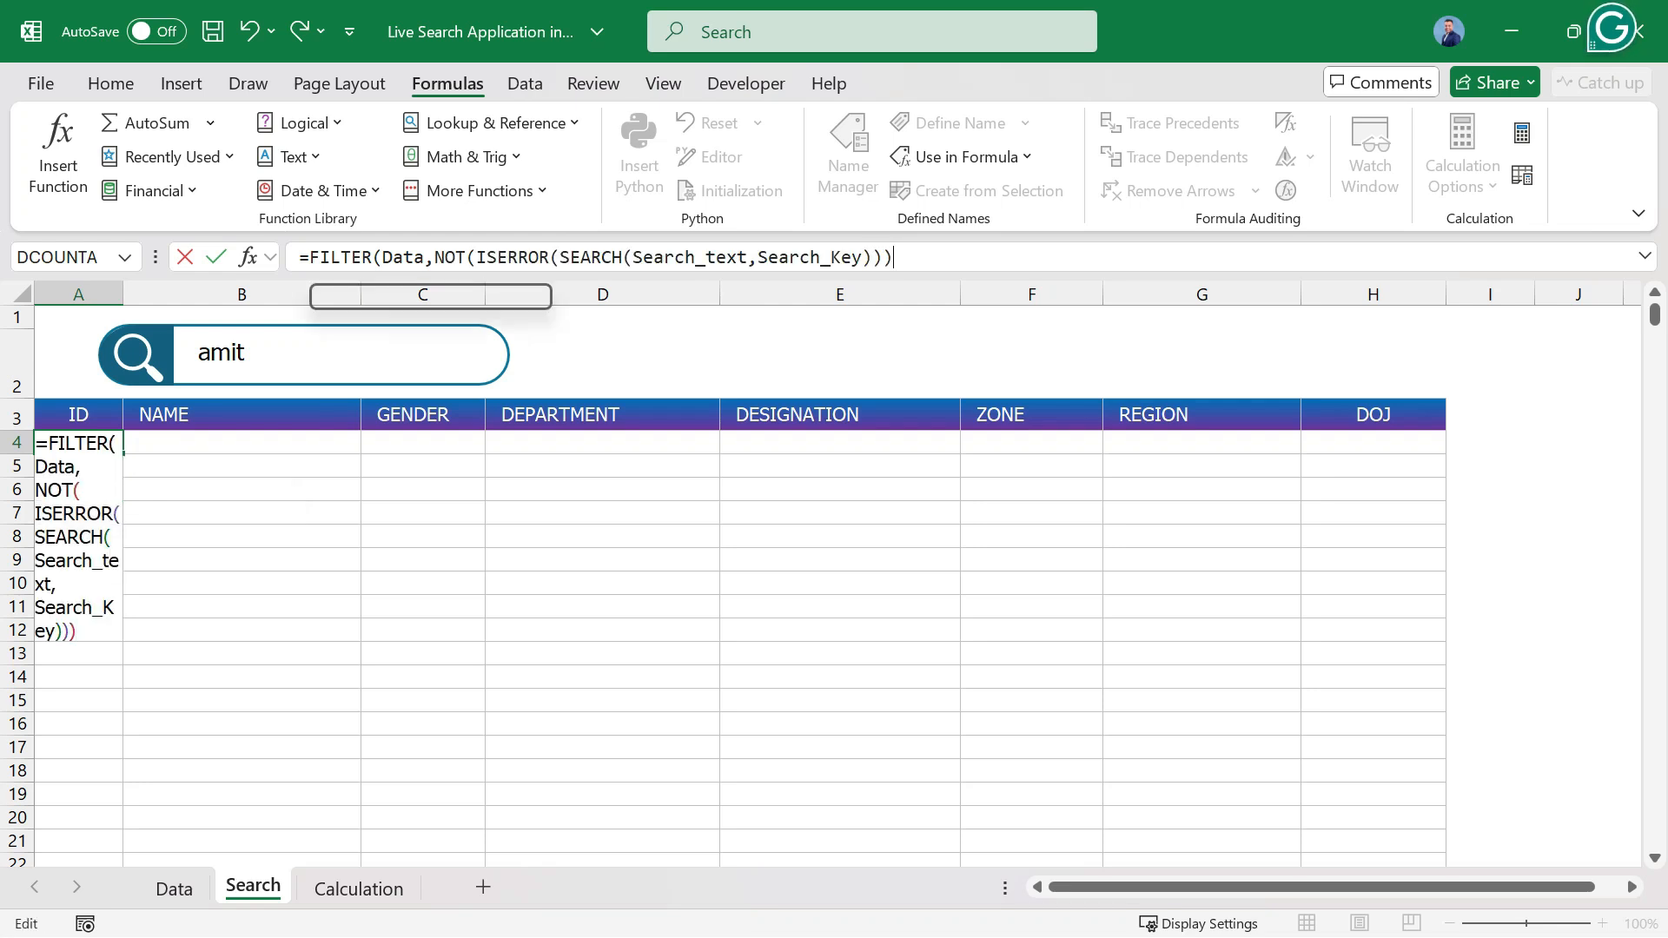
pyautogui.click(384, 295)
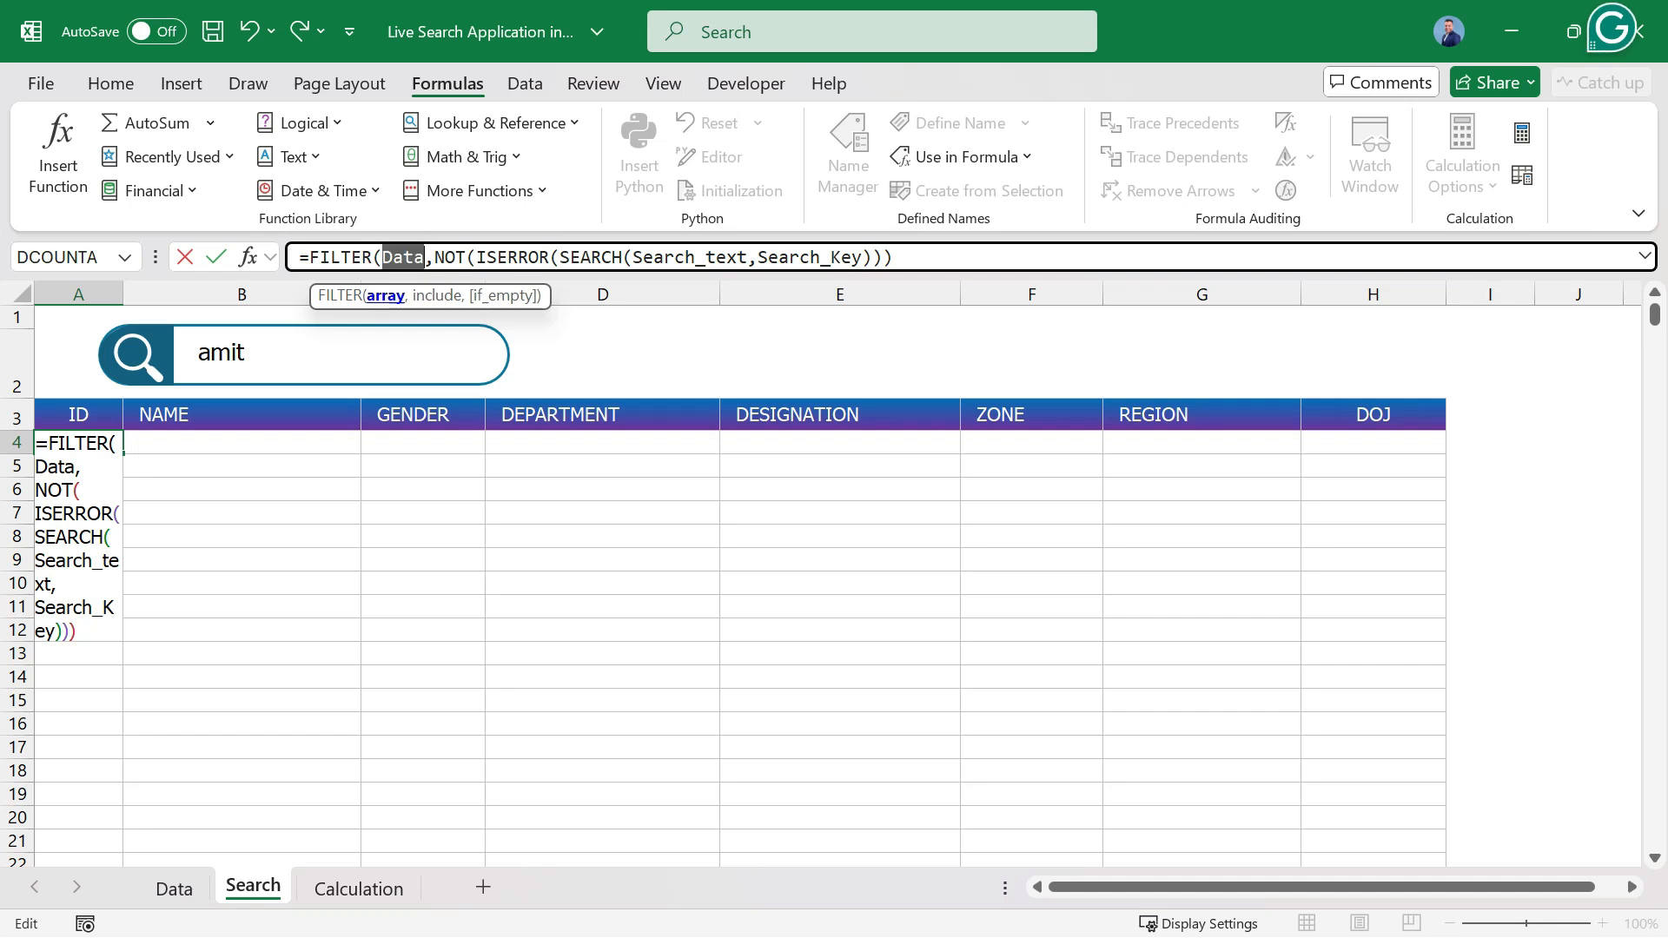
pyautogui.click(436, 295)
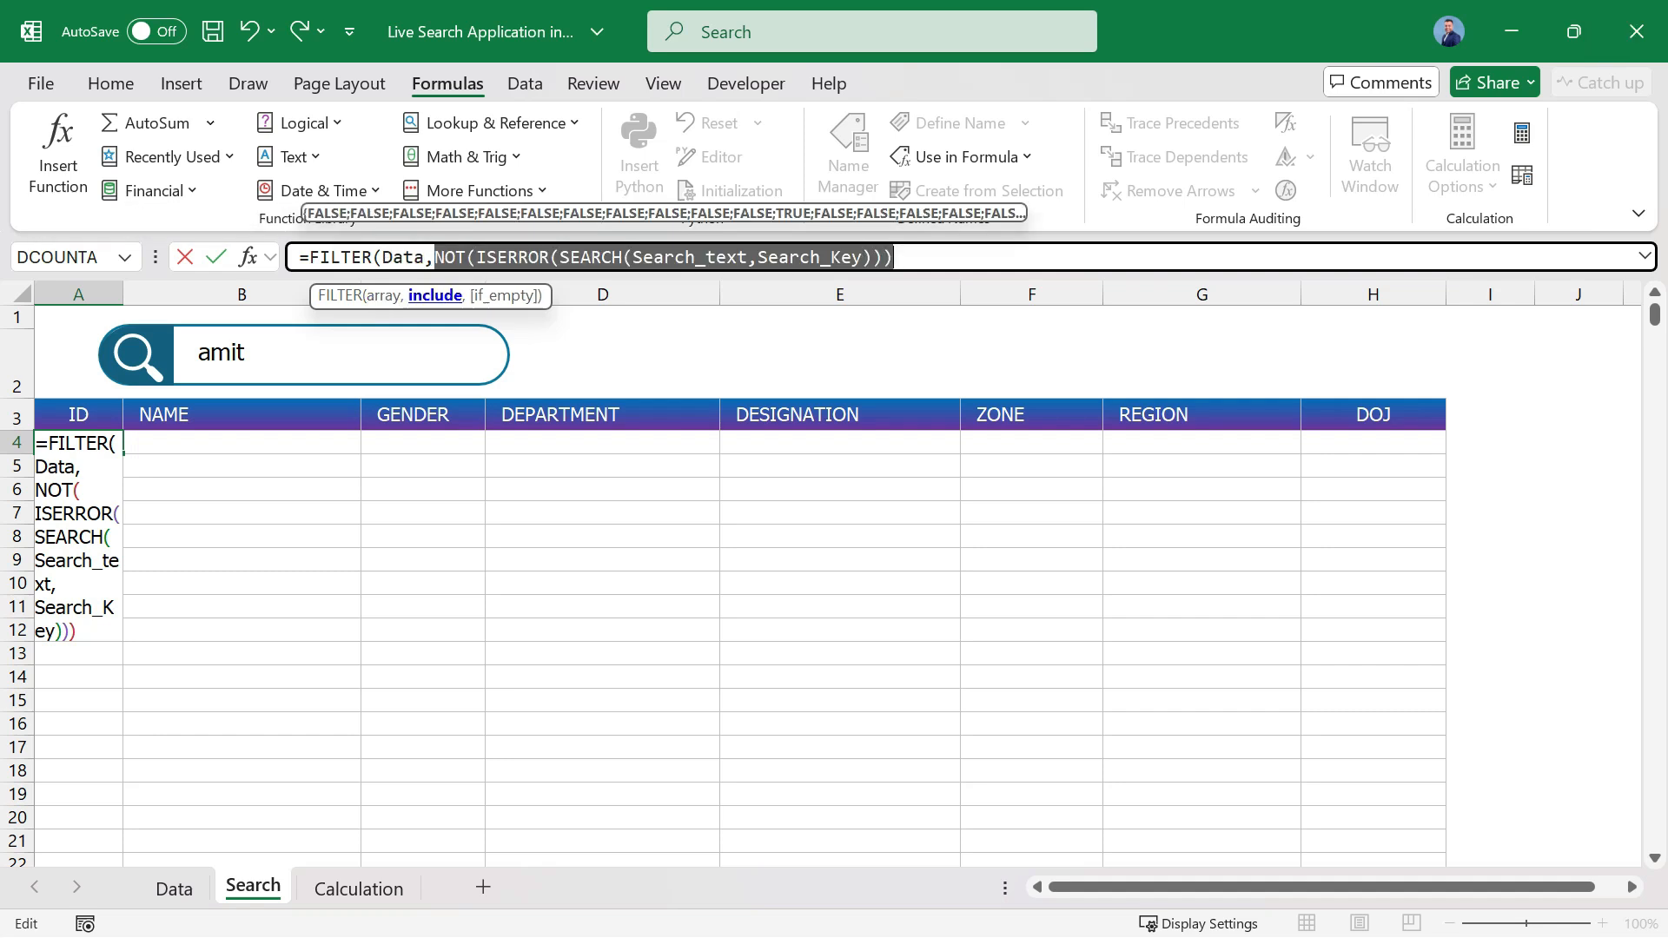
pyautogui.click(898, 258)
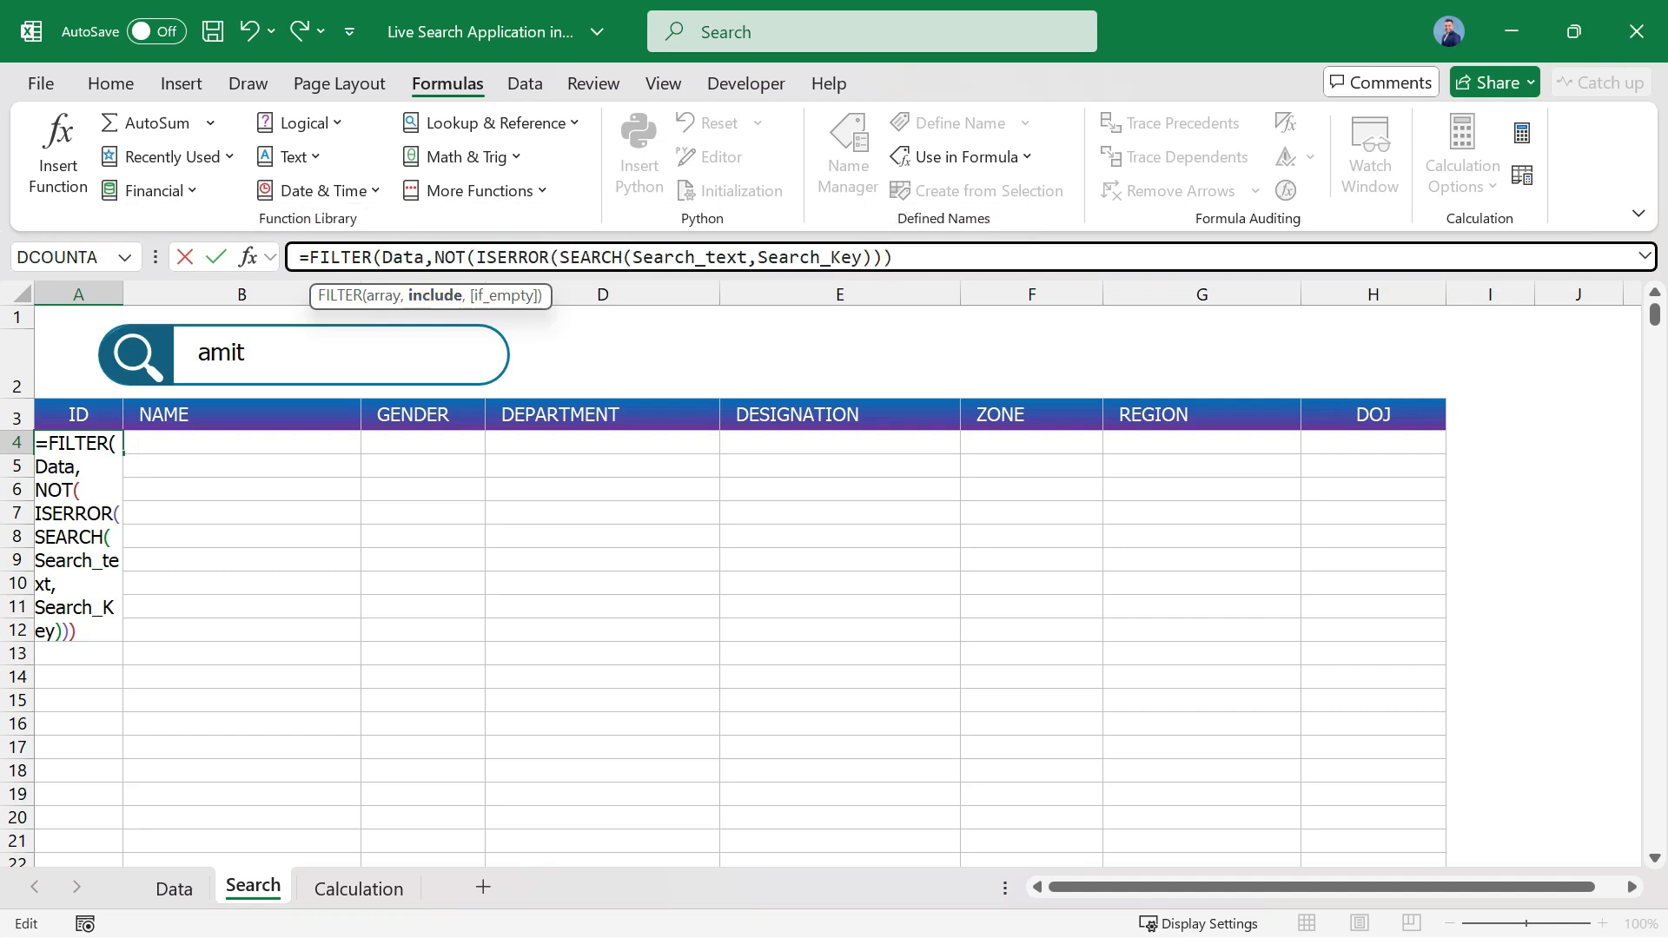
pyautogui.press('Return')
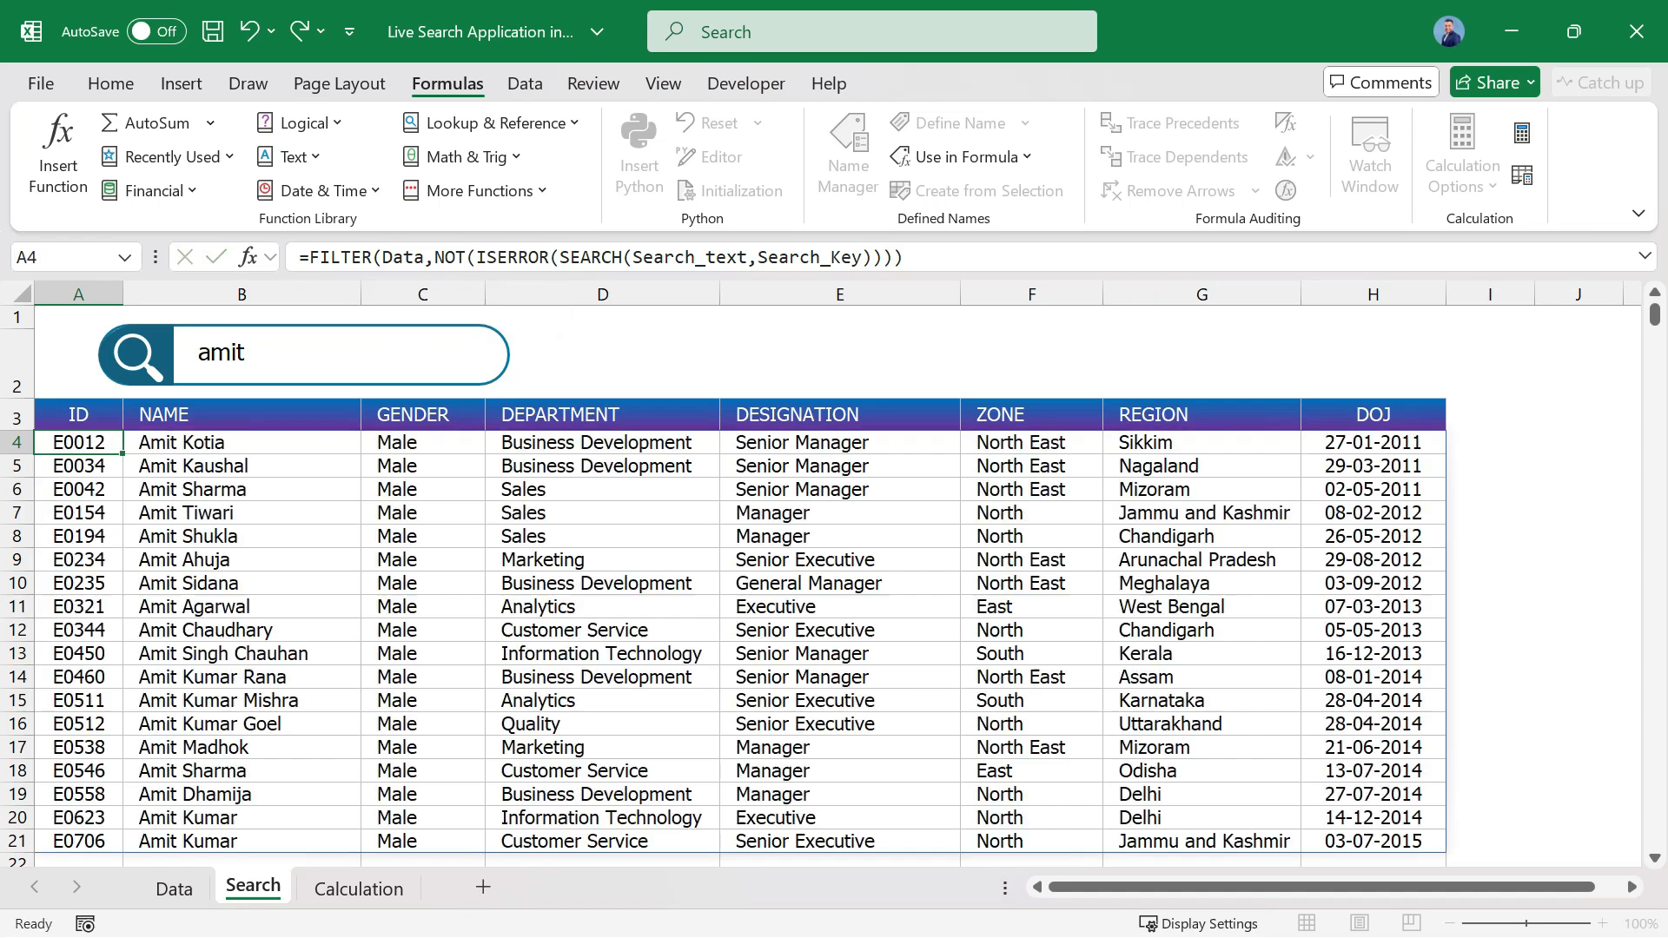
# Test the live search by replacing the search box text with manager.
pyautogui.click(231, 352)
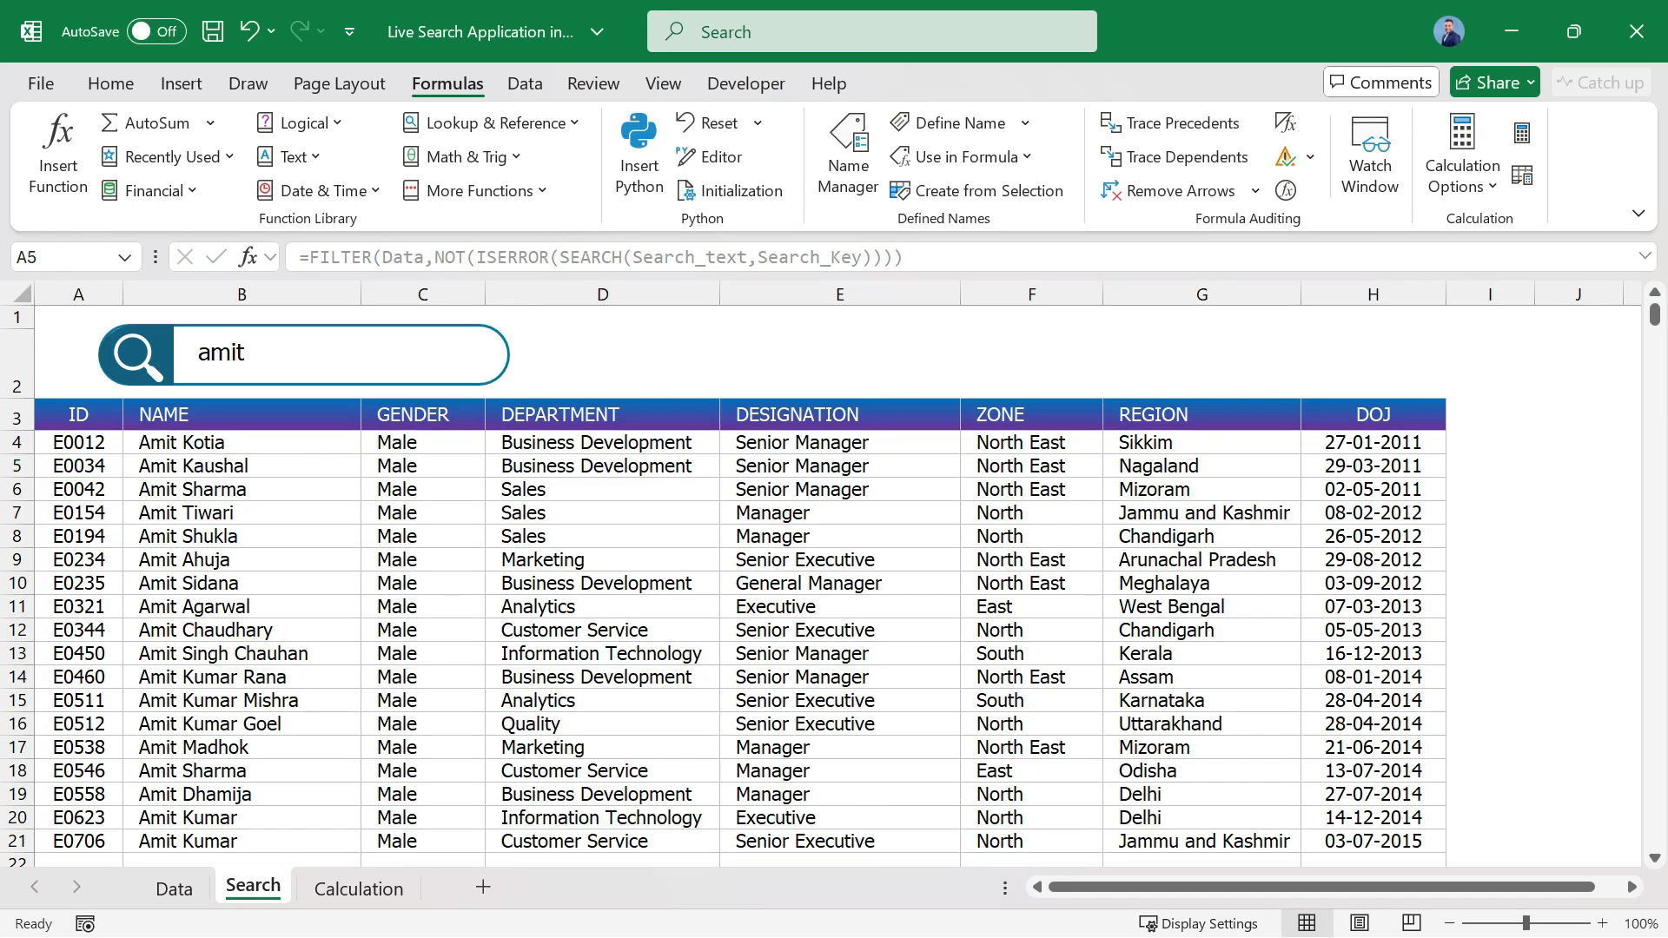
pyautogui.doubleClick(231, 352)
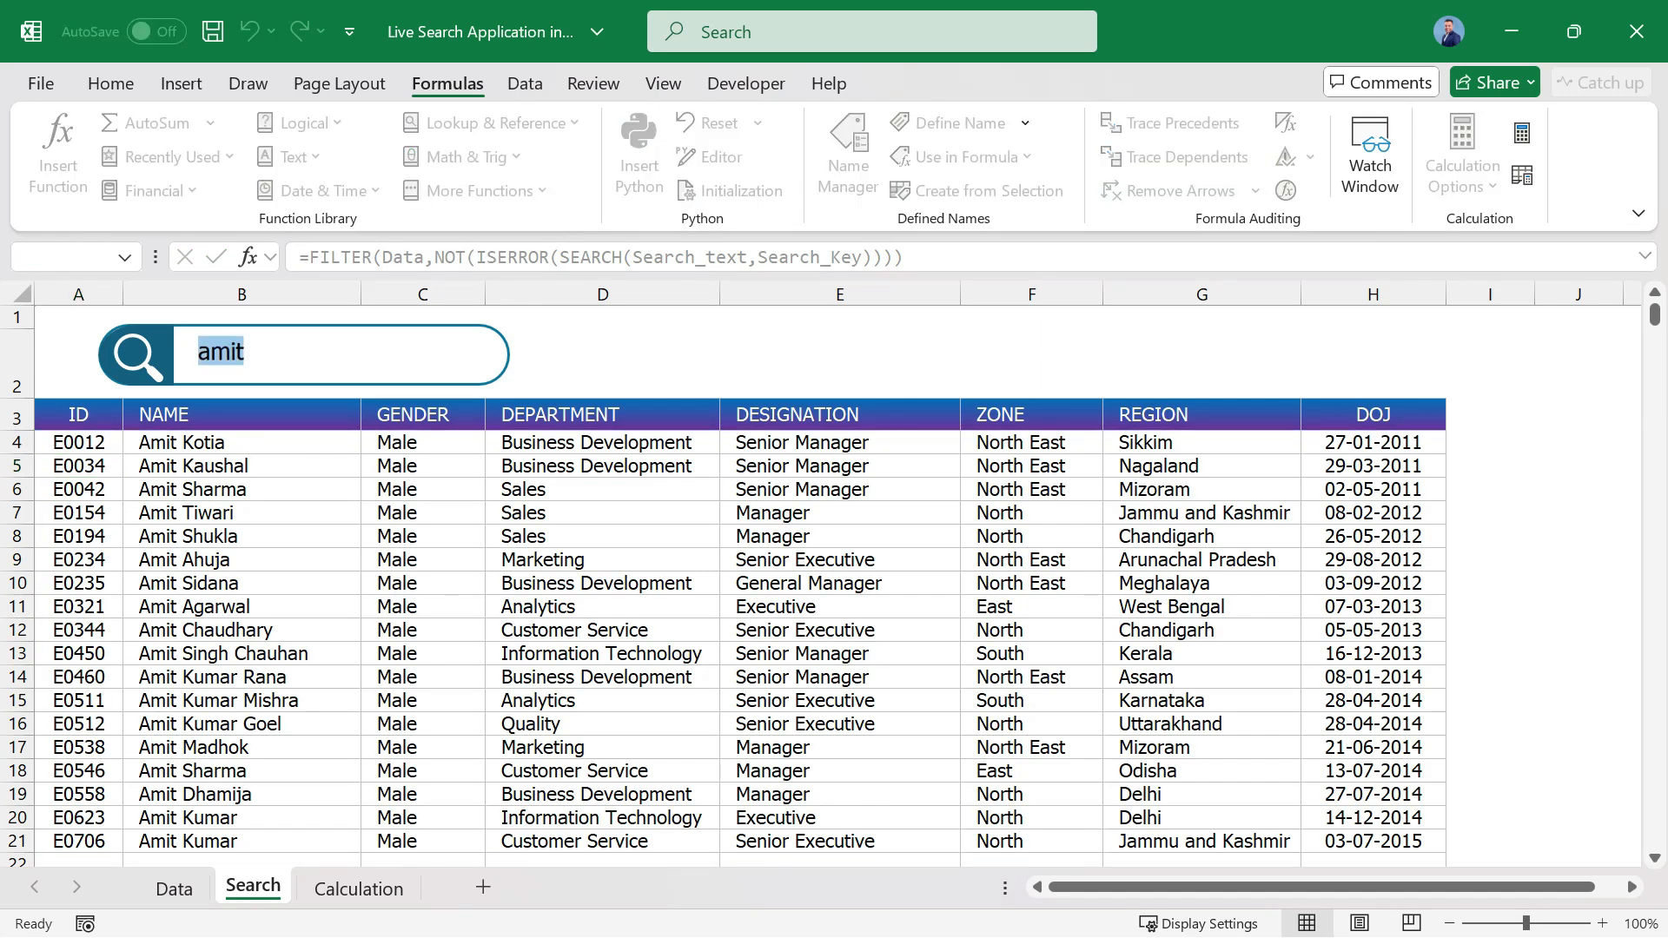
pyautogui.write('manager')
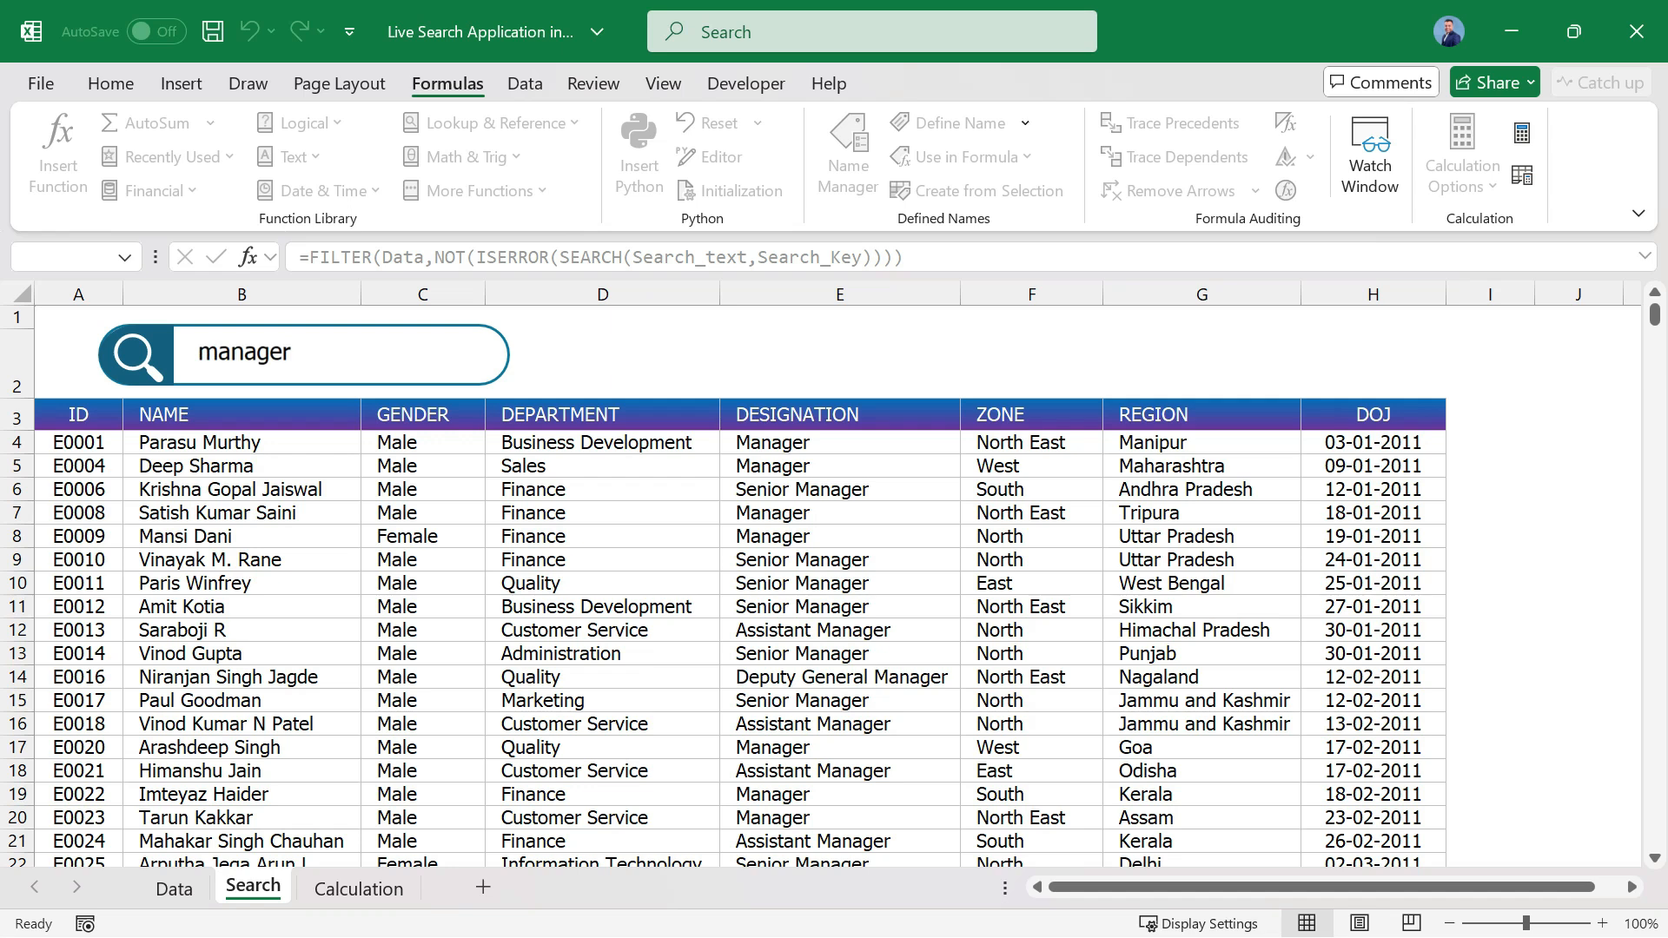
pyautogui.click(839, 443)
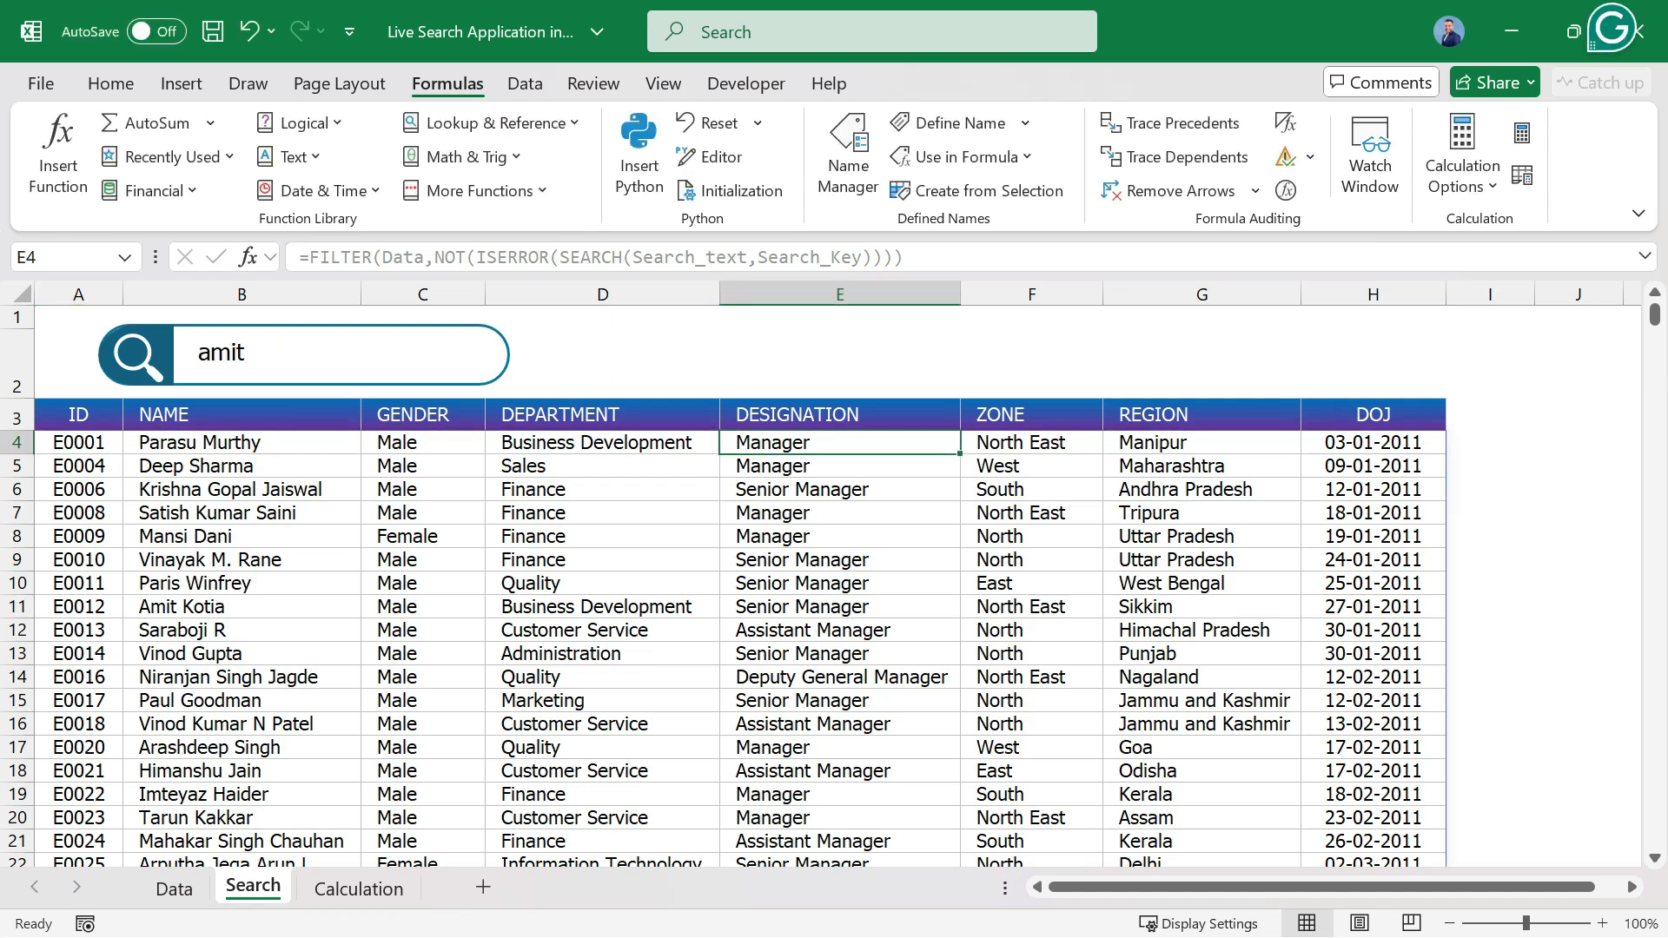
# Test the live search with sikki and with quality in the search box.
pyautogui.doubleClick(244, 352)
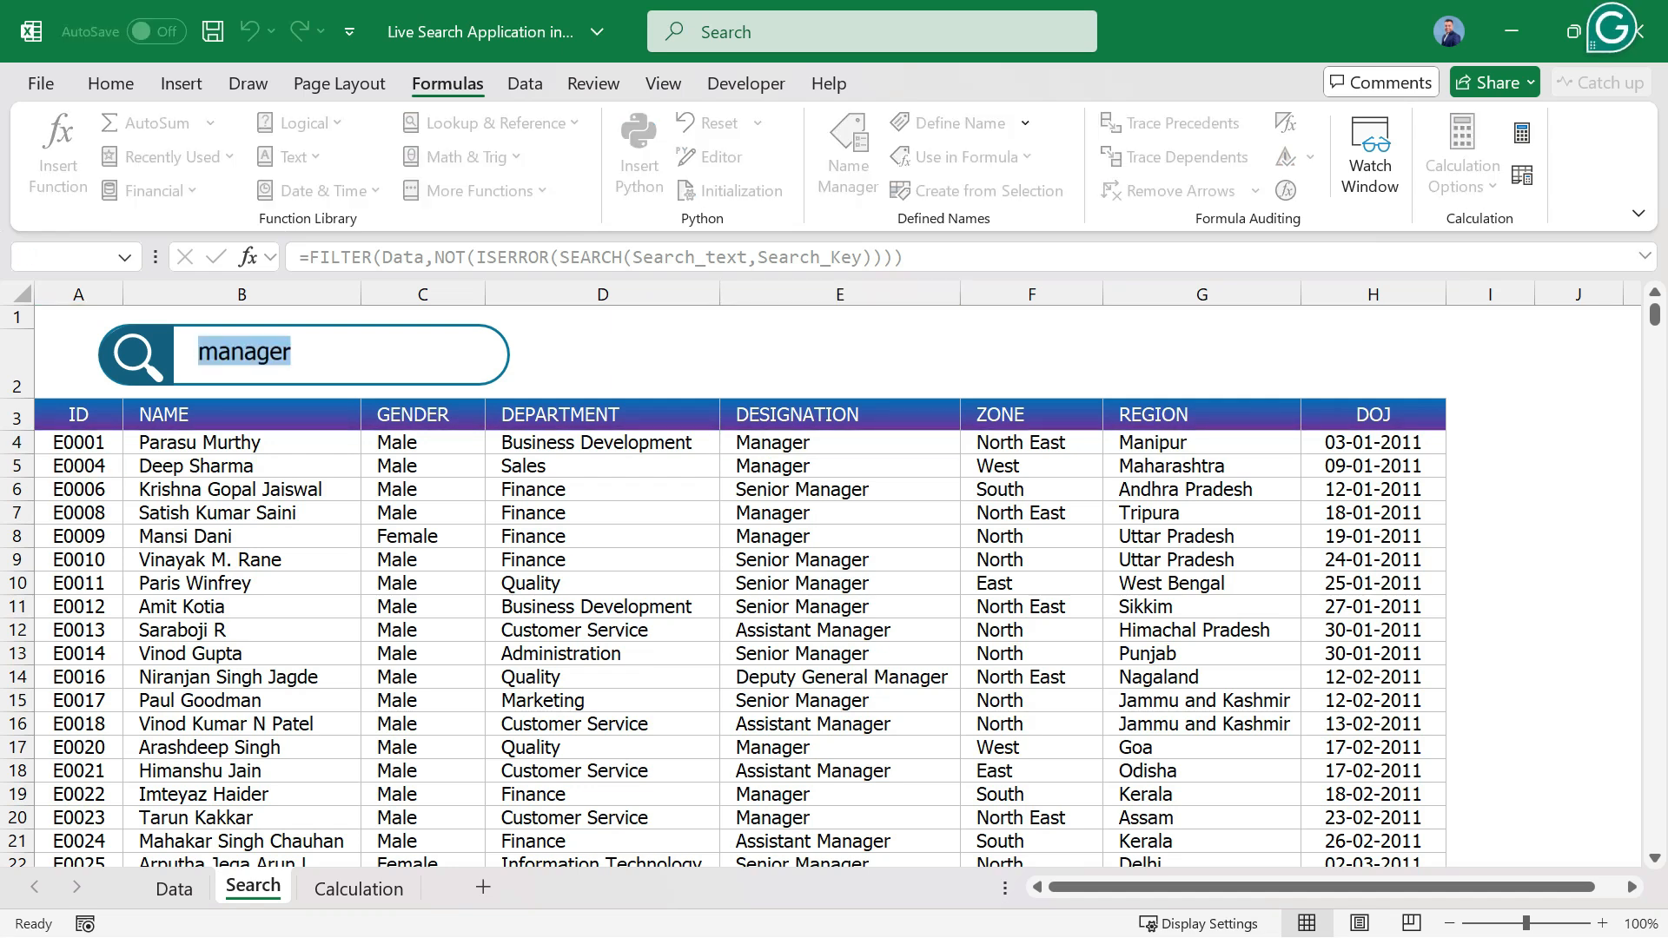
pyautogui.write('sikki')
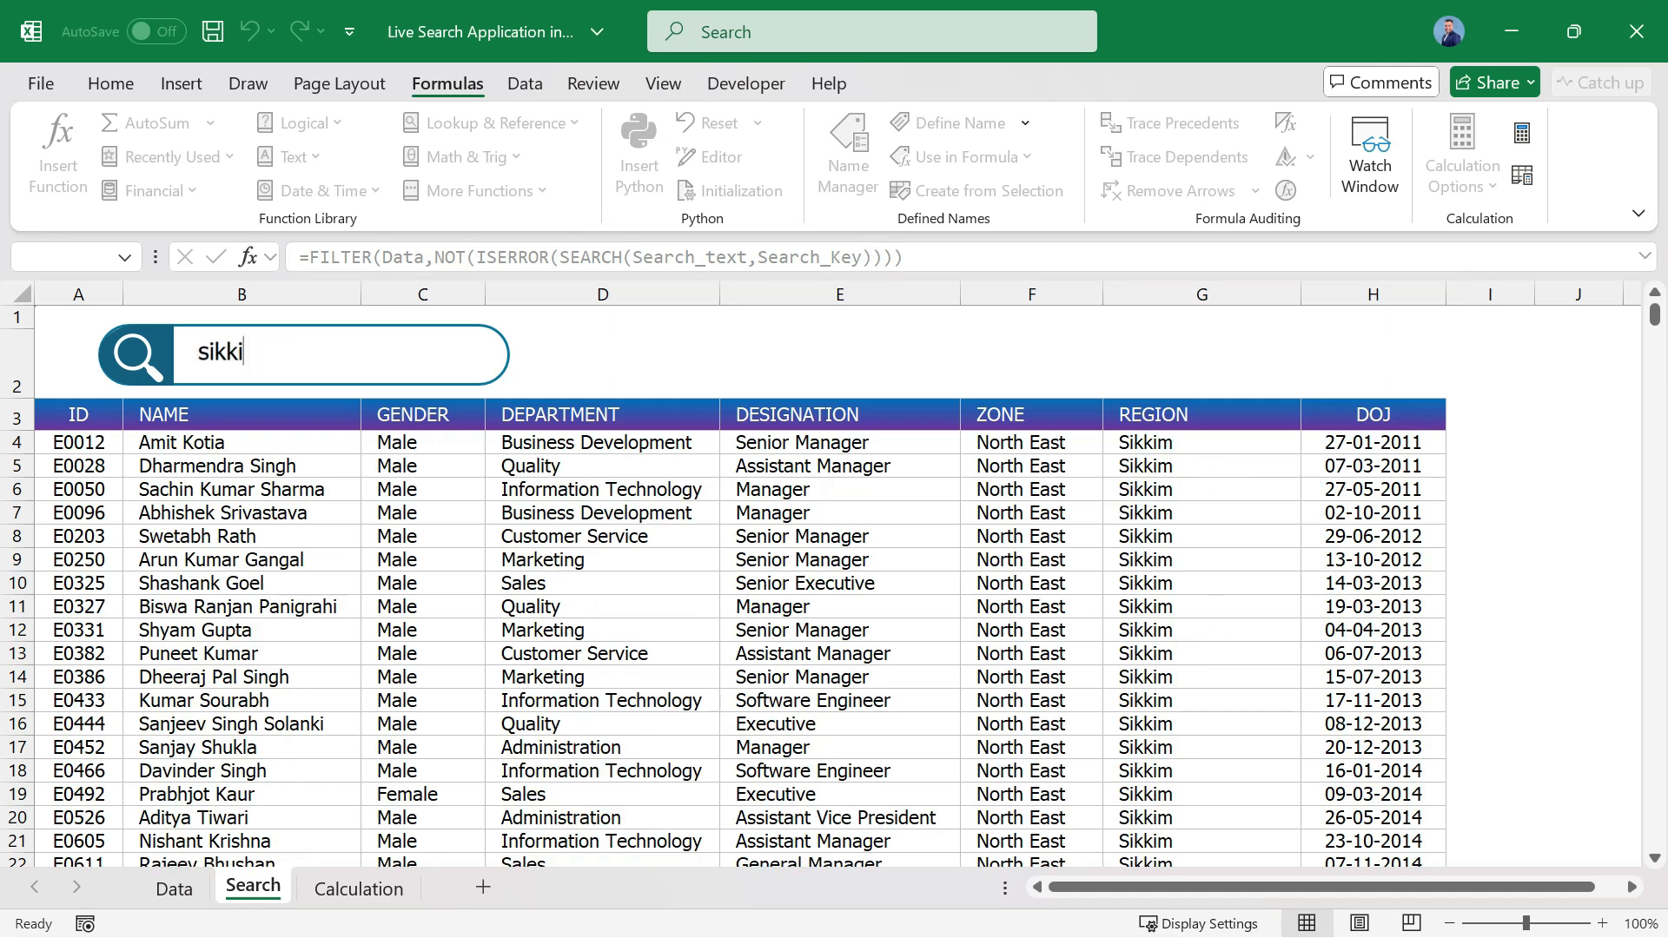
pyautogui.doubleClick(226, 351)
pyautogui.write('quality')
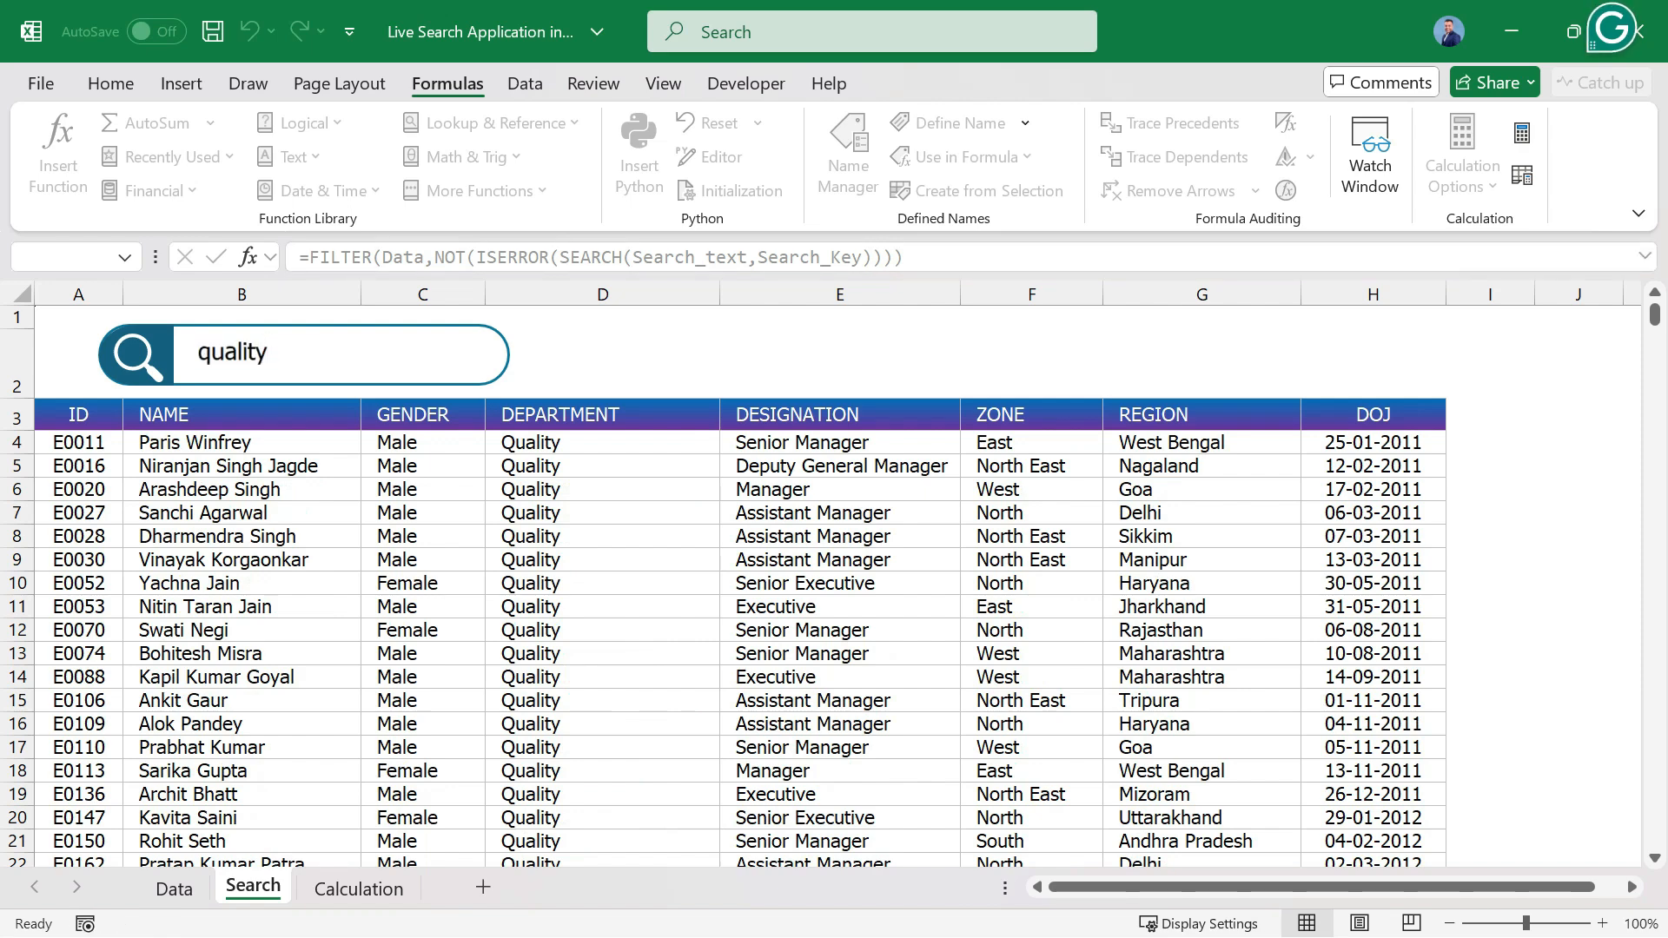
pyautogui.click(241, 466)
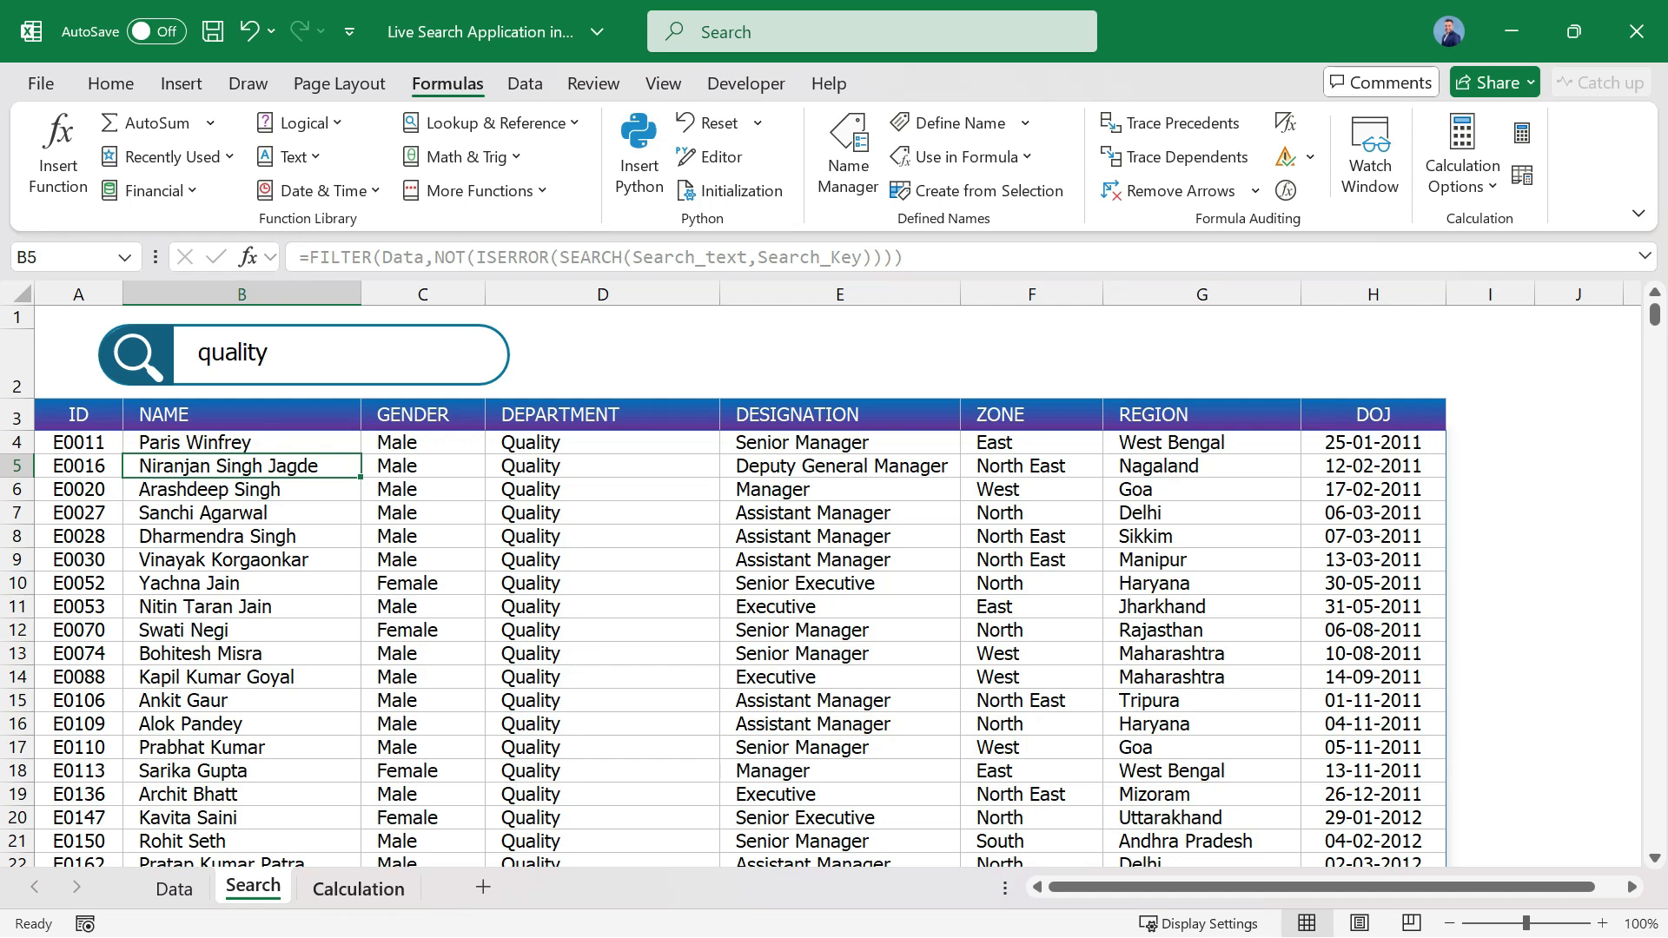
# Delete the helper formulas in E2 and F2 on the Calculation sheet.
pyautogui.click(358, 888)
pyautogui.click(812, 343)
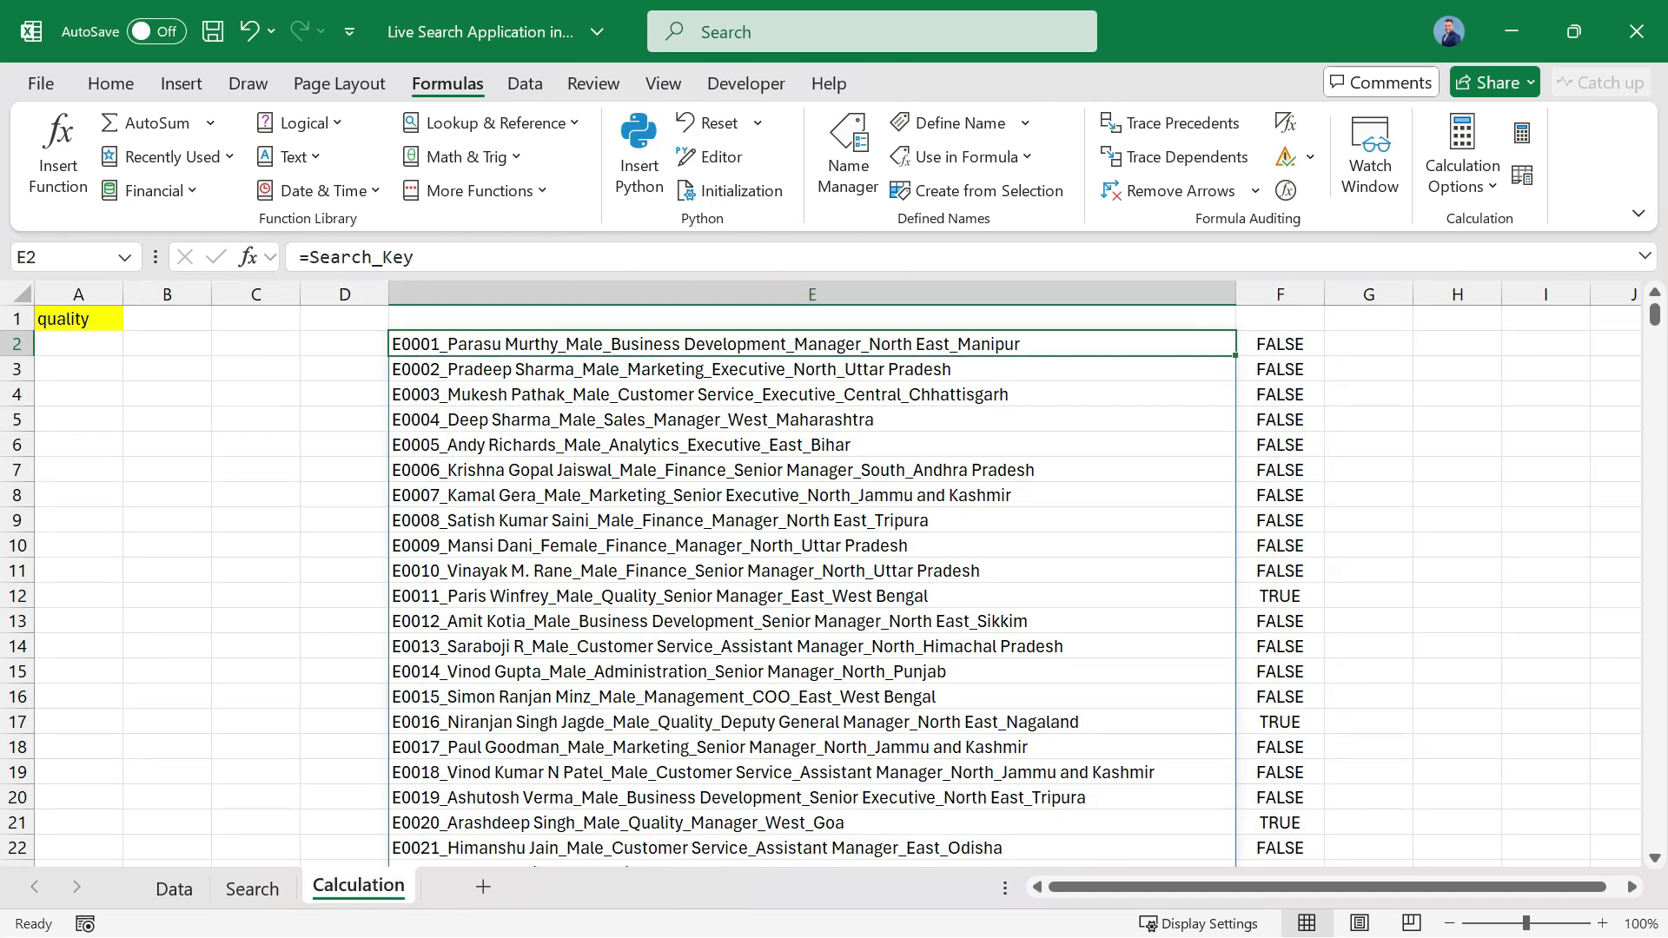
pyautogui.press('Delete')
pyautogui.click(1280, 344)
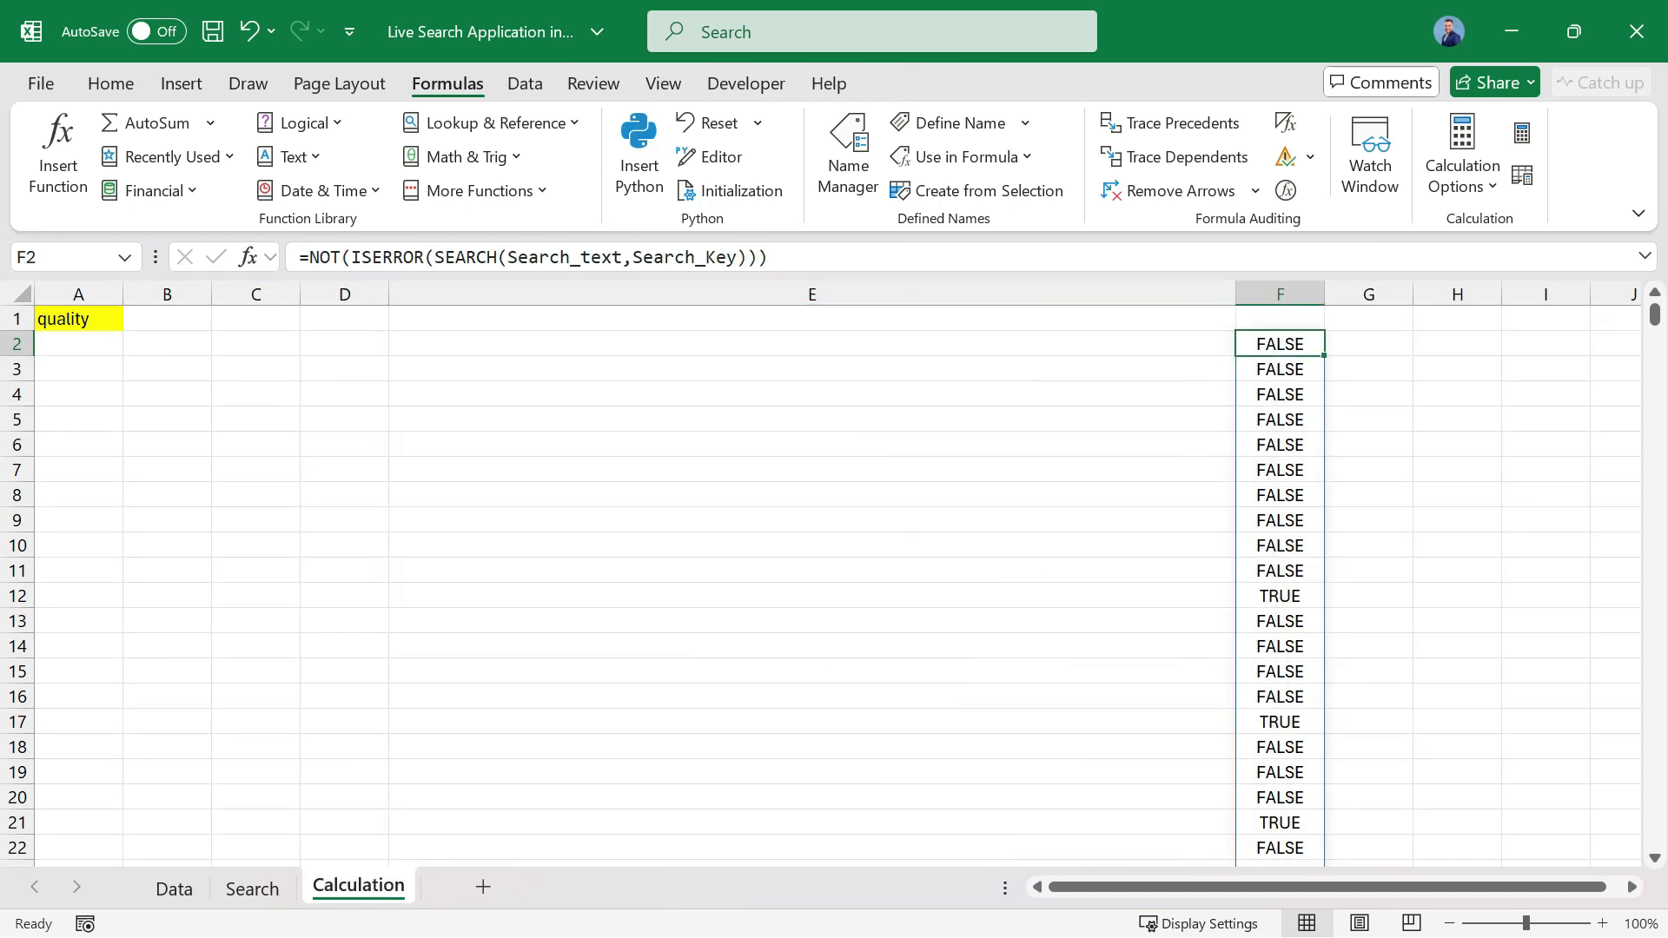
pyautogui.press('Delete')
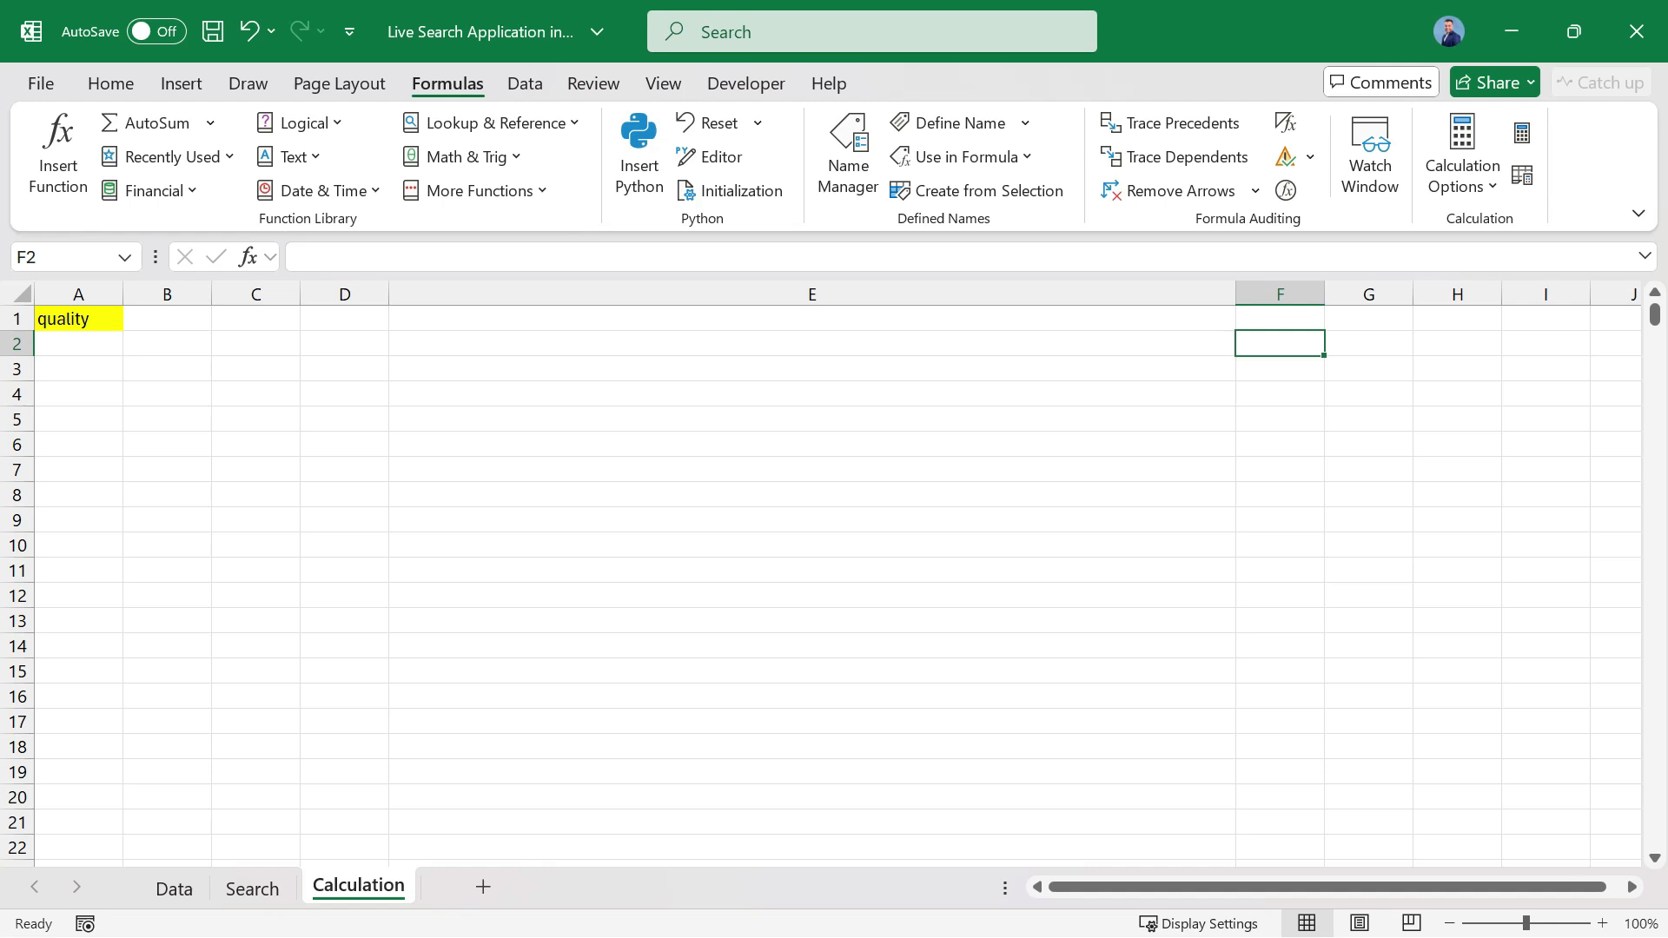
# Narrow column E on the Calculation sheet to match the other columns, leaving A1 selected.
pyautogui.click(1086, 295)
pyautogui.doubleClick(1235, 295)
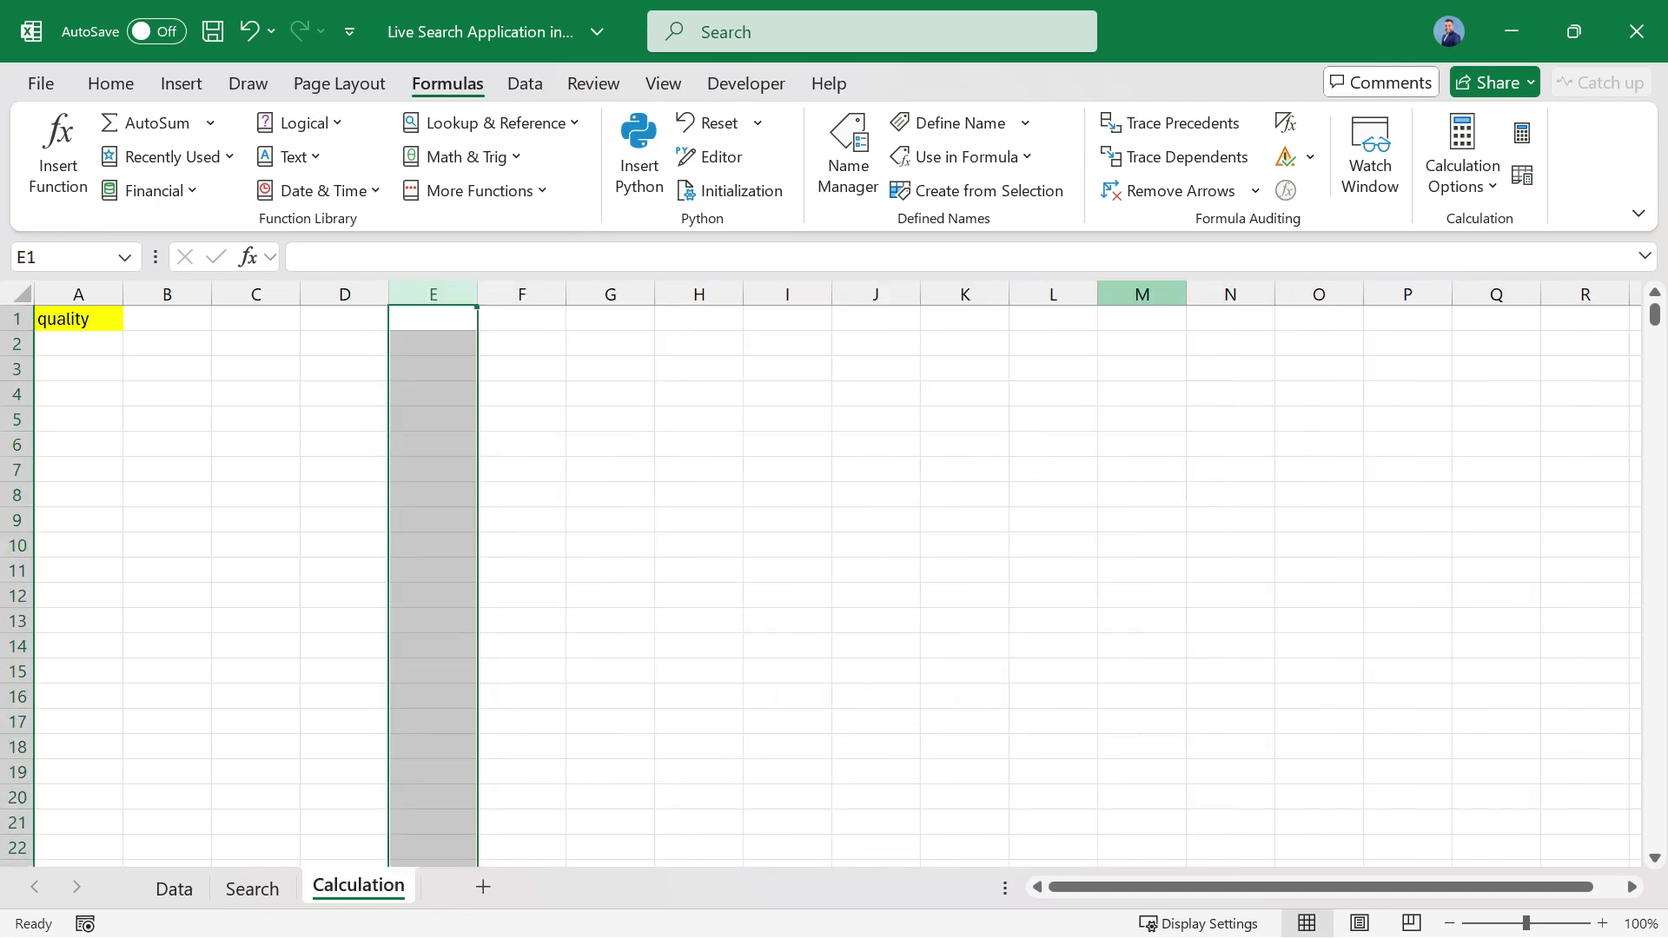
pyautogui.click(78, 319)
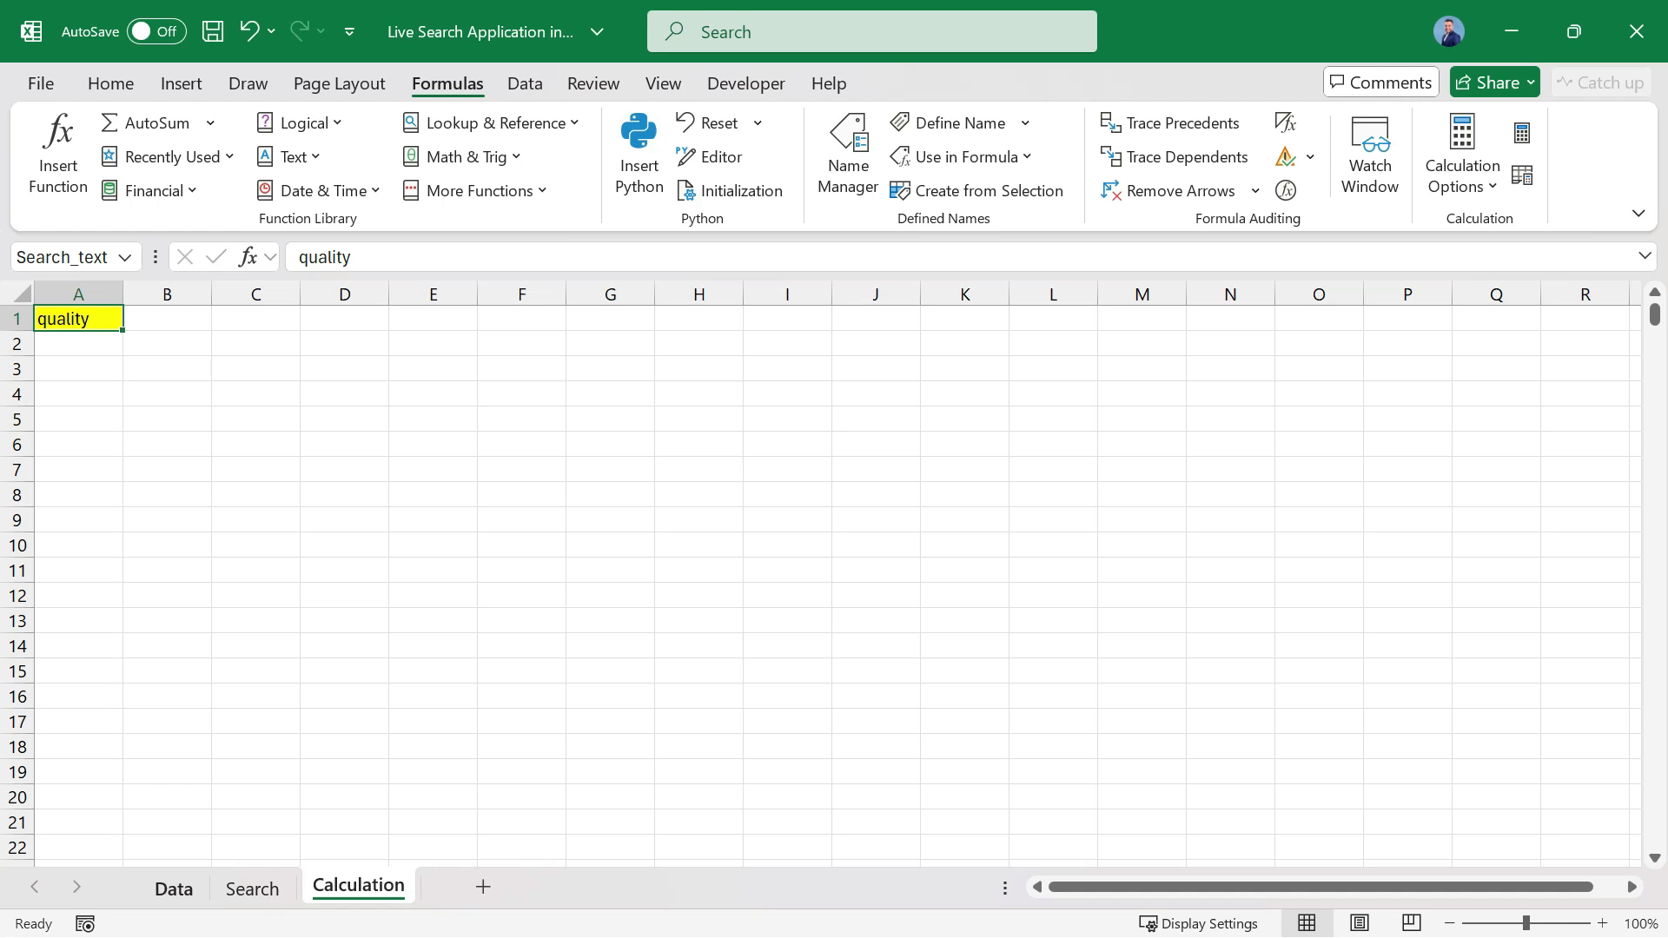
# Review the FILTER formula in A4 on the Search sheet and the workbook's defined names in Name Manager.
pyautogui.click(252, 888)
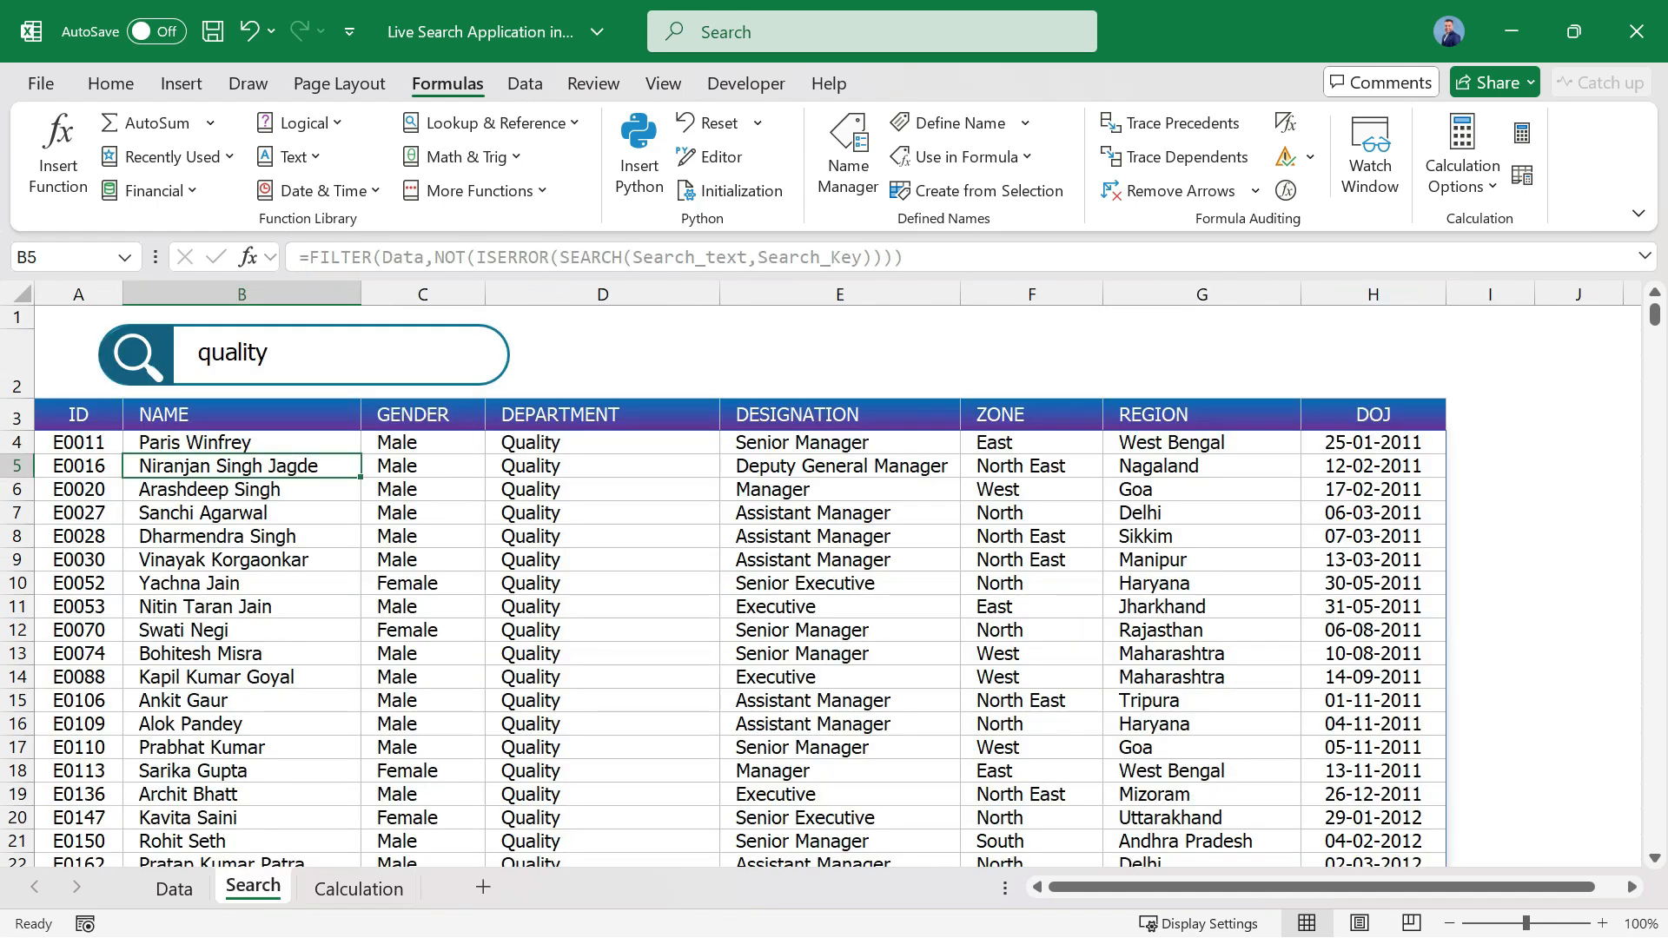
pyautogui.click(78, 443)
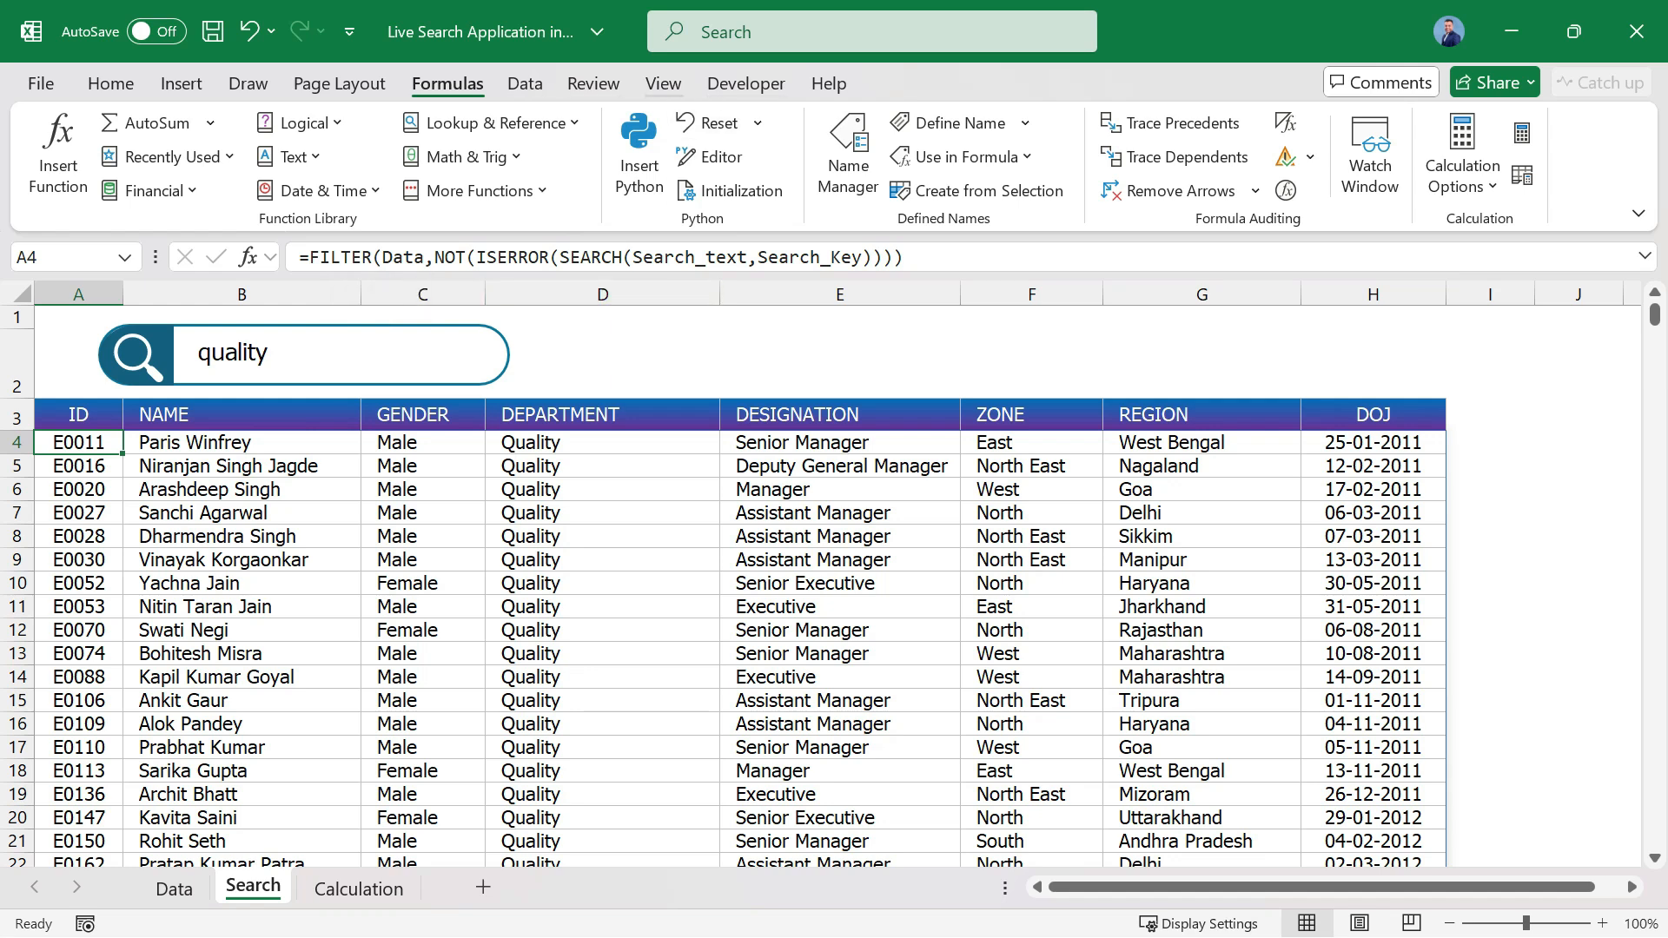
pyautogui.click(847, 156)
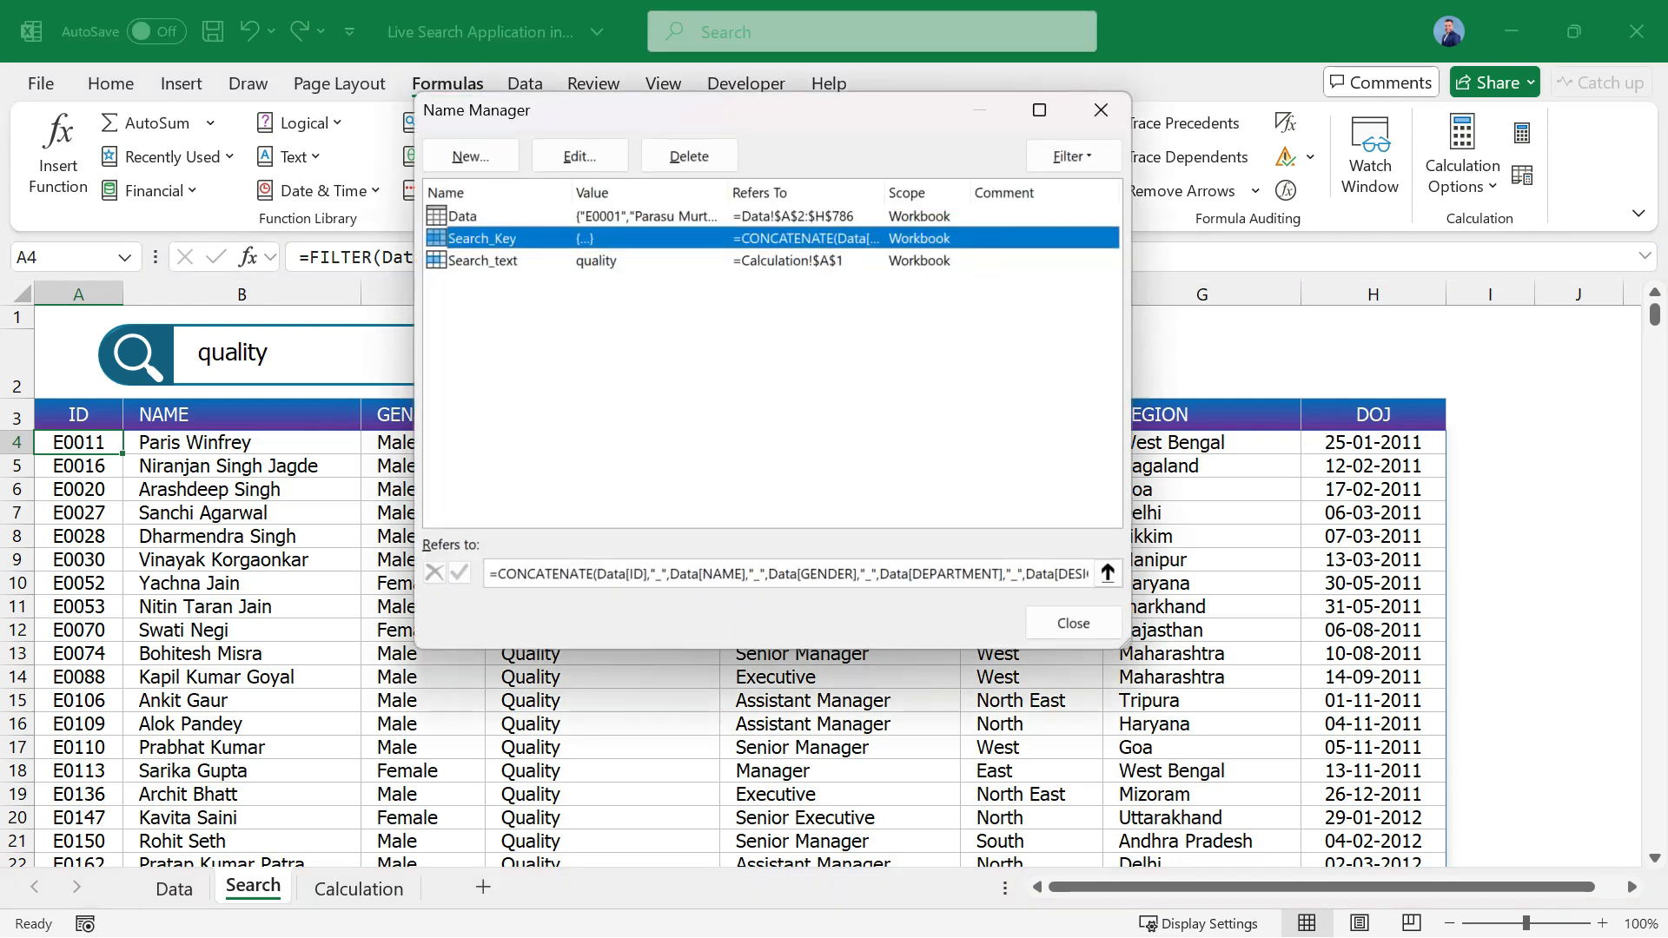
pyautogui.click(1100, 109)
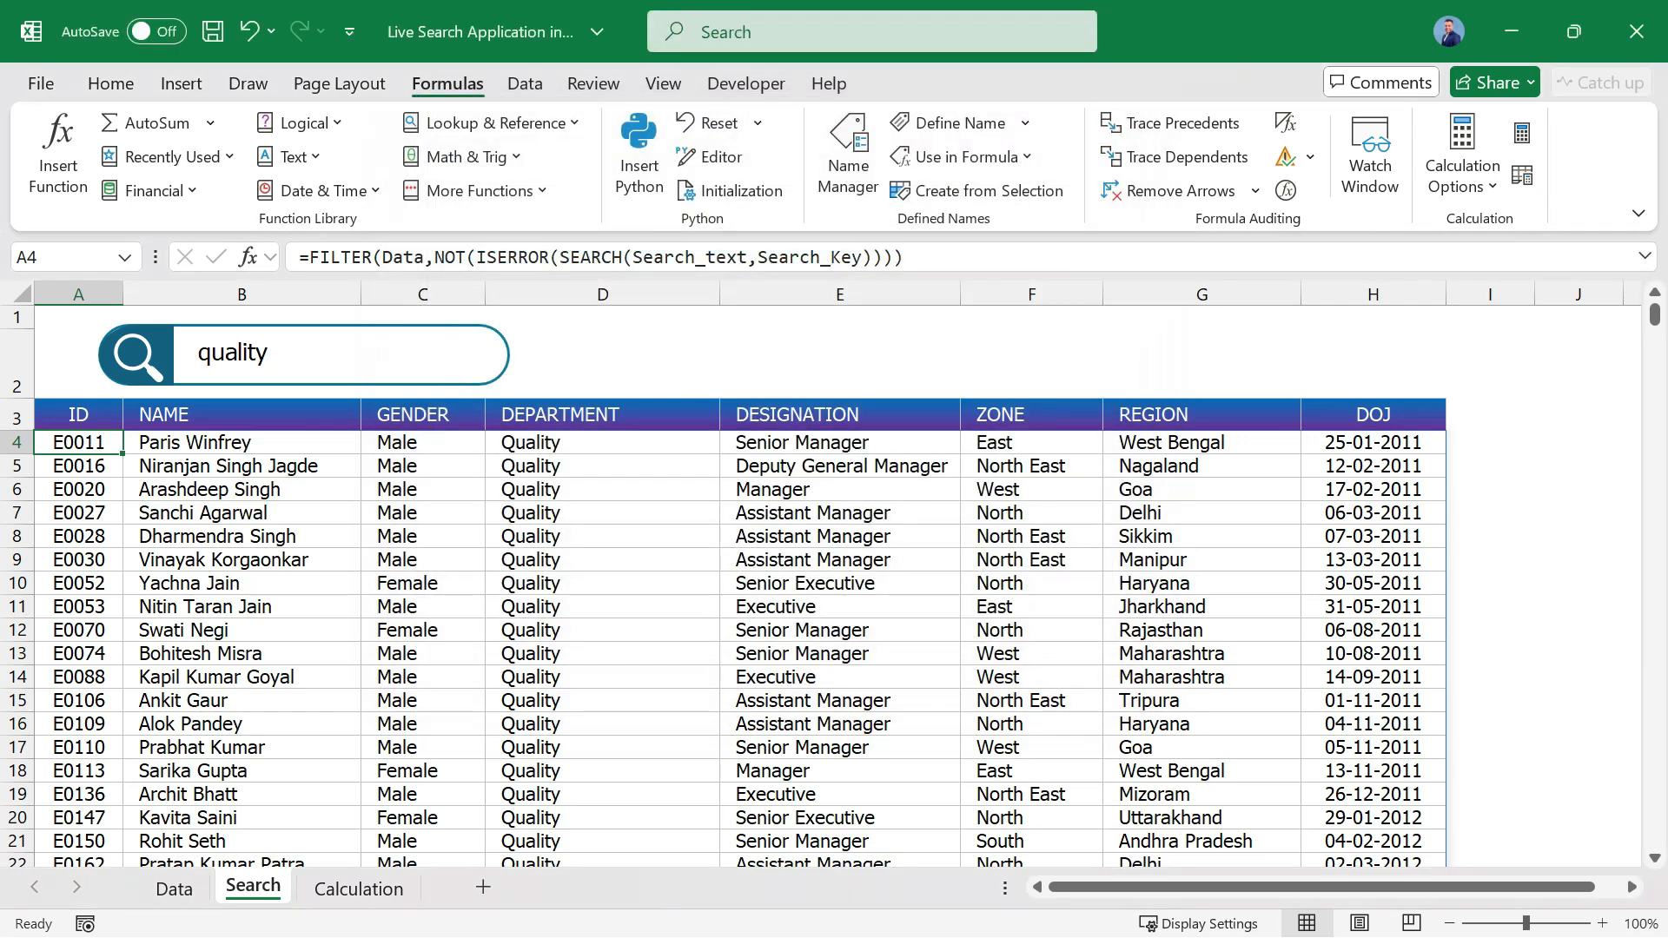
# View the Data sheet from its first row, with cell A1 selected.
pyautogui.click(241, 536)
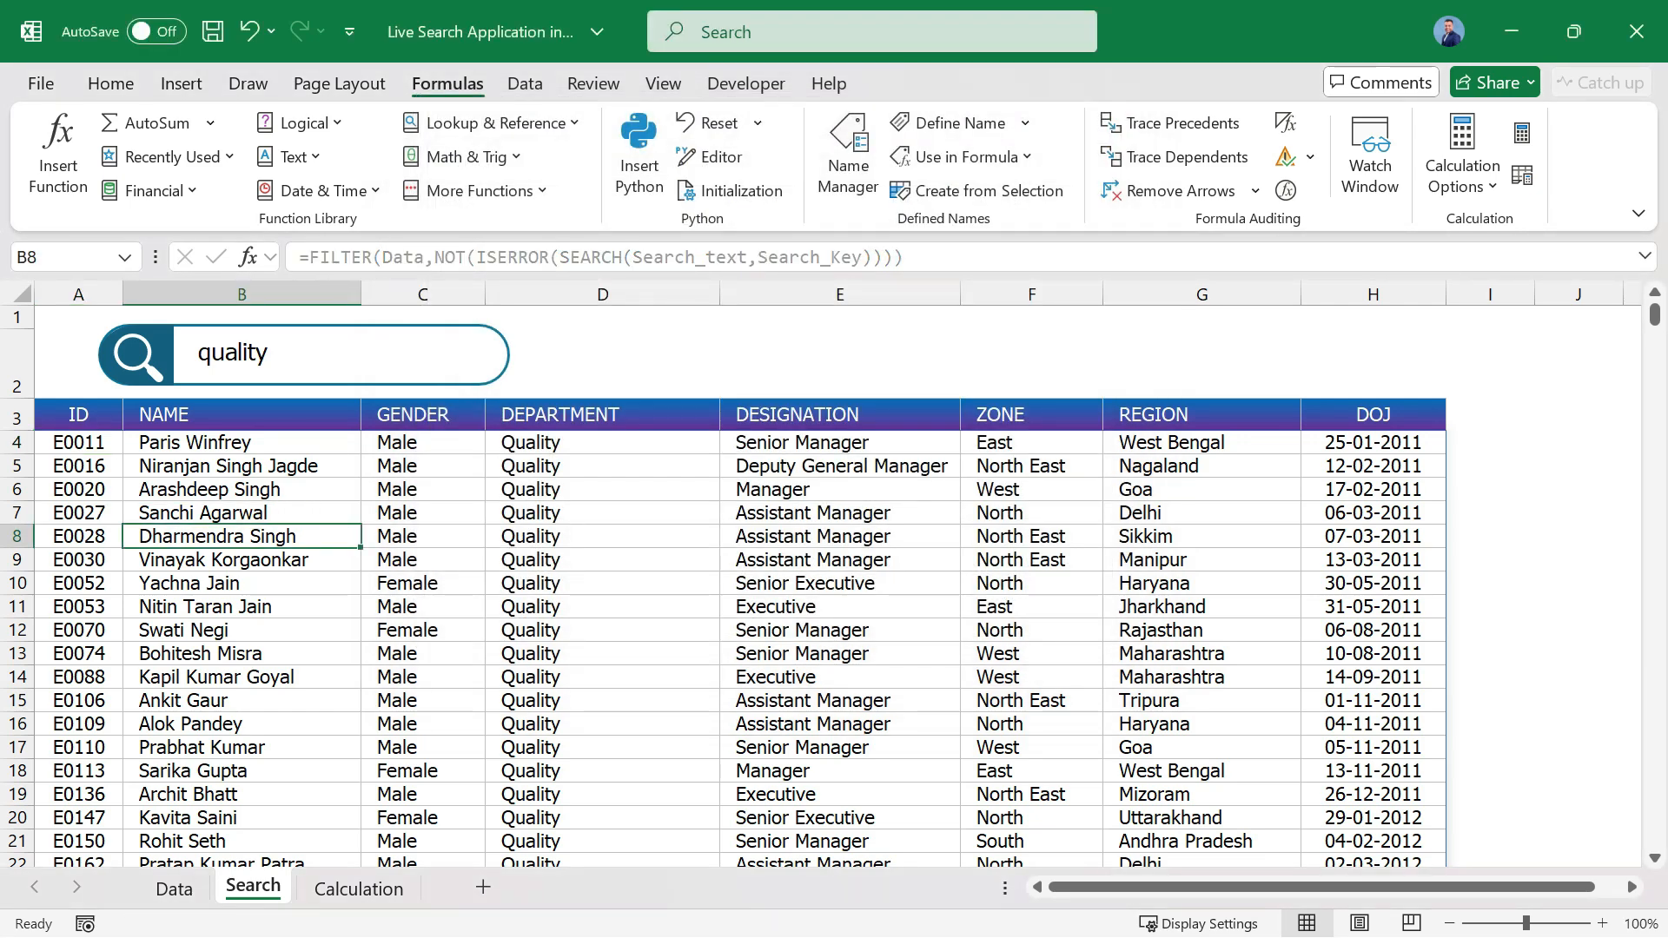
pyautogui.click(173, 888)
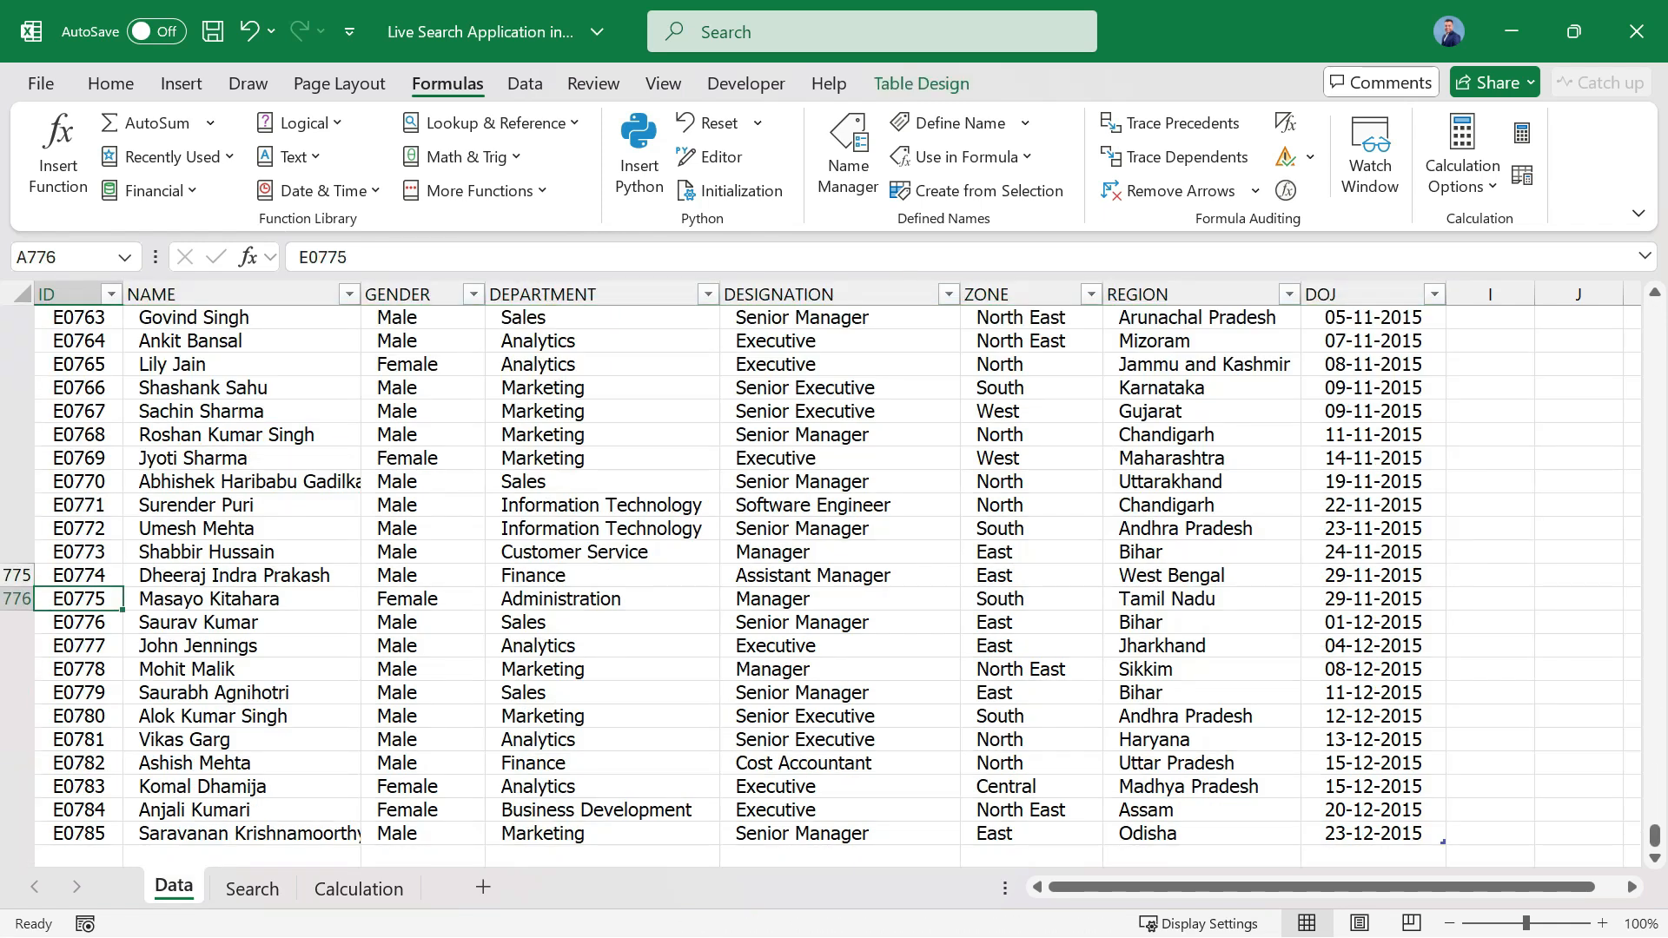
pyautogui.hotkey('ctrl', 'Home')
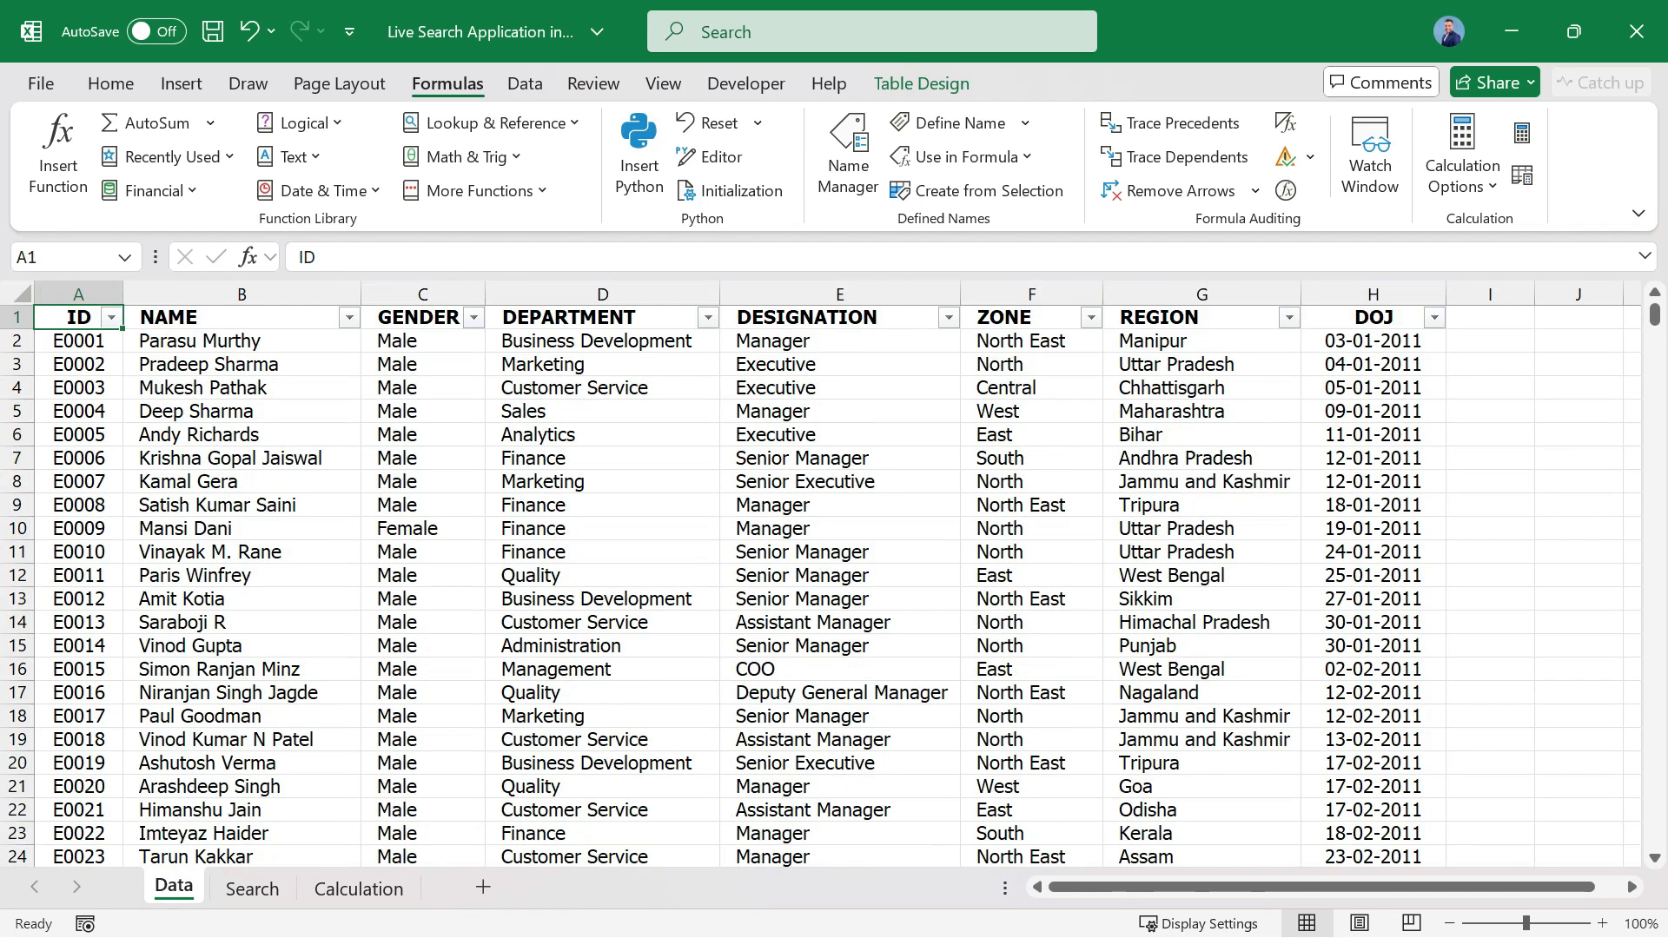
# Search for execu in the search box on the Search sheet.
pyautogui.click(251, 888)
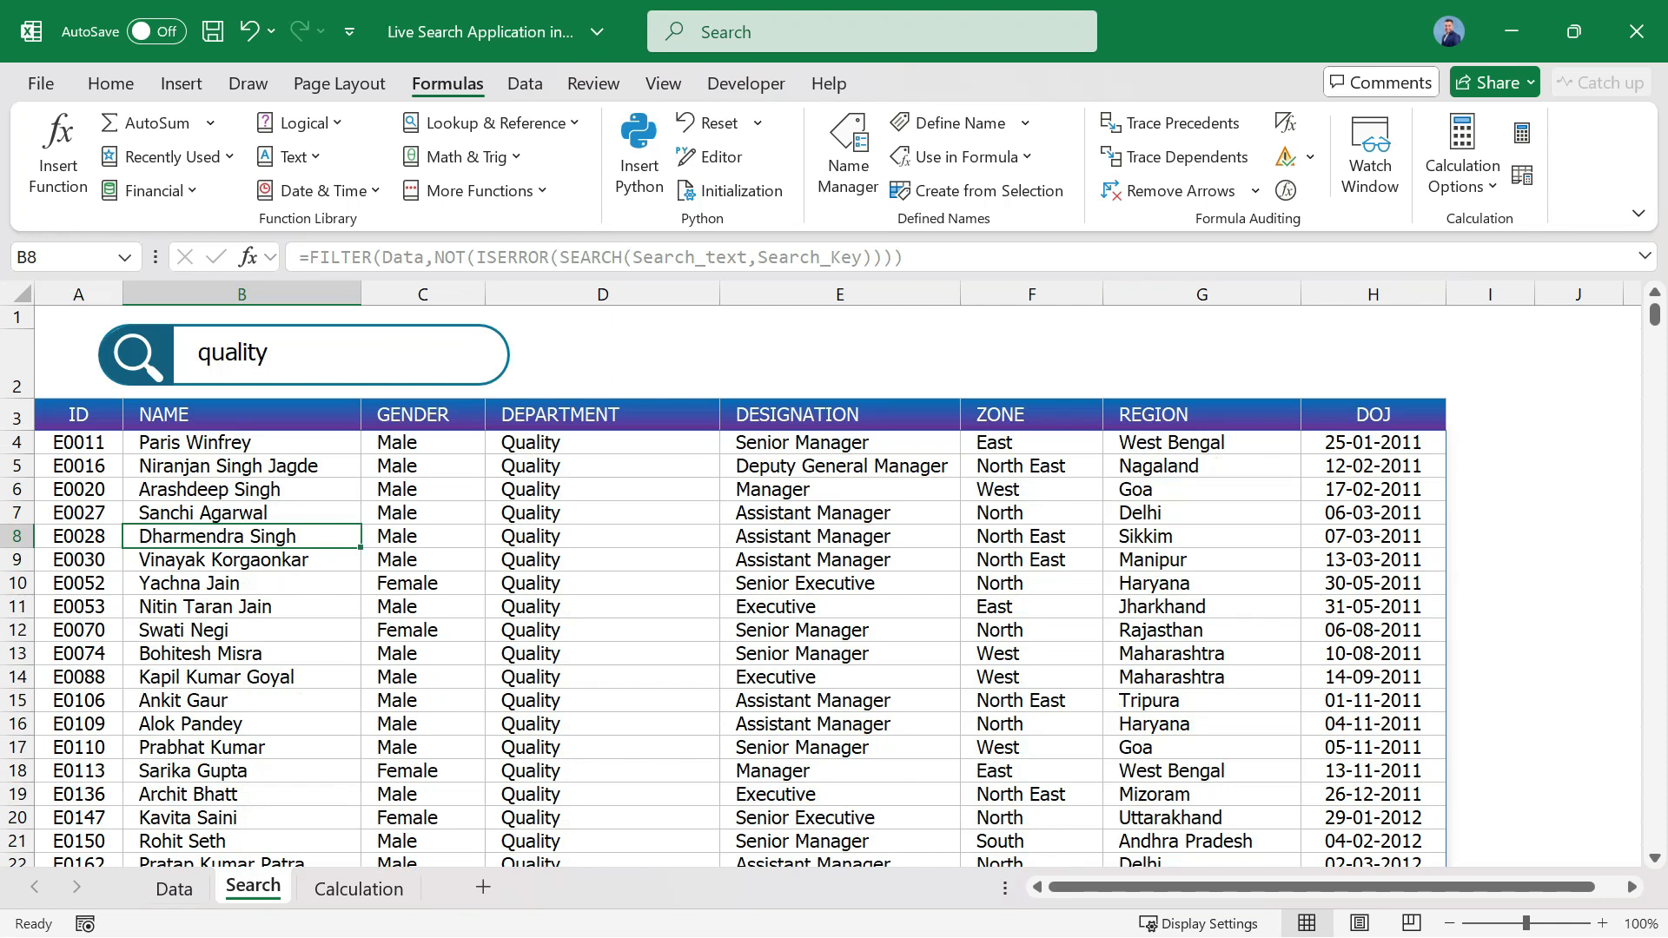
pyautogui.doubleClick(233, 352)
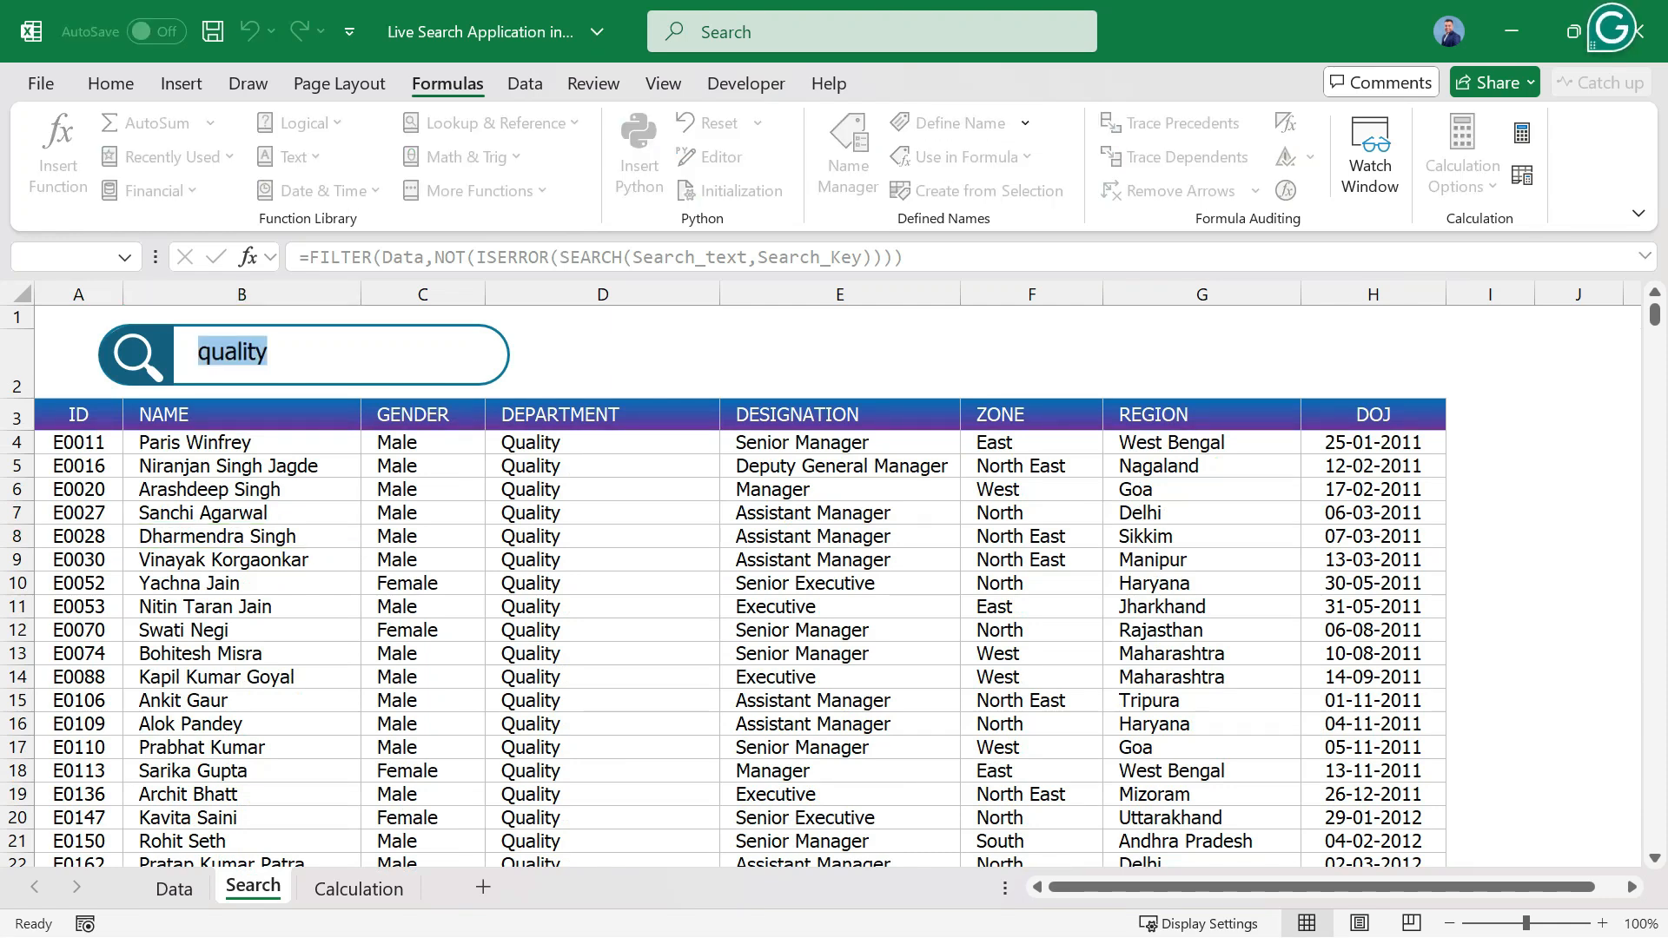
pyautogui.write('execu')
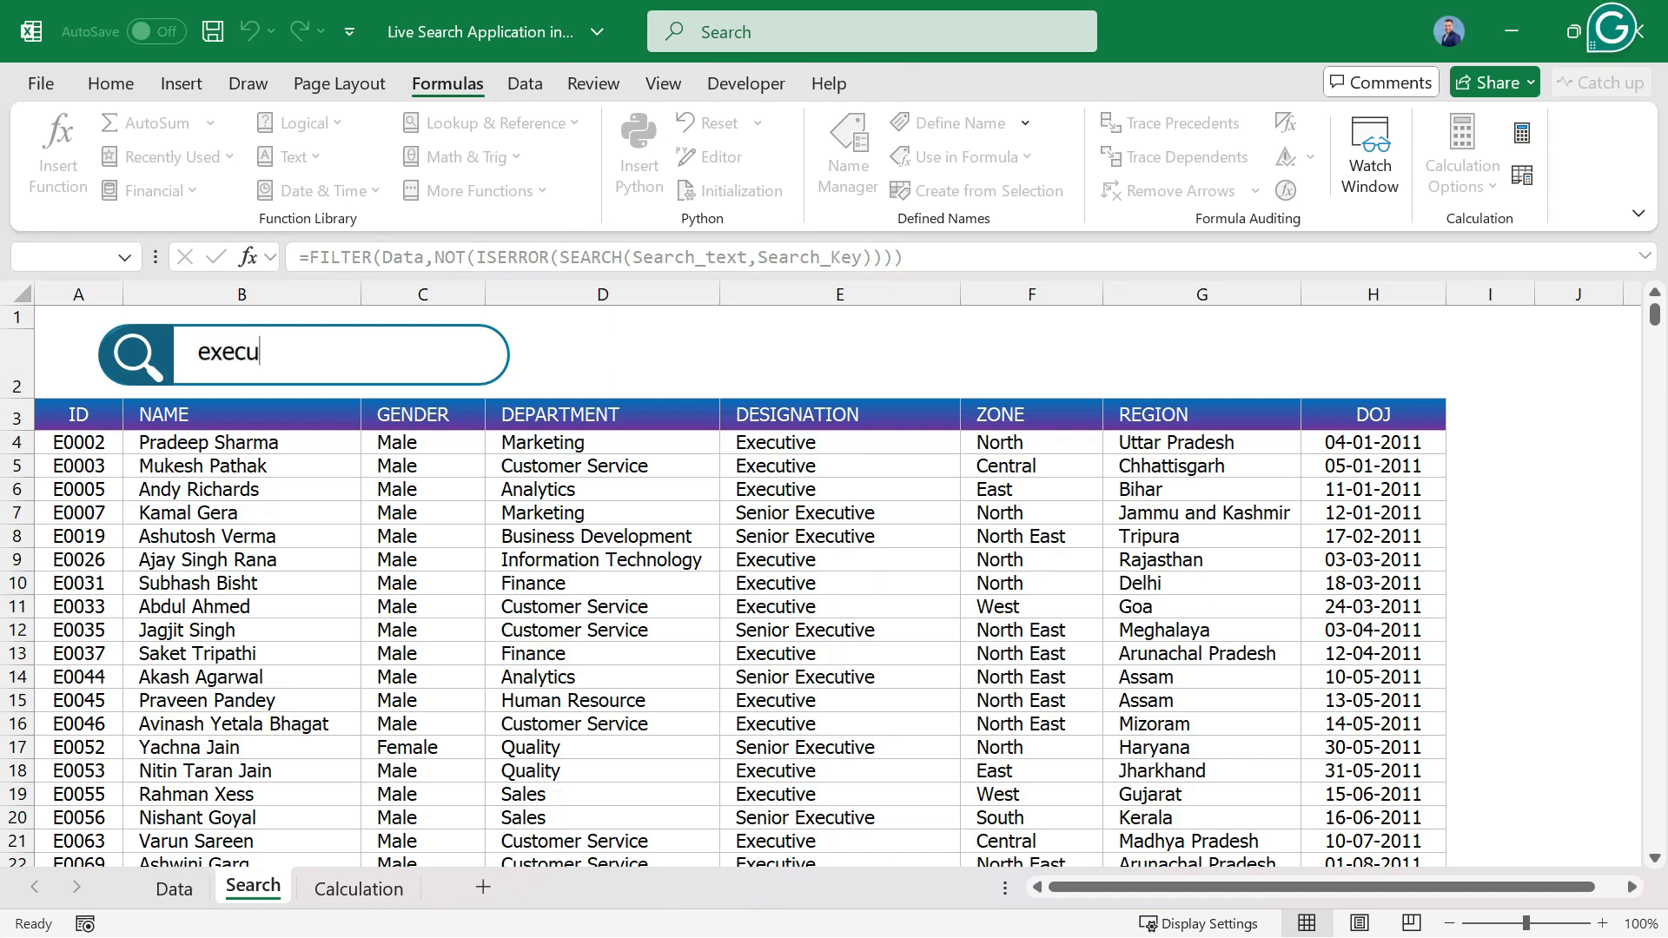
pyautogui.write('tive')
# Extend the search text on the Search sheet to senior executive to list the matching records.
pyautogui.write('sen')
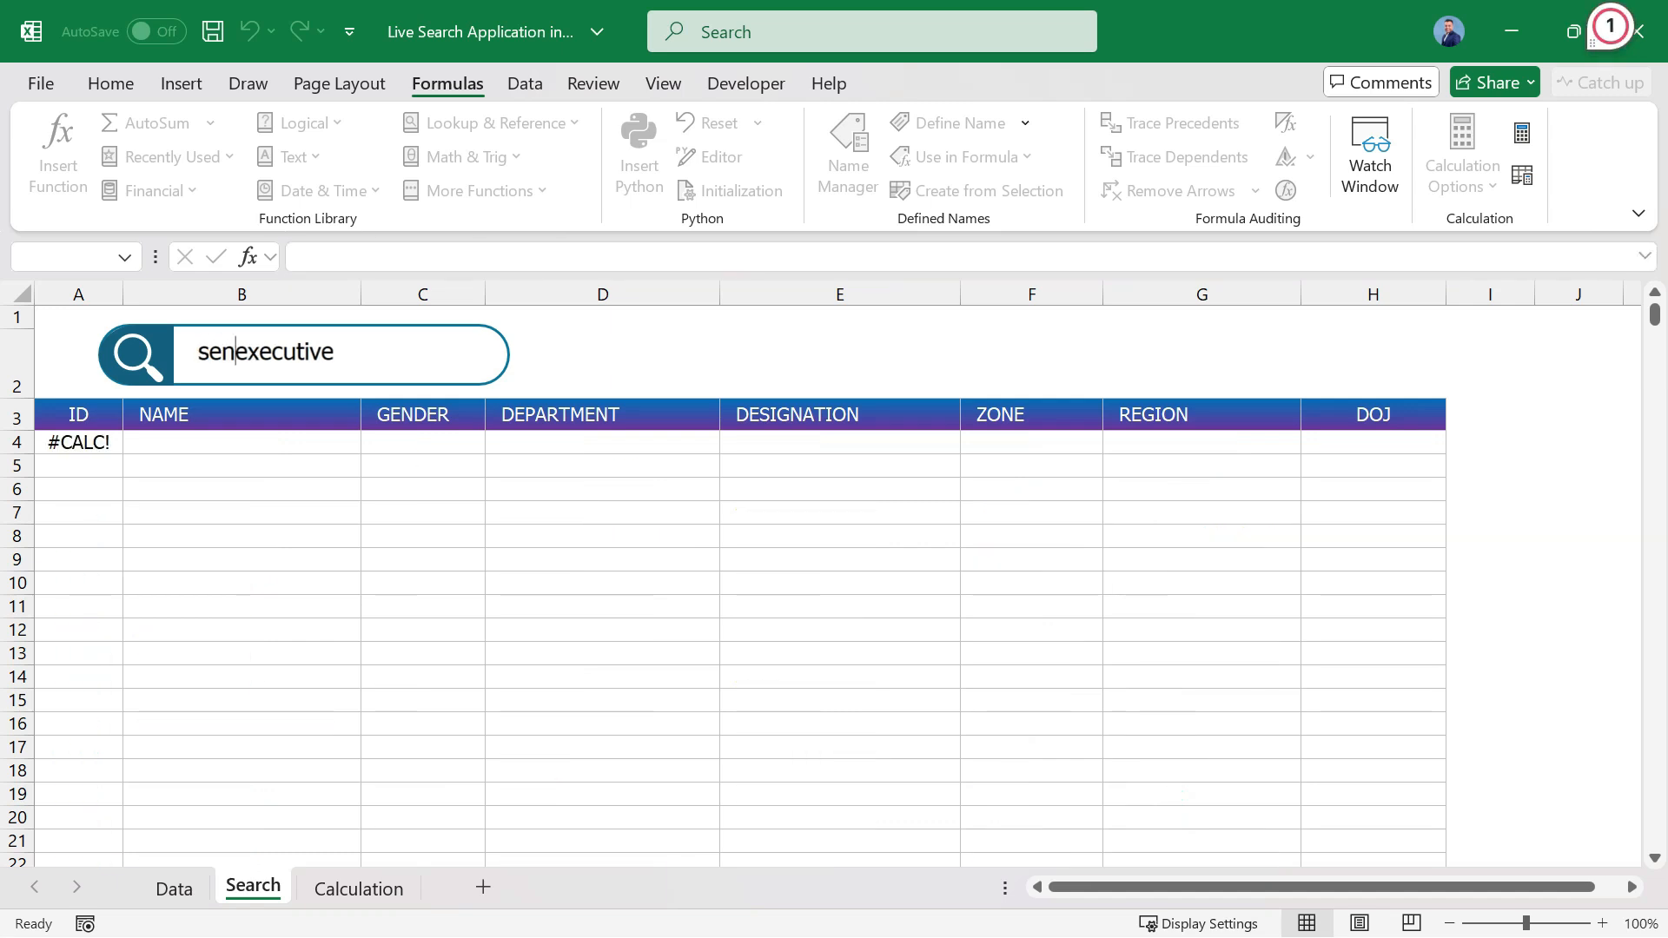
pyautogui.write('ior')
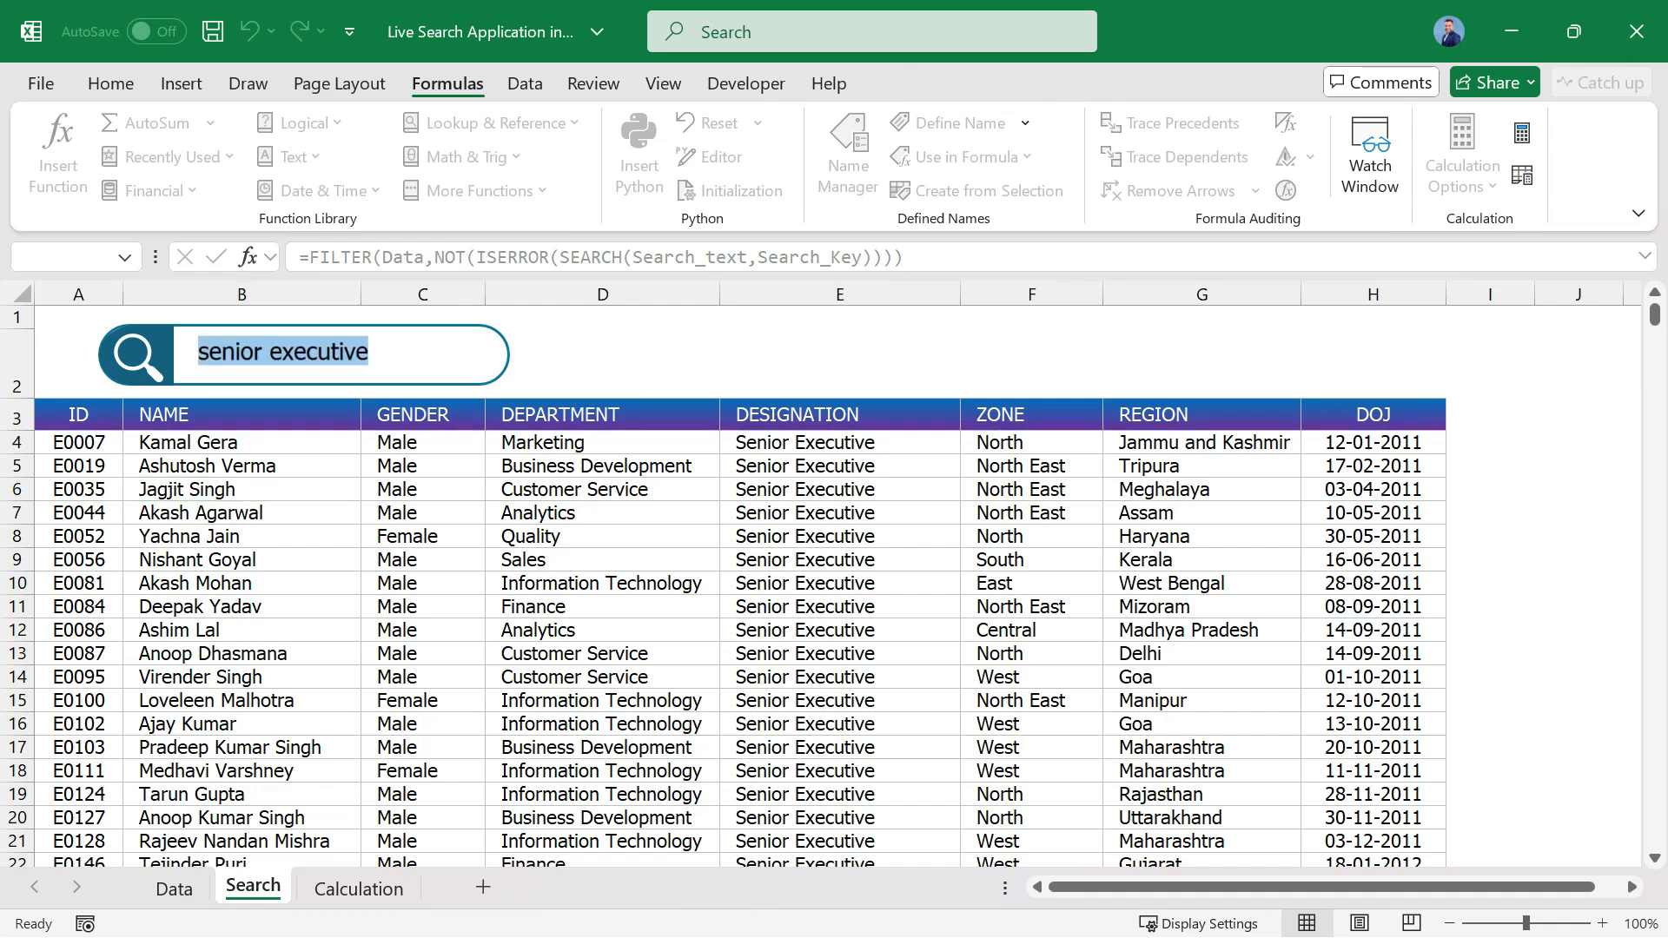
# Test the search box with two different employee first names in turn, clearing the first before entering the second.
pyautogui.write('ajay')
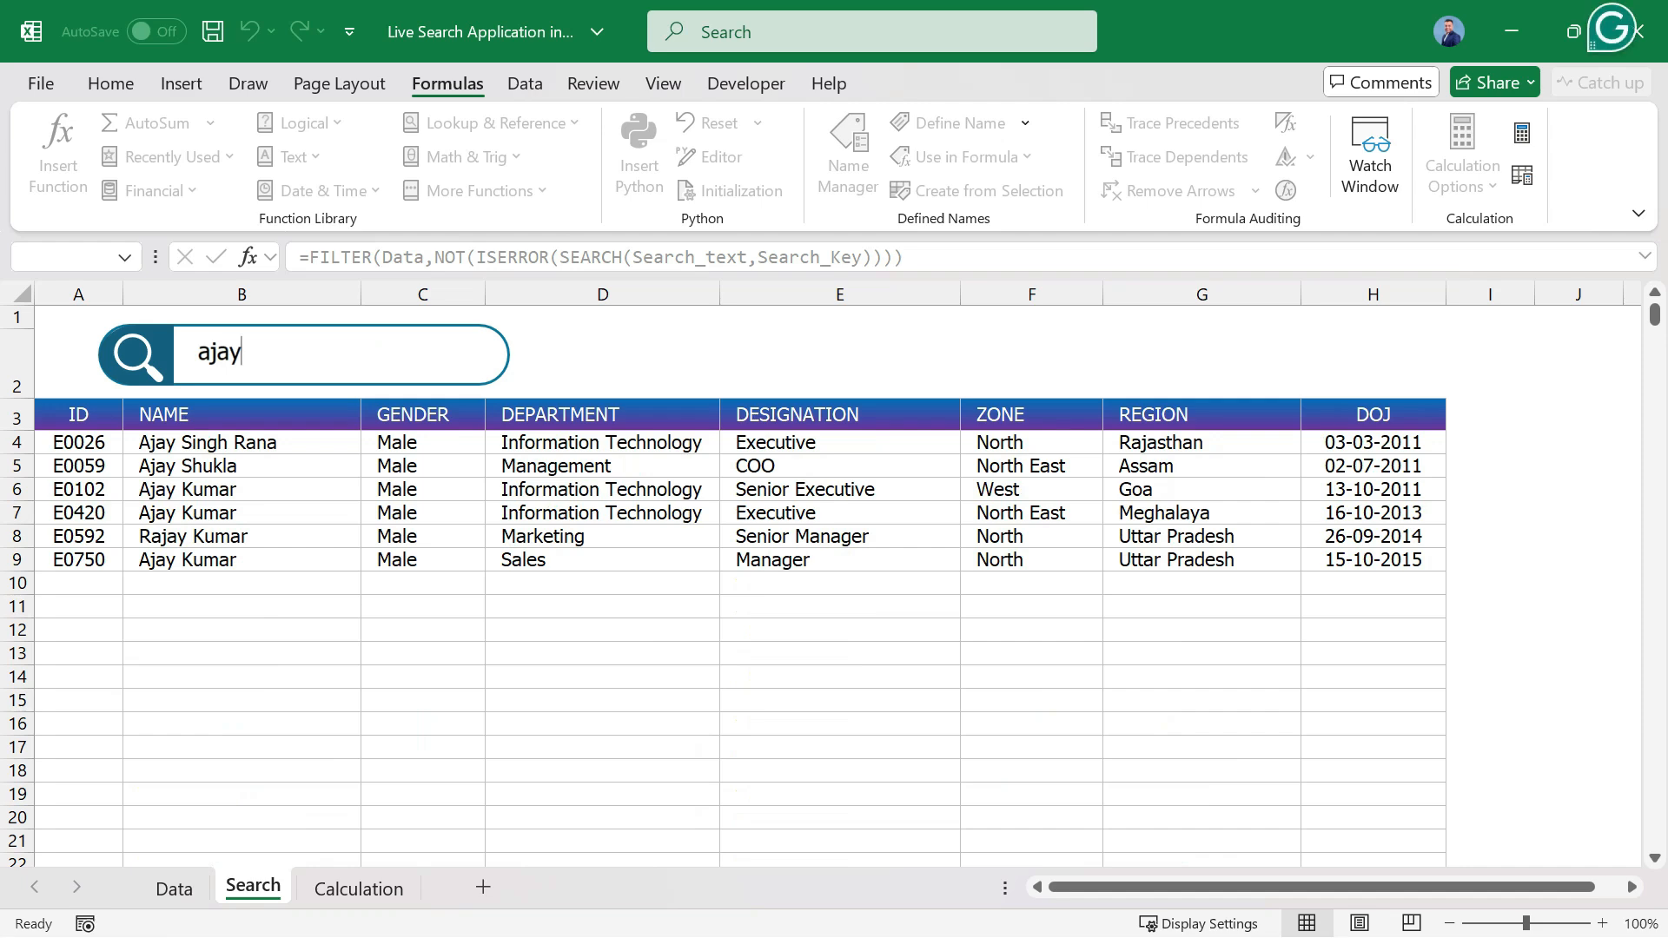
pyautogui.hotkey('shift', 'Home')
pyautogui.press('BackSpace')
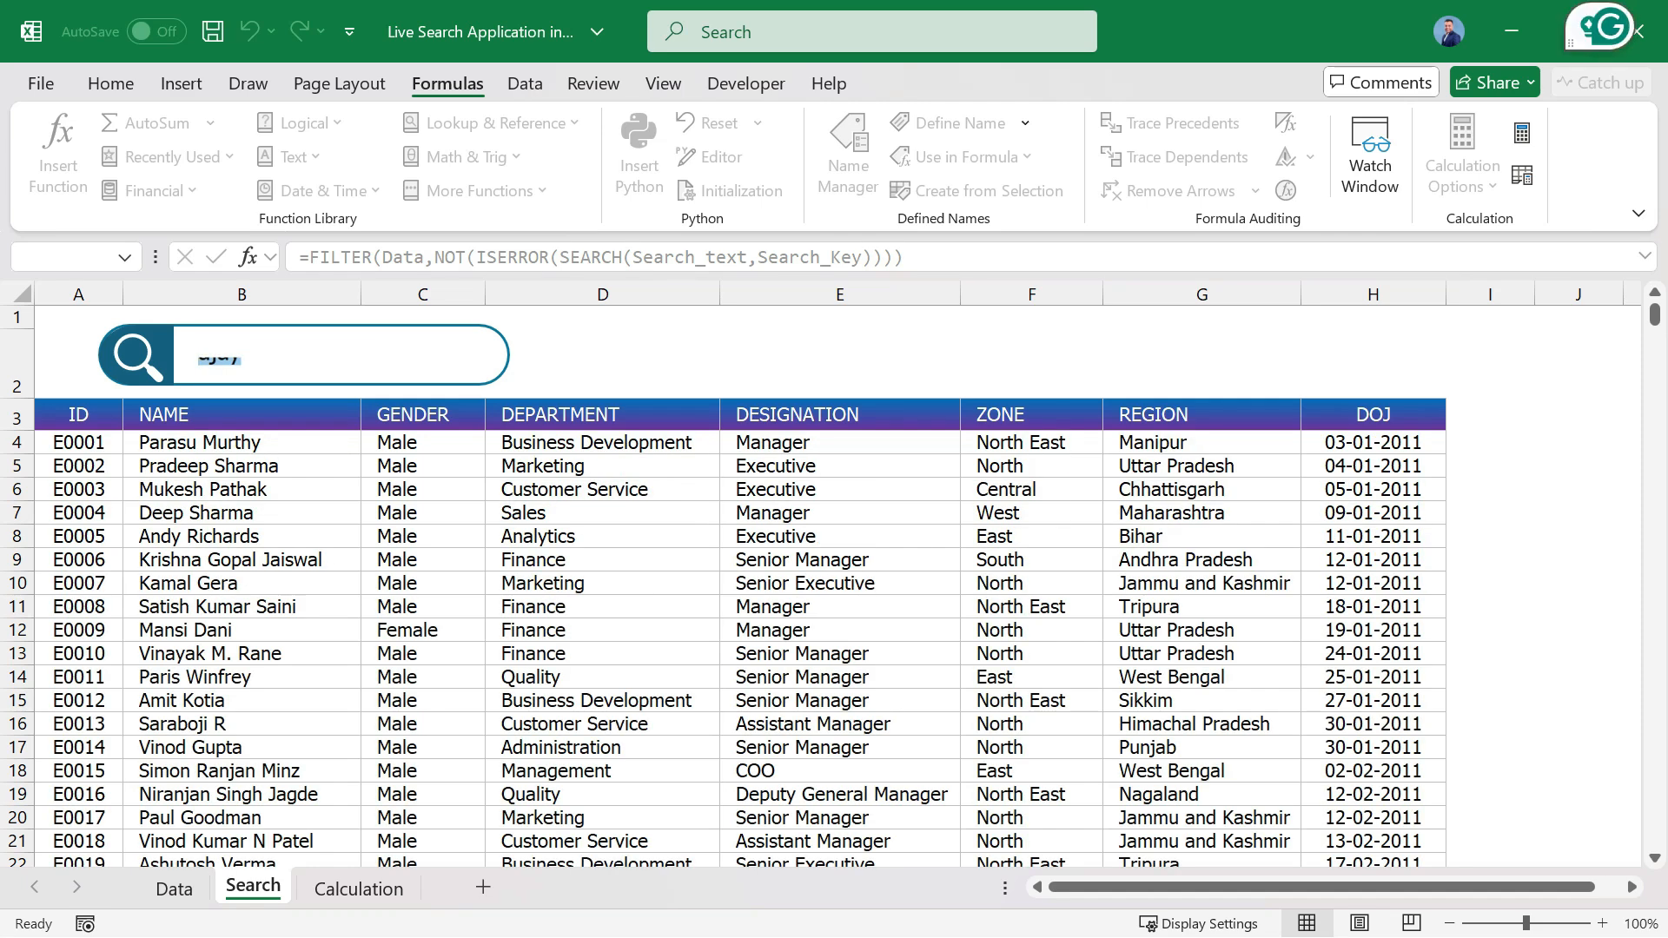
pyautogui.write('amit')
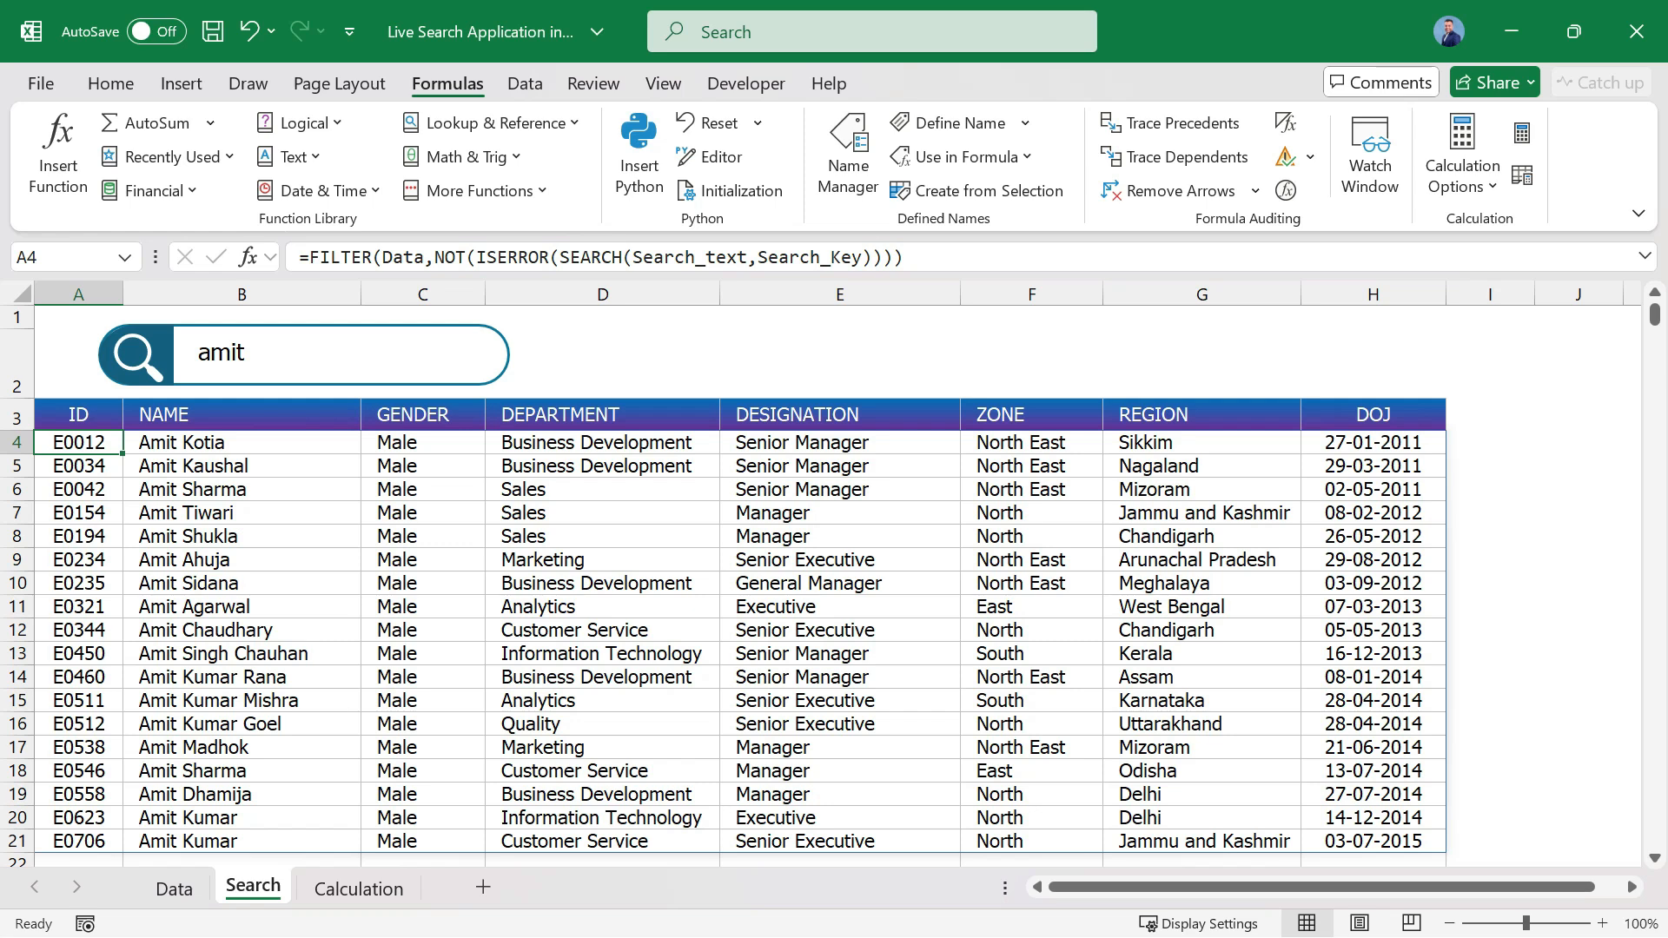
# Hide the Calculation sheet so that only the Data and Search sheets are shown.
pyautogui.click(374, 888)
pyautogui.rightClick(379, 887)
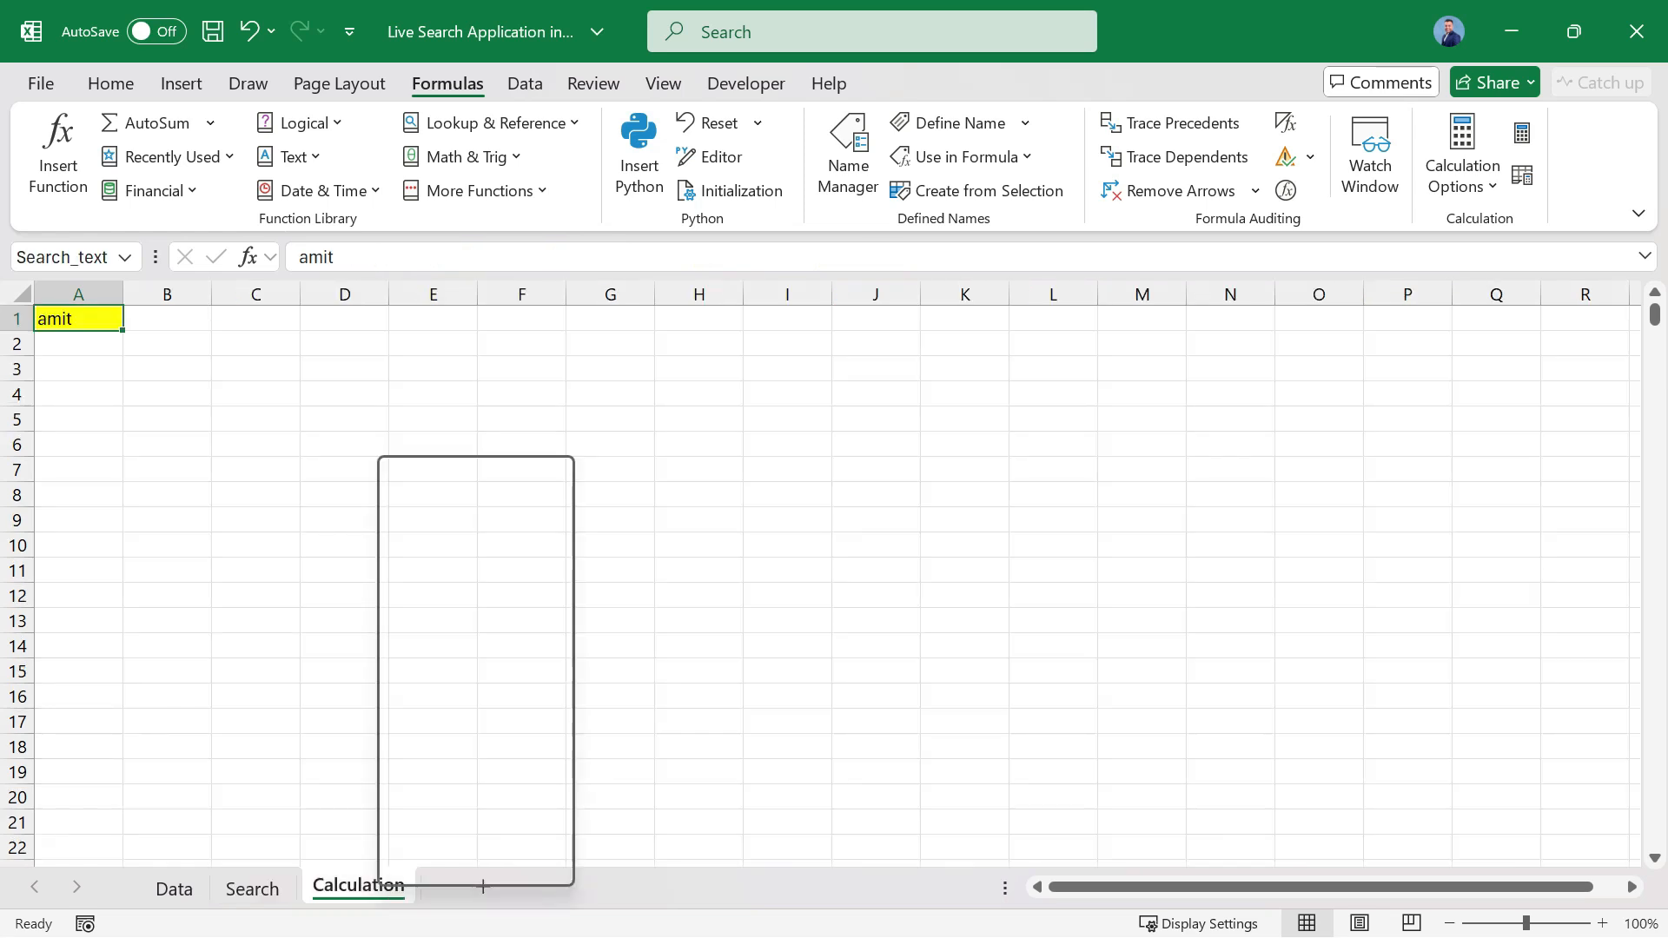
pyautogui.click(442, 747)
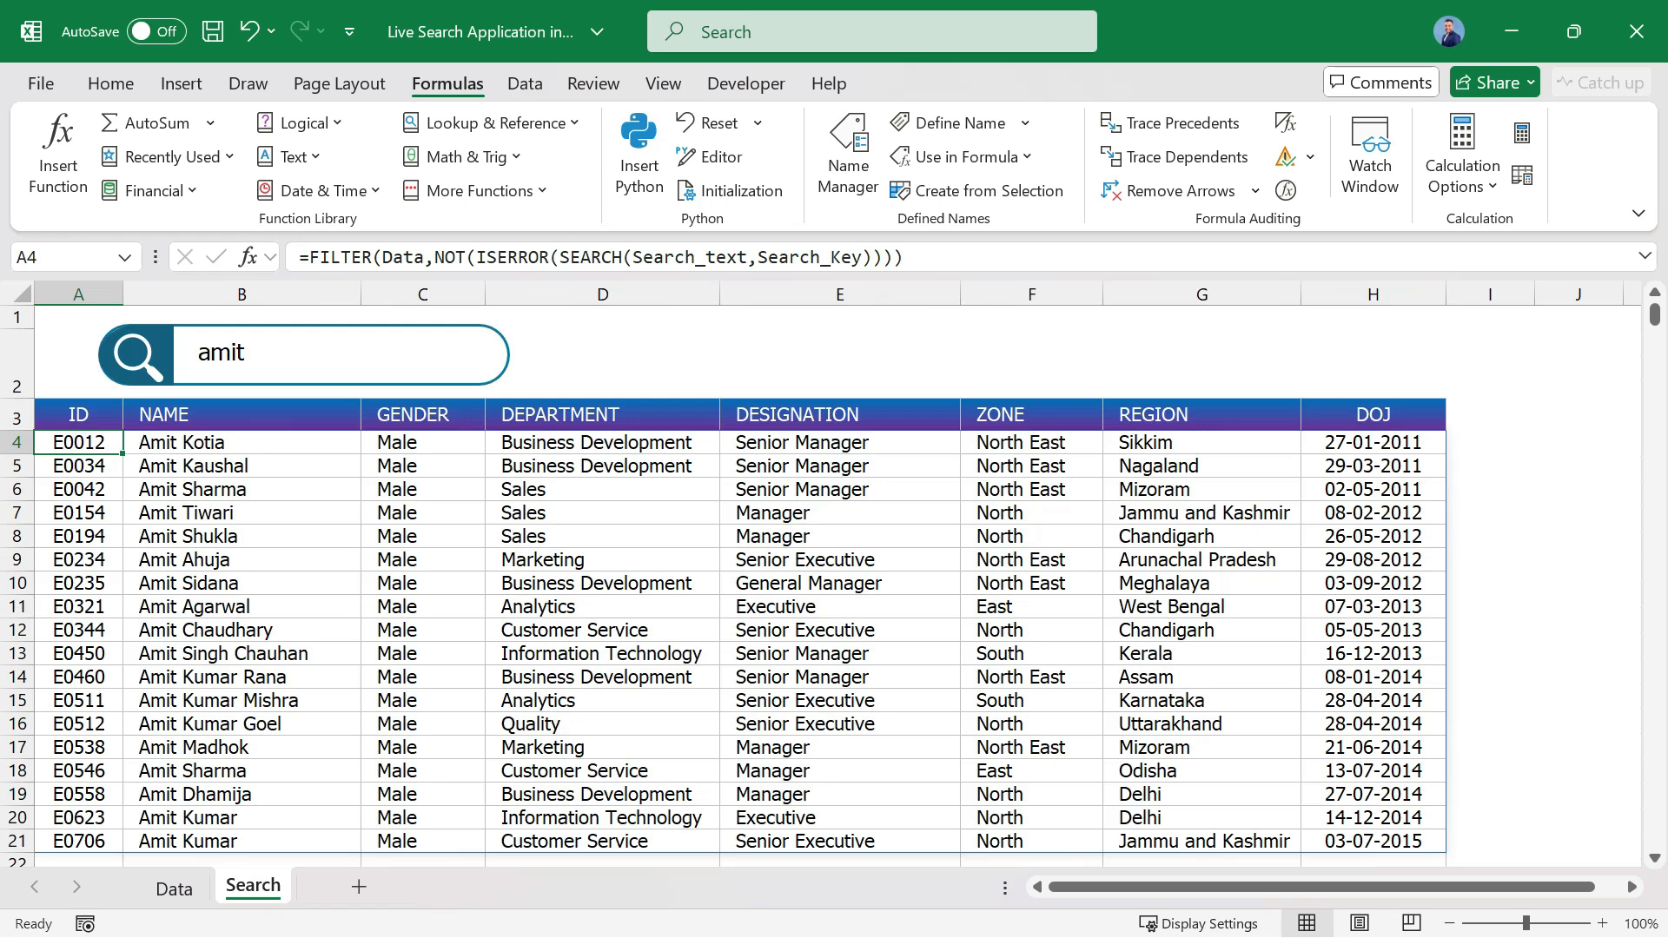
# Replace the search text with another employee's first name and leave the box by selecting cell B4.
pyautogui.doubleClick(221, 352)
pyautogui.write('ajay')
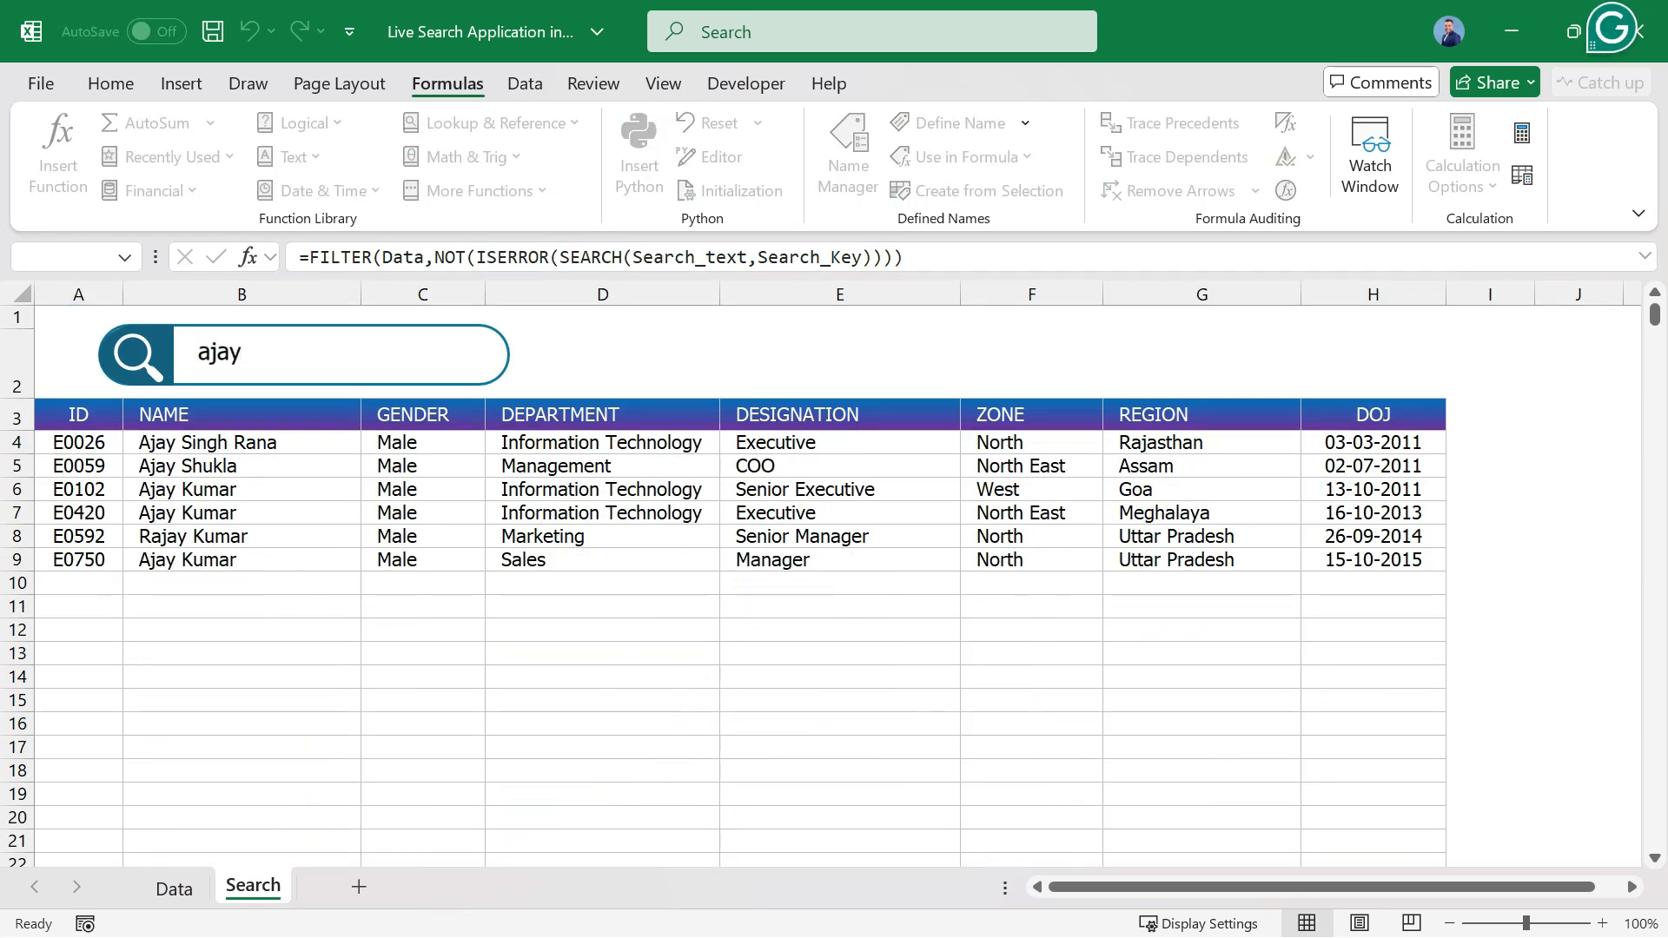
pyautogui.click(241, 443)
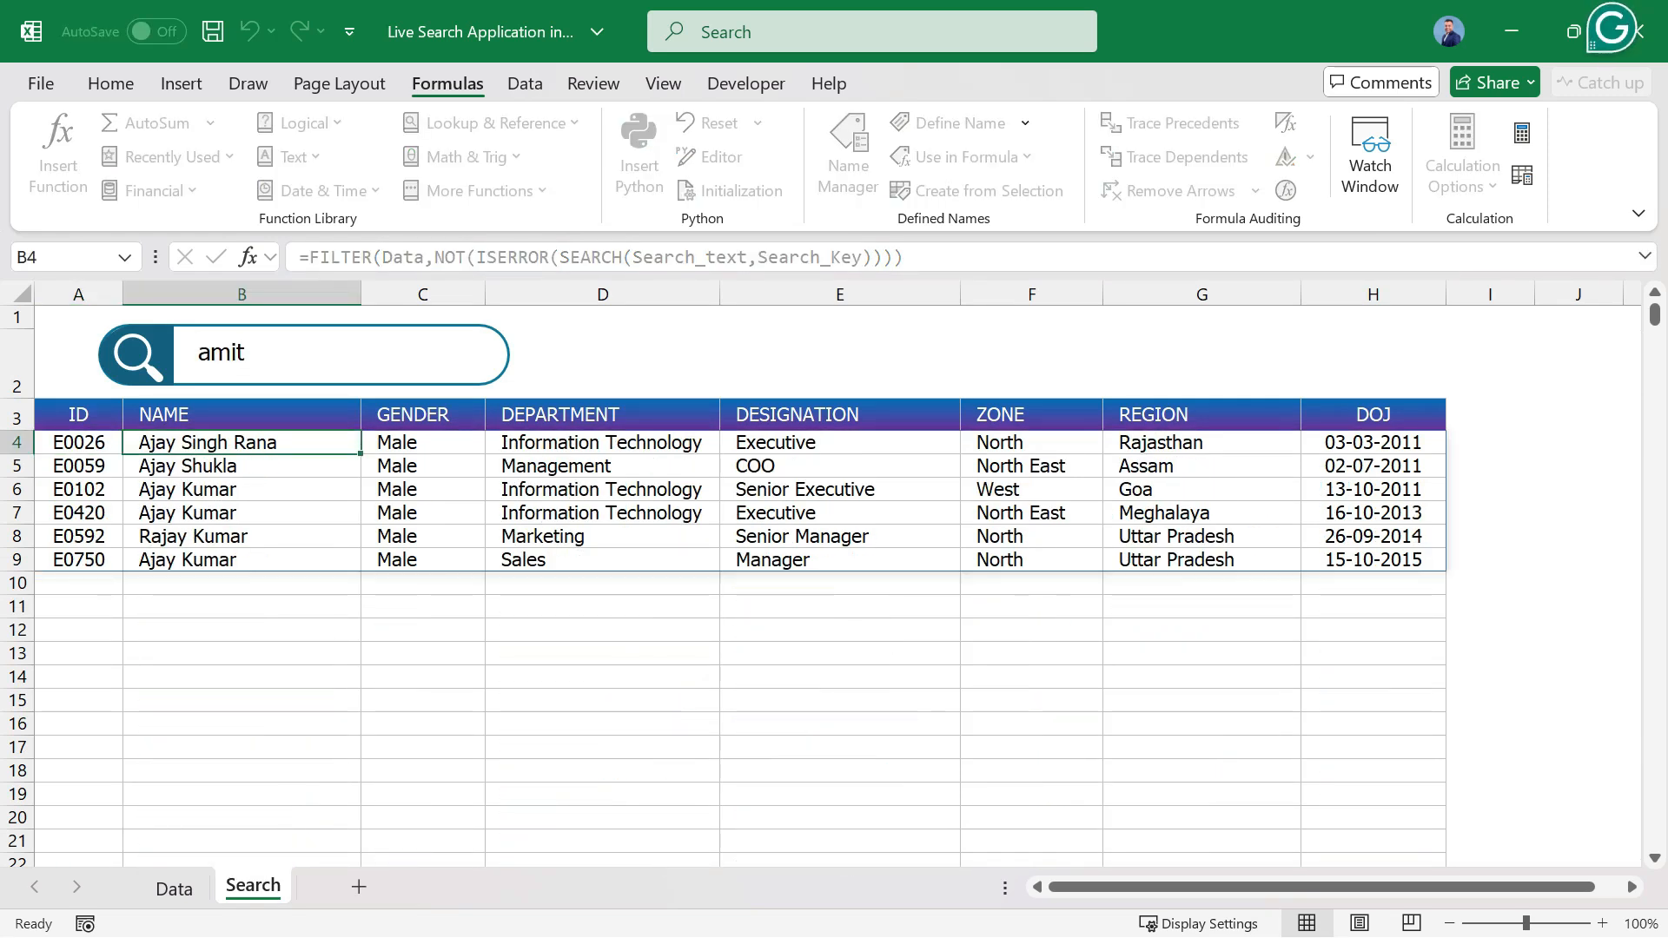